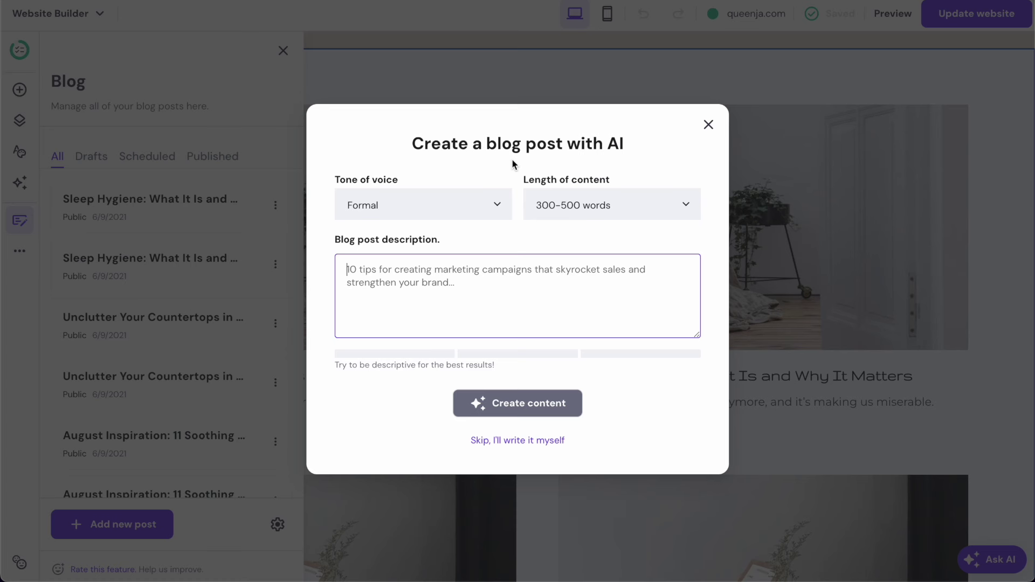
# Set the AI blog post's tone of voice to Casual and keep the content length at 300-500 words.
pyautogui.click(425, 218)
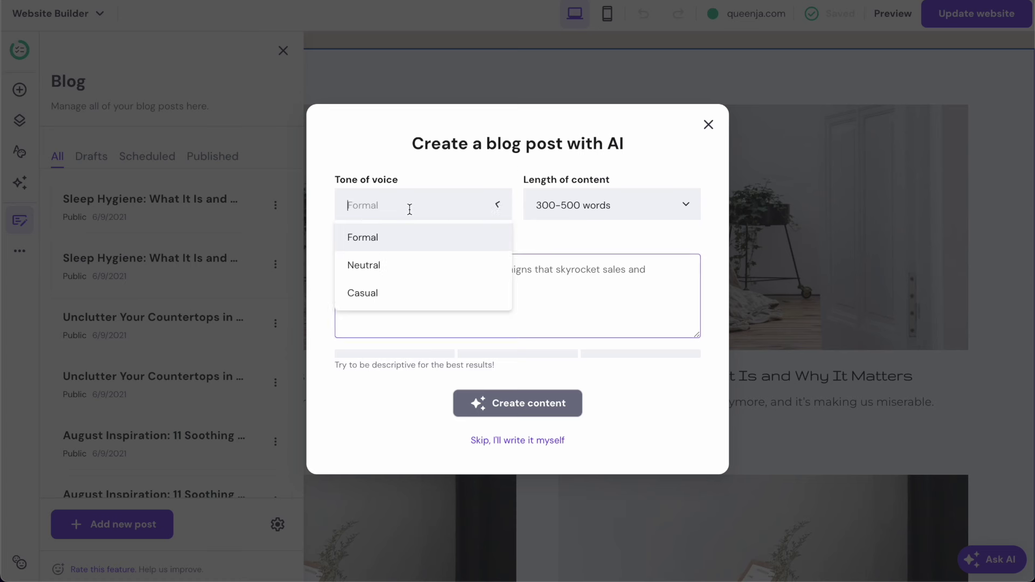
pyautogui.click(379, 292)
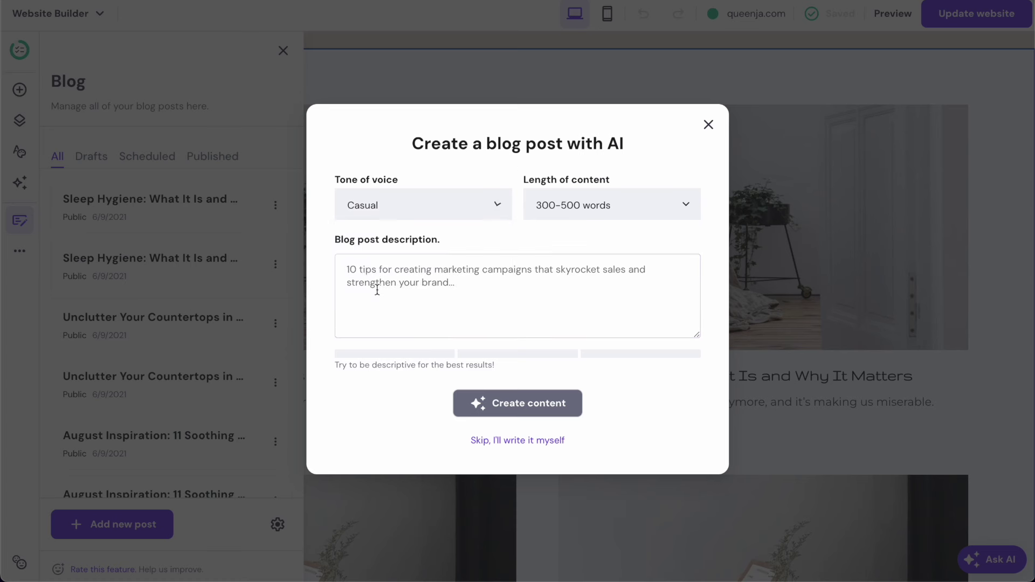
pyautogui.click(577, 206)
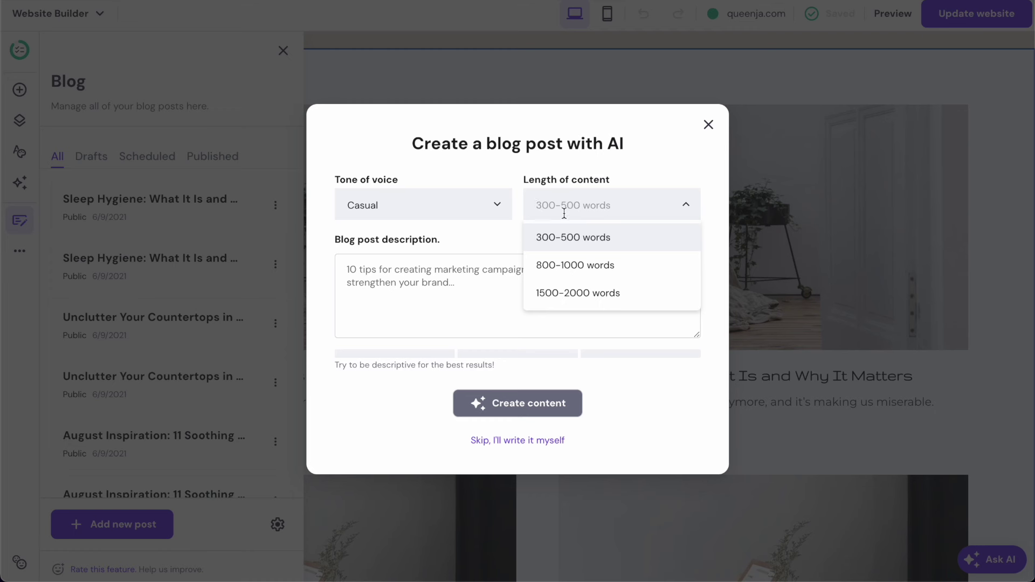
pyautogui.click(503, 246)
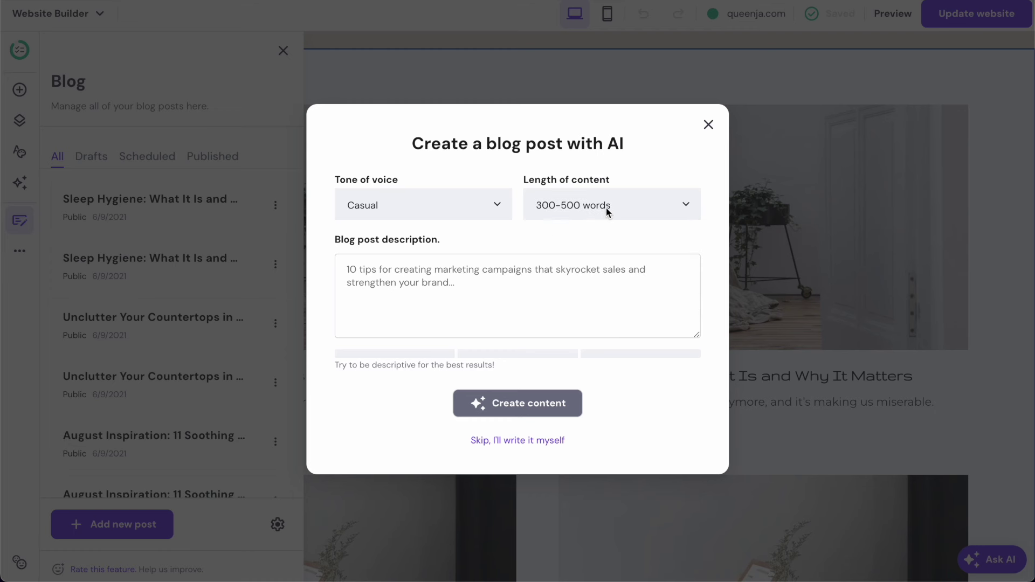
# Generate content from a description about unique farm animal jigsaw puzzles, why jigsaw puzzles are good for you, and why farm animal ones are so much fun.
pyautogui.click(404, 284)
pyautogui.write('A blog post about unique farm animal jigsaw puzzles, why are jigsaw puzzles good for you, and why farm animal jigsaw puzzles are so much fun')
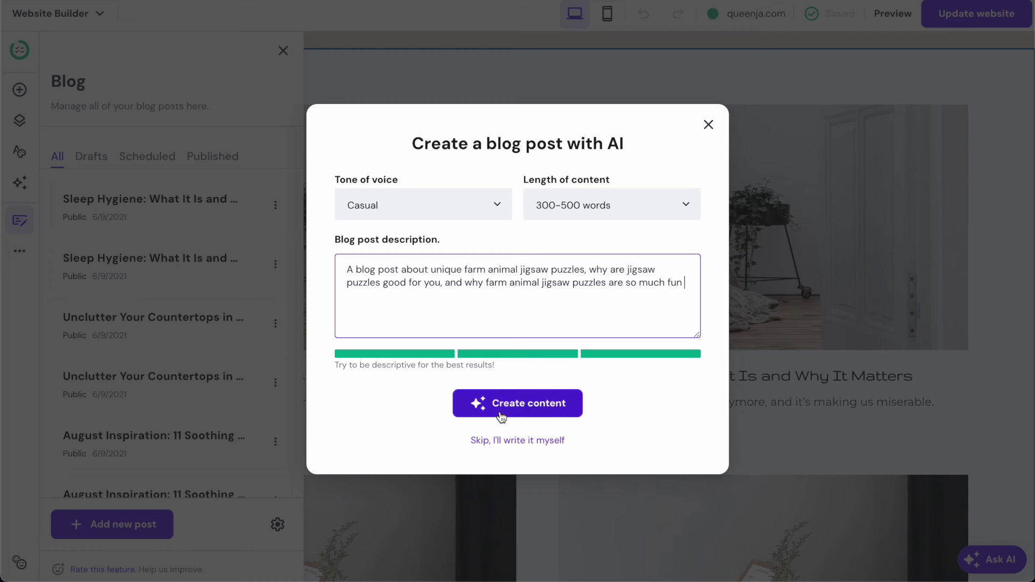
pyautogui.click(530, 406)
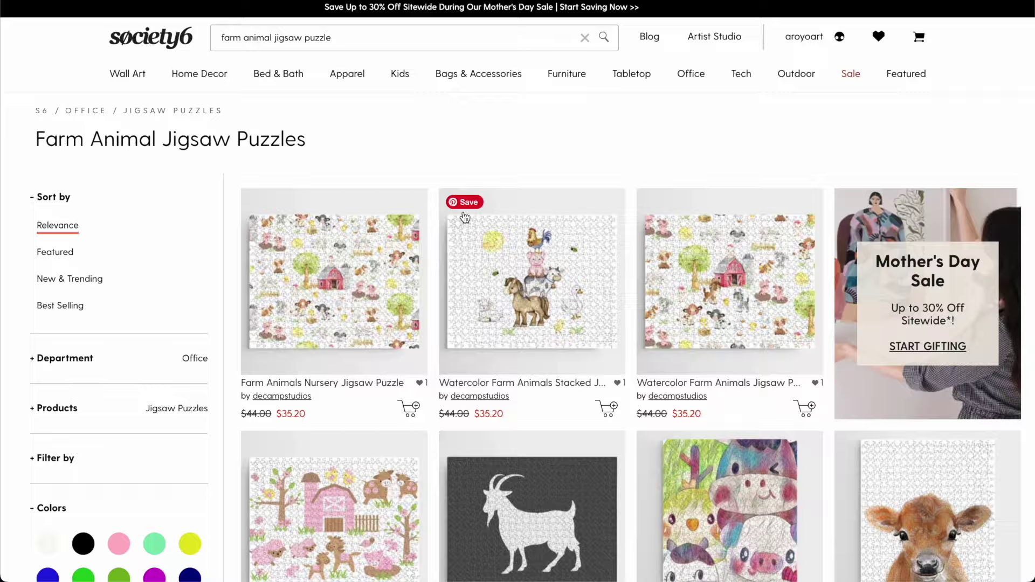
# Switch to the Society6, Etsy and Zazzle pages and browse their farm animal jigsaw puzzle listings.
pyautogui.scroll(-15, 465, 217)
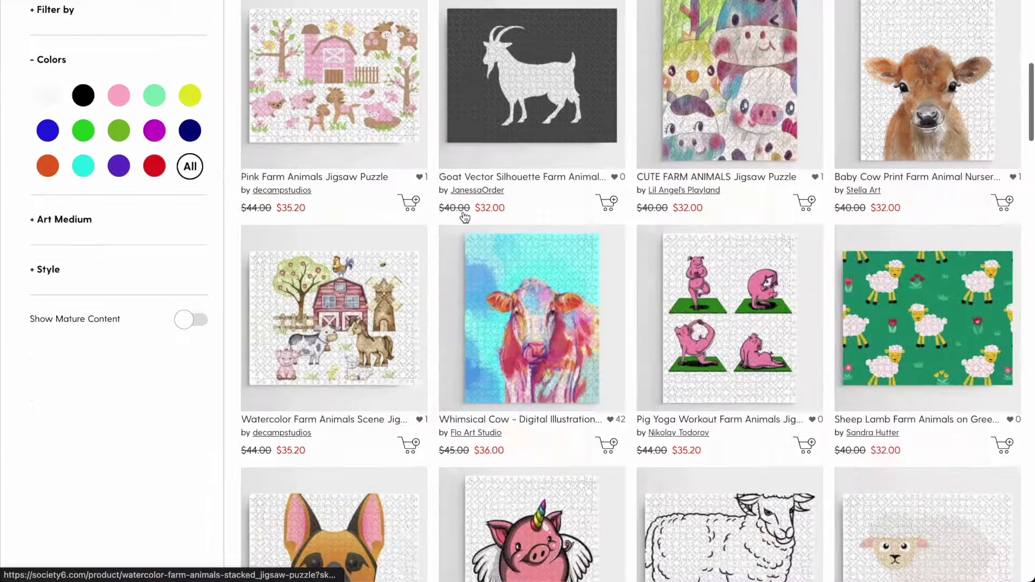
pyautogui.scroll(-2, 600, 362)
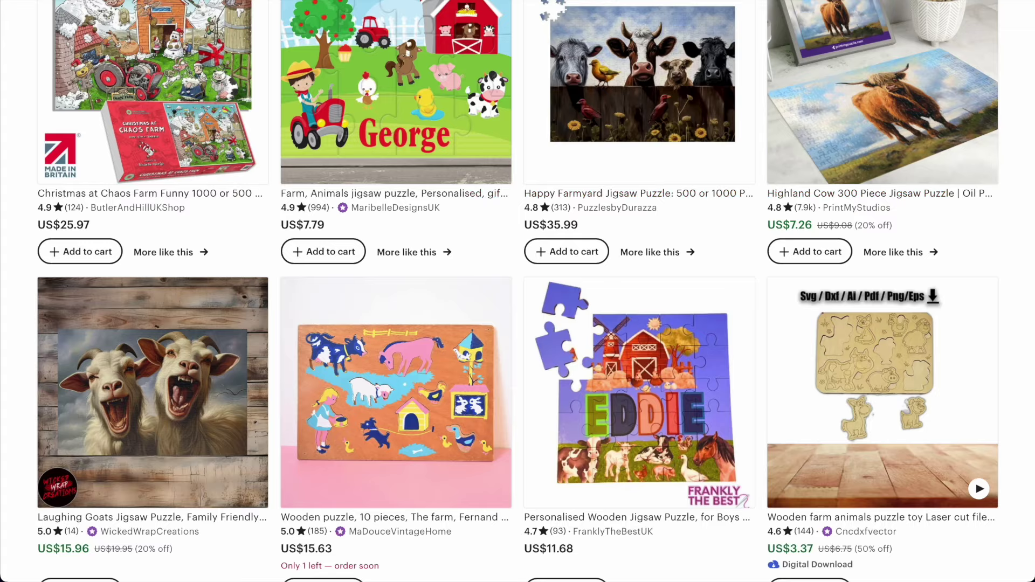
pyautogui.scroll(-20, 521, 283)
pyautogui.scroll(20, 521, 283)
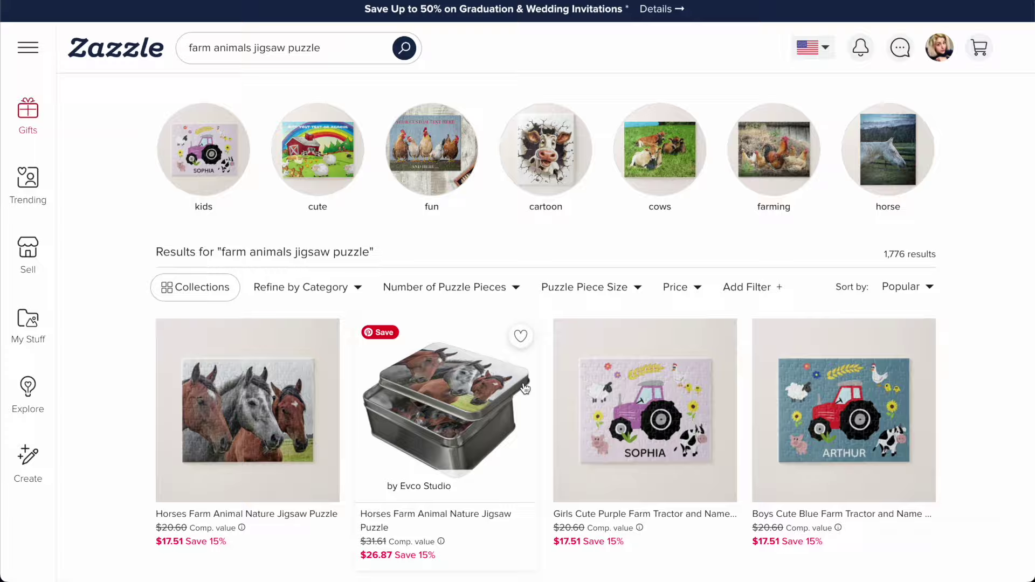
pyautogui.scroll(-14, 525, 388)
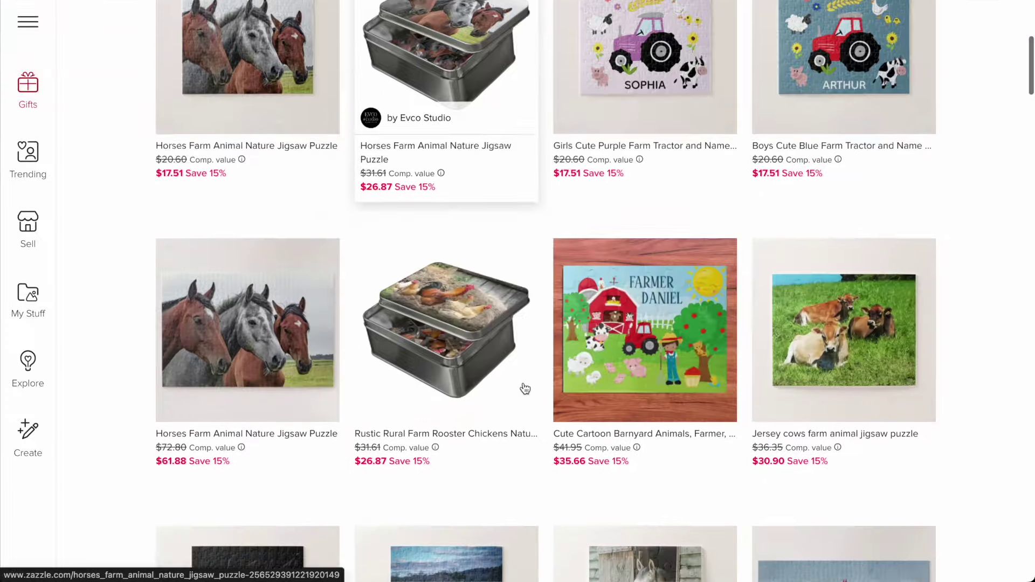
pyautogui.scroll(14, 524, 388)
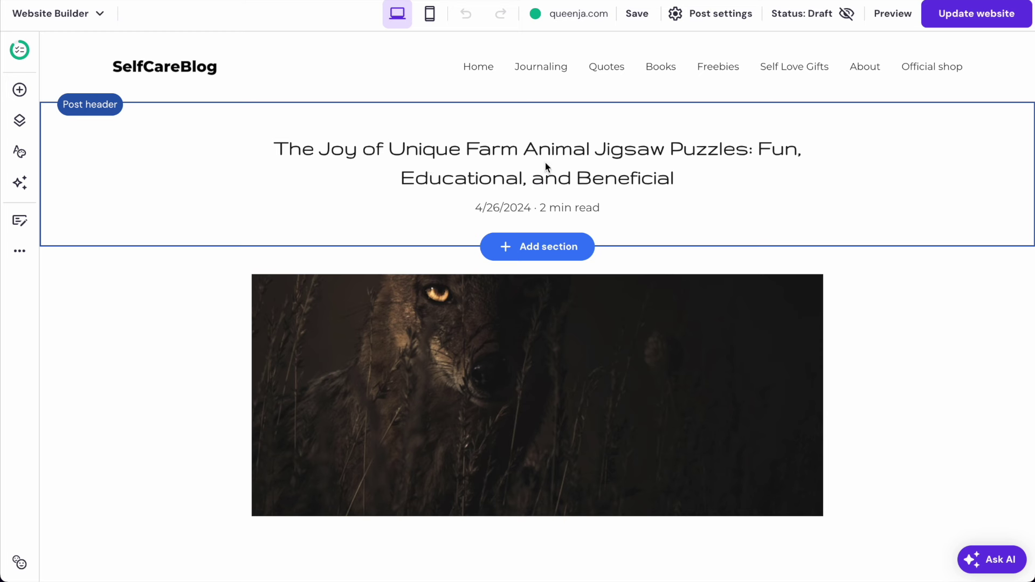
# Change the generated post's title to "12 Farm Animals Jigsaw Puzzles" and save the post settings.
pyautogui.click(578, 167)
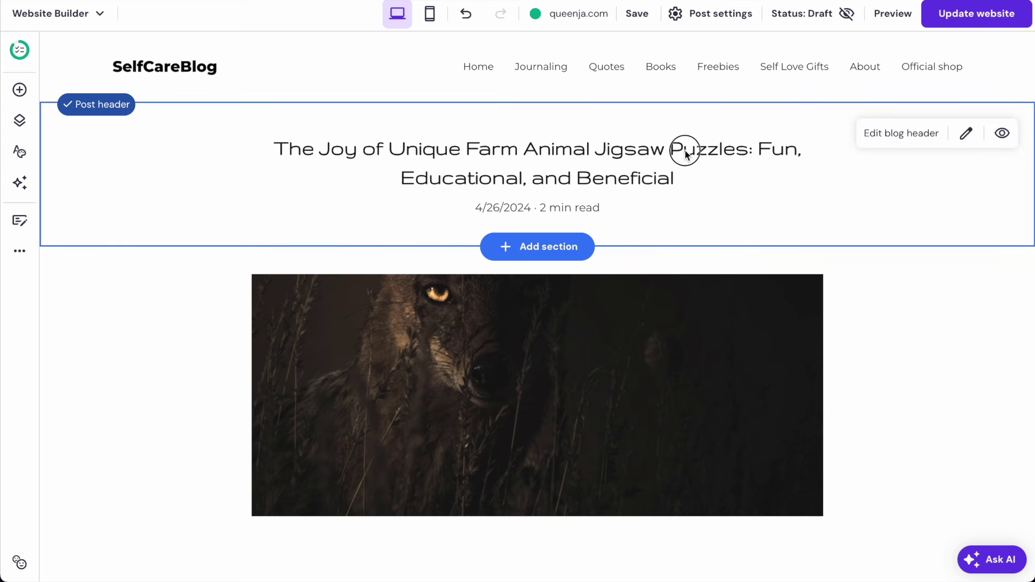
pyautogui.click(965, 135)
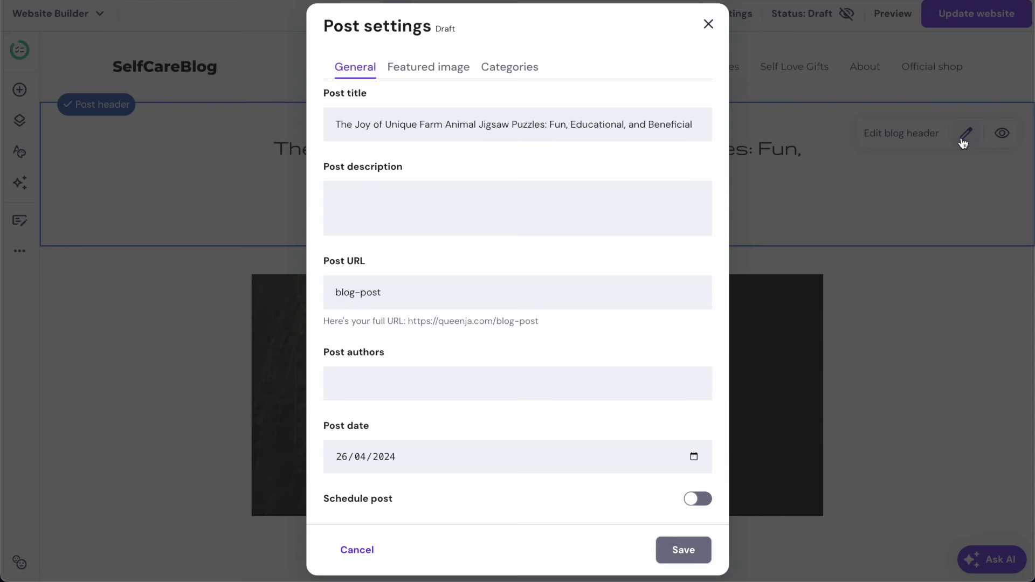
pyautogui.tripleClick(459, 122)
pyautogui.write('1')
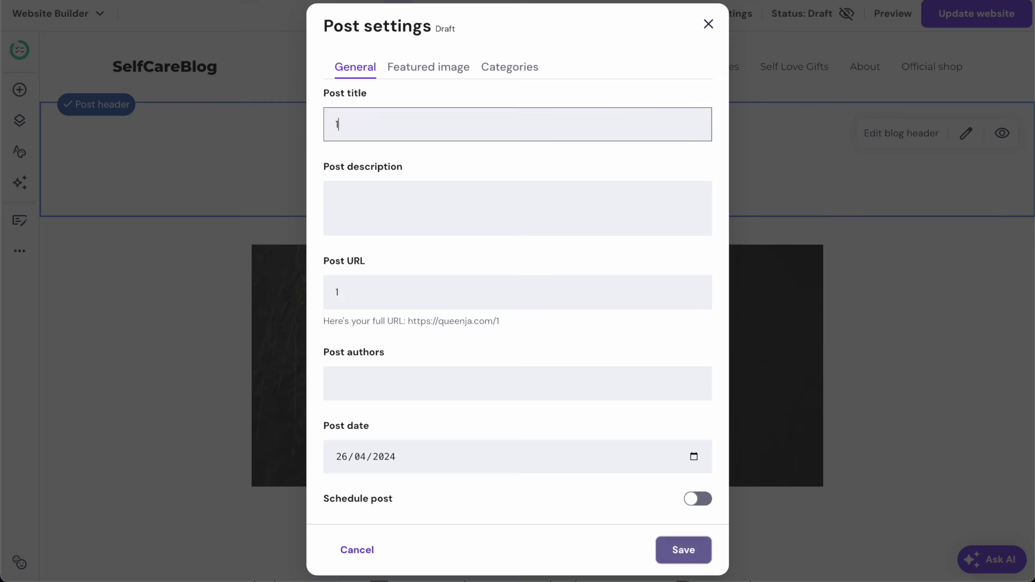
pyautogui.write('2Farm Animals')
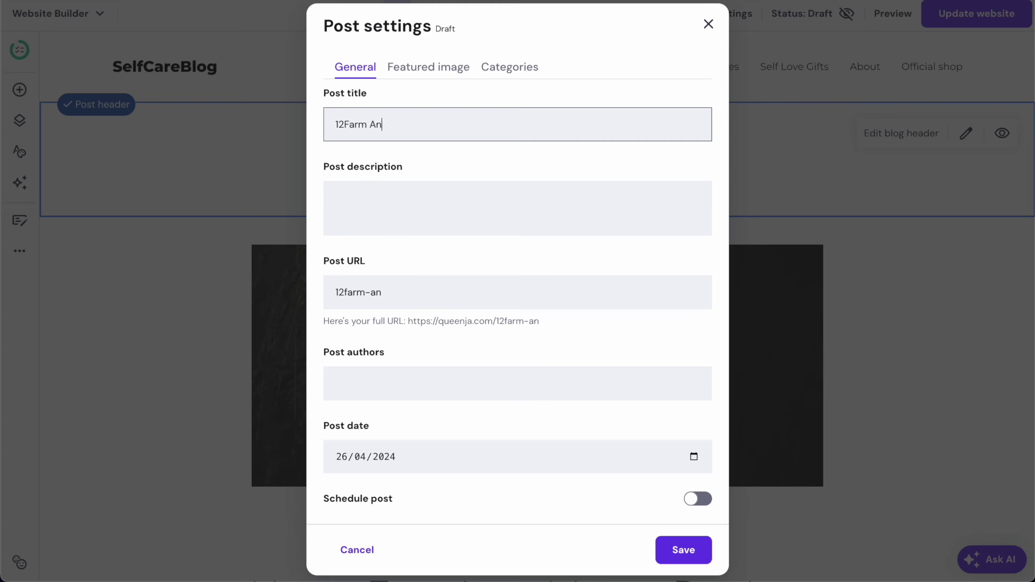
pyautogui.click(345, 125)
pyautogui.write('Animals Ji')
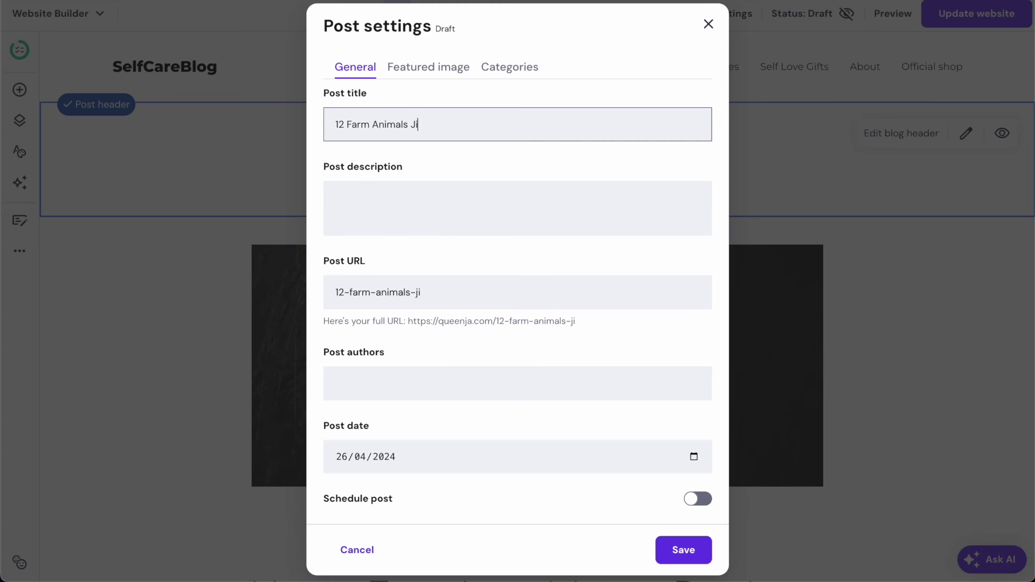
pyautogui.write('gsaw Puzzles')
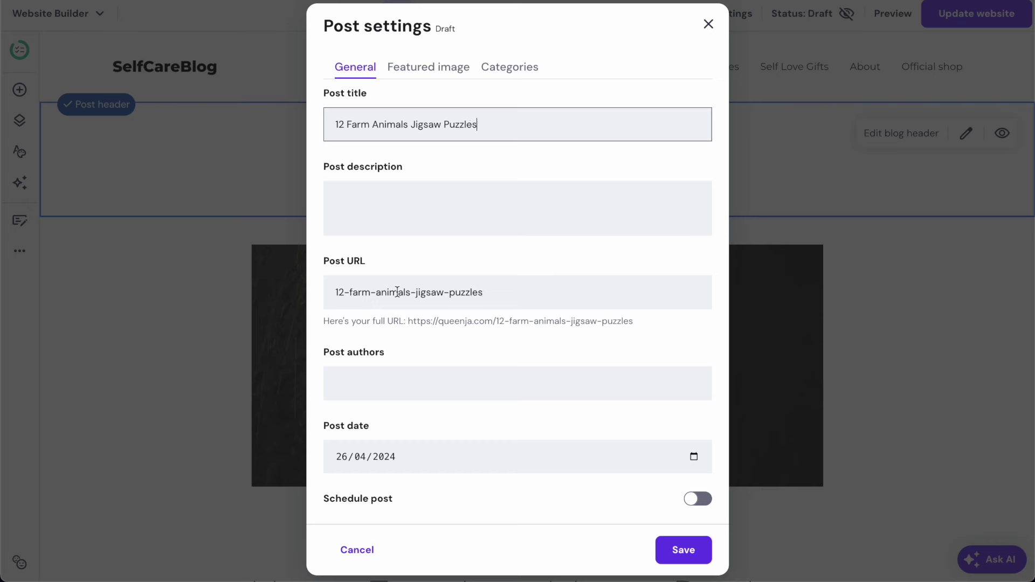
pyautogui.click(683, 550)
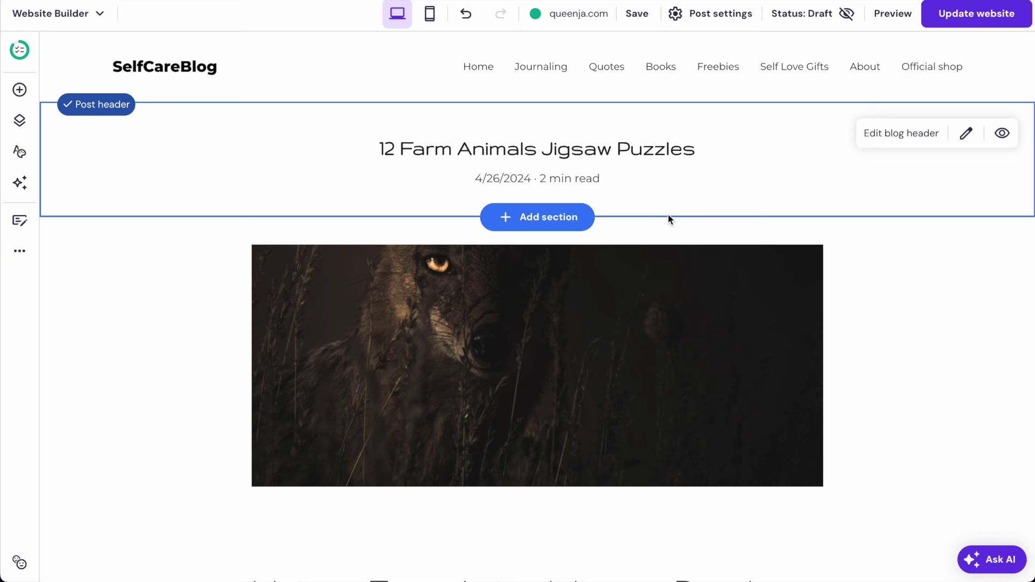
# Delete the dark wolf image below the post header.
pyautogui.click(571, 325)
pyautogui.scroll(-3, 571, 328)
pyautogui.scroll(-4, 570, 377)
pyautogui.scroll(6, 577, 399)
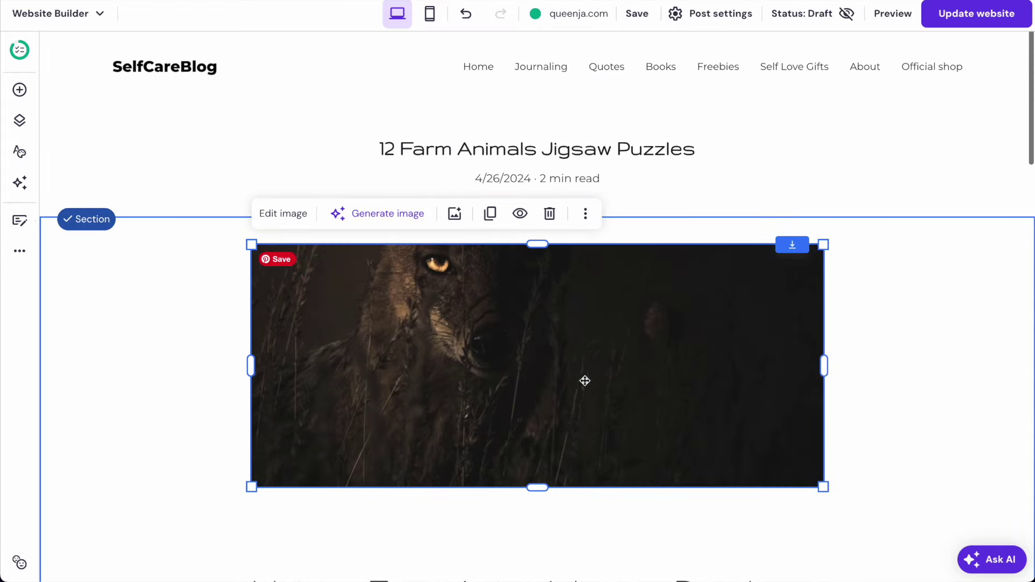
pyautogui.press('Delete')
# Move the article text block up to the start of its section, filling the space left by the deleted image.
pyautogui.scroll(-3, 591, 339)
pyautogui.click(563, 357)
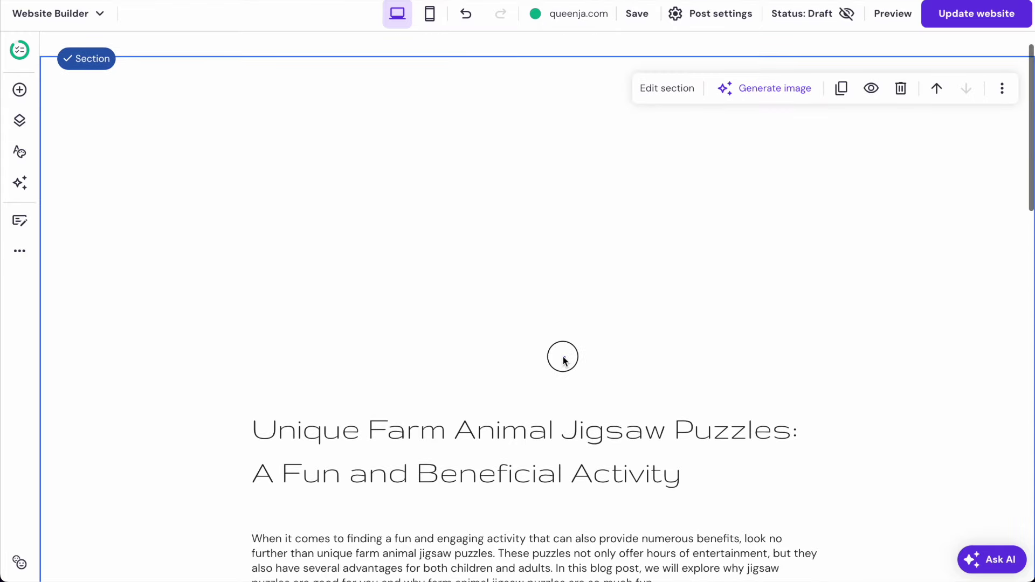
pyautogui.moveTo(439, 433); pyautogui.dragTo(437, 145)
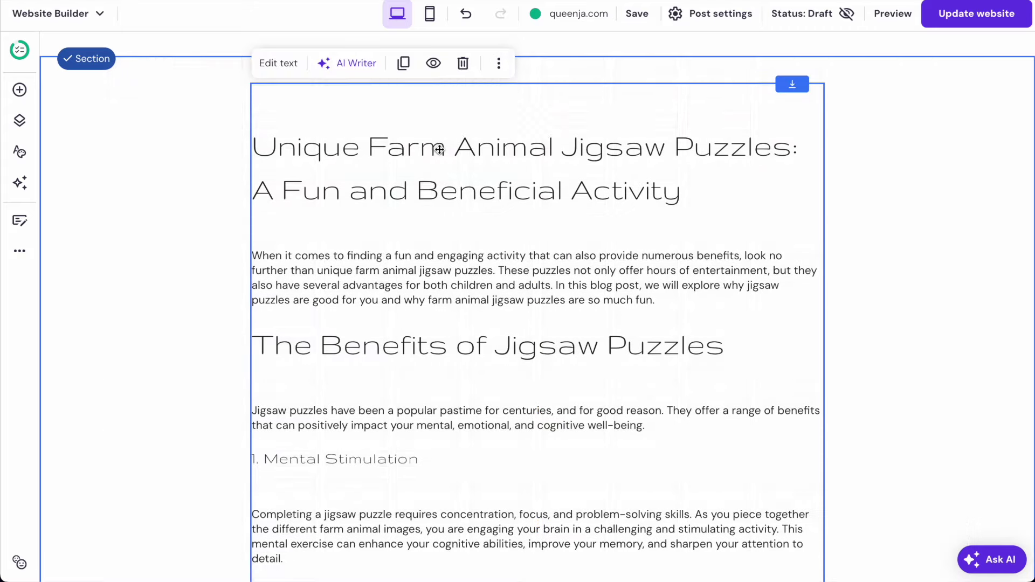
# Review the generated article's headings, spacing and paragraphs from the introduction through to the conclusion.
pyautogui.scroll(2, 439, 148)
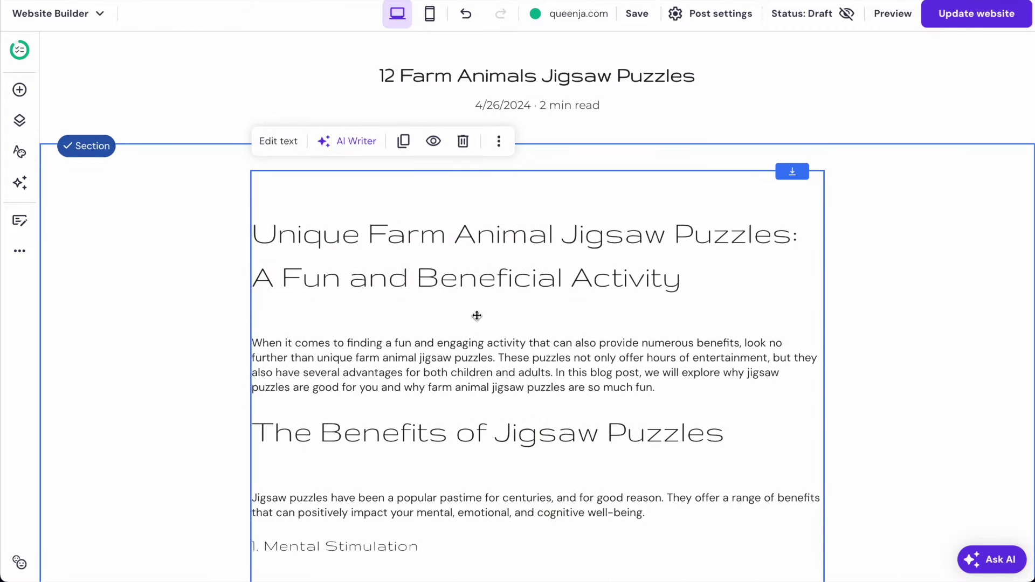
pyautogui.scroll(-2, 477, 316)
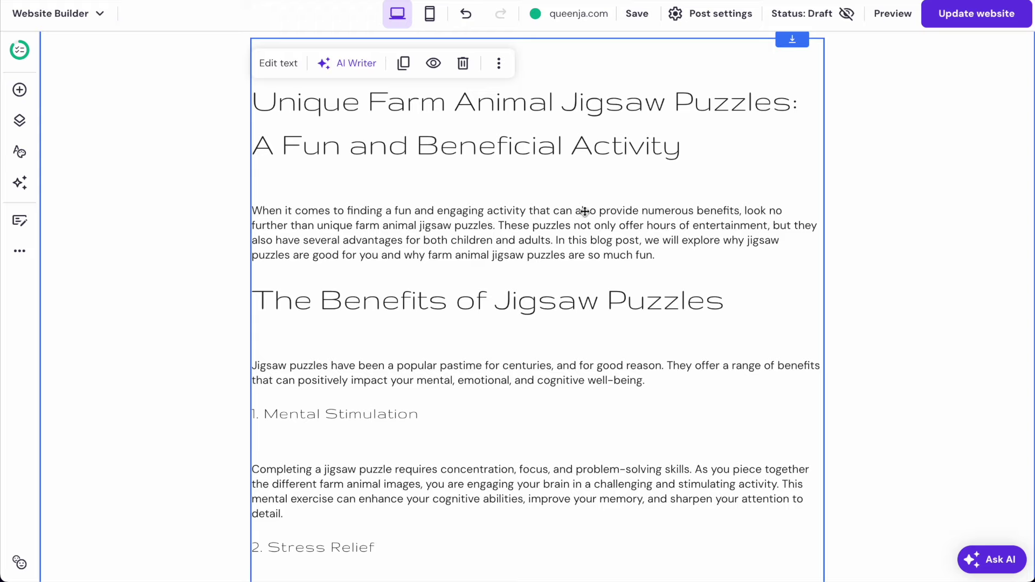
pyautogui.scroll(-2, 585, 211)
pyautogui.scroll(-2, 501, 248)
pyautogui.scroll(-4, 503, 249)
pyautogui.scroll(5, 502, 262)
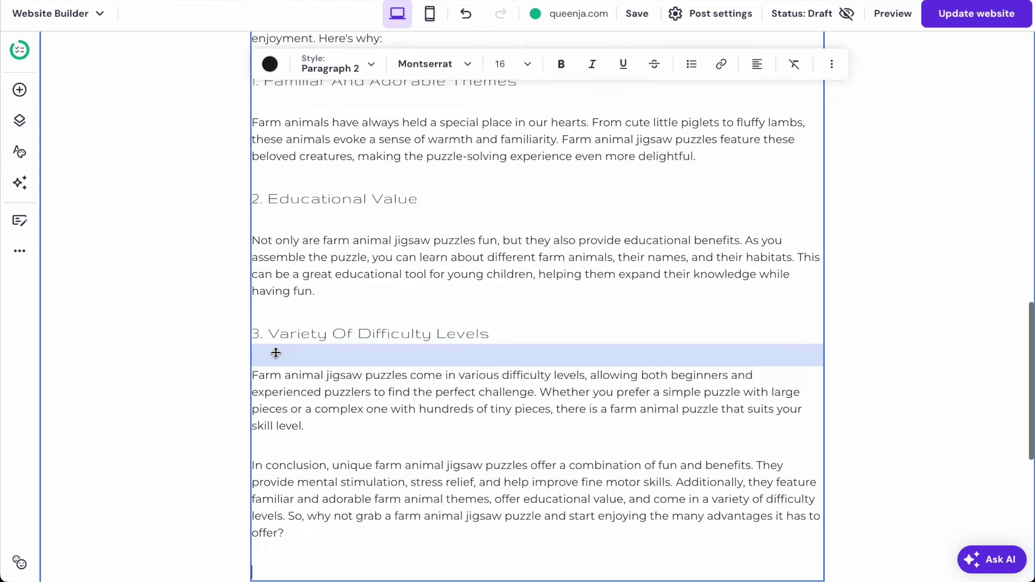
pyautogui.click(274, 352)
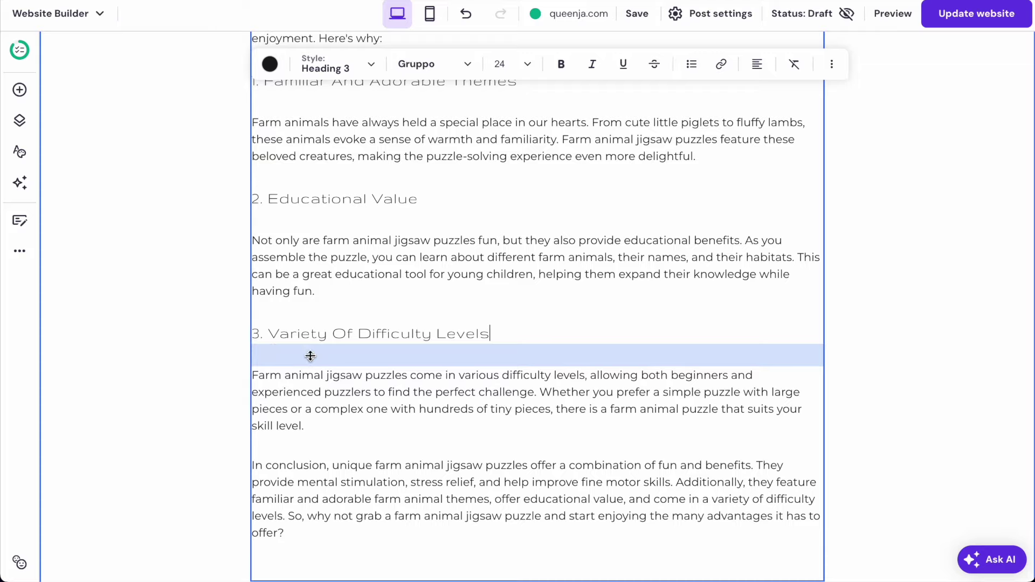
pyautogui.click(312, 374)
pyautogui.scroll(5, 388, 363)
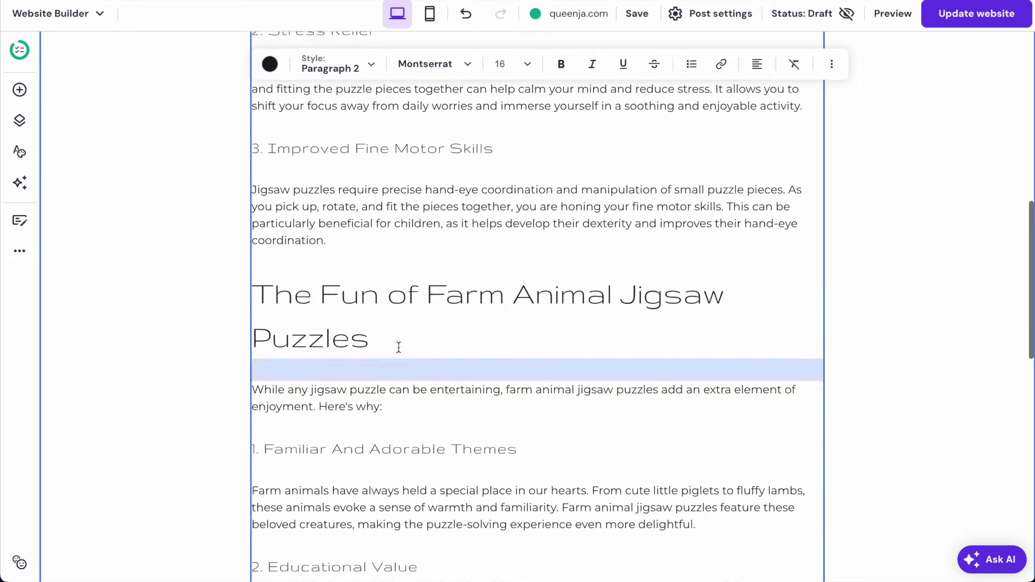
pyautogui.scroll(6, 432, 381)
pyautogui.scroll(4, 433, 382)
pyautogui.scroll(-15, 434, 382)
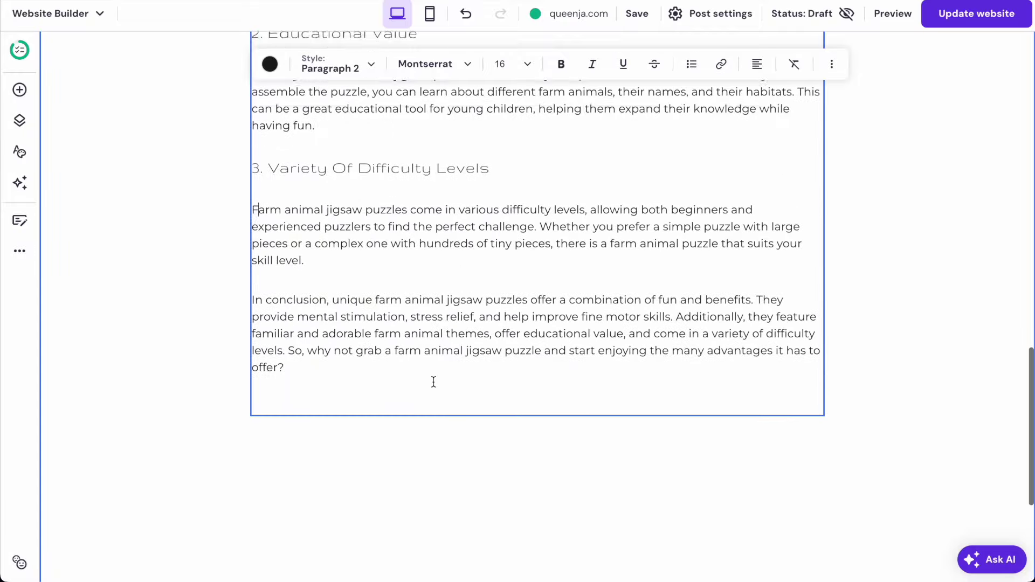
pyautogui.scroll(-1, 434, 381)
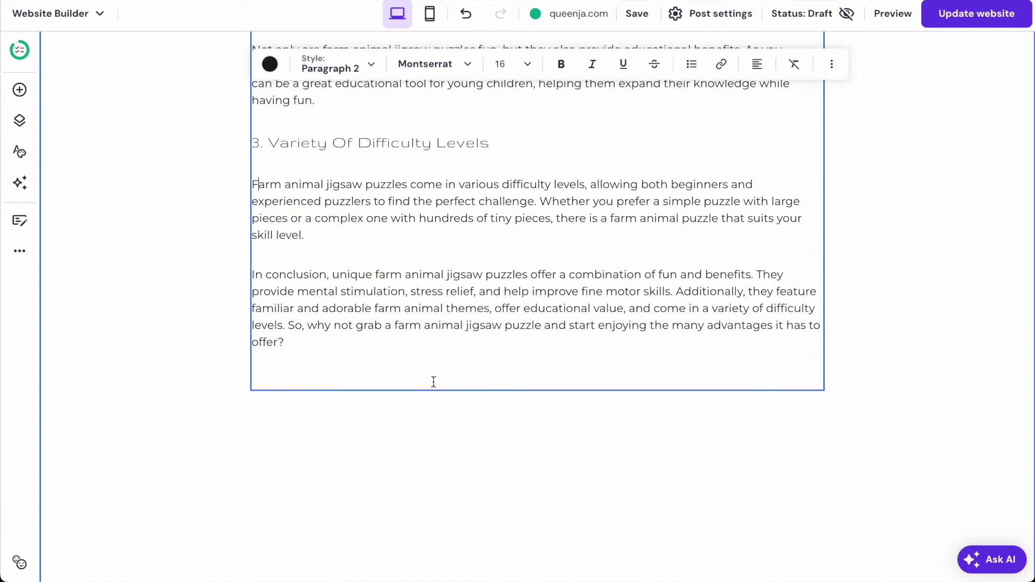
pyautogui.scroll(15, 434, 382)
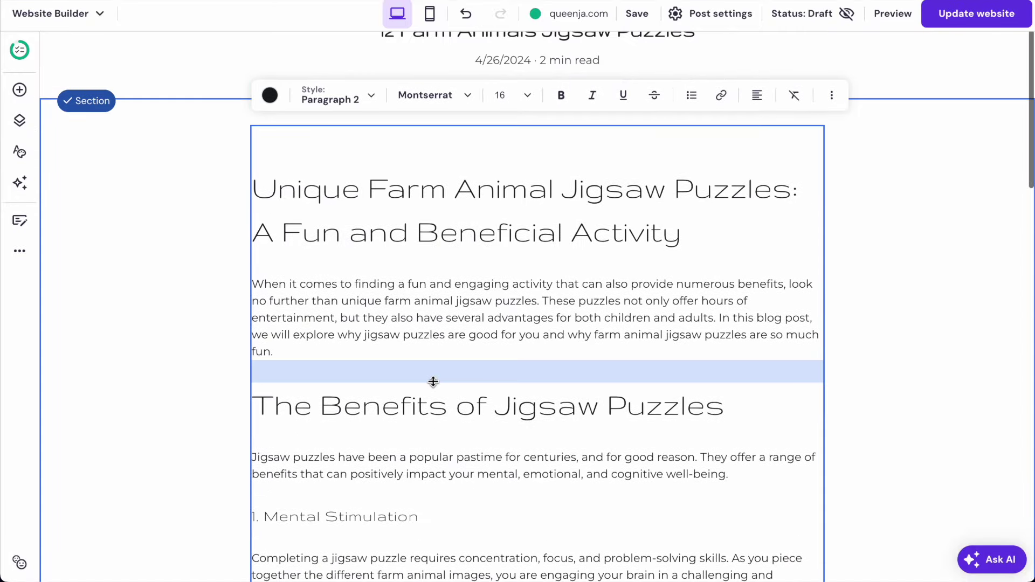
# Shift the article text block toward the section's left side and widen it on its right side.
pyautogui.click(853, 167)
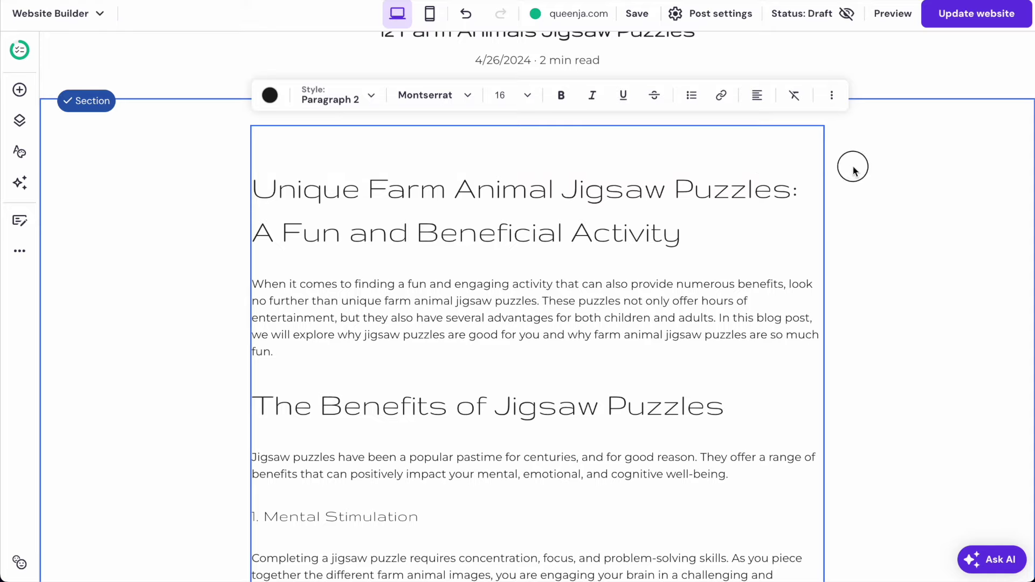
pyautogui.moveTo(707, 160); pyautogui.dragTo(629, 161)
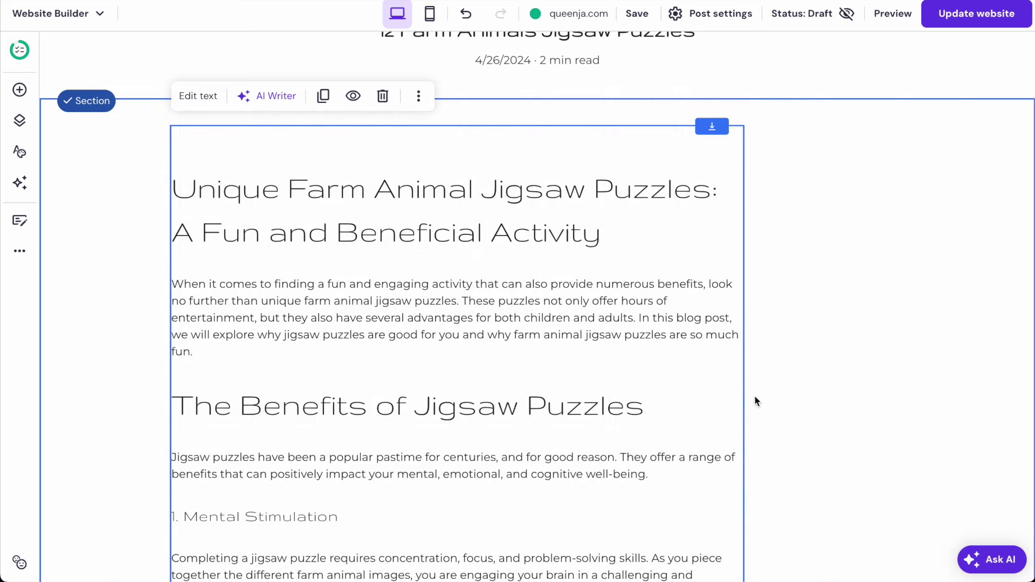
pyautogui.moveTo(744, 406); pyautogui.dragTo(908, 389)
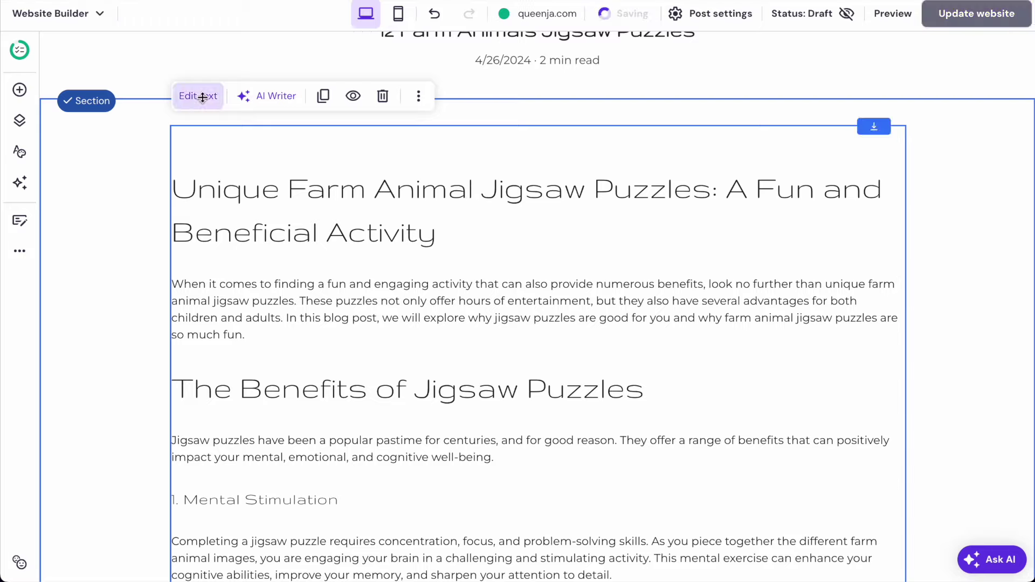
# Remove the empty line above the article's first heading and break that heading onto a new line after "Unique Farm Animal Jigsaw Puzzles:".
pyautogui.click(202, 97)
pyautogui.scroll(15, 407, 275)
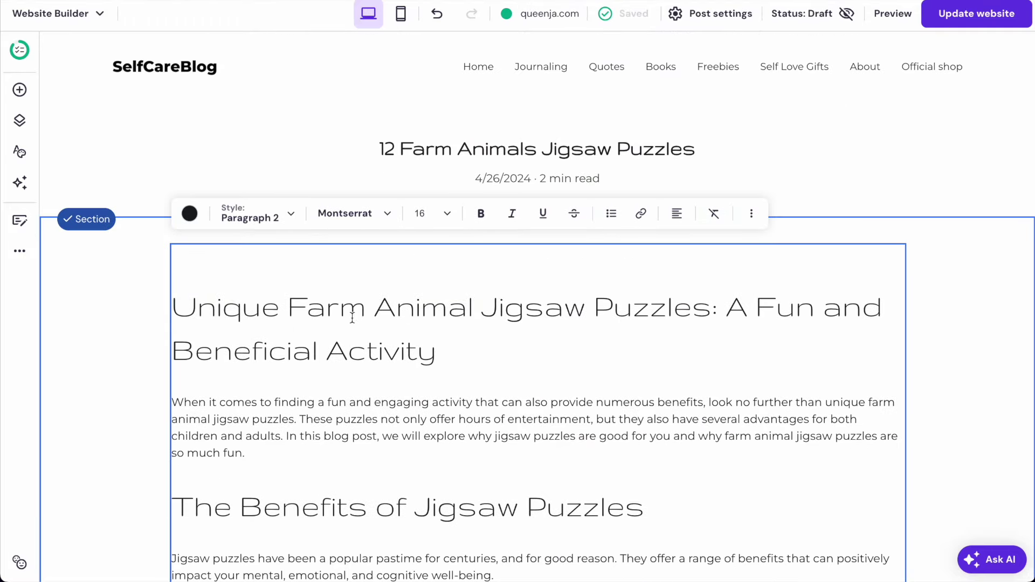
pyautogui.click(177, 306)
pyautogui.press('BackSpace')
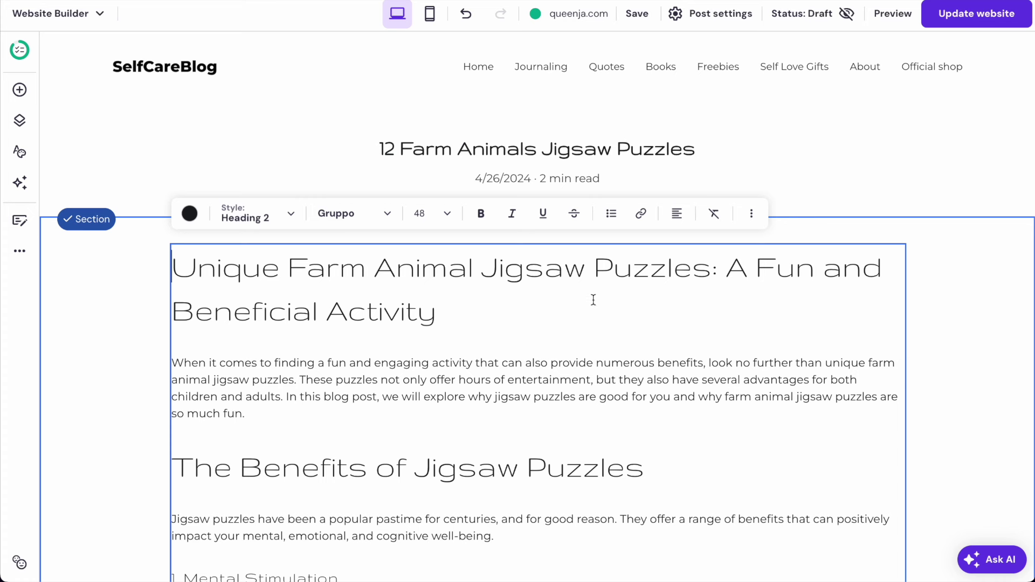
pyautogui.click(721, 266)
pyautogui.hotkey('shift', 'Return')
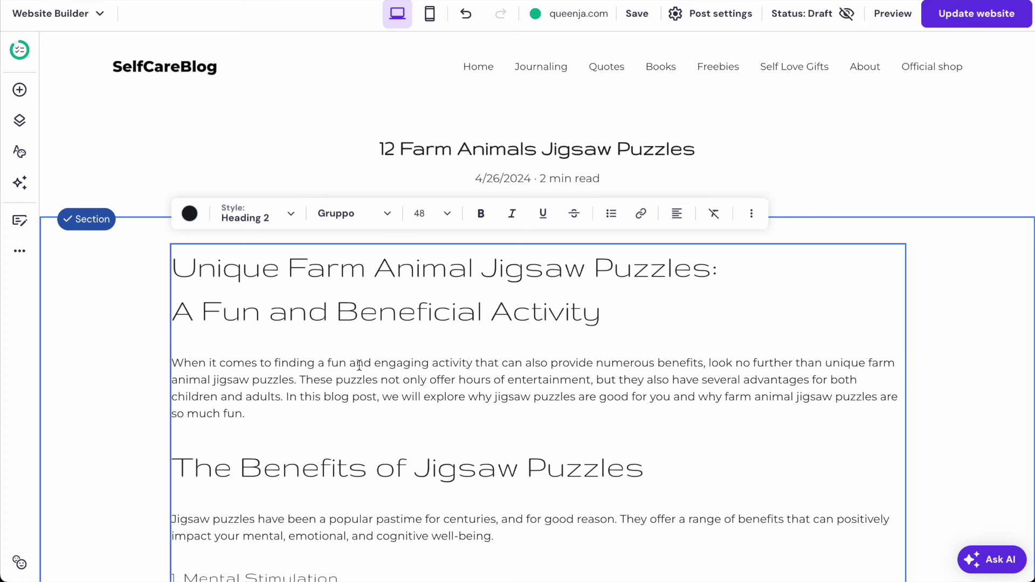
# Append "As well as share some cool and unique Jigsaw puzzles that have farm animals on them!" to the introduction paragraph.
pyautogui.scroll(-3, 325, 414)
pyautogui.click(260, 279)
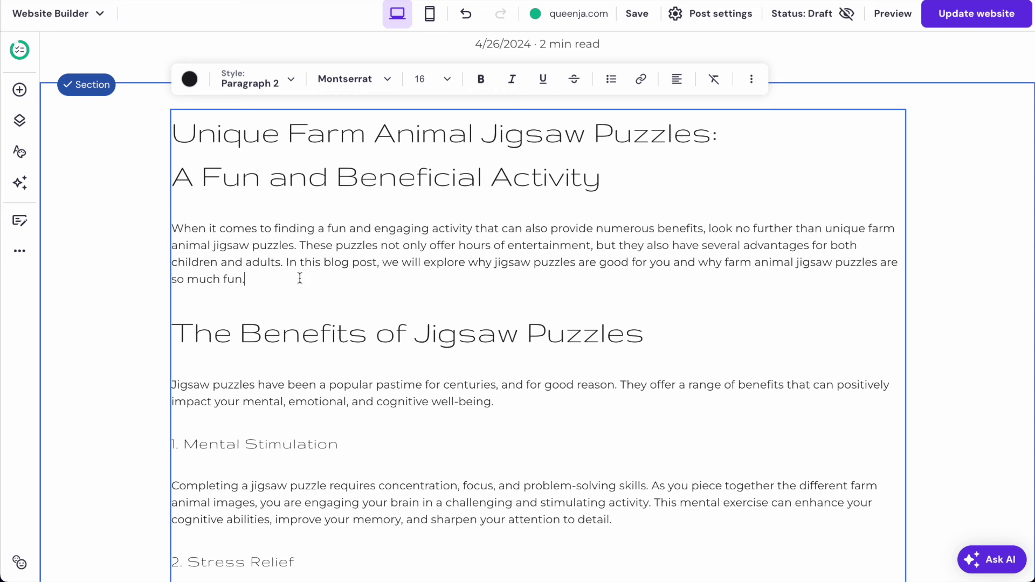
pyautogui.write('As well as share some cool an')
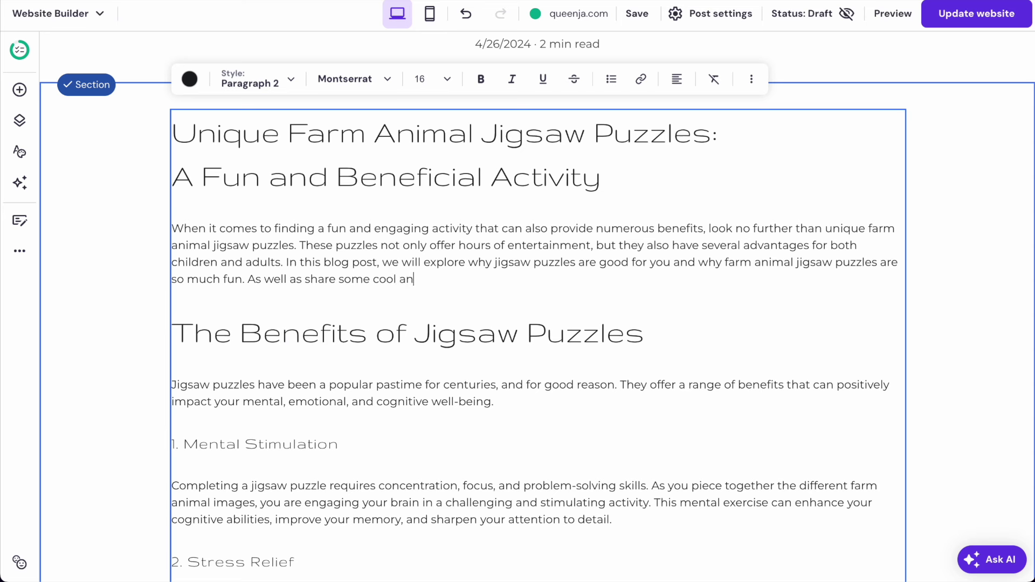
pyautogui.write('d unique Jigsaw puzzles that')
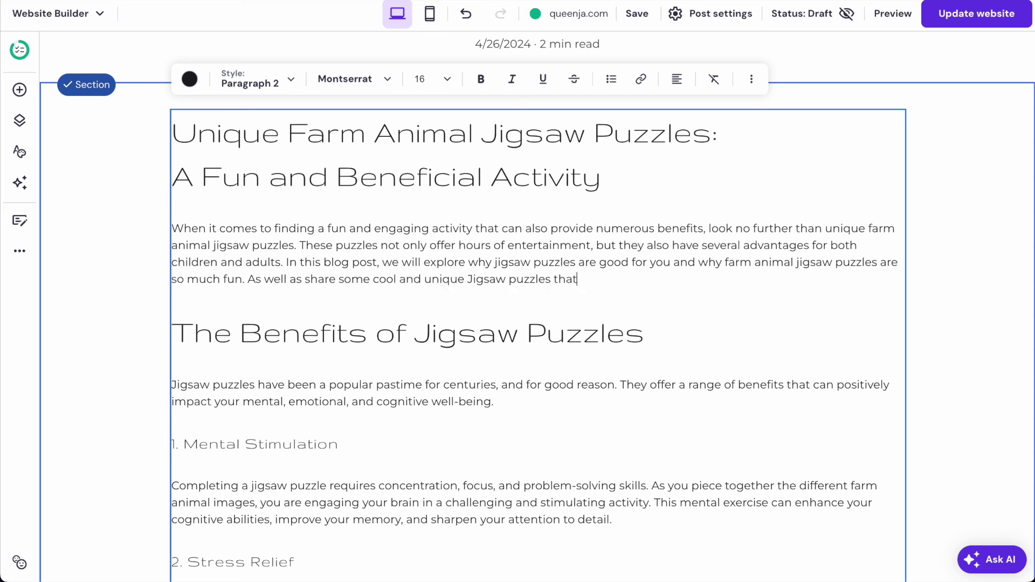
pyautogui.write(' have farm animals on them!')
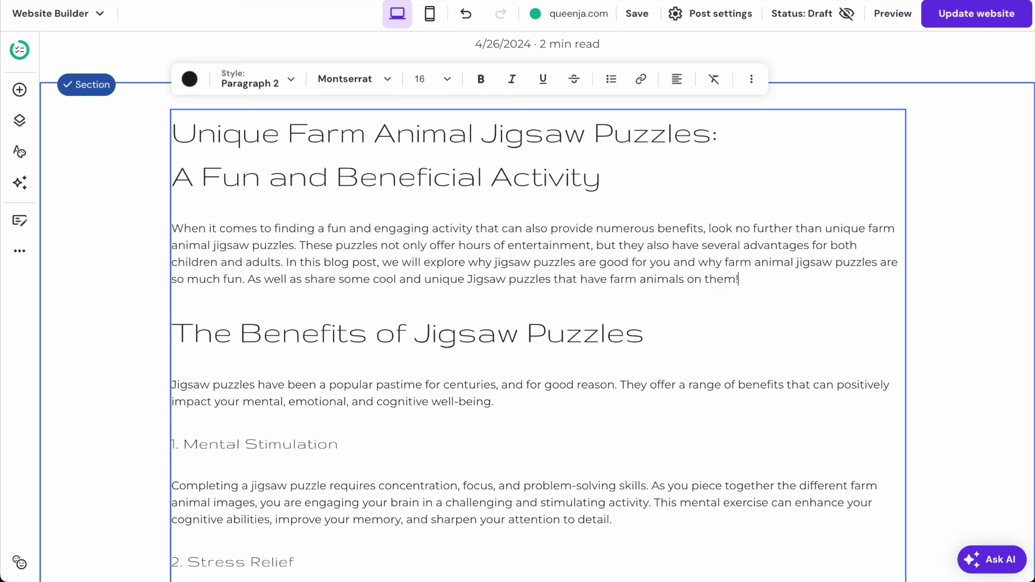
# Join the "1. Mental Stimulation" heading with the paragraph beneath it and format the combined text as Paragraph 1.
pyautogui.click(242, 330)
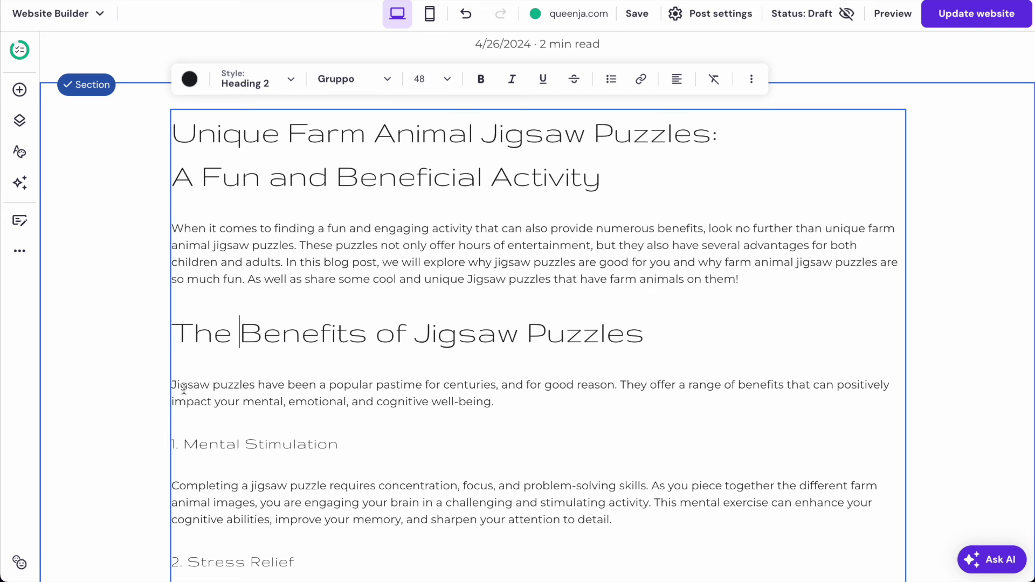
pyautogui.click(179, 486)
pyautogui.press('BackSpace')
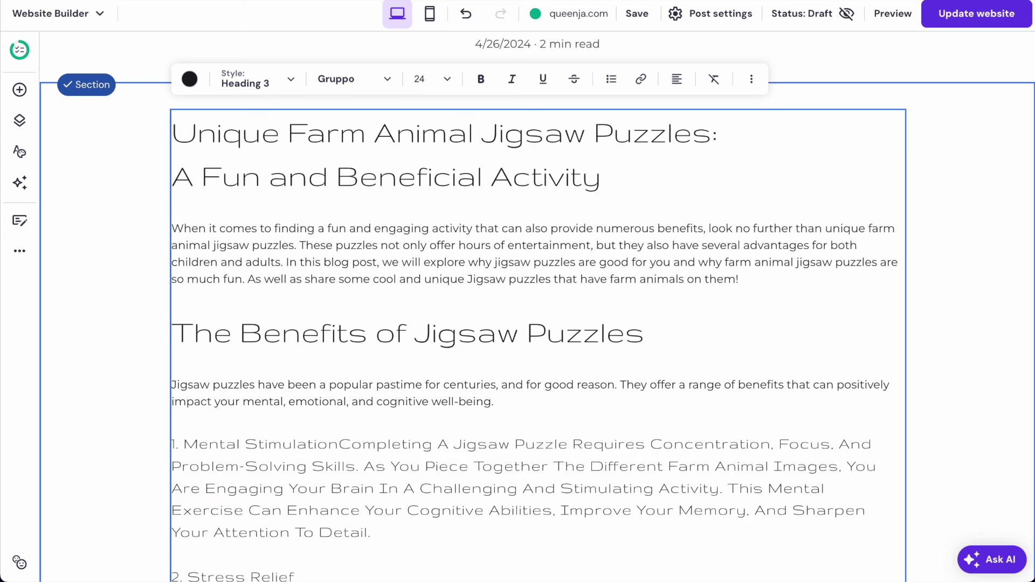
pyautogui.tripleClick(237, 491)
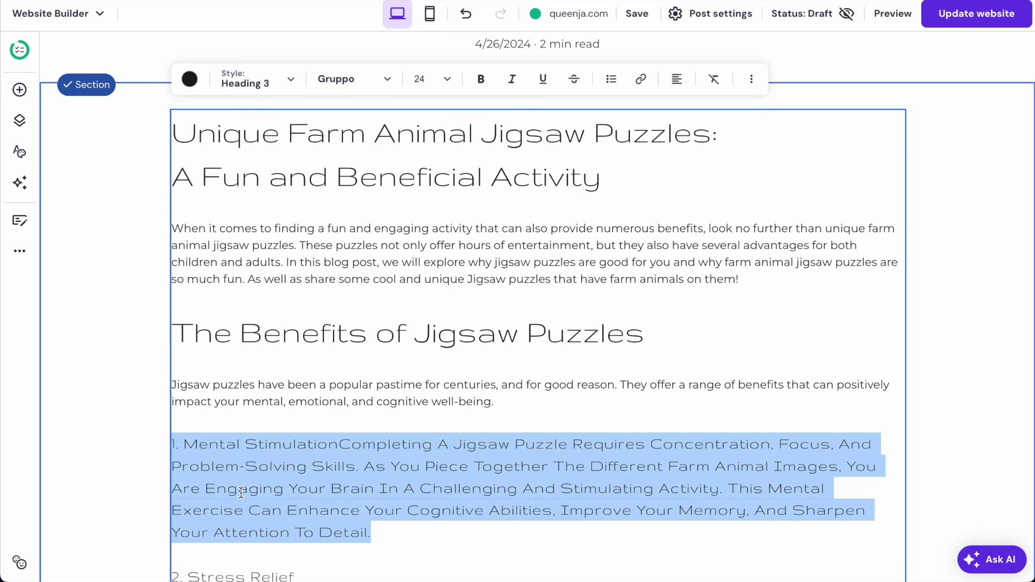
pyautogui.click(272, 86)
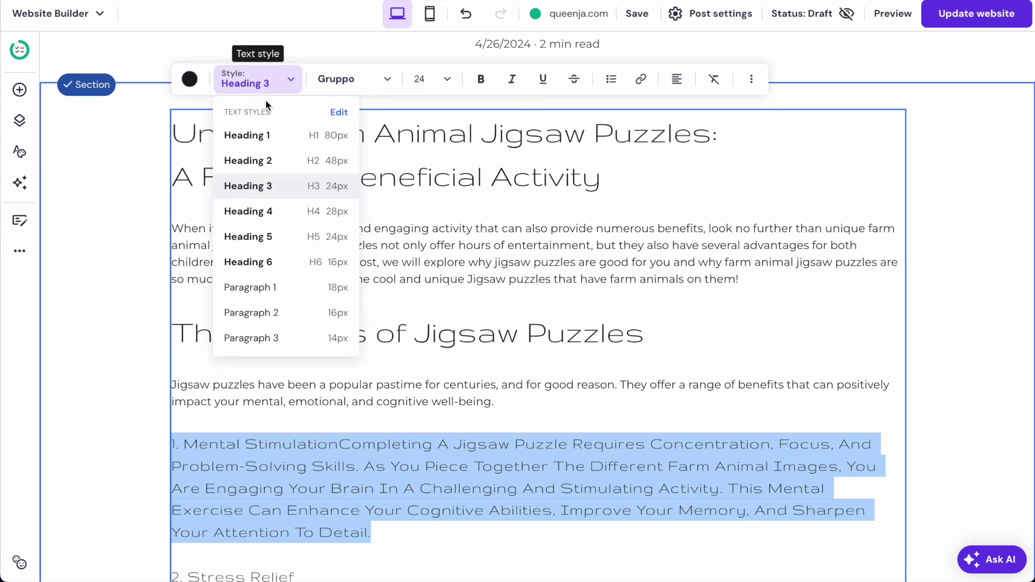
pyautogui.click(252, 287)
# Join the "2. Stress Relief" heading with its paragraph and insert dashes after "Mental Stimulation" and "Stress Relief".
pyautogui.scroll(-2, 339, 474)
pyautogui.click(187, 455)
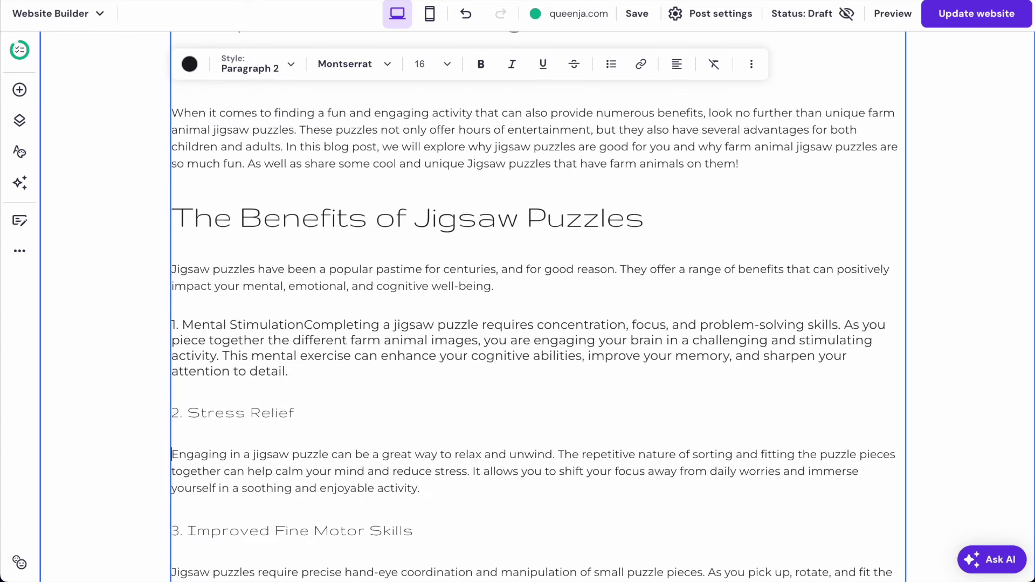
pyautogui.press('BackSpace')
pyautogui.click(305, 325)
pyautogui.write('-')
pyautogui.click(299, 412)
pyautogui.write('-')
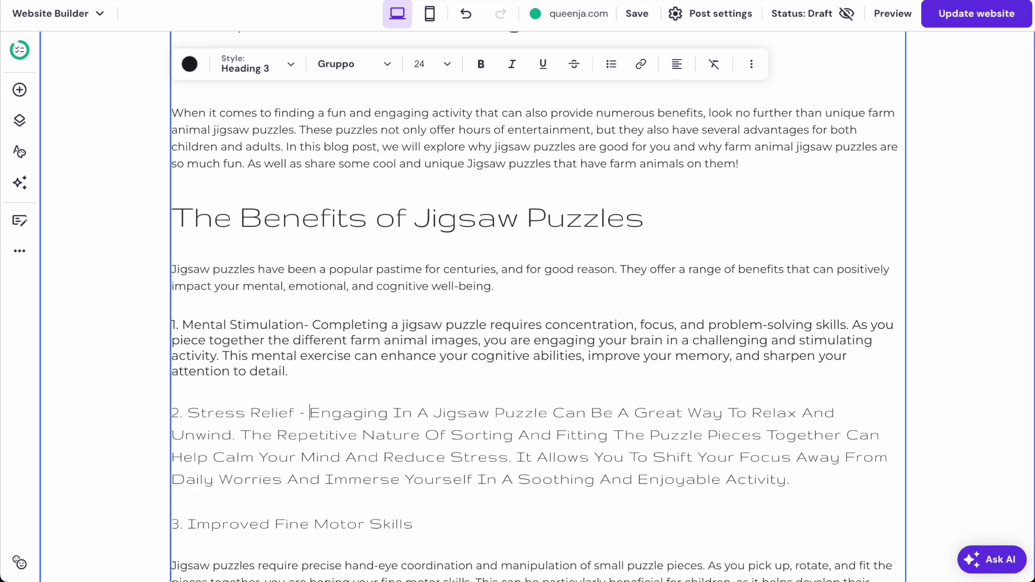
# Format the combined Stress Relief text as Paragraph 1.
pyautogui.tripleClick(333, 415)
pyautogui.click(295, 66)
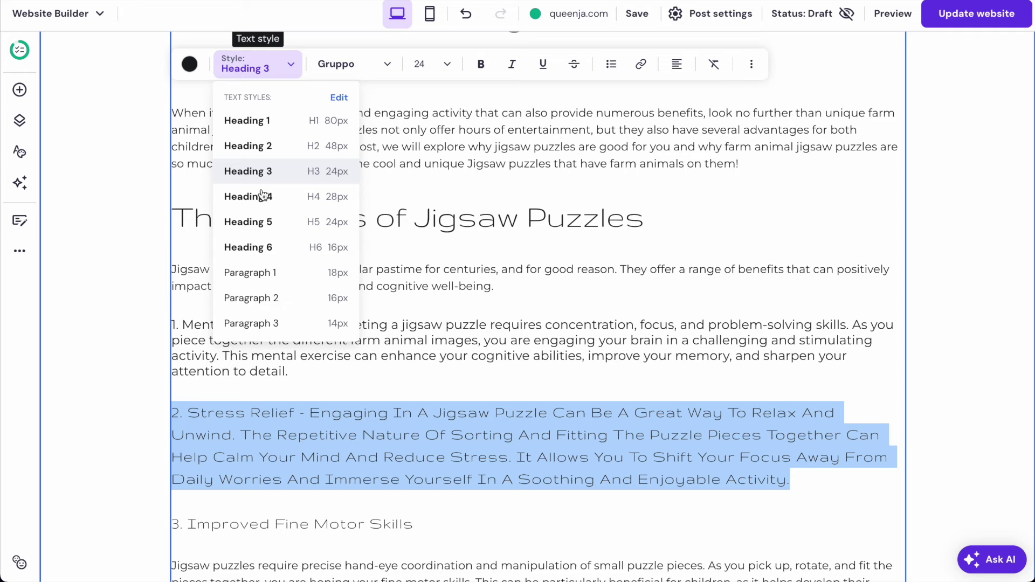
pyautogui.click(251, 270)
# Join "3. Improved Fine Motor Skills" with its paragraph as Paragraph 1 text, separating the two with a dash.
pyautogui.scroll(-1, 313, 426)
pyautogui.scroll(-1, 313, 426)
pyautogui.click(180, 433)
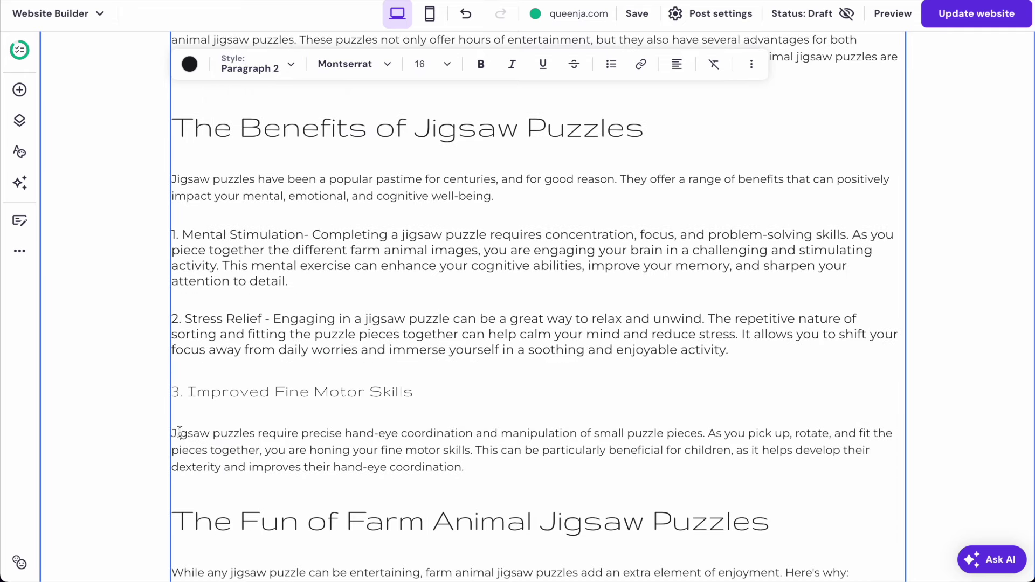
pyautogui.press('BackSpace')
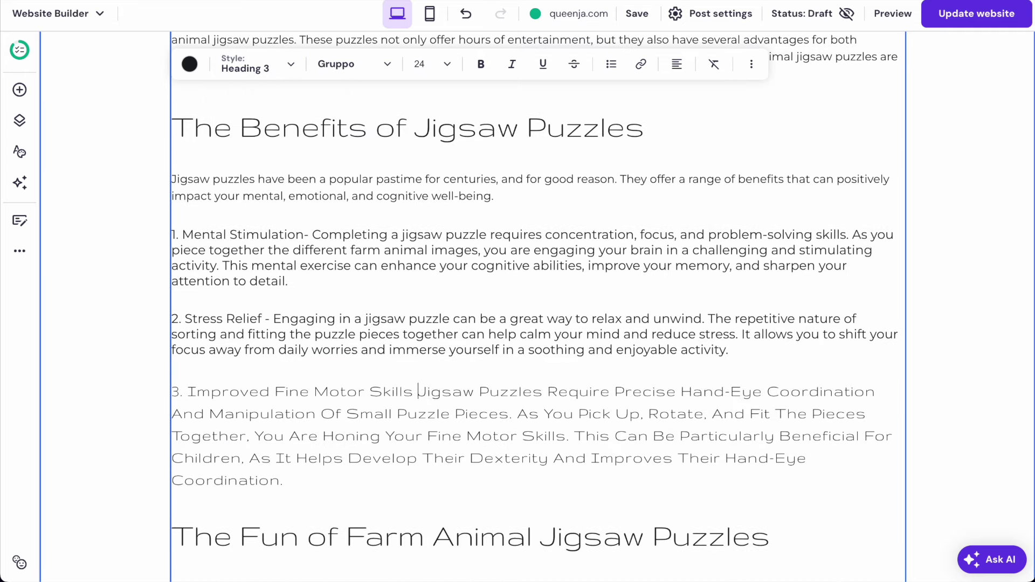
pyautogui.tripleClick(279, 426)
pyautogui.click(276, 69)
pyautogui.click(251, 270)
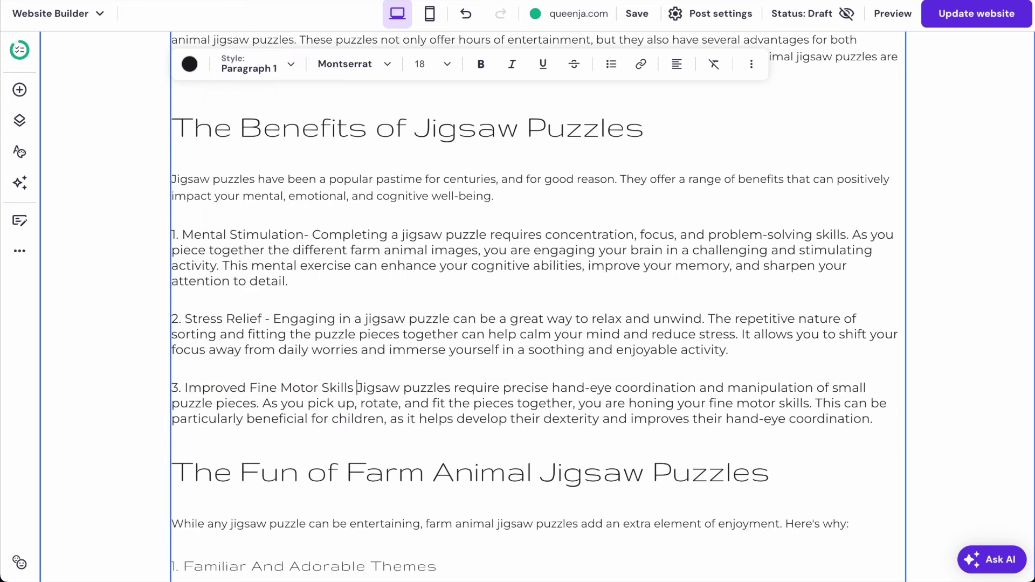
pyautogui.write('-')
# Delete the "1. Familiar And Adorable Themes" heading and place its paragraph on the line directly below "Here's why:".
pyautogui.scroll(-3, 404, 313)
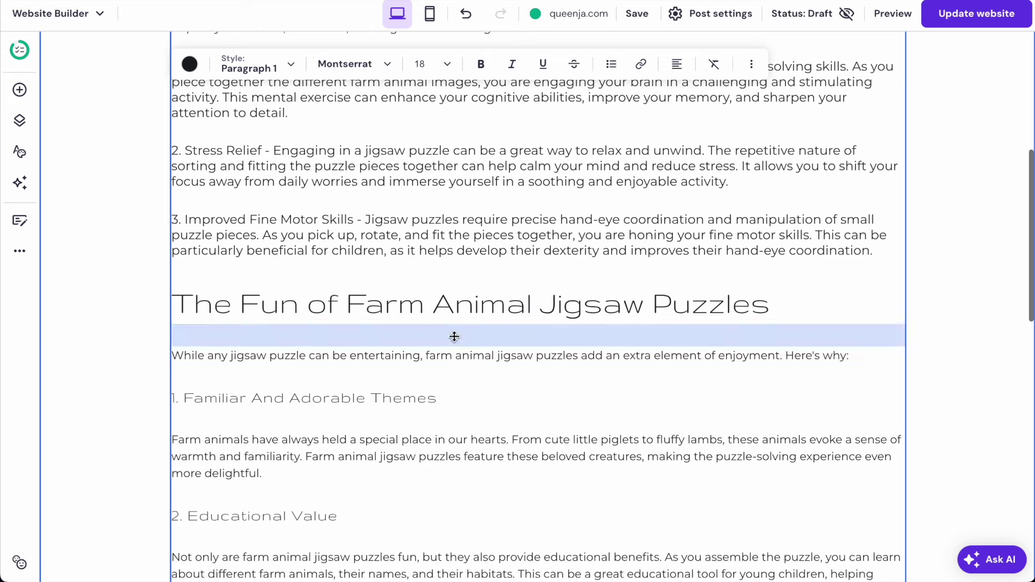
pyautogui.scroll(-2, 418, 287)
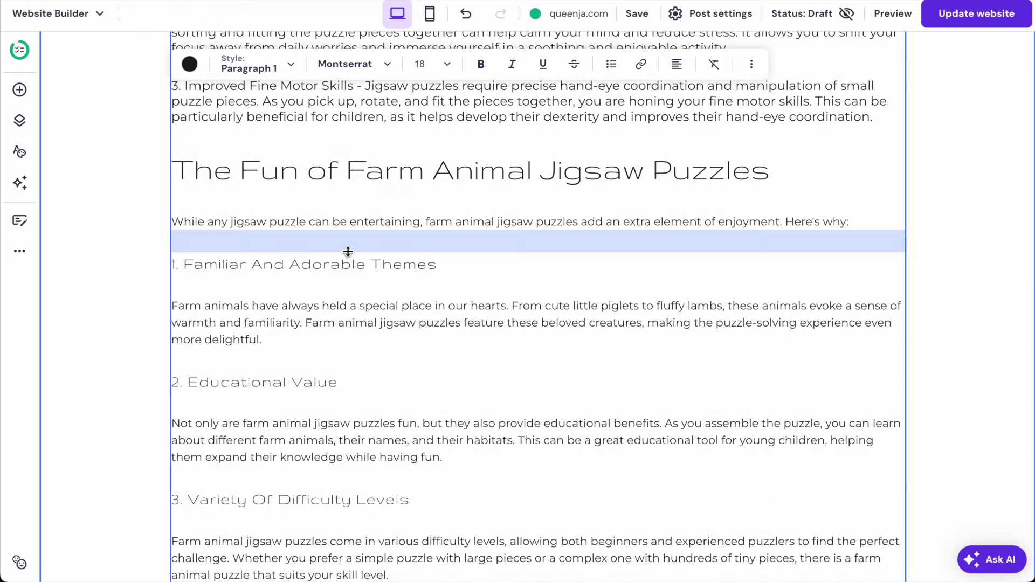
pyautogui.scroll(-3, 348, 251)
pyautogui.scroll(2, 385, 413)
pyautogui.scroll(3, 385, 413)
pyautogui.scroll(-2, 365, 354)
pyautogui.click(300, 326)
pyautogui.moveTo(456, 299); pyautogui.dragTo(189, 281)
pyautogui.press('BackSpace')
pyautogui.press('BackSpace')
pyautogui.press('BackSpace')
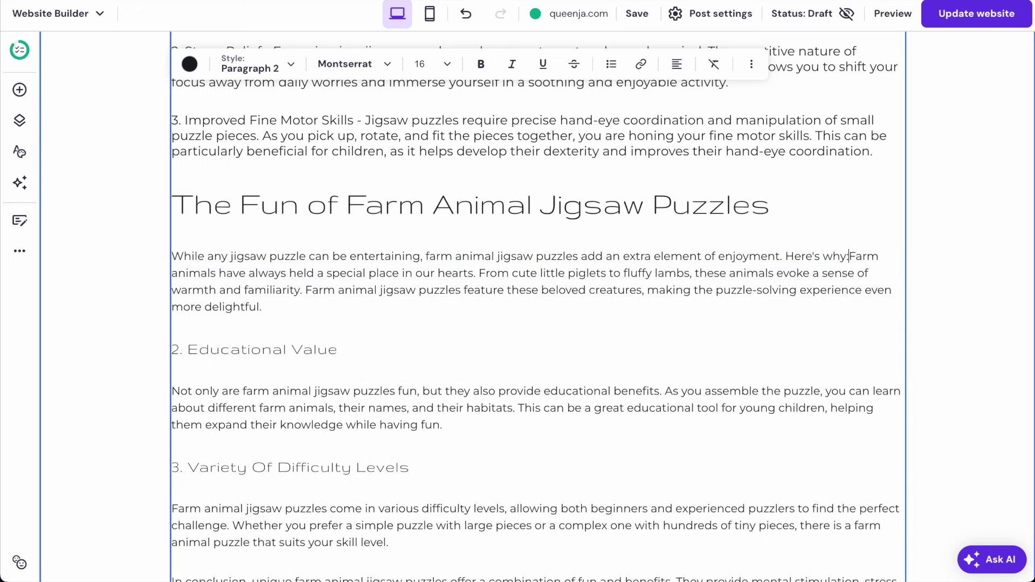
pyautogui.press('Return')
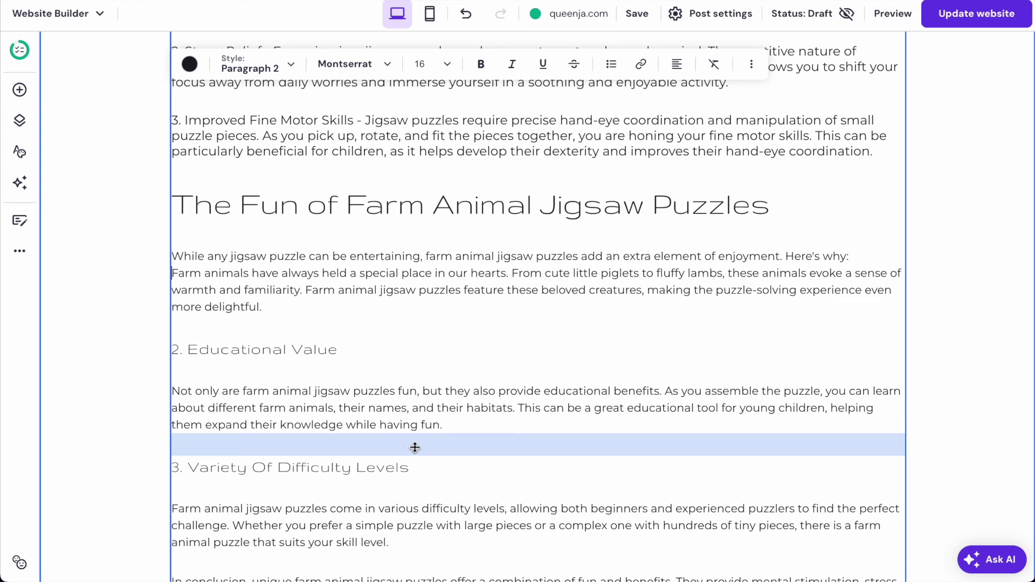
# Delete the "2. Educational Value" heading together with its paragraph and the empty line left behind.
pyautogui.moveTo(450, 423); pyautogui.dragTo(168, 345)
pyautogui.press('BackSpace')
pyautogui.press('BackSpace')
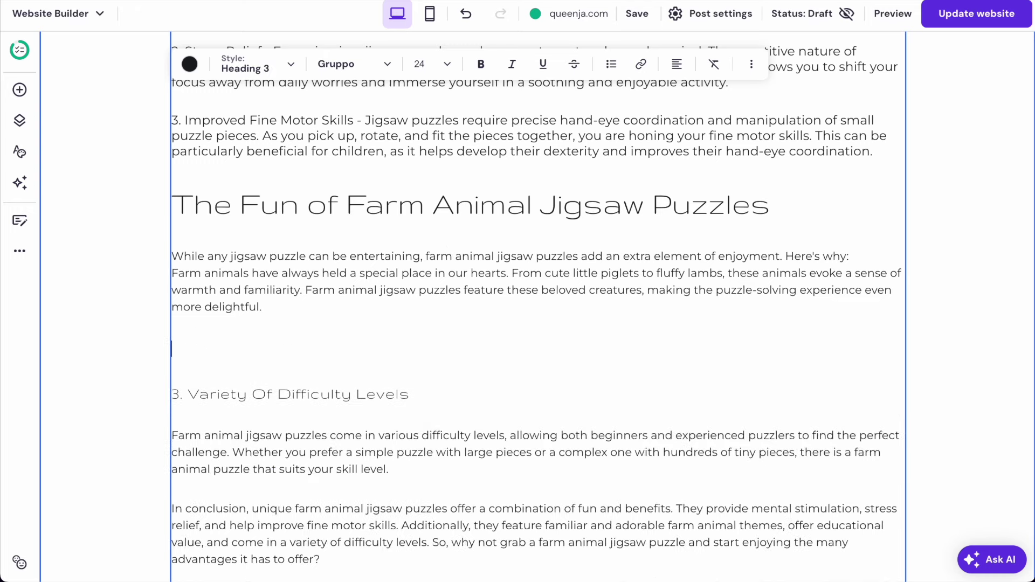
# Delete the "3. Variety Of Difficulty Levels" heading and pull its paragraph up directly behind "more delightful.".
pyautogui.click(426, 351)
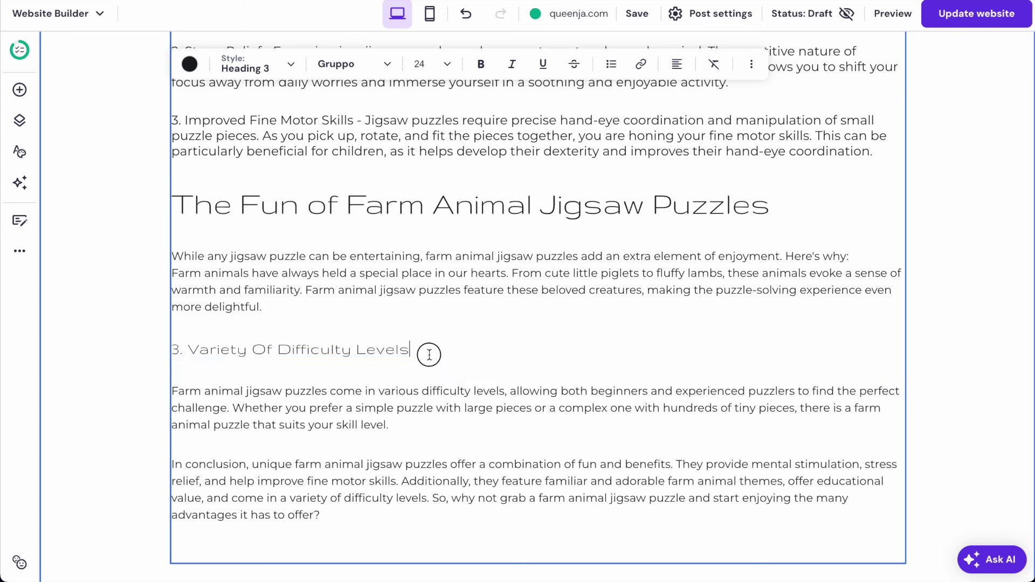
pyautogui.moveTo(427, 351); pyautogui.dragTo(189, 338)
pyautogui.press('BackSpace')
pyautogui.click(172, 408)
pyautogui.press('BackSpace')
pyautogui.press('BackSpace')
pyautogui.press('BackSpace')
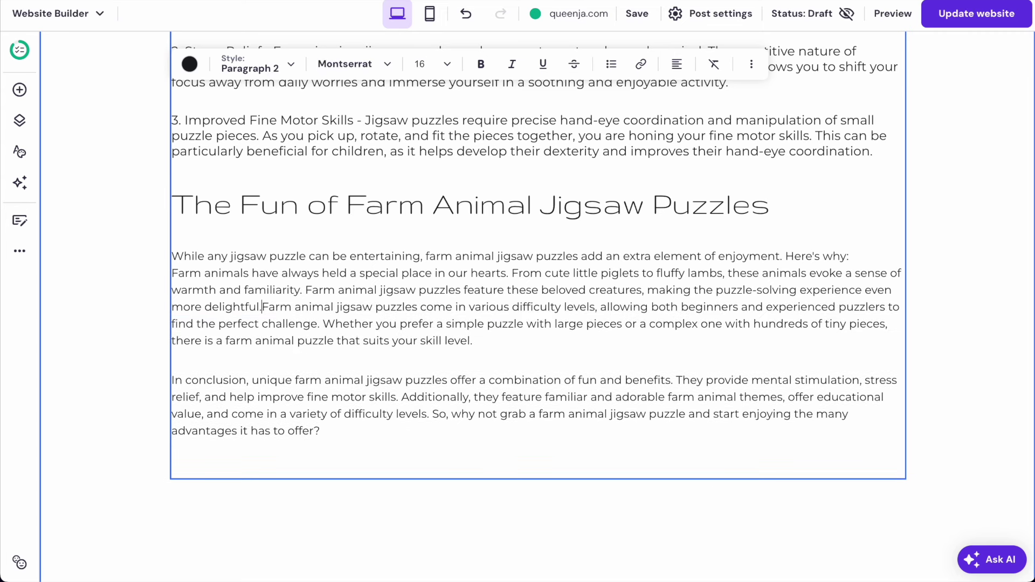
# Move the difficulty-levels text onto its own line and begin it with "On top of that -".
pyautogui.press('Return')
pyautogui.write('On top of th')
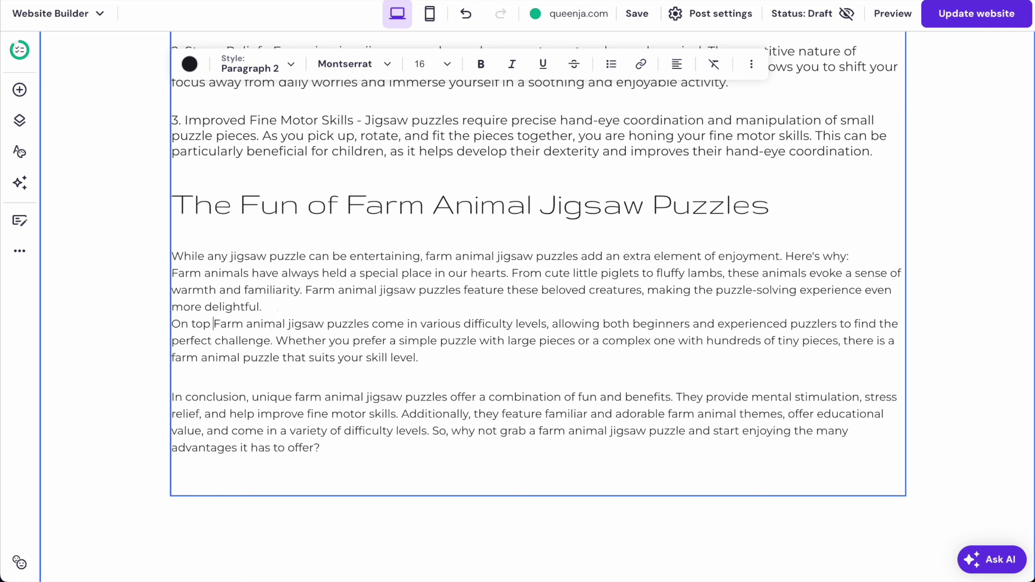
pyautogui.write('at')
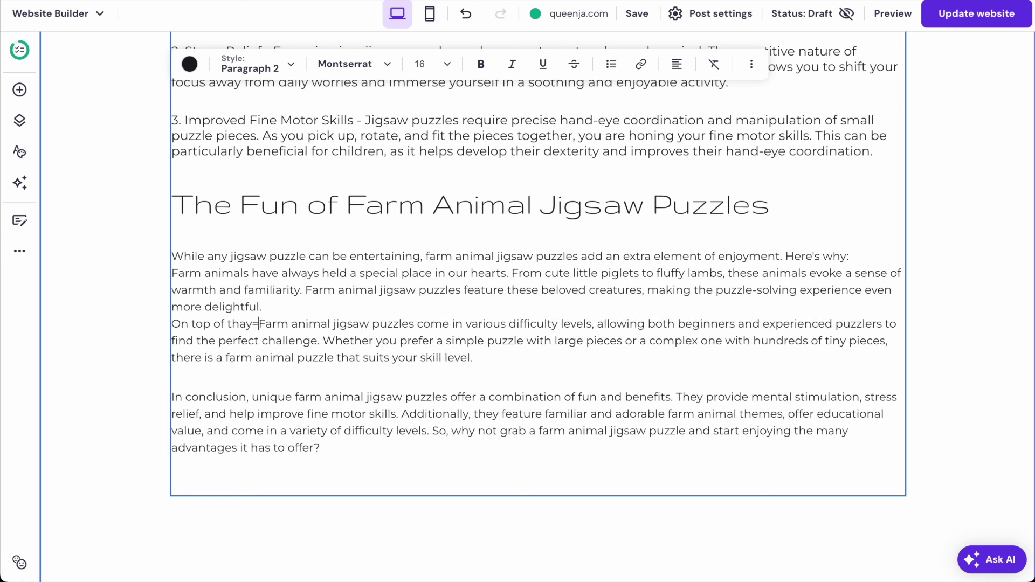
pyautogui.write(' -')
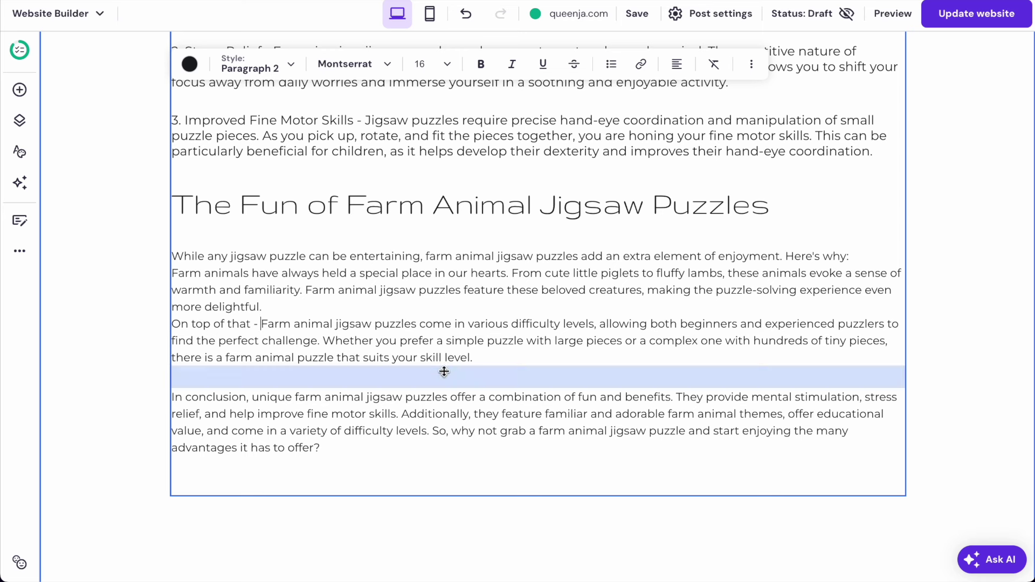
# Delete the "In conclusion" paragraph at the end of the article, including its empty line.
pyautogui.moveTo(333, 441); pyautogui.dragTo(162, 405)
pyautogui.press('BackSpace')
pyautogui.press('BackSpace')
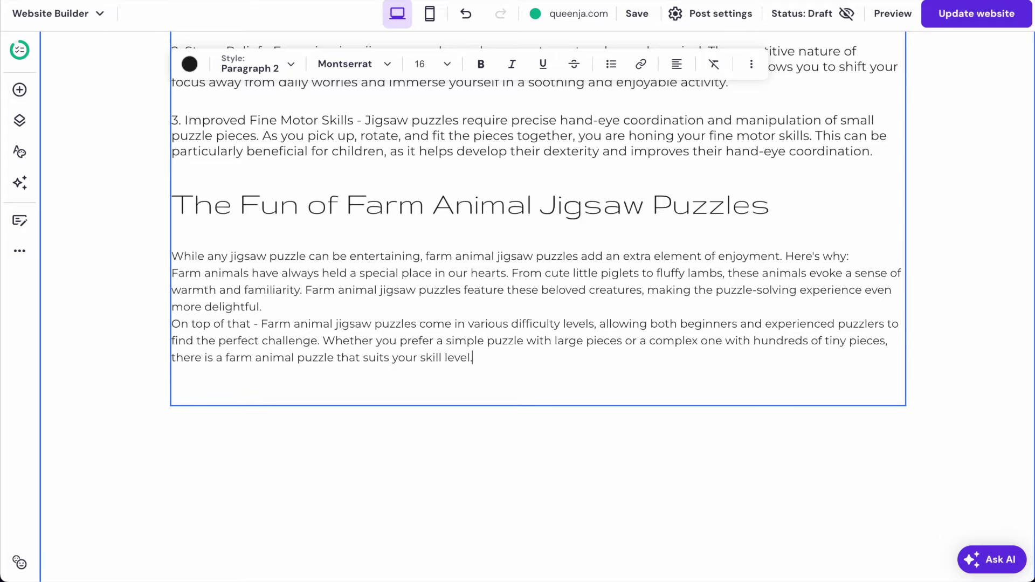
# Check the edited article, and add a closing line reading "12 Farm Animal Jigsaw Puzzles You're Gonna Want to BUY!".
pyautogui.scroll(10, 246, 343)
pyautogui.scroll(-6, 246, 344)
pyautogui.scroll(-5, 246, 343)
pyautogui.scroll(12, 259, 331)
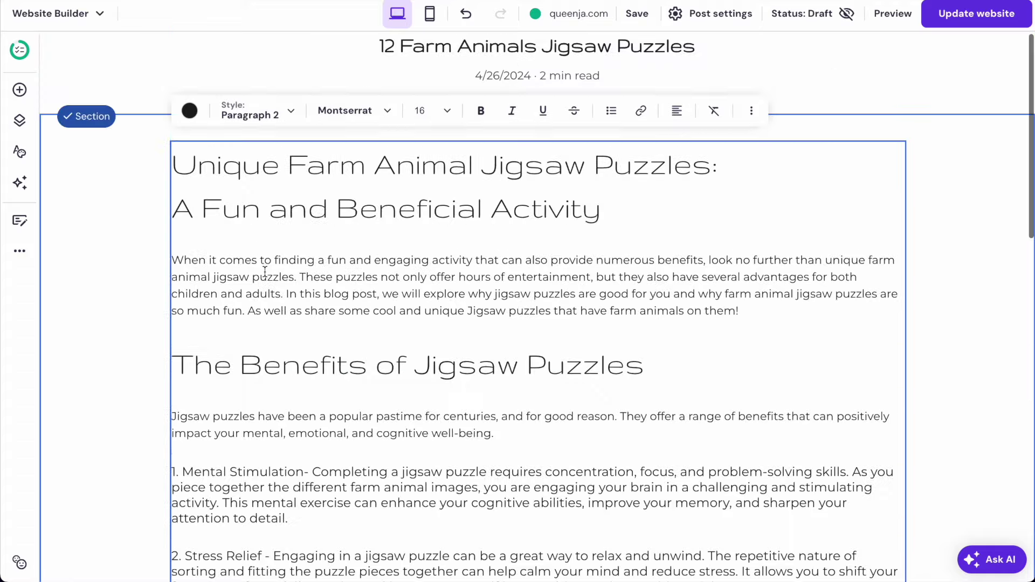
pyautogui.scroll(-10, 212, 420)
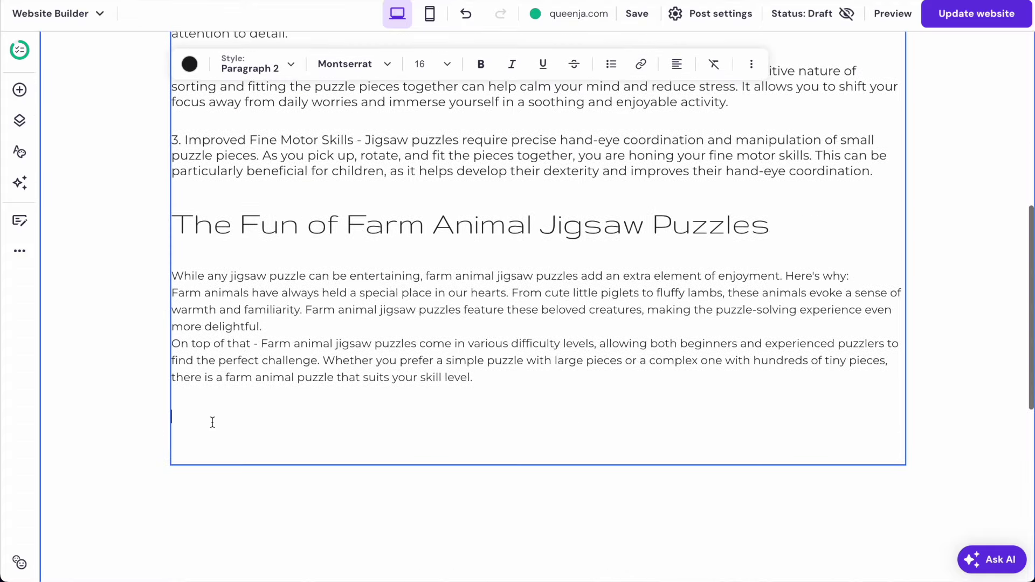
pyautogui.write("Farm Animal Jigsaw Puzzles You're Gonna Want to BUY")
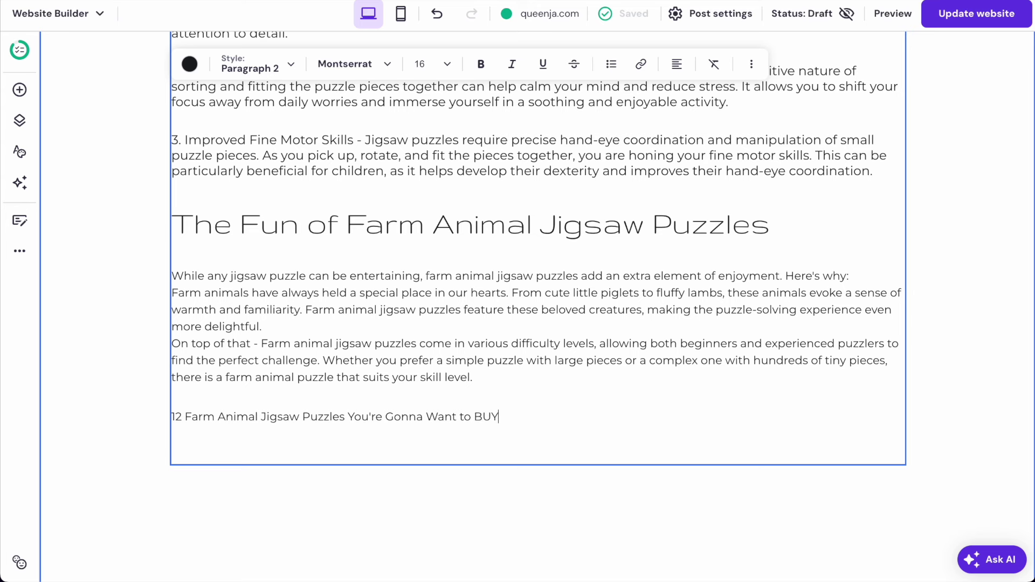
# Format the new closing line about the 12 puzzles as Heading 3.
pyautogui.tripleClick(253, 416)
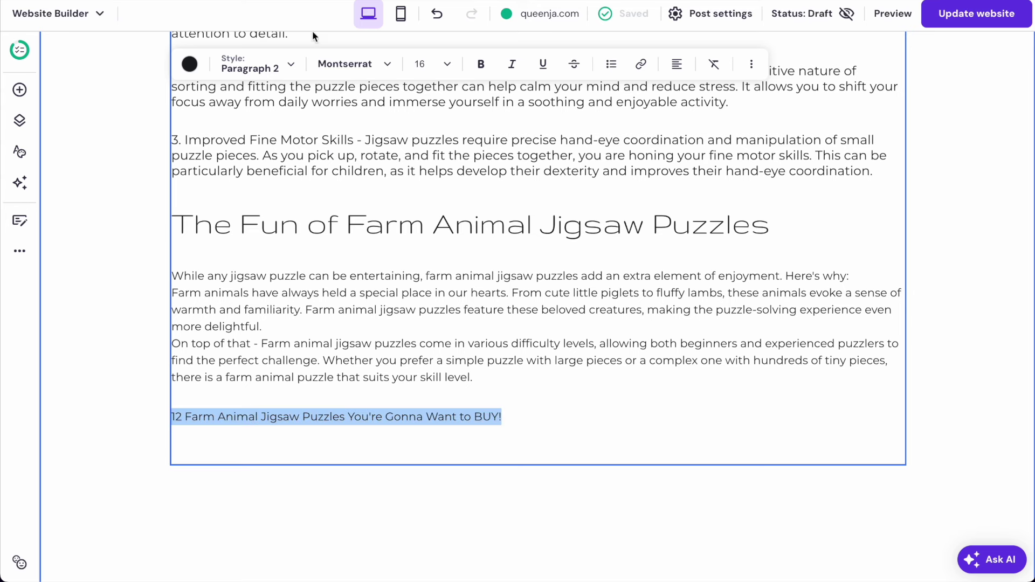
pyautogui.click(256, 65)
pyautogui.click(253, 144)
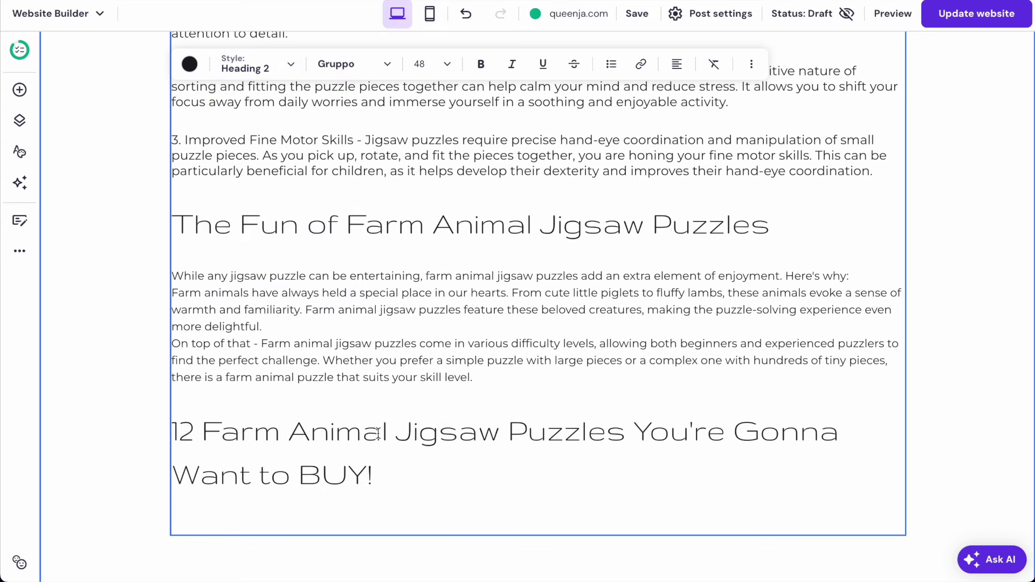
pyautogui.click(259, 65)
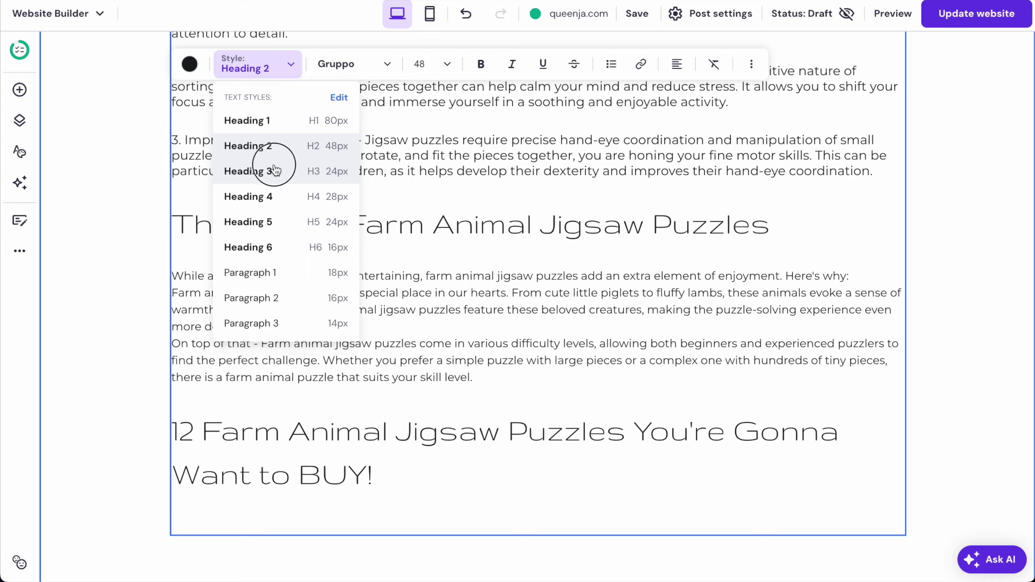
pyautogui.click(275, 171)
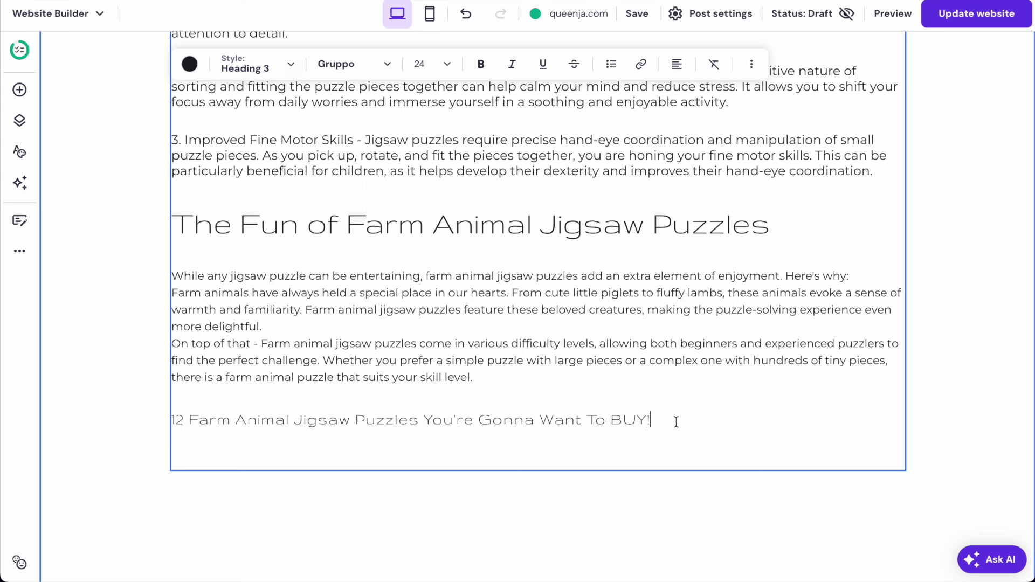
# End the closing heading with a colon, add an empty line below it, and change its number to 16.
pyautogui.press('Return')
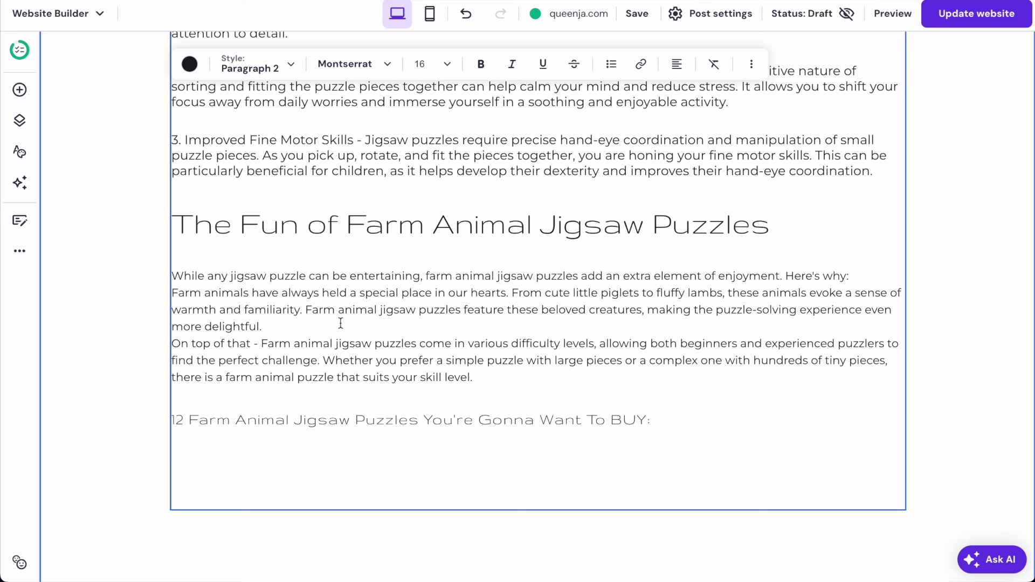
pyautogui.click(182, 416)
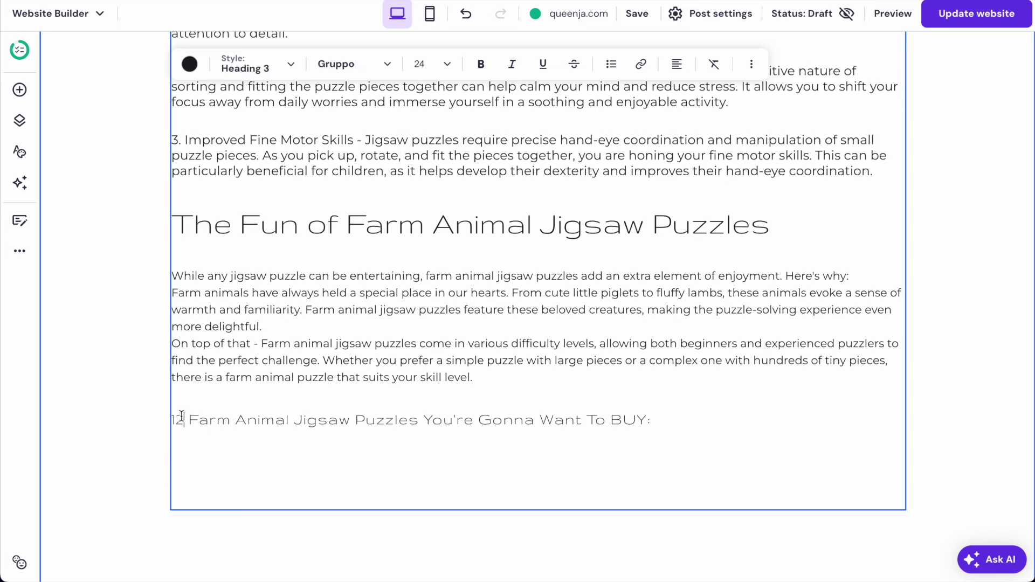
pyautogui.press('BackSpace')
pyautogui.write('6')
pyautogui.click(369, 355)
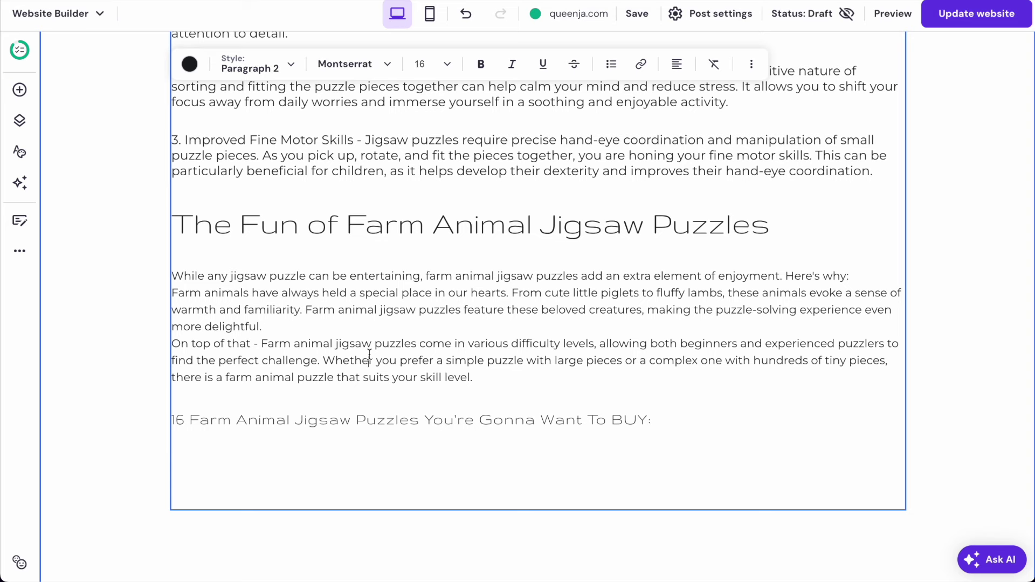
# Change the number in the closing puzzle heading to 6.
pyautogui.click(185, 420)
pyautogui.press('BackSpace')
pyautogui.press('BackSpace')
pyautogui.write('6')
# Retitle the post "6 Farm Animals Jigsaw Puzzles" in its settings and save them.
pyautogui.scroll(11, 322, 315)
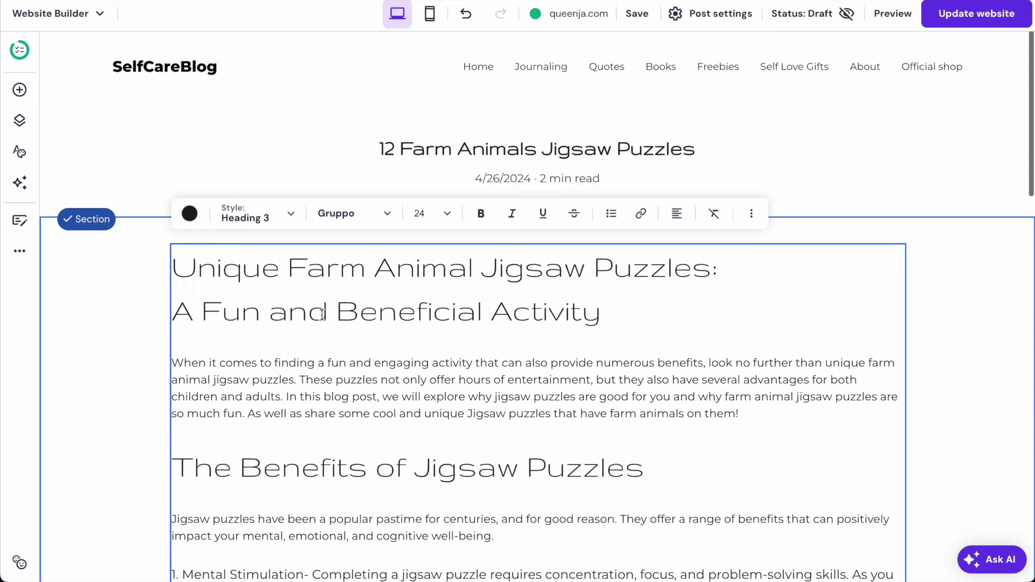
pyautogui.click(419, 153)
pyautogui.click(680, 163)
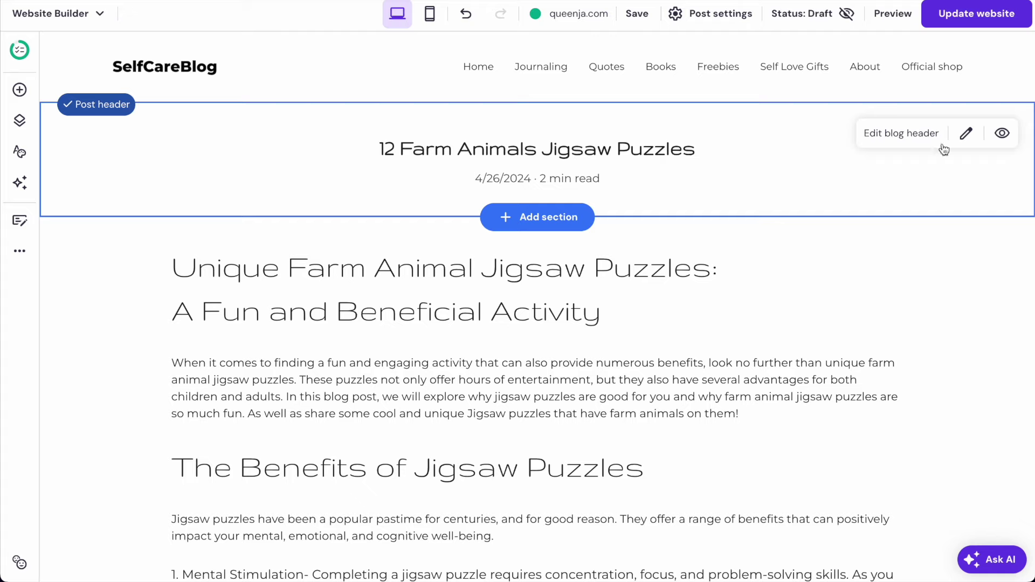
pyautogui.click(966, 133)
pyautogui.click(341, 121)
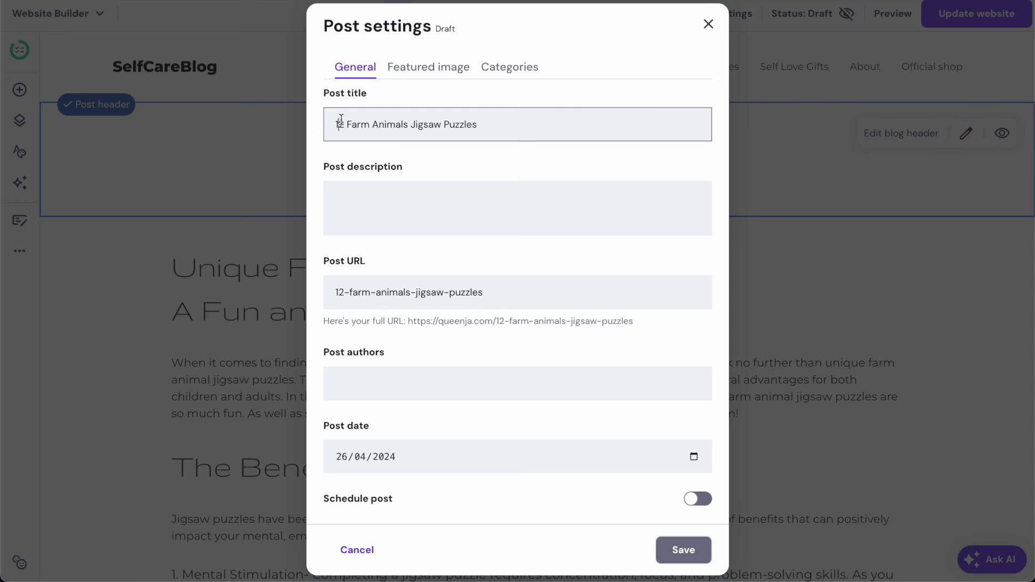
pyautogui.press('BackSpace')
pyautogui.press('BackSpace')
pyautogui.write('6')
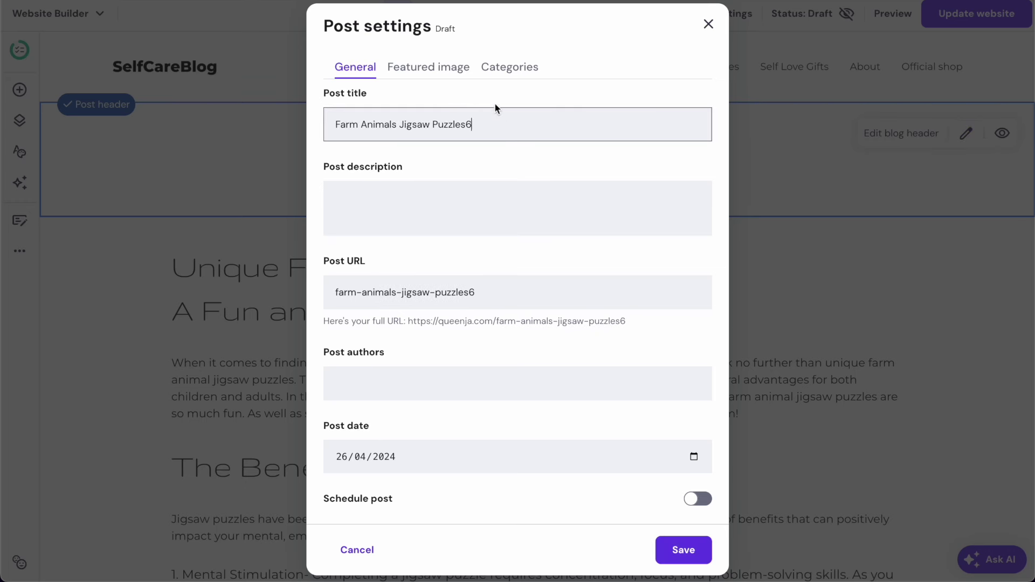
pyautogui.write('6')
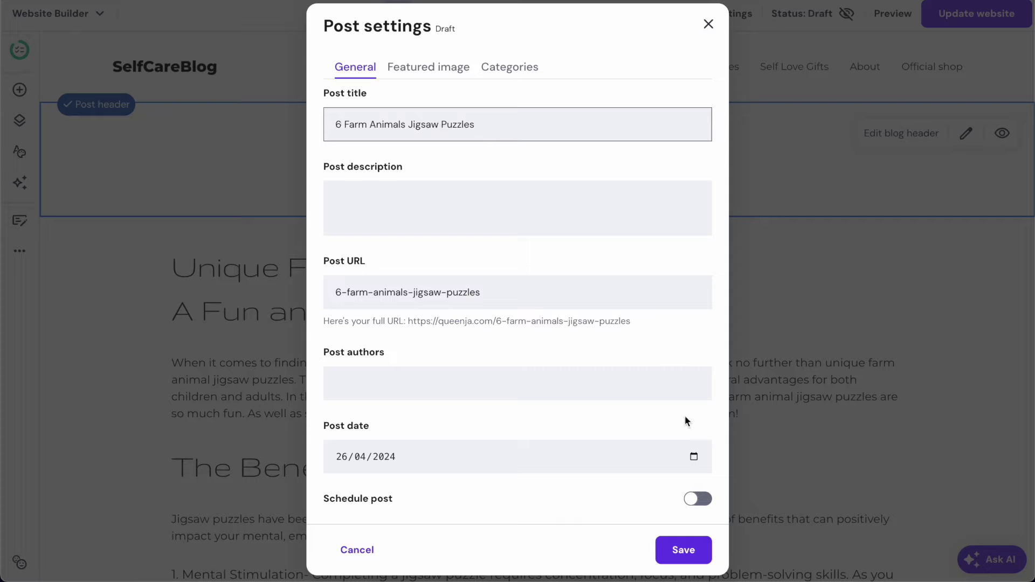
pyautogui.click(682, 549)
# Add an image element directly below the closing heading about the 6 puzzles.
pyautogui.scroll(-10, 513, 270)
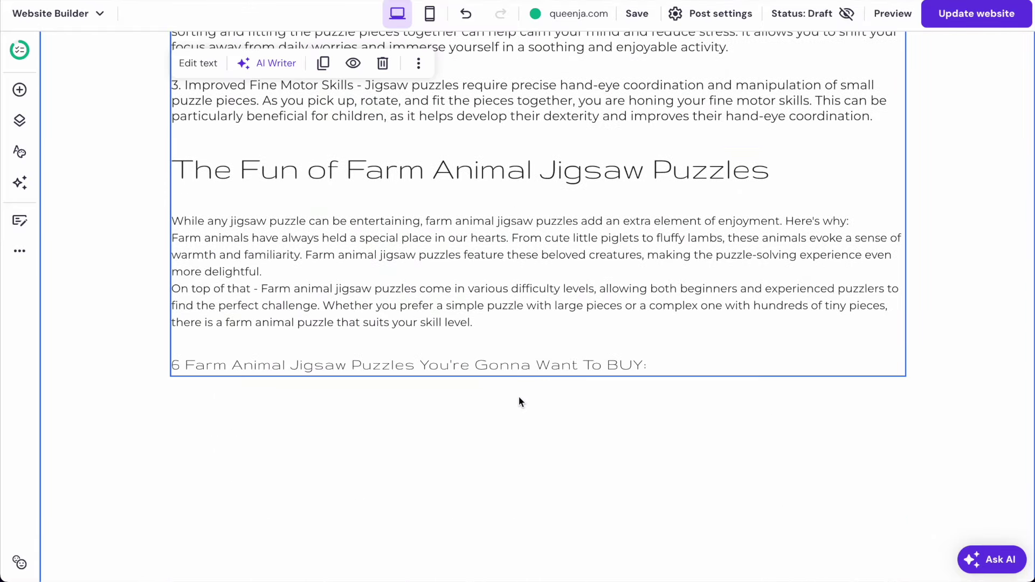
pyautogui.click(593, 403)
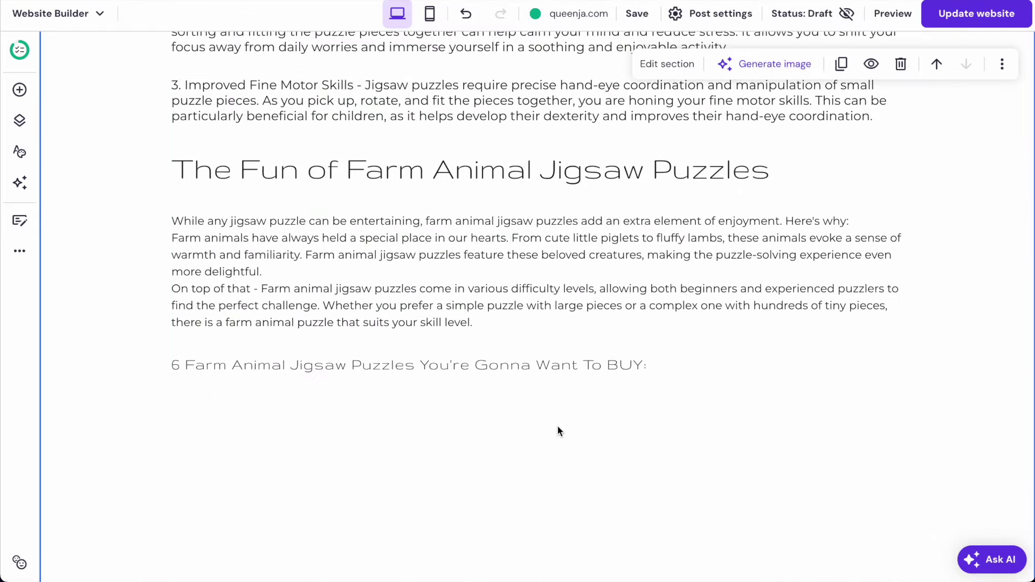
pyautogui.click(20, 90)
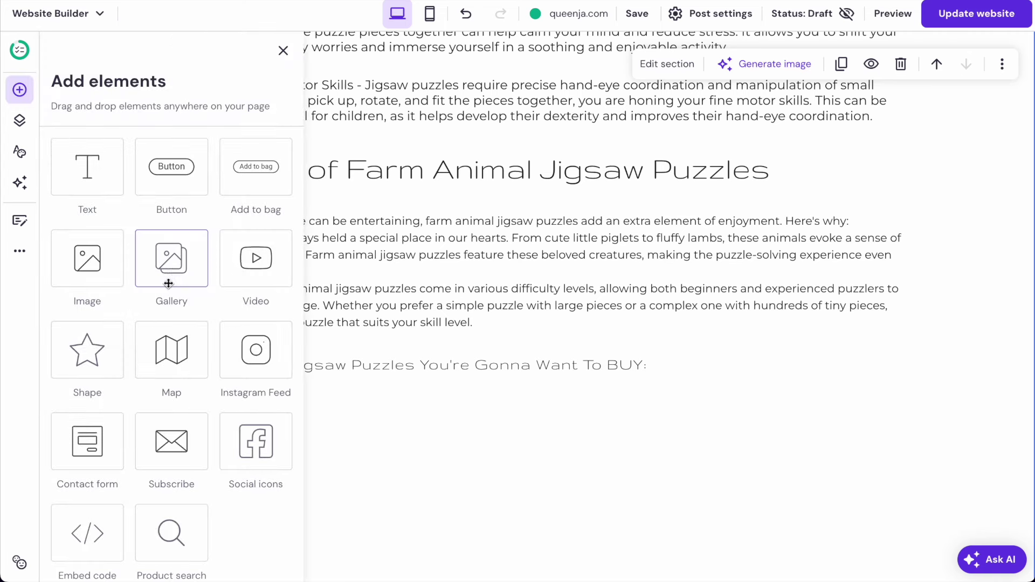
pyautogui.click(103, 265)
pyautogui.scroll(-3, 518, 327)
pyautogui.moveTo(543, 307); pyautogui.dragTo(355, 342)
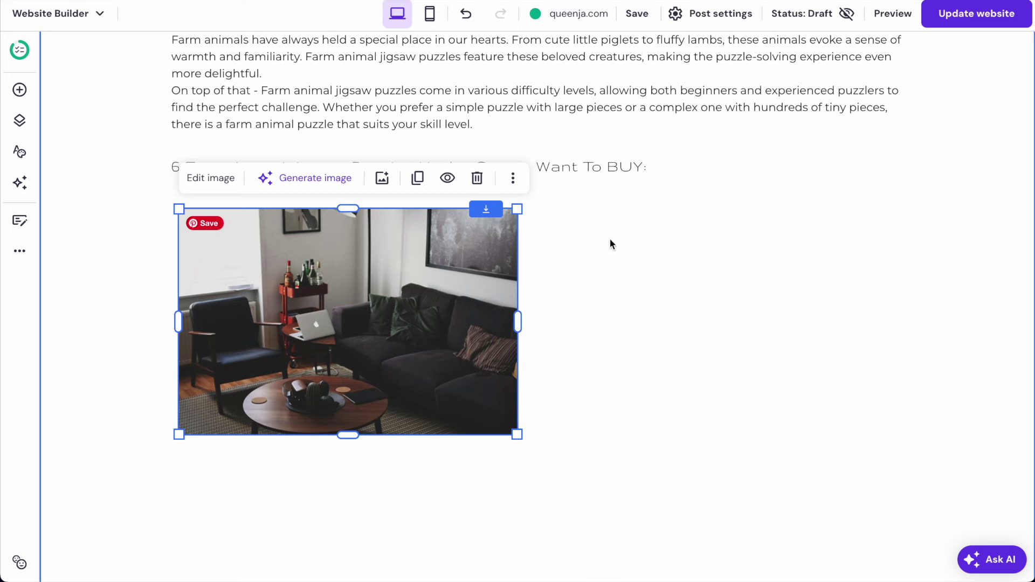
pyautogui.click(559, 255)
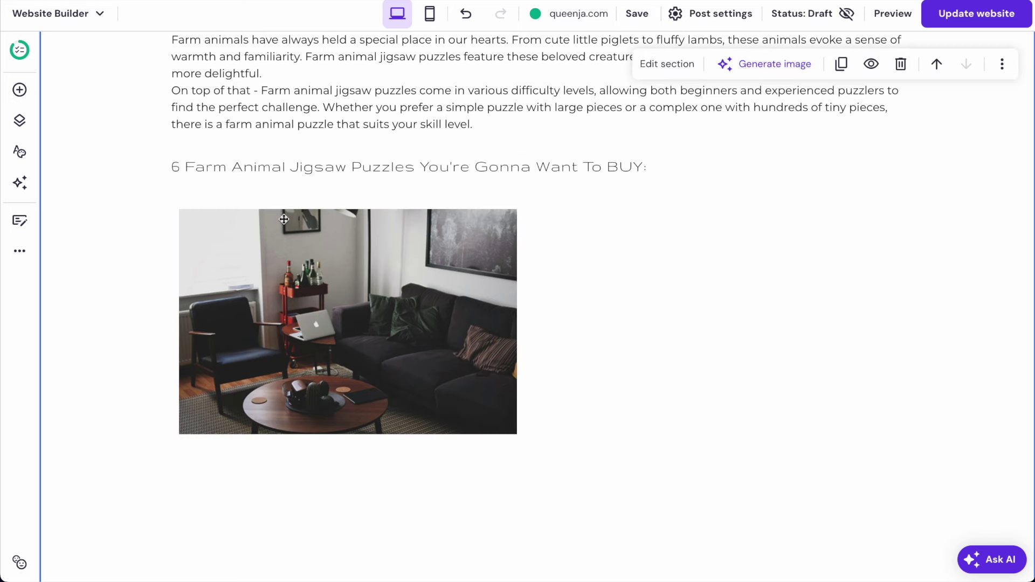
# Stretch the placeholder image downward until it is nearly square, and move it closer to the heading and toward the middle.
pyautogui.click(300, 278)
pyautogui.moveTo(348, 435); pyautogui.dragTo(350, 522)
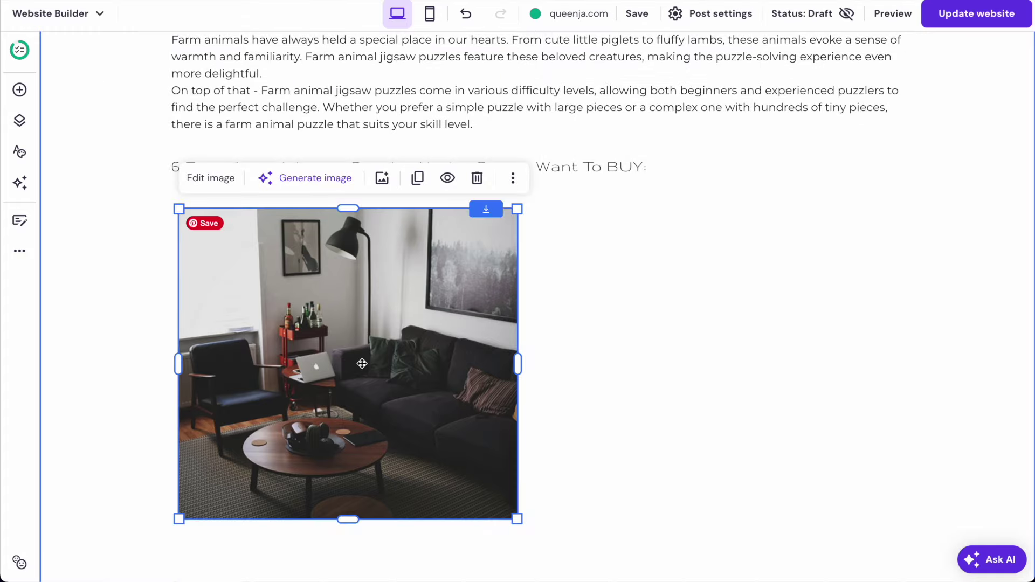
pyautogui.moveTo(358, 363); pyautogui.dragTo(432, 349)
pyautogui.click(634, 166)
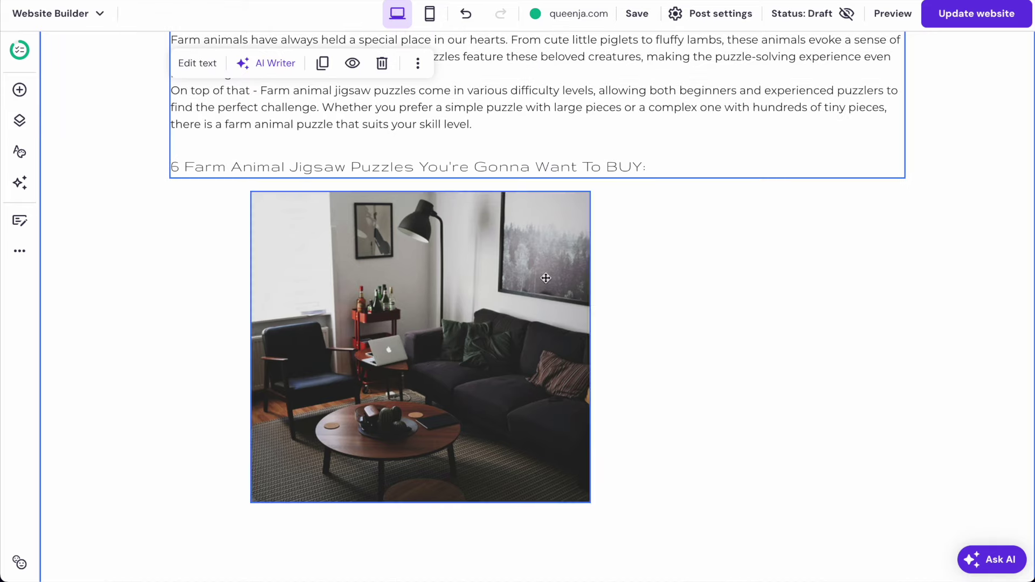
# Add a text element beside the placeholder image, level with its upper part.
pyautogui.click(20, 89)
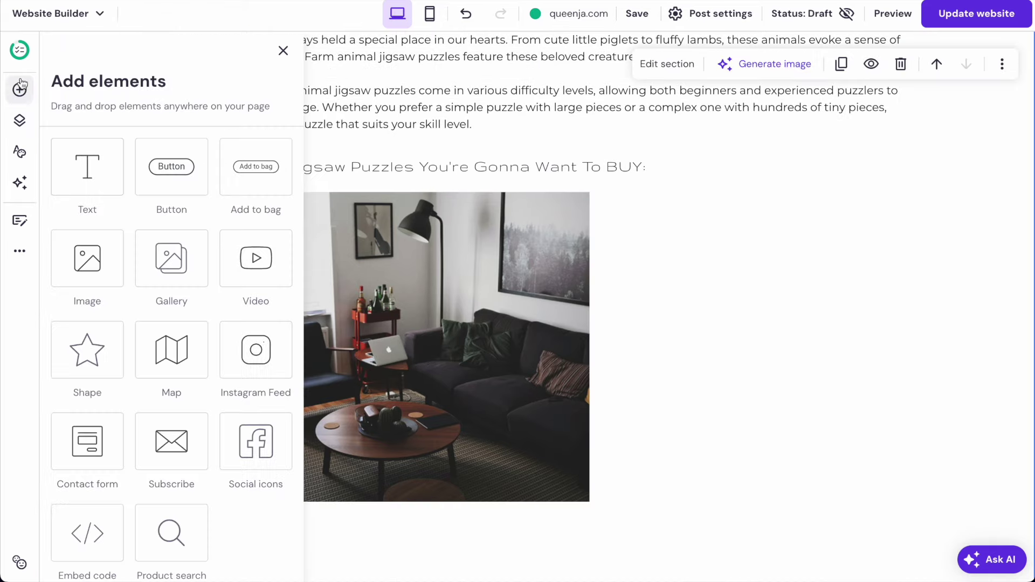
pyautogui.click(90, 174)
pyautogui.moveTo(500, 543); pyautogui.dragTo(711, 234)
pyautogui.click(678, 303)
# Add a button beside the image's lower part, beneath the text element, and label it "Shop this Puzzle".
pyautogui.click(20, 90)
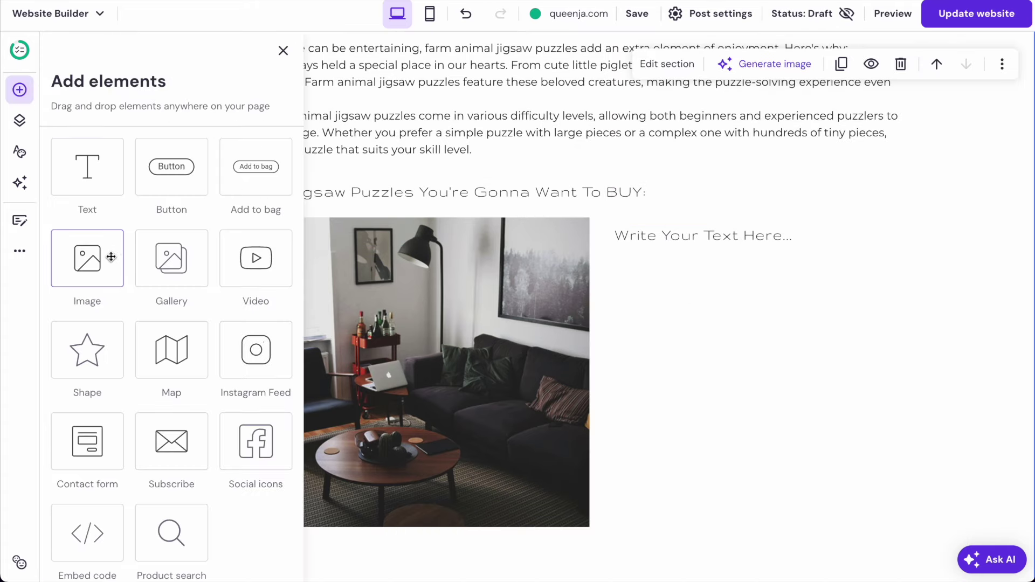
pyautogui.click(172, 167)
pyautogui.moveTo(545, 571); pyautogui.dragTo(671, 520)
pyautogui.doubleClick(671, 520)
pyautogui.doubleClick(758, 273)
pyautogui.write('Shop')
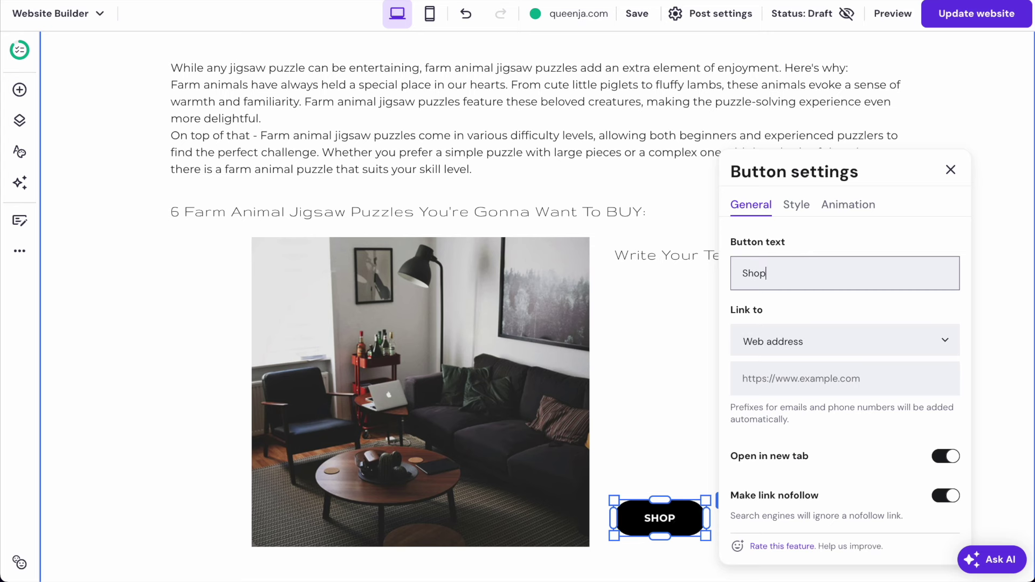
pyautogui.write(' this PU')
pyautogui.press('BackSpace')
pyautogui.write('uzzle')
pyautogui.click(665, 365)
# Widen the shop button so its whole label fits, and position it beneath the text element.
pyautogui.click(661, 518)
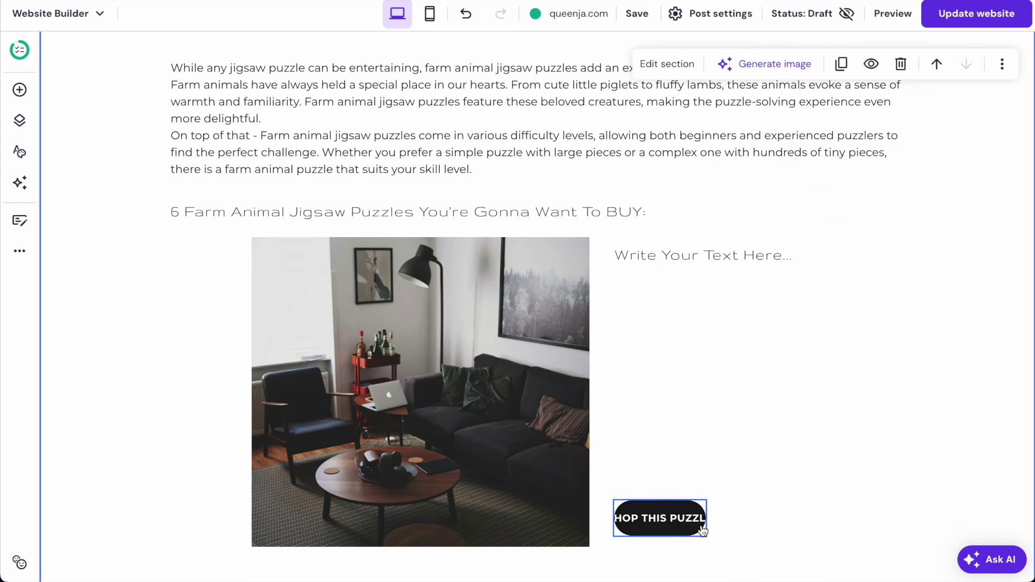
pyautogui.moveTo(709, 519); pyautogui.dragTo(760, 531)
pyautogui.click(752, 251)
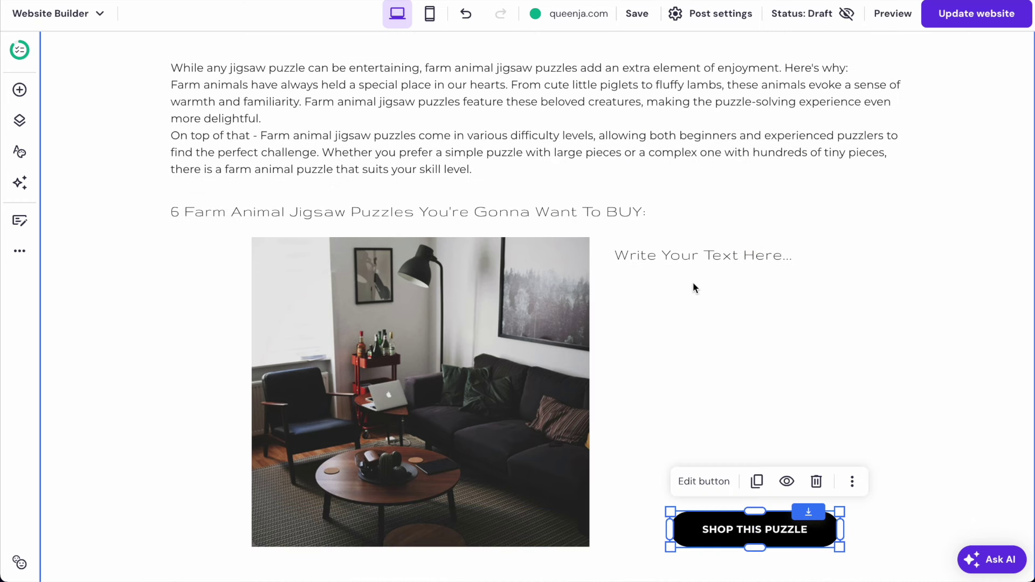
# Switch to Society6, show the floral cow puzzle's next picture, and choose 200 pieces for the lavender field cow puzzle.
pyautogui.click(693, 264)
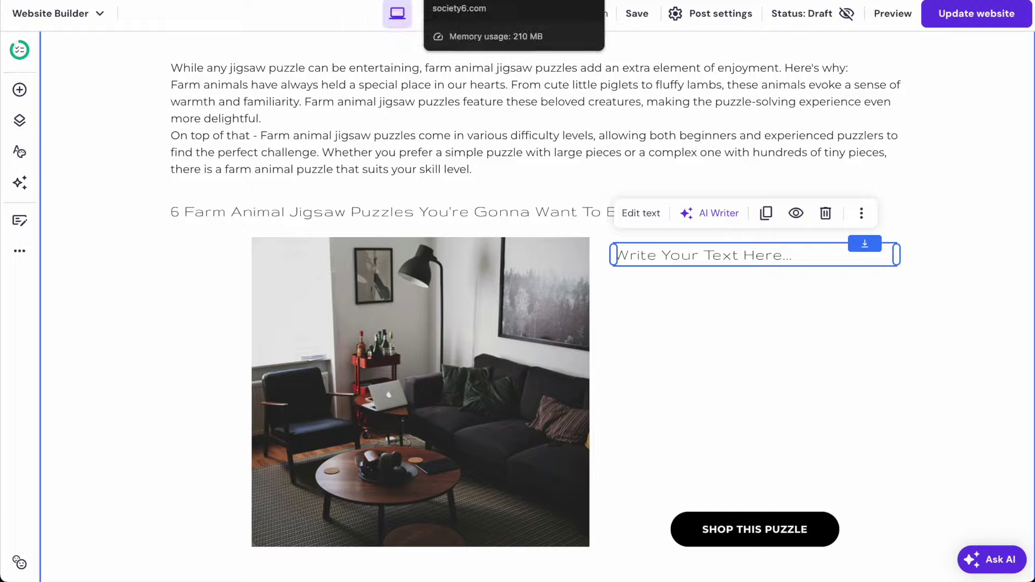
pyautogui.click(448, 2)
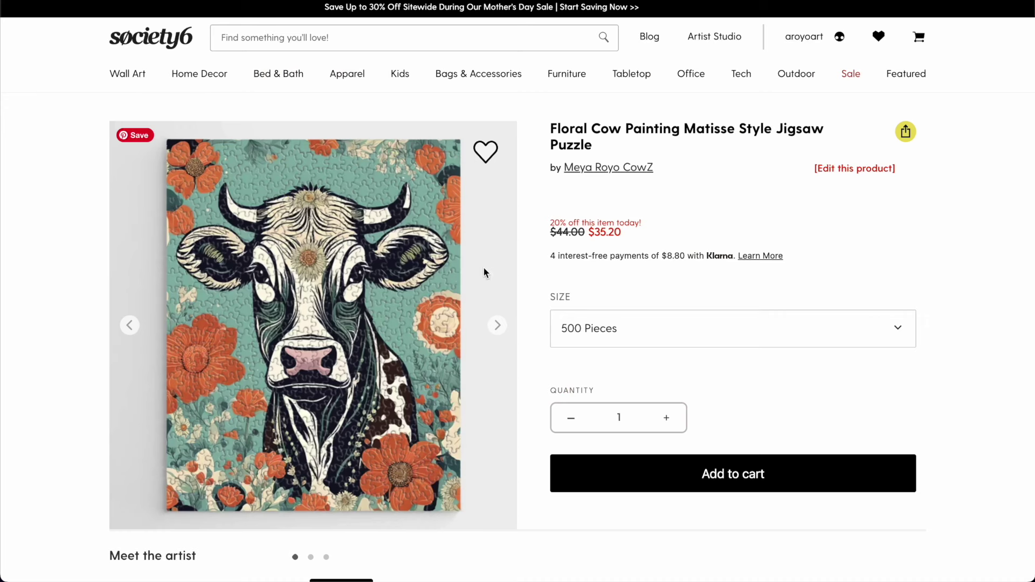
pyautogui.click(497, 325)
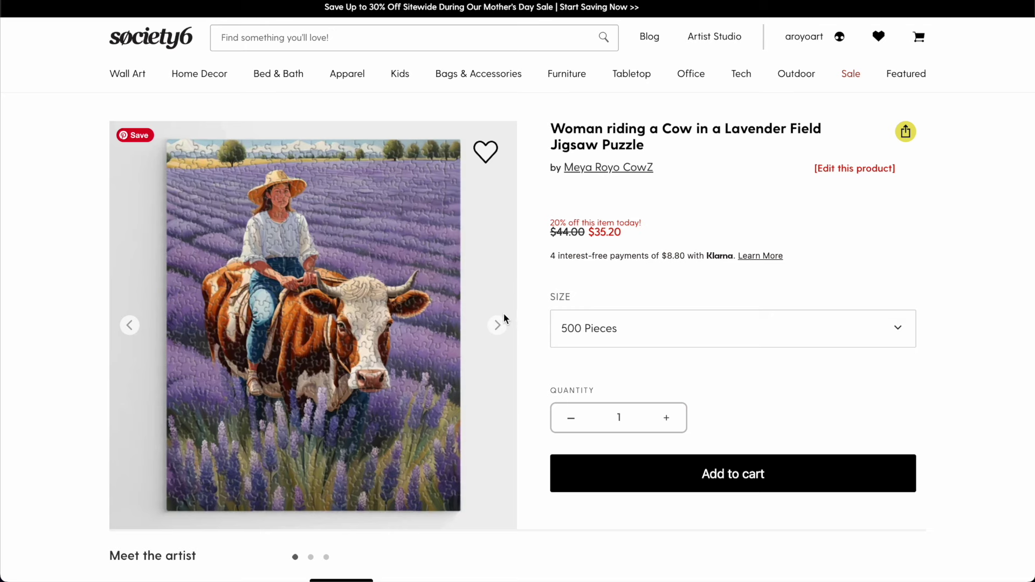
pyautogui.click(611, 330)
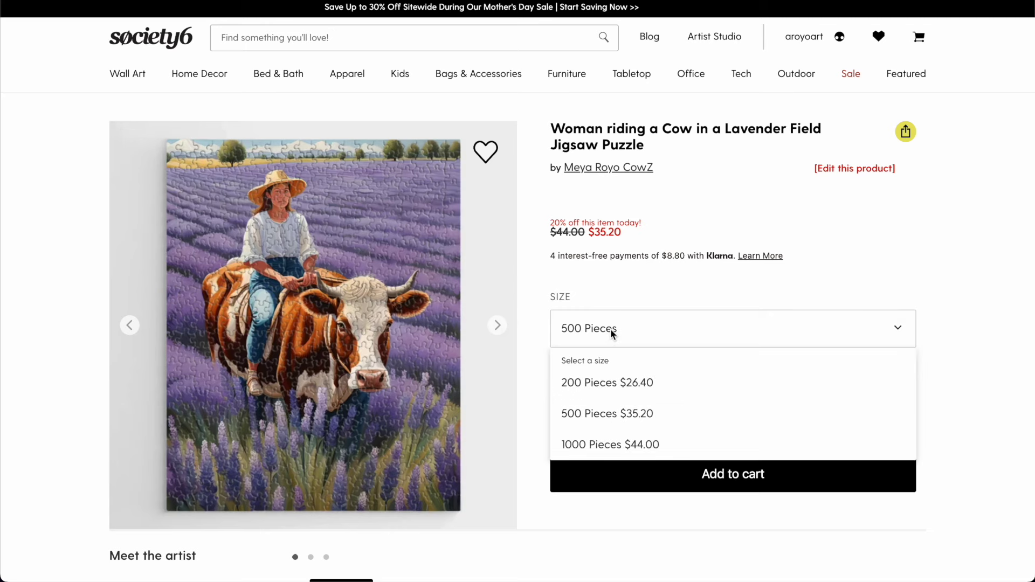
pyautogui.click(619, 381)
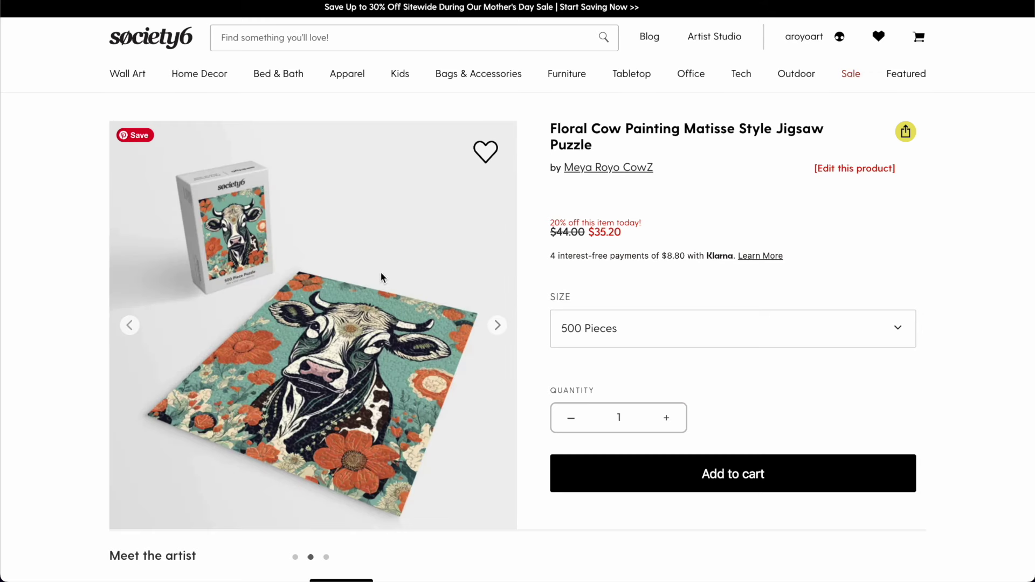
# Save the floral cow puzzle's picture showing the box and the assembled puzzle.
pyautogui.rightClick(381, 277)
pyautogui.click(399, 295)
pyautogui.press('Return')
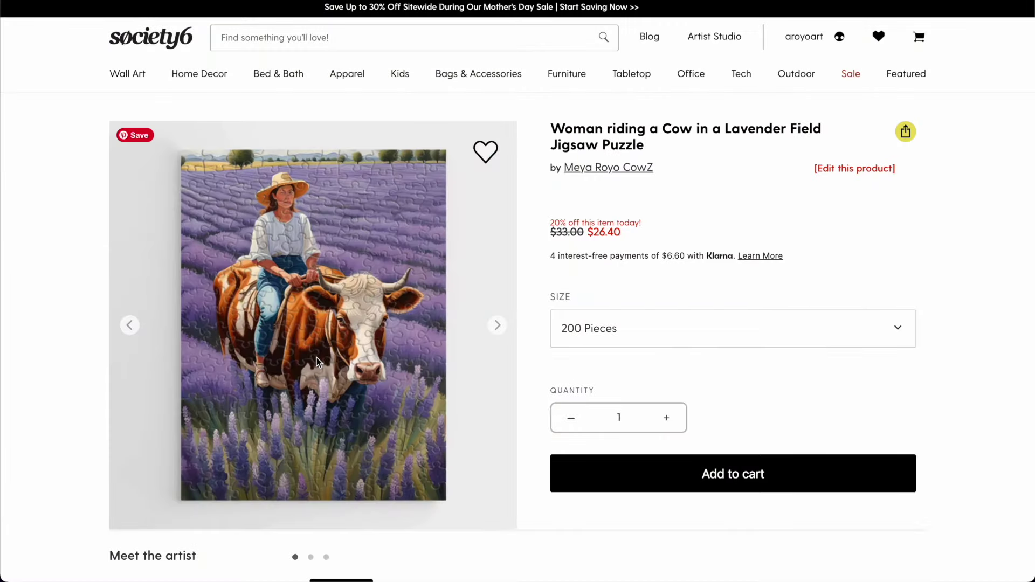
# Try to save the lavender field cow puzzle's front picture, and advance to its next product picture.
pyautogui.rightClick(347, 283)
pyautogui.click(362, 305)
pyautogui.press('Return')
pyautogui.click(495, 326)
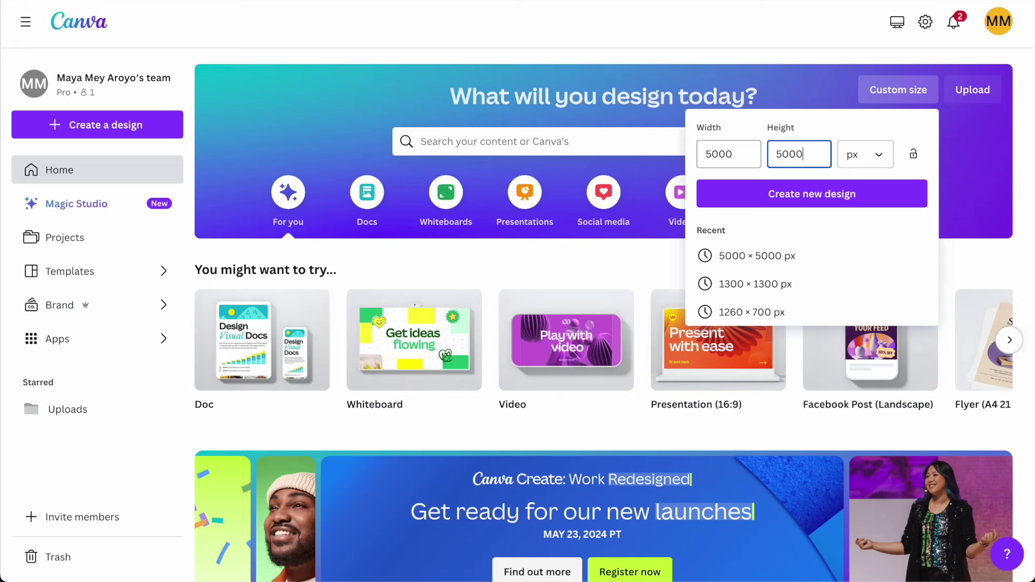
# In Canva, create a custom-size design of 600 × 600 px.
pyautogui.doubleClick(735, 161)
pyautogui.write('600')
pyautogui.press('Tab')
pyautogui.write('600')
pyautogui.press('Return')
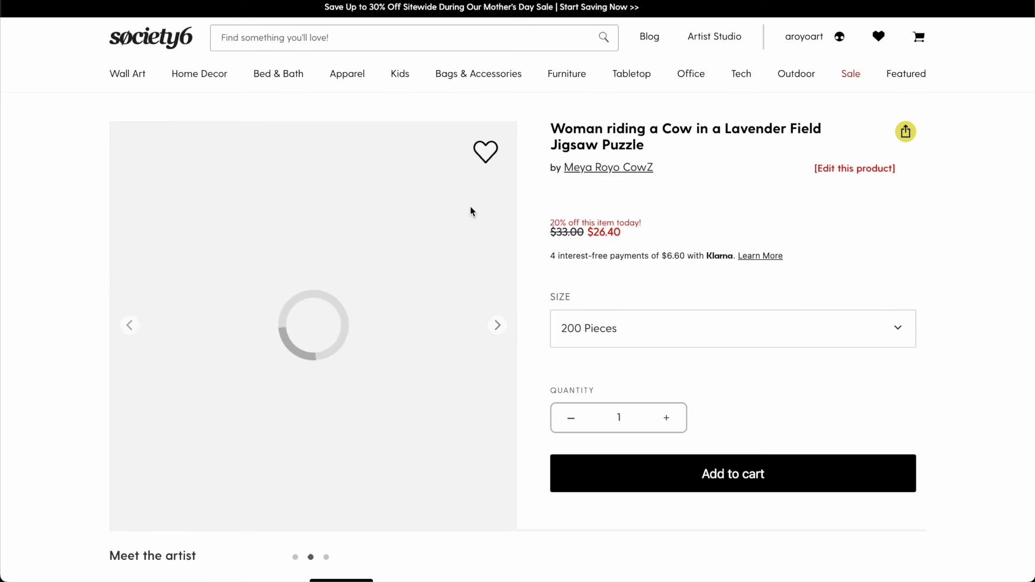
# Back on Society6, save the lavender field cow puzzle's picture showing the box and the assembled puzzle.
pyautogui.rightClick(358, 318)
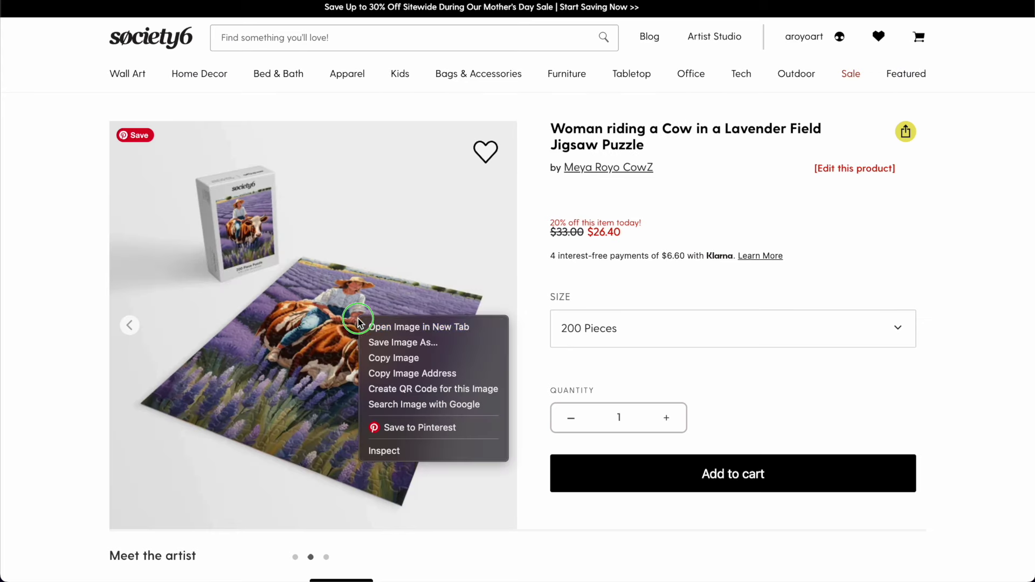
pyautogui.click(371, 343)
pyautogui.press('Return')
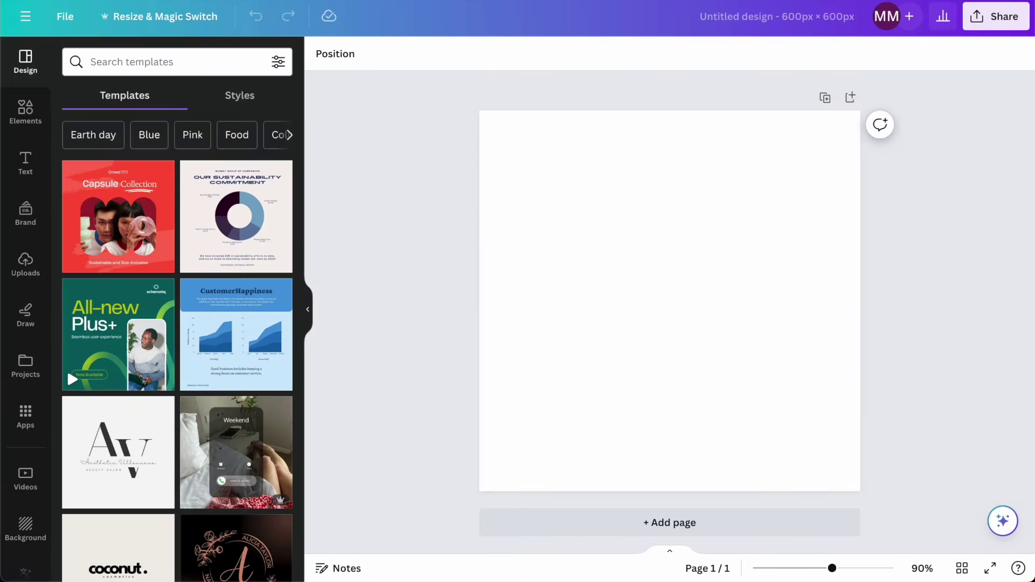
# Upload the saved floral cow and woman-riding-a-cow puzzle pictures from the Downloads folder to the Canva design.
pyautogui.click(80, 544)
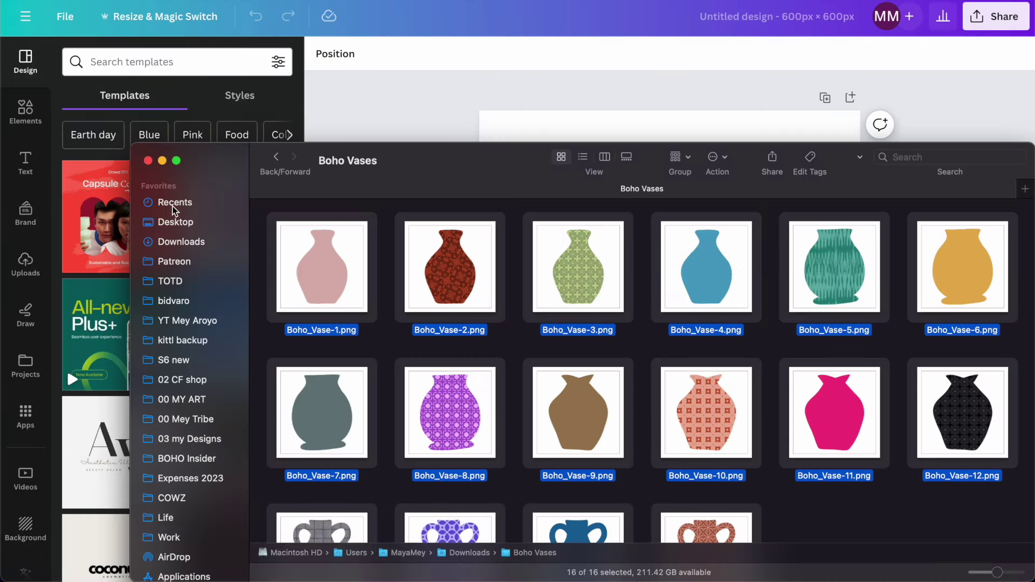
pyautogui.click(175, 241)
pyautogui.click(442, 253)
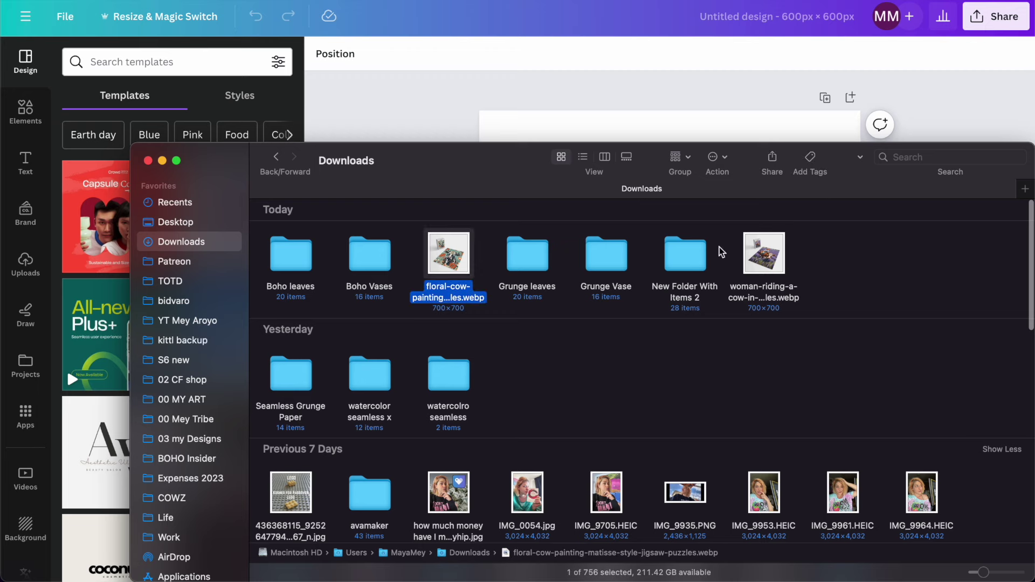
pyautogui.keyDown('super'); pyautogui.click(771, 261); pyautogui.keyUp('super')
pyautogui.moveTo(771, 262); pyautogui.dragTo(116, 307)
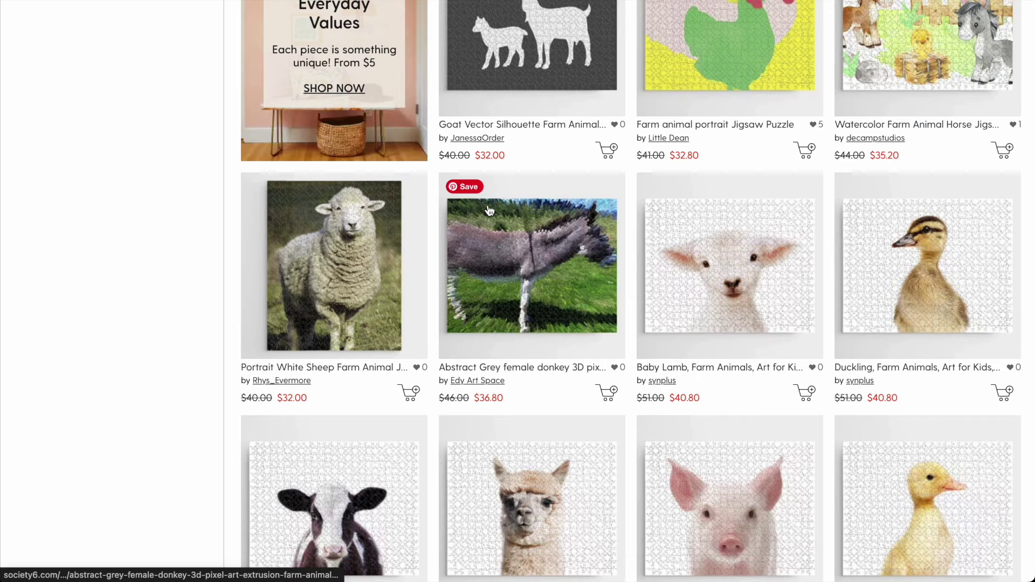
# Browse the farm animal jigsaw puzzle search results on Society6 for more puzzle candidates.
pyautogui.scroll(-5, 528, 226)
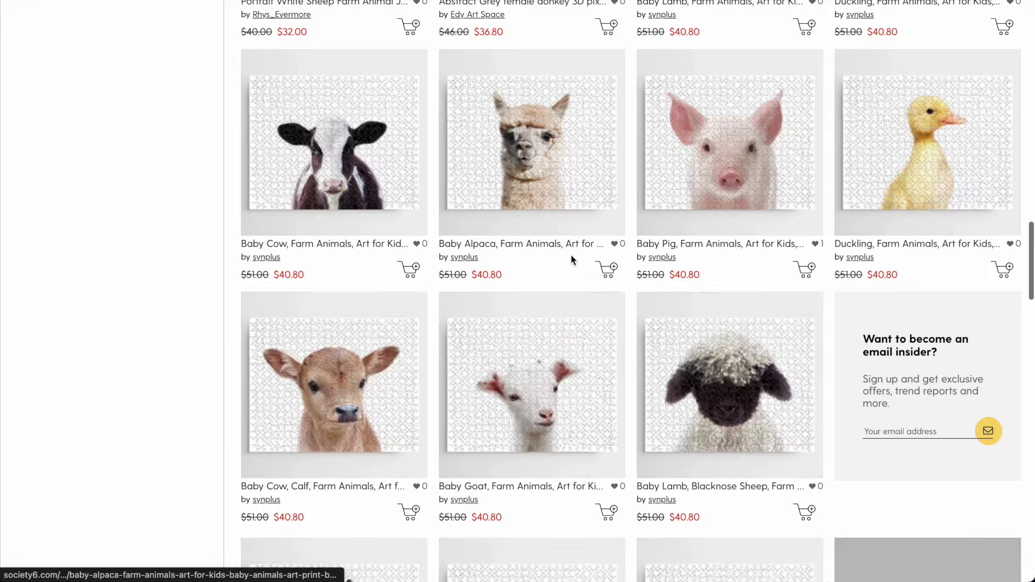
pyautogui.scroll(-15, 571, 255)
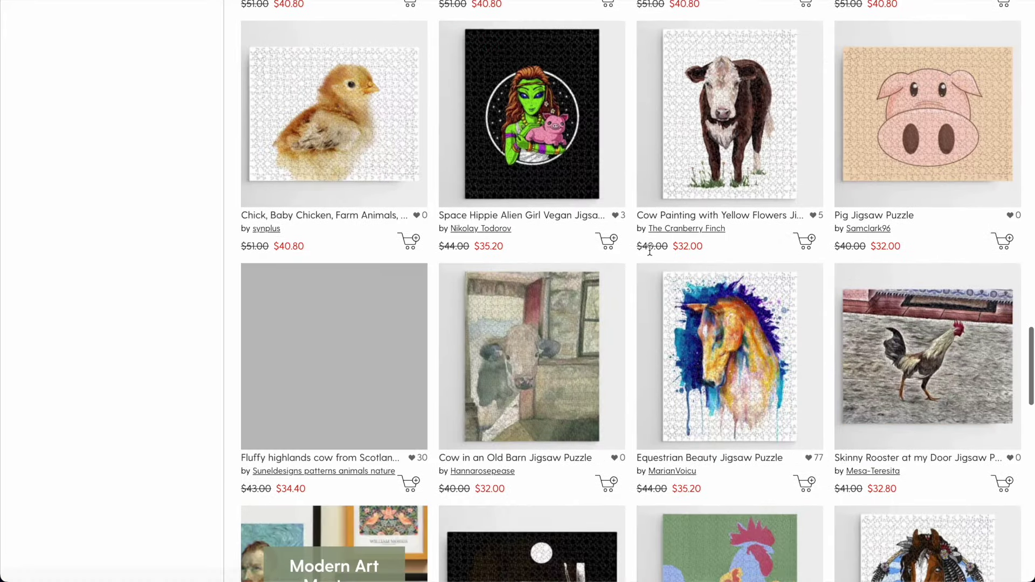
pyautogui.scroll(-5, 653, 253)
pyautogui.scroll(-4, 634, 247)
pyautogui.scroll(15, 632, 245)
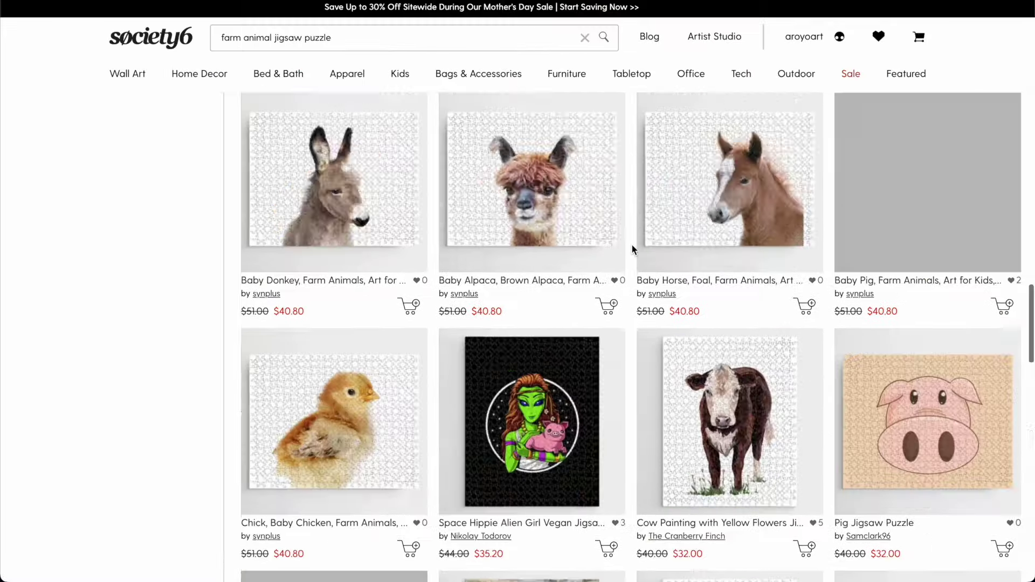
pyautogui.scroll(5, 632, 244)
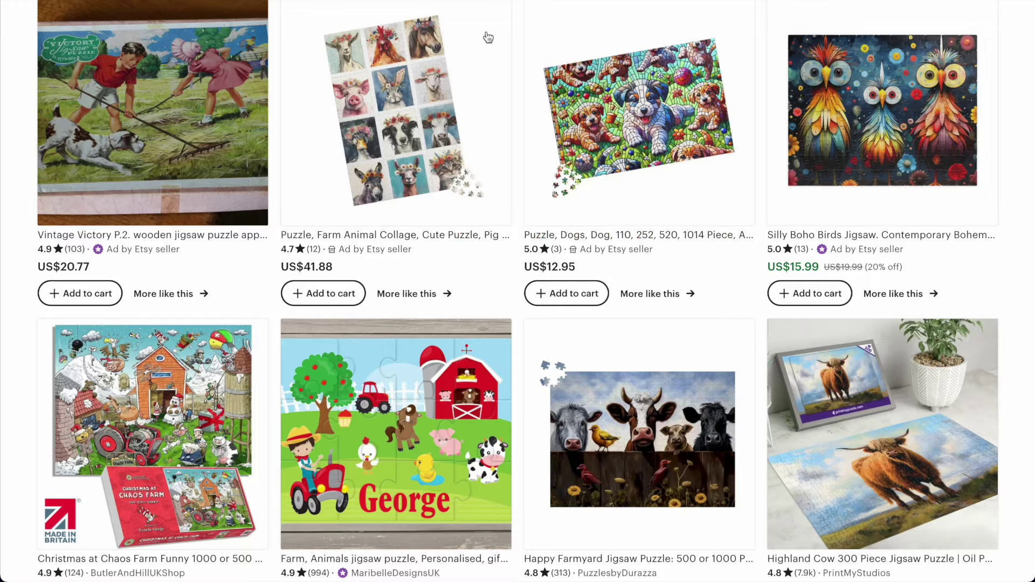
# On Etsy, browse the farm animal puzzle results and go to the Palomino Horse 300 Piece Jigsaw Puzzle listing.
pyautogui.scroll(-8, 490, 161)
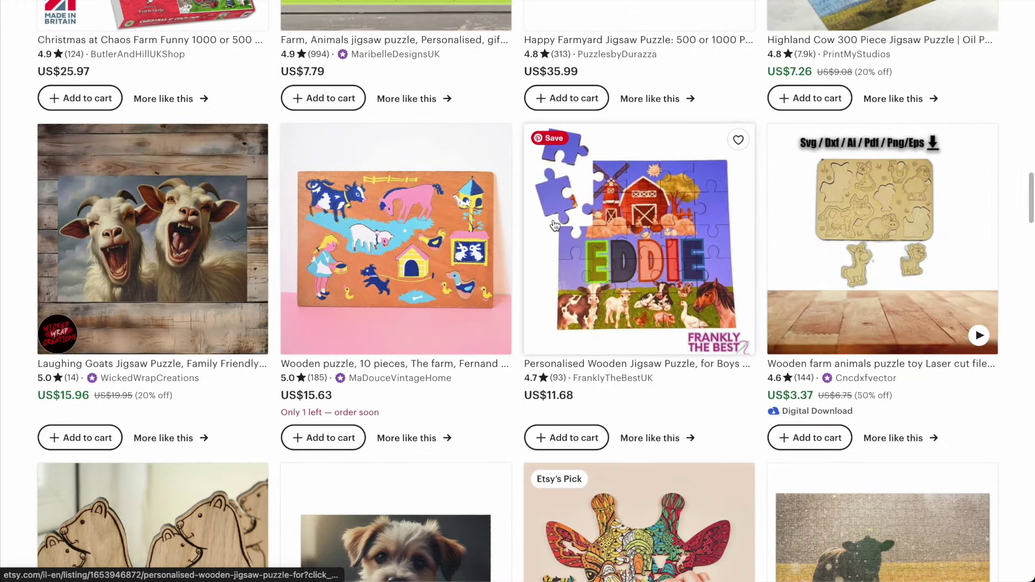
pyautogui.scroll(-7, 455, 227)
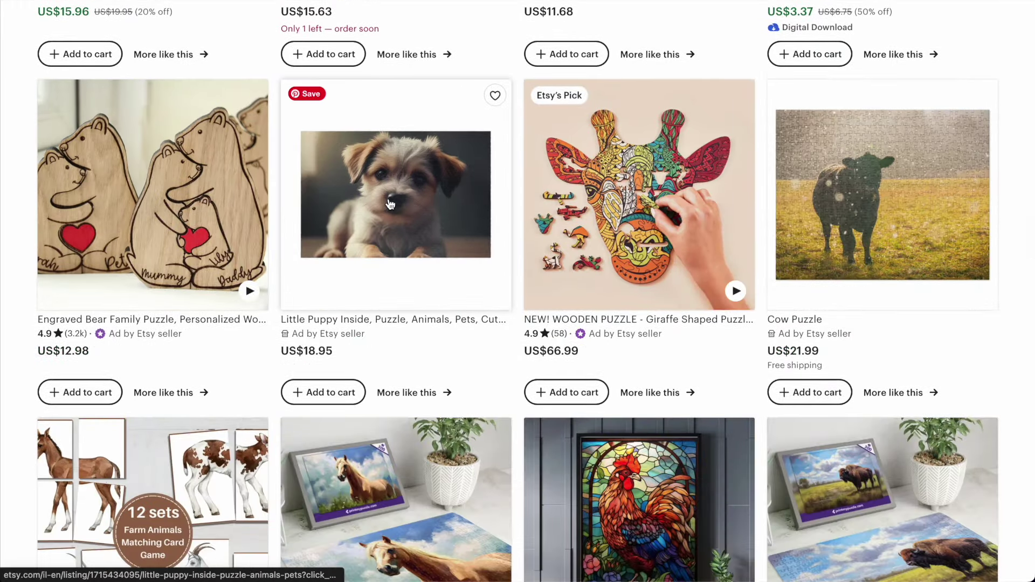
pyautogui.scroll(-5, 390, 203)
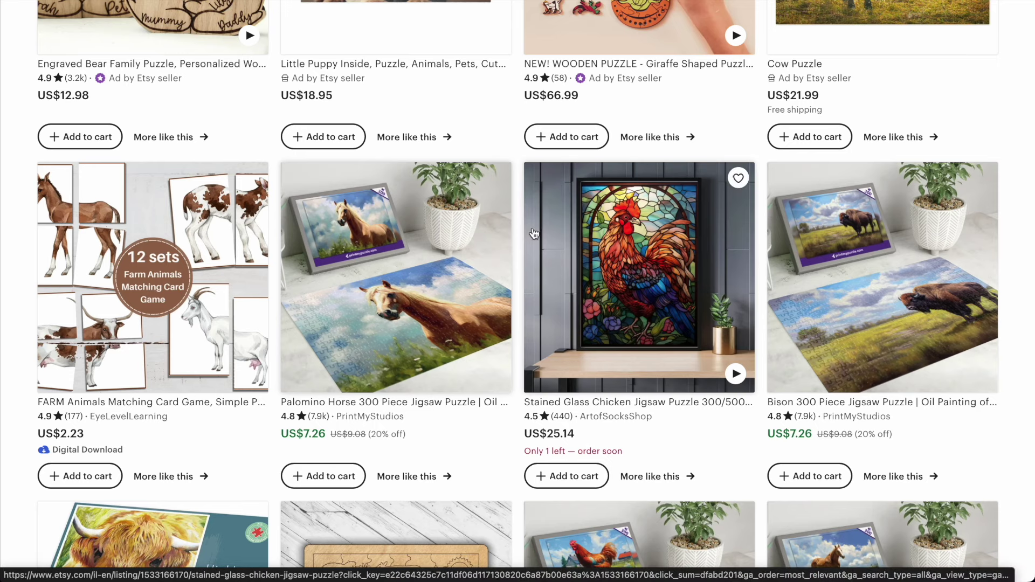
pyautogui.scroll(-10, 385, 321)
pyautogui.scroll(-11, 533, 233)
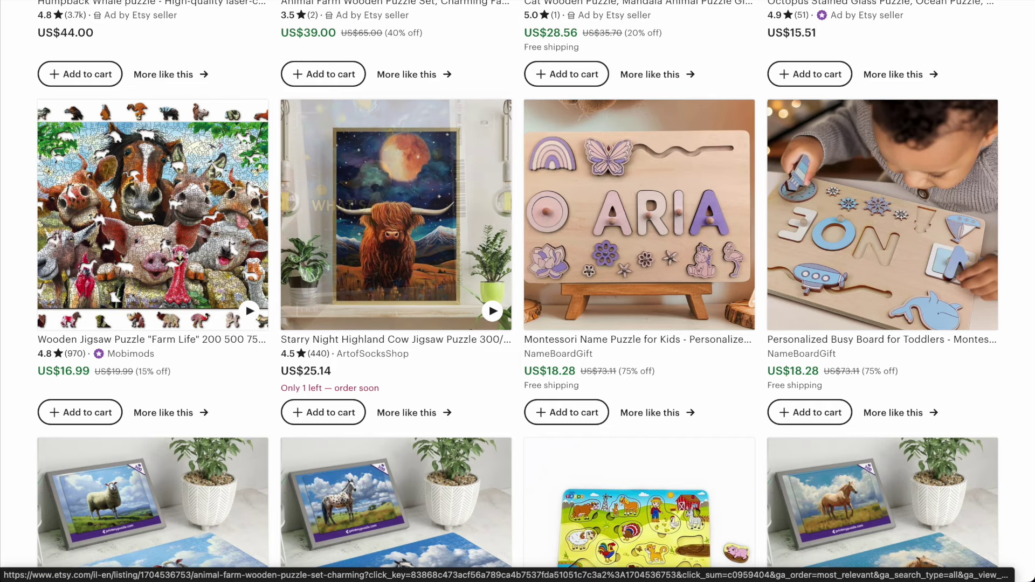
pyautogui.click(399, 1)
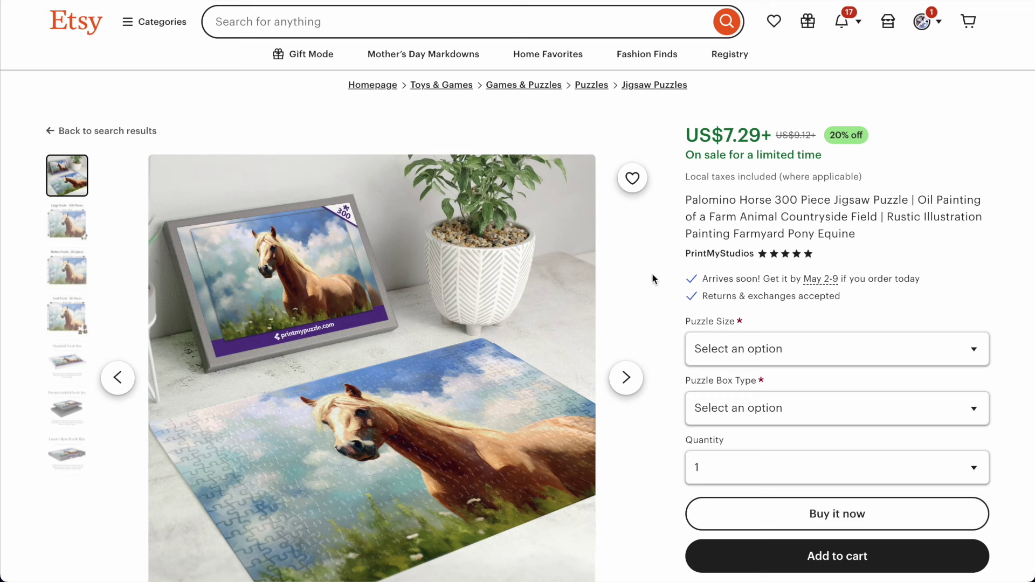
# Select the Large - 300 Piece size for the Palomino Horse puzzle to check its price.
pyautogui.click(755, 351)
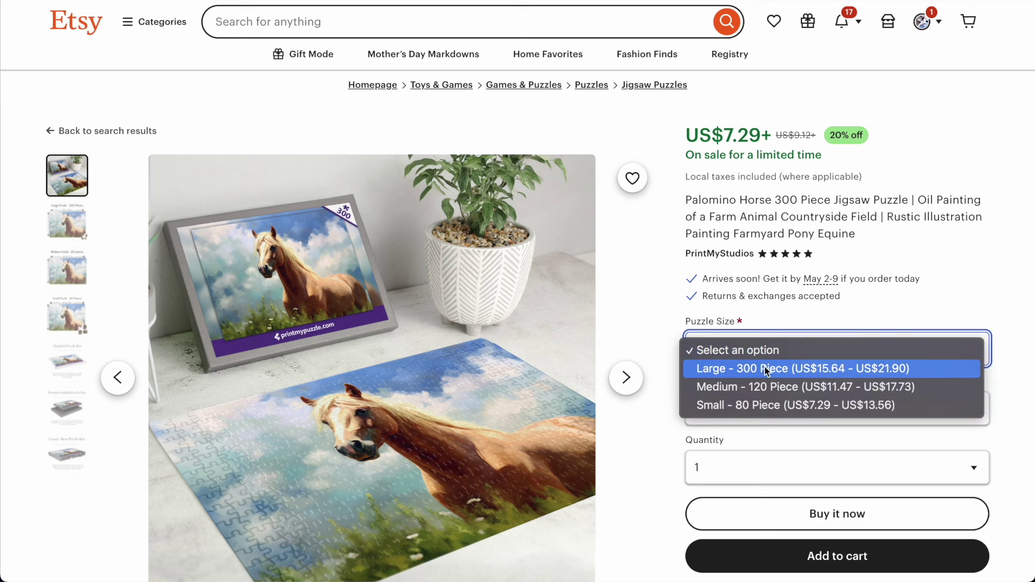
pyautogui.click(765, 370)
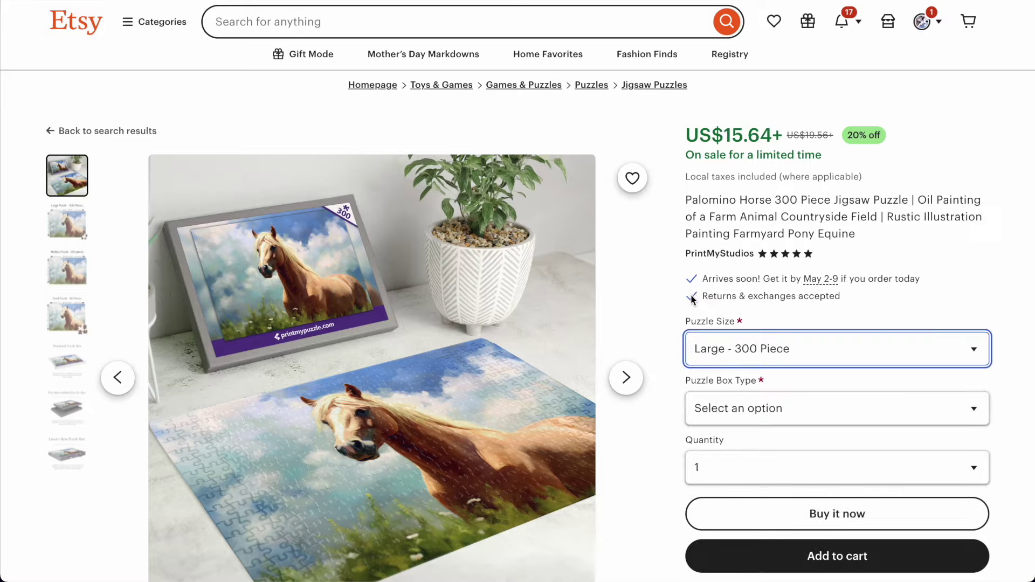
pyautogui.click(645, 282)
pyautogui.click(958, 138)
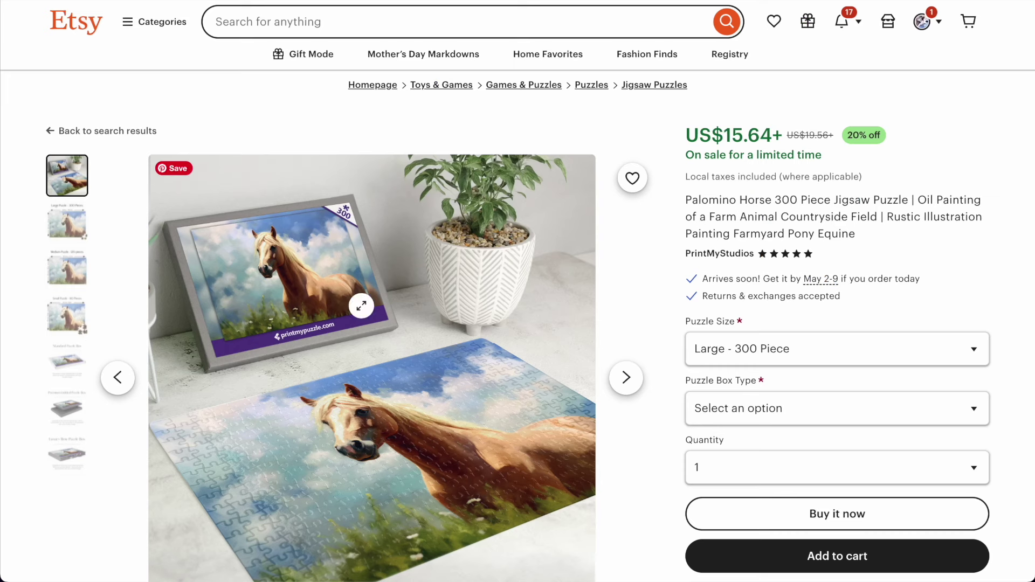
# Look through the Palomino Horse puzzle's pictures and save the first one, showing the box and the assembled puzzle.
pyautogui.click(66, 272)
pyautogui.click(66, 227)
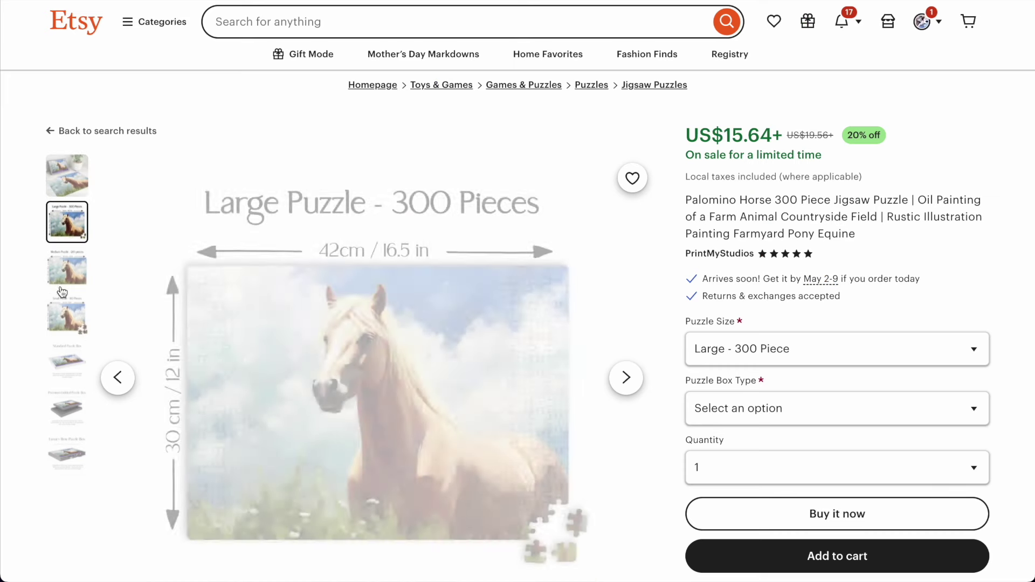
pyautogui.click(64, 312)
pyautogui.click(67, 175)
pyautogui.rightClick(389, 351)
pyautogui.click(410, 374)
pyautogui.press('Return')
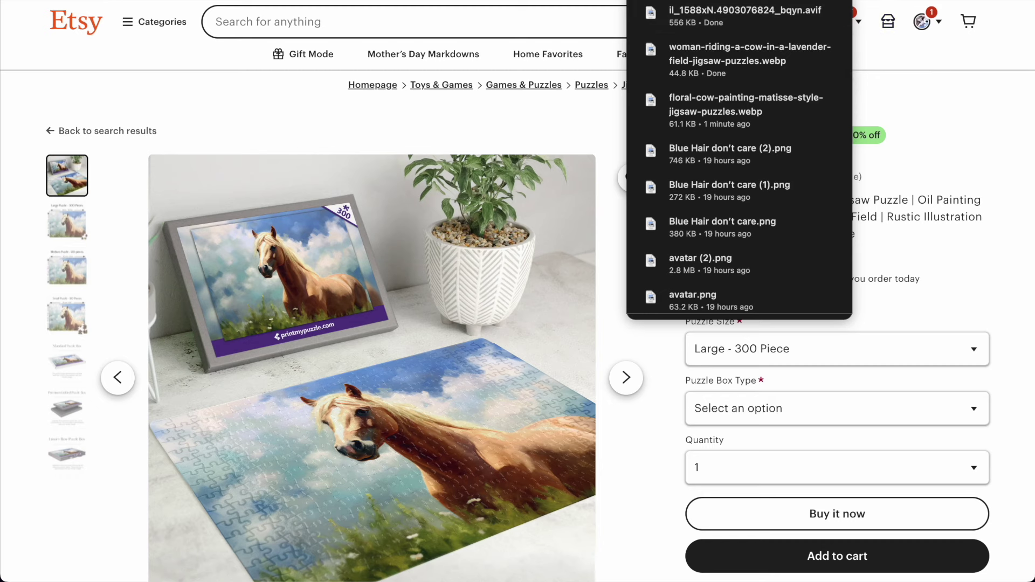
# Go to the Starry Night Highland Cow puzzle listing and look through its product pictures.
pyautogui.click(563, 1)
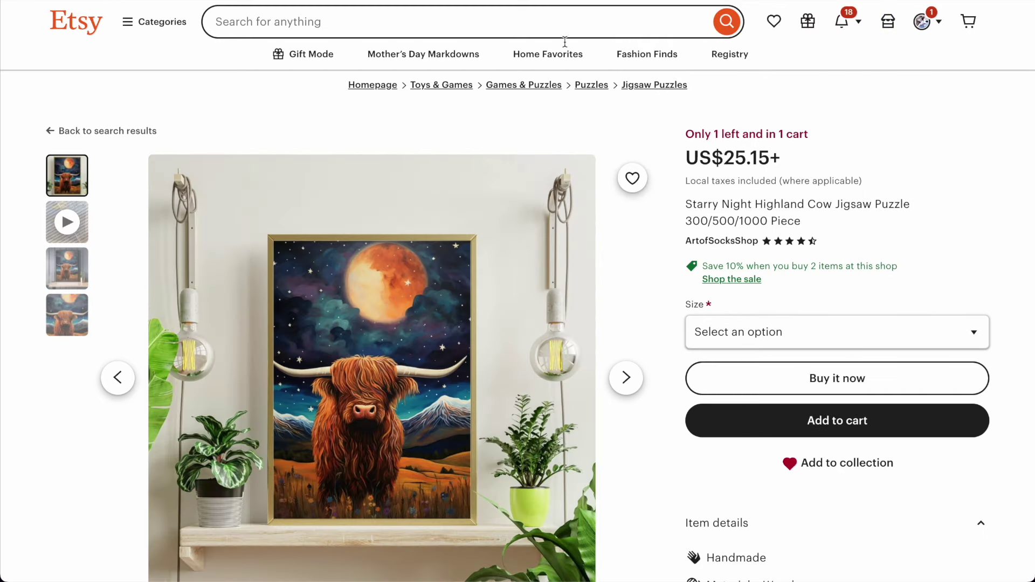
pyautogui.click(84, 268)
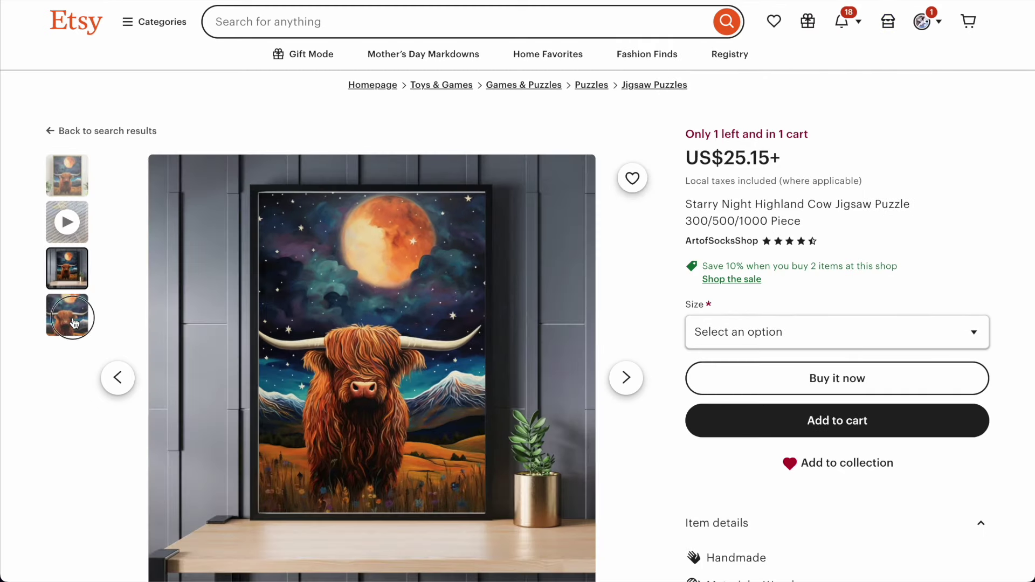
pyautogui.click(75, 322)
pyautogui.scroll(-2, 359, 249)
pyautogui.click(89, 181)
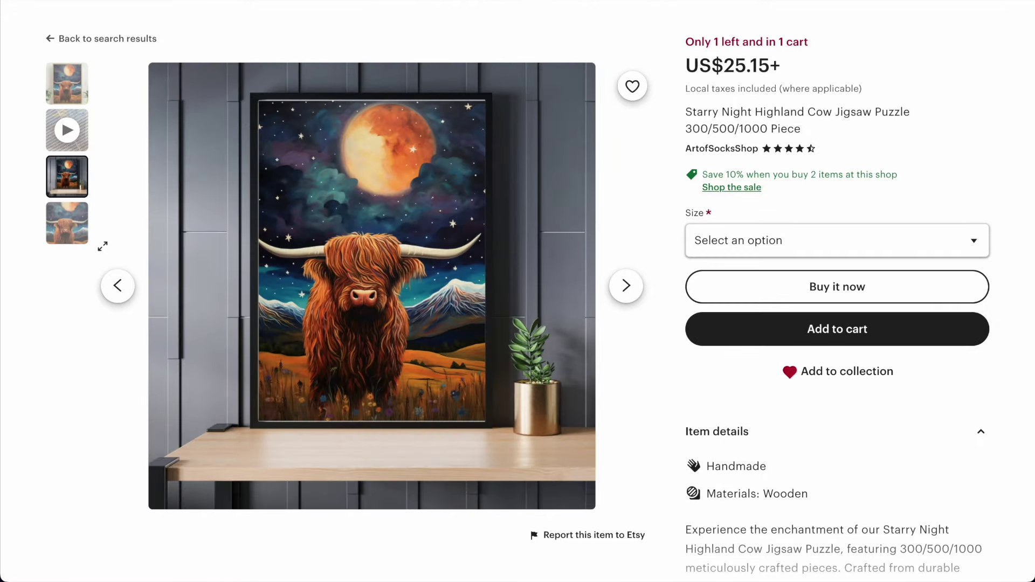
pyautogui.click(85, 237)
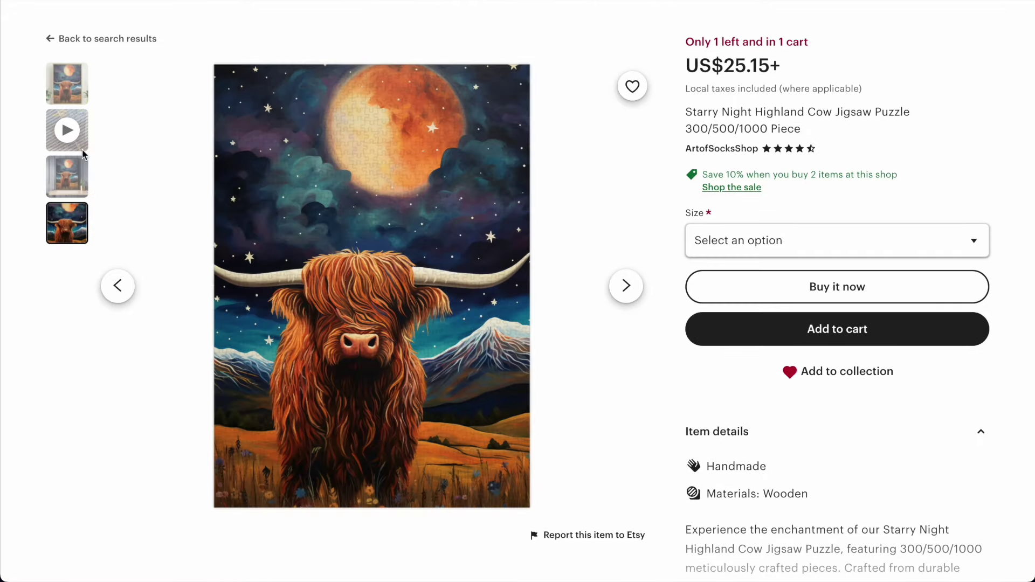
pyautogui.click(53, 89)
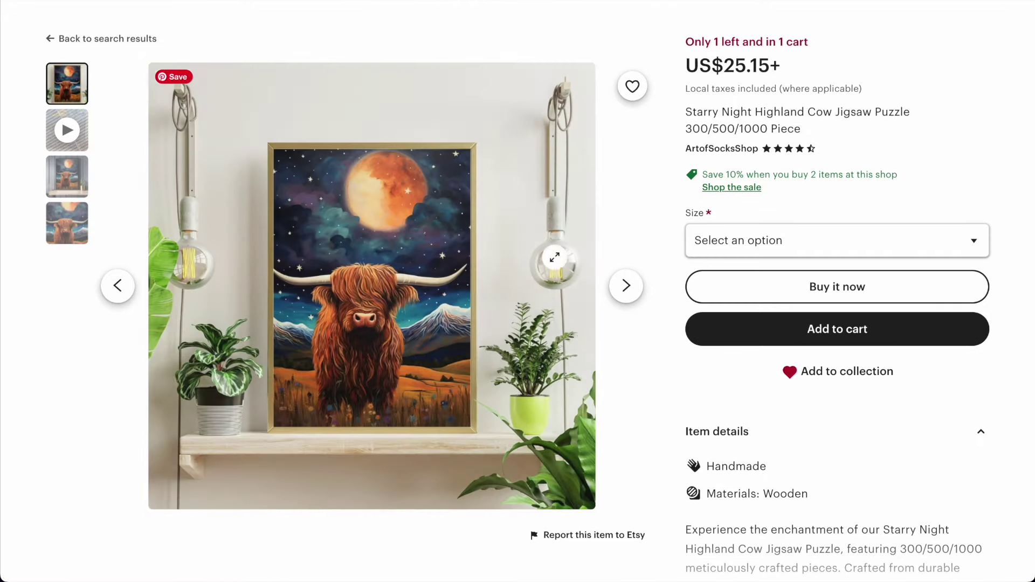
# Browse the Etsy results again and go to the wooden "Farm Life" jigsaw puzzle listing.
pyautogui.scroll(-15, 620, 242)
pyautogui.scroll(-2, 620, 241)
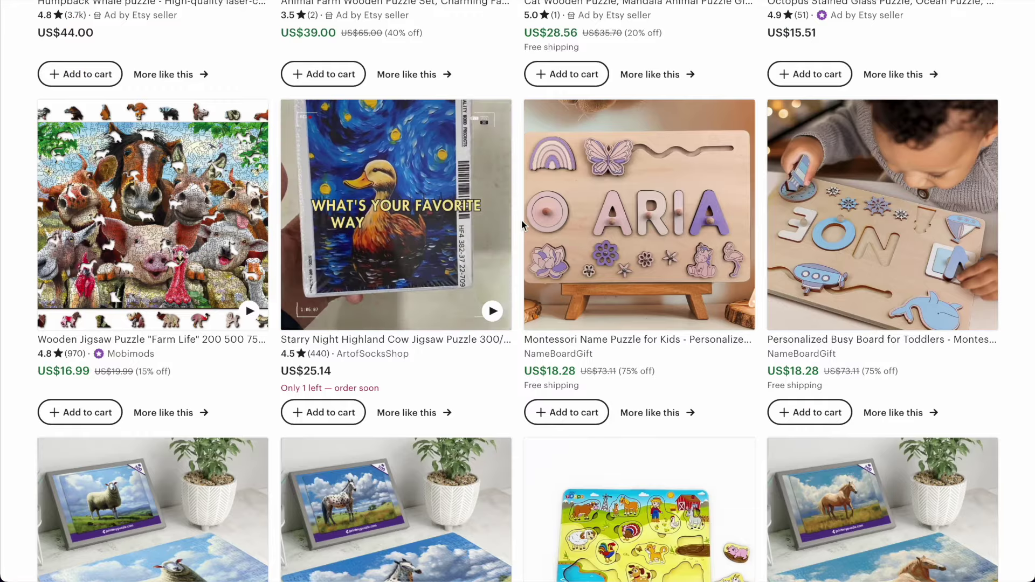
pyautogui.scroll(-10, 522, 220)
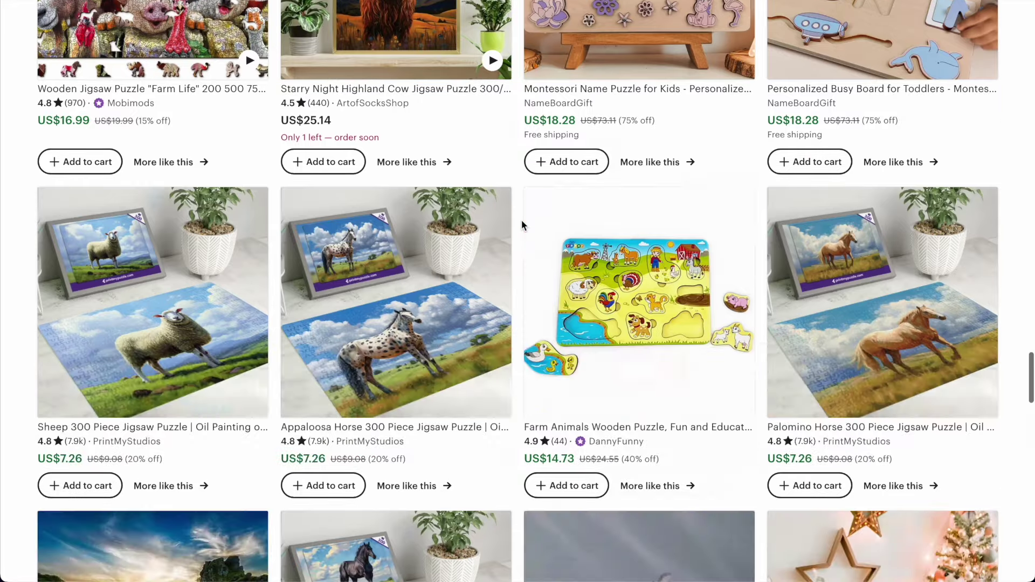
pyautogui.scroll(10, 497, 303)
pyautogui.scroll(2, 497, 303)
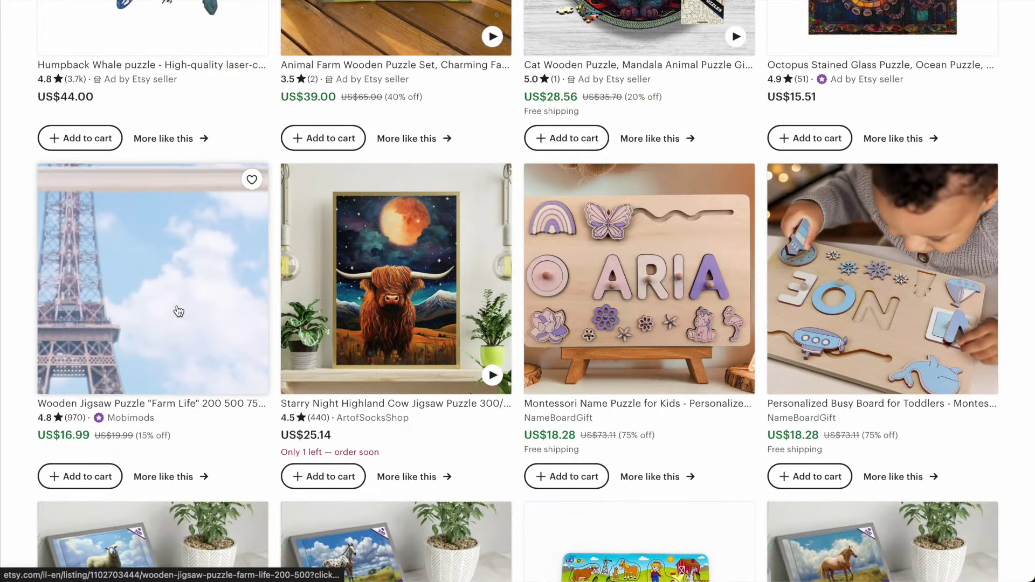
pyautogui.hotkey('ctrl', 'Tab')
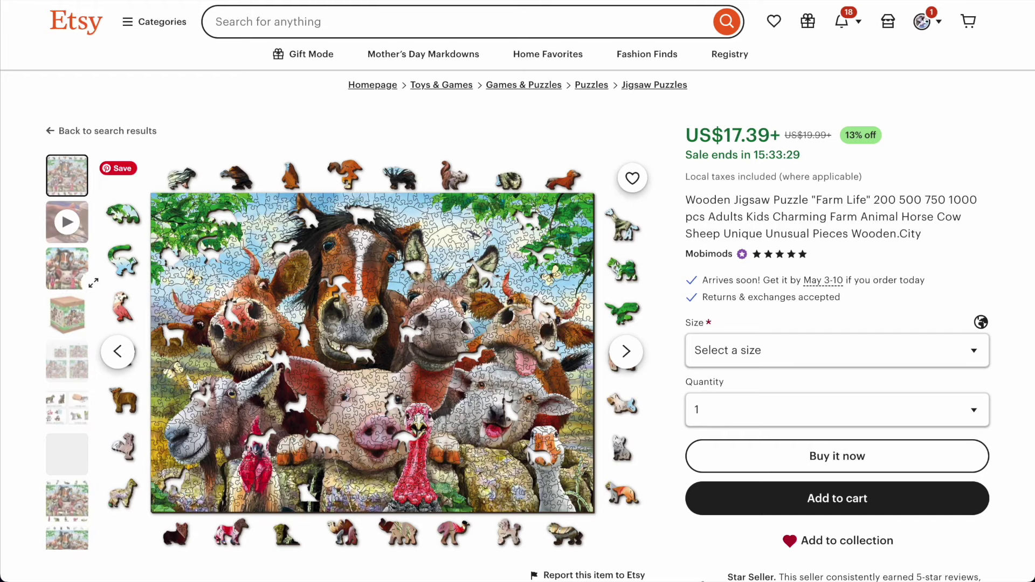
# Look through the "Farm Life" puzzle's product pictures and save the first one, showing the assembled puzzle with animal-shaped pieces.
pyautogui.click(65, 285)
pyautogui.click(69, 315)
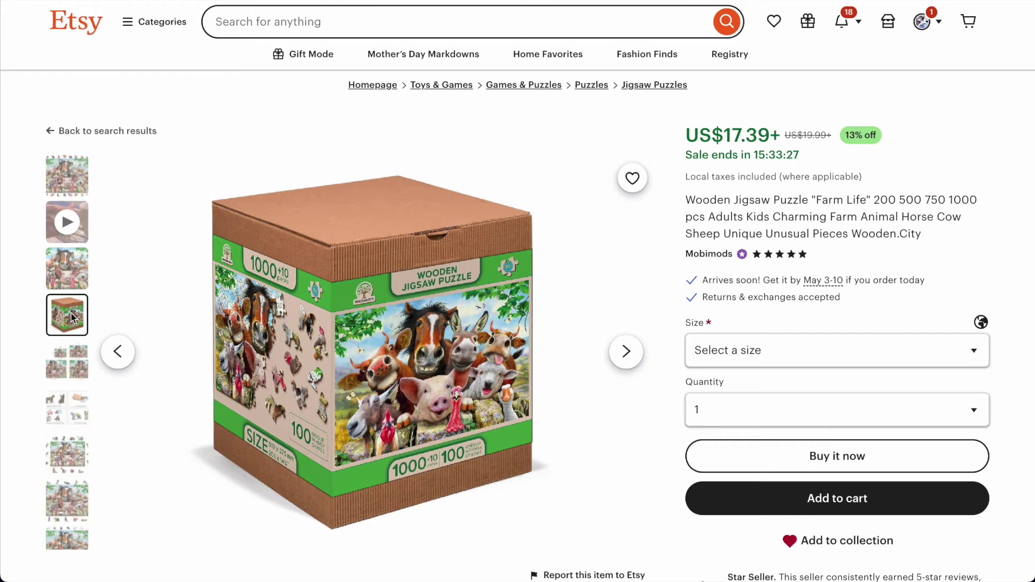
pyautogui.click(68, 360)
pyautogui.click(67, 318)
pyautogui.click(63, 449)
pyautogui.click(80, 181)
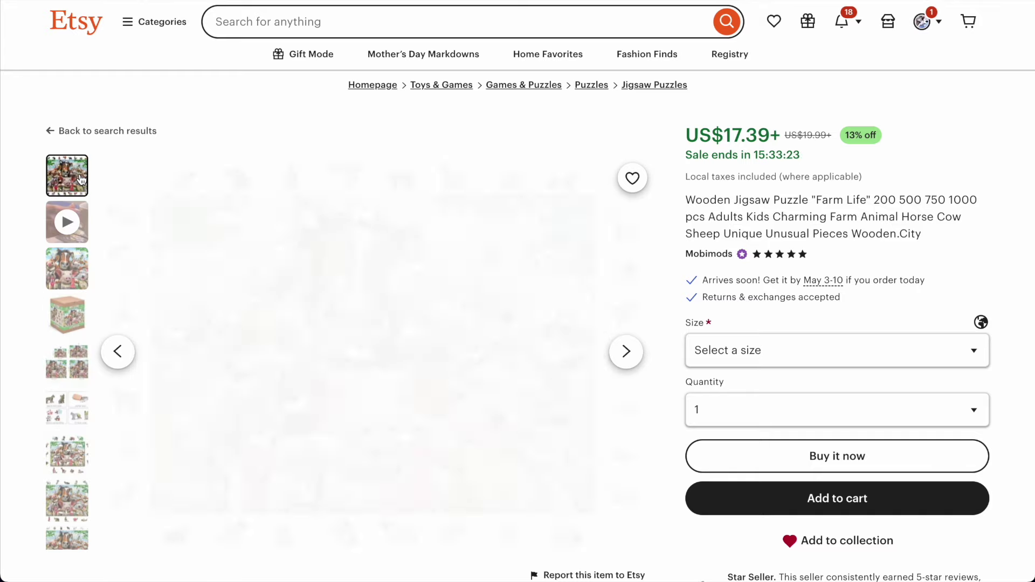
pyautogui.rightClick(399, 291)
pyautogui.click(427, 315)
pyautogui.press('Return')
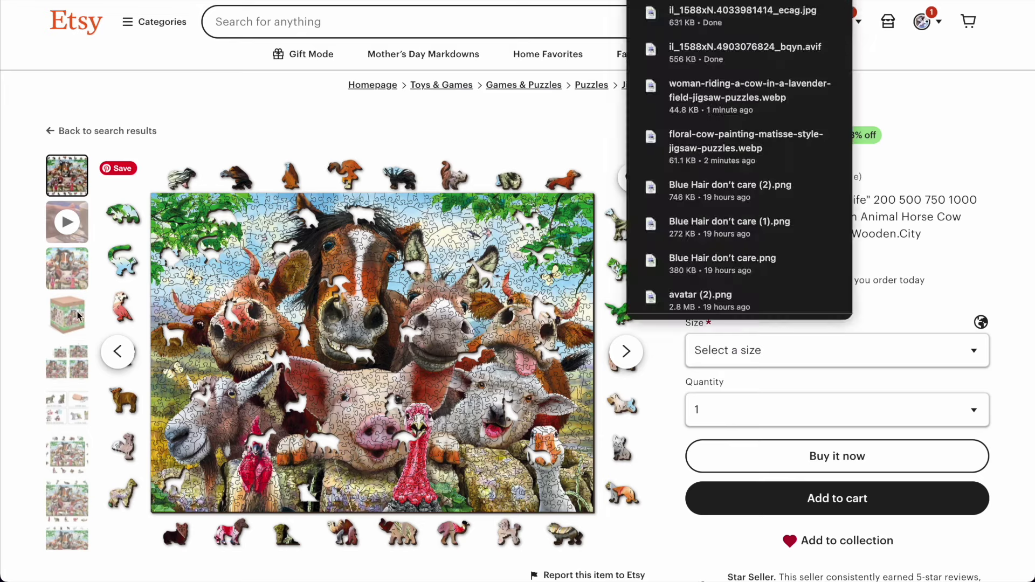
# Save the "Farm Life" puzzle's picture of the box.
pyautogui.click(68, 313)
pyautogui.rightClick(437, 270)
pyautogui.click(460, 291)
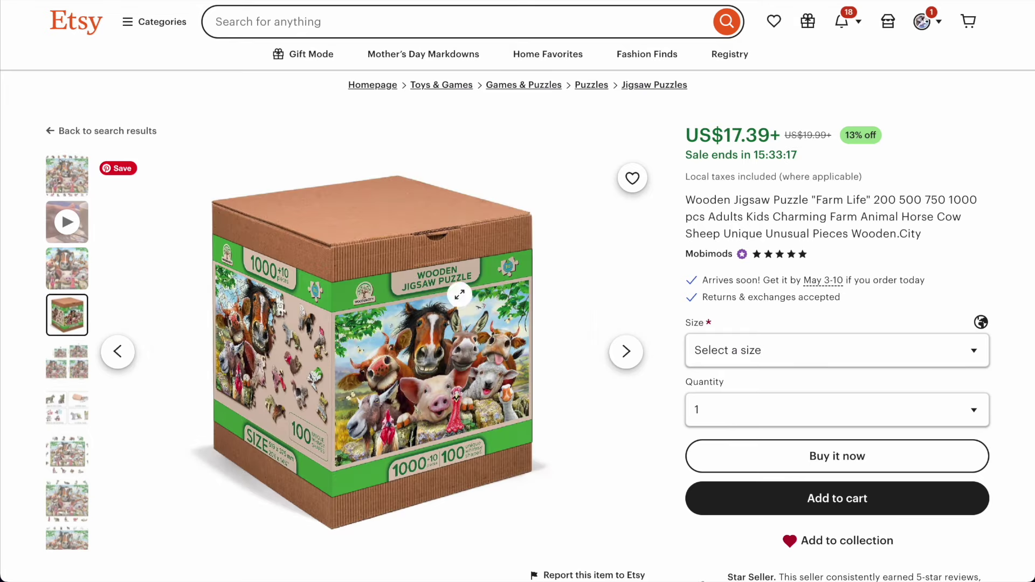
pyautogui.press('Return')
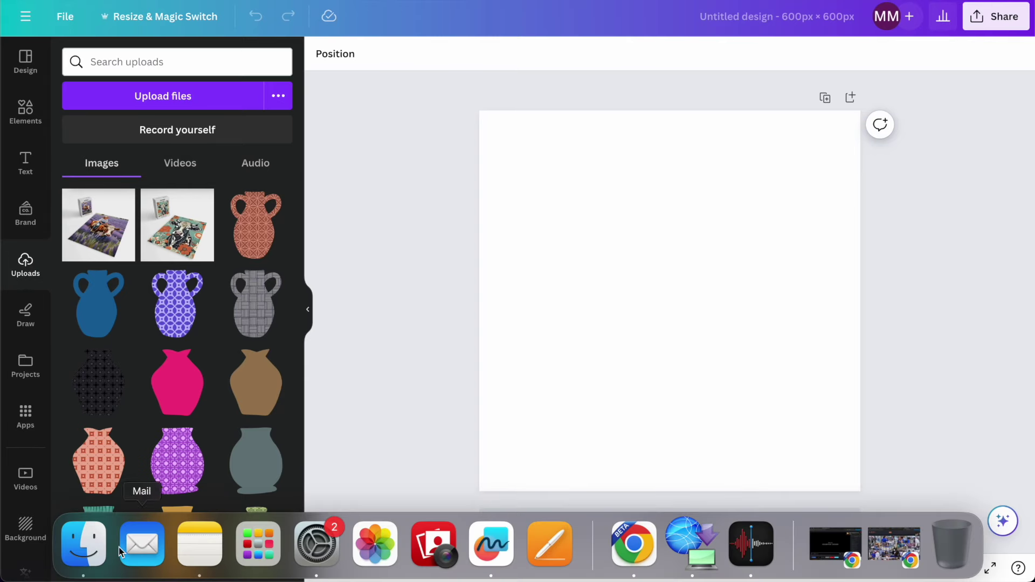
# Upload the saved Palomino Horse picture and both "Farm Life" pictures from the Downloads folder to the Canva design.
pyautogui.click(84, 545)
pyautogui.click(695, 263)
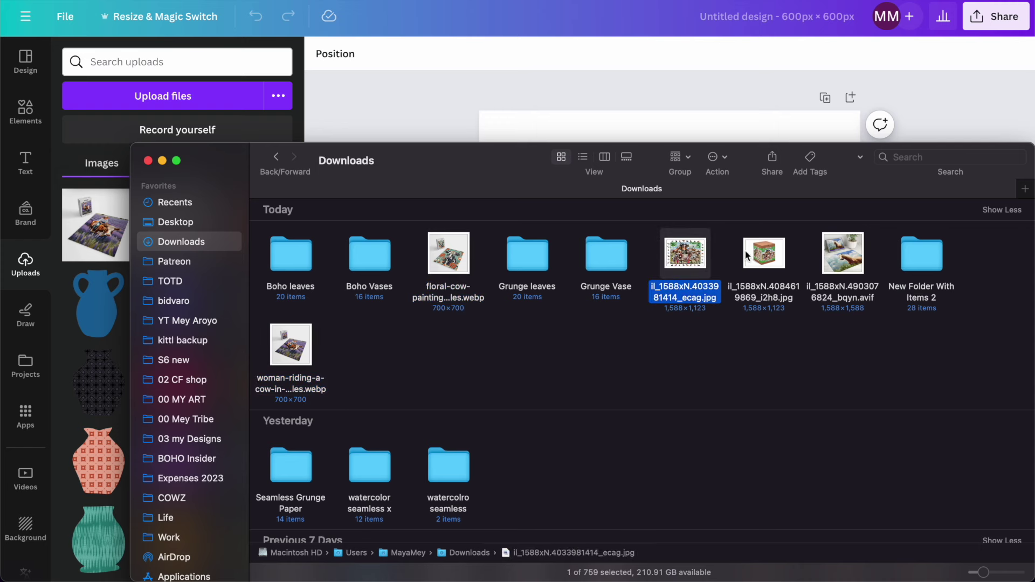
pyautogui.keyDown('super'); pyautogui.click(765, 253); pyautogui.keyUp('super')
pyautogui.keyDown('super'); pyautogui.click(843, 253); pyautogui.keyUp('super')
pyautogui.moveTo(747, 265); pyautogui.dragTo(80, 319)
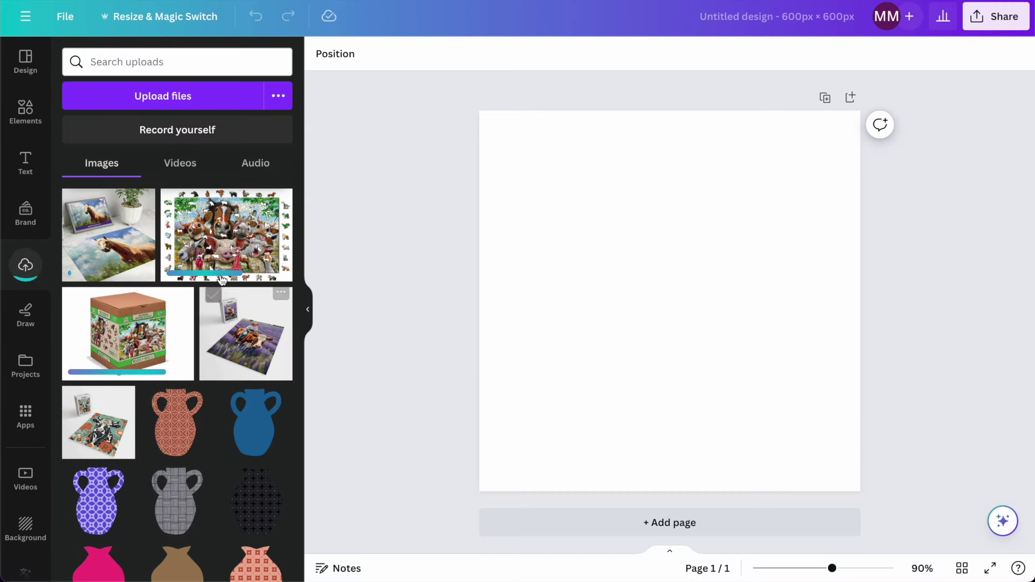
# Place the horse, assembled "Farm Life", lavender field cow and floral cow pictures on separate pages 1 to 4, adding three pages.
pyautogui.click(101, 247)
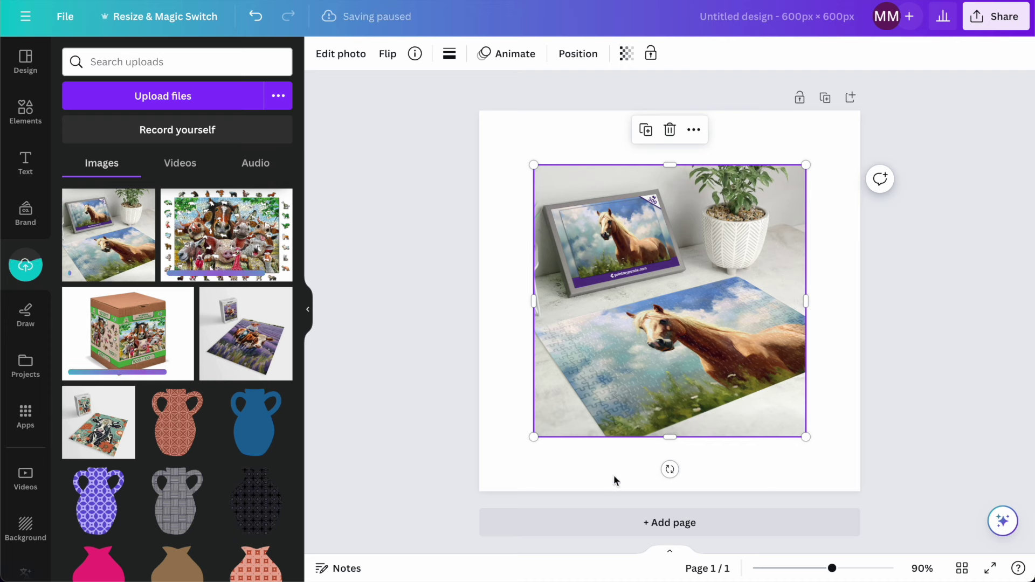
pyautogui.click(566, 520)
pyautogui.click(226, 237)
pyautogui.click(536, 522)
pyautogui.click(246, 333)
pyautogui.click(585, 523)
pyautogui.click(95, 424)
# Set the floral cow picture on page 4 and the lavender field cow picture on page 3 as their page backgrounds.
pyautogui.rightClick(641, 378)
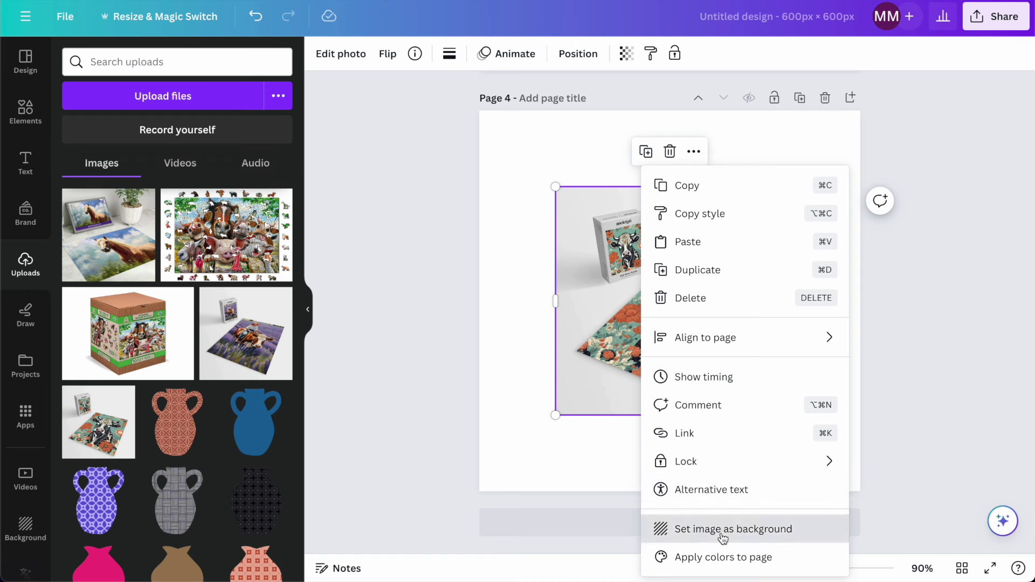
pyautogui.click(723, 529)
pyautogui.scroll(7, 621, 391)
pyautogui.rightClick(629, 307)
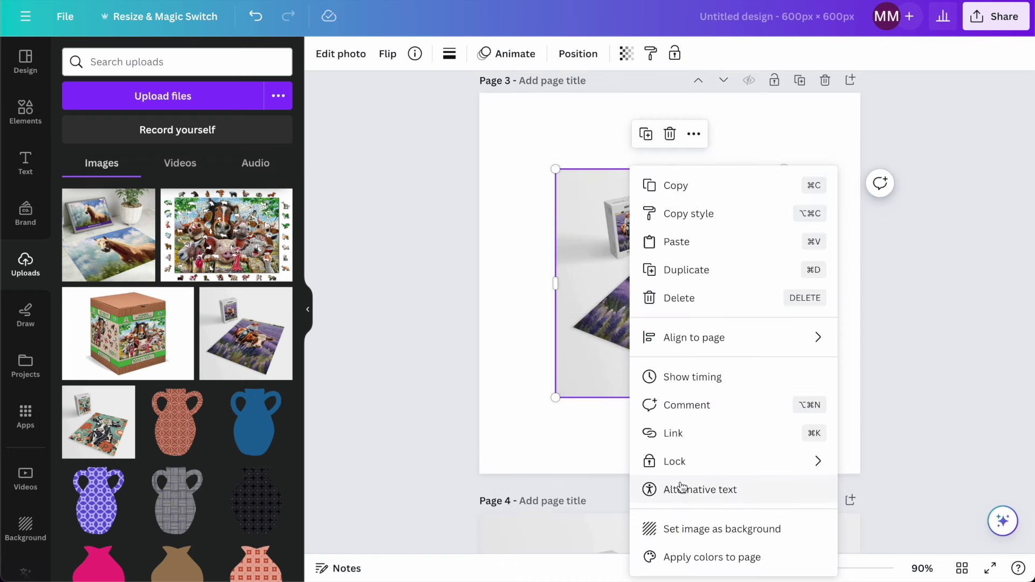
pyautogui.click(690, 523)
# Enlarge the assembled "Farm Life" picture on page 2 to nearly the page width and move it to the page's upper part.
pyautogui.scroll(7, 659, 351)
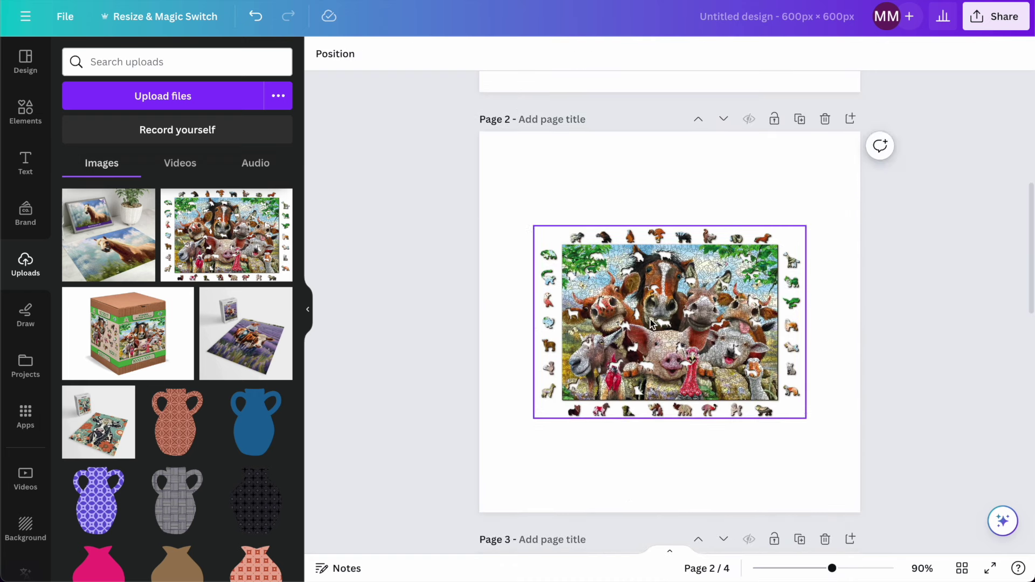
pyautogui.click(652, 323)
pyautogui.moveTo(652, 324); pyautogui.dragTo(598, 417)
pyautogui.moveTo(751, 323); pyautogui.dragTo(857, 248)
pyautogui.moveTo(668, 378); pyautogui.dragTo(669, 270)
# Add the "Farm Life" box picture to page 2 and remove its background.
pyautogui.click(138, 343)
pyautogui.click(340, 53)
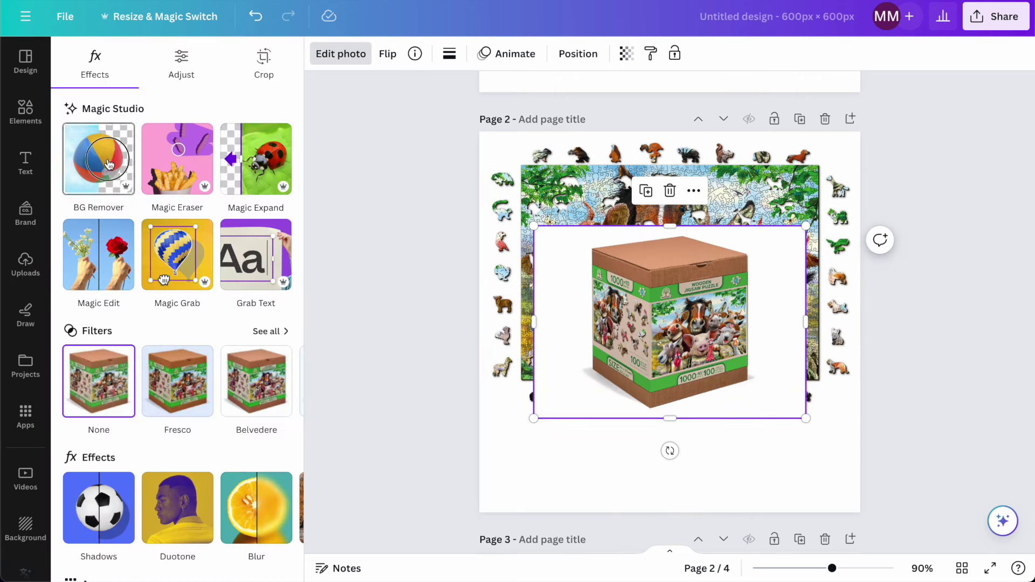
pyautogui.click(108, 164)
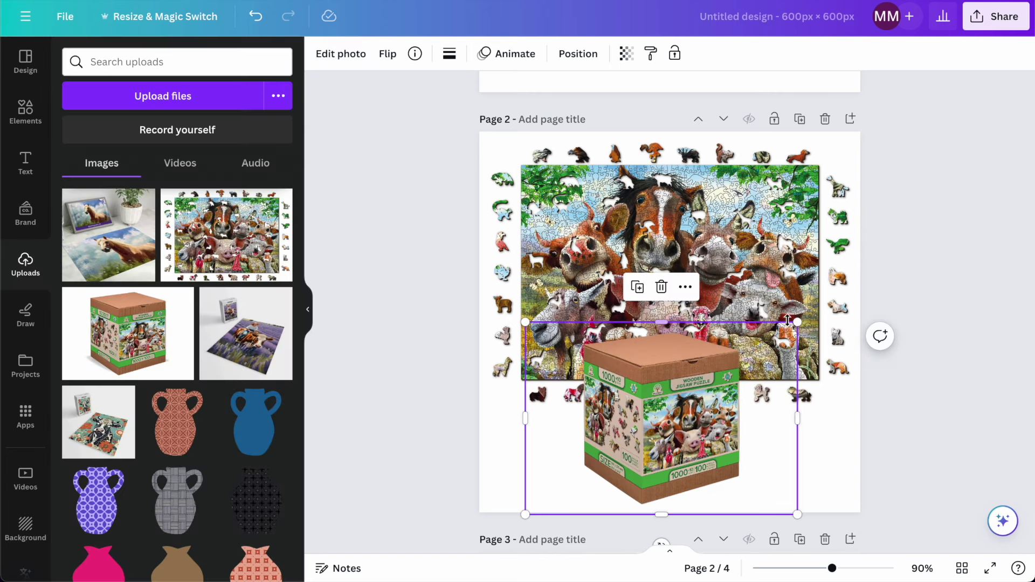
# Enlarge the cut-out "Farm Life" box and place it over the lower-left part of page 2.
pyautogui.click(797, 330)
pyautogui.click(765, 334)
pyautogui.moveTo(798, 322); pyautogui.dragTo(892, 264)
pyautogui.moveTo(727, 400); pyautogui.dragTo(623, 400)
# Rotate the assembled "Farm Life" puzzle picture about 23° clockwise, shrink it slightly and fit it within the upper right of page 2.
pyautogui.click(741, 212)
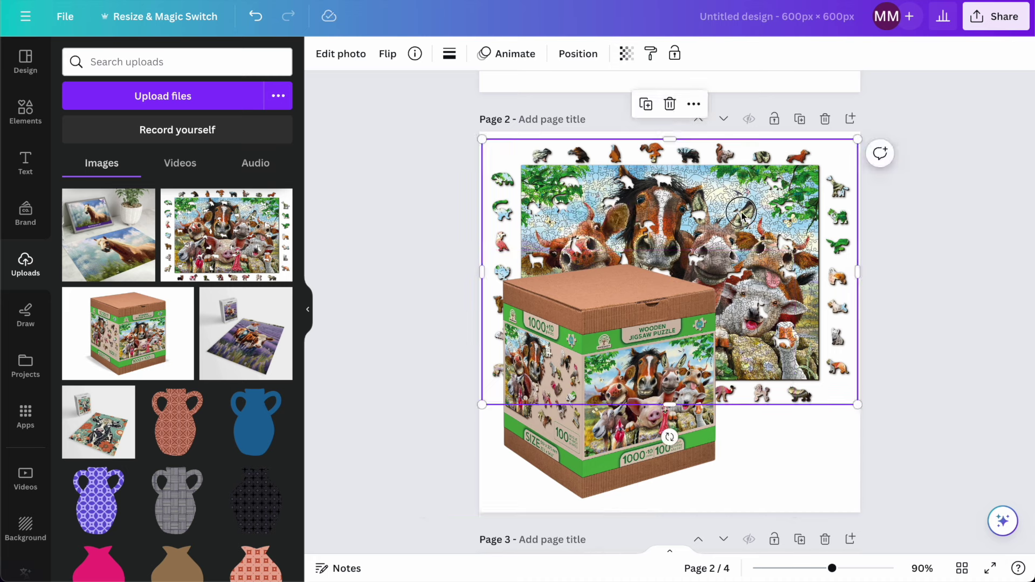
pyautogui.moveTo(667, 436); pyautogui.dragTo(607, 424)
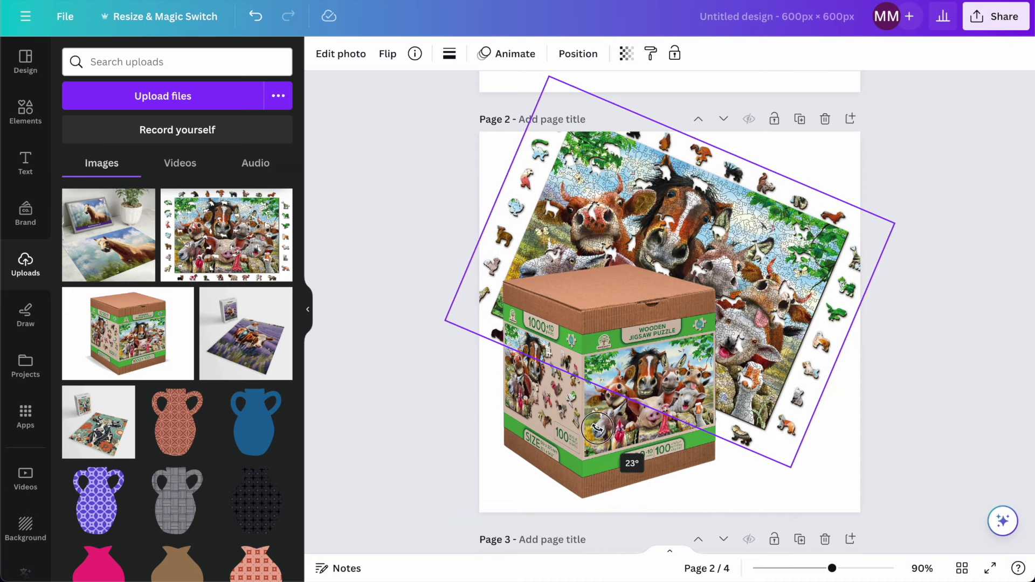
pyautogui.moveTo(548, 77); pyautogui.dragTo(593, 124)
pyautogui.moveTo(791, 282); pyautogui.dragTo(784, 252)
# Shrink the "Farm Life" box slightly and settle it in the lower-left corner of page 2.
pyautogui.moveTo(601, 432); pyautogui.dragTo(586, 407)
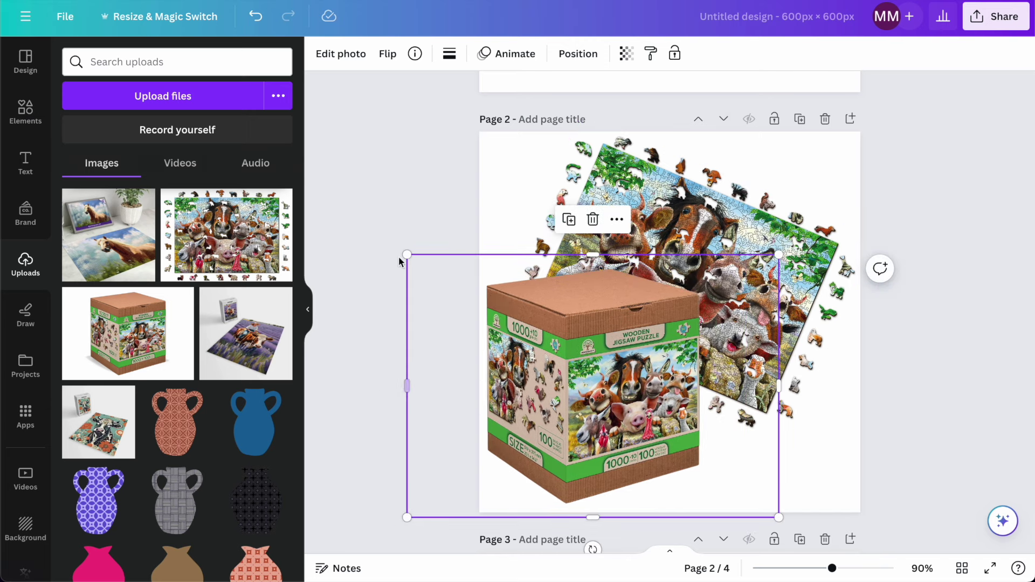
pyautogui.moveTo(400, 258); pyautogui.dragTo(451, 290)
pyautogui.moveTo(614, 407); pyautogui.dragTo(588, 406)
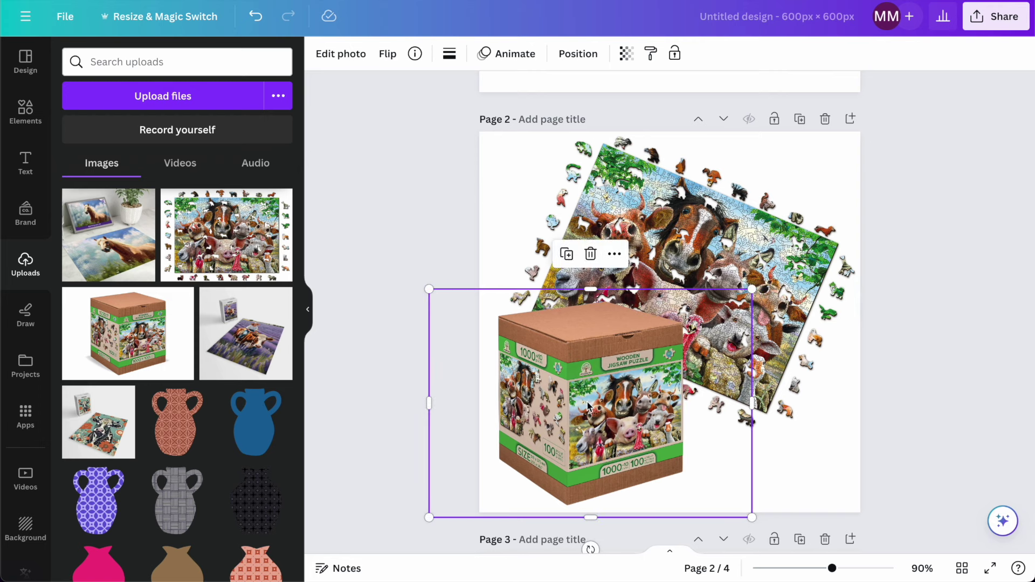
pyautogui.click(922, 293)
# Title page 1 "farm animals jigsaw puzzle horse 300 piece puzzle".
pyautogui.scroll(6, 922, 293)
pyautogui.click(717, 344)
pyautogui.rightClick(717, 344)
pyautogui.click(785, 525)
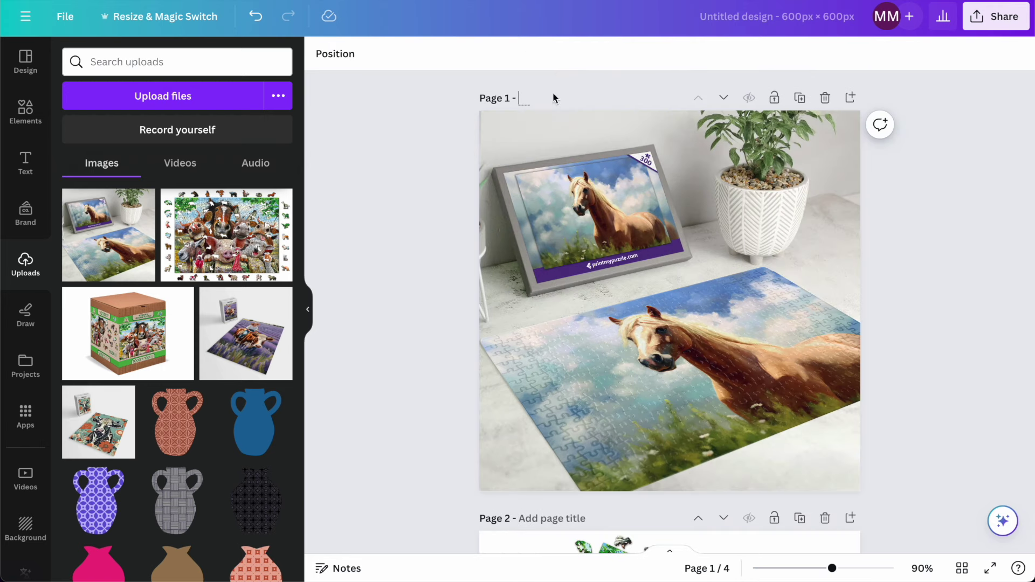
pyautogui.write('hor')
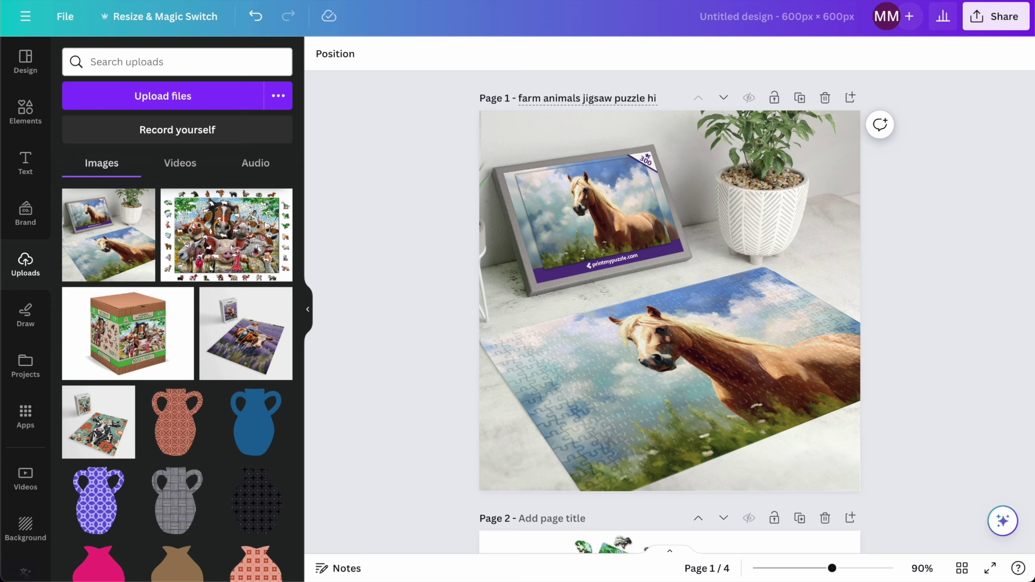
pyautogui.write('e 300 piece puzzle')
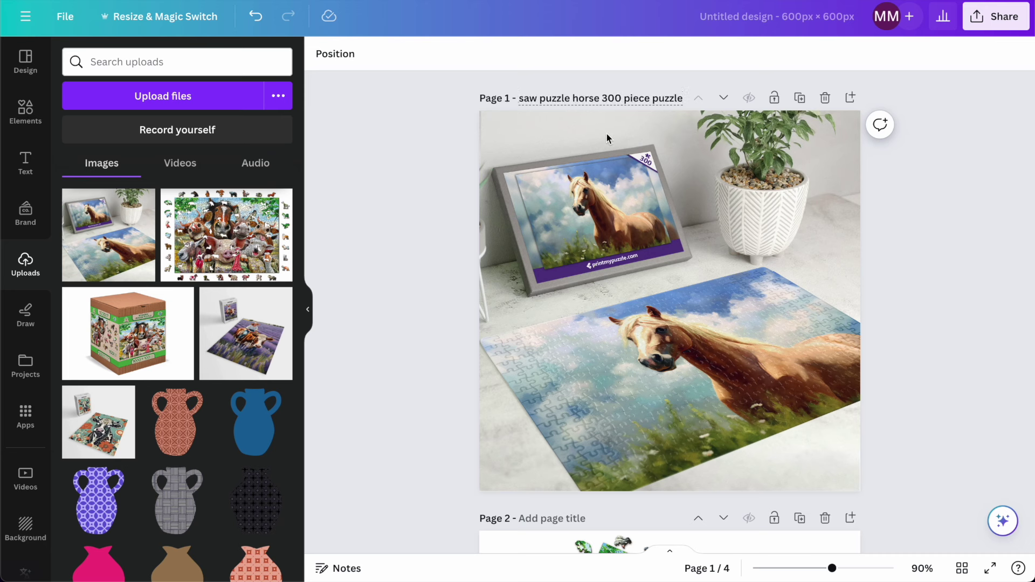
# Copy the phrase "farm animals jigsaw puzzle" from the page 1 title.
pyautogui.moveTo(567, 98); pyautogui.dragTo(503, 101)
pyautogui.hotkey('ctrl', 'c')
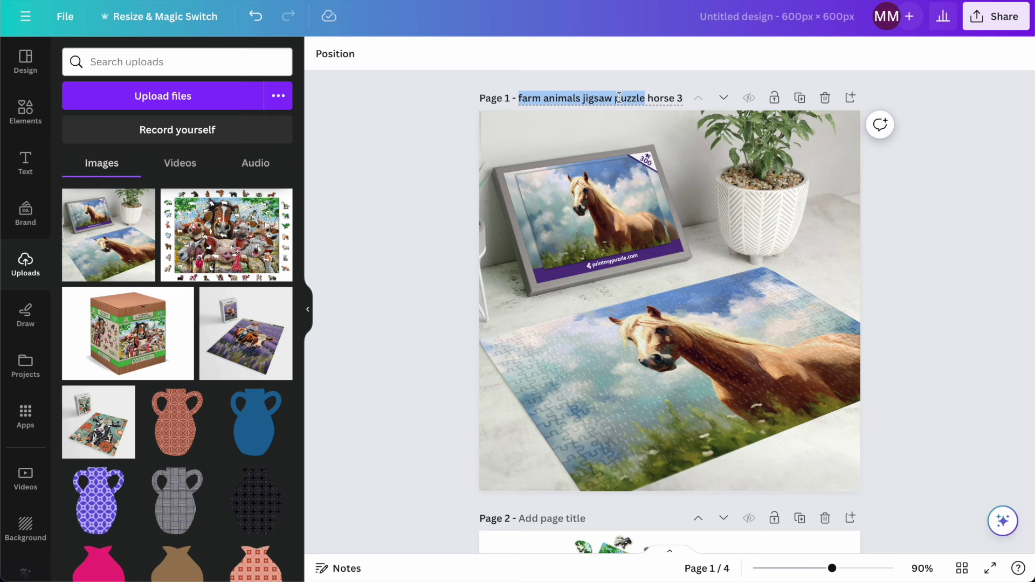
pyautogui.press('End')
pyautogui.tripleClick(548, 96)
pyautogui.click(384, 241)
pyautogui.scroll(-5, 384, 240)
pyautogui.scroll(5, 529, 232)
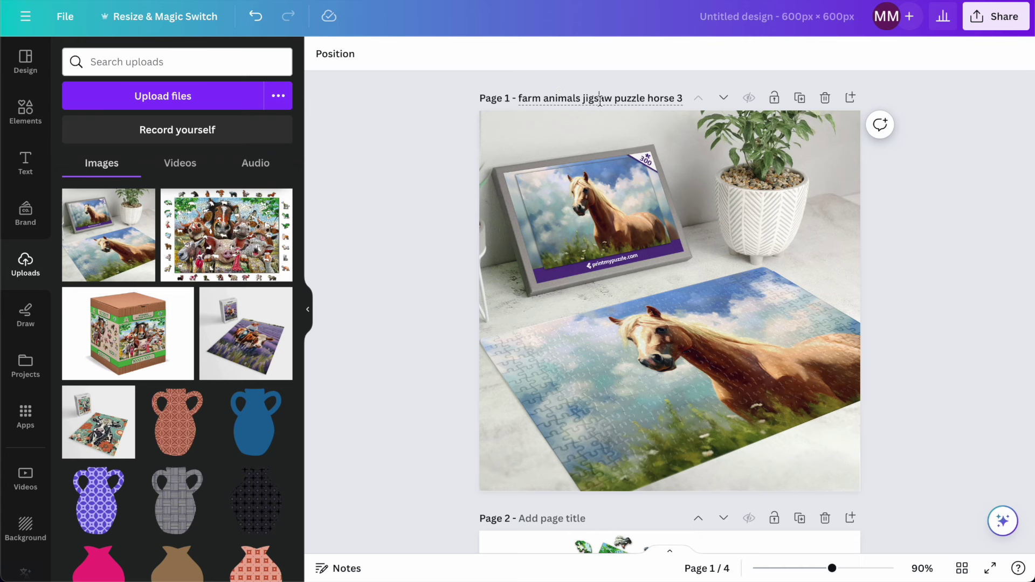
pyautogui.tripleClick(585, 97)
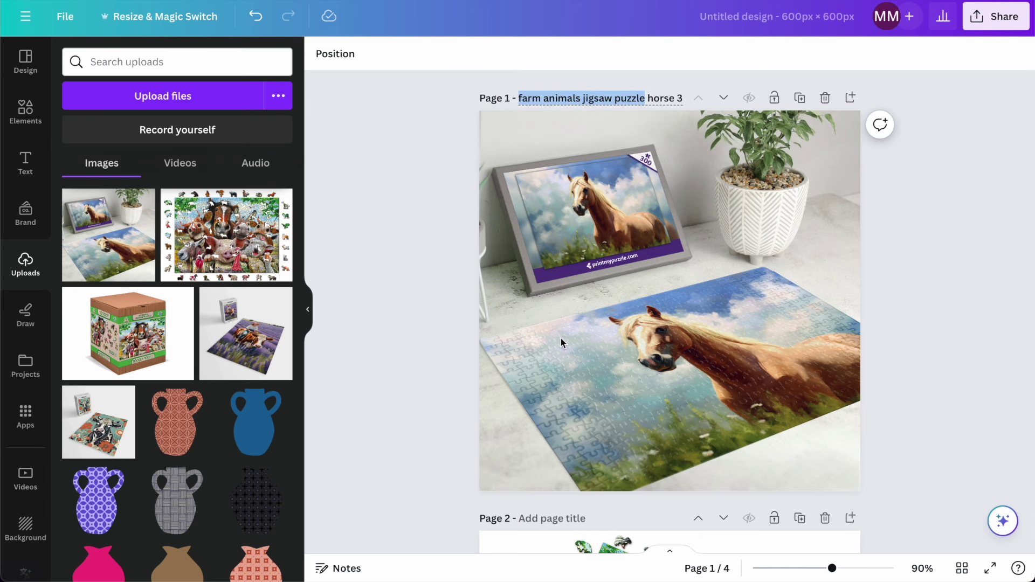
# Title page 2 with the copied phrase followed by "funny farm puzzle with unique shapes".
pyautogui.scroll(-5, 560, 338)
pyautogui.click(536, 196)
pyautogui.hotkey('ctrl', 'v')
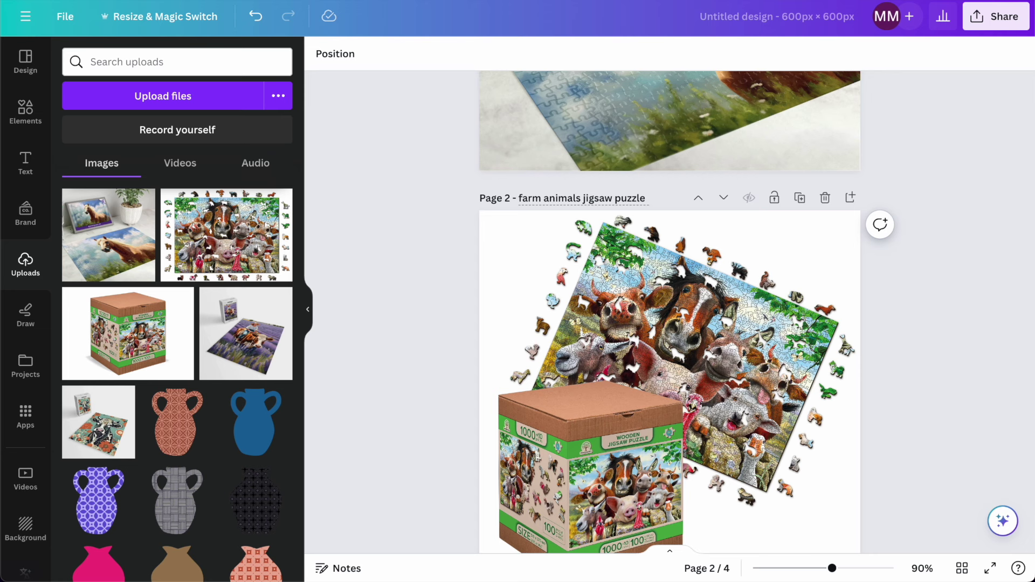
pyautogui.write('funny farm pu')
pyautogui.write('zzle with un')
pyautogui.write('ique s')
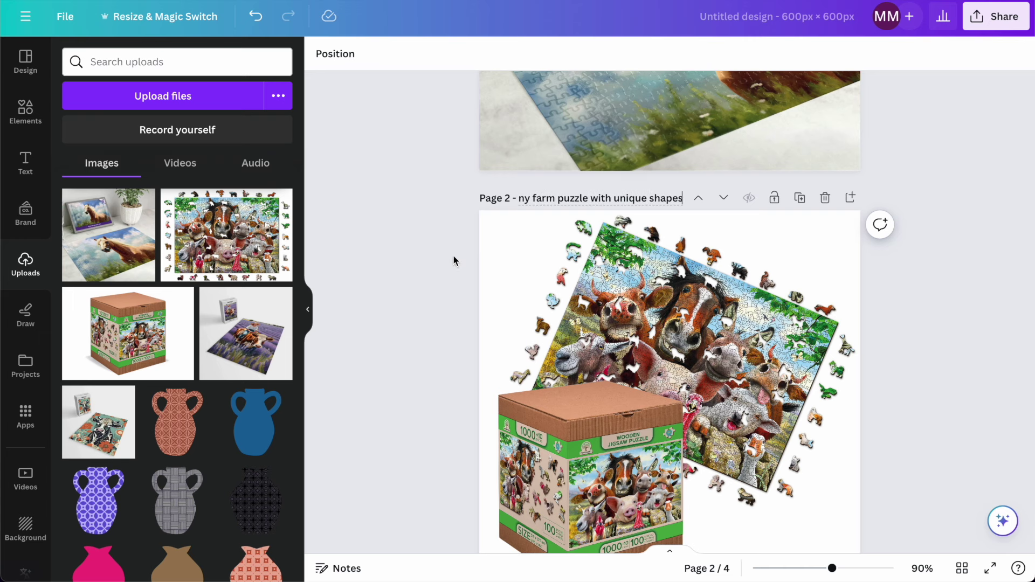
pyautogui.write('hapes')
pyautogui.click(377, 255)
# Title page 3 "farm animals jigsaw puzzle woman riding a cow puzzle".
pyautogui.scroll(-6, 376, 256)
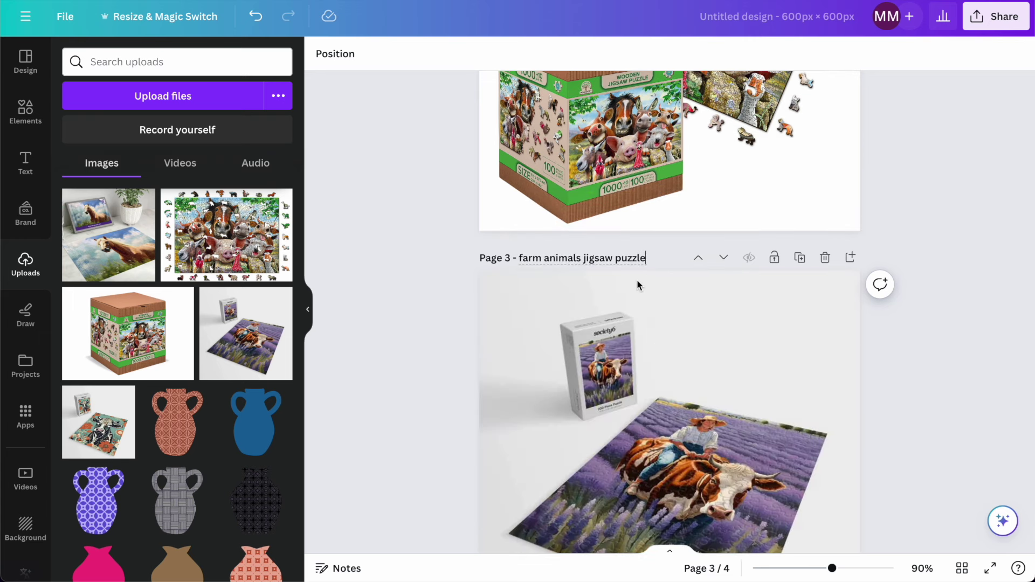
pyautogui.write('man')
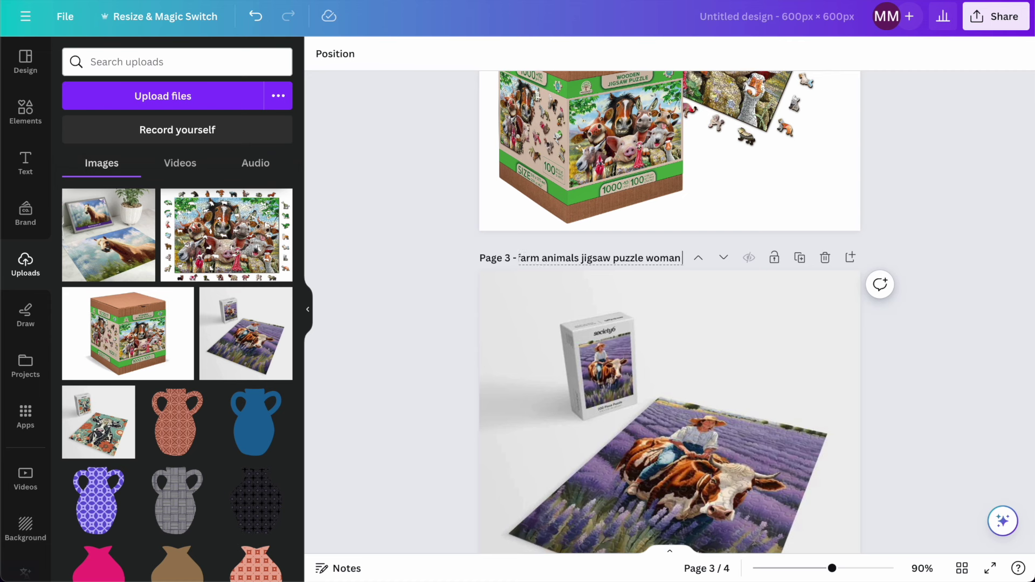
pyautogui.write(' rideing a cow')
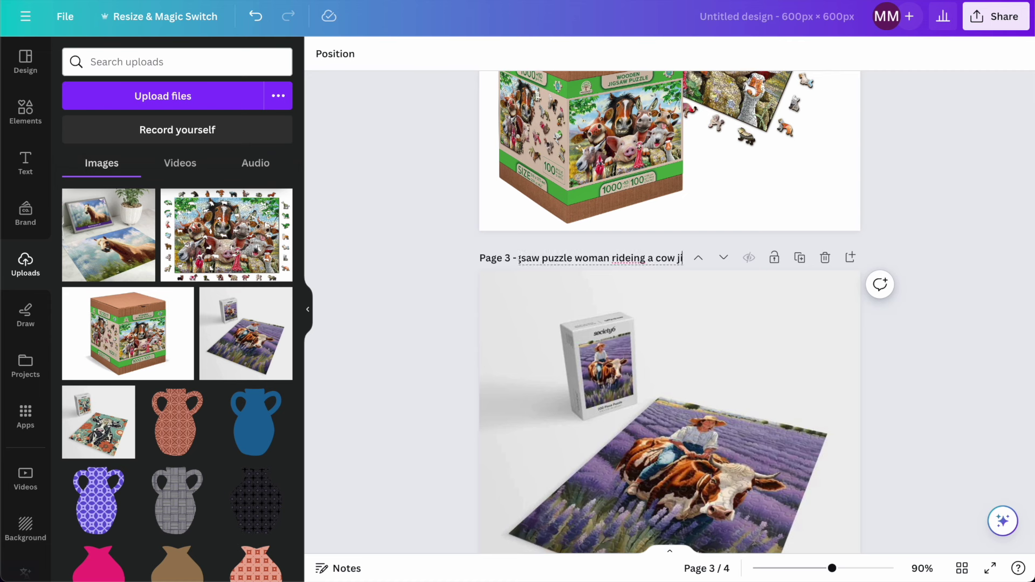
pyautogui.write(' puzzle')
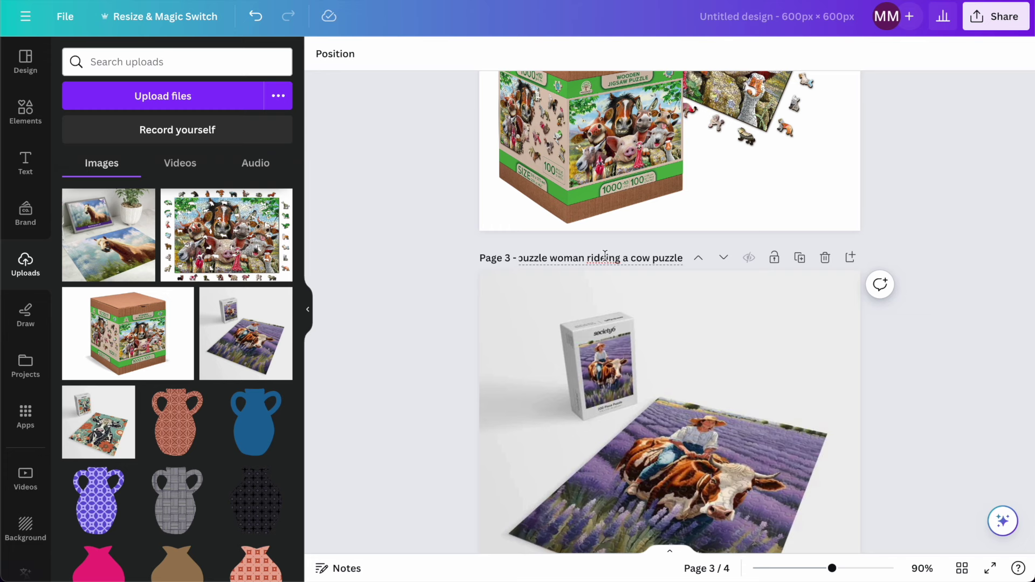
pyautogui.click(484, 276)
# Title page 4 "farm animals jigsaw puzzle floral cow painting puzzle".
pyautogui.scroll(-10, 483, 274)
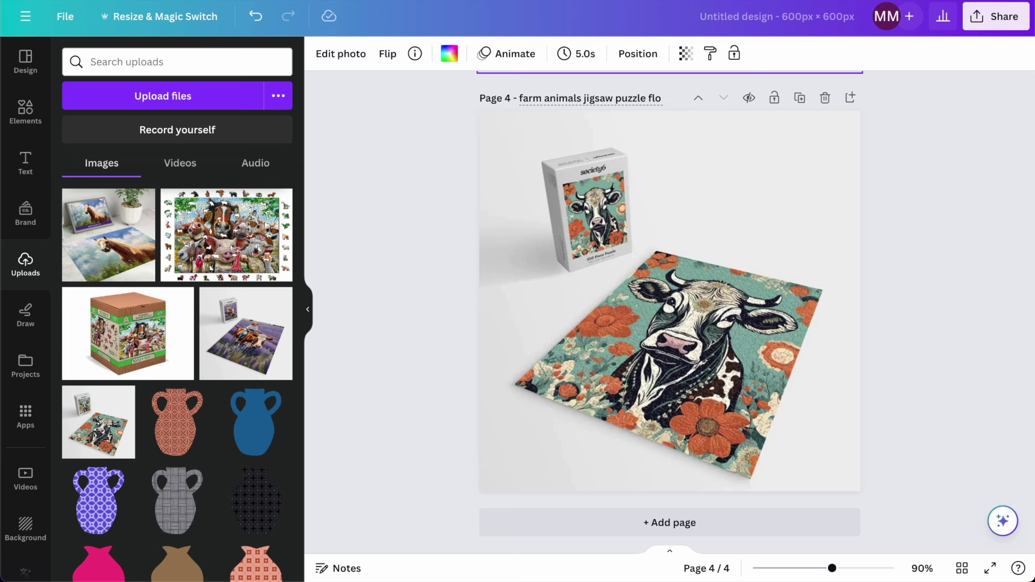
pyautogui.write('pain')
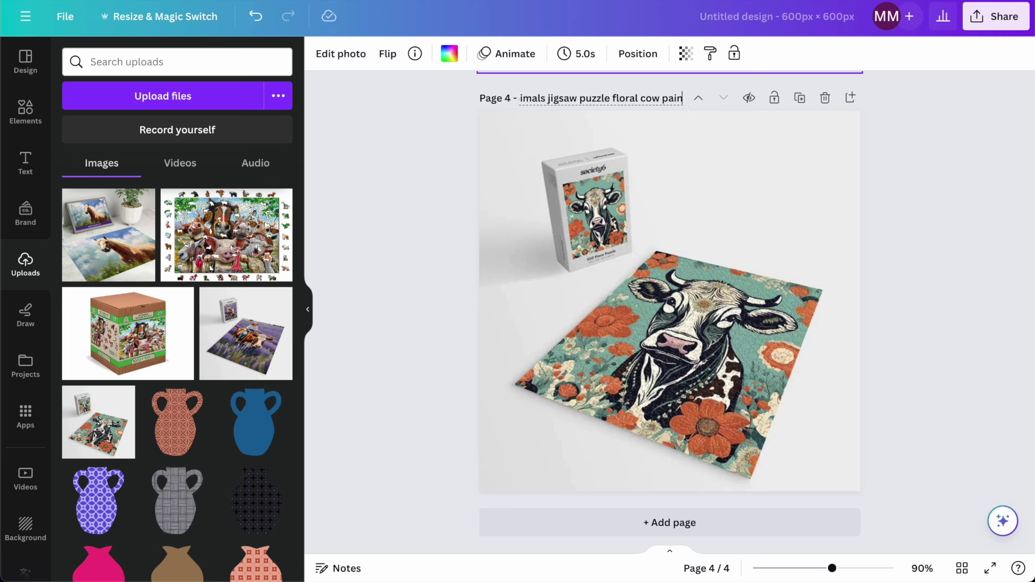
pyautogui.write('ting puzzle')
pyautogui.click(936, 181)
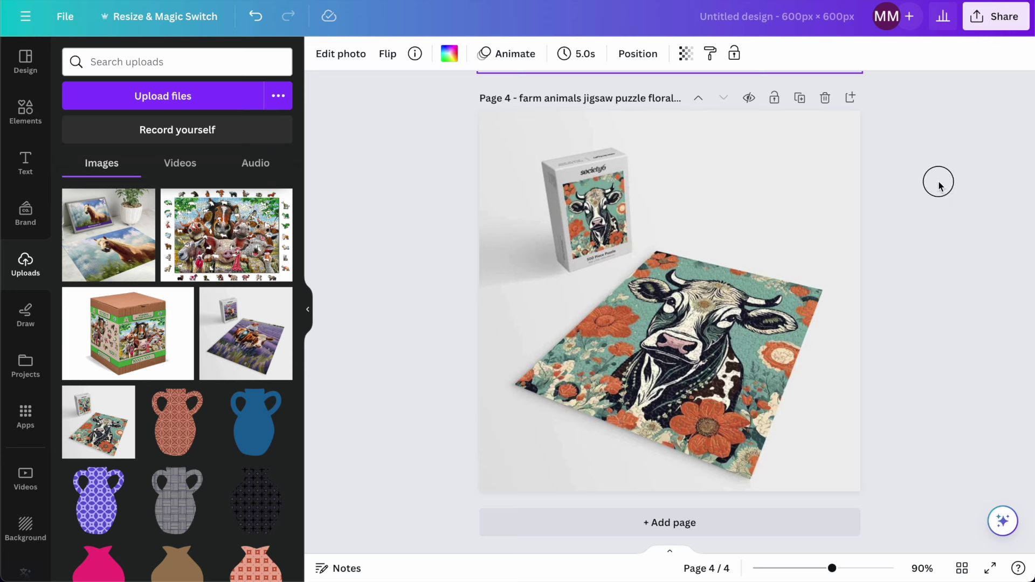
# Download all four pages of the design as JPG files at 600 × 600 px.
pyautogui.click(995, 21)
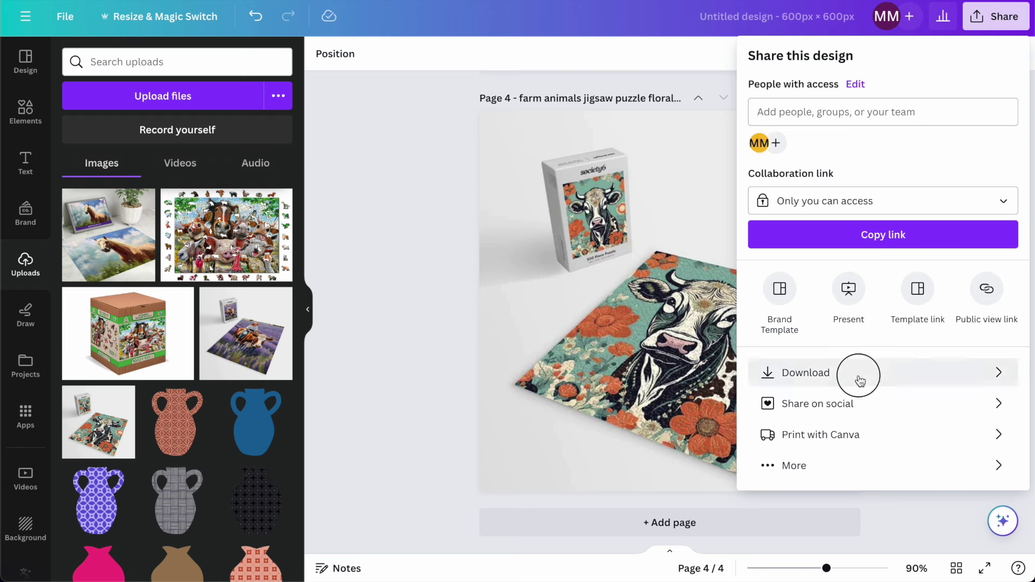
pyautogui.click(857, 379)
pyautogui.click(829, 113)
pyautogui.click(808, 161)
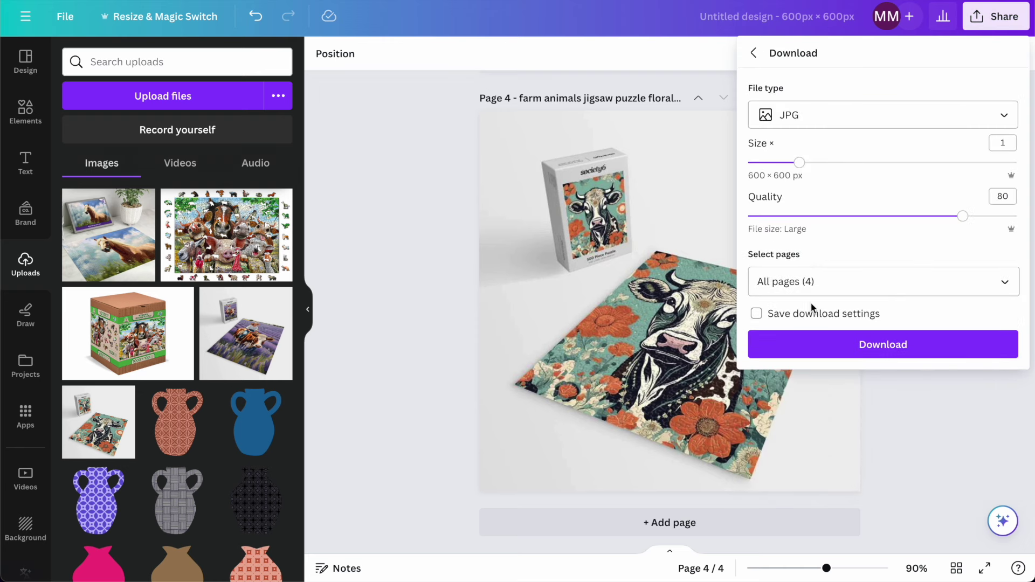
pyautogui.click(811, 283)
pyautogui.click(849, 504)
pyautogui.click(813, 347)
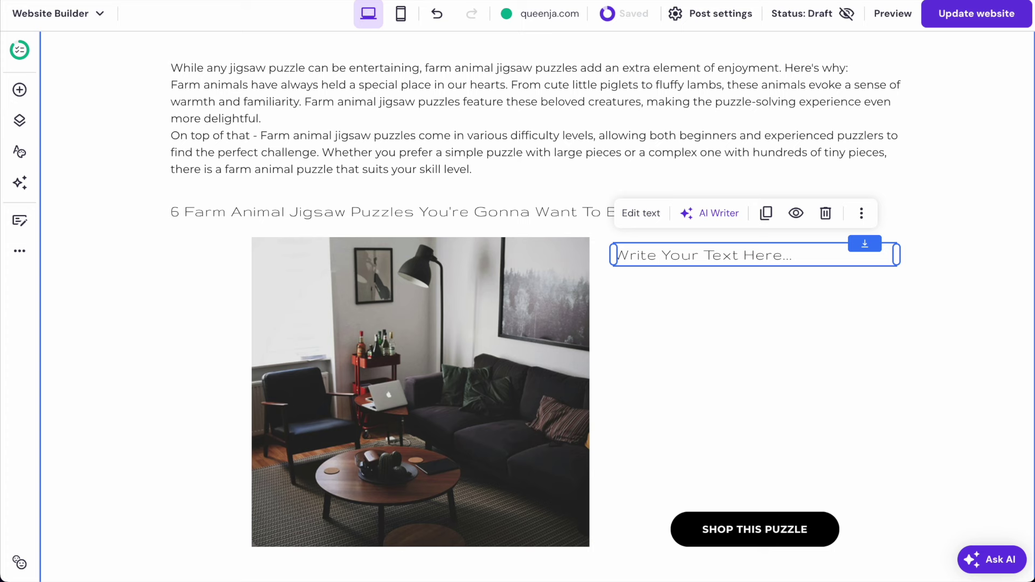
# Switch to Finder and extract "Untitled design (1).zip" in the Downloads folder.
pyautogui.moveTo(141, 555)
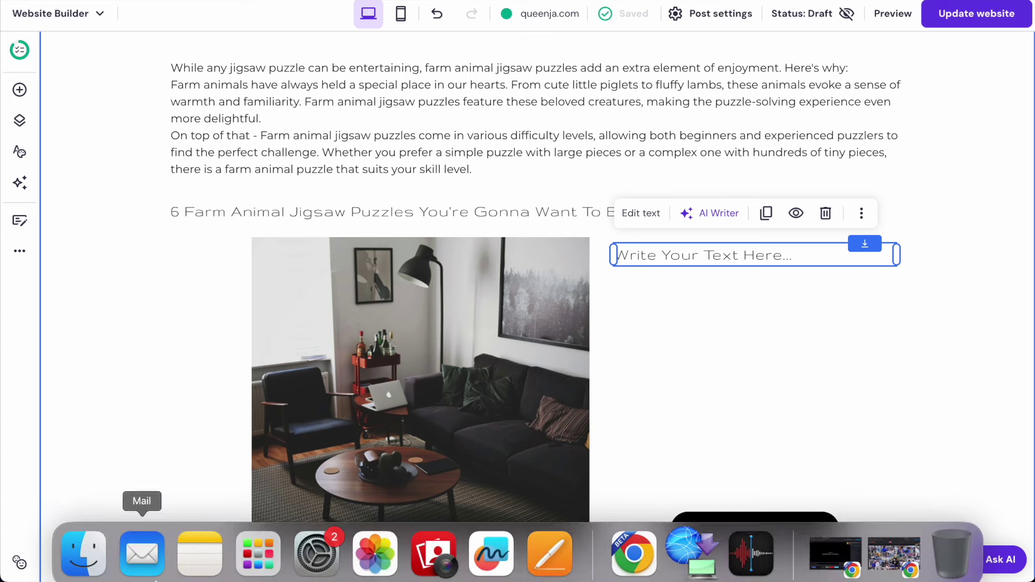
pyautogui.click(83, 555)
pyautogui.click(284, 352)
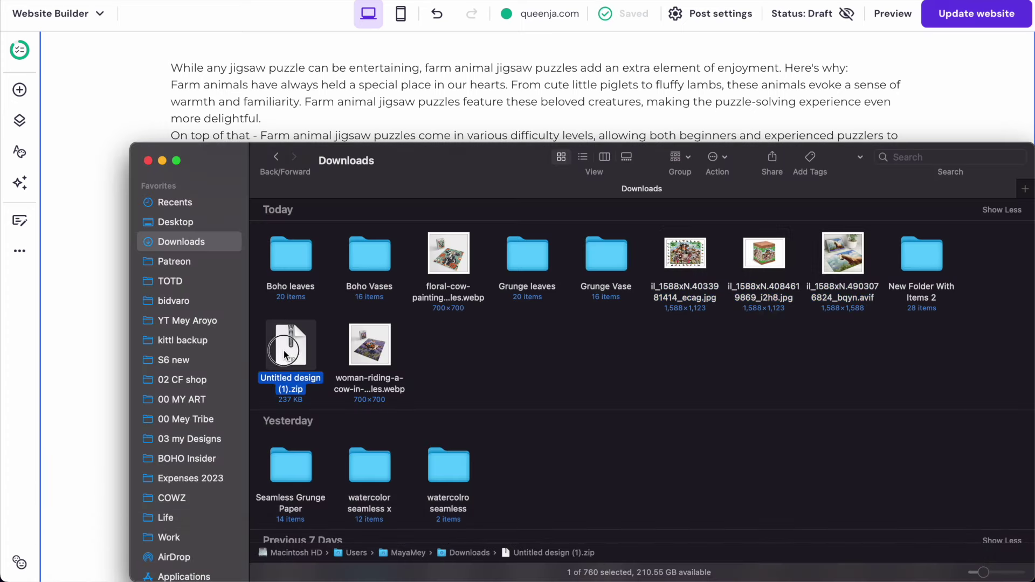
pyautogui.doubleClick(289, 350)
# Move the five original puzzle pictures in the Downloads folder to the Trash.
pyautogui.click(442, 355)
pyautogui.keyDown('super'); pyautogui.click(451, 257); pyautogui.keyUp('super')
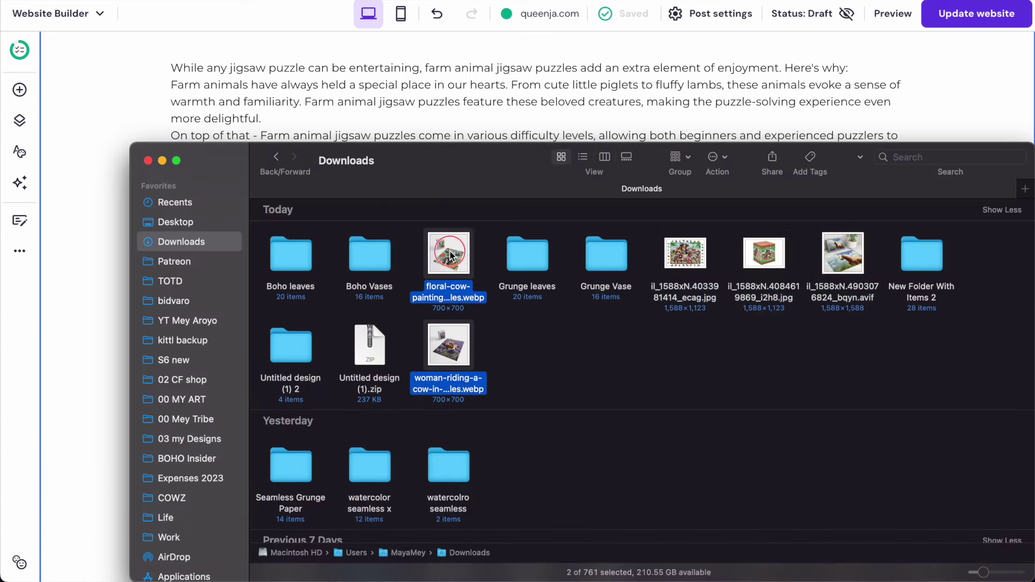
pyautogui.keyDown('super'); pyautogui.click(696, 252); pyautogui.keyUp('super')
pyautogui.keyDown('super'); pyautogui.click(772, 250); pyautogui.keyUp('super')
pyautogui.keyDown('super'); pyautogui.click(837, 244); pyautogui.keyUp('super')
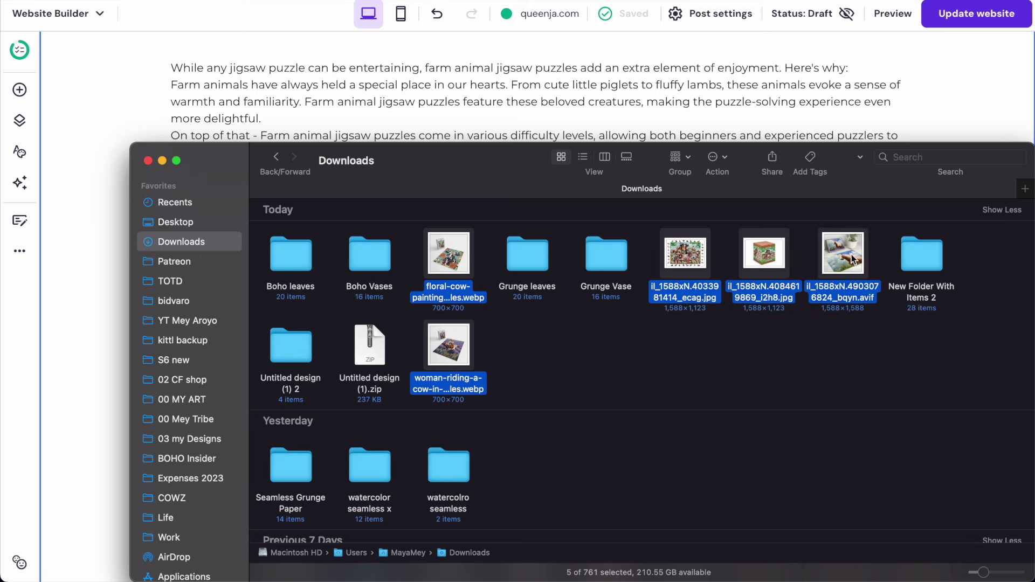
pyautogui.rightClick(852, 254)
pyautogui.click(796, 305)
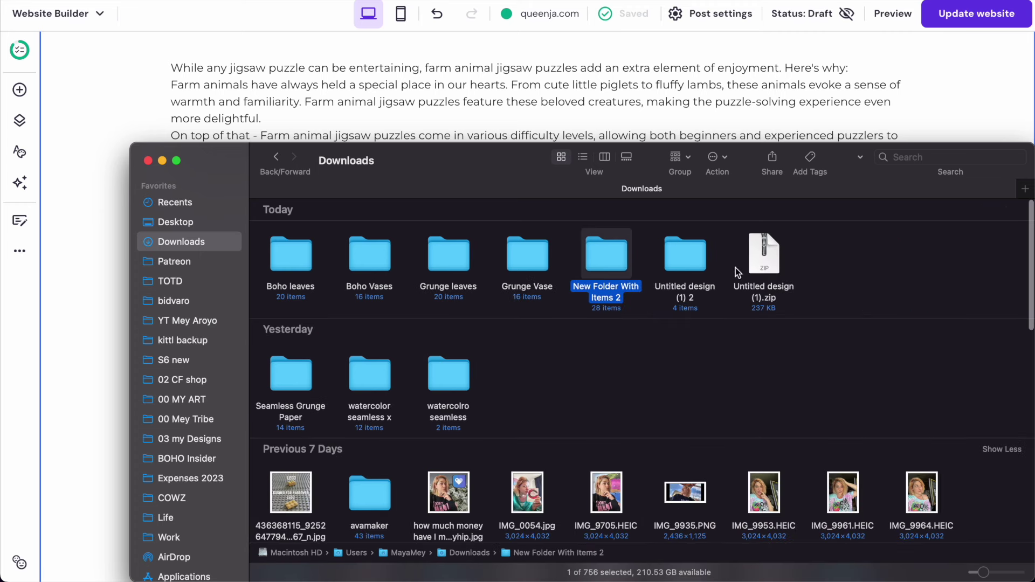
# Move "Untitled design (1).zip" to the Trash and look into the extracted "Untitled design (1) 2" folder.
pyautogui.rightClick(762, 260)
pyautogui.click(790, 305)
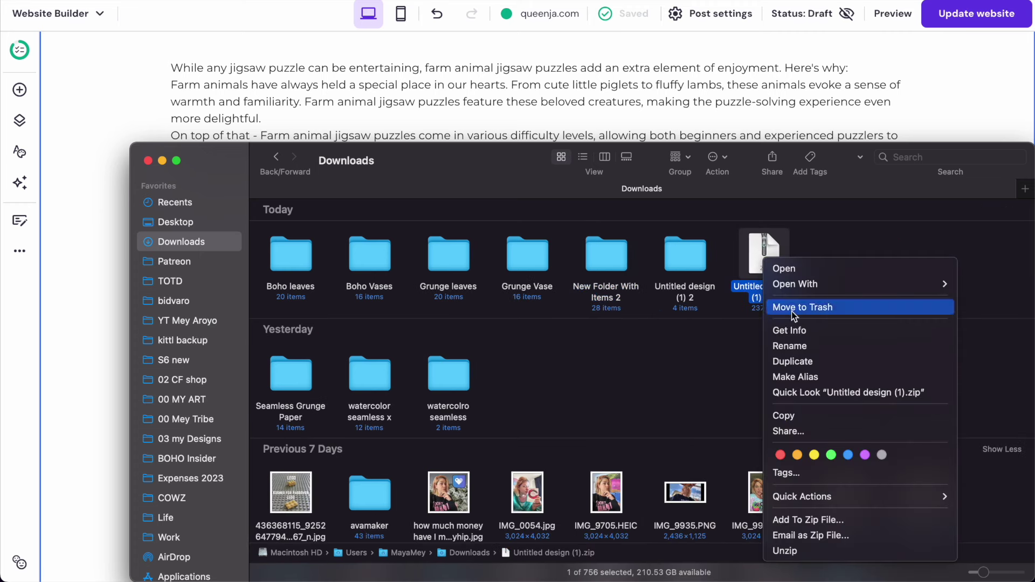
pyautogui.click(689, 252)
pyautogui.doubleClick(689, 252)
pyautogui.click(817, 48)
# Open the media library in the website builder to replace the living room placeholder image in the blog post.
pyautogui.click(470, 355)
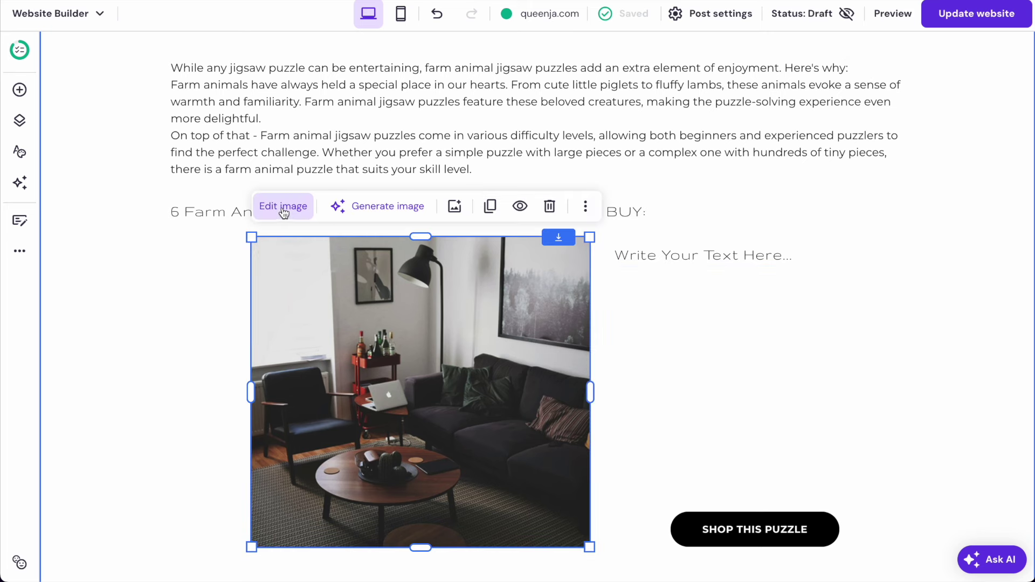
pyautogui.click(220, 289)
pyautogui.click(492, 303)
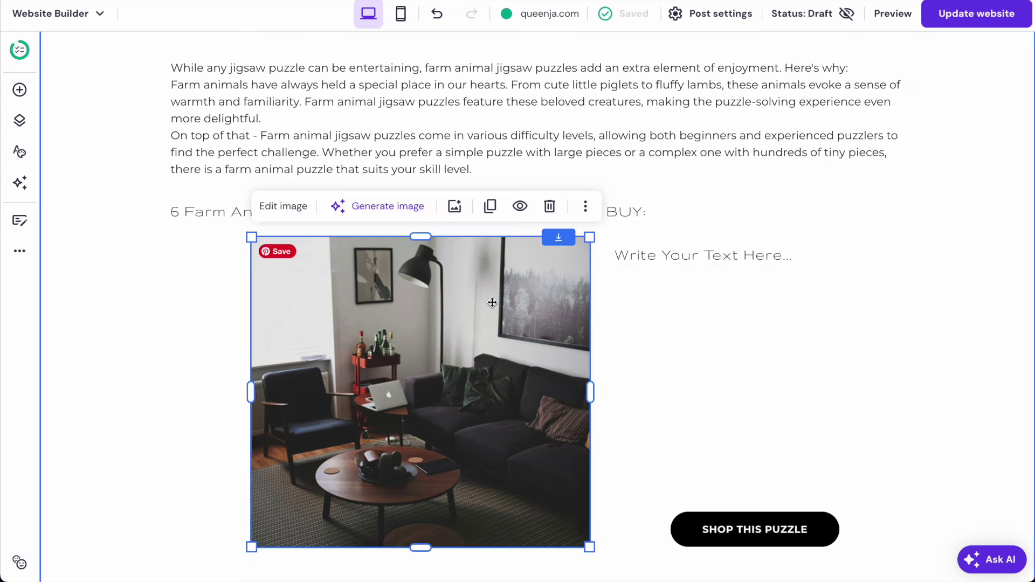
pyautogui.click(284, 206)
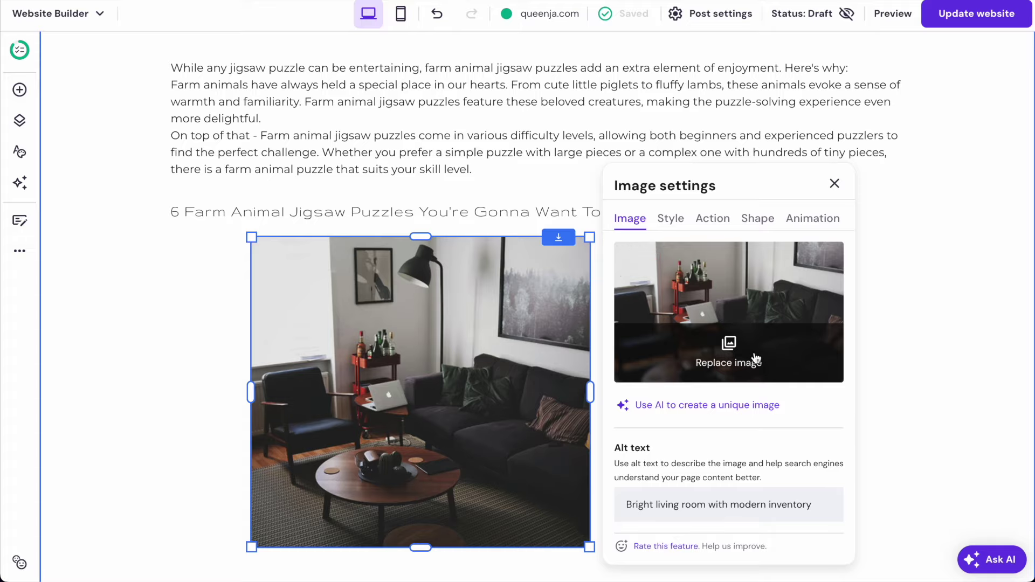
pyautogui.click(756, 358)
# Upload all four puzzle pictures from the "Untitled design (1) 2" folder to the media library.
pyautogui.click(833, 88)
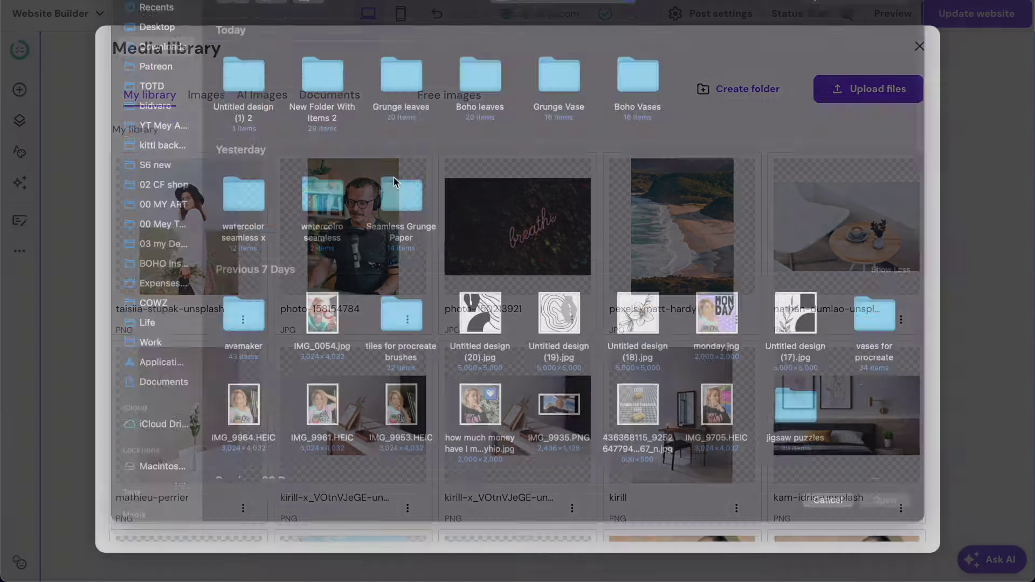
pyautogui.doubleClick(243, 78)
pyautogui.moveTo(665, 185); pyautogui.dragTo(220, 81)
pyautogui.press('Return')
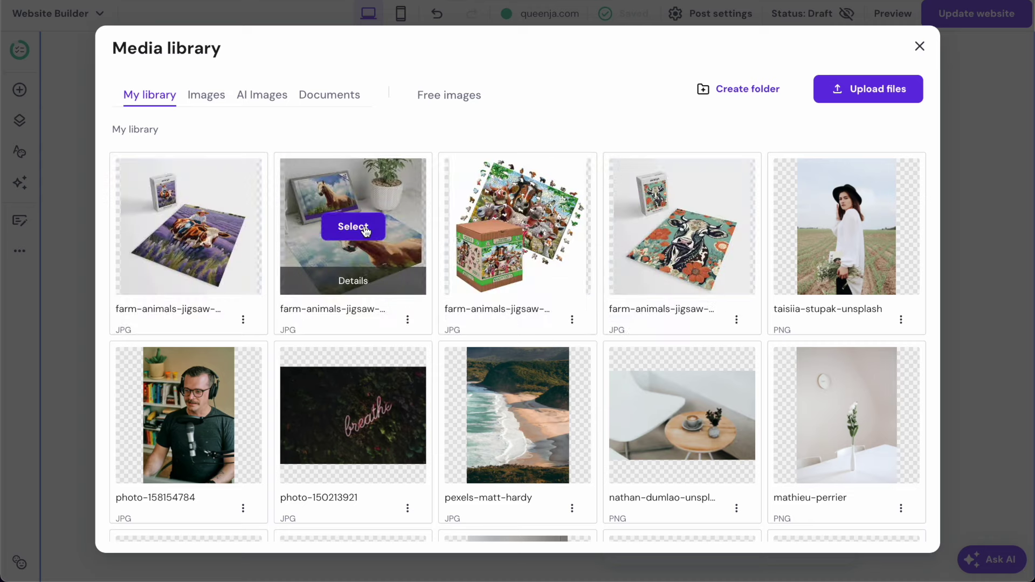
# Replace the living room placeholder image with the brown horse puzzle picture from the media library.
pyautogui.click(365, 231)
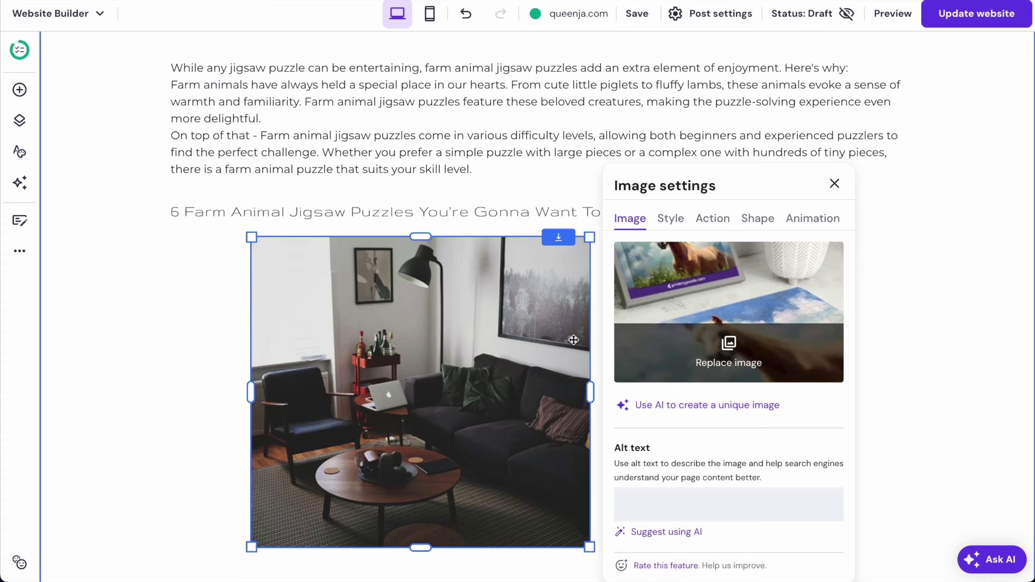
pyautogui.click(930, 276)
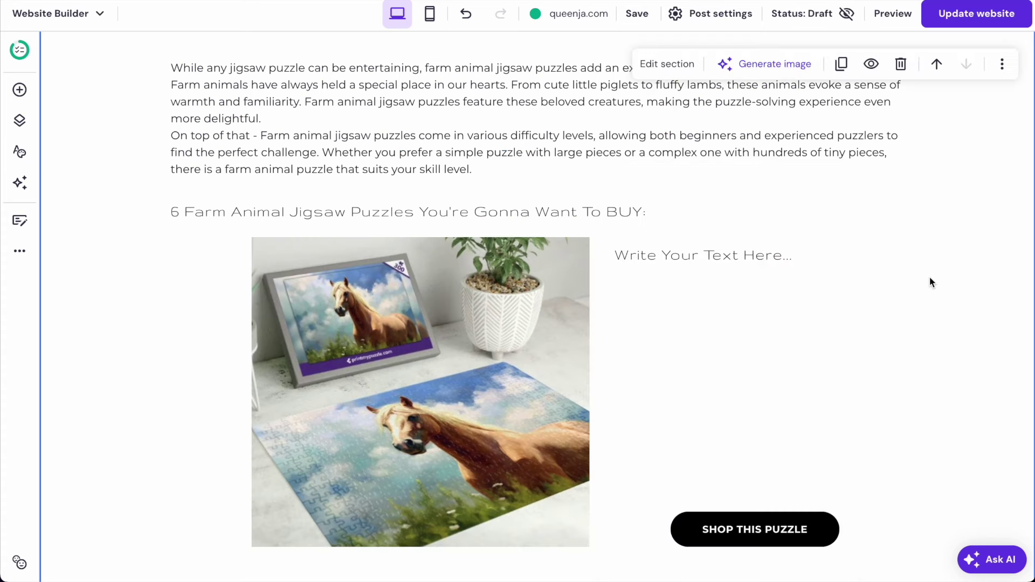
# Replace the "Write Your Text Here..." placeholder beside the horse picture with the heading "300 Piece Horse Jigsaw Puzzle".
pyautogui.doubleClick(684, 258)
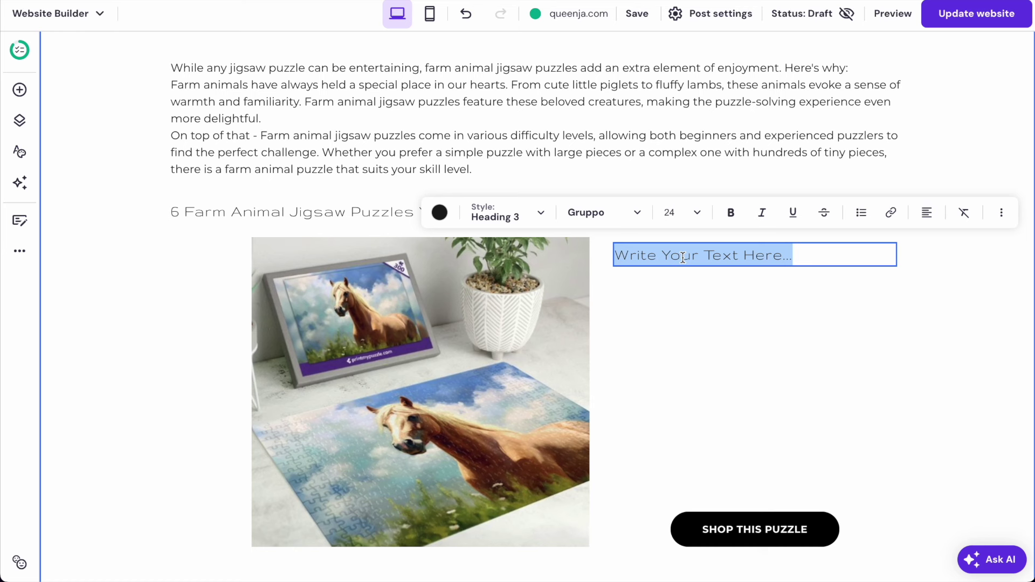
pyautogui.write('300')
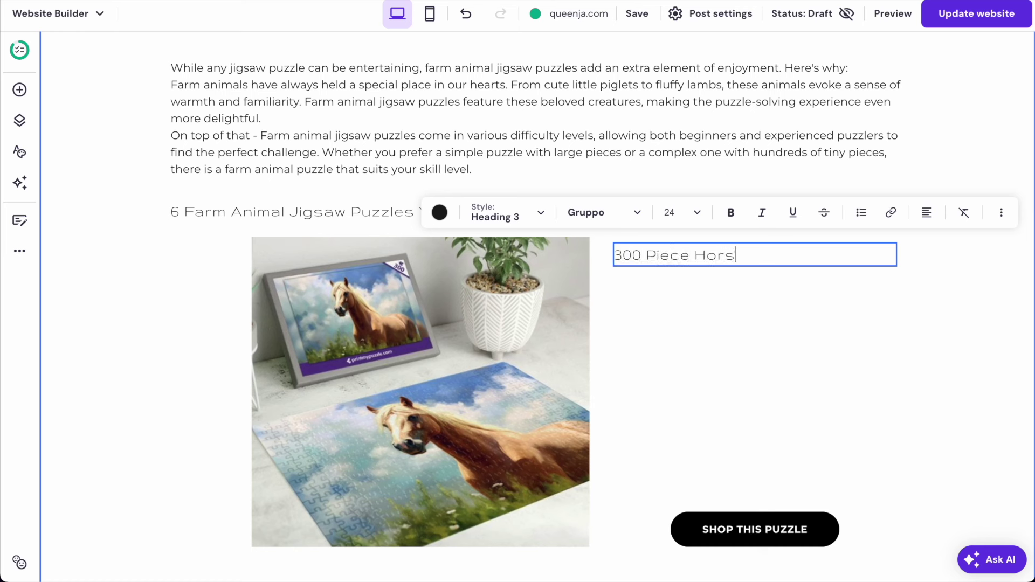
pyautogui.write('Piece Horse Jigsaw Puzzle')
pyautogui.click(742, 328)
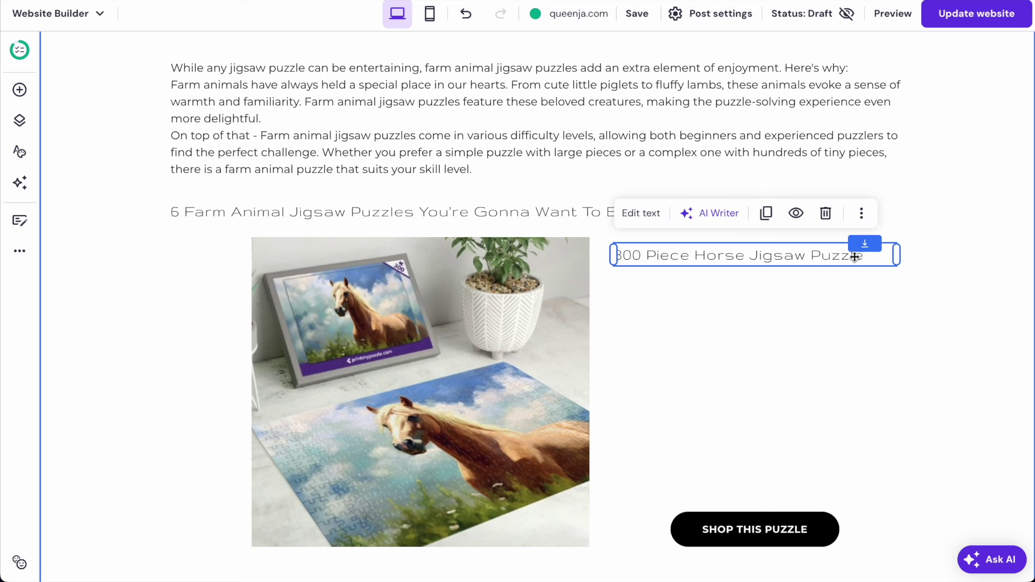
# Add four filler paragraphs under the horse puzzle heading: "jksdfhgkjdfhg", "sdmjgfbhdkjfhg", "dsfg,jnbdfj" and "dsfgjbd".
pyautogui.click(831, 256)
pyautogui.press('Return')
pyautogui.write('jksdfhgkjdfhg')
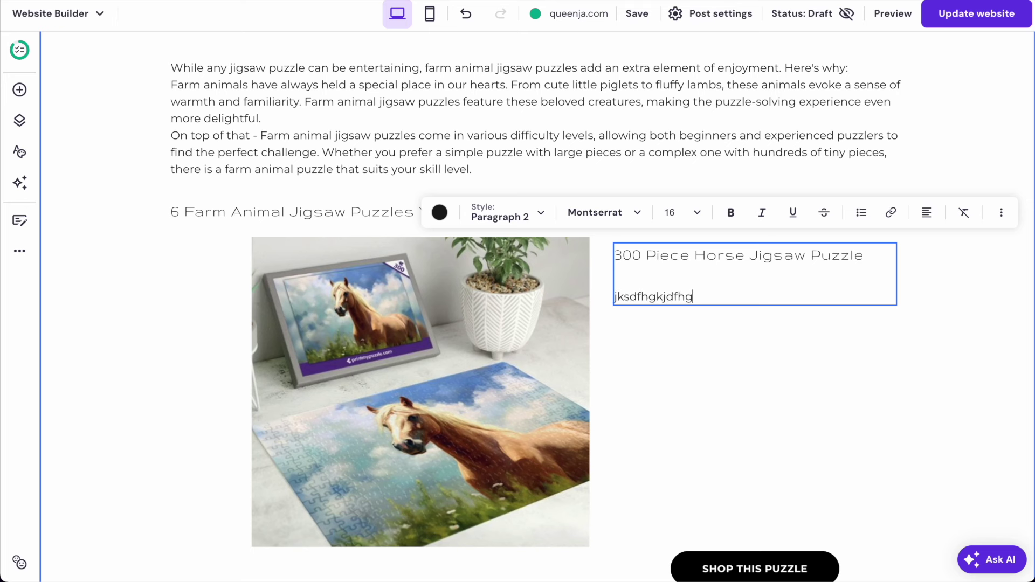
pyautogui.press('Return')
pyautogui.write('sdmjgfbhdkjfhg')
pyautogui.press('Return')
pyautogui.write('dsfg,jnbdfj')
pyautogui.press('Return')
pyautogui.write('dsfgjbd')
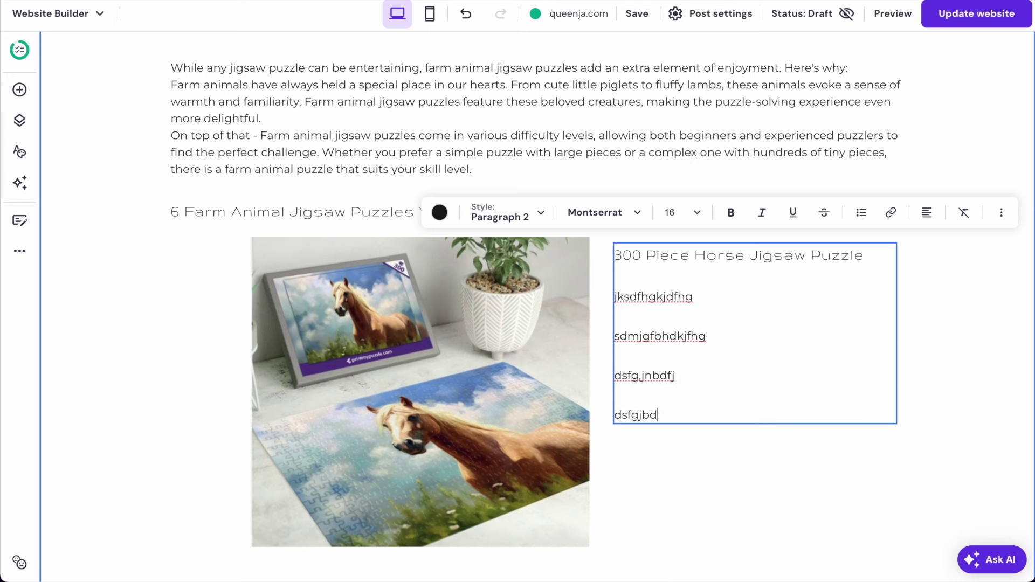
pyautogui.press('Escape')
# Move the SHOP THIS PUZZLE button up under the filler text, level with the horse picture's lower edge.
pyautogui.scroll(-2, 781, 477)
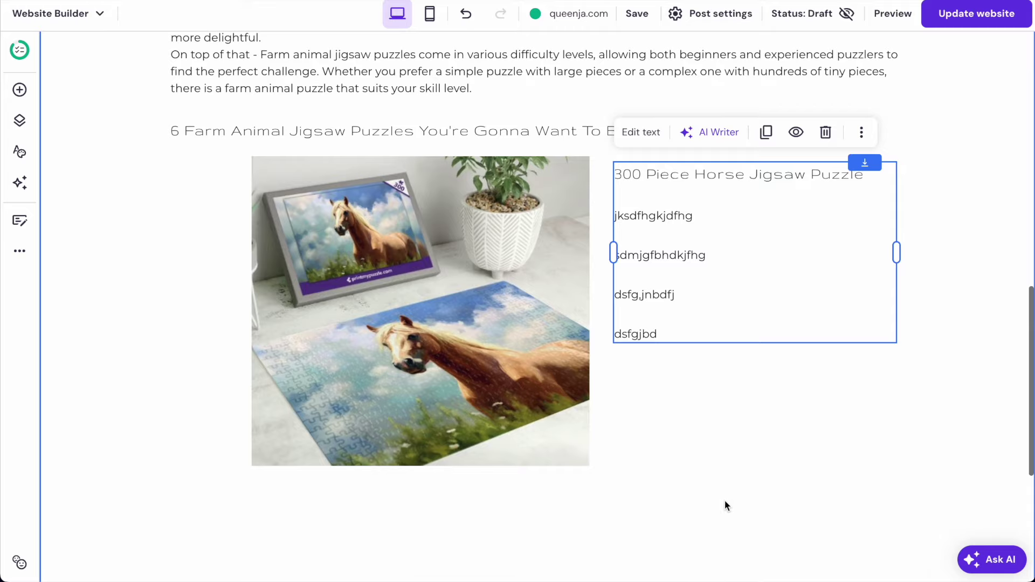
pyautogui.scroll(-2, 725, 506)
pyautogui.moveTo(723, 507); pyautogui.dragTo(757, 349)
pyautogui.scroll(3, 787, 351)
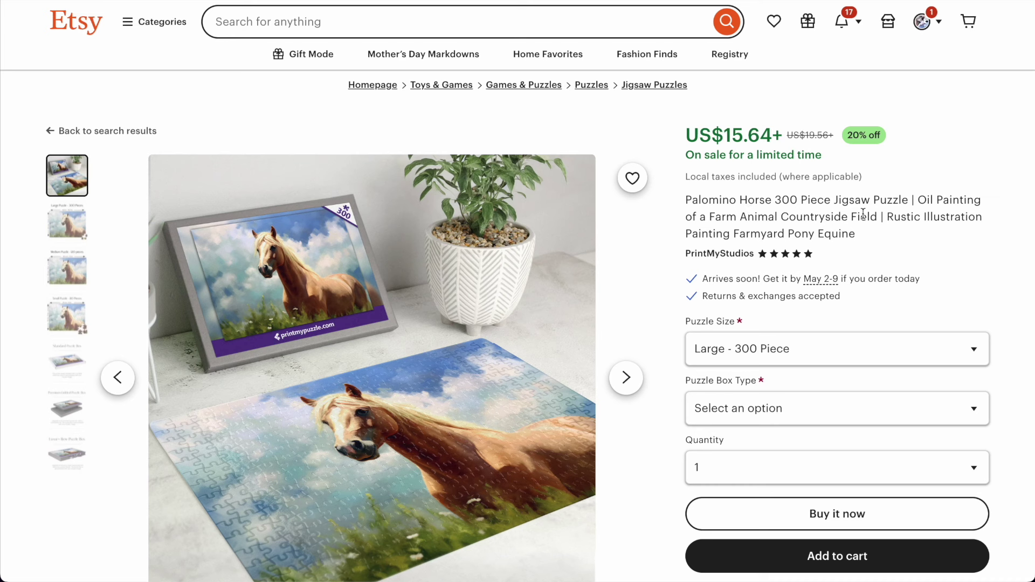
# Look through the Palomino Horse listing on Etsy and copy its web address up to "palomino-horse-300-piece-jigsaw-puzzle", leaving out the query parameters.
pyautogui.scroll(-10, 795, 229)
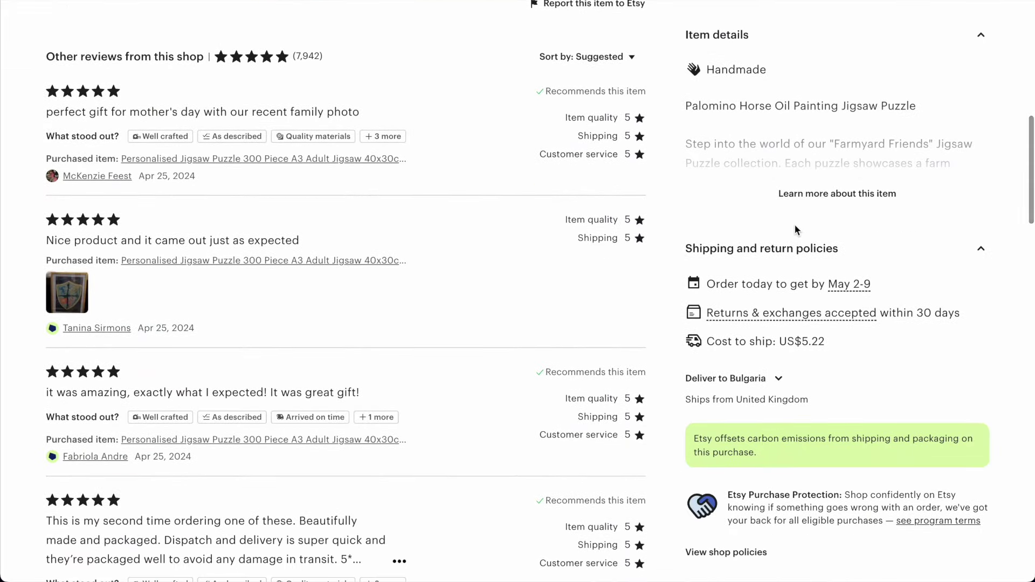
pyautogui.scroll(10, 796, 229)
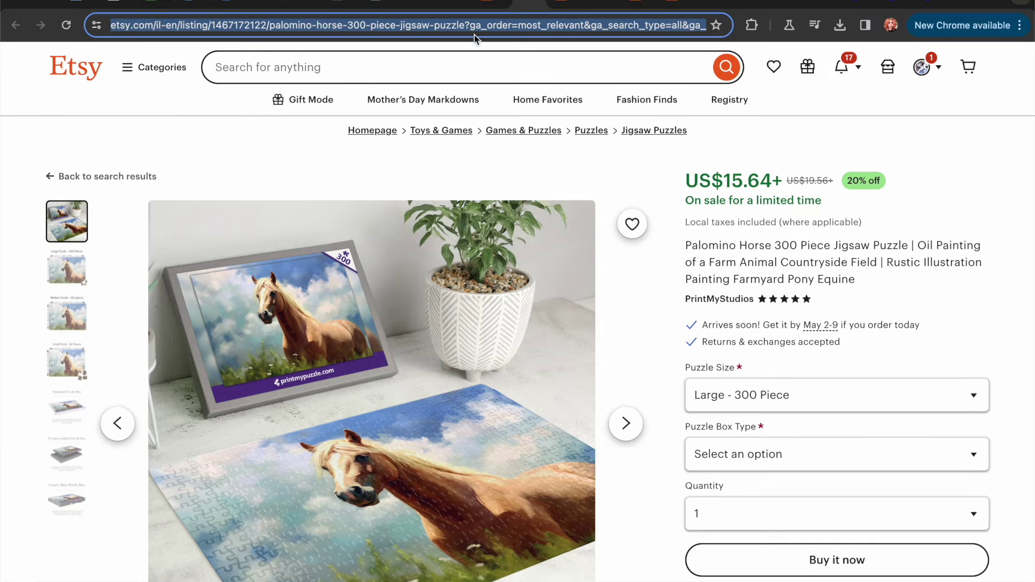
pyautogui.click(173, 27)
pyautogui.click(237, 26)
pyautogui.press('BackSpace')
pyautogui.press('BackSpace')
pyautogui.press('BackSpace')
pyautogui.press('BackSpace')
pyautogui.press('BackSpace')
pyautogui.press('BackSpace')
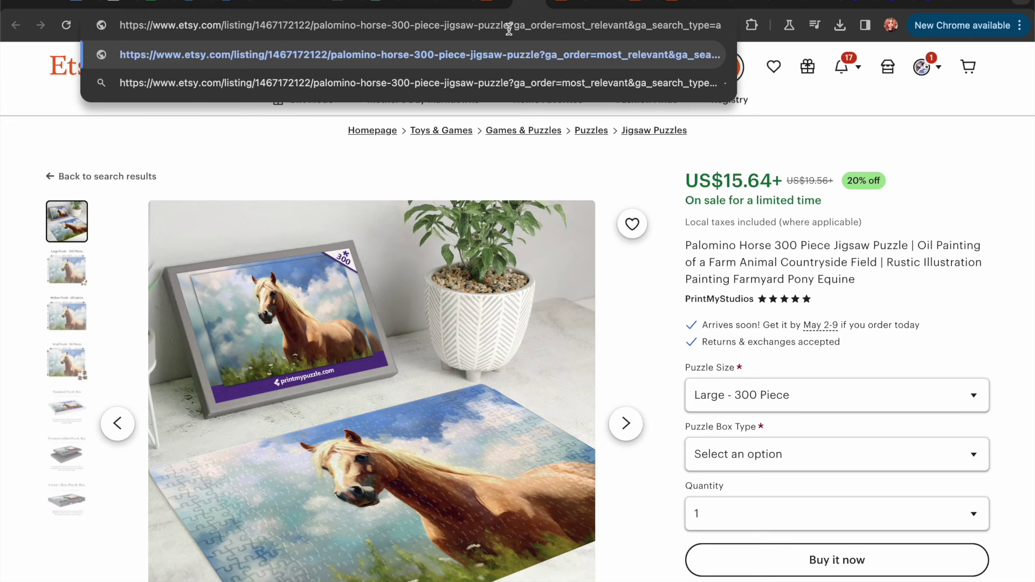
pyautogui.press('shift+super+Left')
pyautogui.press('super+c')
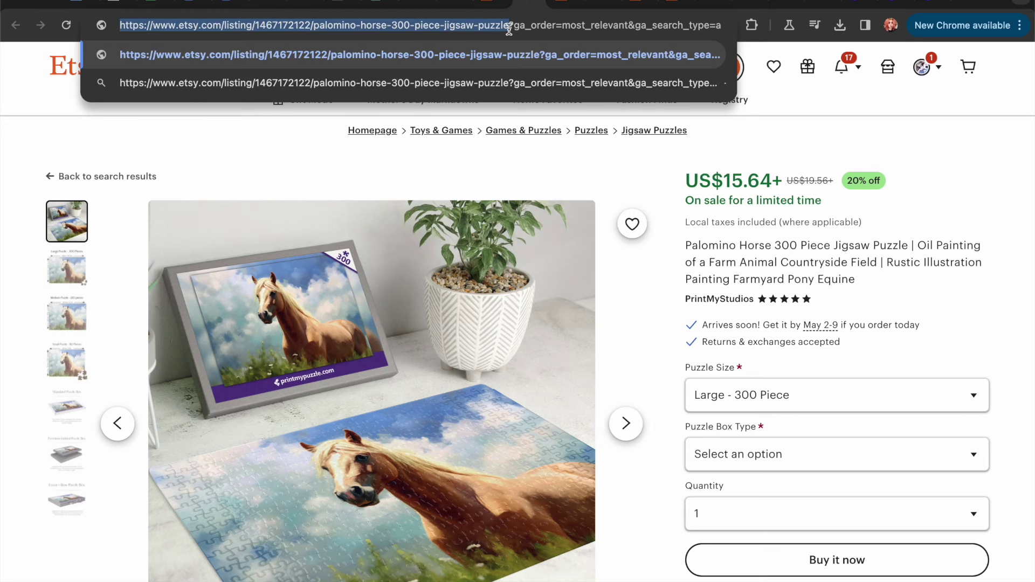
# Switch to Awin's Link Builder, choose the joined advertiser Etsy ROW and paste the copied listing address as the destination URL.
pyautogui.click(267, 4)
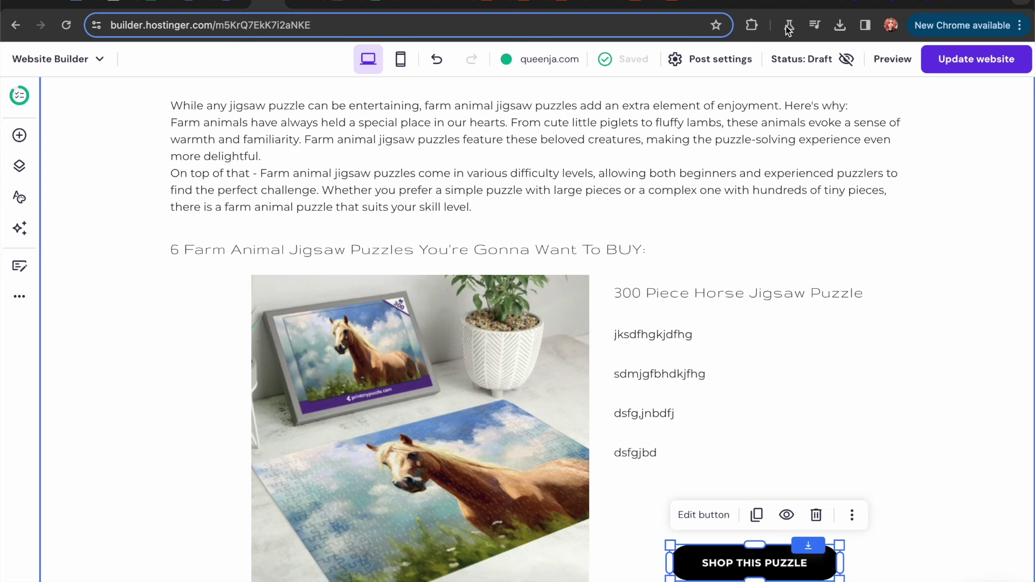
pyautogui.click(781, 3)
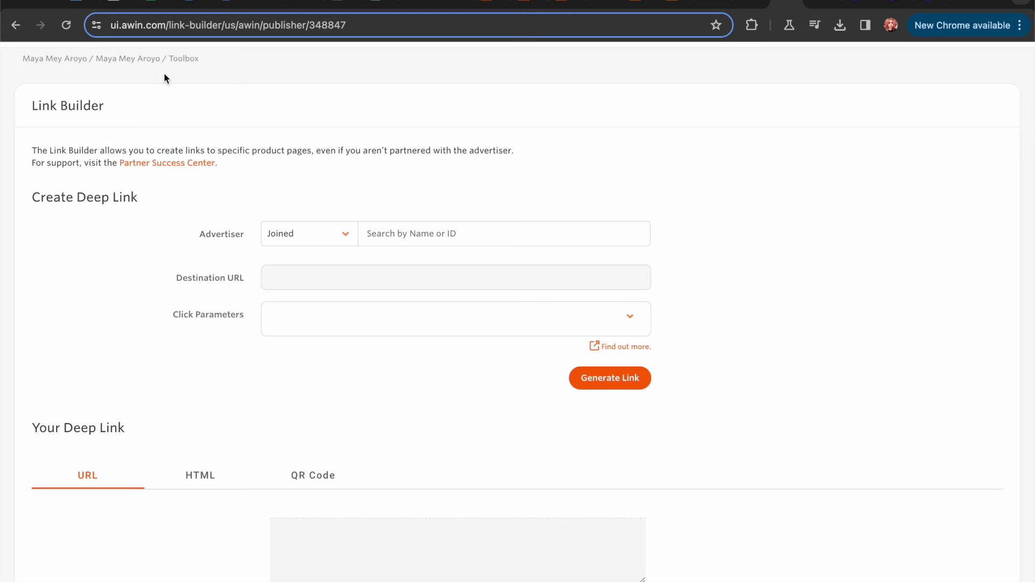
pyautogui.click(316, 238)
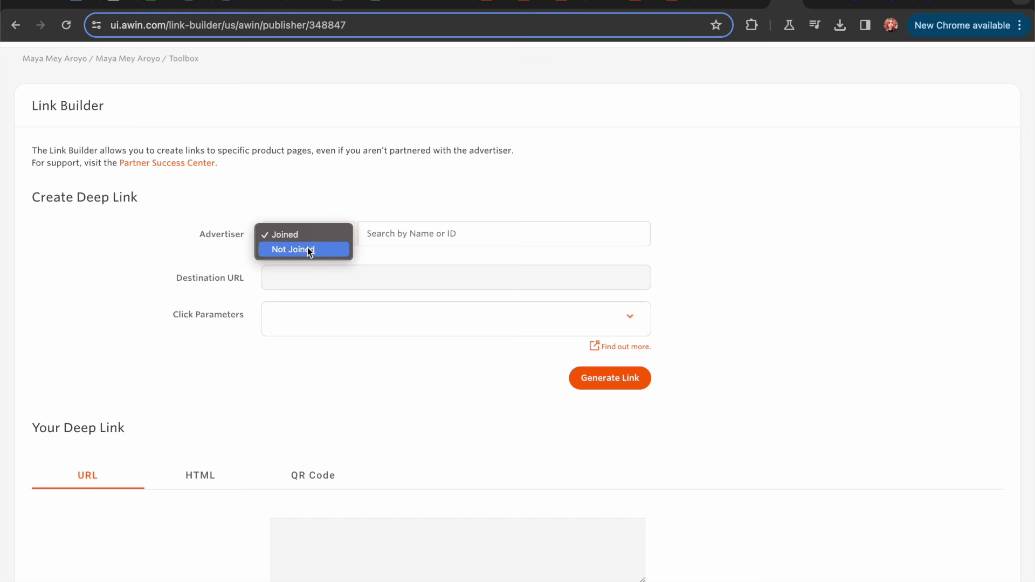
pyautogui.click(313, 233)
pyautogui.click(411, 242)
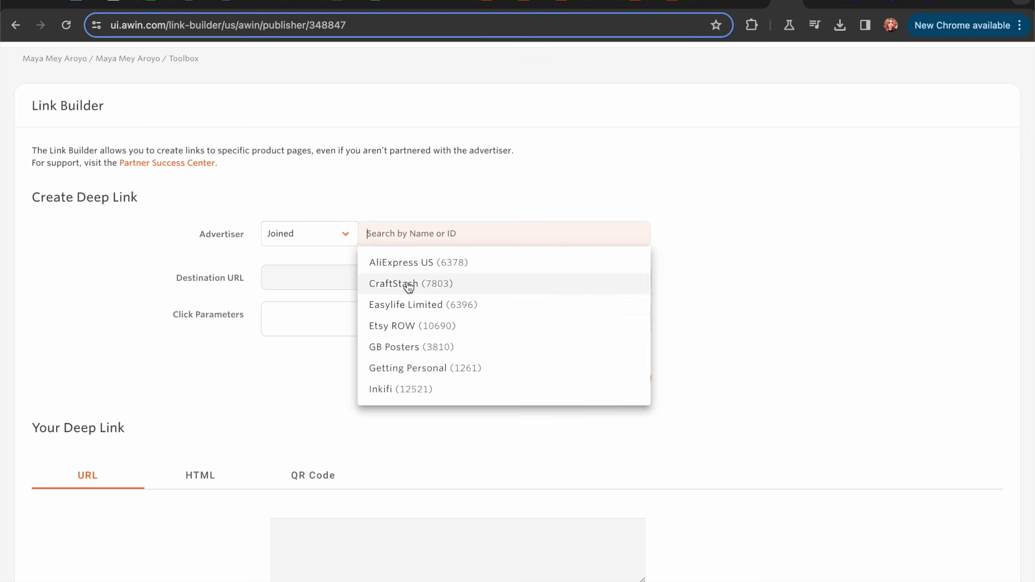
pyautogui.click(407, 326)
pyautogui.click(320, 280)
pyautogui.press('super+v')
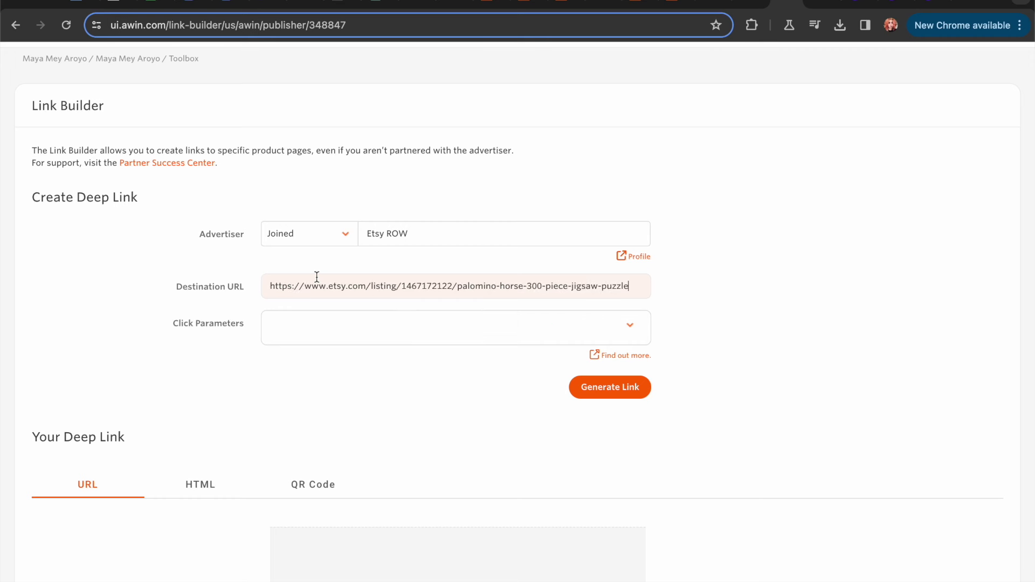
# Add the Click Ref 1 parameter to the deep link and set it to "puzzlehorse".
pyautogui.click(405, 328)
pyautogui.click(343, 355)
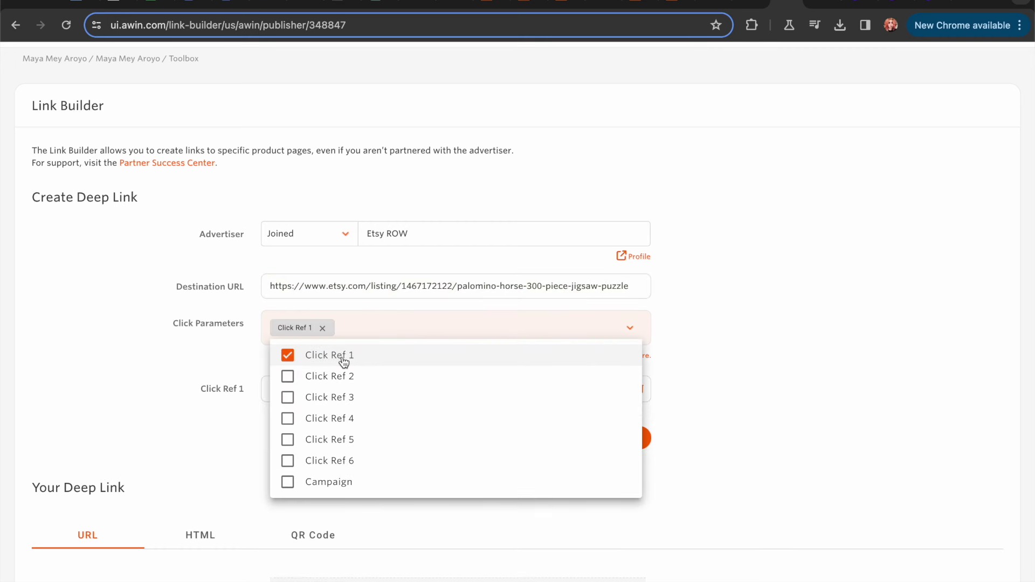
pyautogui.click(210, 384)
pyautogui.click(299, 396)
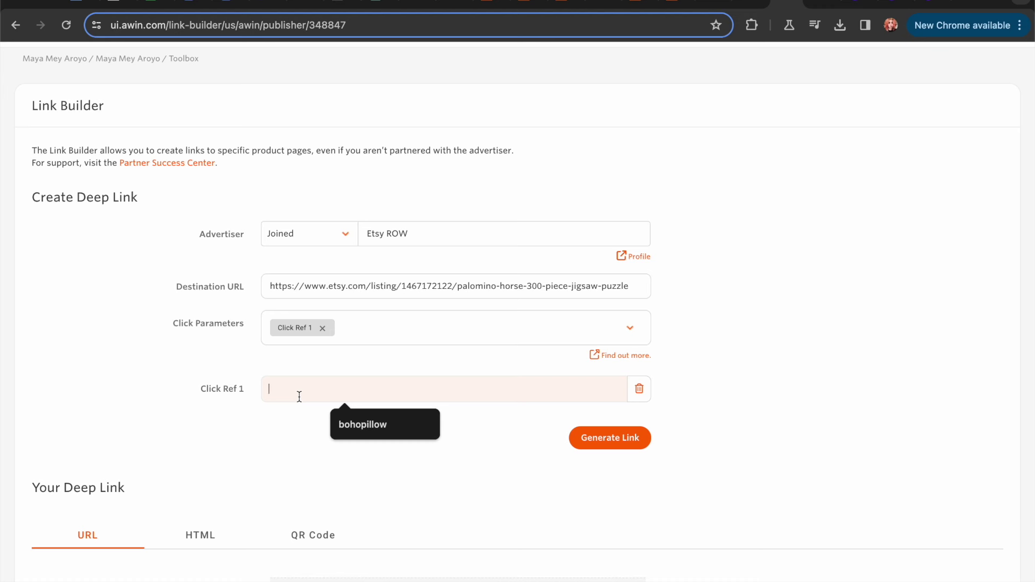
pyautogui.write('puzzlehorse')
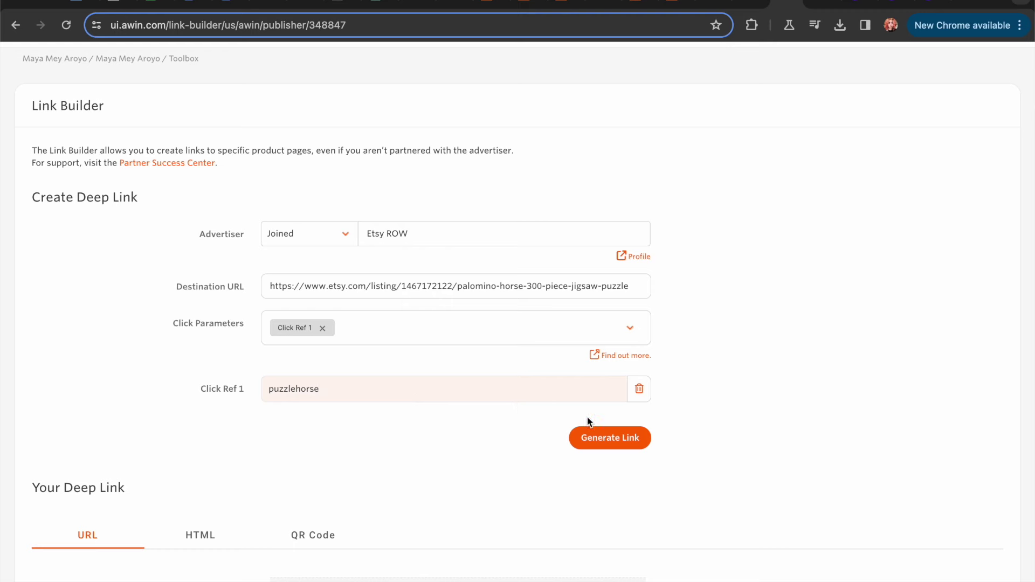
# Generate the Awin deep link for the horse puzzle and select its full URL.
pyautogui.click(606, 439)
pyautogui.scroll(-3, 472, 434)
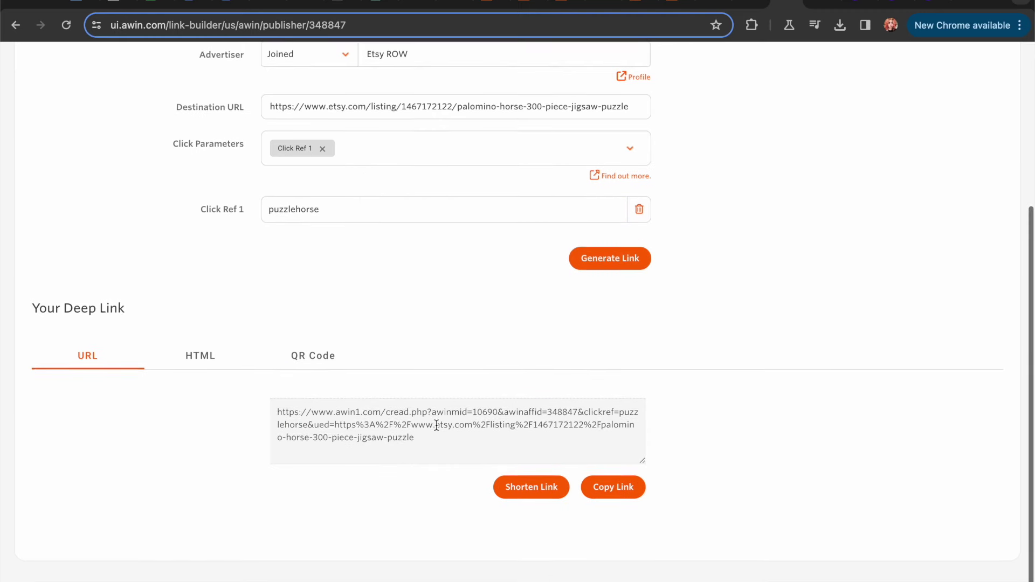
pyautogui.tripleClick(374, 430)
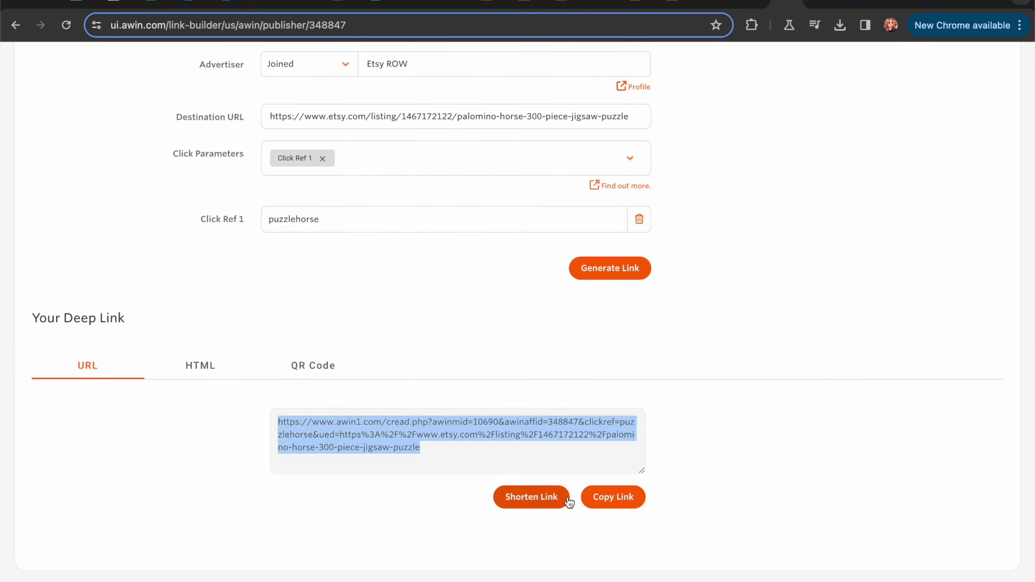
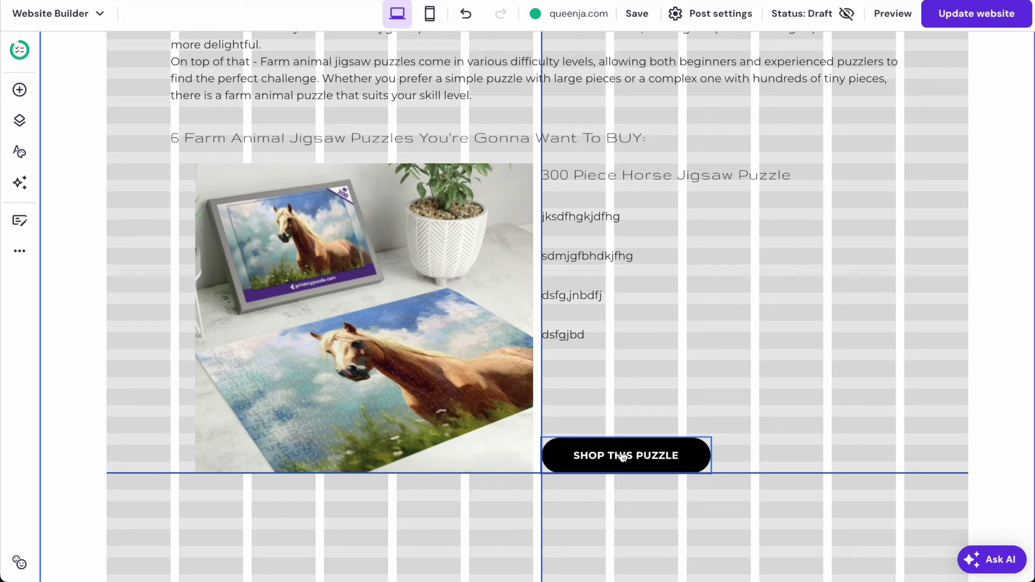
# Select the horse picture, text and shop button together in the website builder, try duplicating their section, and undo the duplication.
pyautogui.click(885, 265)
pyautogui.click(667, 456)
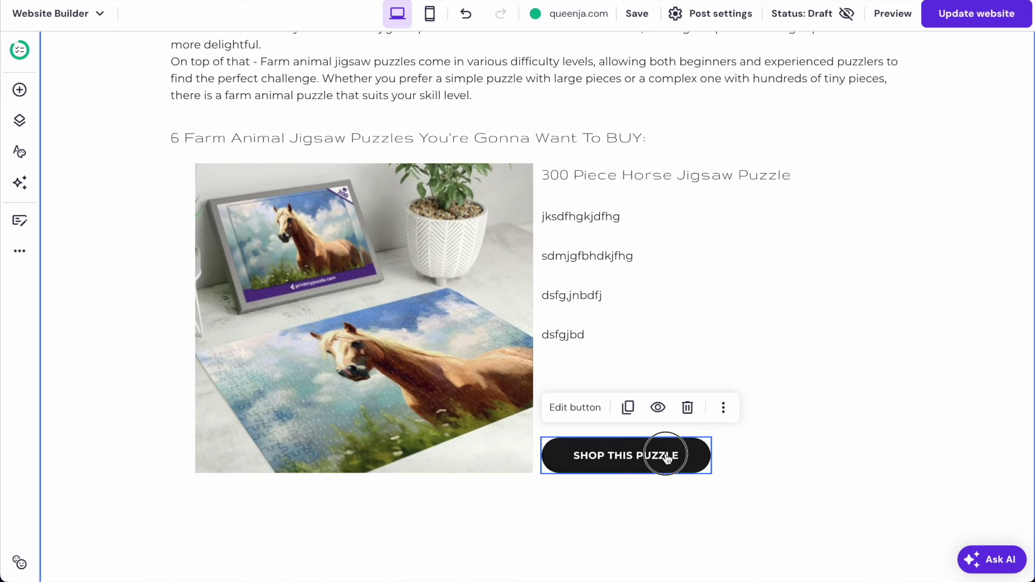
pyautogui.click(577, 248)
pyautogui.click(845, 482)
pyautogui.moveTo(864, 500); pyautogui.dragTo(360, 261)
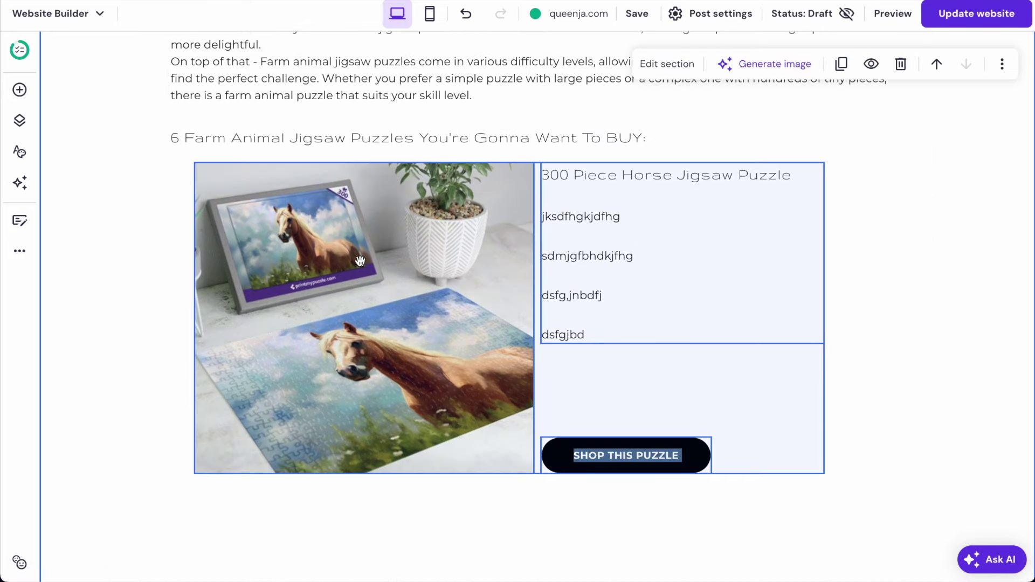
pyautogui.click(844, 63)
pyautogui.scroll(-6, 660, 251)
pyautogui.scroll(7, 660, 251)
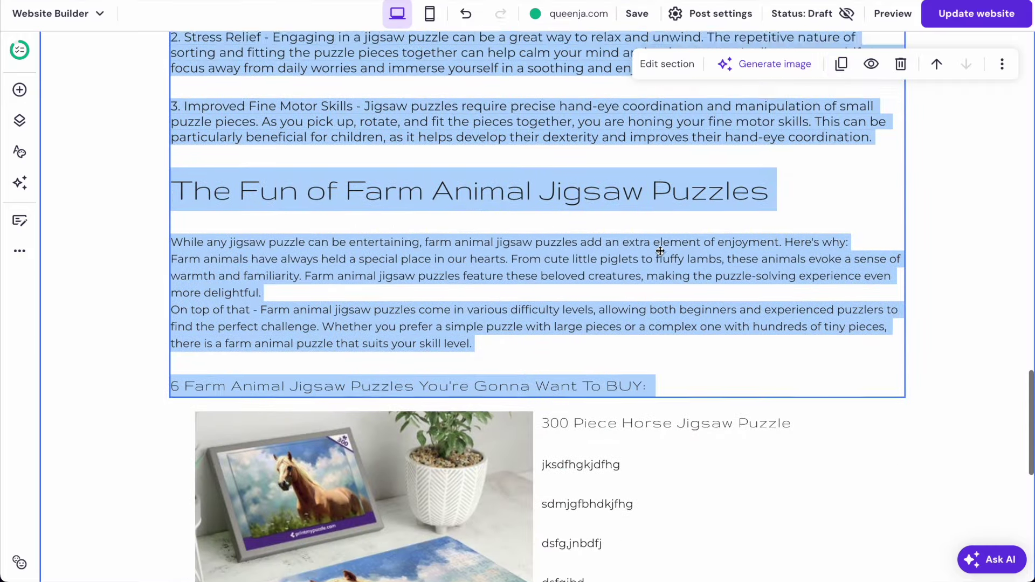
pyautogui.scroll(1, 660, 251)
pyautogui.click(516, 194)
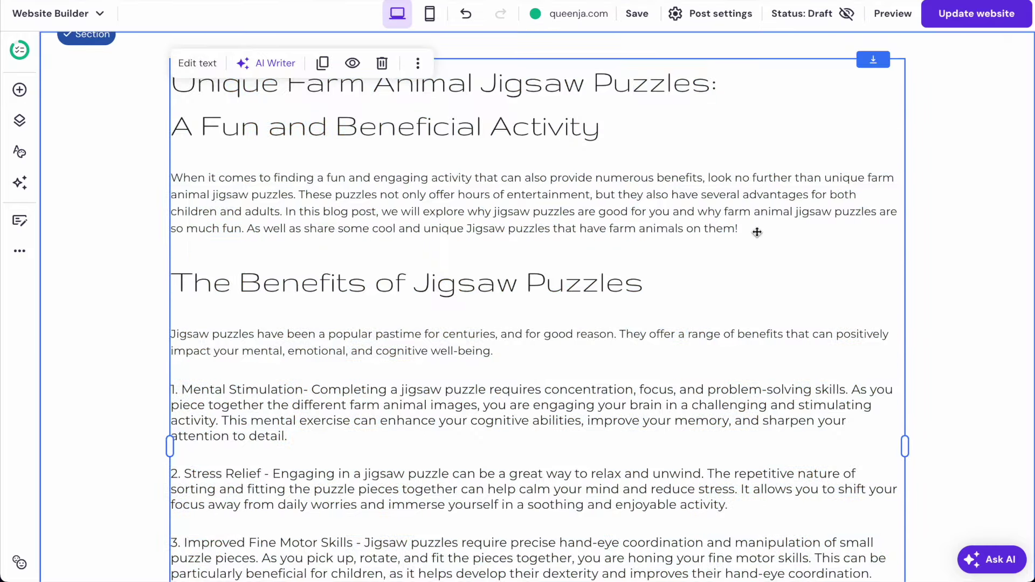
pyautogui.press('super+z')
pyautogui.scroll(5, 624, 326)
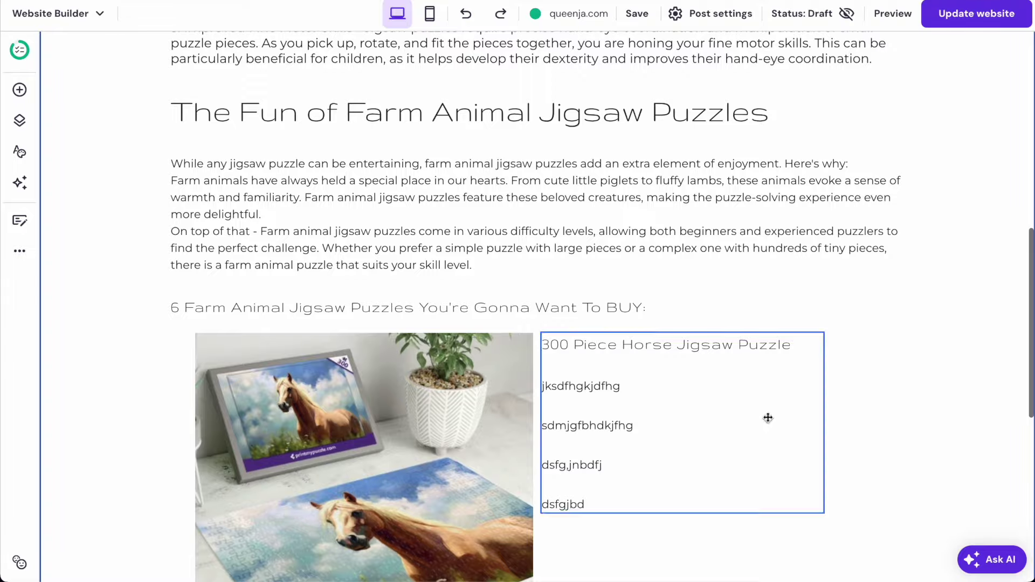
# Duplicate the blog section with the horse puzzle and delete the long article text block from the copy.
pyautogui.scroll(-3, 798, 453)
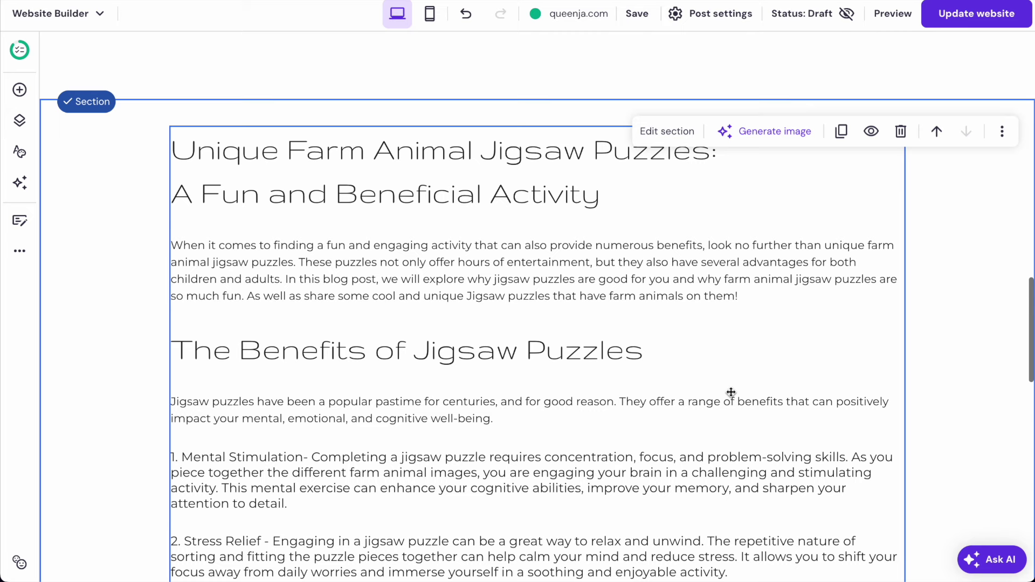
pyautogui.scroll(3, 731, 392)
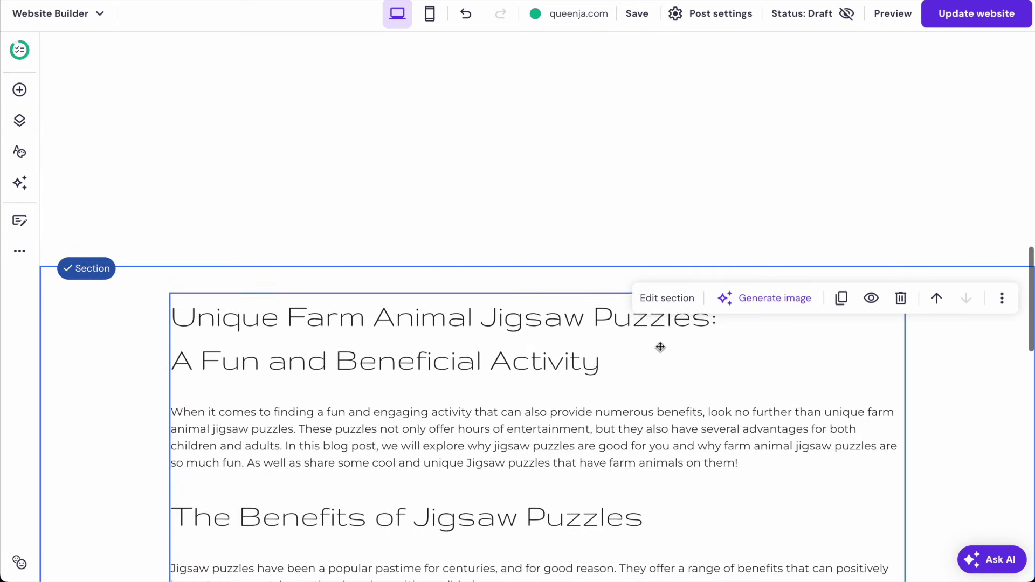
pyautogui.click(520, 362)
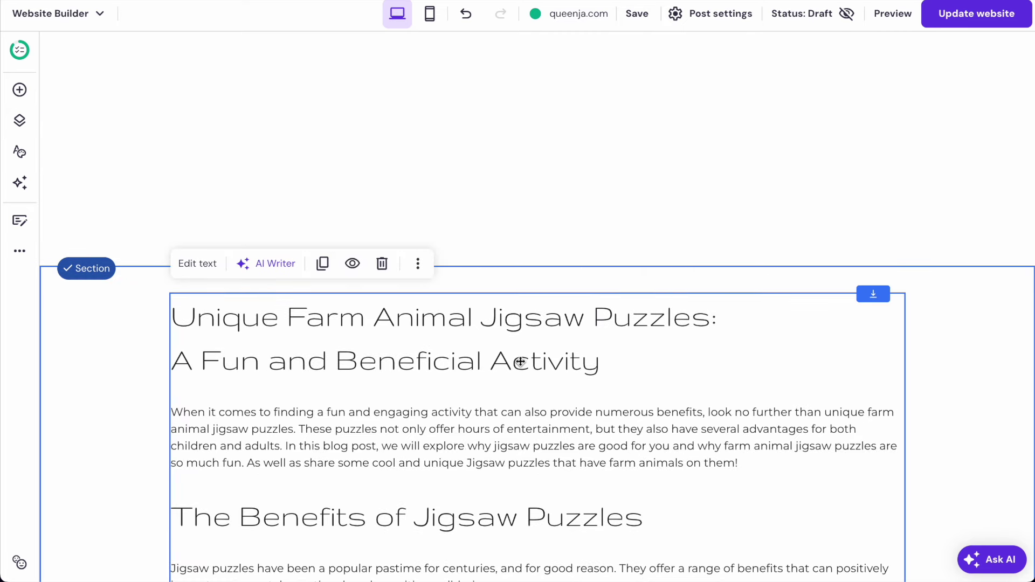
pyautogui.click(383, 263)
# Shorten the original section so that its lower edge sits just below the horse picture and shop button.
pyautogui.scroll(-5, 574, 364)
pyautogui.scroll(-3, 574, 366)
pyautogui.scroll(6, 575, 366)
pyautogui.scroll(4, 560, 404)
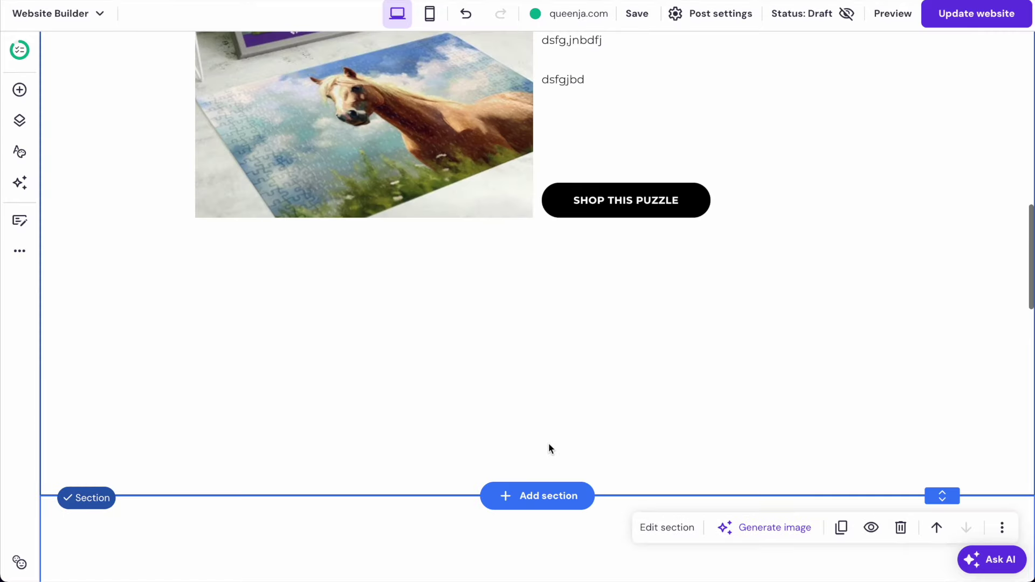
pyautogui.click(545, 312)
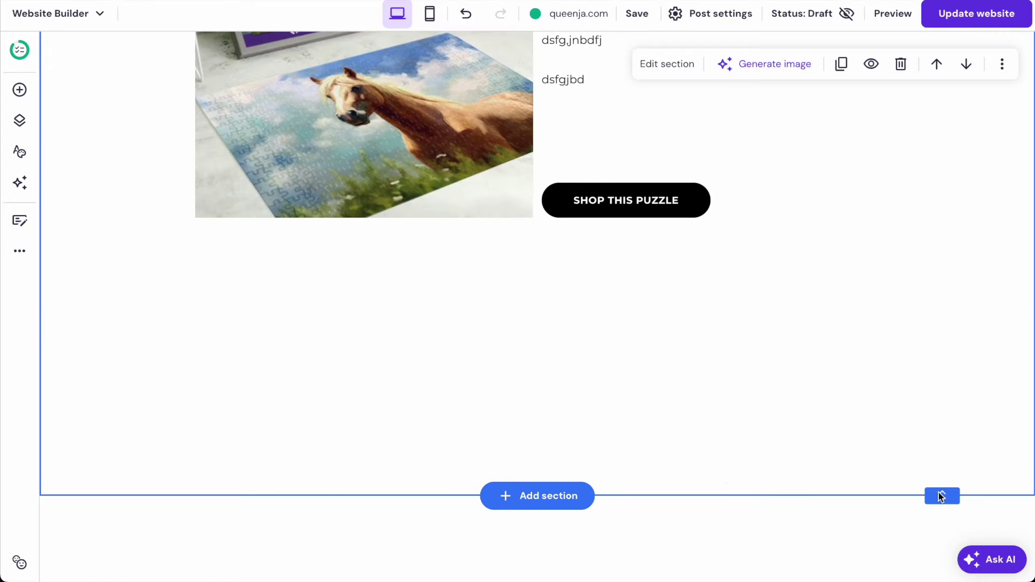
pyautogui.moveTo(940, 496); pyautogui.dragTo(936, 239)
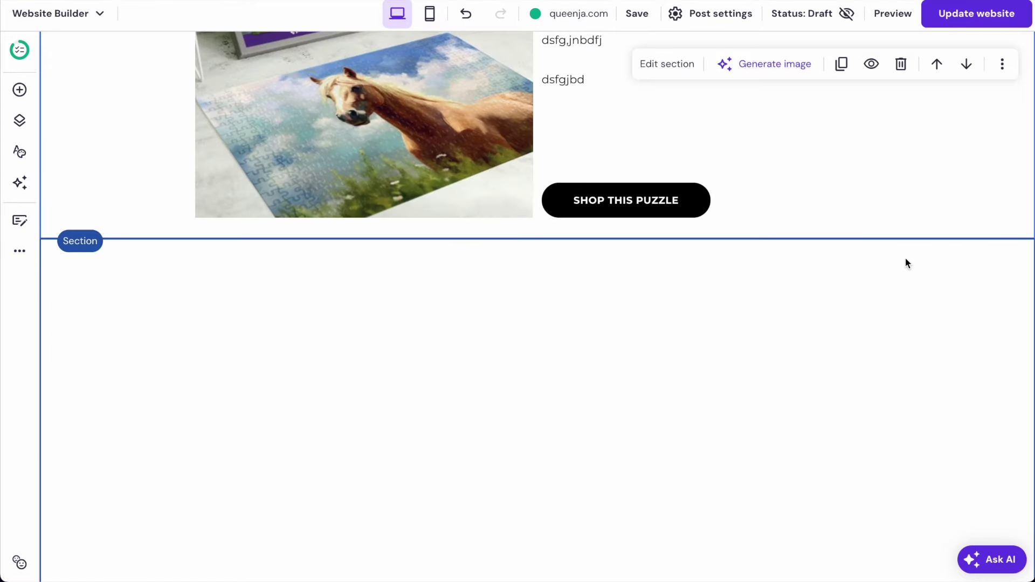
# Move the horse picture, text and shop button together up to the top edge of the duplicated section.
pyautogui.scroll(-15, 681, 394)
pyautogui.click(779, 534)
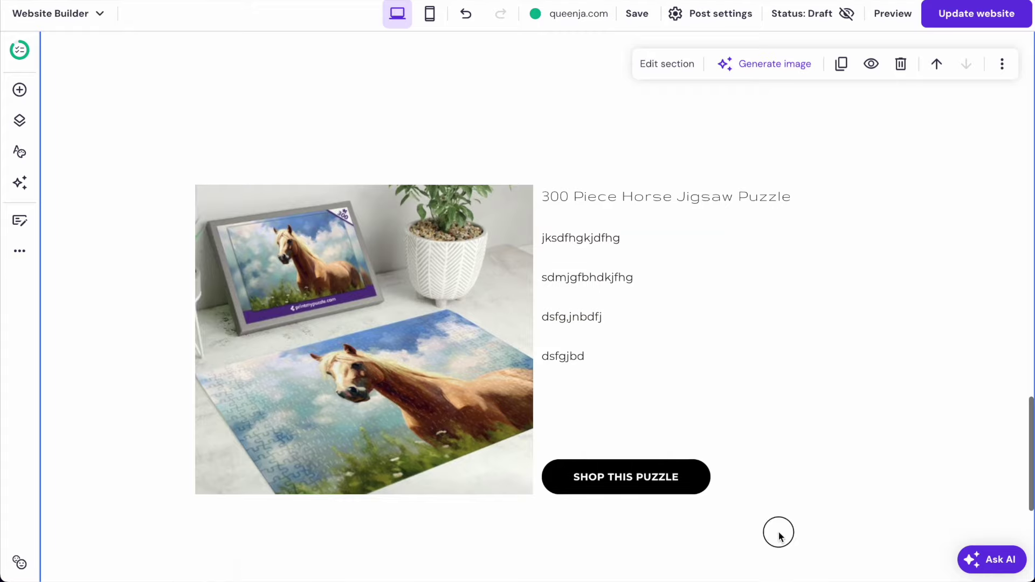
pyautogui.scroll(5, 370, 225)
pyautogui.moveTo(402, 538); pyautogui.dragTo(411, 123)
pyautogui.moveTo(446, 381); pyautogui.dragTo(446, 201)
pyautogui.scroll(5, 445, 201)
pyautogui.moveTo(463, 475); pyautogui.dragTo(448, 321)
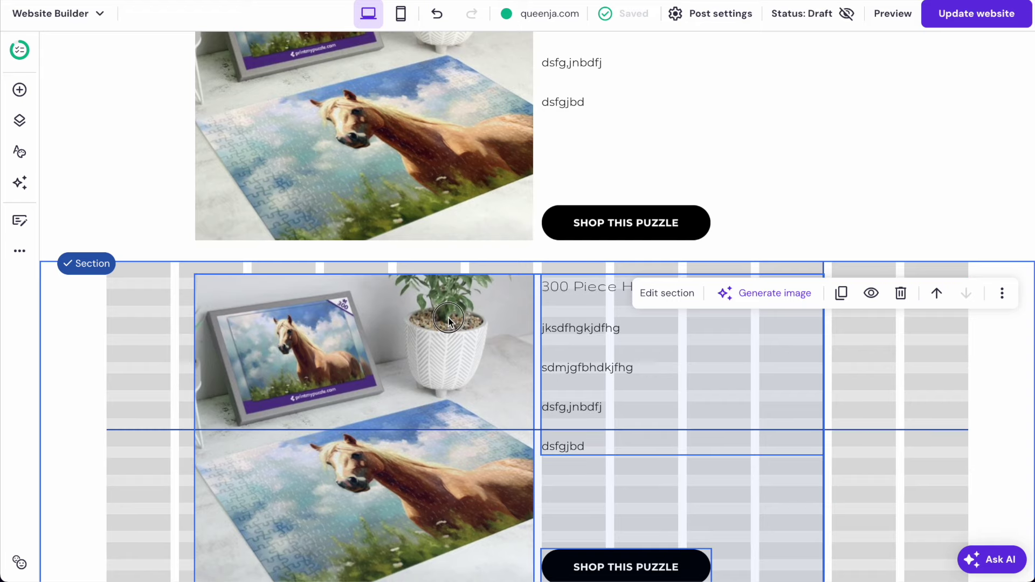
pyautogui.click(801, 379)
pyautogui.click(881, 372)
# Shorten the duplicated horse section so that its lower edge sits a little below the picture and shop button.
pyautogui.scroll(10, 537, 263)
pyautogui.scroll(-15, 619, 308)
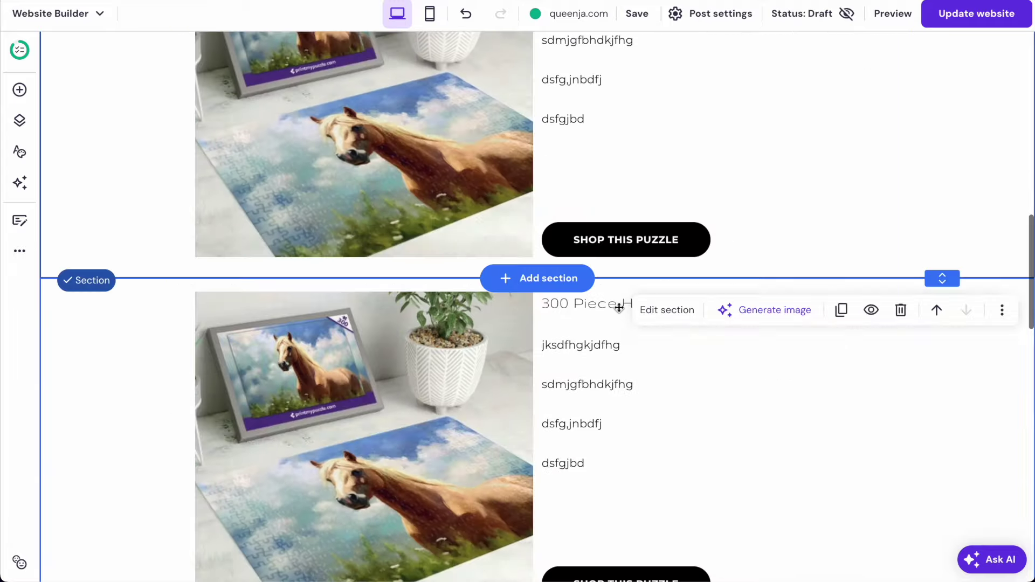
pyautogui.scroll(-10, 574, 419)
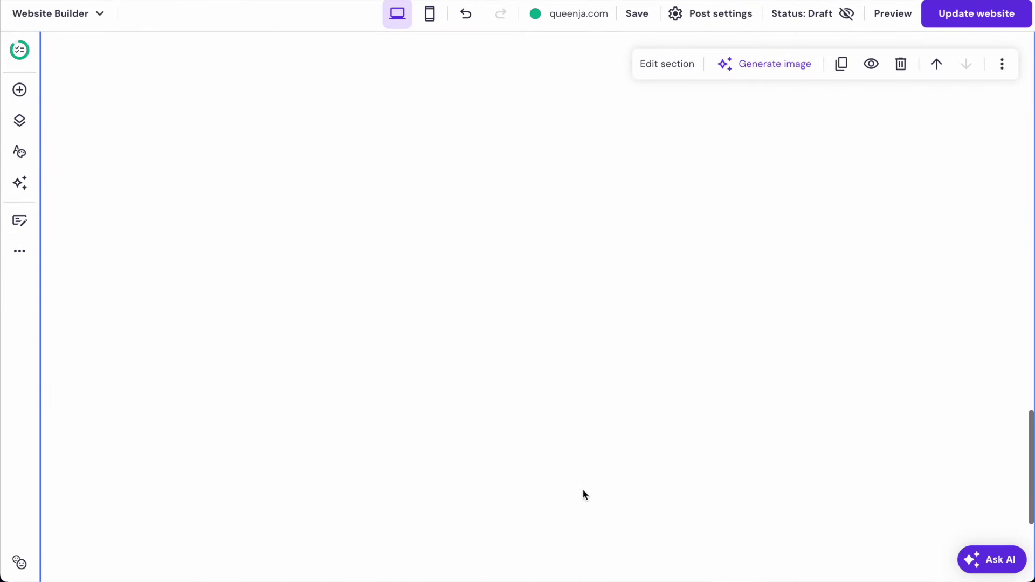
pyautogui.click(899, 144)
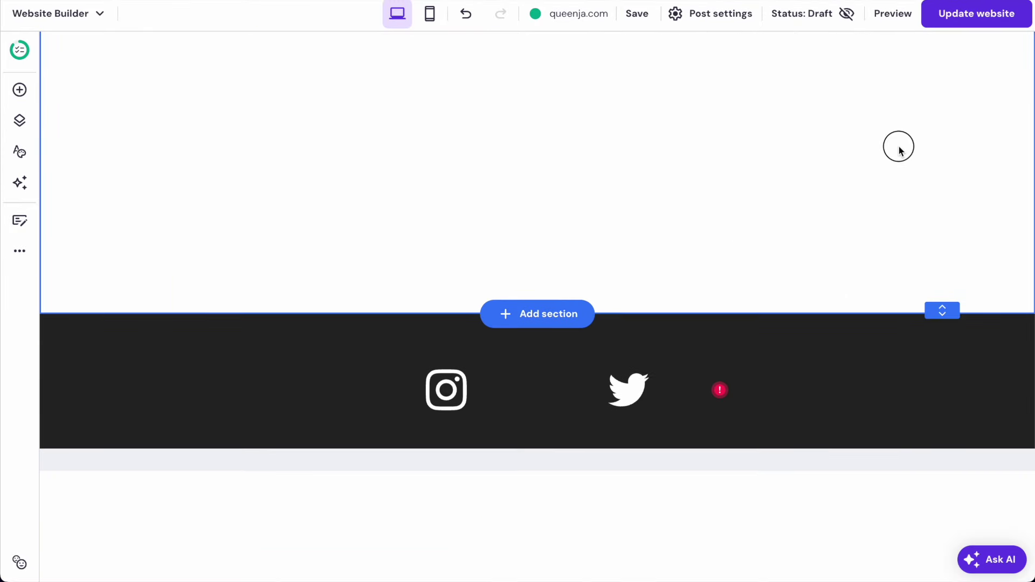
pyautogui.scroll(-3, 952, 492)
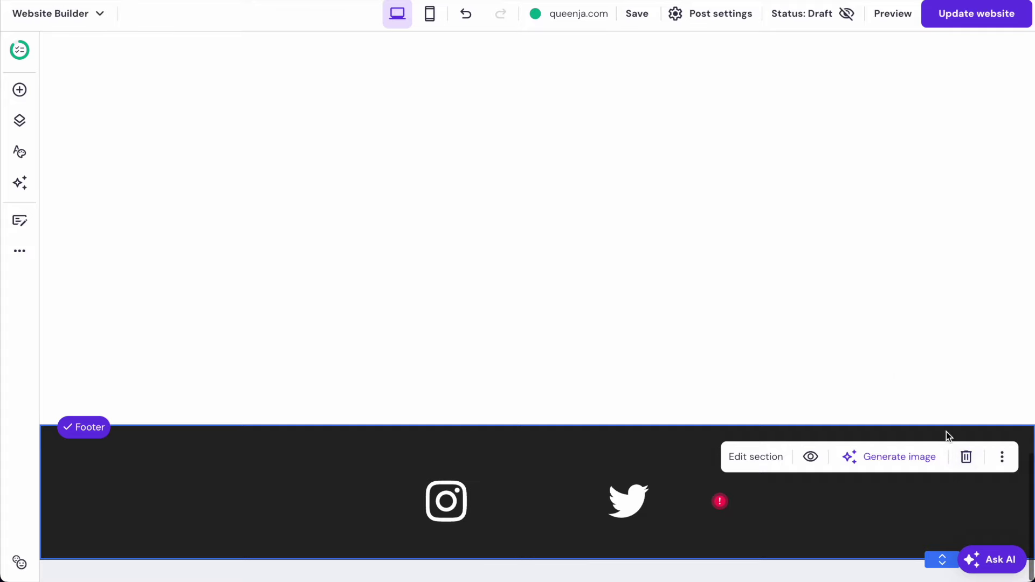
pyautogui.moveTo(946, 423); pyautogui.dragTo(936, 64)
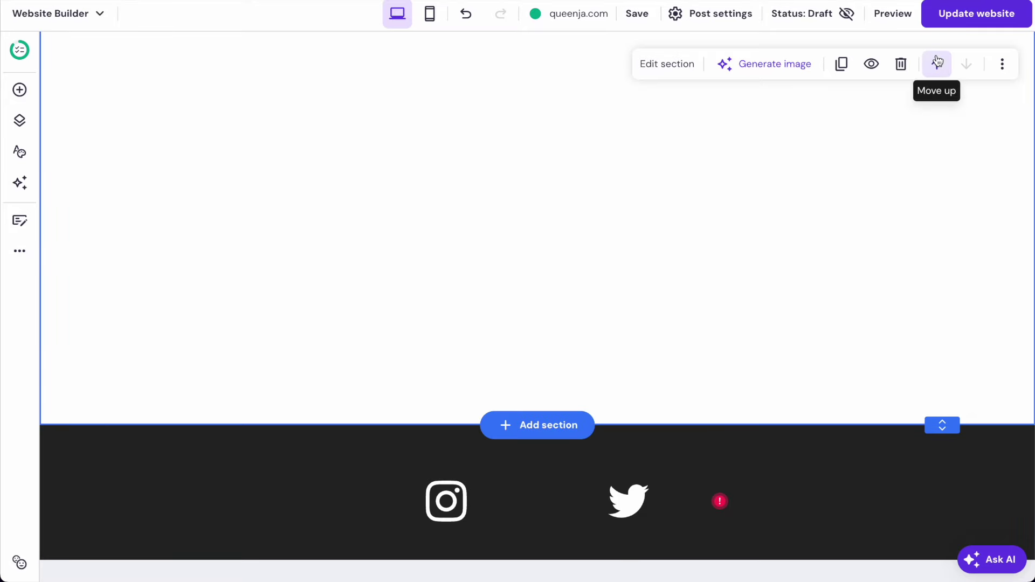
pyautogui.moveTo(946, 425); pyautogui.dragTo(935, 99)
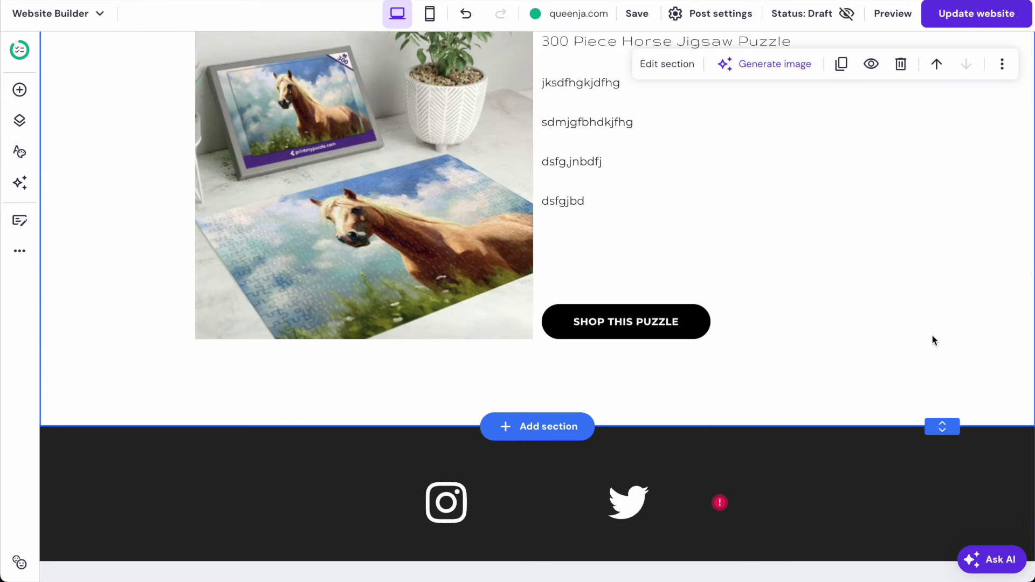
pyautogui.moveTo(941, 414); pyautogui.dragTo(940, 404)
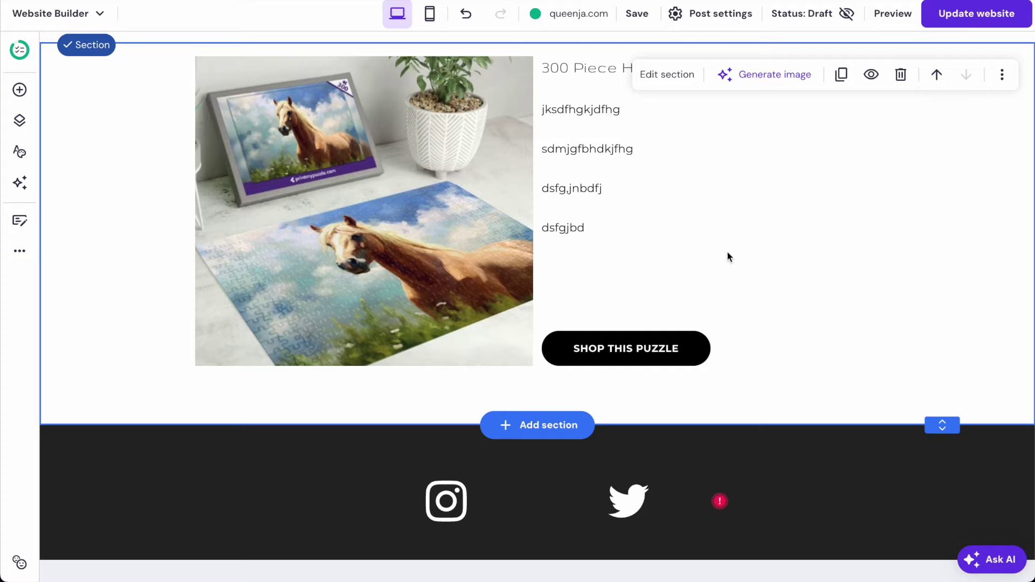
# Duplicate the shortened horse puzzle section to add another product section to the post.
pyautogui.scroll(3, 730, 257)
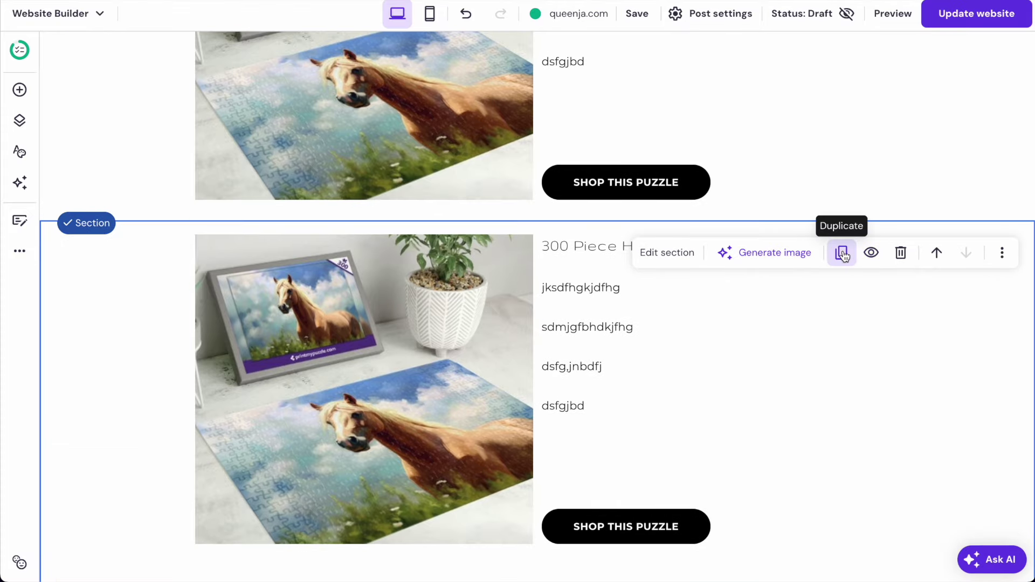
pyautogui.scroll(-2, 808, 281)
pyautogui.click(842, 130)
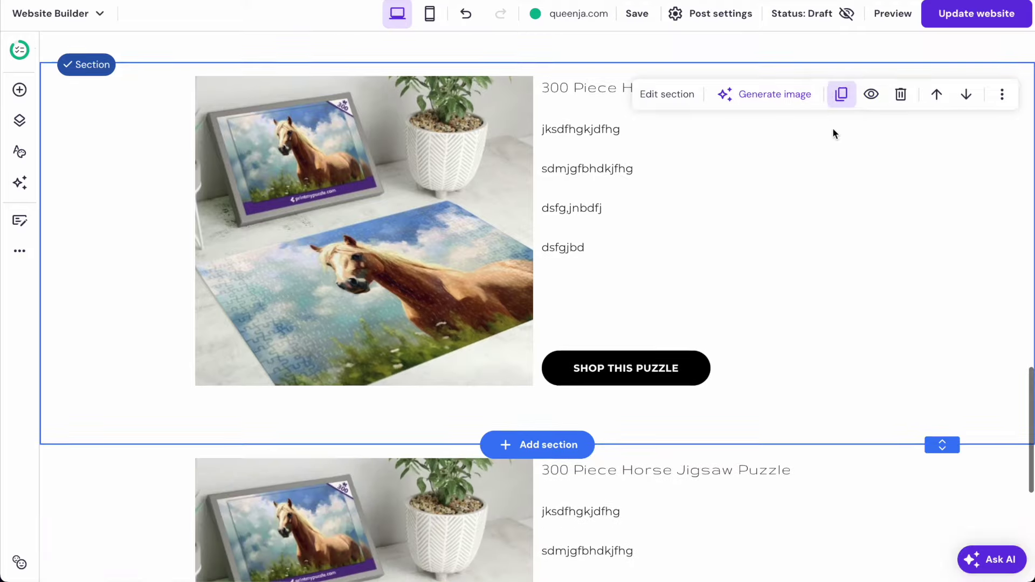
pyautogui.scroll(15, 790, 348)
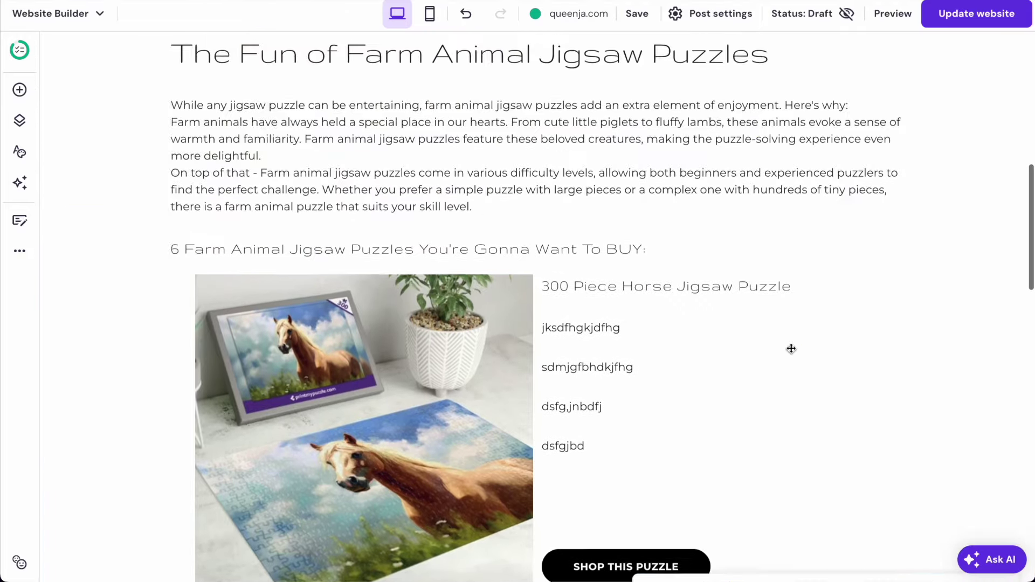
pyautogui.scroll(1, 790, 349)
# Replace the horse picture in the second product section with the media library picture of the woman riding a cow in lavender.
pyautogui.scroll(-8, 790, 349)
pyautogui.click(341, 281)
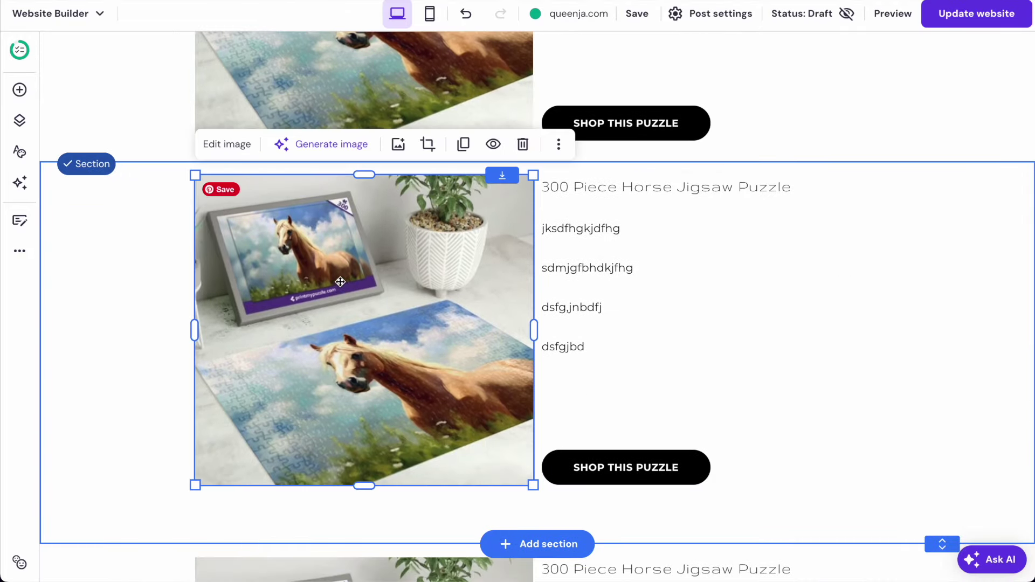
pyautogui.click(226, 144)
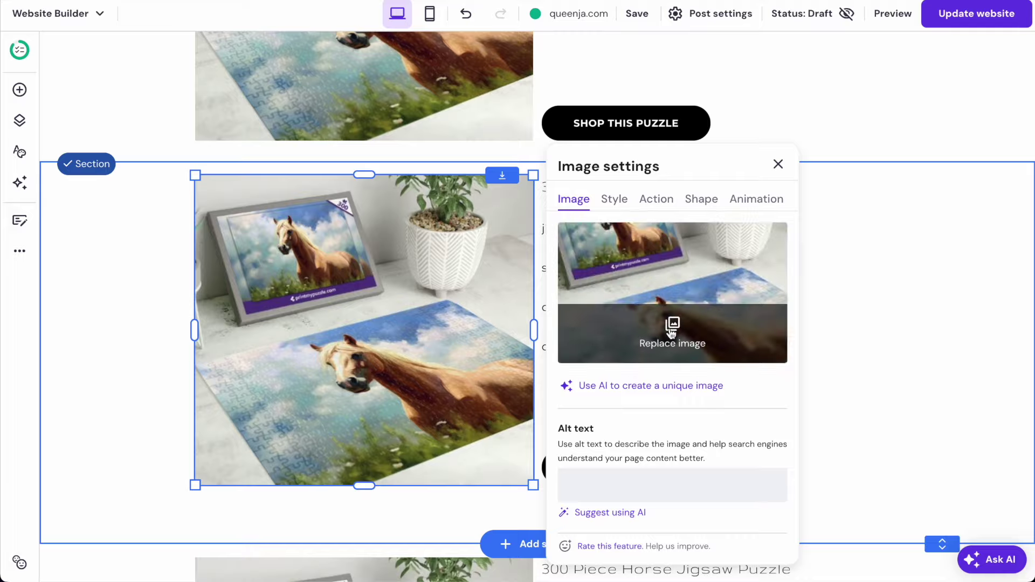
pyautogui.click(672, 332)
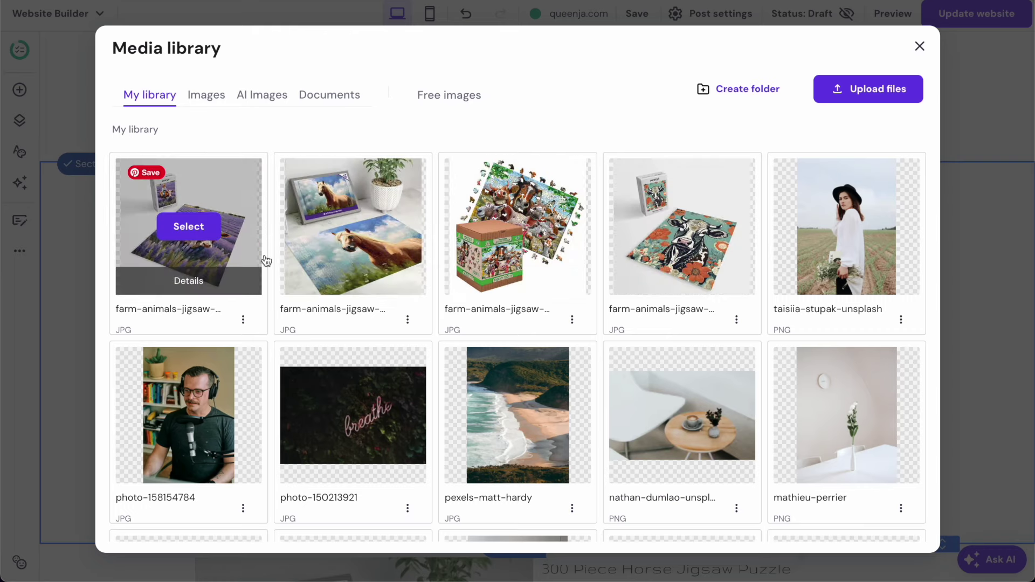
pyautogui.click(191, 225)
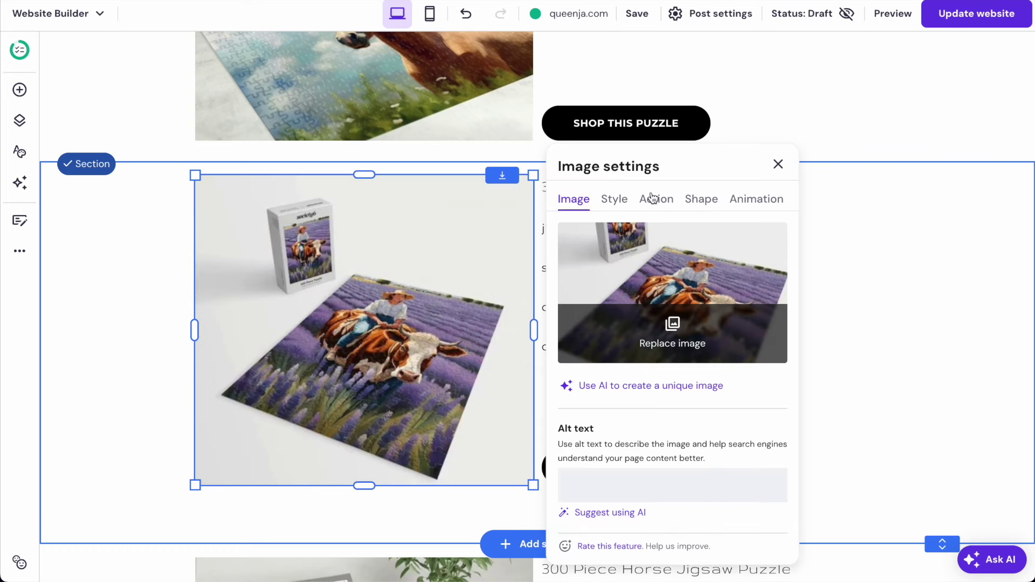
# Open the new picture's link settings, then switch to the Society6 page for the lavender field cow puzzle and copy its affiliate link.
pyautogui.click(654, 198)
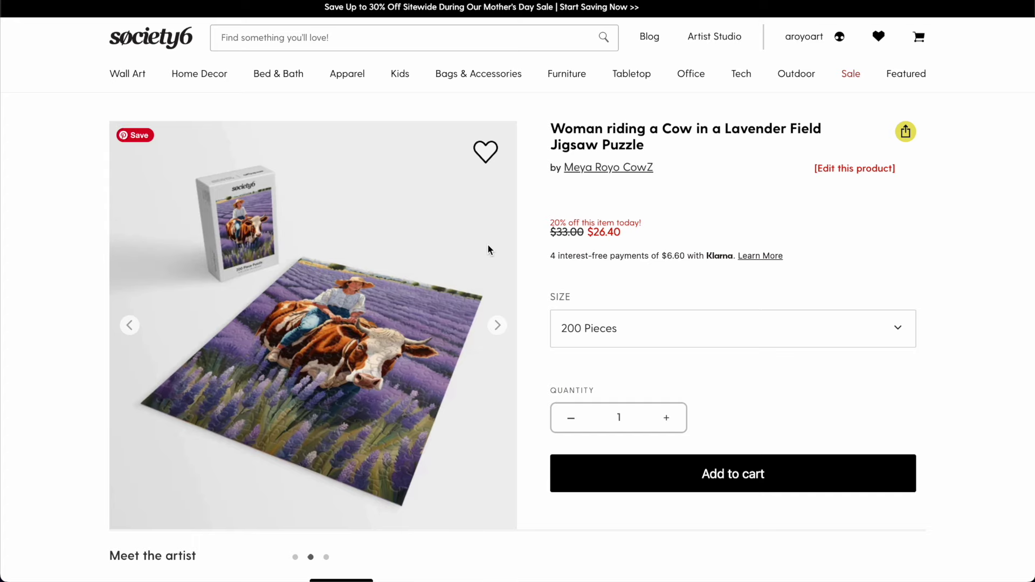
pyautogui.scroll(-1, 487, 244)
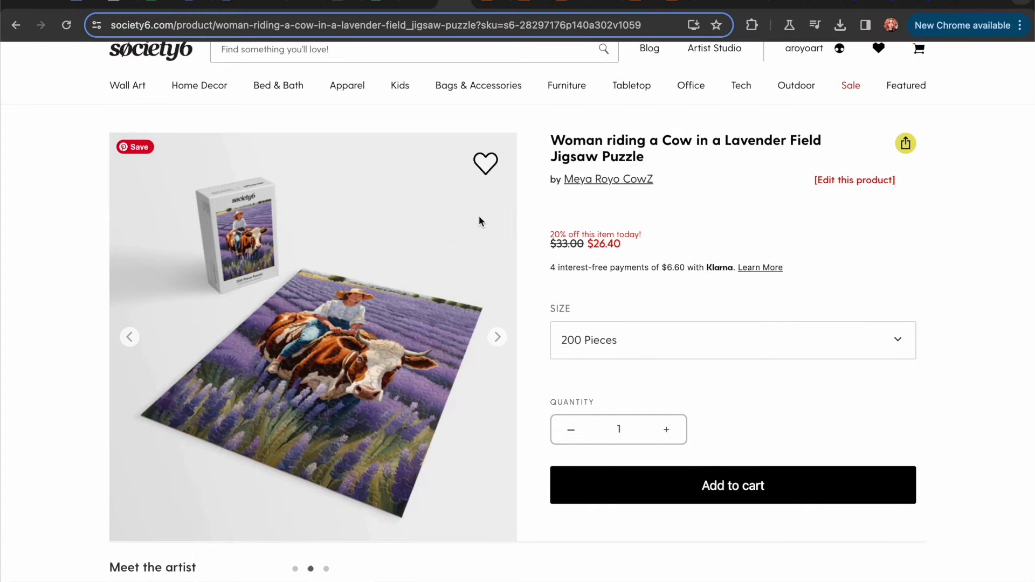
pyautogui.scroll(-20, 457, 210)
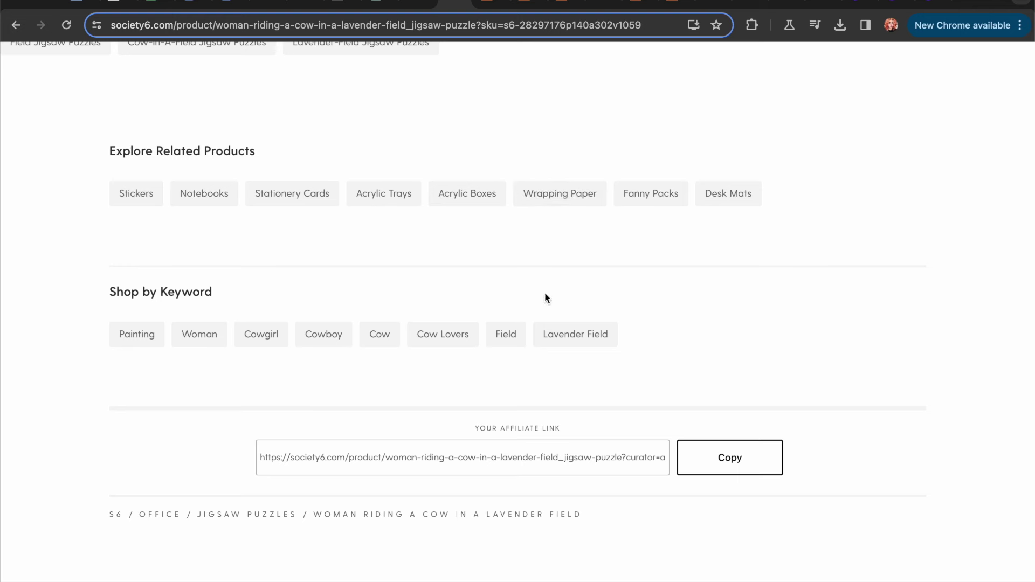
pyautogui.click(747, 459)
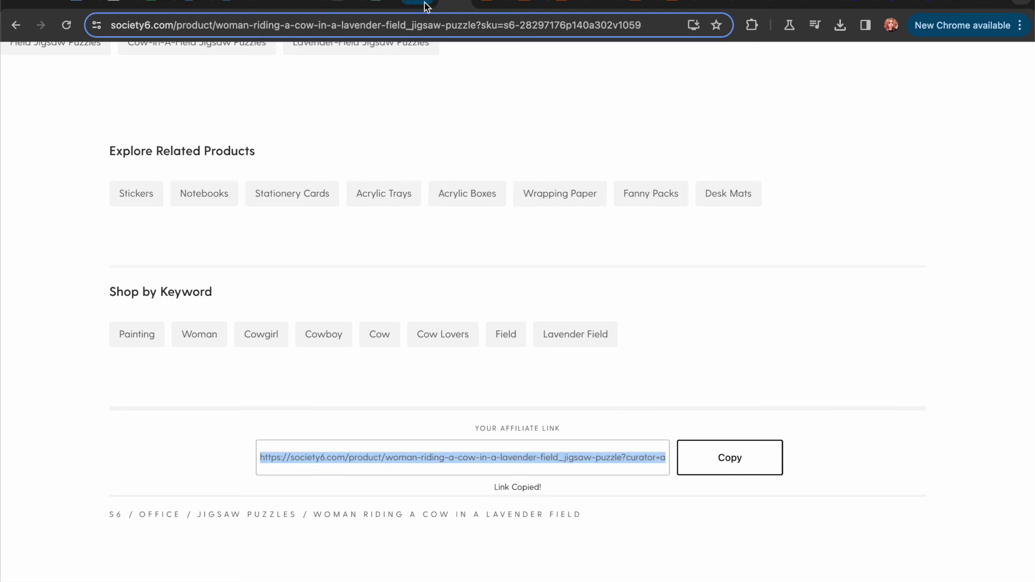
# Back in the website builder, replace the web address linked from the lavender cow picture with the copied Society6 affiliate link.
pyautogui.click(270, 5)
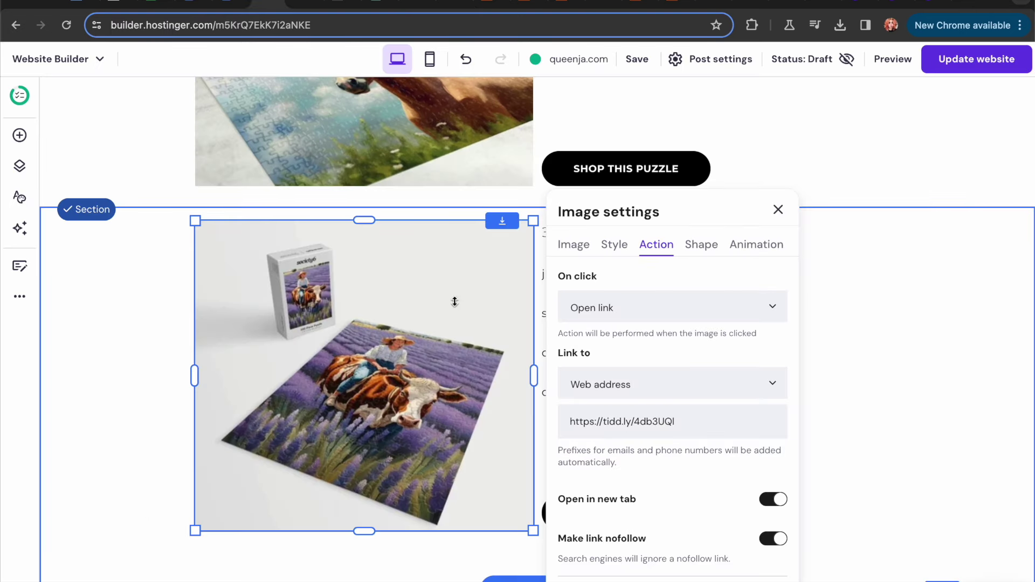
pyautogui.tripleClick(608, 422)
pyautogui.hotkey('ctrl', 'v')
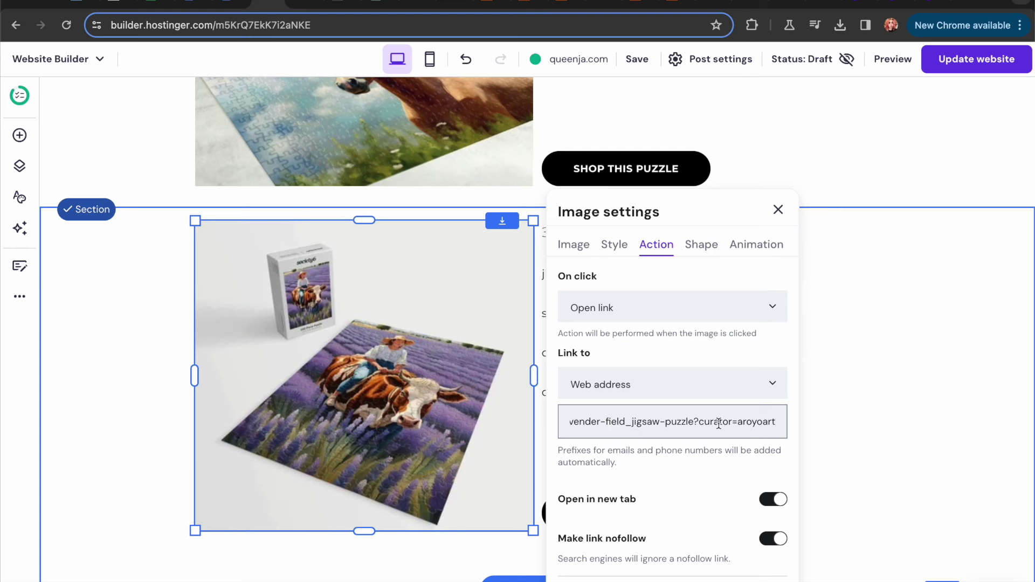
pyautogui.moveTo(697, 418); pyautogui.dragTo(814, 423)
pyautogui.click(844, 379)
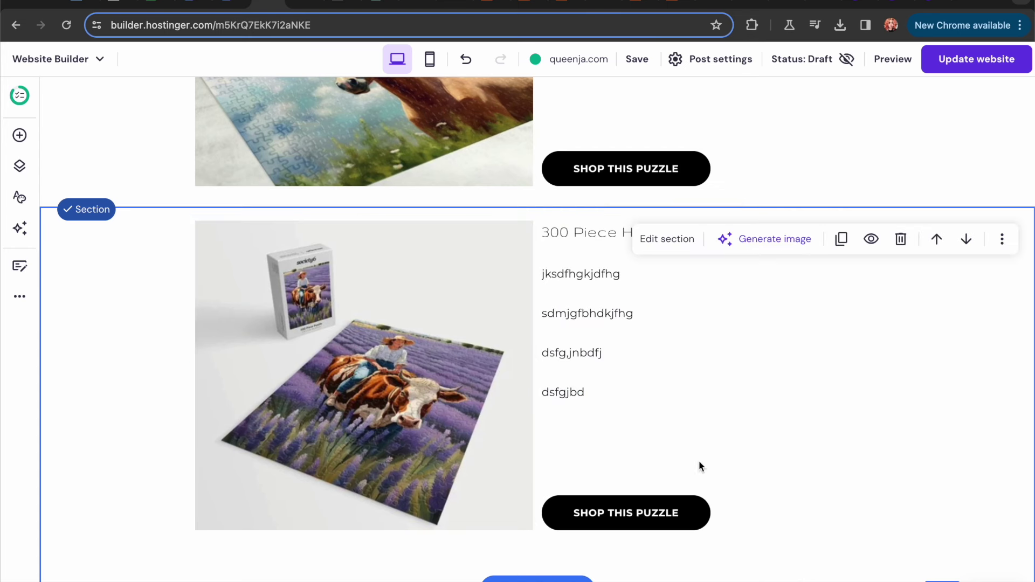
# Link the shop button beside the lavender cow picture to the same Society6 affiliate address.
pyautogui.click(636, 512)
pyautogui.click(593, 468)
pyautogui.tripleClick(848, 423)
pyautogui.hotkey('ctrl', 'v')
pyautogui.click(680, 412)
# Select the piece count in the cow section's heading and check the puzzle's size on its Society6 product page.
pyautogui.click(569, 230)
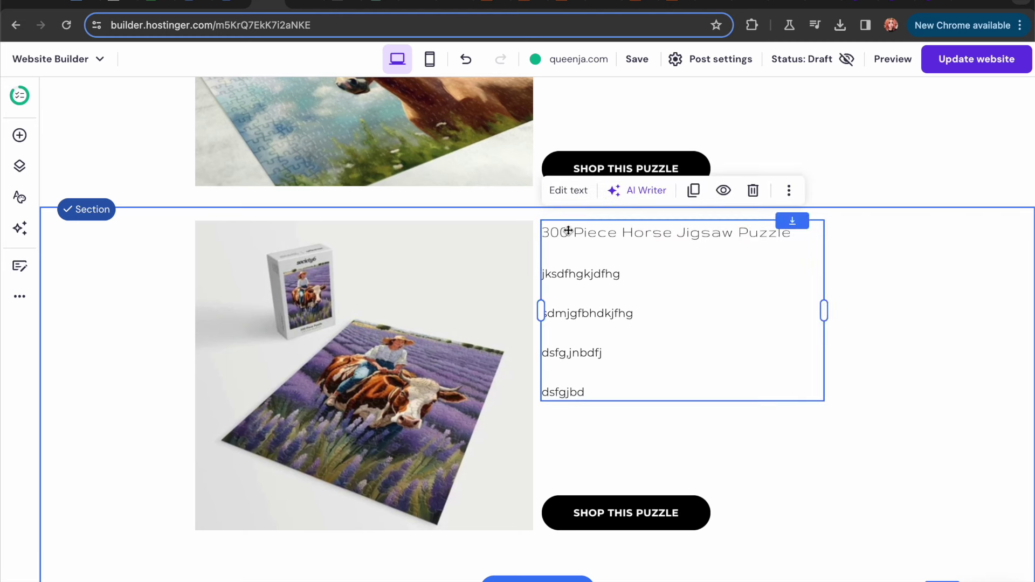
pyautogui.click(582, 235)
pyautogui.click(561, 233)
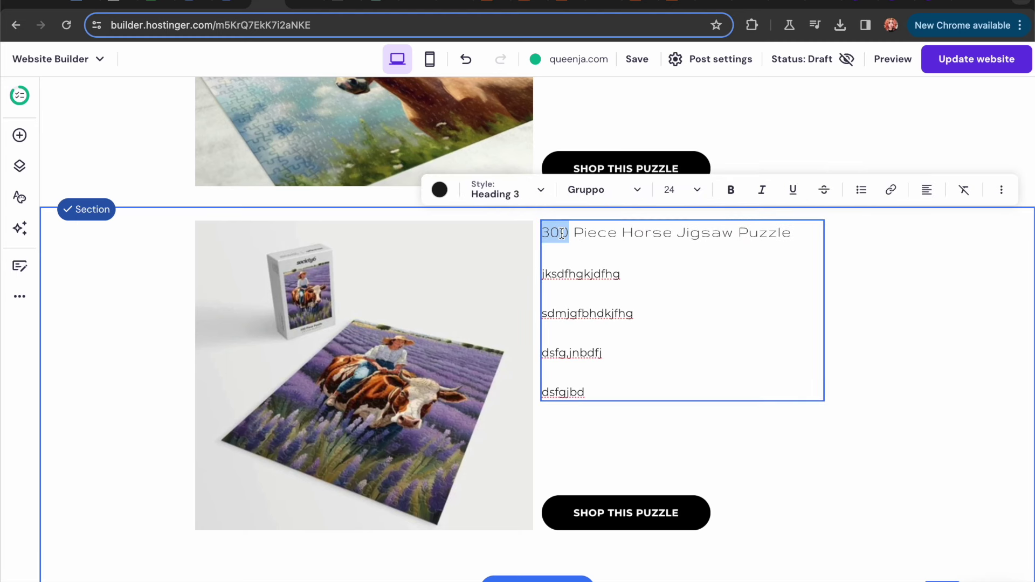
pyautogui.click(417, 2)
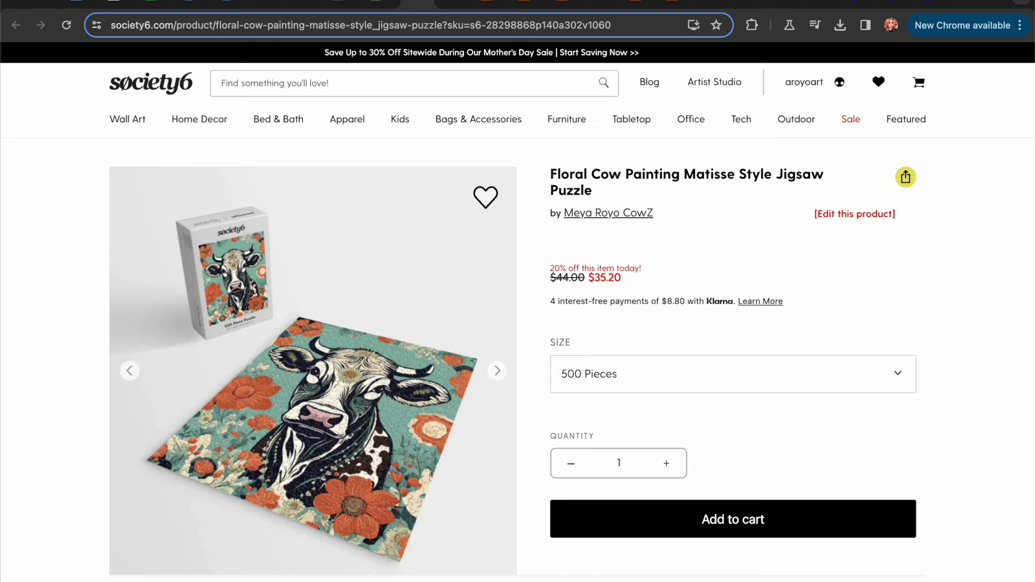
pyautogui.click(450, 8)
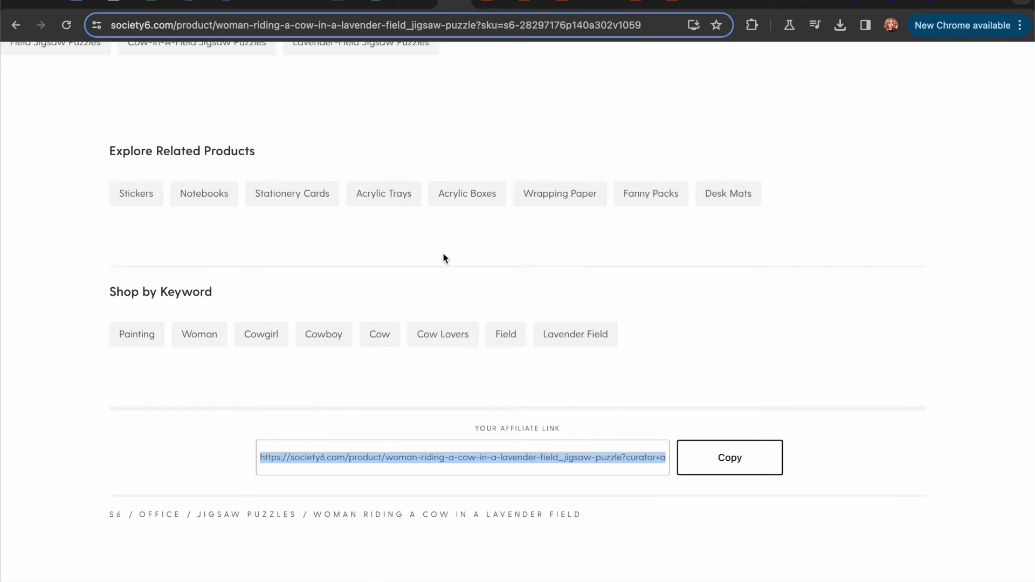
pyautogui.scroll(20, 443, 254)
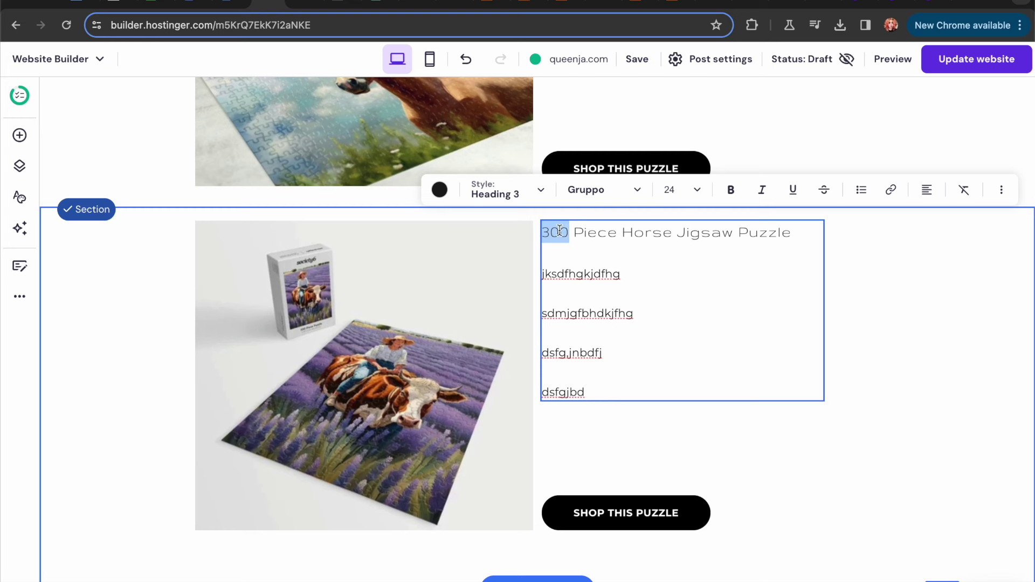
# Change the heading beside the lavender cow picture to "200 Piece Woman Riding Cow Jigsaw Puzzle".
pyautogui.doubleClick(640, 234)
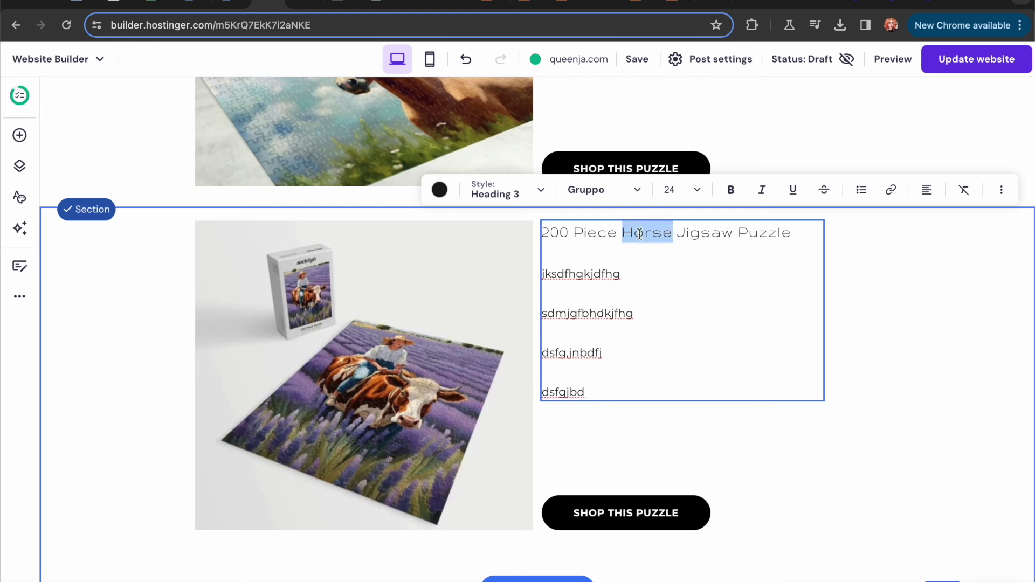
pyautogui.write('Woman')
pyautogui.press('BackSpace')
pyautogui.press('BackSpace')
pyautogui.press('BackSpace')
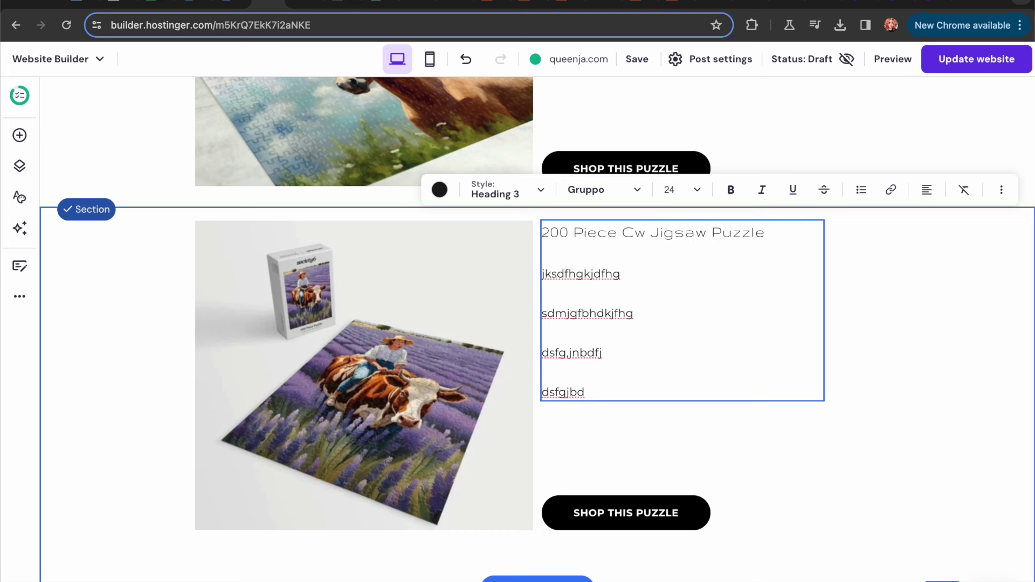
pyautogui.click(623, 233)
pyautogui.write('Woman Riding Co')
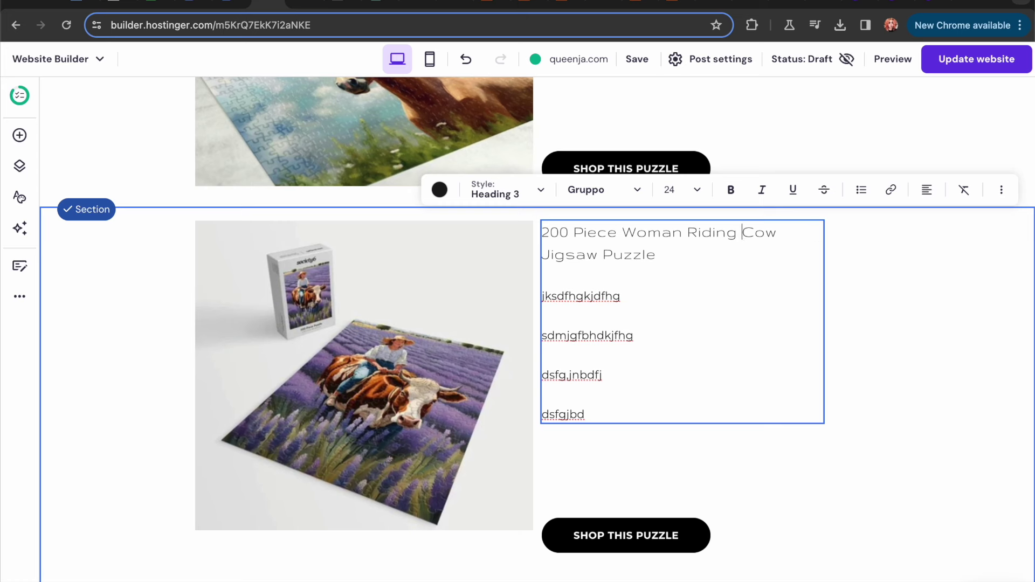
pyautogui.click(879, 261)
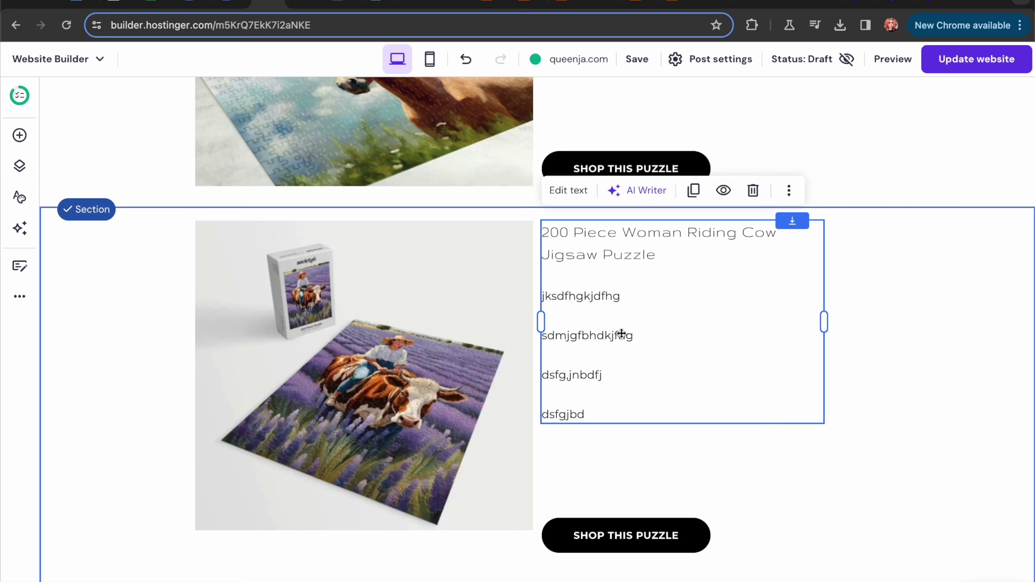
# Move the cow puzzle's shop button up level with the picture's lower edge and shorten the section to end just below them.
pyautogui.click(633, 536)
pyautogui.moveTo(647, 545); pyautogui.dragTo(660, 520)
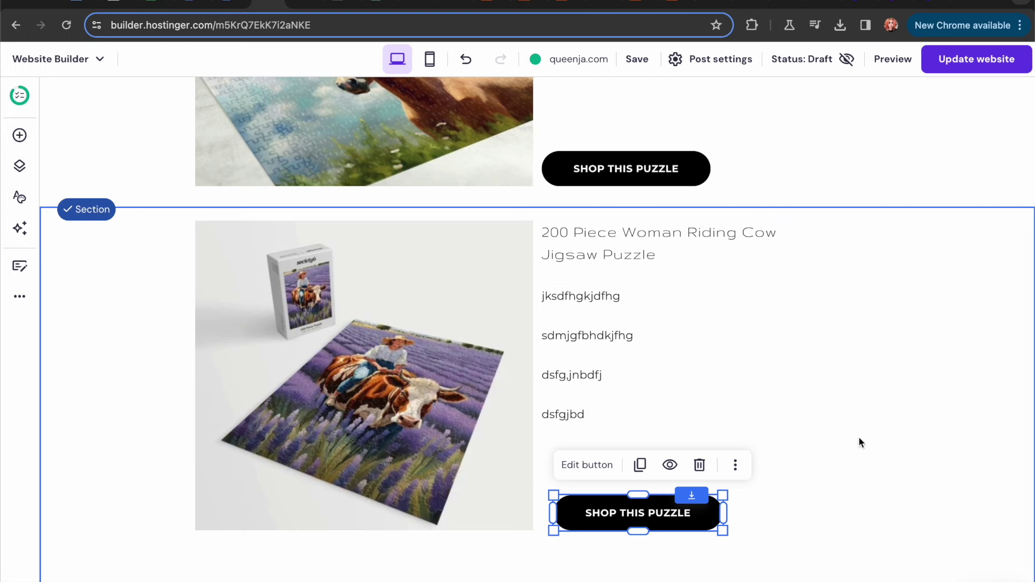
pyautogui.click(858, 436)
pyautogui.scroll(-2, 862, 539)
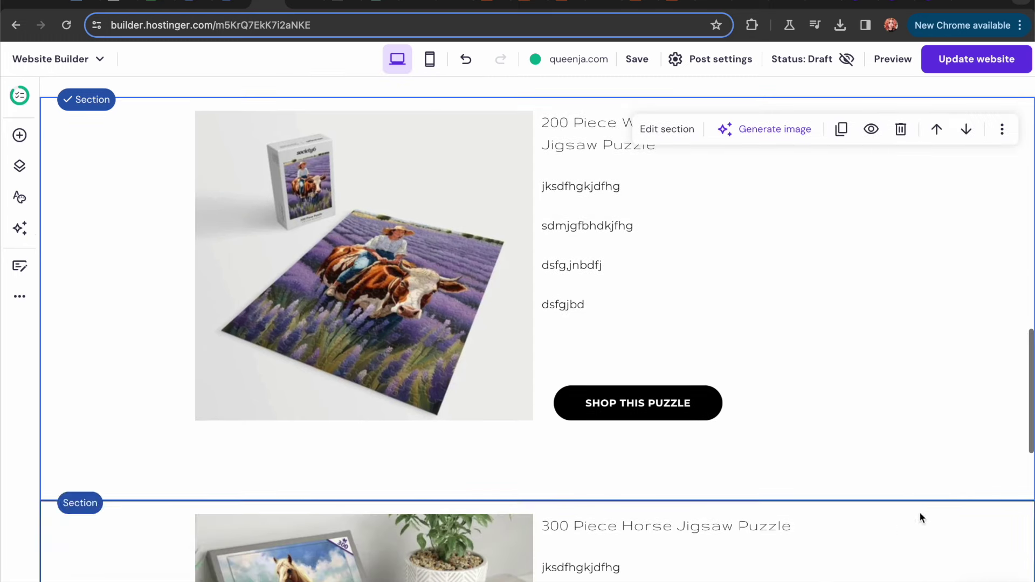
pyautogui.moveTo(935, 502); pyautogui.dragTo(933, 451)
pyautogui.scroll(-7, 481, 497)
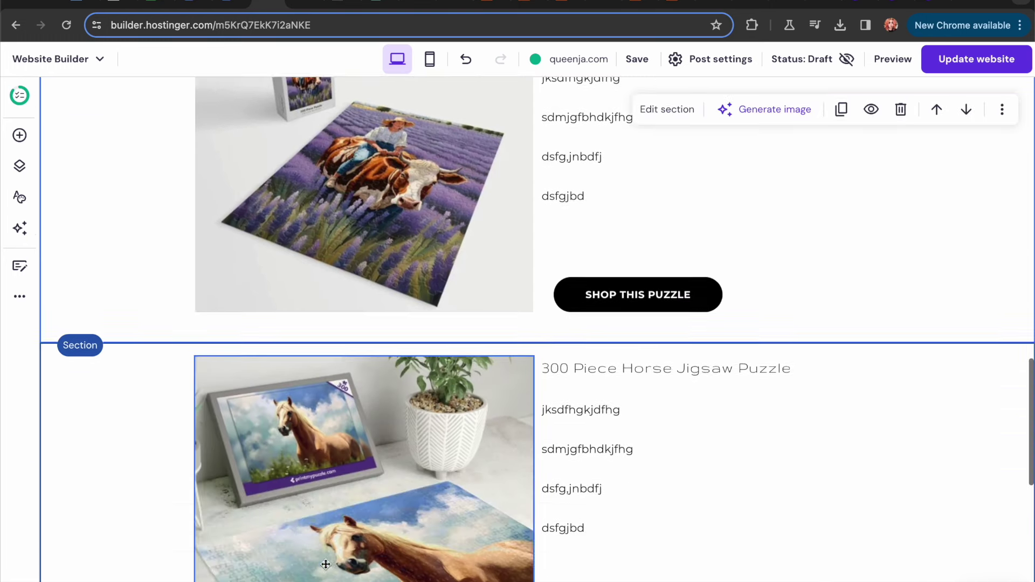
# Replace the horse picture in the section below the lavender cow with the boxed wooden farm animals puzzle picture from the media library.
pyautogui.click(381, 352)
pyautogui.click(246, 115)
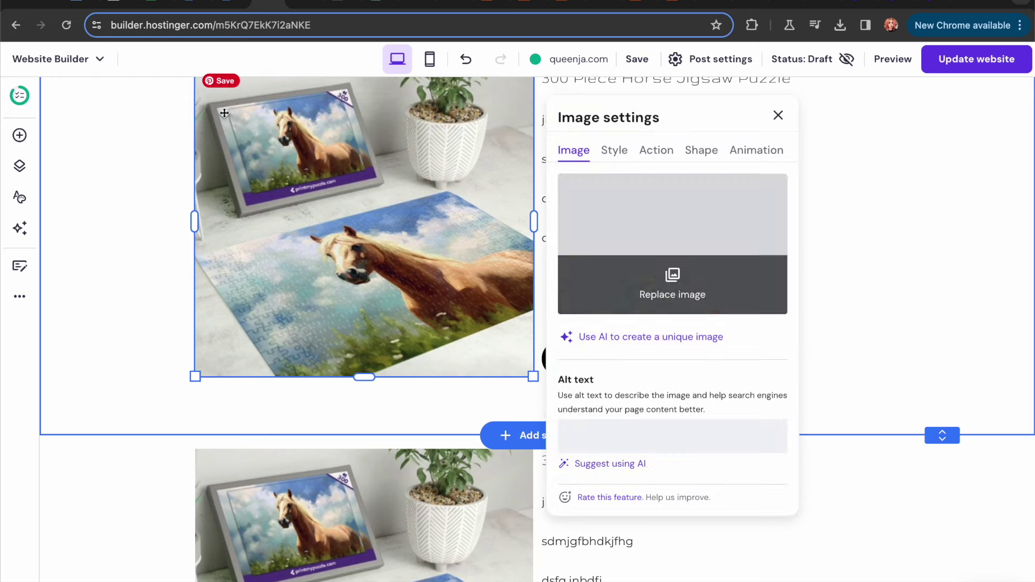
pyautogui.click(654, 257)
pyautogui.moveTo(492, 264)
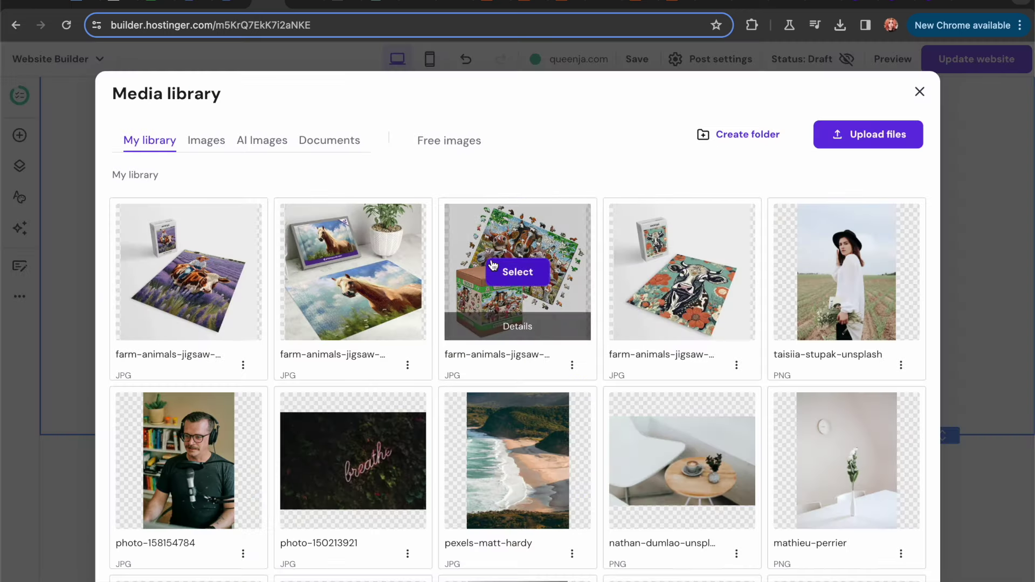
pyautogui.click(533, 282)
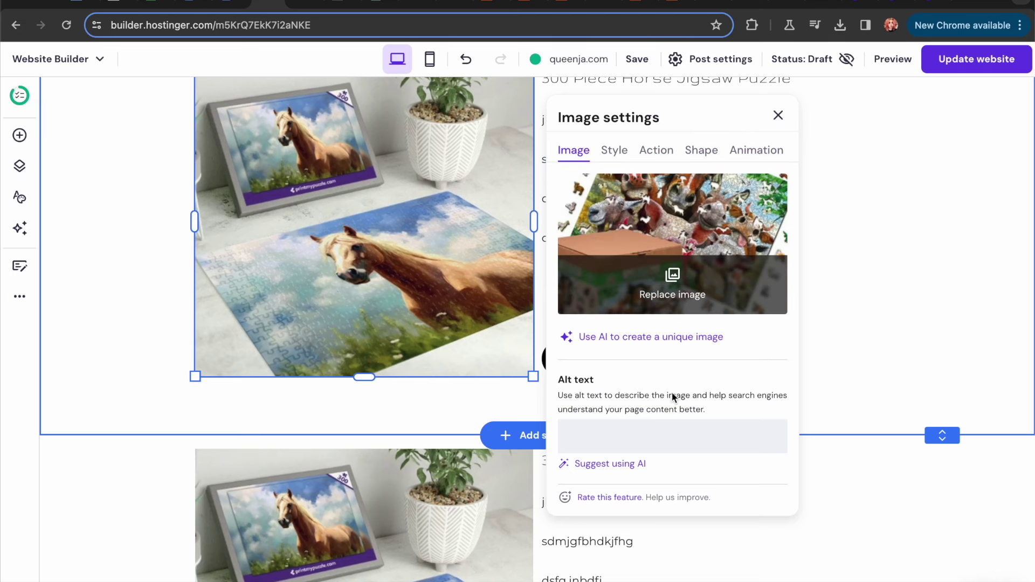
pyautogui.click(894, 272)
pyautogui.scroll(1, 516, 316)
pyautogui.scroll(2, 516, 317)
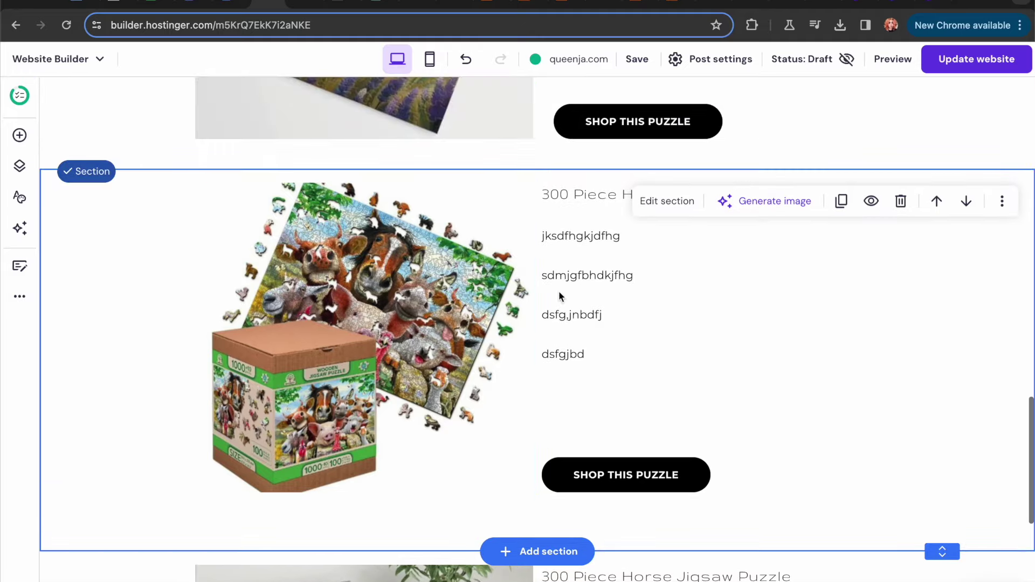
# Replace the horse picture in the section below the wooden farm animals puzzle with the teal floral cow puzzle picture.
pyautogui.scroll(-4, 550, 452)
pyautogui.click(242, 377)
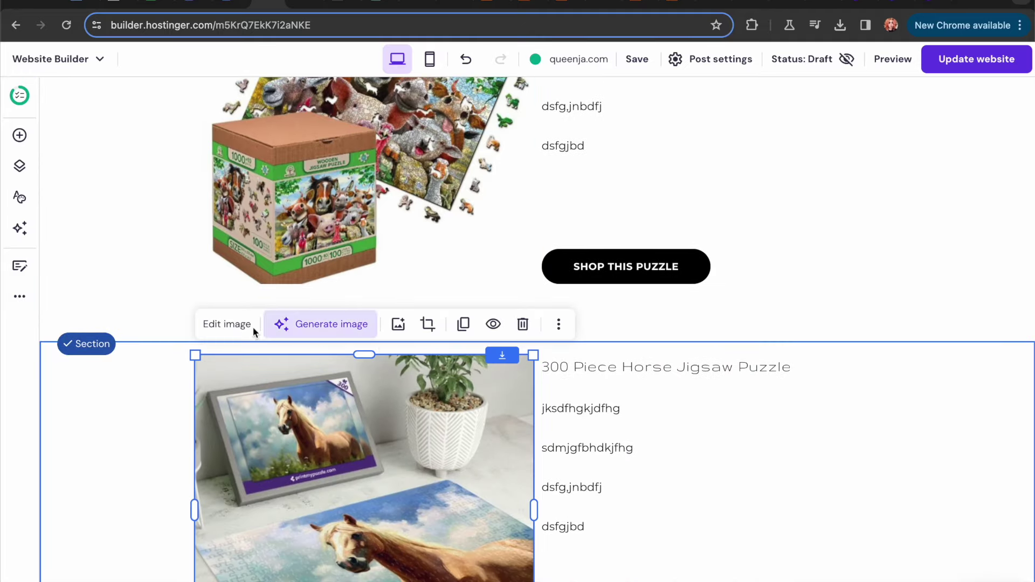
pyautogui.click(233, 327)
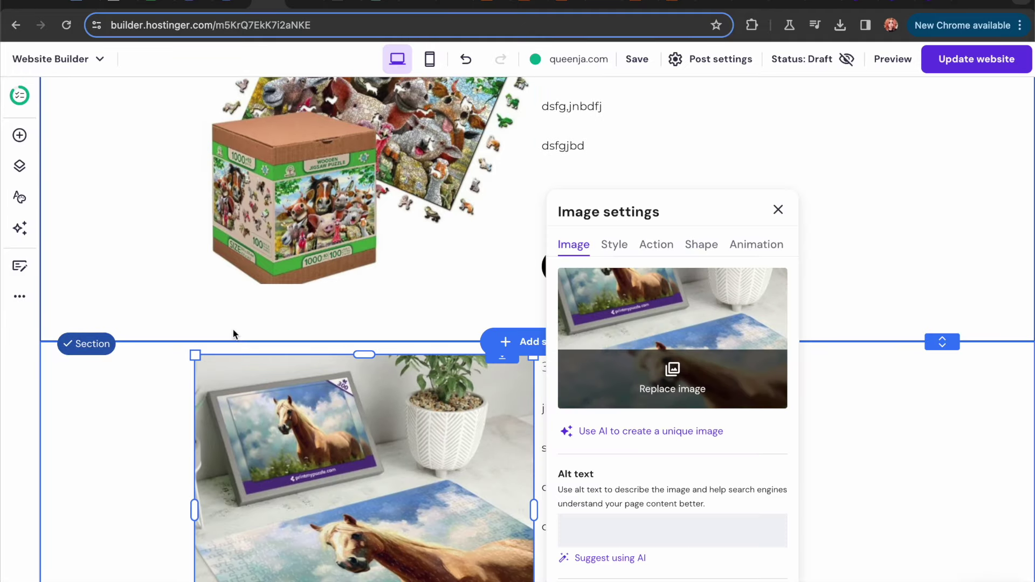
pyautogui.click(668, 378)
pyautogui.moveTo(694, 303)
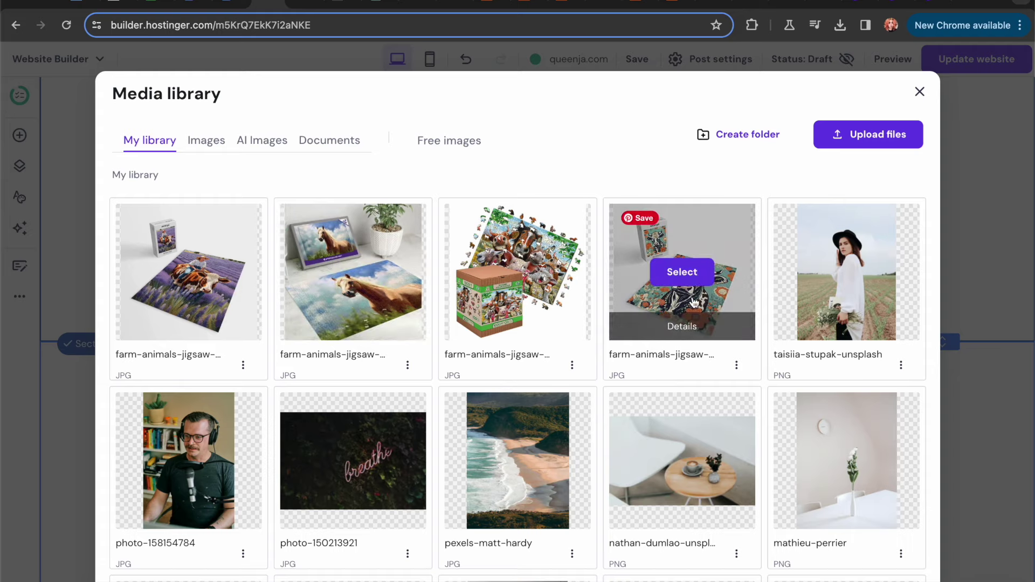
pyautogui.click(682, 273)
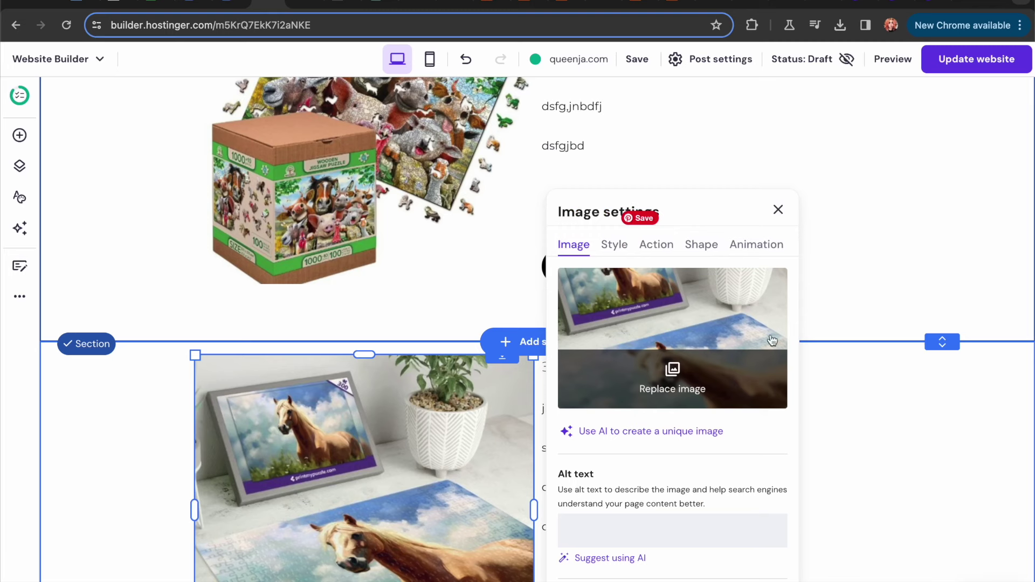
pyautogui.click(900, 299)
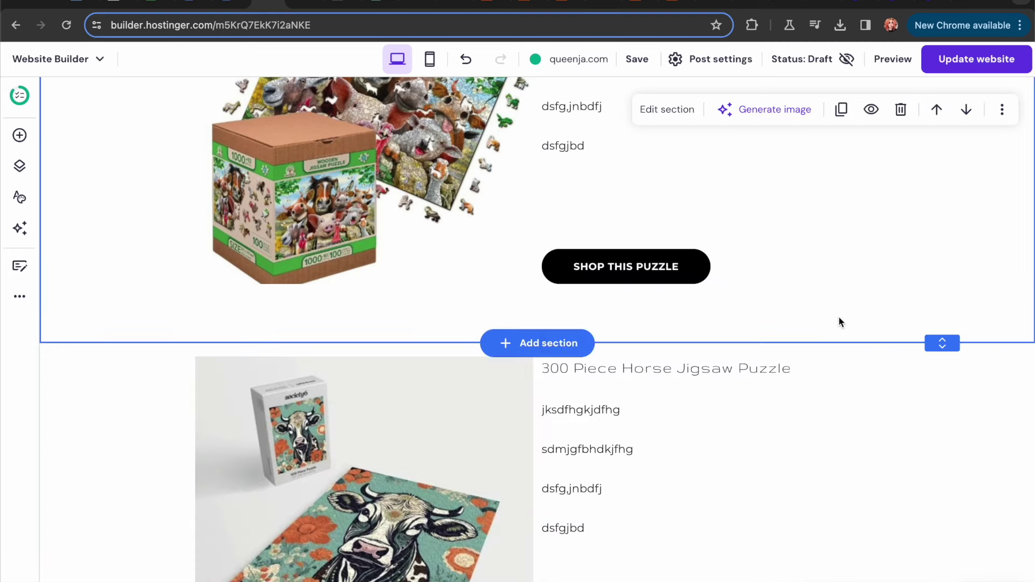
# Look over the post from its introduction to the puzzle sections and publish the website changes.
pyautogui.scroll(15, 755, 377)
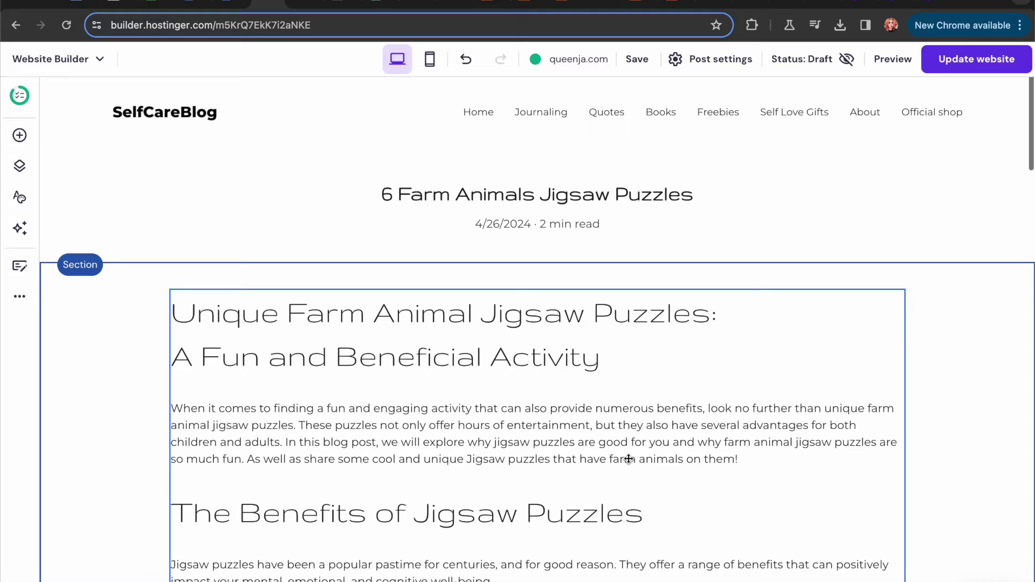
pyautogui.scroll(-20, 628, 459)
pyautogui.scroll(10, 628, 457)
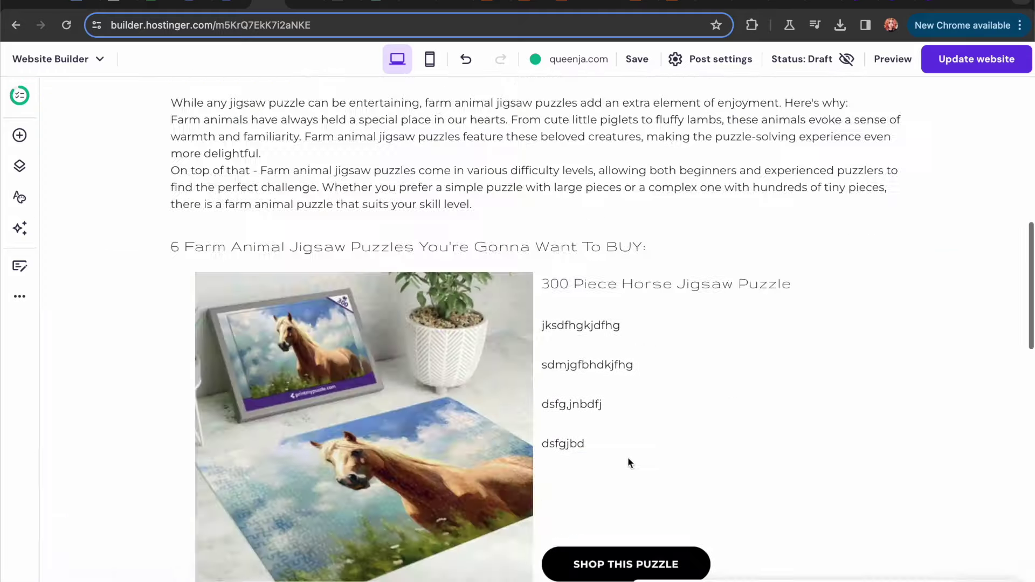
pyautogui.scroll(5, 627, 457)
pyautogui.scroll(-10, 628, 457)
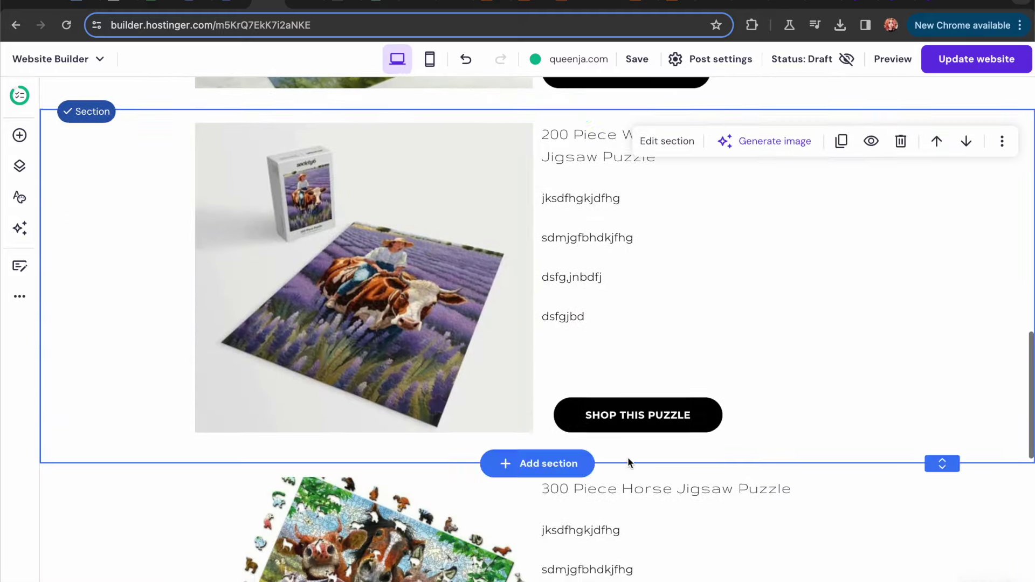
pyautogui.scroll(-5, 627, 457)
pyautogui.scroll(20, 628, 458)
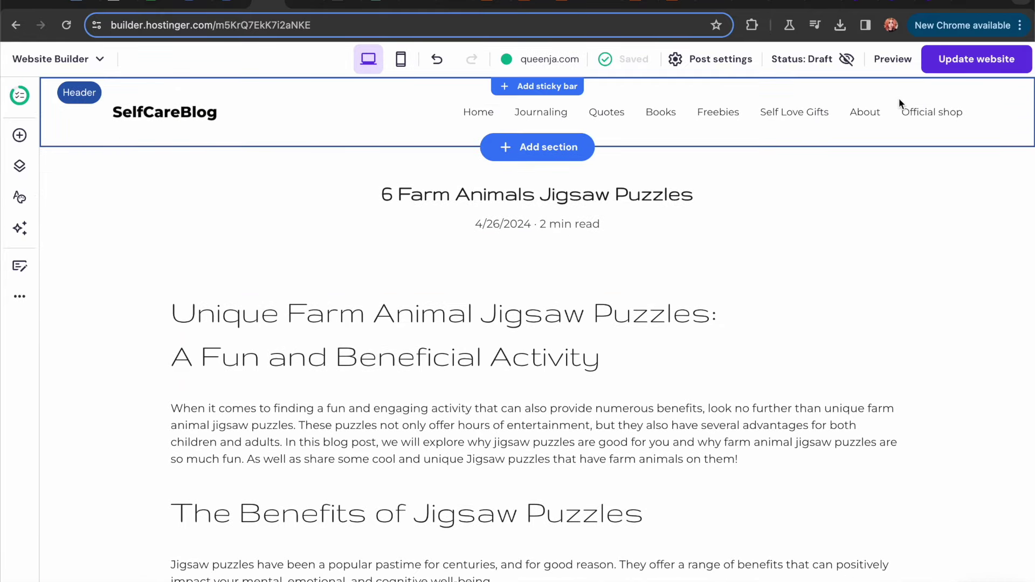
pyautogui.click(958, 67)
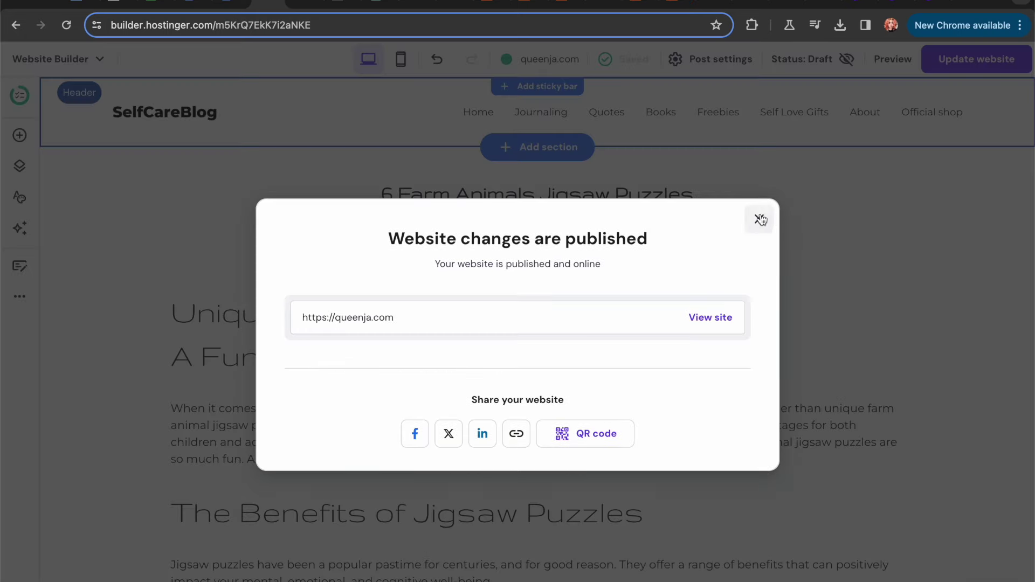
pyautogui.click(760, 219)
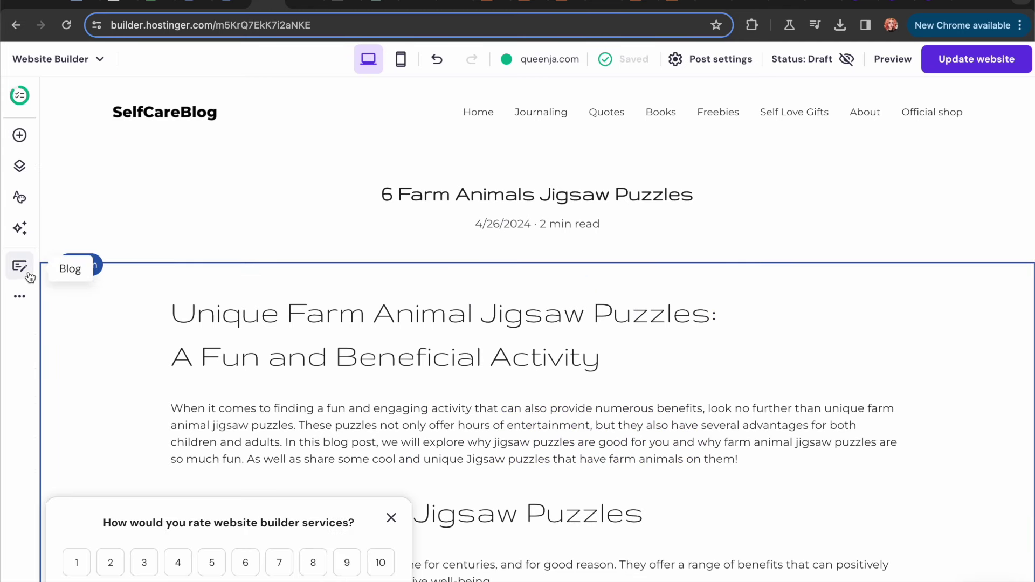
# Assign the "6 Farm Animals Jigsaw Puzzles" post to the Books category in its post settings and close the blog post list.
pyautogui.click(22, 267)
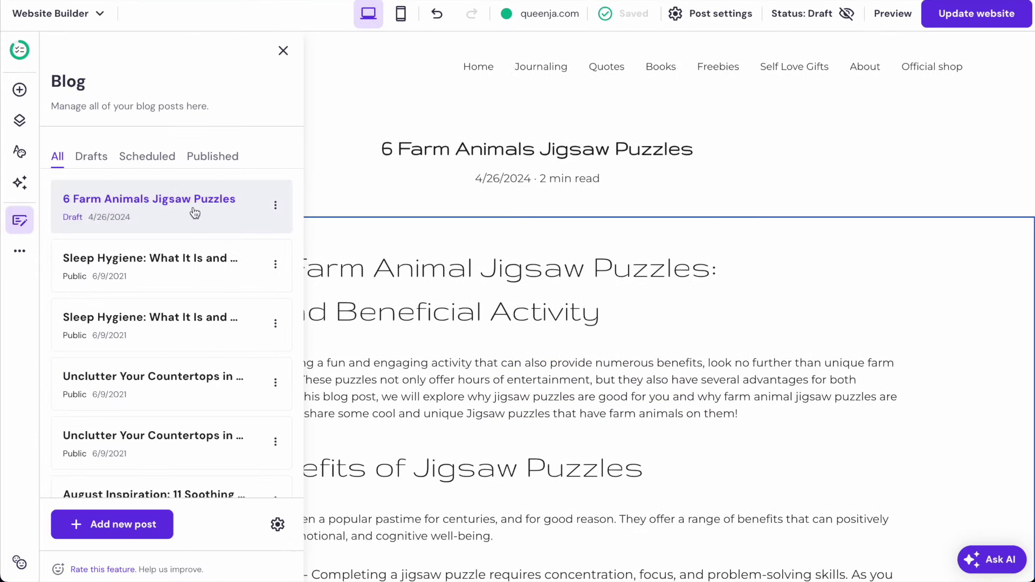
pyautogui.click(277, 209)
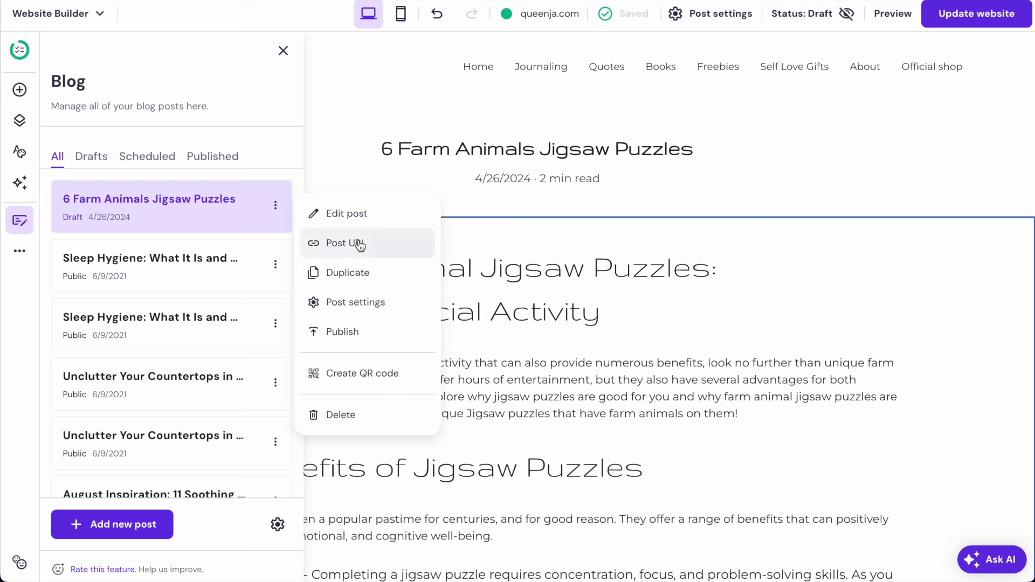
pyautogui.click(365, 314)
pyautogui.click(407, 72)
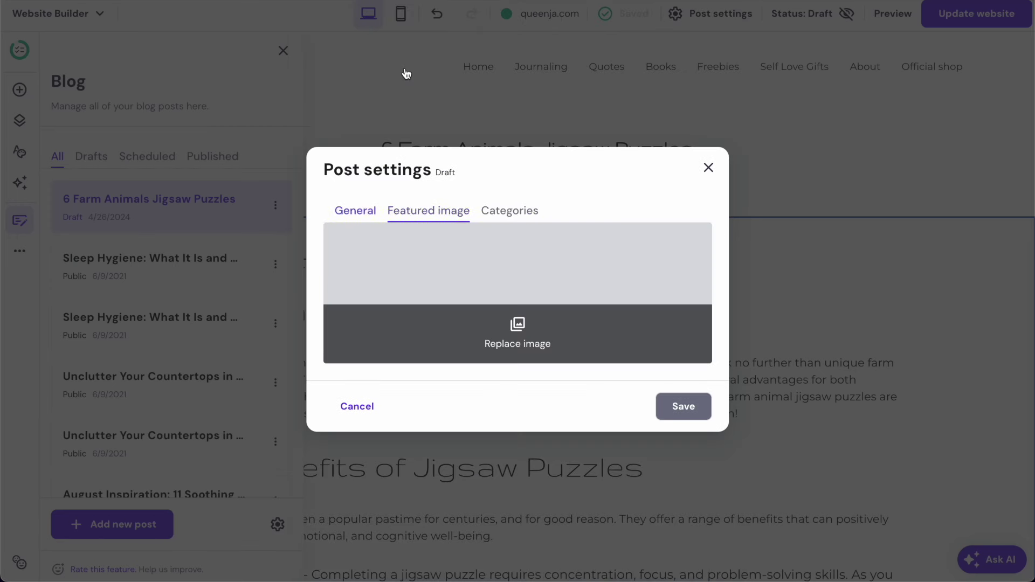
pyautogui.click(512, 212)
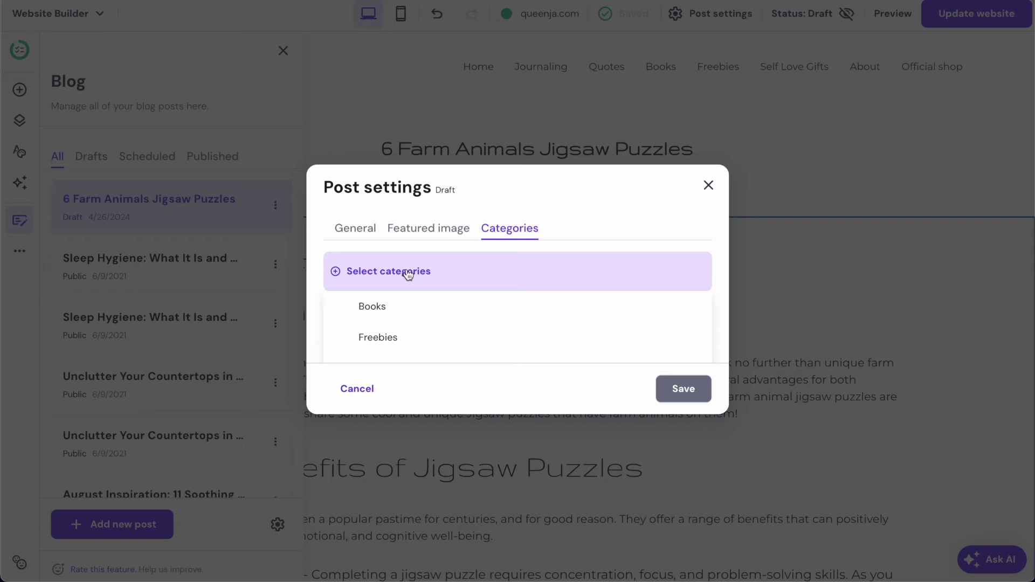
pyautogui.click(377, 249)
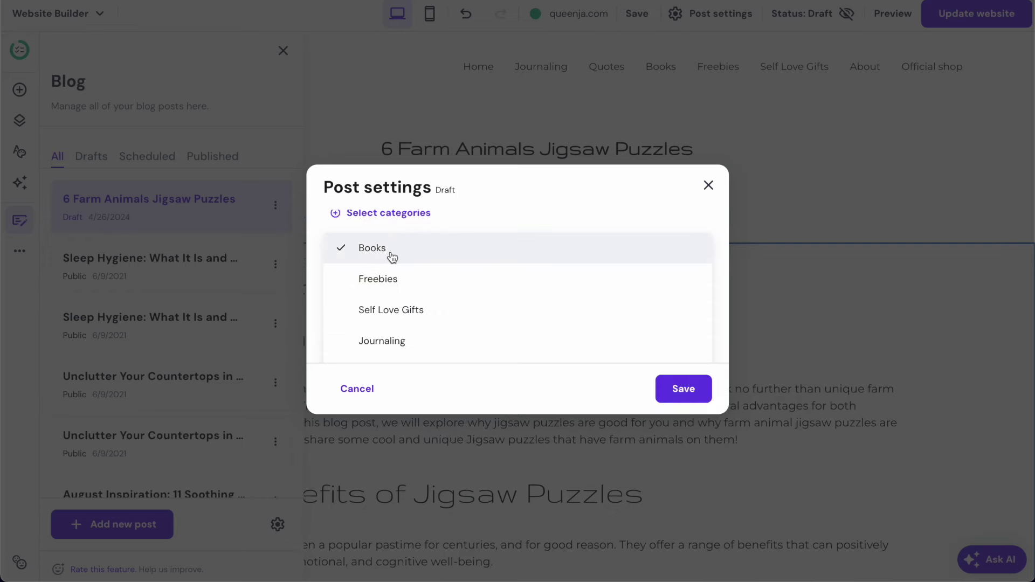
pyautogui.click(690, 399)
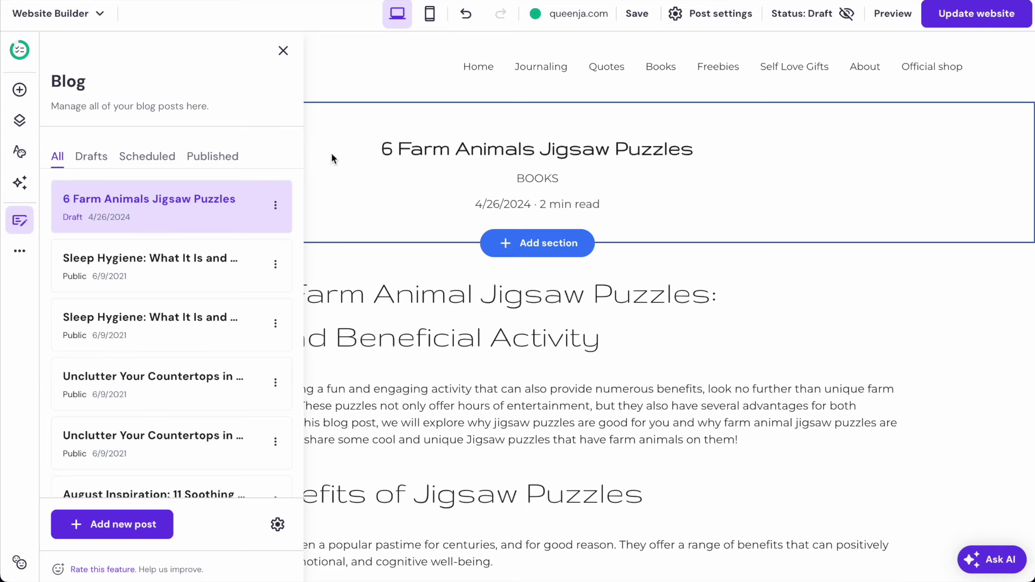
pyautogui.click(331, 79)
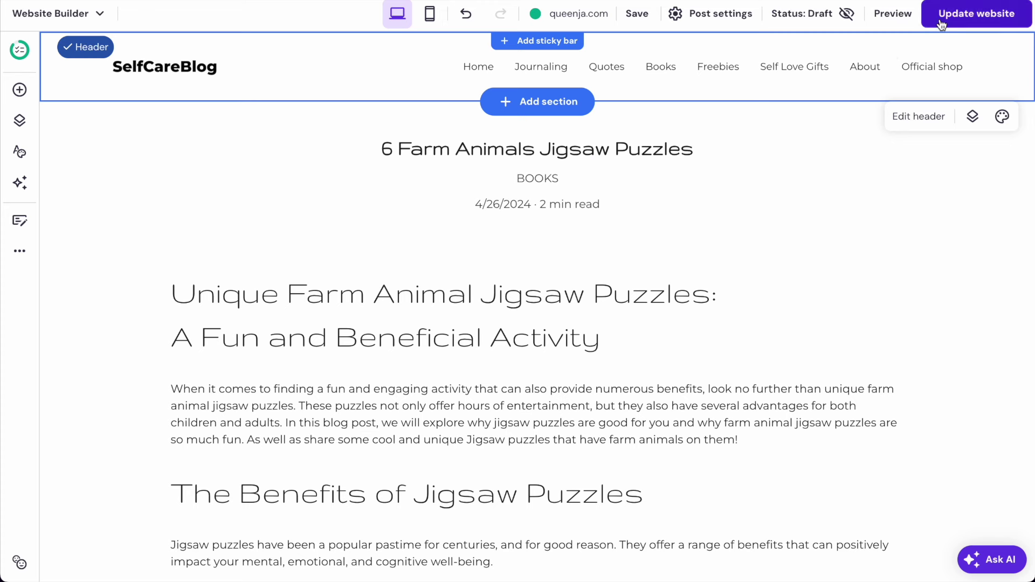
# Change the farm animals post's status from draft to public and update the website.
pyautogui.click(802, 15)
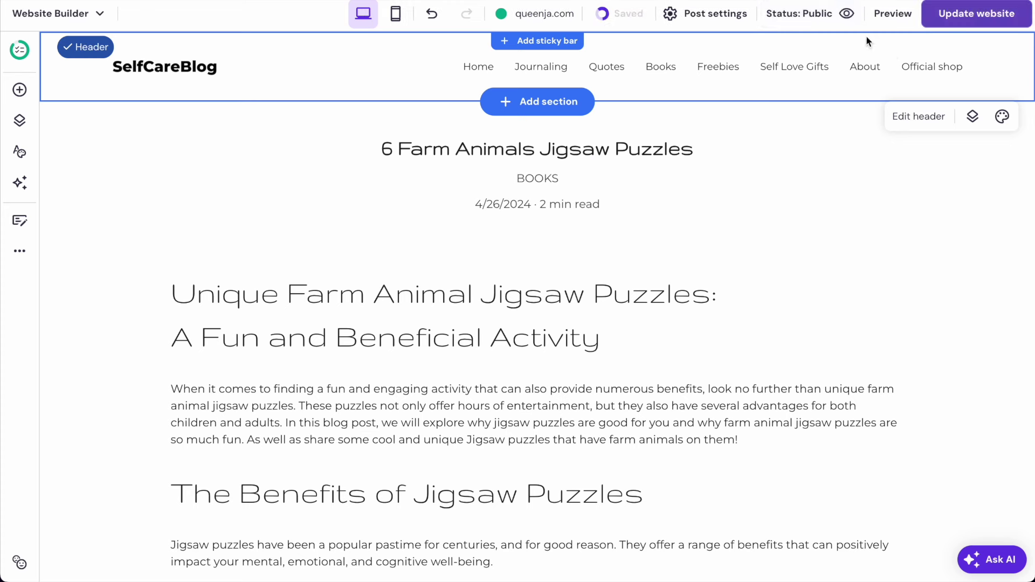
pyautogui.click(953, 18)
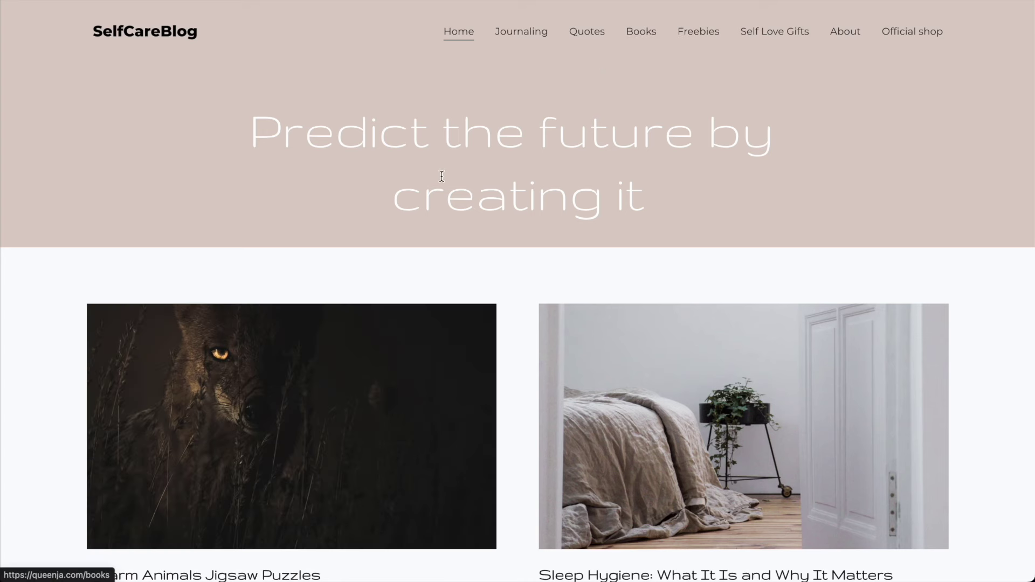
# Look through the blog post cards on the live homepage, comparing the farm animals post's featured picture with the others.
pyautogui.scroll(-5, 295, 363)
pyautogui.scroll(3, 309, 314)
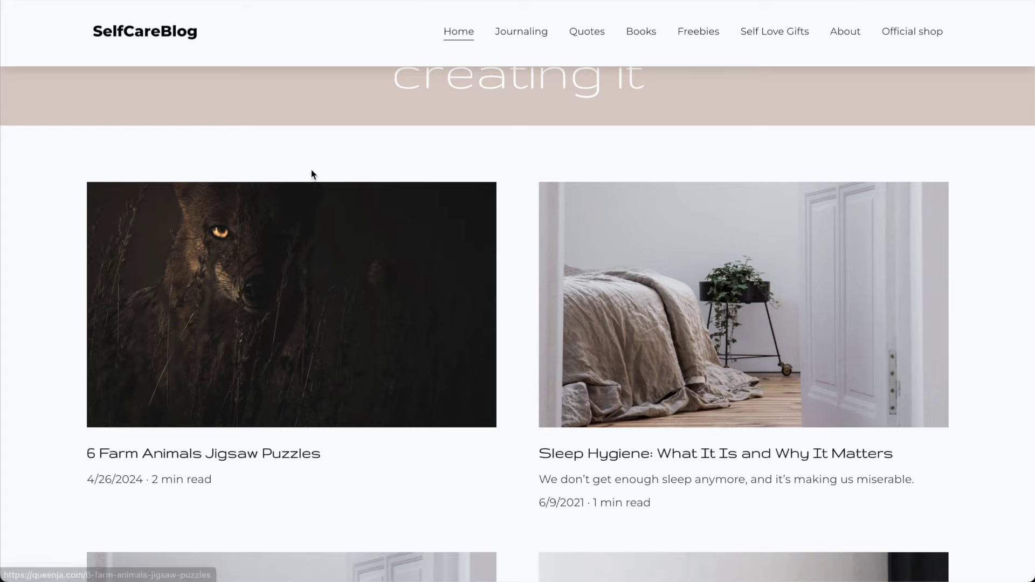
pyautogui.scroll(-12, 318, 283)
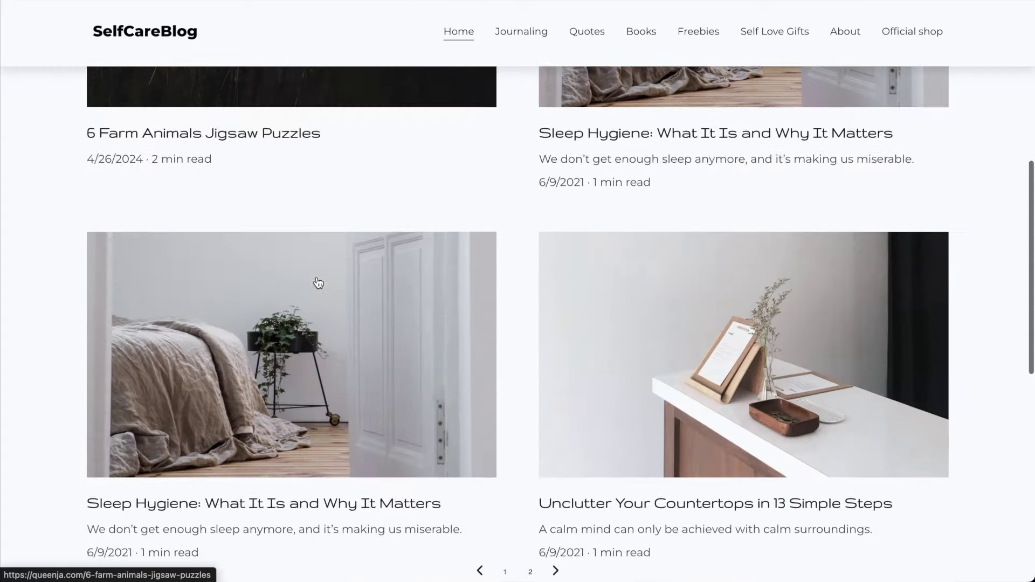
pyautogui.scroll(11, 317, 277)
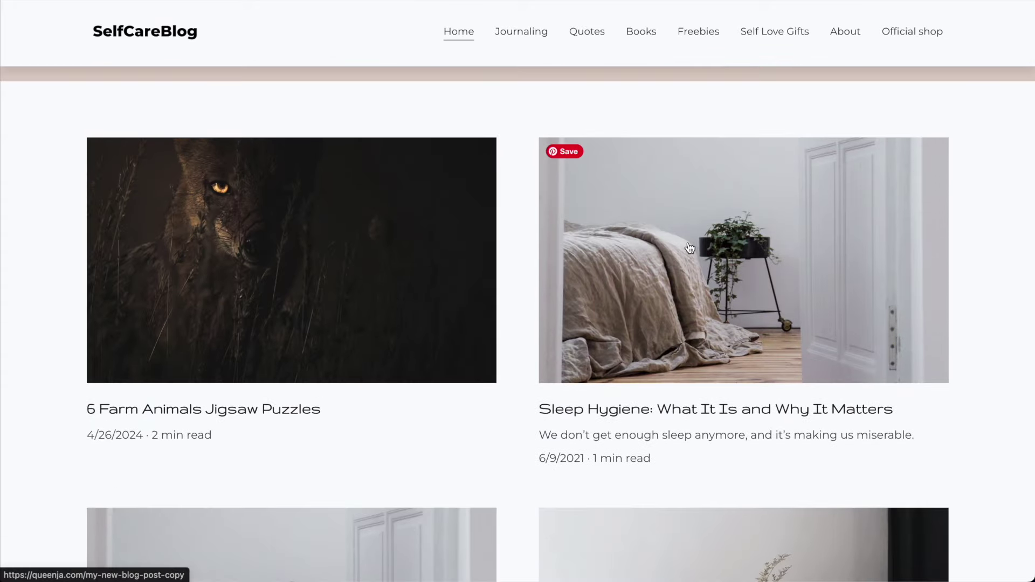
pyautogui.scroll(-7, 690, 248)
pyautogui.scroll(5, 689, 246)
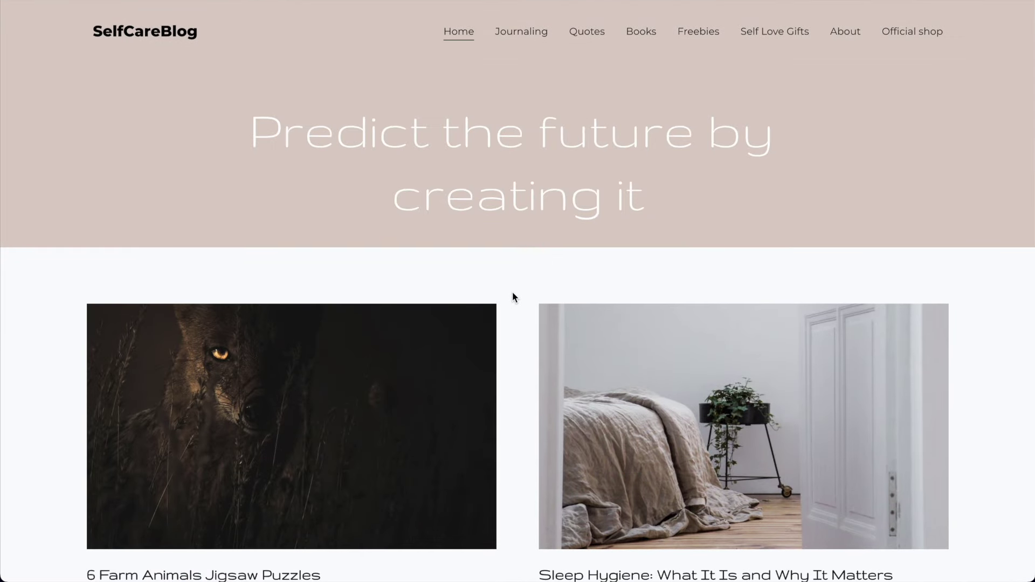
pyautogui.scroll(-3, 512, 293)
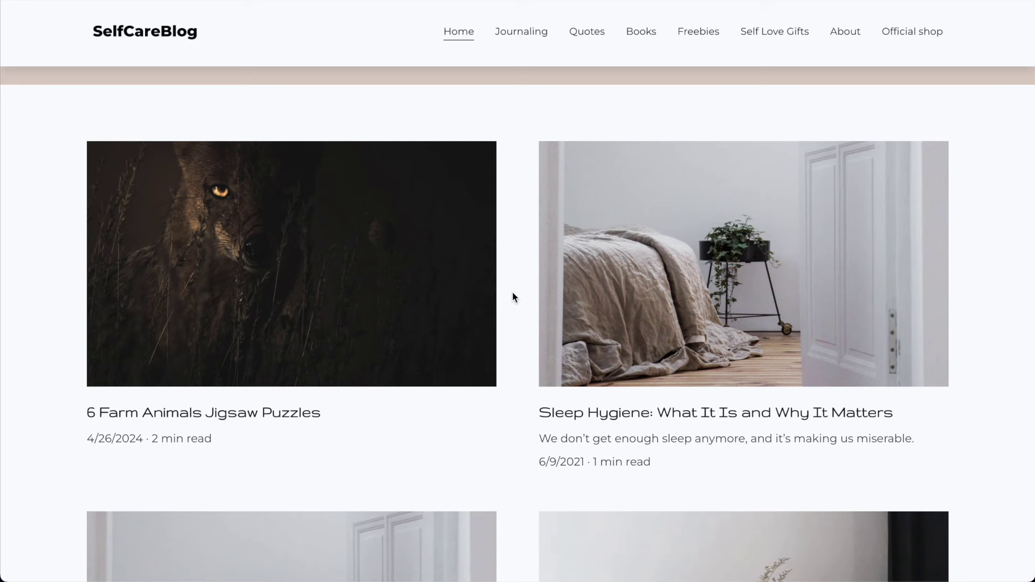
# Inspect the dark featured picture on the "6 Farm Animals Jigsaw Puzzles" card of the live homepage.
pyautogui.rightClick(306, 266)
pyautogui.click(390, 437)
pyautogui.rightClick(355, 269)
pyautogui.click(400, 509)
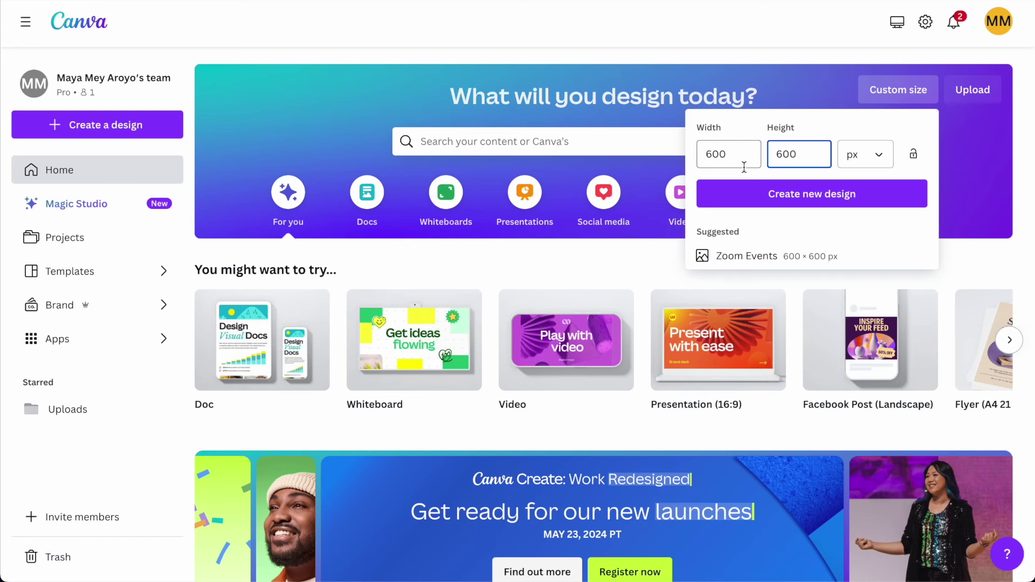
# Switch to Canva and set a custom design size of 883 px wide and 530 px high.
pyautogui.doubleClick(714, 153)
pyautogui.write('883')
pyautogui.press('Tab')
pyautogui.write('53')
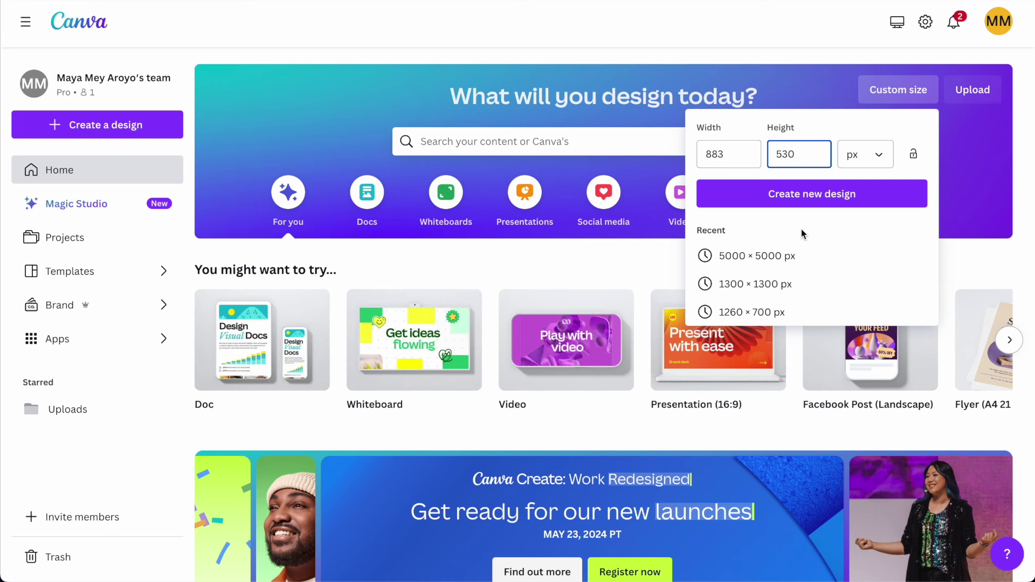
# Calculate 883x1.5 with Google in a new tab and enter the result, 1324.5, as the custom design width.
pyautogui.write('0')
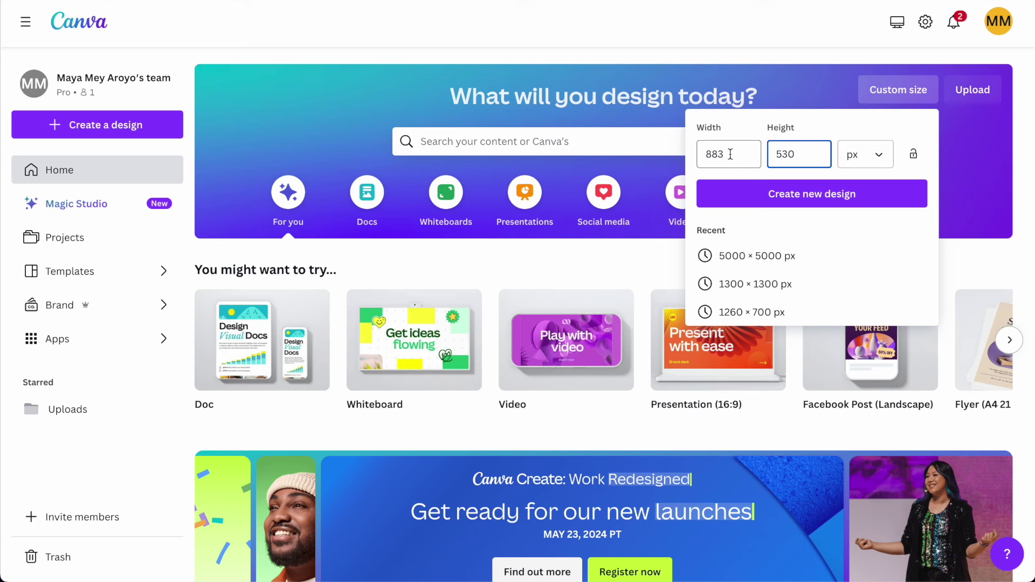
pyautogui.press('super+t')
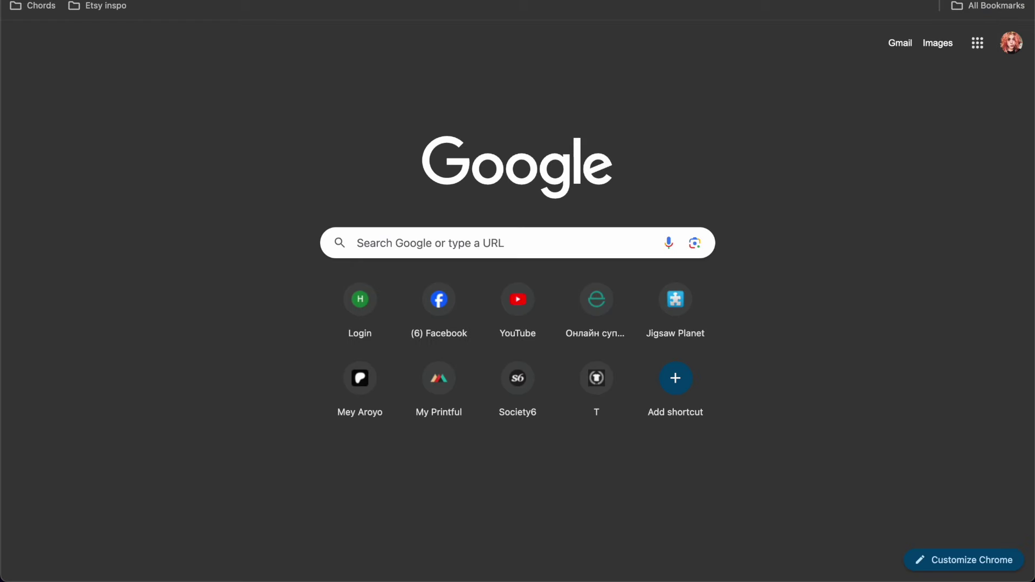
pyautogui.write('883')
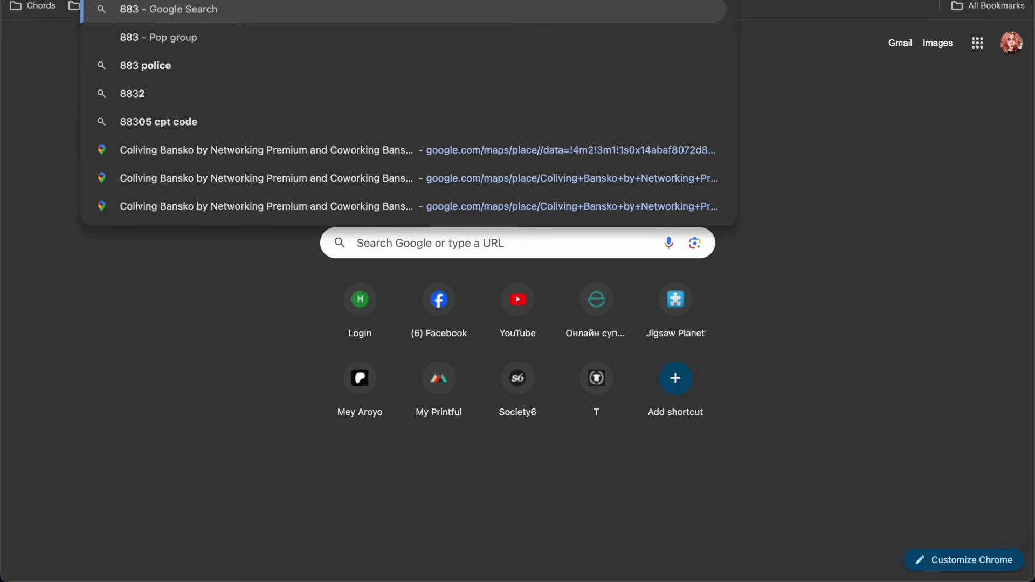
pyautogui.write('x1.5')
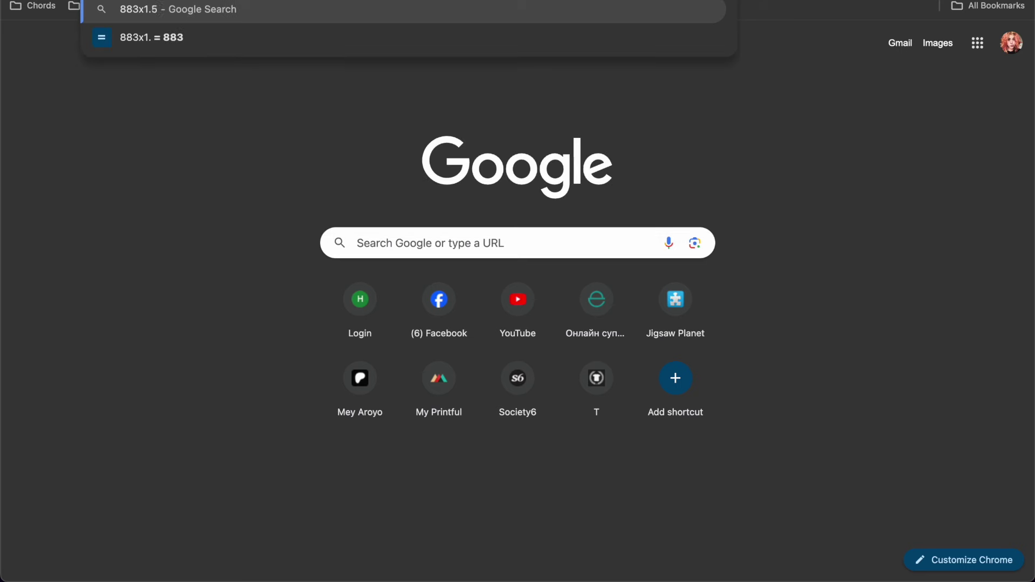
pyautogui.press('Return')
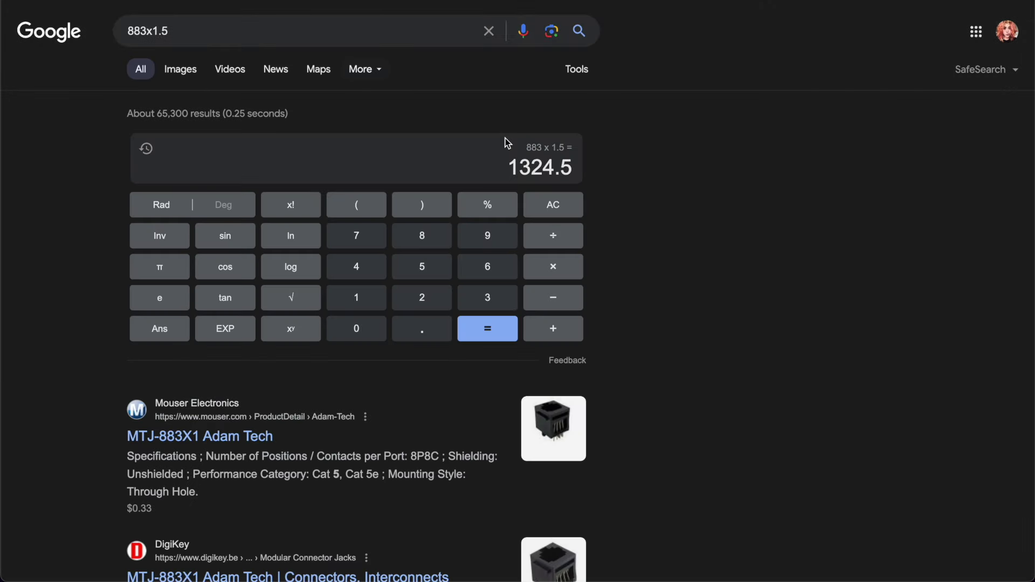
pyautogui.doubleClick(536, 167)
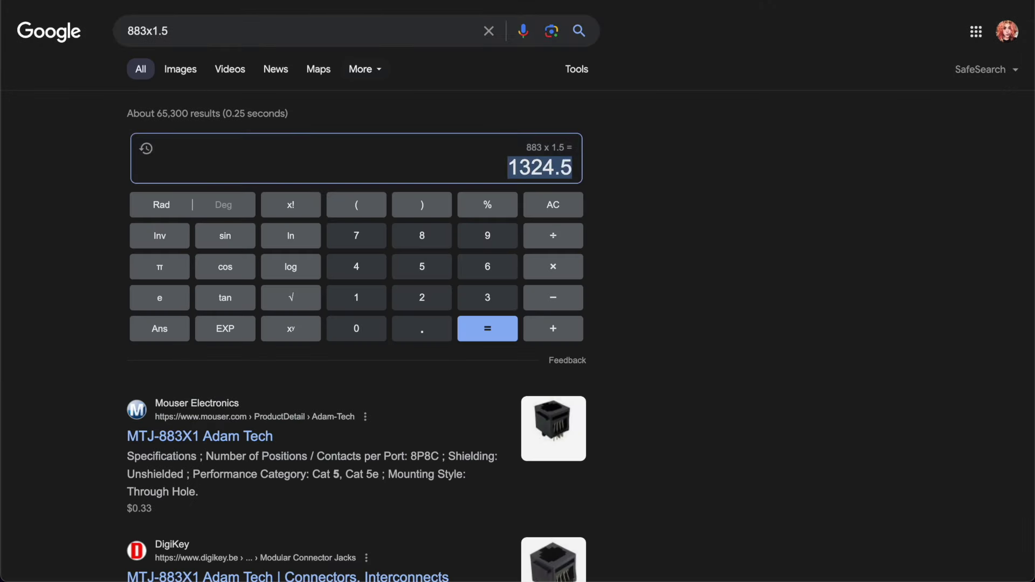
pyautogui.hotkey('ctrl', 'c')
pyautogui.hotkey('alt', 'Tab')
pyautogui.doubleClick(714, 153)
pyautogui.hotkey('ctrl', 'v')
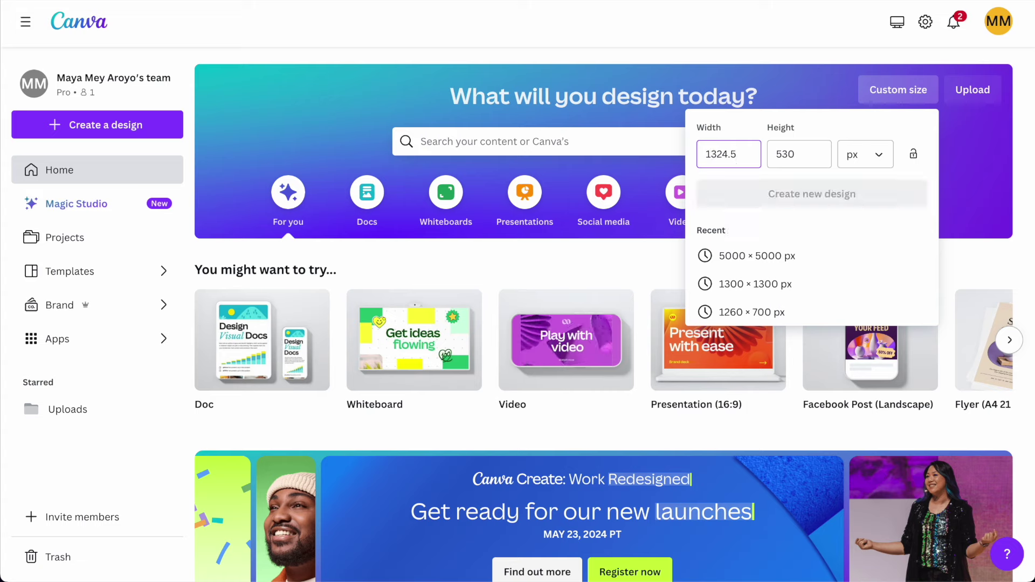
# Calculate 530x1.5 with Google and enter the result, 795, as the custom design height.
pyautogui.hotkey('alt', 'Tab')
pyautogui.tripleClick(263, 23)
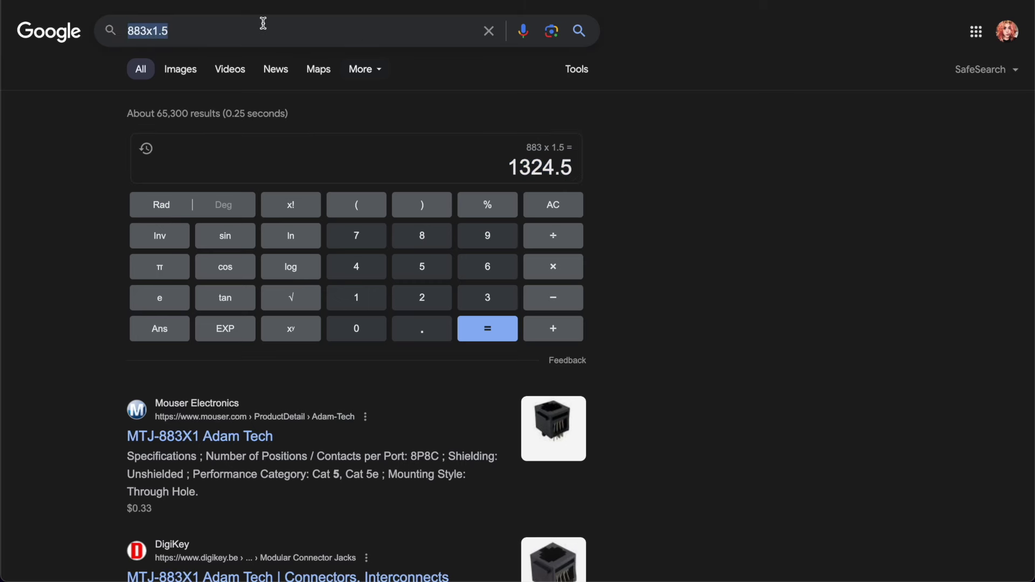
pyautogui.write('530x1')
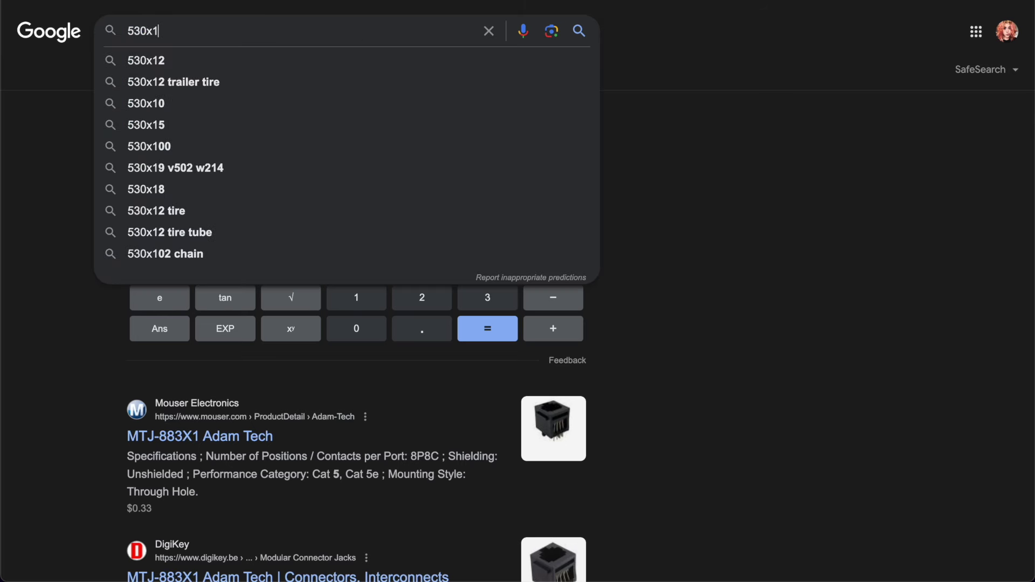
pyautogui.write('.5')
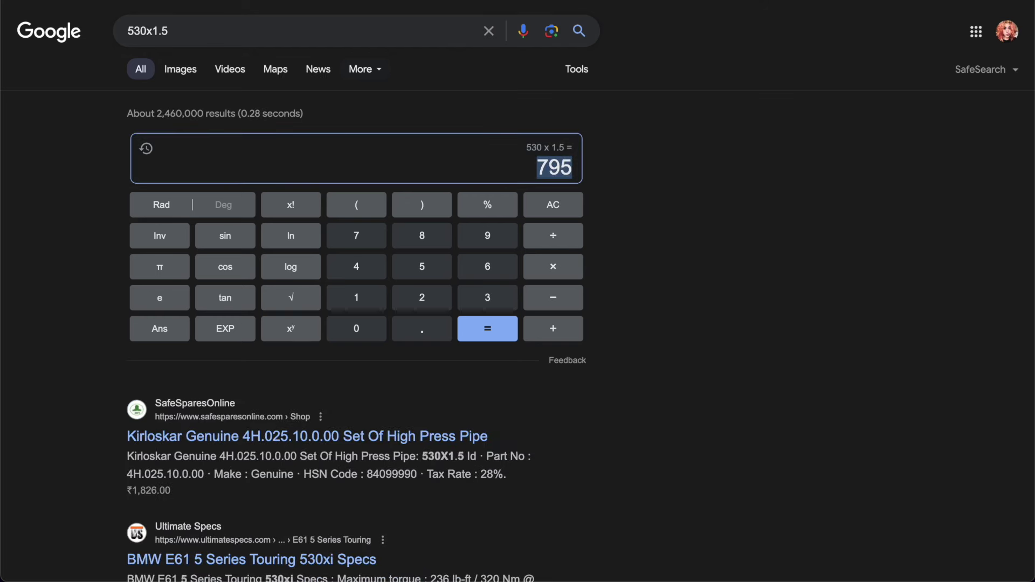
pyautogui.hotkey('ctrl', 'Tab')
pyautogui.doubleClick(785, 150)
pyautogui.press('super+v')
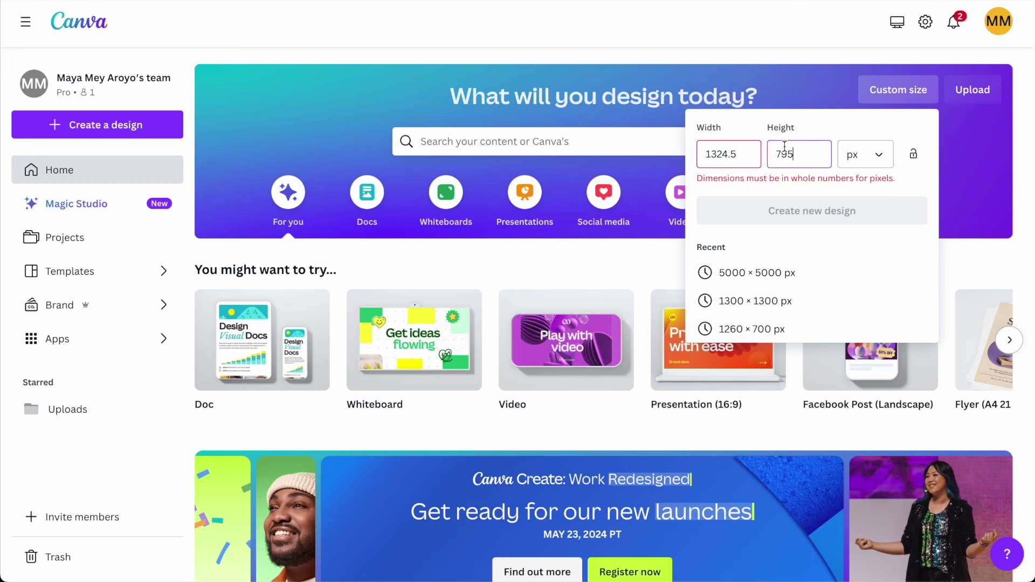
# Round the custom width down to 1324 px and create the new design.
pyautogui.click(744, 153)
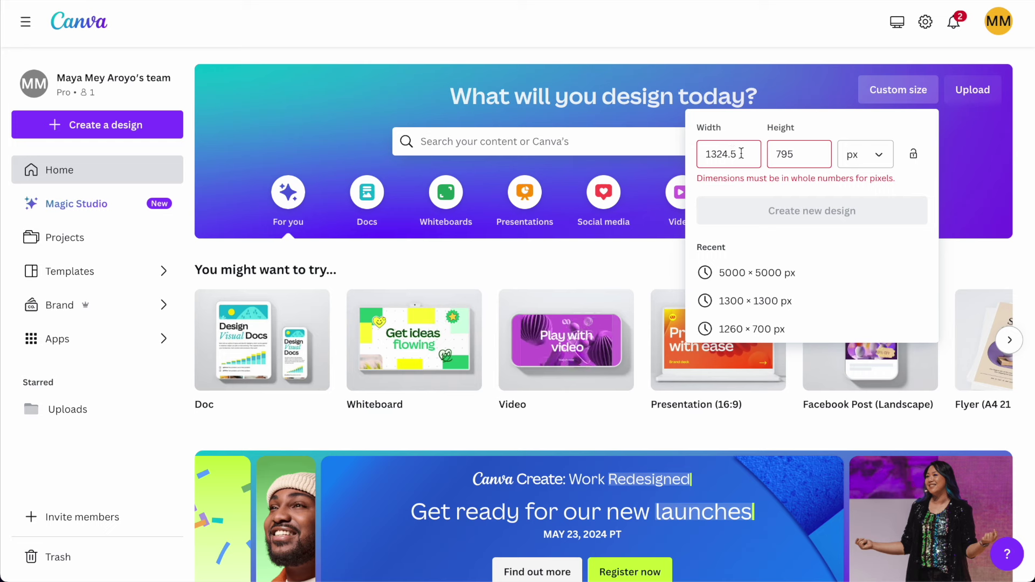
pyautogui.press('BackSpace')
pyautogui.press('BackSpace')
pyautogui.click(783, 199)
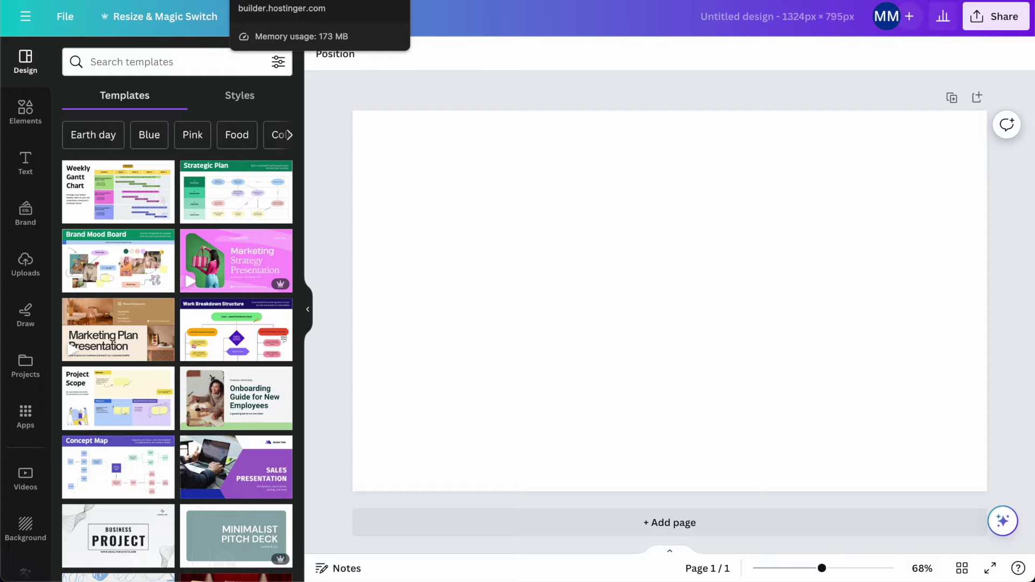
# Switch to the SelfCareBlog website and examine how the home page displays the post cover images.
pyautogui.click(274, 0)
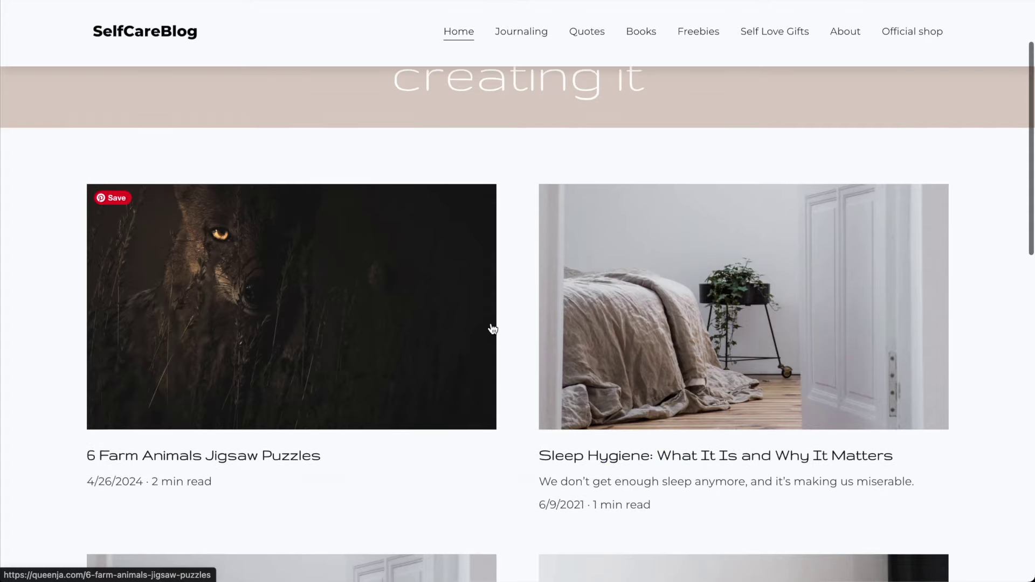
pyautogui.scroll(2, 490, 328)
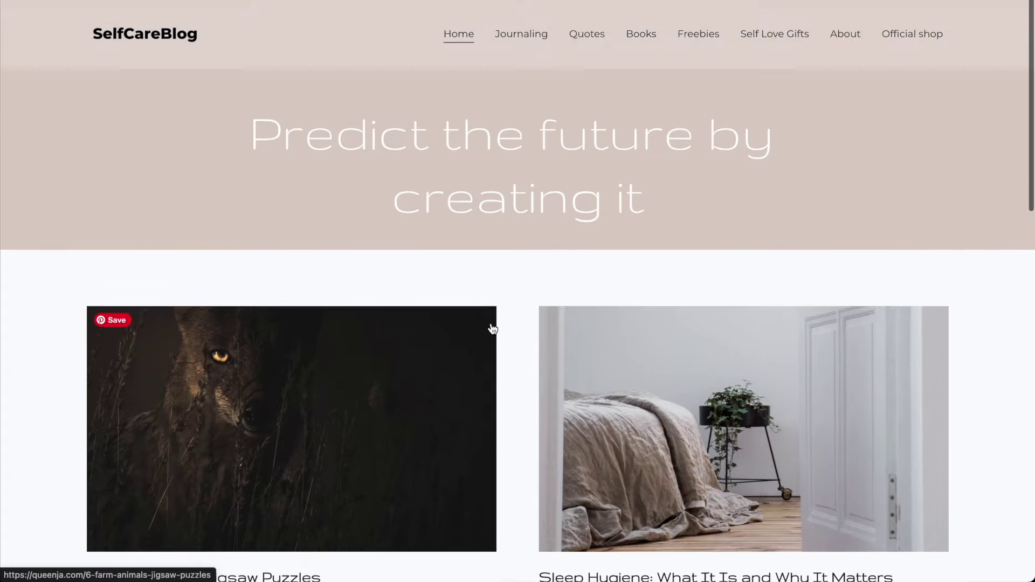
pyautogui.scroll(-4, 490, 328)
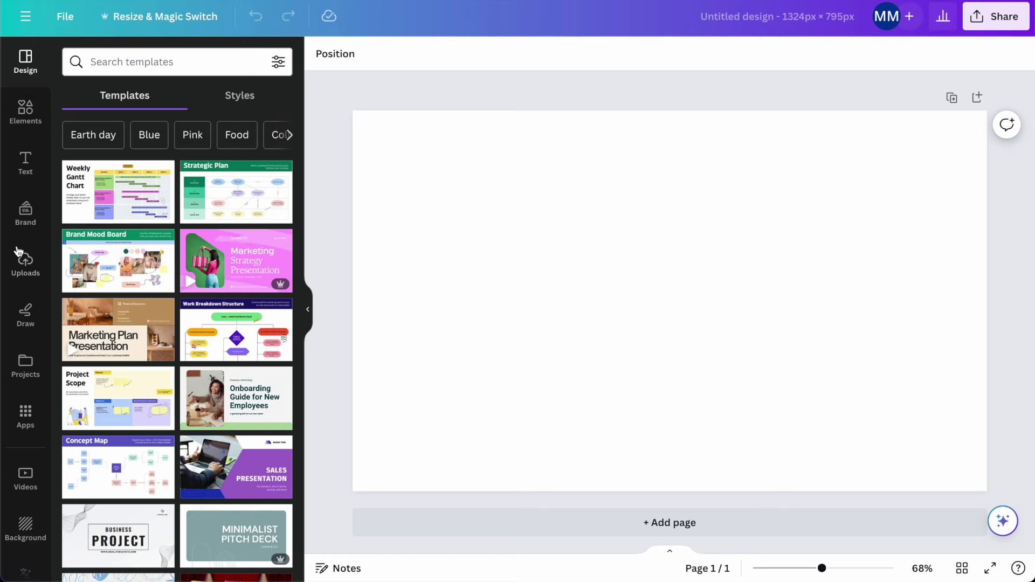
# Copy the wooden jigsaw box image from page 2 of the 600px design into the blank design and place it on the left half.
pyautogui.click(24, 261)
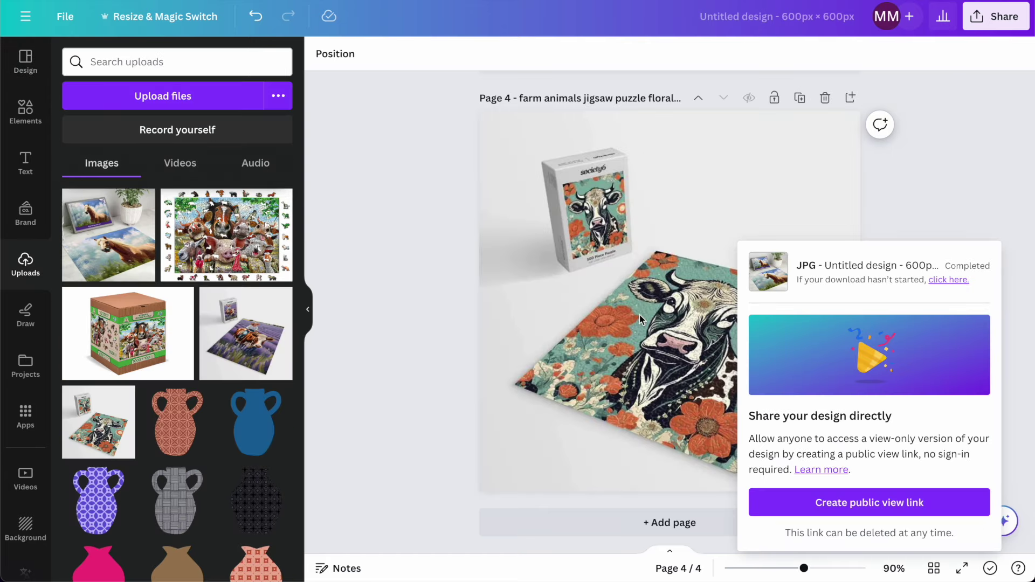
pyautogui.click(406, 302)
pyautogui.scroll(15, 407, 305)
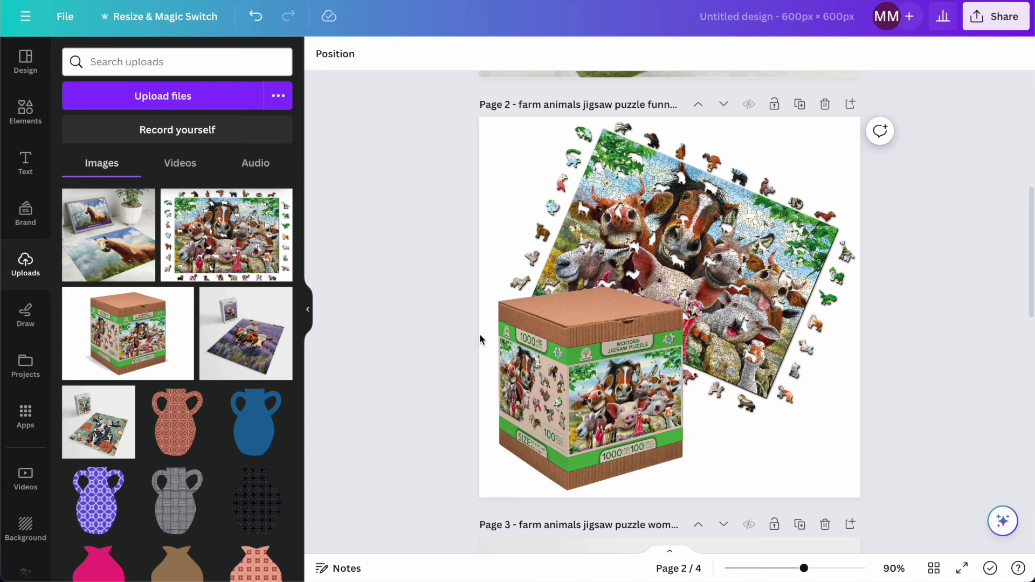
pyautogui.click(539, 367)
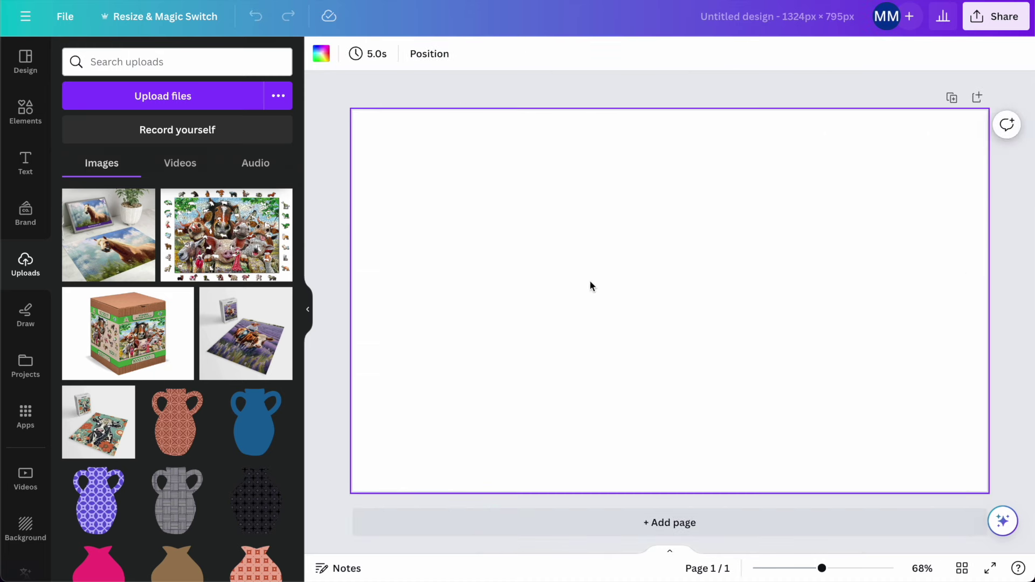
pyautogui.hotkey('ctrl', 'v')
pyautogui.moveTo(596, 284); pyautogui.dragTo(530, 303)
pyautogui.click(491, 435)
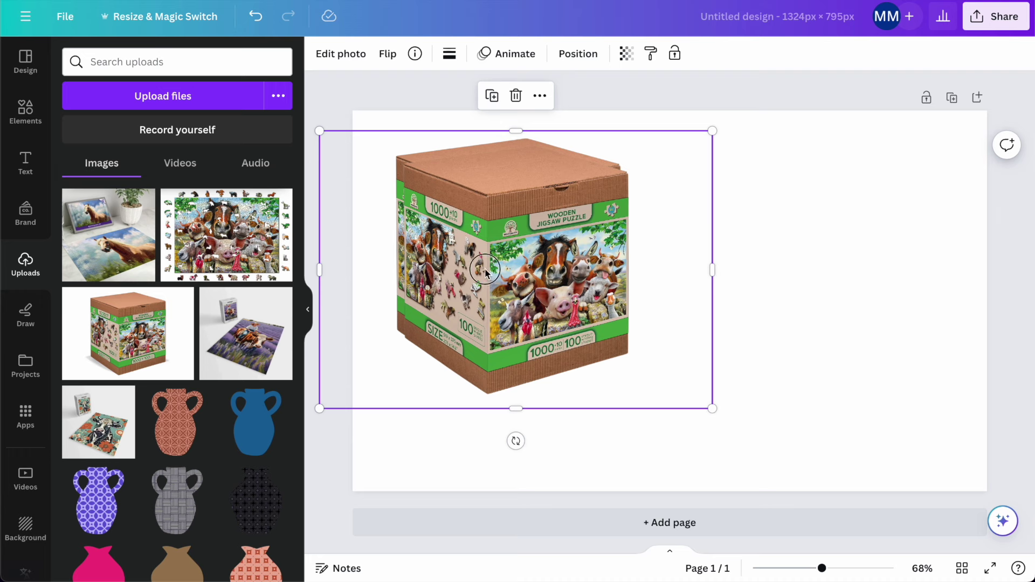
# Add the uploaded floral cow puzzle image and fit it into the page's upper-right corner, slightly reduced.
pyautogui.moveTo(484, 269); pyautogui.dragTo(656, 340)
pyautogui.press('Delete')
pyautogui.click(105, 418)
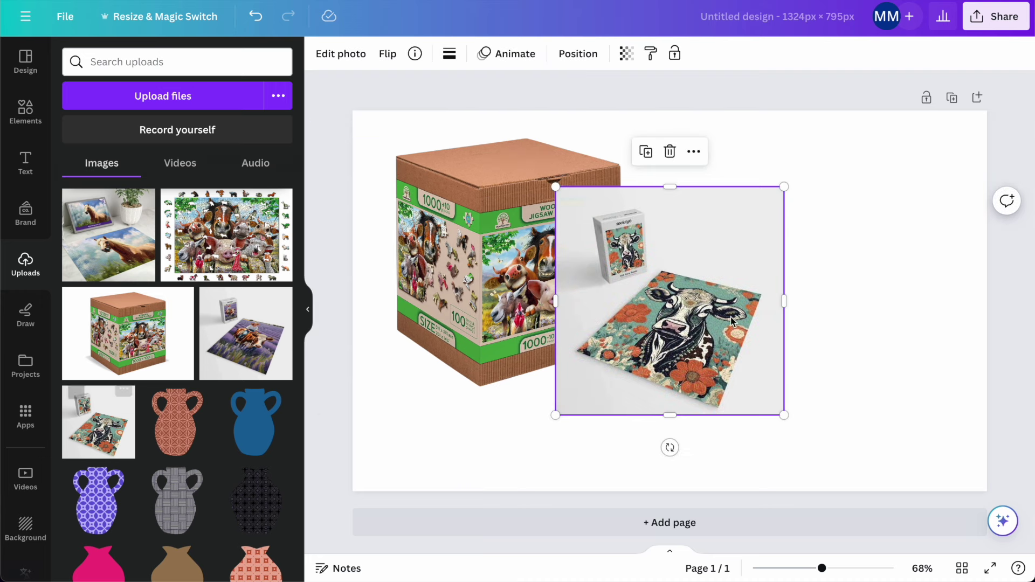
pyautogui.moveTo(723, 334); pyautogui.dragTo(926, 258)
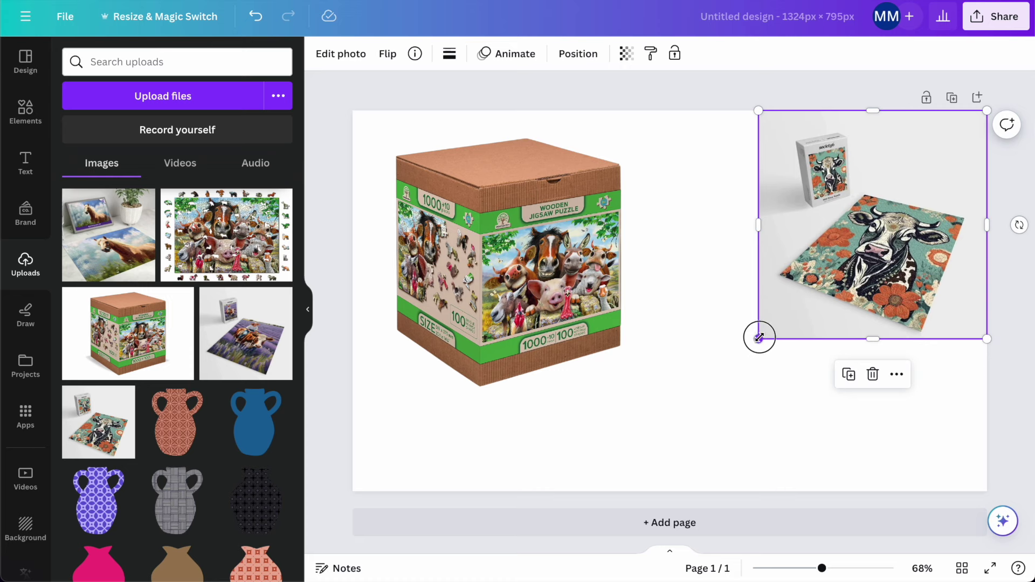
pyautogui.moveTo(759, 338); pyautogui.dragTo(765, 333)
# Add the uploaded farm animals puzzle image, shrink it into the page's lower-right corner, and shift the jigsaw box toward the centre.
pyautogui.click(226, 234)
pyautogui.moveTo(732, 365); pyautogui.dragTo(870, 428)
pyautogui.moveTo(627, 236); pyautogui.dragTo(764, 335)
pyautogui.click(723, 335)
pyautogui.moveTo(431, 223); pyautogui.dragTo(558, 250)
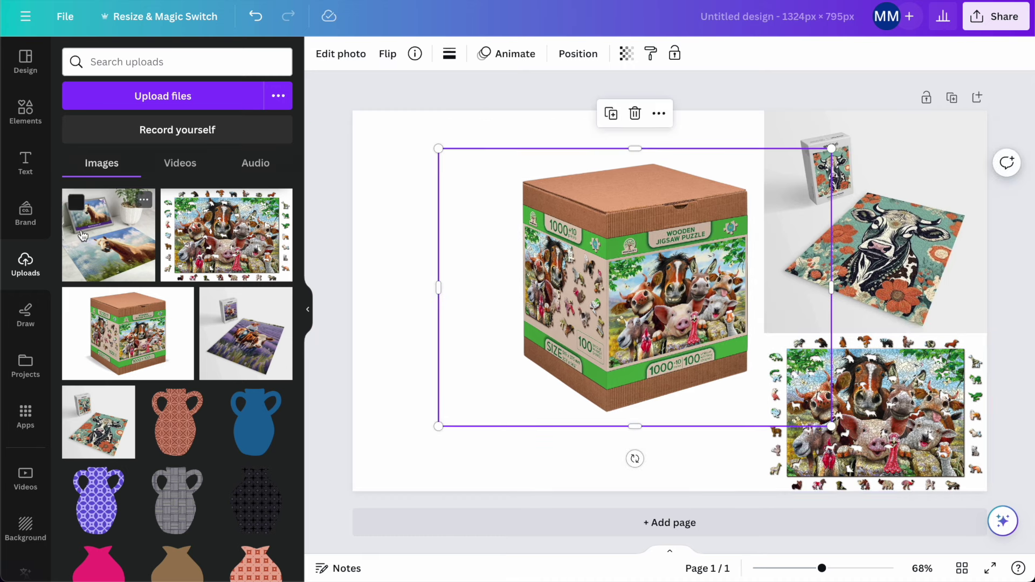
# Add the uploaded horse puzzle image, enlarge it to 795 × 795 px at the page's left edge, and send it behind the jigsaw box.
pyautogui.click(82, 236)
pyautogui.moveTo(694, 322); pyautogui.dragTo(515, 268)
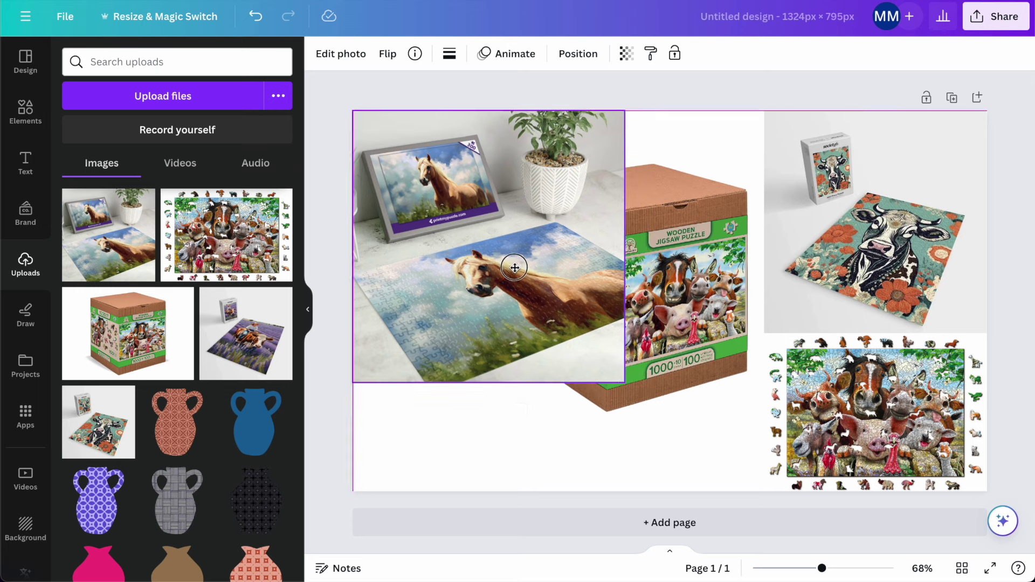
pyautogui.moveTo(625, 383); pyautogui.dragTo(734, 491)
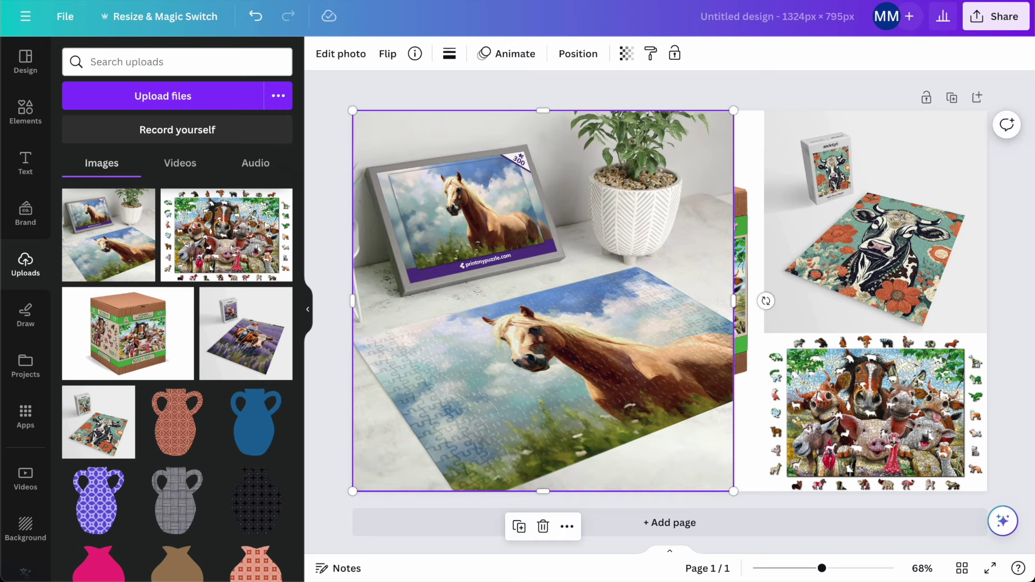
pyautogui.click(577, 53)
pyautogui.click(237, 119)
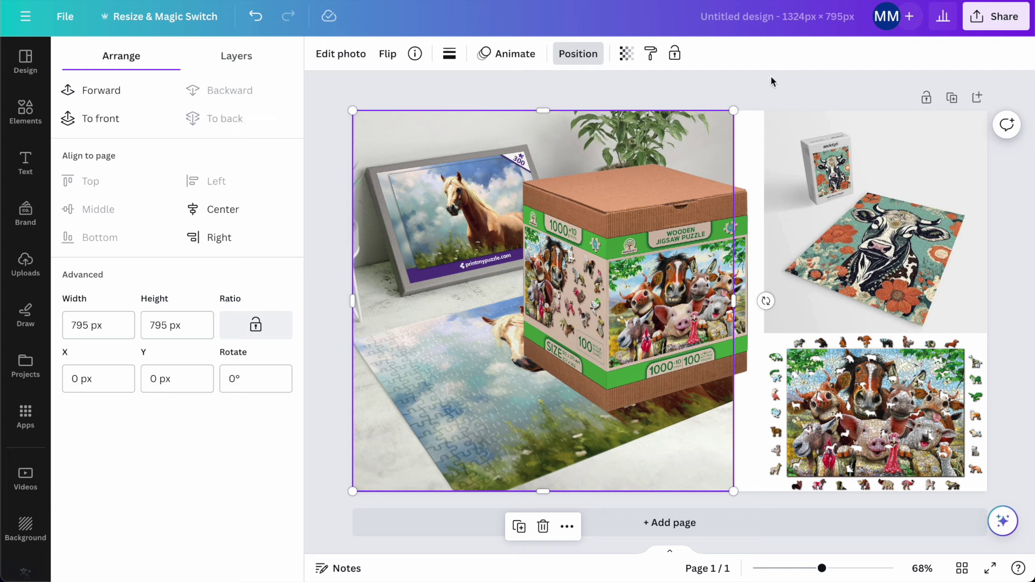
pyautogui.click(647, 283)
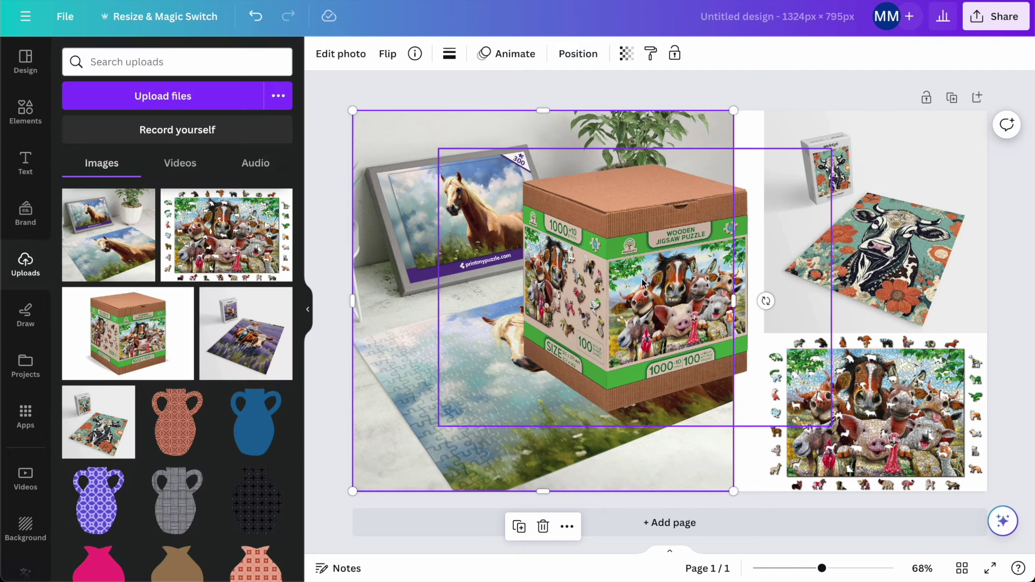
# Delete the horse puzzle image and the floral cow puzzle image from the page.
pyautogui.click(410, 321)
pyautogui.press('Delete')
pyautogui.click(808, 239)
pyautogui.press('Delete')
# Move the jigsaw box to the page's lower left and enlarge the farm animals puzzle to about 902 × 638 px on the right.
pyautogui.moveTo(649, 275); pyautogui.dragTo(500, 340)
pyautogui.moveTo(876, 413); pyautogui.dragTo(653, 381)
pyautogui.moveTo(766, 300); pyautogui.dragTo(973, 153)
pyautogui.moveTo(829, 285); pyautogui.dragTo(822, 272)
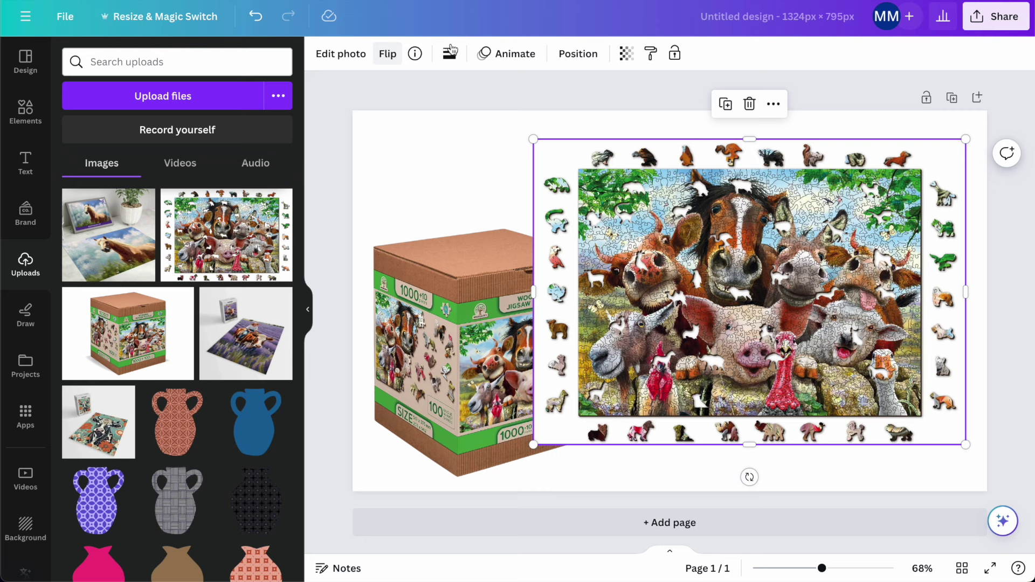
# Send the farm animals puzzle behind the jigsaw box, move the box to the page's upper left, and nudge the puzzle slightly lower.
pyautogui.click(578, 53)
pyautogui.click(240, 119)
pyautogui.click(473, 135)
pyautogui.moveTo(489, 364); pyautogui.dragTo(484, 261)
pyautogui.click(802, 393)
pyautogui.moveTo(802, 394); pyautogui.dragTo(806, 415)
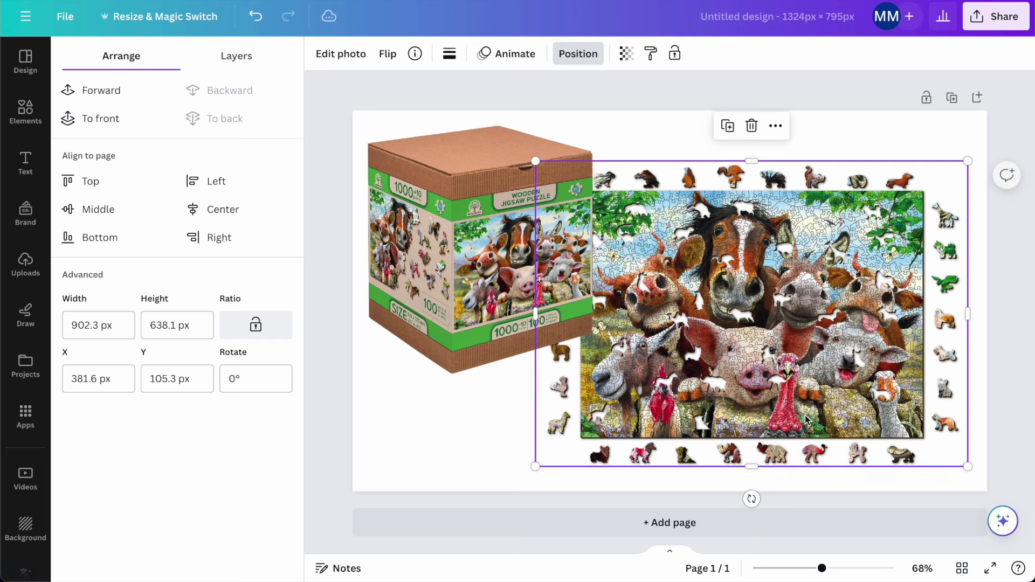
# Remove the background from the farm animals puzzle image with BG Remover.
pyautogui.click(360, 58)
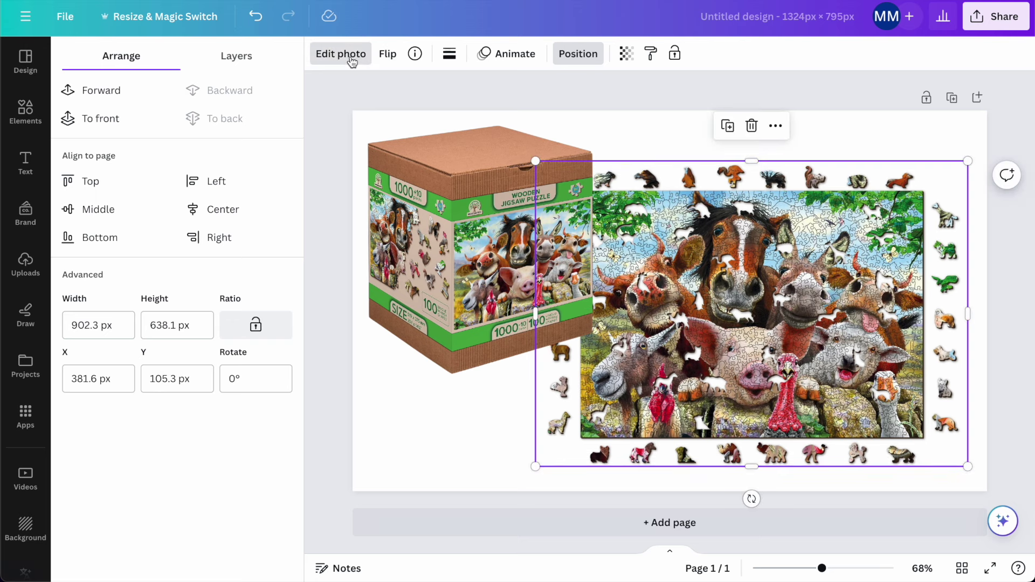
pyautogui.click(95, 171)
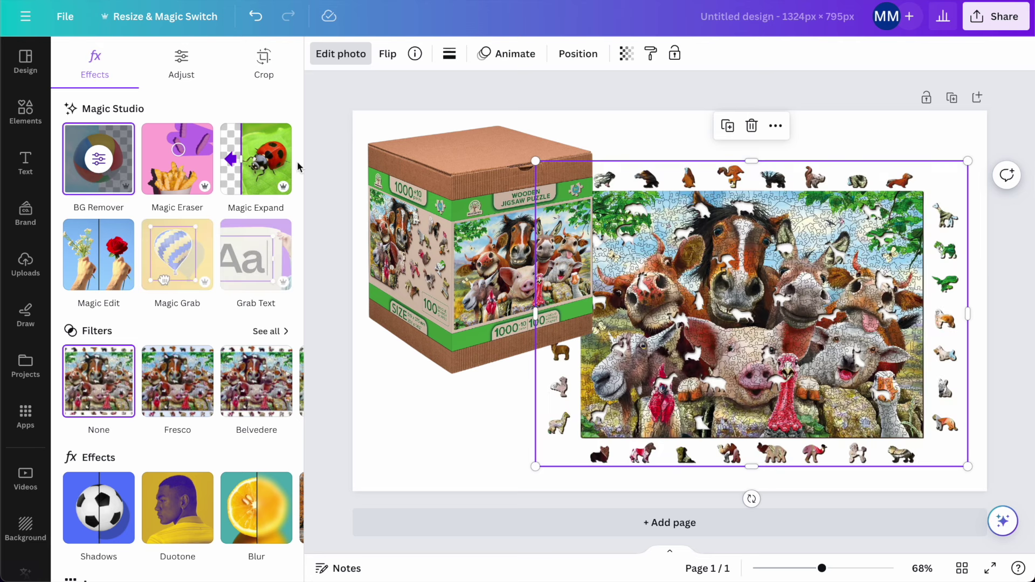
pyautogui.click(420, 461)
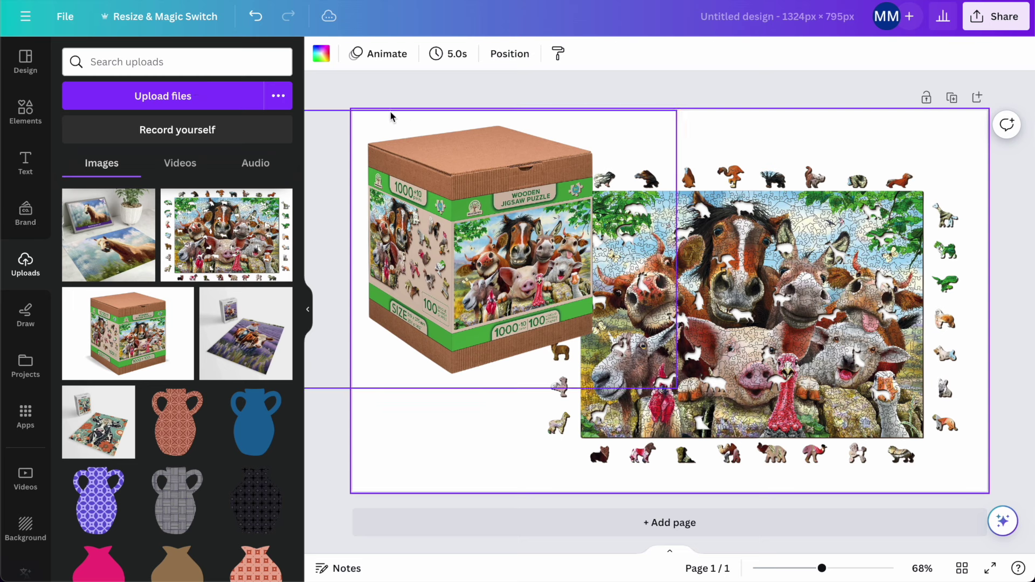
# Try black, brand yellow and a yellow-to-pink gradient as the page's background colour.
pyautogui.click(319, 54)
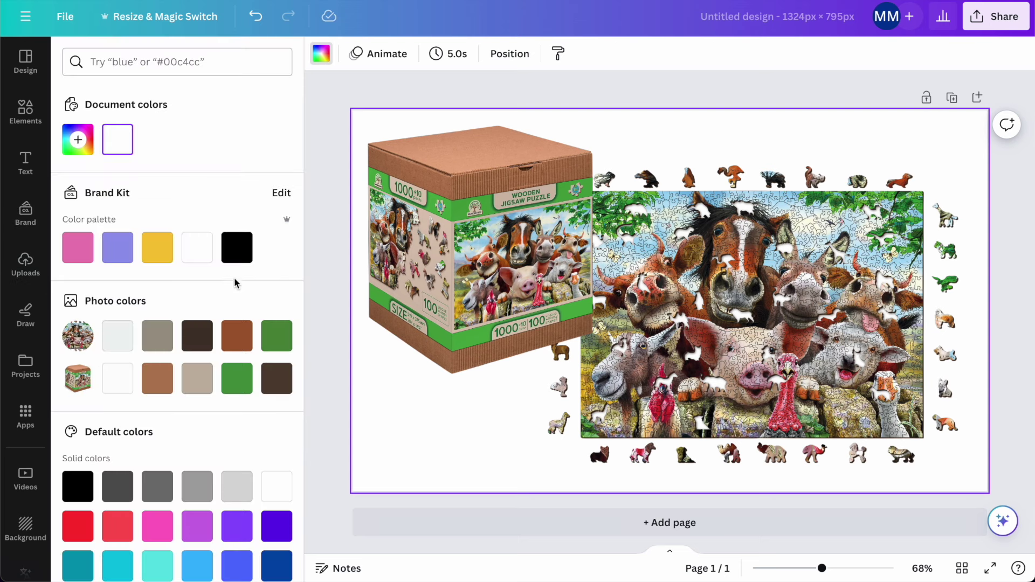
pyautogui.click(233, 261)
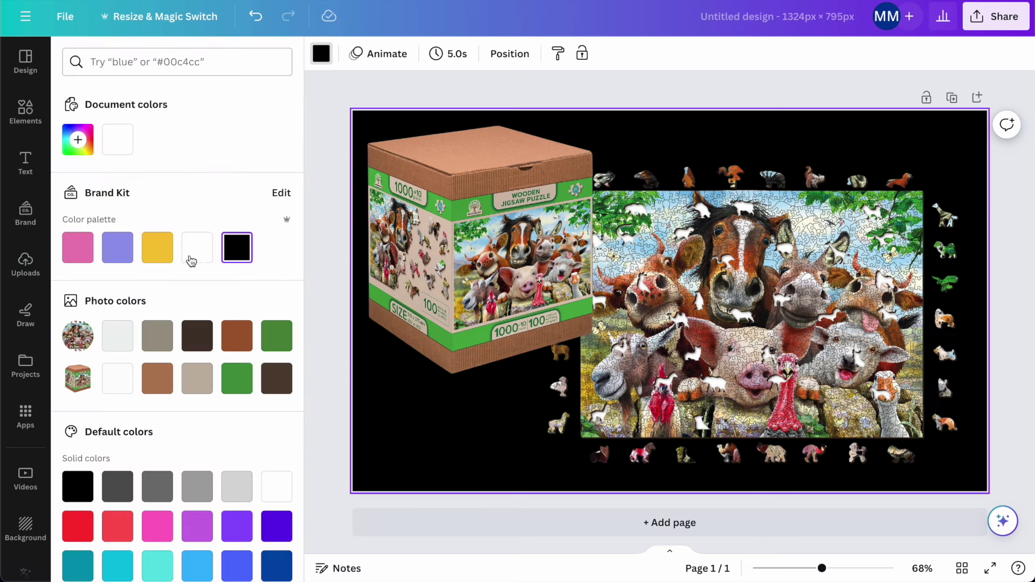
pyautogui.click(161, 259)
pyautogui.scroll(-5, 270, 455)
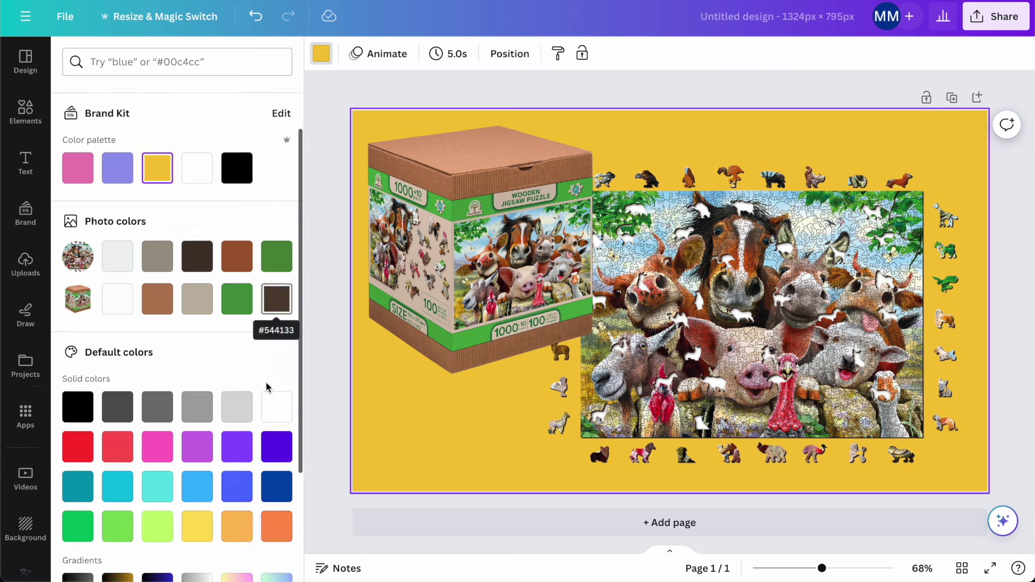
pyautogui.click(237, 431)
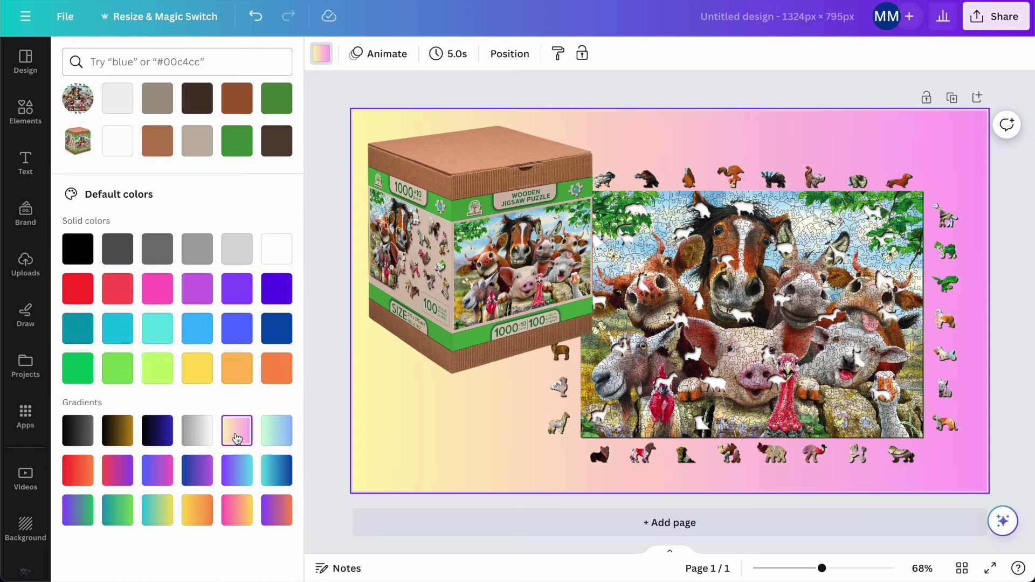
pyautogui.scroll(5, 178, 206)
pyautogui.scroll(-5, 188, 306)
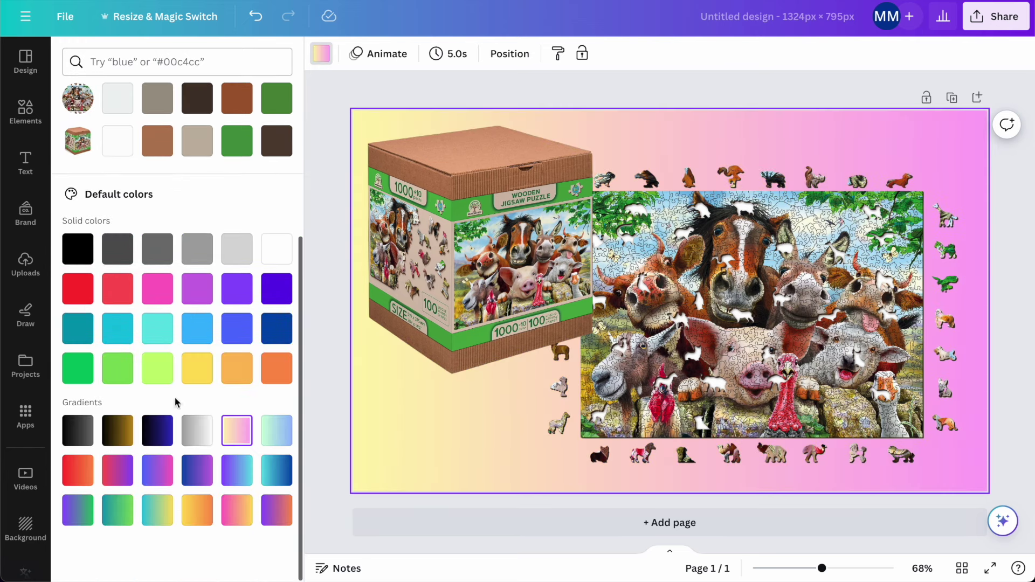
# Fill the page background with the #5170ff to #ff66c4 linear gradient and open its gradient settings for editing.
pyautogui.click(160, 481)
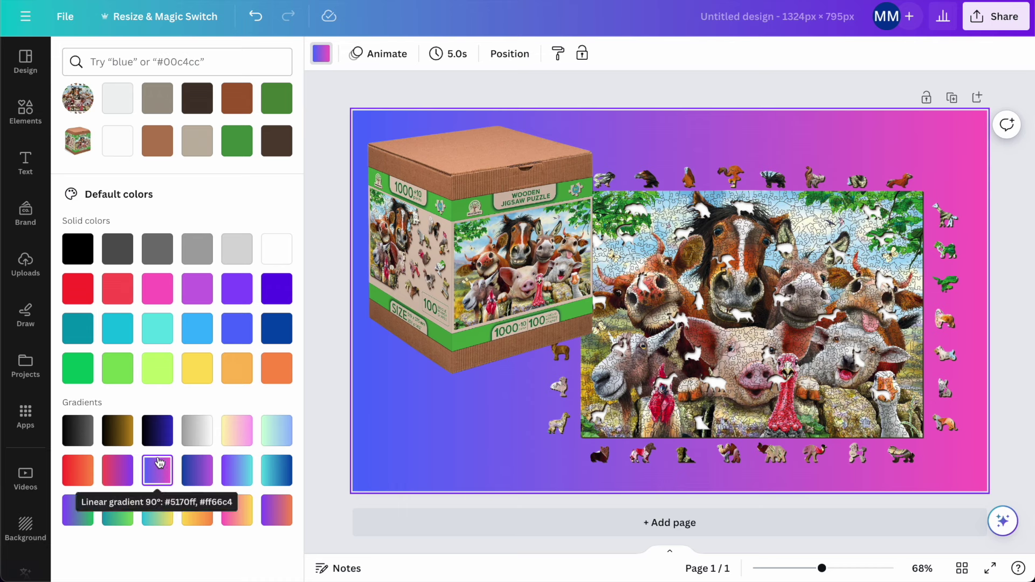
pyautogui.scroll(5, 192, 323)
pyautogui.click(334, 232)
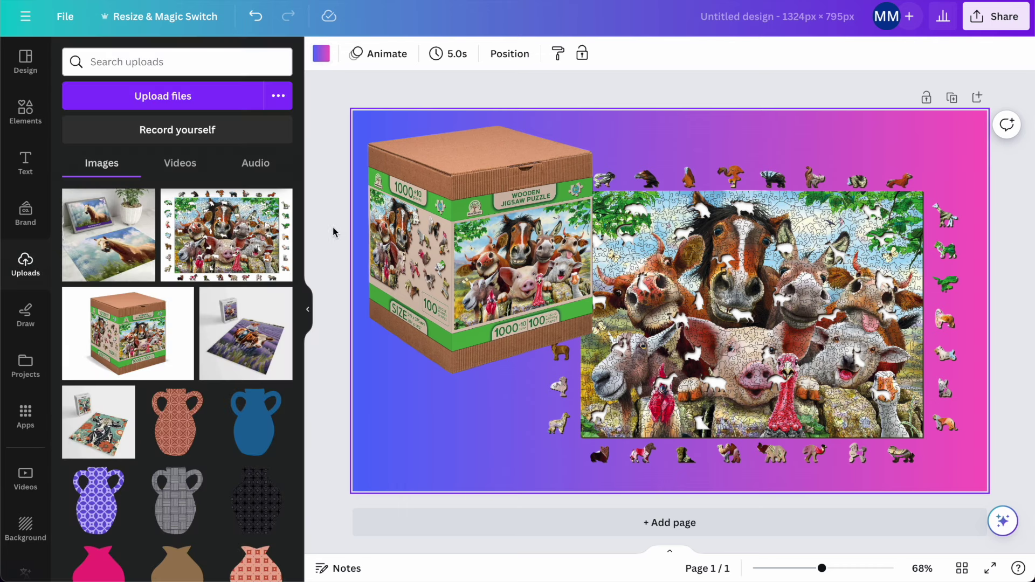
pyautogui.click(321, 53)
pyautogui.click(118, 140)
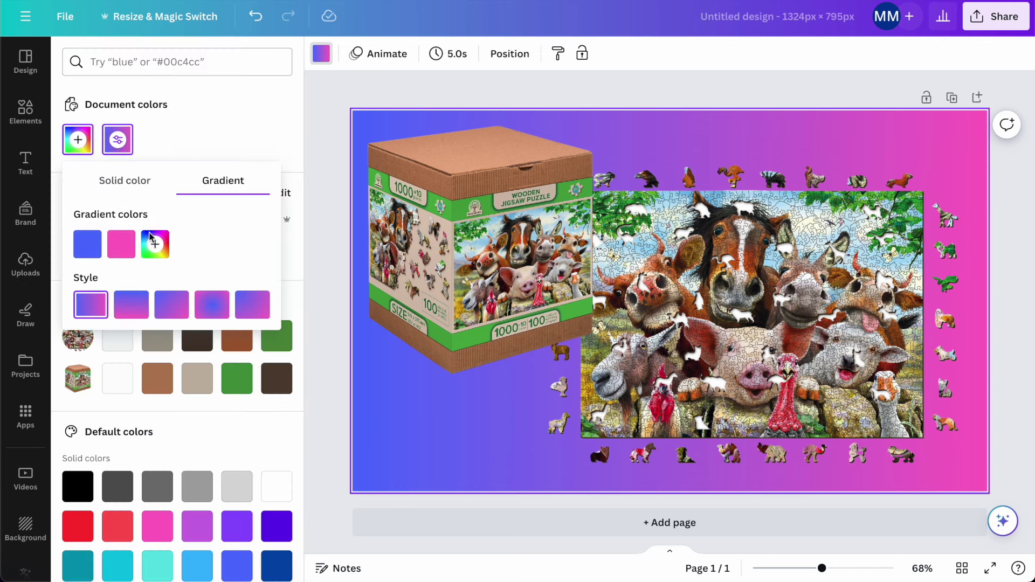
# Try the background gradient with light pink #FFBBE5 as end colour and dark blue #0027D8 as start colour.
pyautogui.click(118, 248)
pyautogui.moveTo(204, 296); pyautogui.dragTo(169, 278)
pyautogui.click(90, 247)
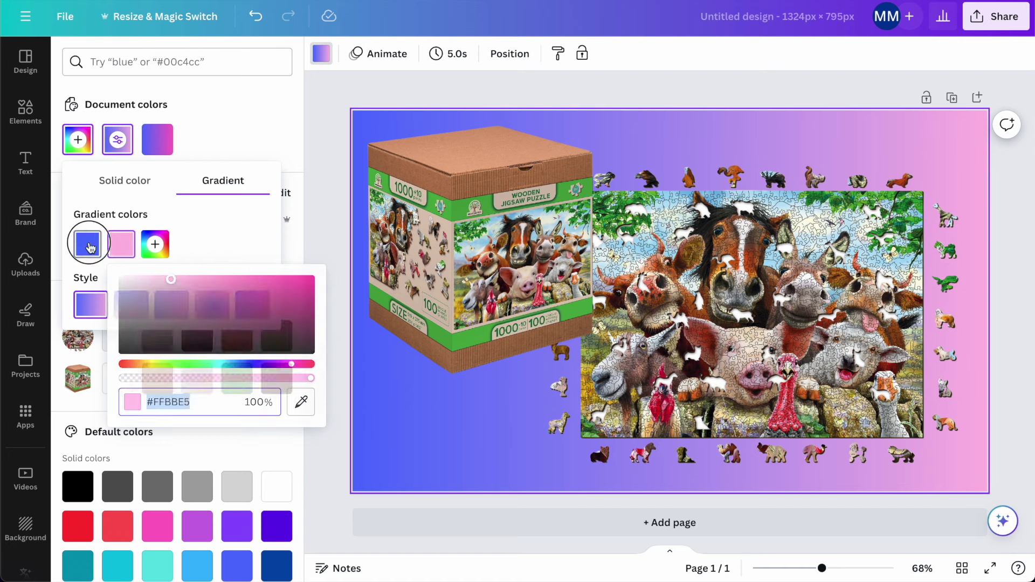
pyautogui.moveTo(247, 306); pyautogui.dragTo(276, 292)
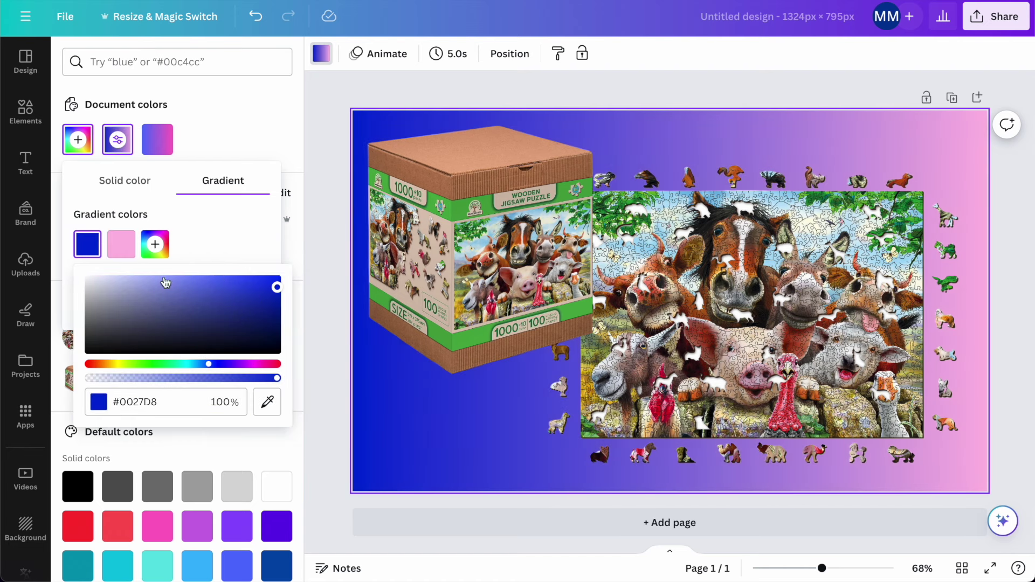
# Change the background gradient's end colour from pink to a light blue and switch the gradient style to radial.
pyautogui.click(119, 249)
pyautogui.click(234, 365)
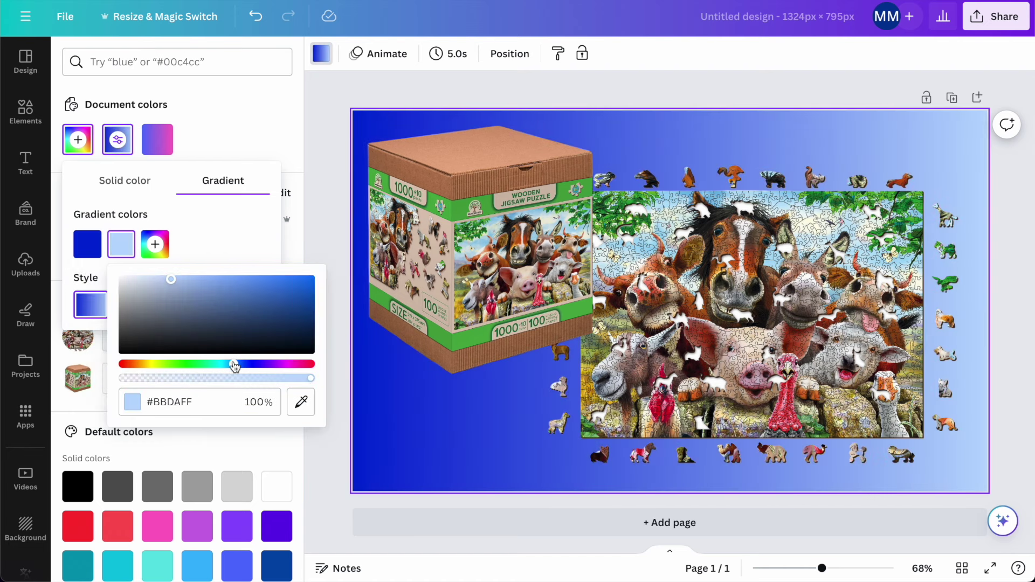
pyautogui.click(215, 287)
pyautogui.click(214, 224)
pyautogui.click(169, 302)
pyautogui.click(210, 310)
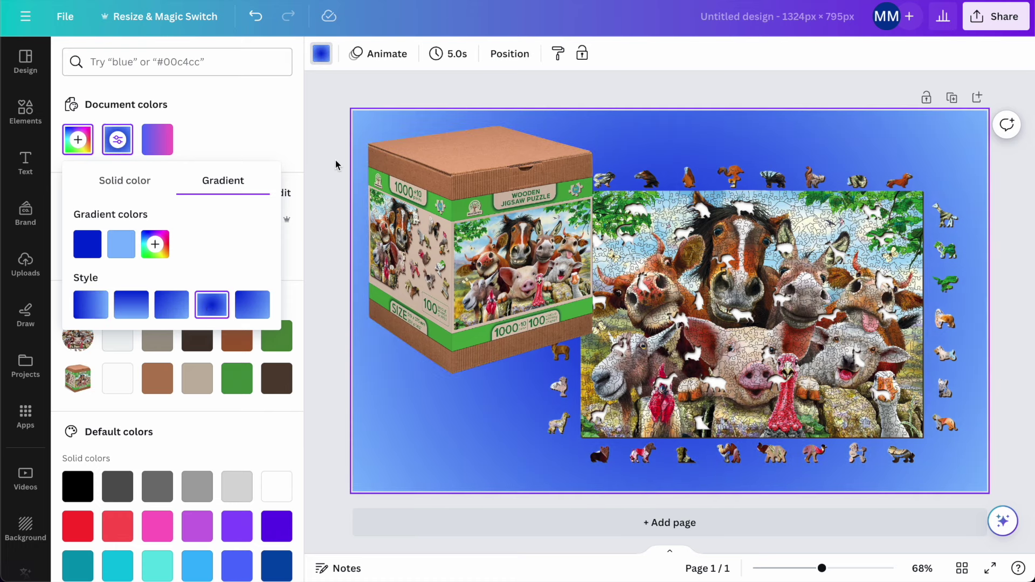
# Set the radial gradient's outer colour to a deep blue and its centre colour to pale blue #D9E0FF.
pyautogui.click(115, 248)
pyautogui.moveTo(304, 306); pyautogui.dragTo(316, 300)
pyautogui.click(88, 244)
pyautogui.click(132, 275)
pyautogui.moveTo(132, 275); pyautogui.dragTo(115, 264)
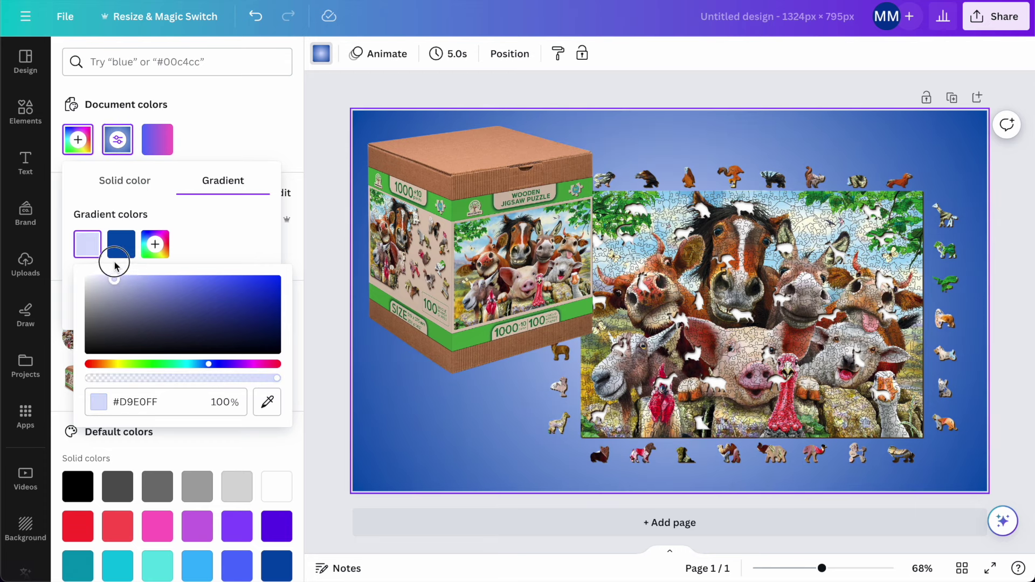
pyautogui.click(270, 231)
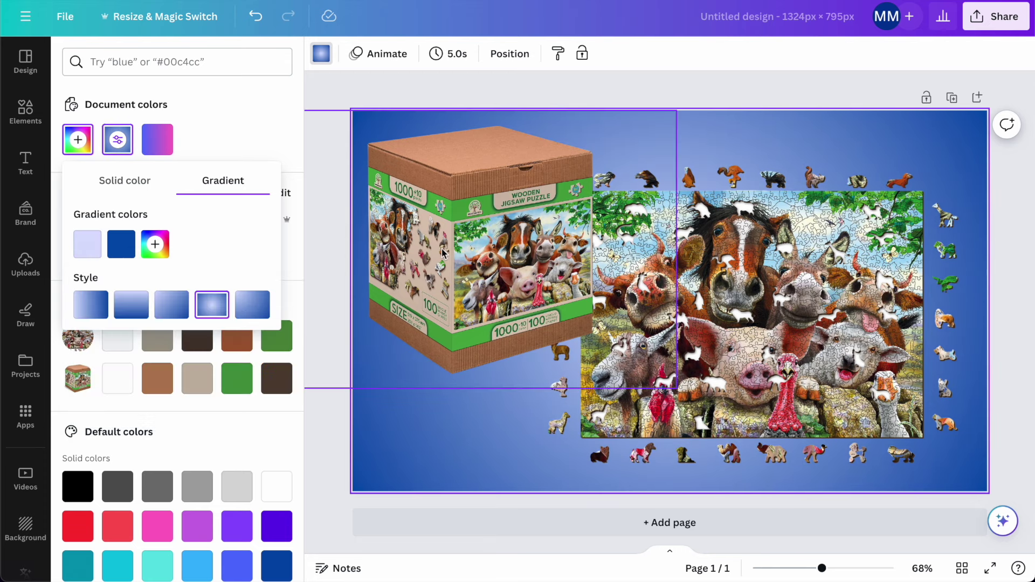
# Add a Drop shadow to the jigsaw box image and set the shadow intensity to 75.
pyautogui.click(462, 291)
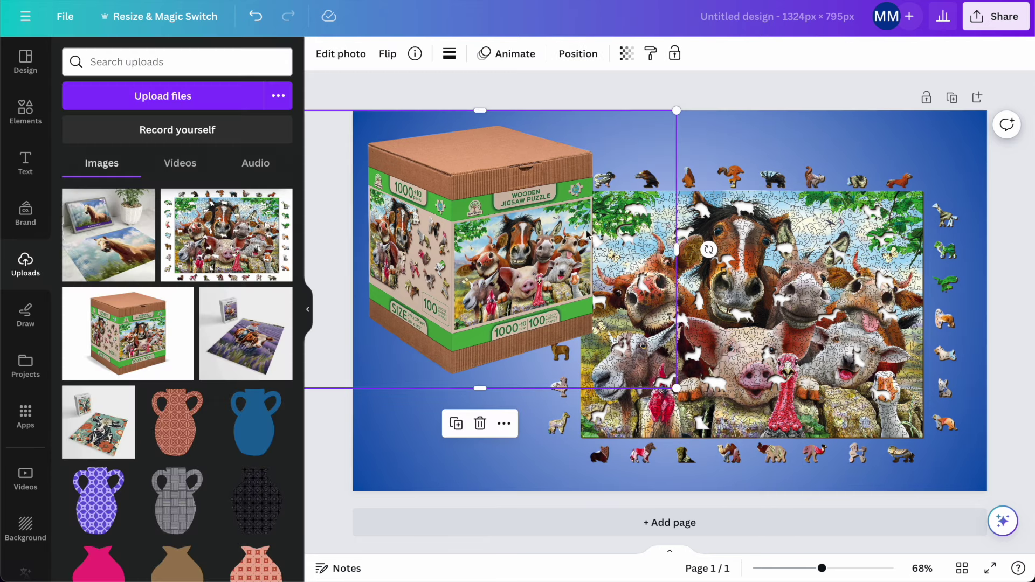
pyautogui.click(341, 55)
pyautogui.scroll(-2, 196, 335)
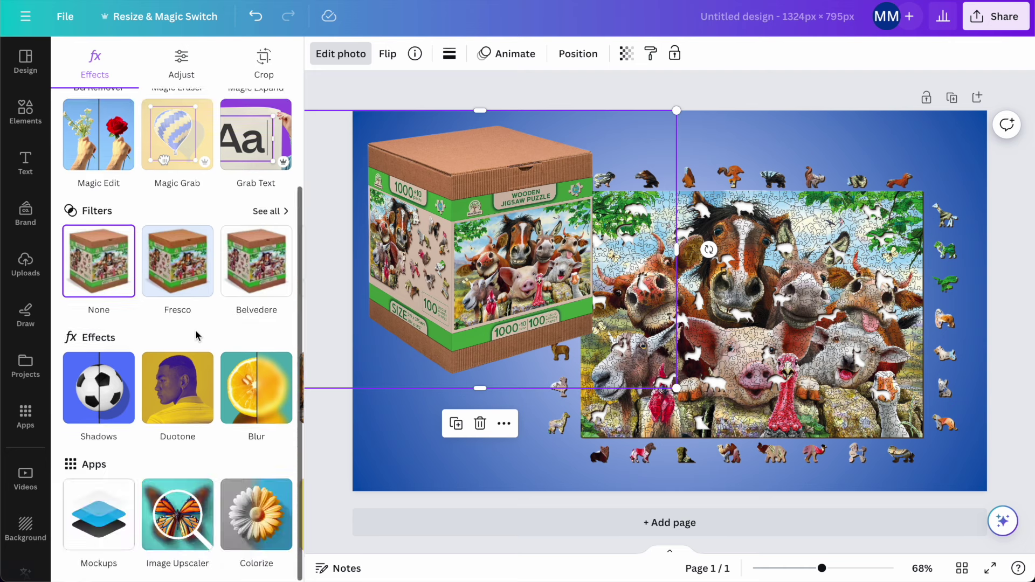
pyautogui.click(95, 404)
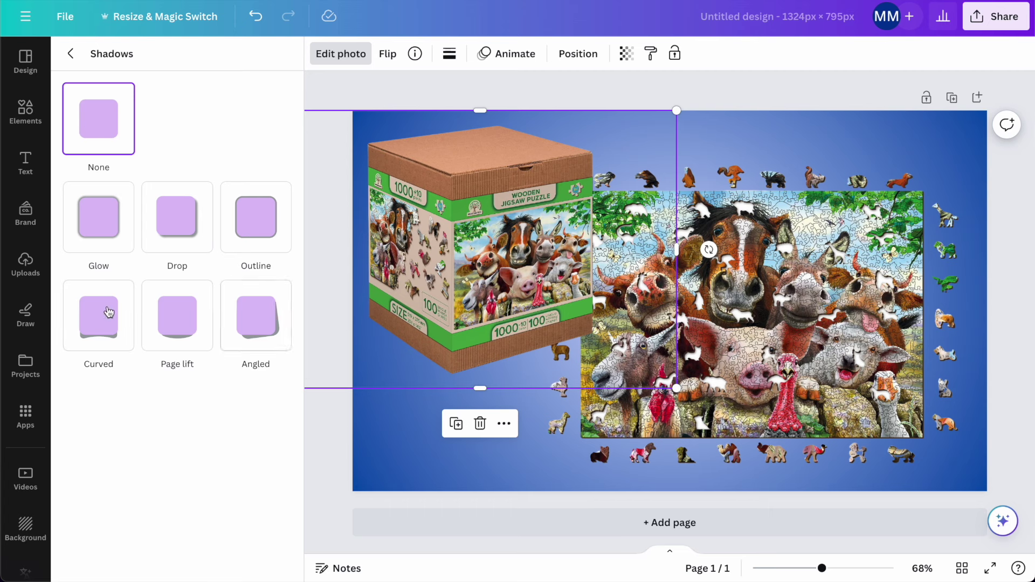
pyautogui.click(181, 223)
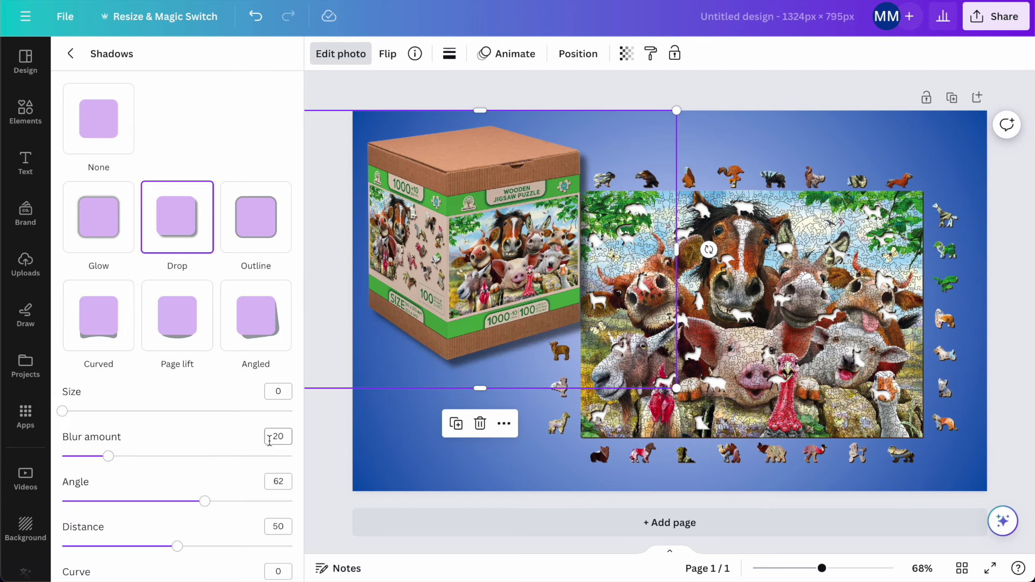
pyautogui.scroll(-3, 214, 434)
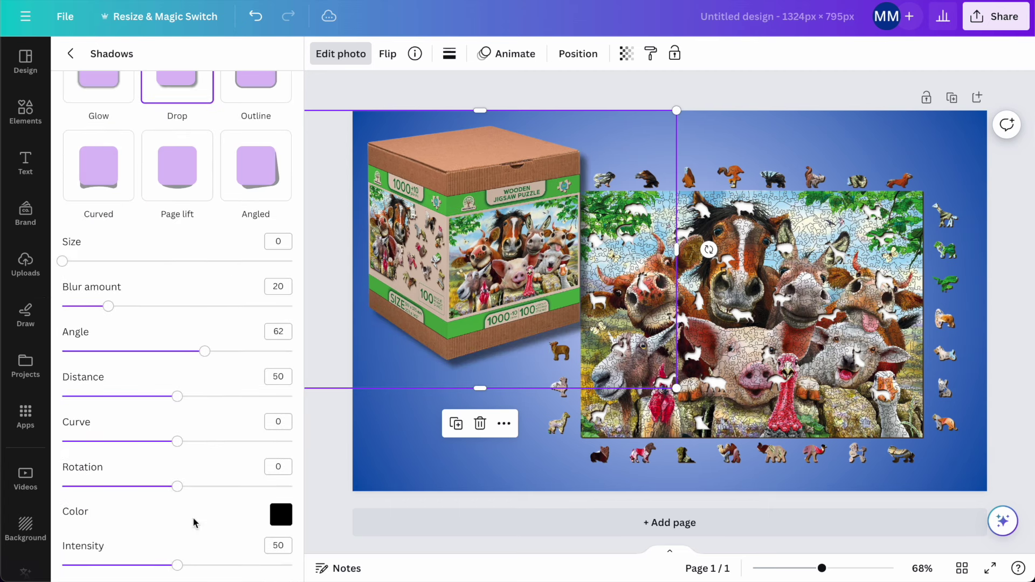
pyautogui.moveTo(181, 569); pyautogui.dragTo(234, 564)
# Tilt the farm animals puzzle image clockwise and move it slightly up on the page.
pyautogui.click(775, 327)
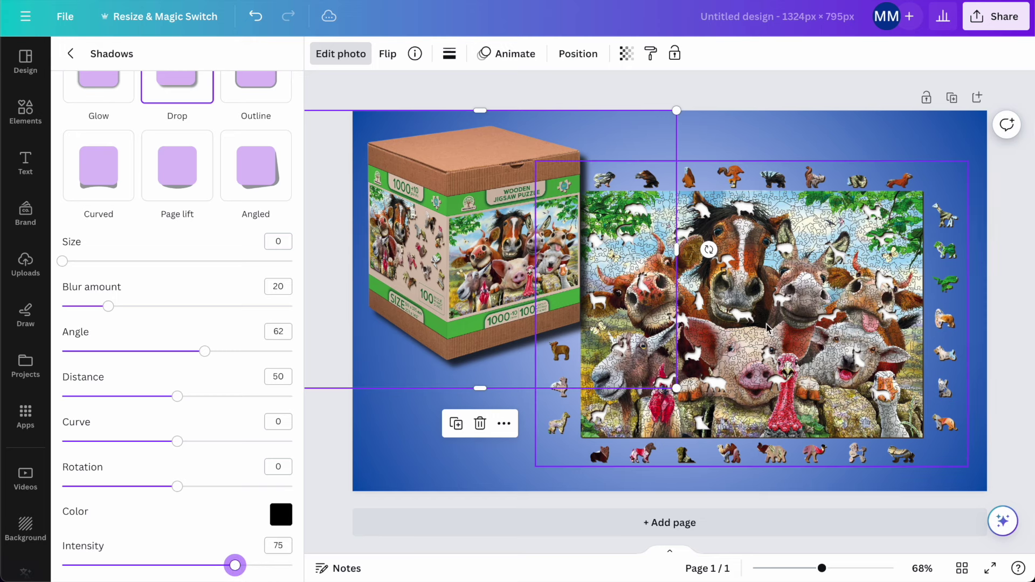
pyautogui.moveTo(752, 499); pyautogui.dragTo(692, 491)
pyautogui.moveTo(766, 372); pyautogui.dragTo(767, 358)
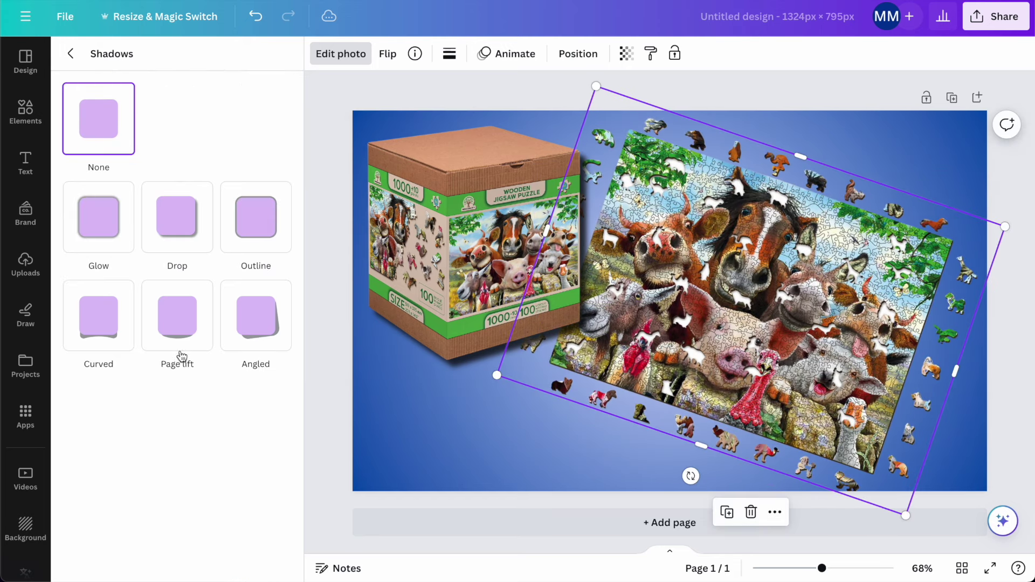
# Add a Drop shadow to the tilted puzzle with intensity 68 and a shorter shadow distance.
pyautogui.click(194, 238)
pyautogui.scroll(-3, 207, 480)
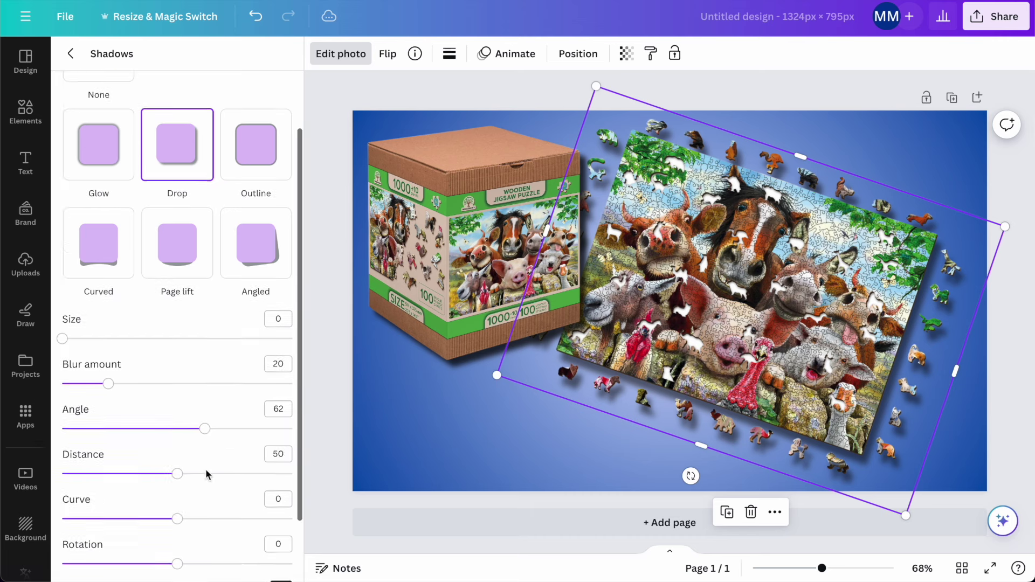
pyautogui.moveTo(177, 565); pyautogui.dragTo(218, 566)
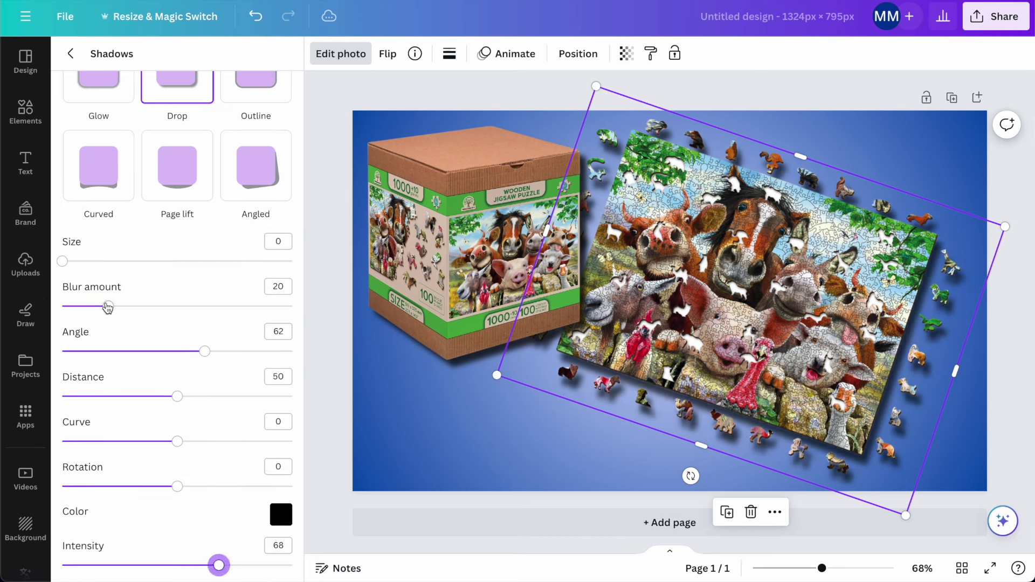
pyautogui.moveTo(182, 402); pyautogui.dragTo(139, 397)
pyautogui.click(342, 400)
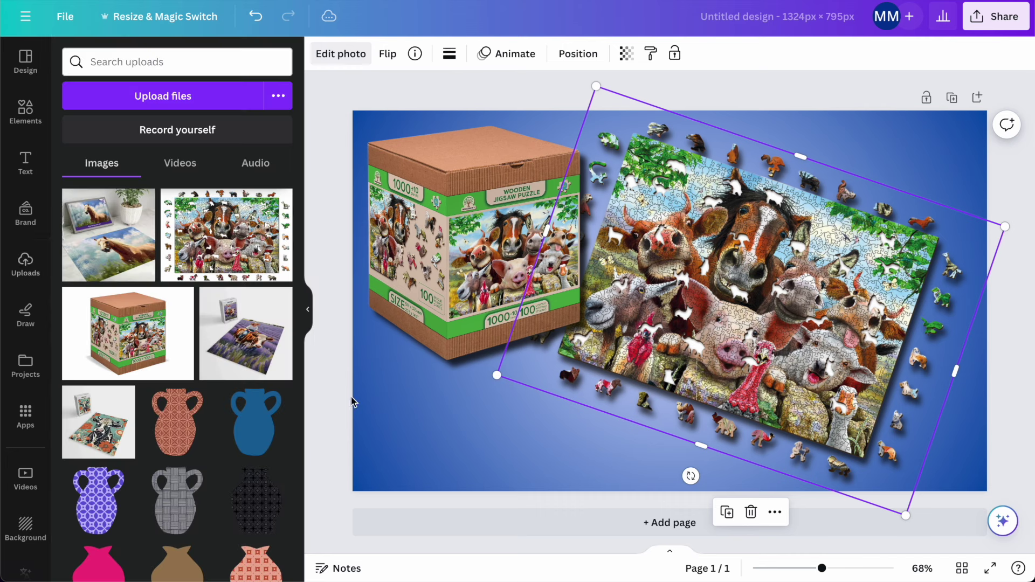
# Name the design "blog posts for queenja".
pyautogui.click(757, 23)
pyautogui.write('blo')
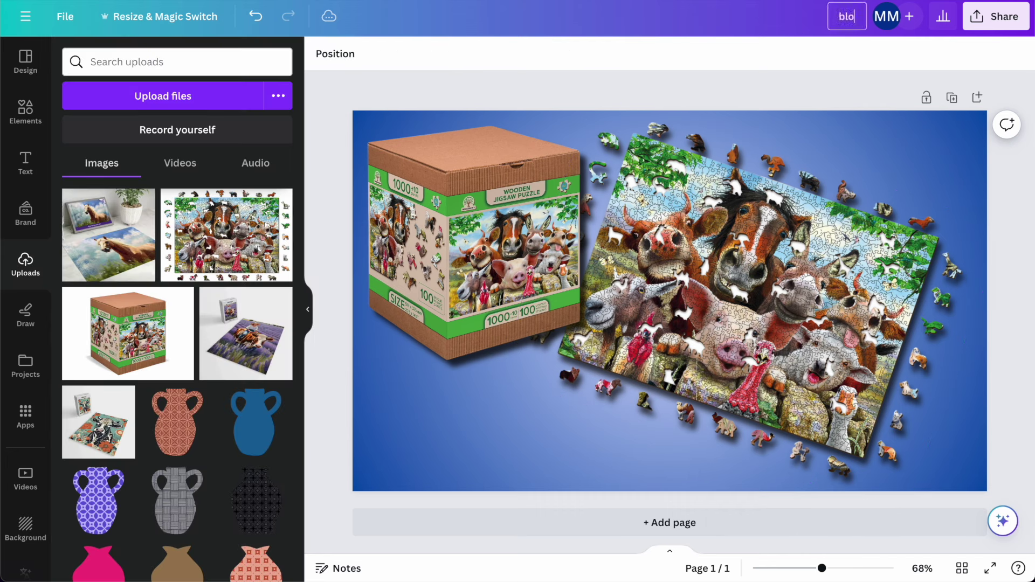
pyautogui.write('g posts for queenja')
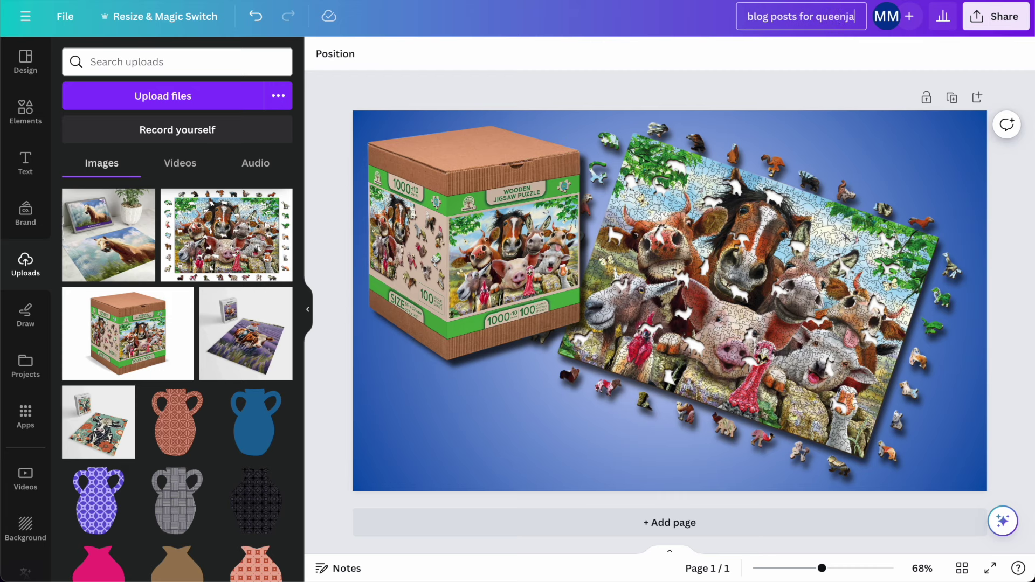
pyautogui.click(741, 85)
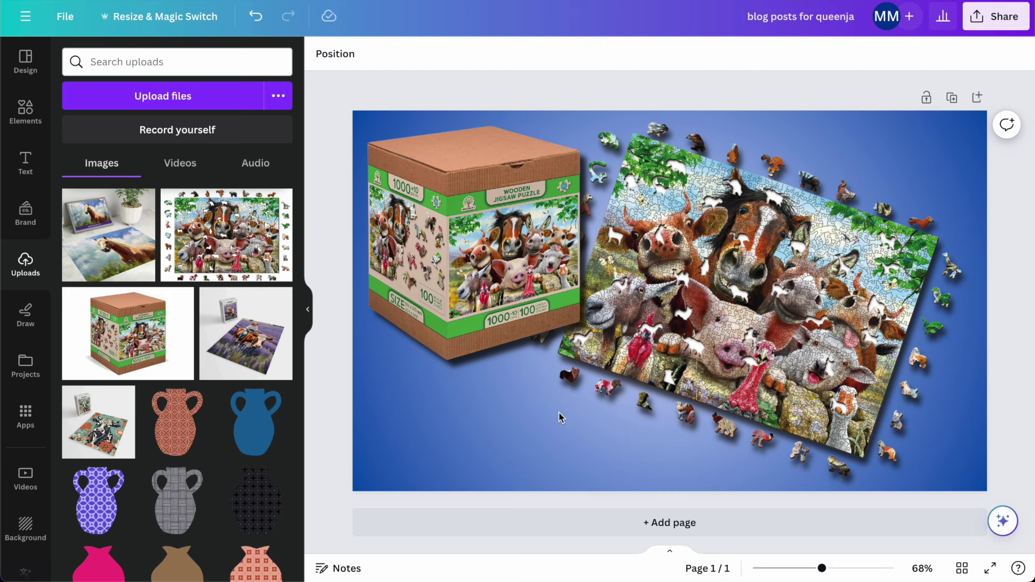
# Add a second page and title the first page "6 farm animal jigsaw puzzles".
pyautogui.click(552, 527)
pyautogui.scroll(5, 548, 520)
pyautogui.click(429, 98)
pyautogui.write('6 farm animal jigsaw puzzles')
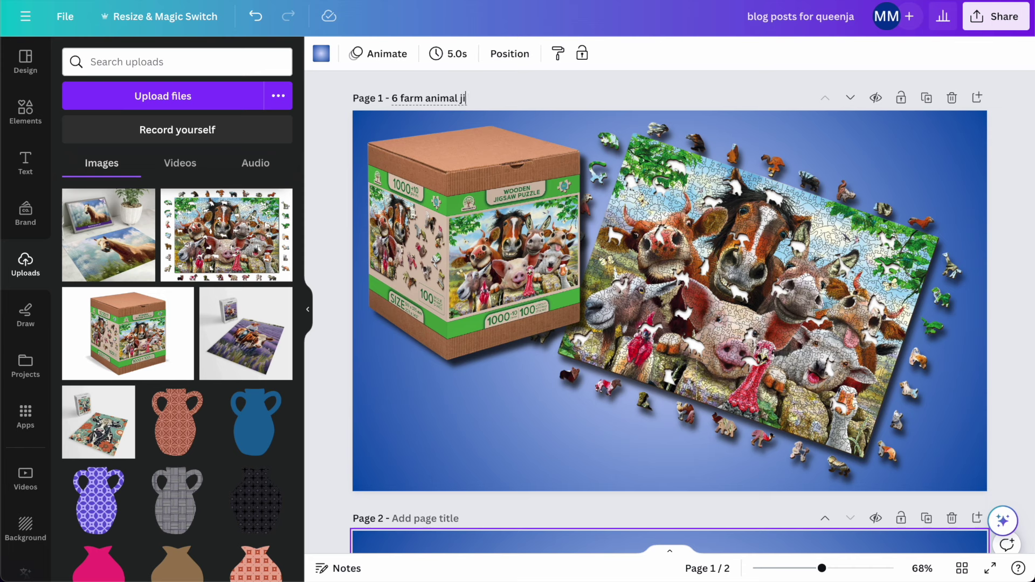
pyautogui.click(582, 75)
# Download only the farm animal jigsaw puzzles page as a JPG.
pyautogui.click(996, 16)
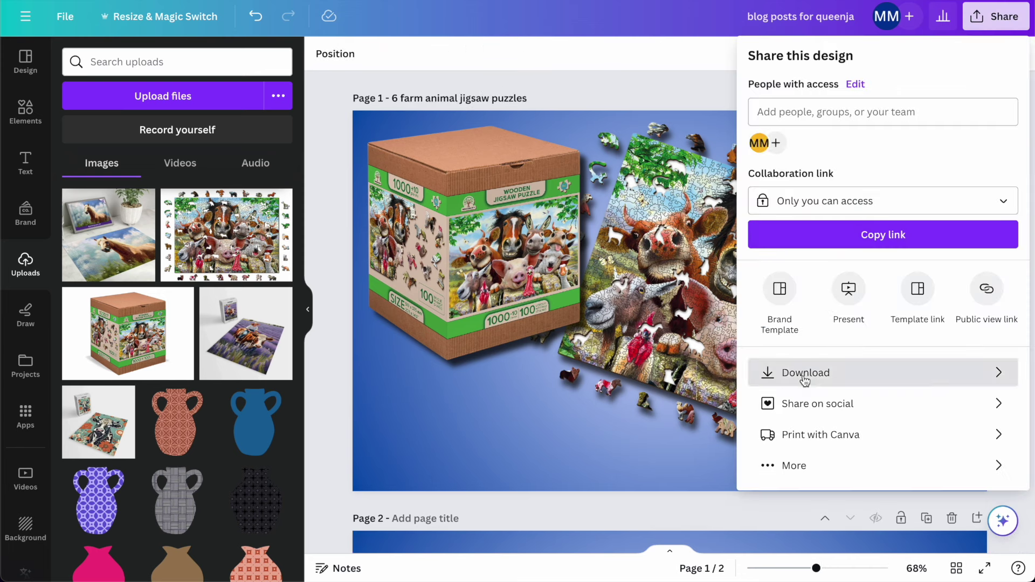
pyautogui.click(803, 372)
pyautogui.click(806, 115)
pyautogui.click(802, 154)
pyautogui.click(812, 280)
pyautogui.click(787, 321)
pyautogui.click(763, 369)
pyautogui.click(845, 454)
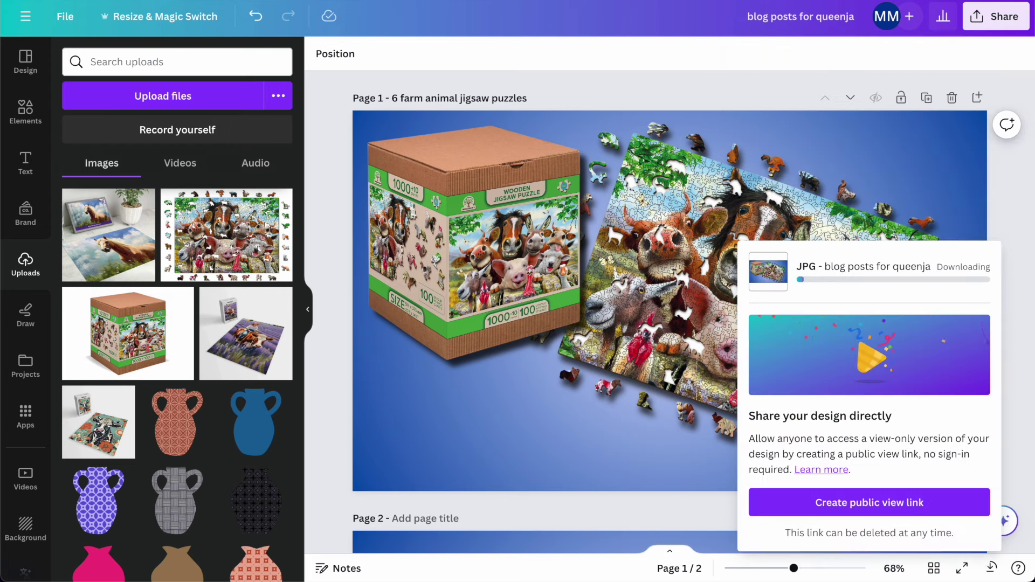
# Switch to Website Builder and open the featured image settings of the "6 Farm Animals Jigsaw Puzzles" blog post.
pyautogui.click(291, 1)
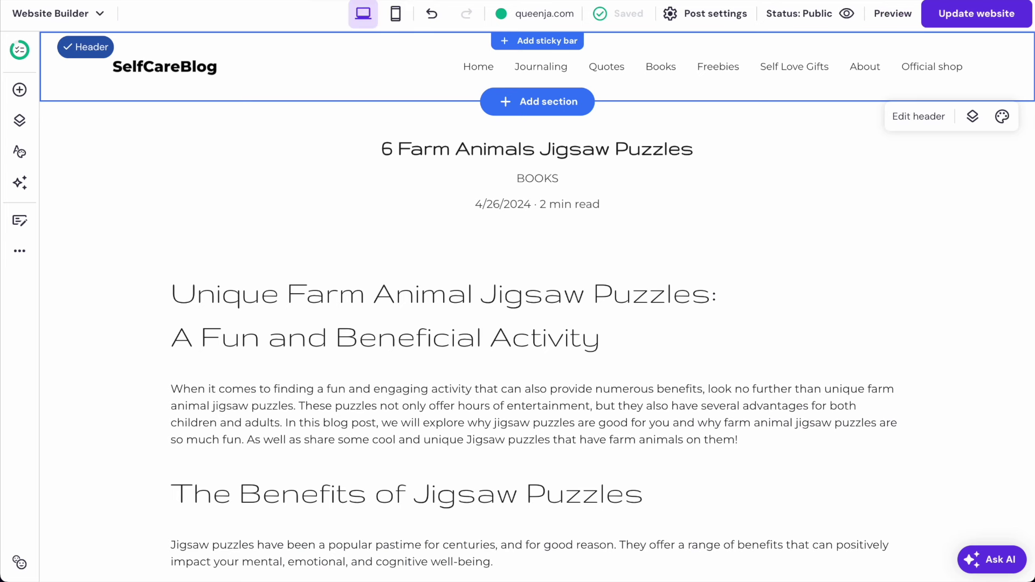
pyautogui.click(19, 221)
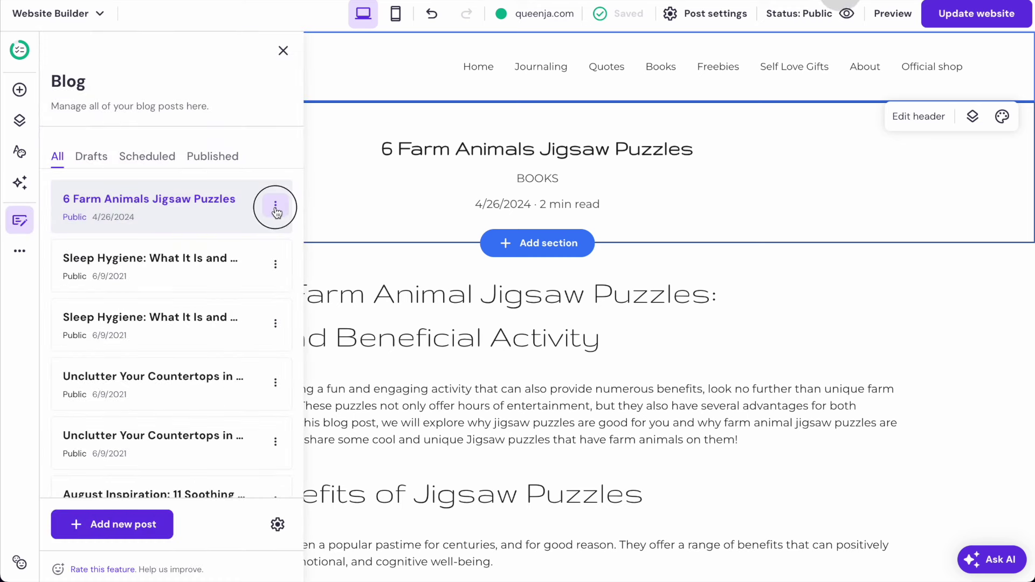
pyautogui.click(276, 205)
pyautogui.click(357, 303)
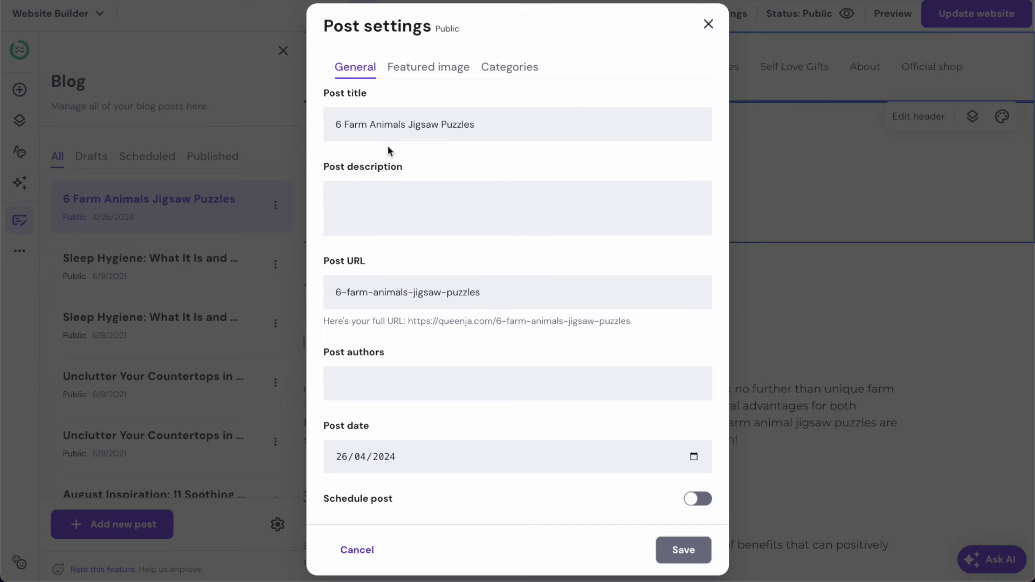
pyautogui.click(428, 67)
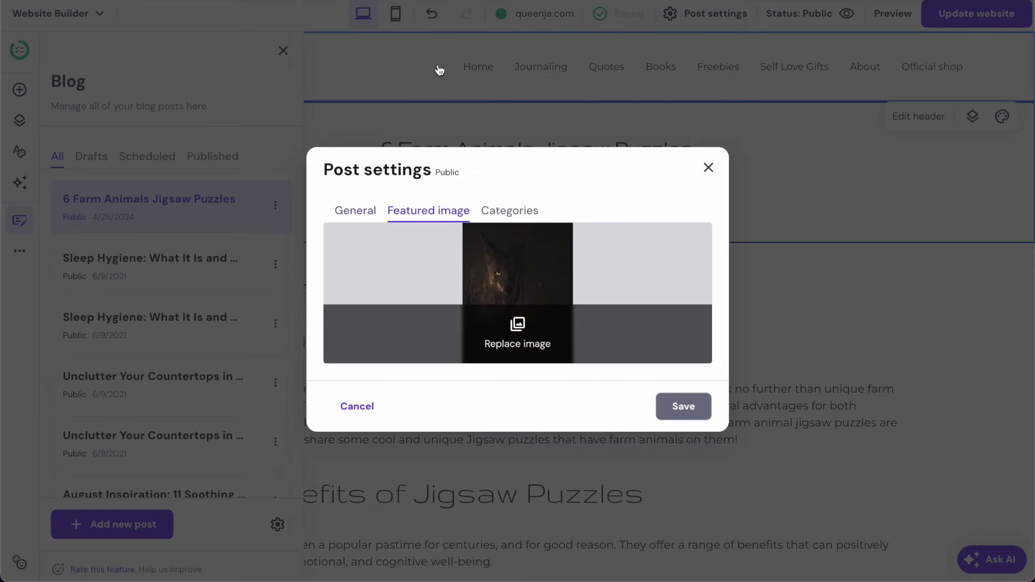
# Upload "6 farm animal jigsaw puzzles.jpg" from the Downloads folder to the media library.
pyautogui.click(522, 324)
pyautogui.click(869, 81)
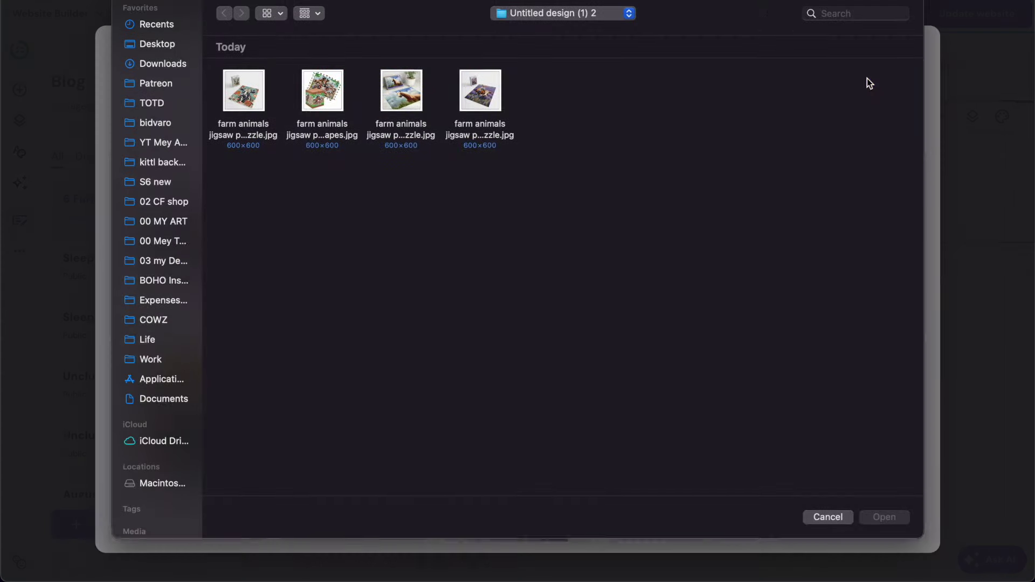
pyautogui.click(151, 83)
pyautogui.click(160, 63)
pyautogui.click(256, 95)
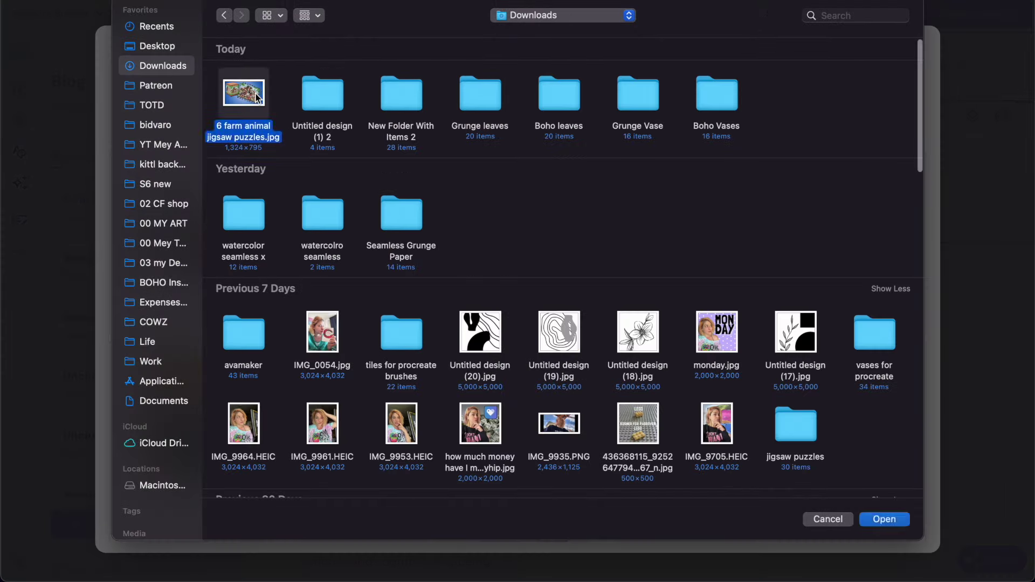
pyautogui.doubleClick(256, 95)
# Select the uploaded puzzle cover as the post's featured image and save the post settings.
pyautogui.moveTo(405, 172)
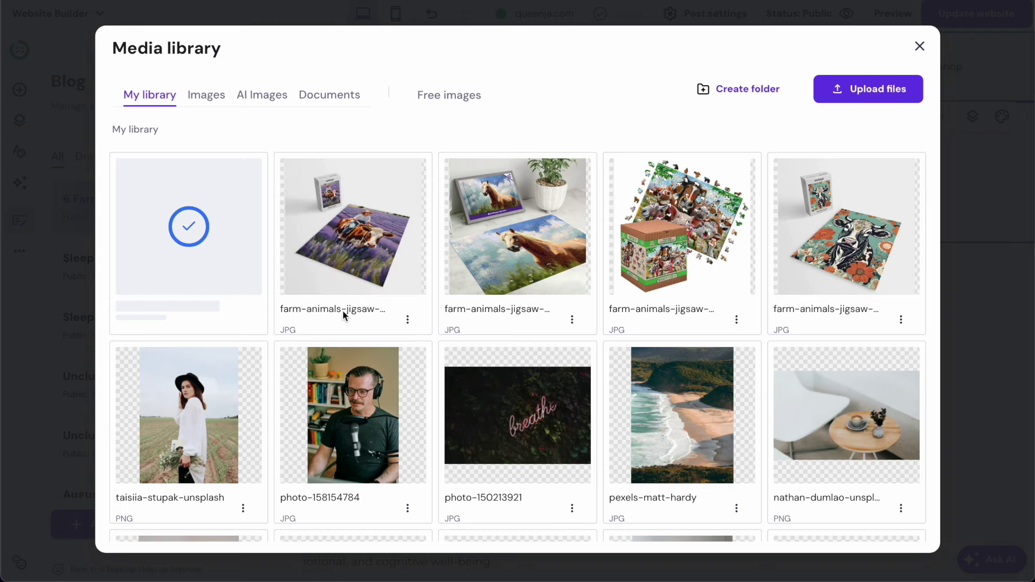
pyautogui.click(190, 228)
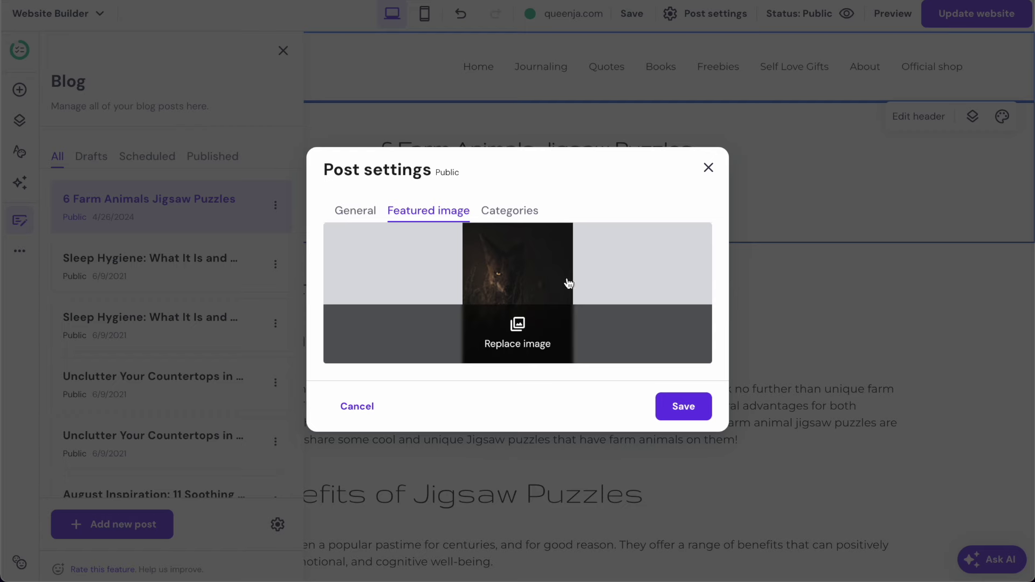
pyautogui.click(688, 408)
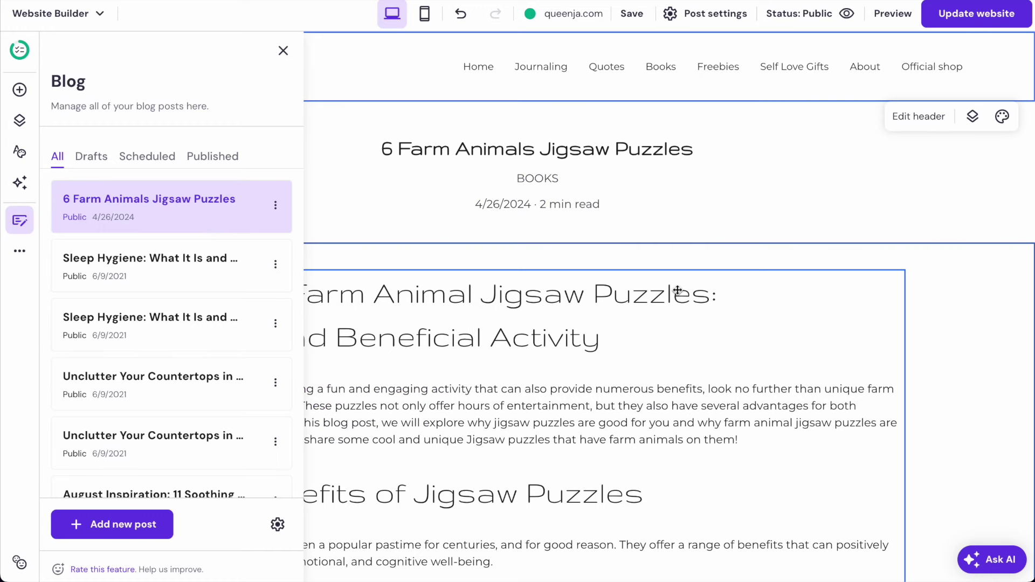
# Add the side-by-side two-image section between the post header and the article text.
pyautogui.click(581, 266)
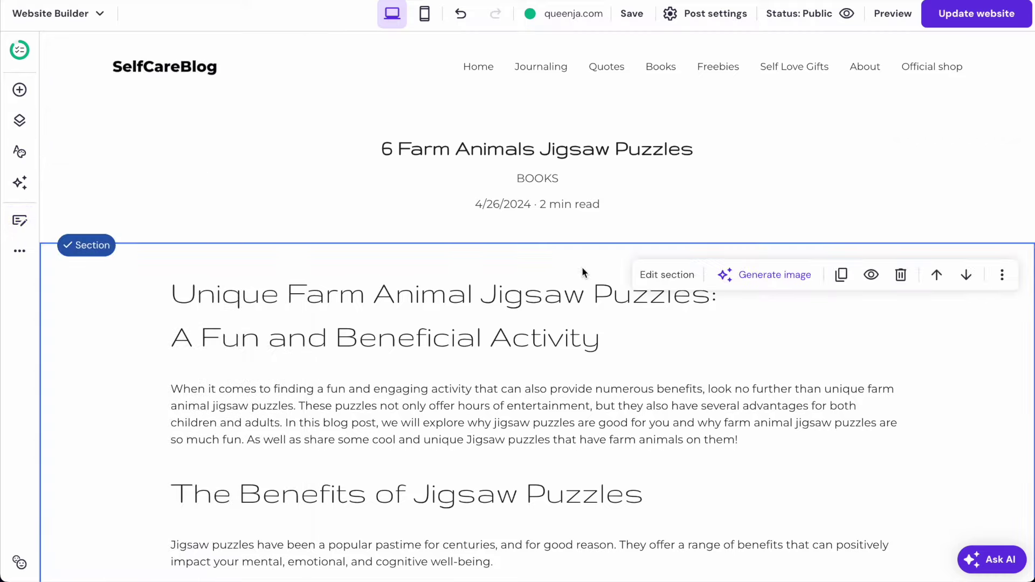
pyautogui.scroll(-5, 582, 266)
pyautogui.scroll(5, 637, 309)
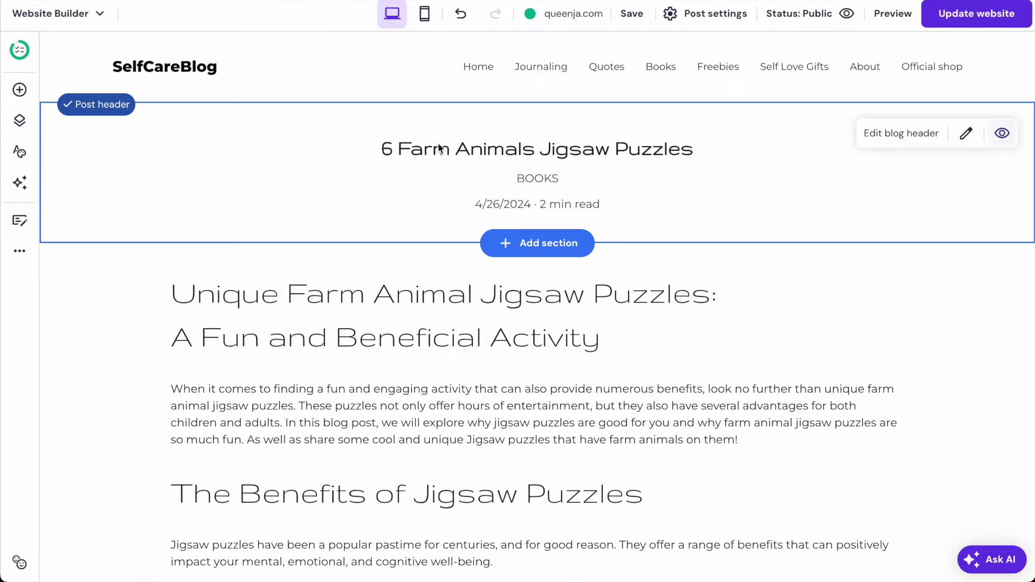
pyautogui.click(559, 246)
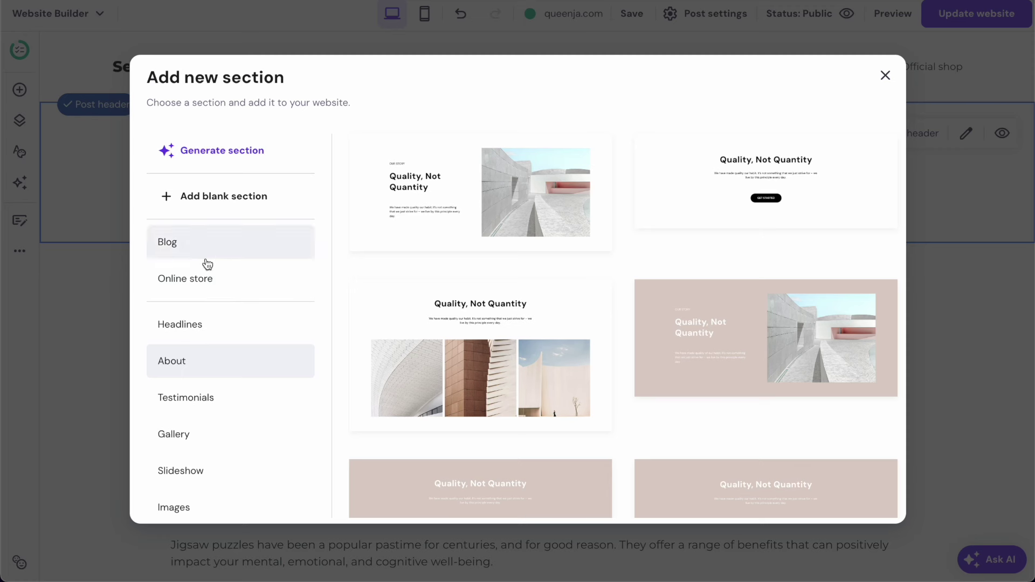
pyautogui.scroll(-5, 205, 340)
pyautogui.click(190, 229)
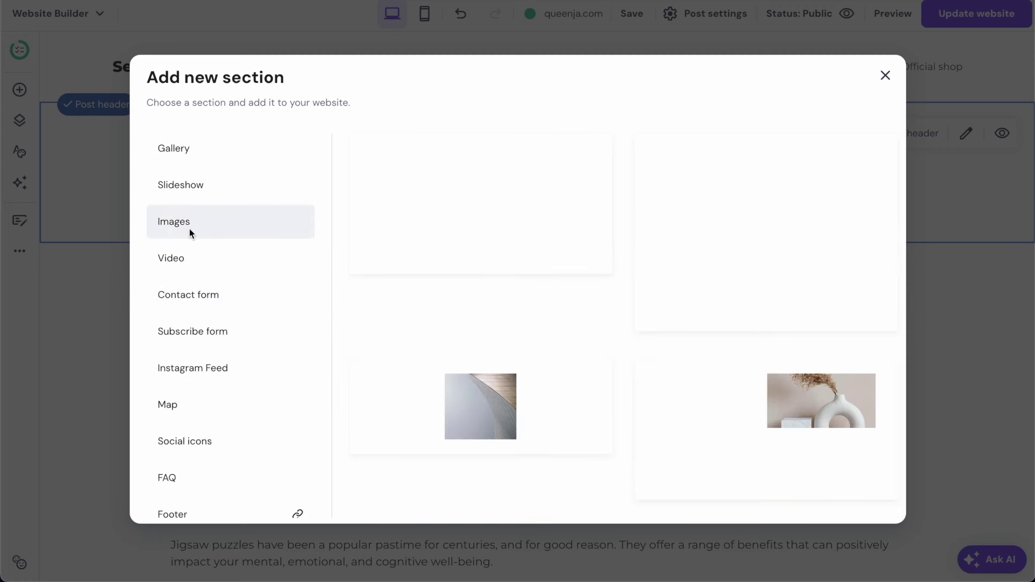
pyautogui.scroll(-4, 603, 297)
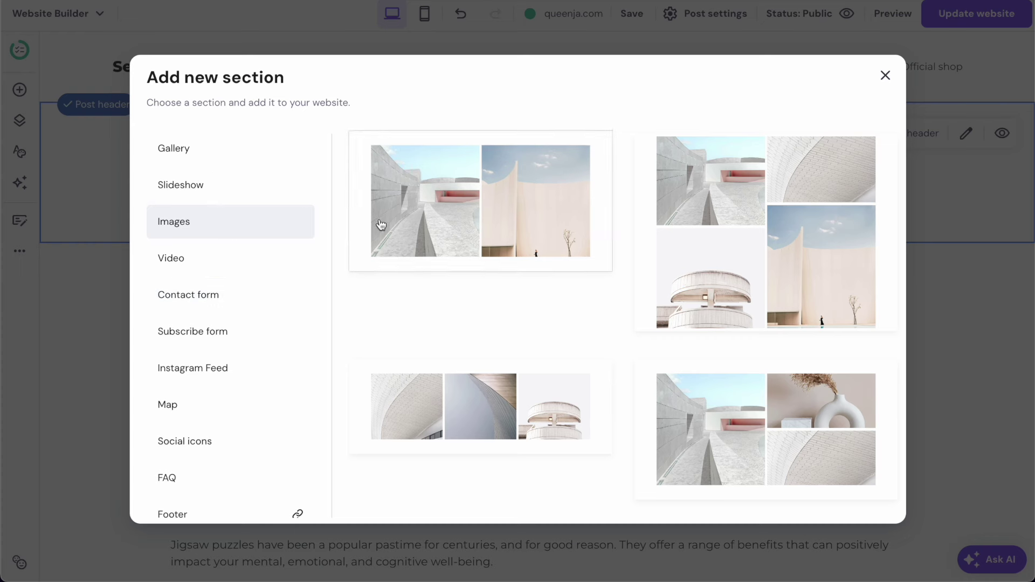
pyautogui.click(426, 211)
# Delete the second image of the new section and widen the remaining one across most of the section.
pyautogui.click(636, 296)
pyautogui.press('Delete')
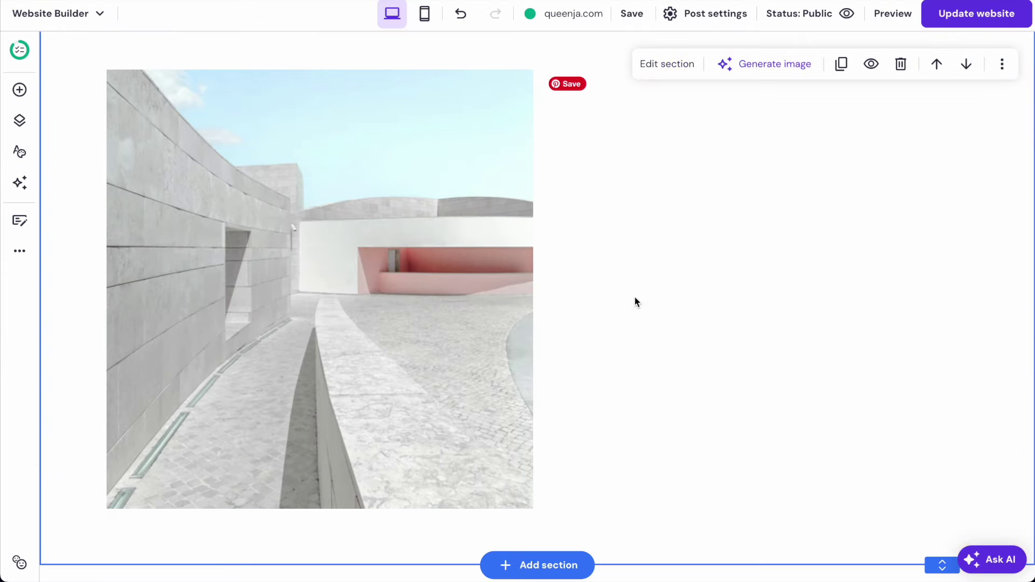
pyautogui.click(467, 315)
pyautogui.moveTo(534, 290); pyautogui.dragTo(918, 296)
# Replace the widened placeholder image with the uploaded 6-farm-animal-jigsaw puzzle cover from the media library.
pyautogui.click(138, 63)
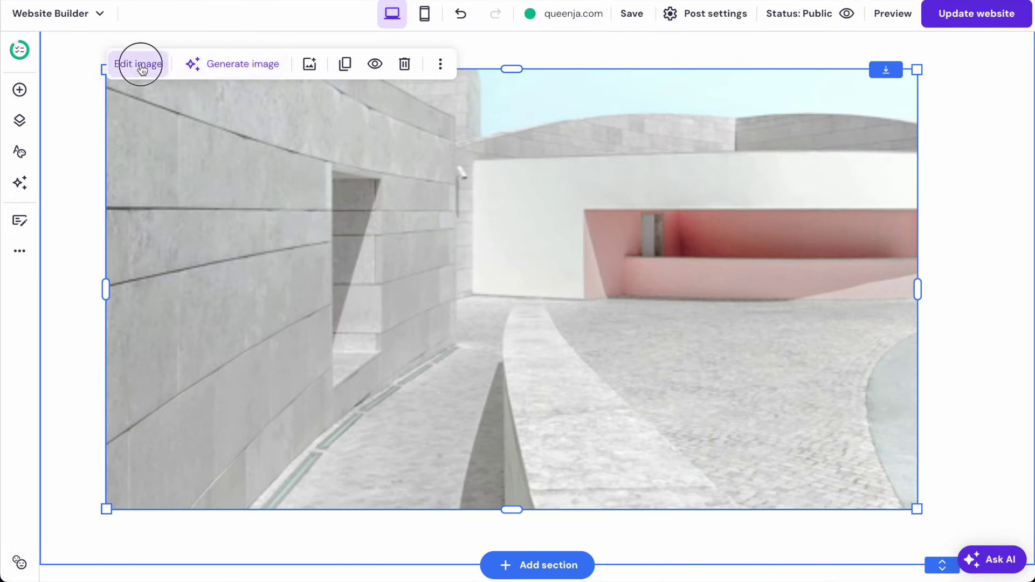
pyautogui.click(903, 284)
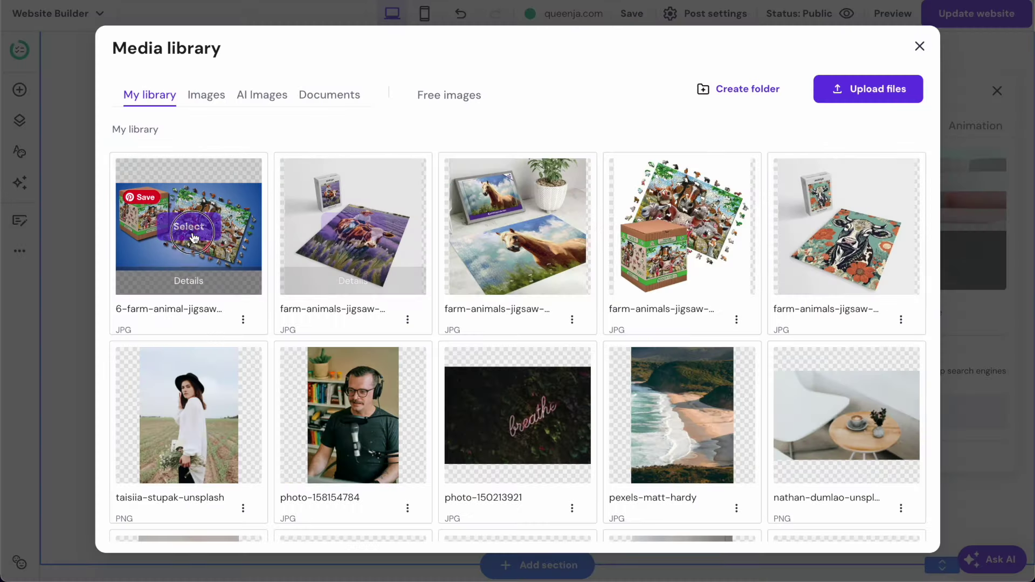
pyautogui.click(193, 232)
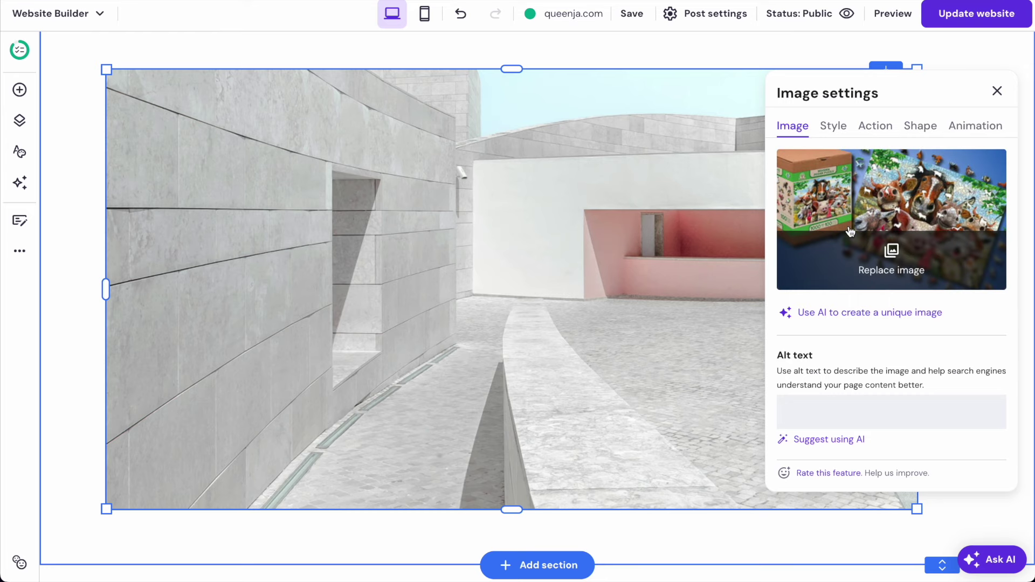
# Reset the cover image's proportions and centre it in the section below the post header.
pyautogui.scroll(2, 578, 312)
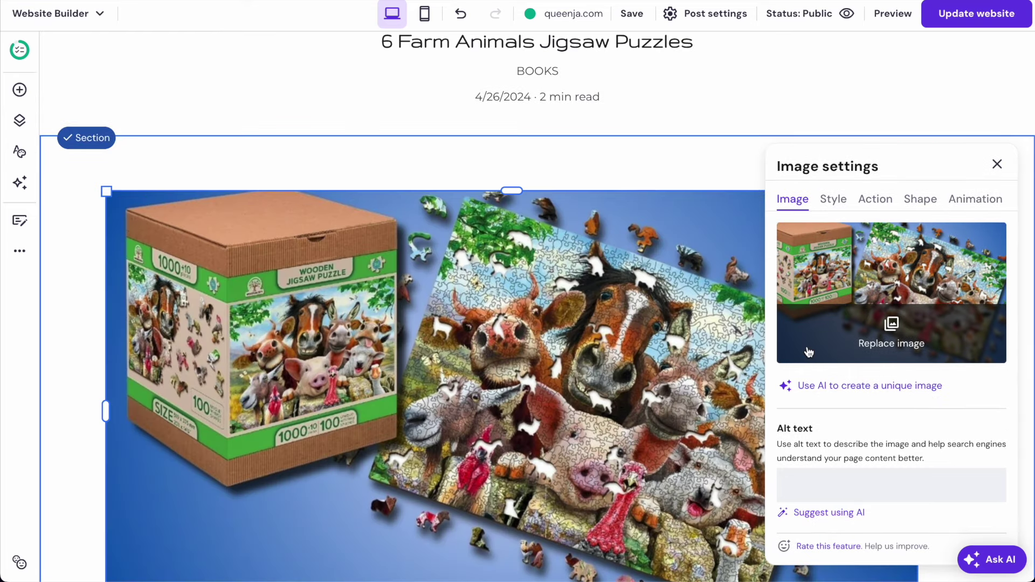
pyautogui.scroll(-1, 879, 217)
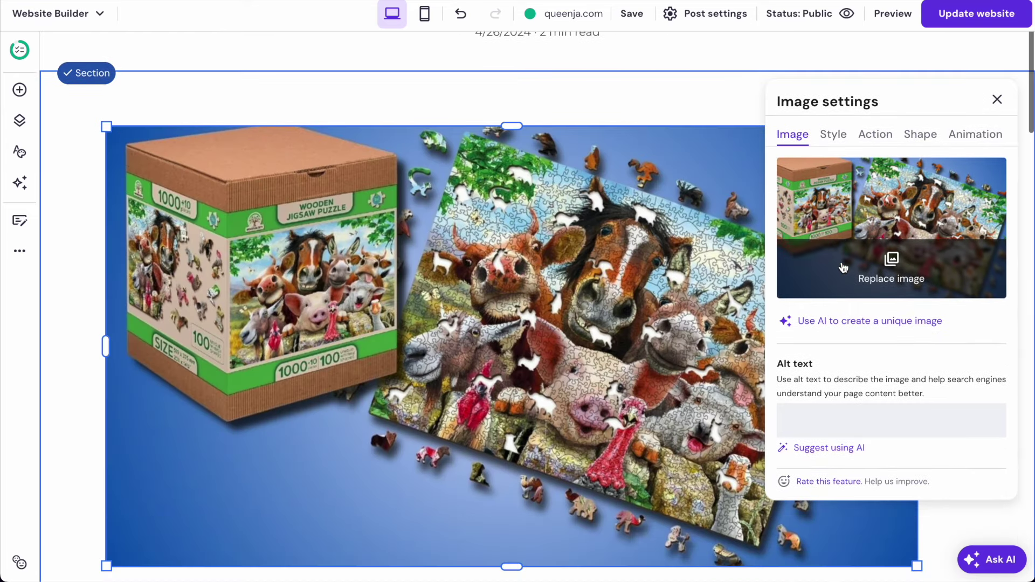
pyautogui.click(833, 186)
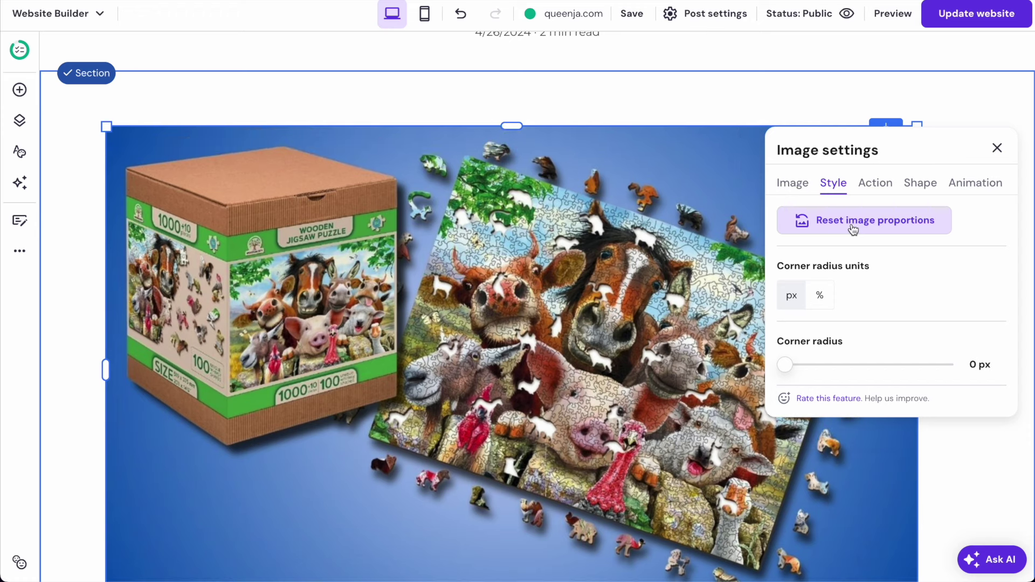
pyautogui.click(610, 106)
pyautogui.scroll(2, 647, 283)
pyautogui.scroll(1, 647, 283)
pyautogui.moveTo(617, 431); pyautogui.dragTo(639, 372)
# Reduce the cover section's height so it ends just below the image, and publish the website changes.
pyautogui.scroll(-5, 744, 243)
pyautogui.scroll(-3, 717, 280)
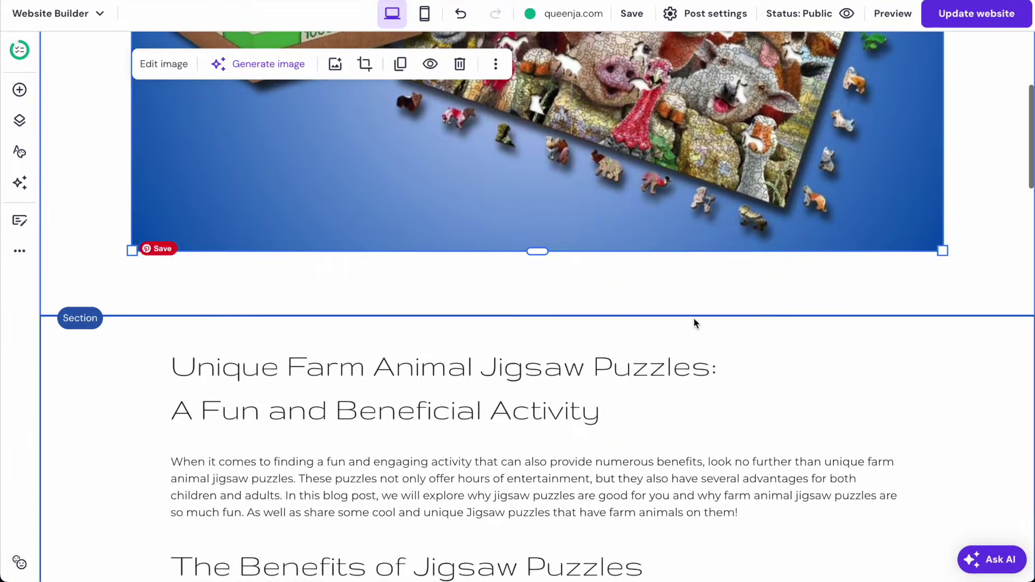
pyautogui.click(572, 323)
pyautogui.click(909, 128)
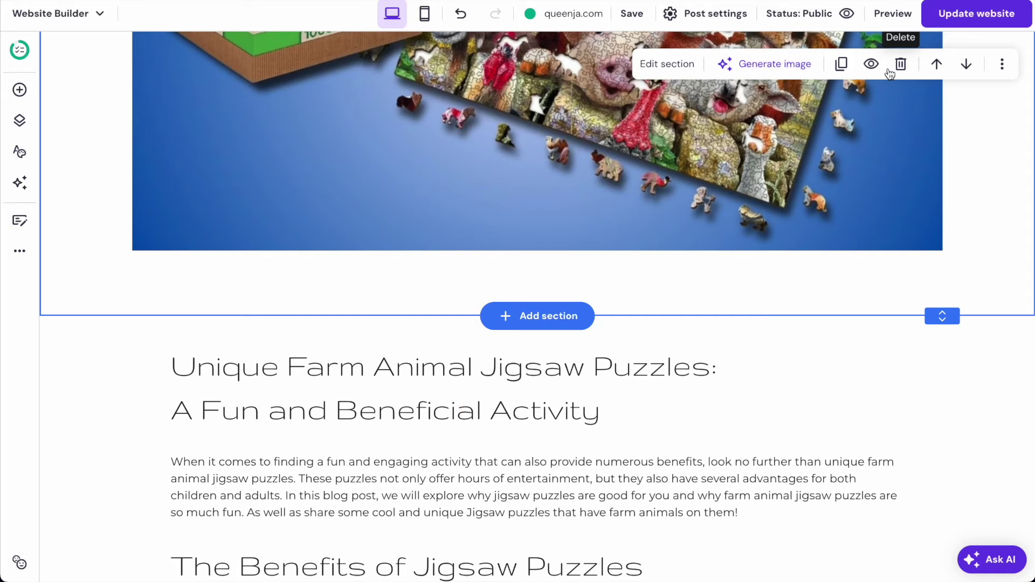
pyautogui.moveTo(940, 311); pyautogui.dragTo(942, 274)
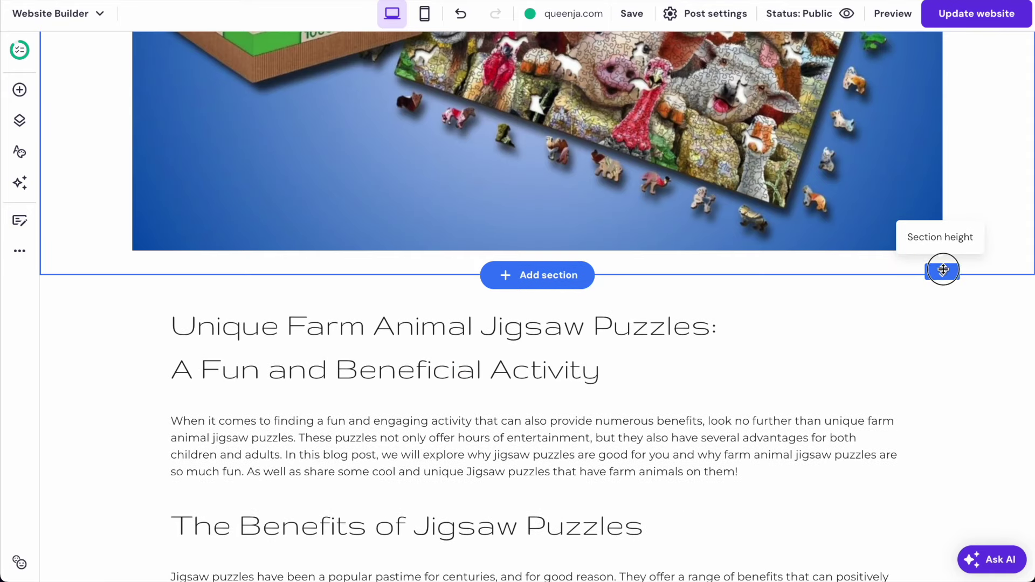
pyautogui.click(960, 16)
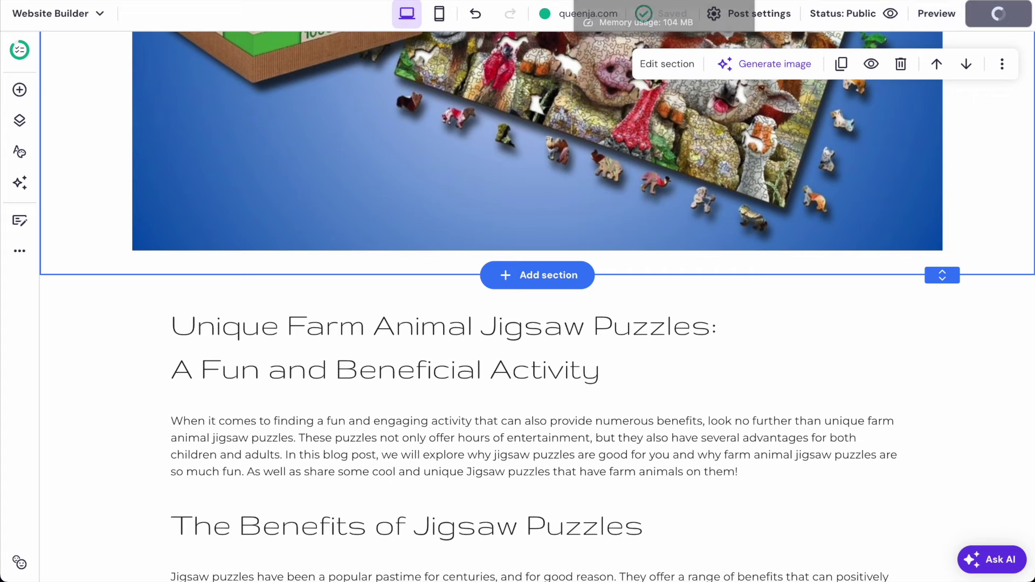
# Check the farm animals puzzle post's cover on the live home page and read through the published post.
pyautogui.click(297, 0)
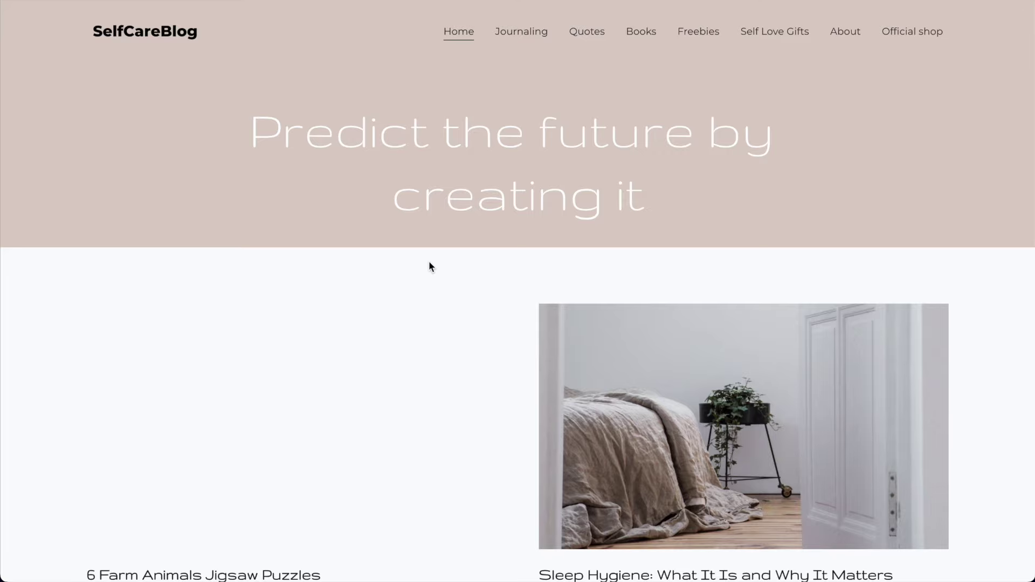
pyautogui.scroll(-3, 430, 266)
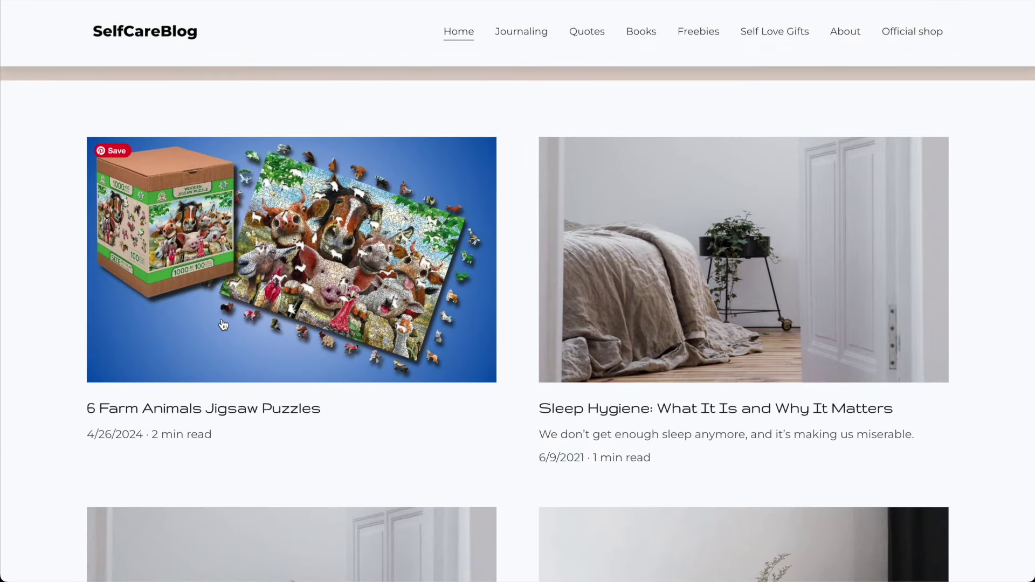
pyautogui.click(286, 275)
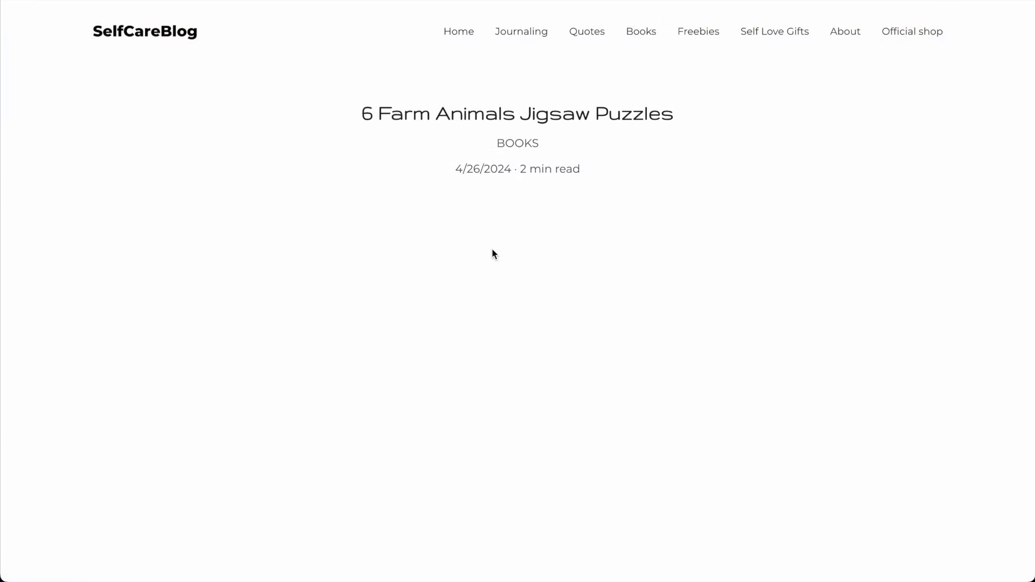
pyautogui.scroll(-8, 493, 253)
pyautogui.scroll(-15, 492, 253)
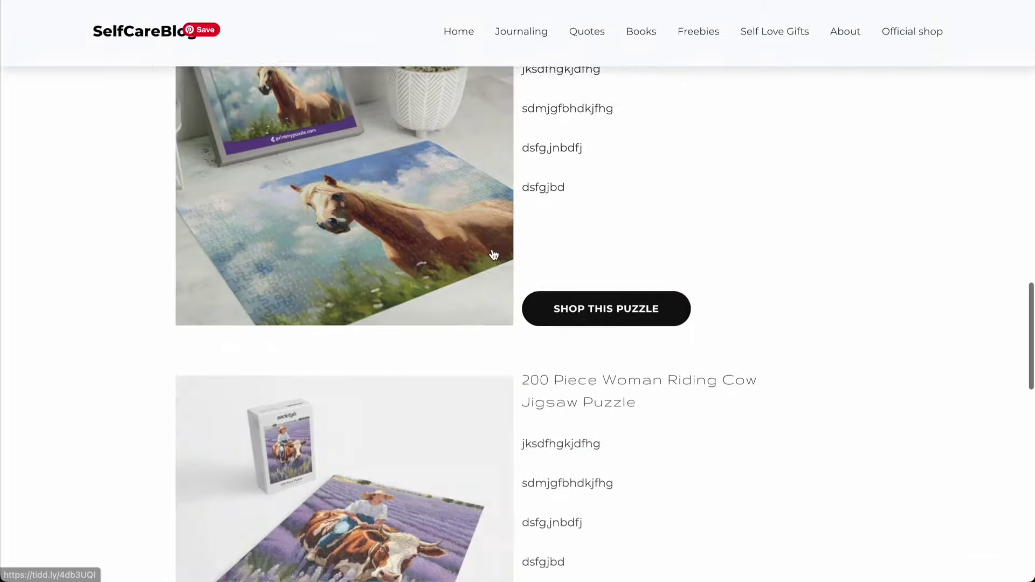
pyautogui.scroll(-10, 492, 254)
pyautogui.scroll(20, 493, 254)
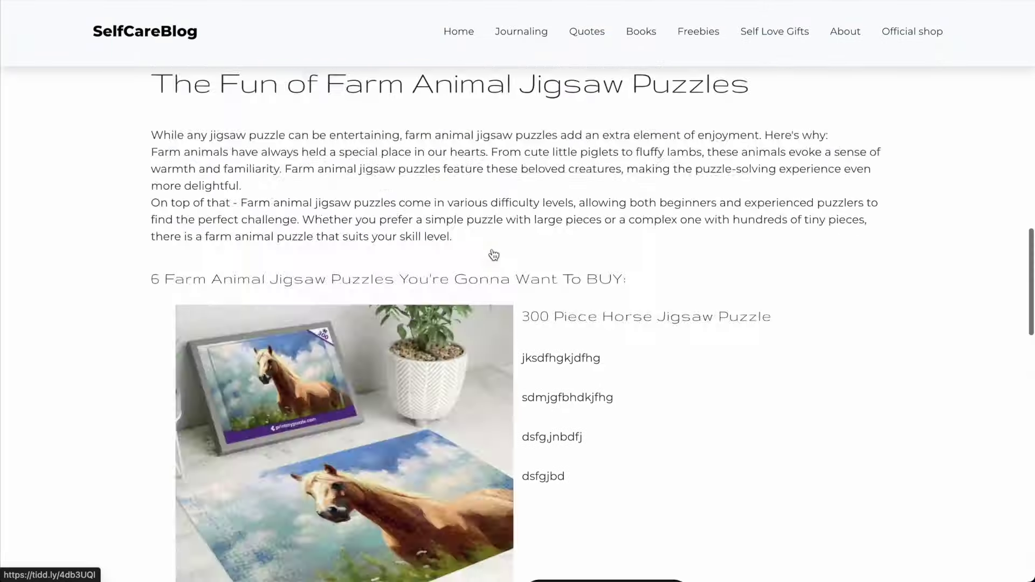
pyautogui.scroll(10, 494, 254)
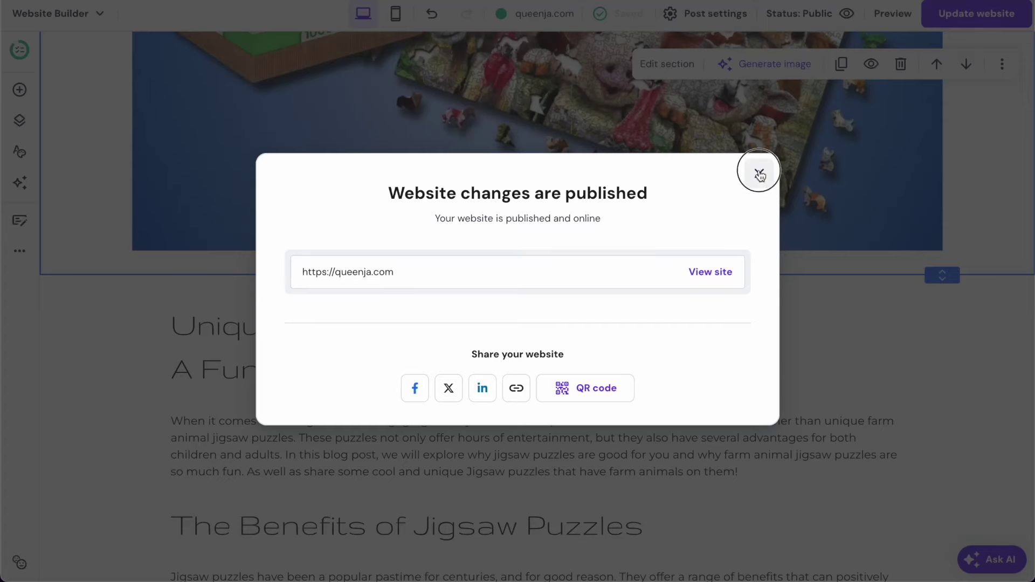
# Return to the editor and set the 300-piece horse puzzle image's alt text to "horse jigsaw puzzle farm animal jigsaw puzzles".
pyautogui.click(758, 173)
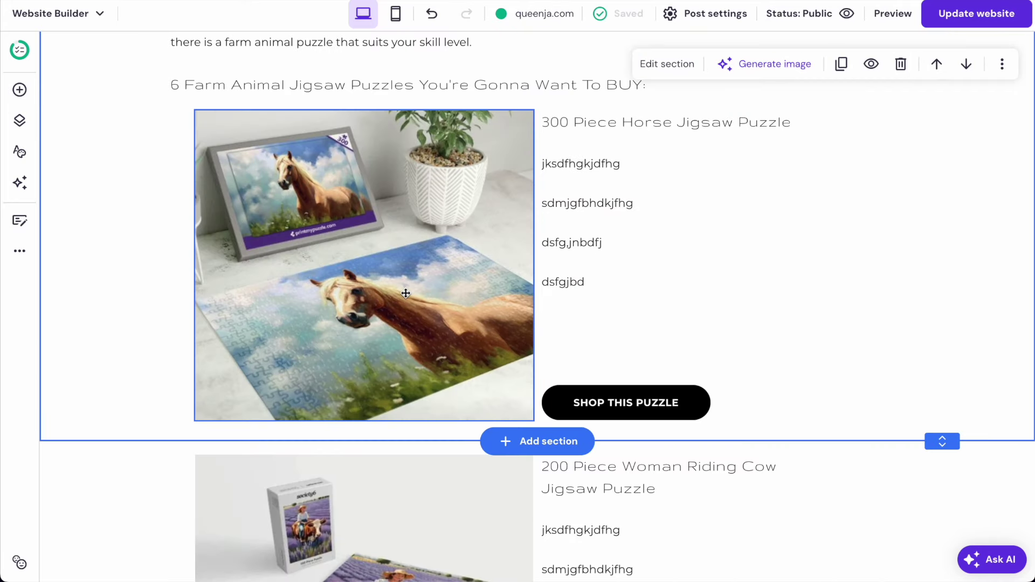
pyautogui.click(354, 230)
pyautogui.click(228, 78)
pyautogui.click(622, 452)
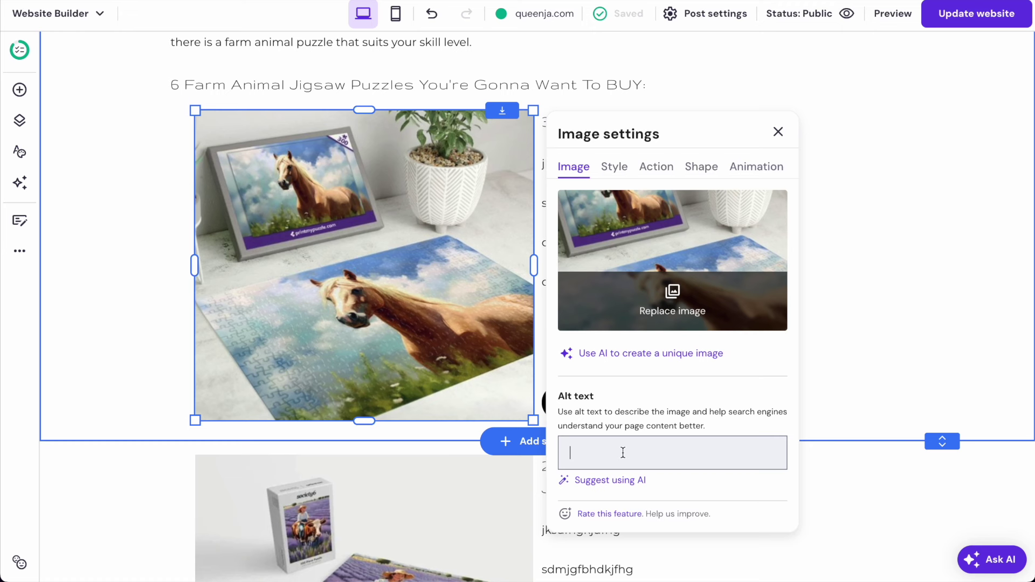
pyautogui.write('h')
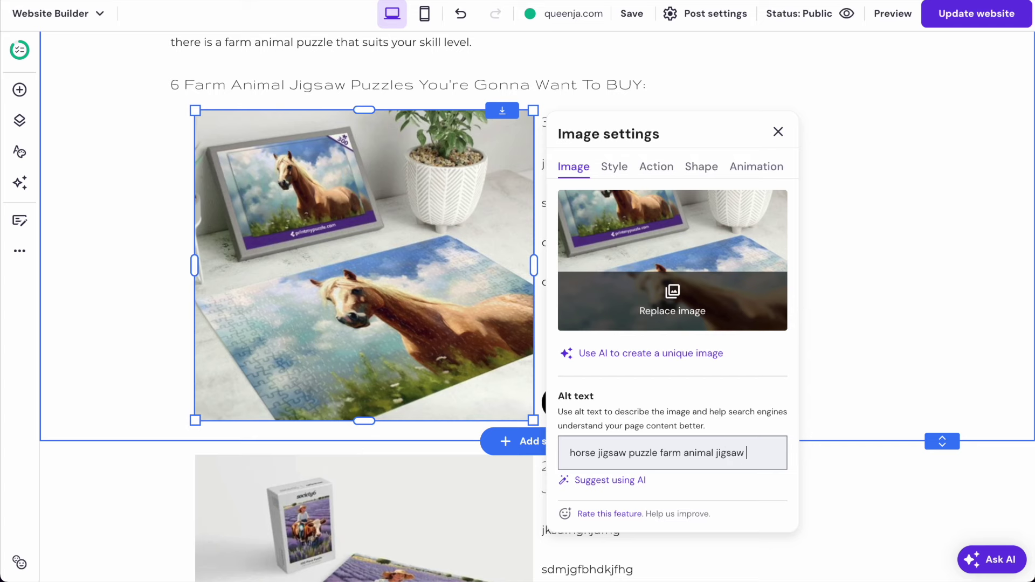
pyautogui.write('s')
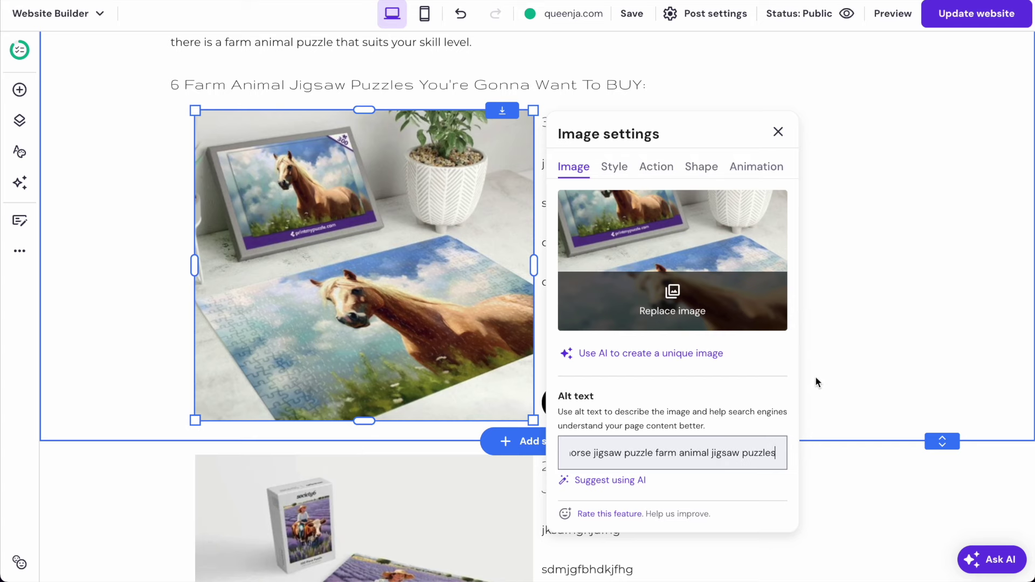
# Look over the farm animals puzzle post's sections and the management options available for it in the blog post list.
pyautogui.click(844, 383)
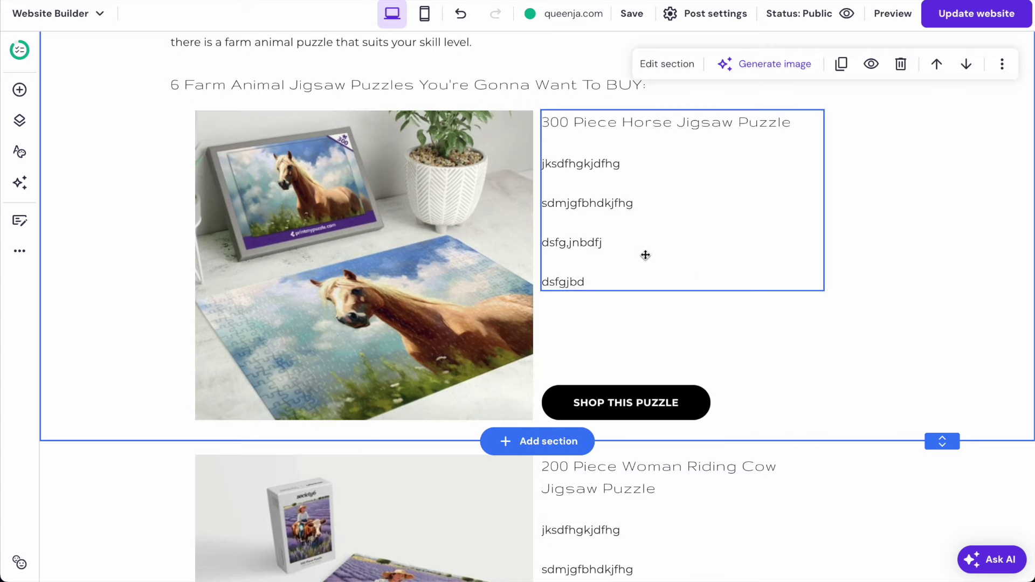
pyautogui.scroll(9, 645, 255)
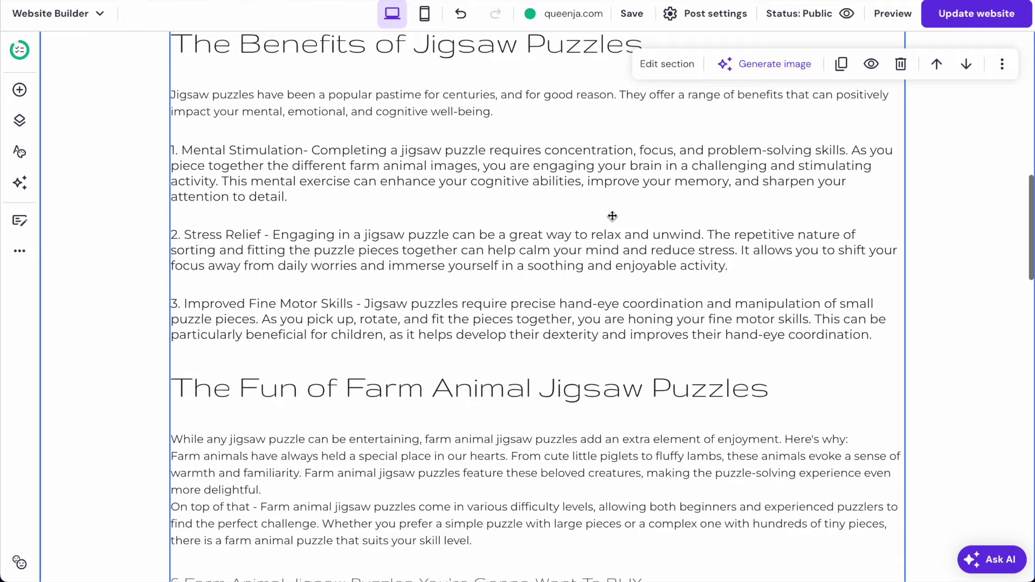
pyautogui.scroll(-12, 612, 216)
pyautogui.scroll(6, 549, 286)
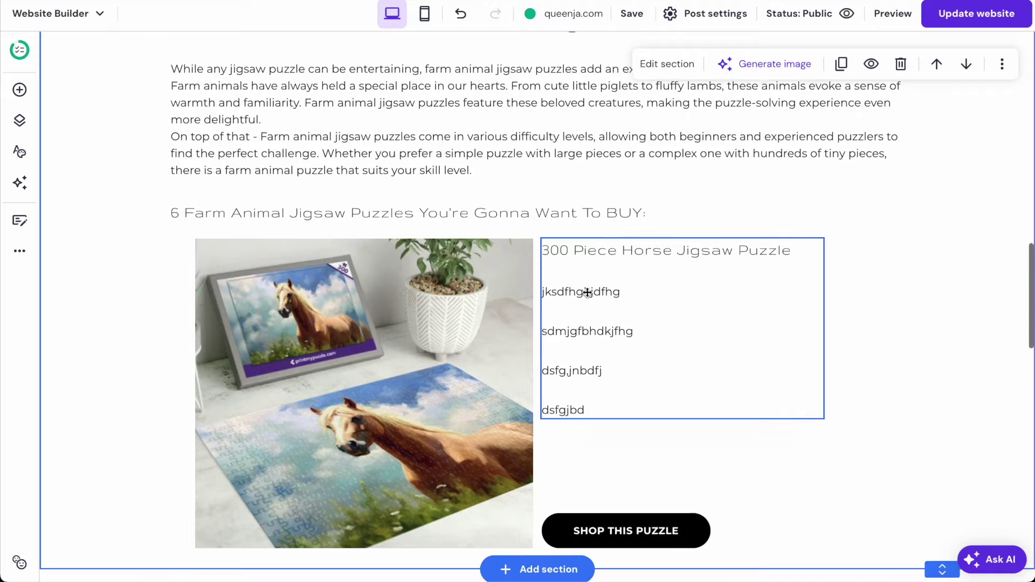
pyautogui.scroll(-8, 587, 293)
pyautogui.scroll(-5, 587, 293)
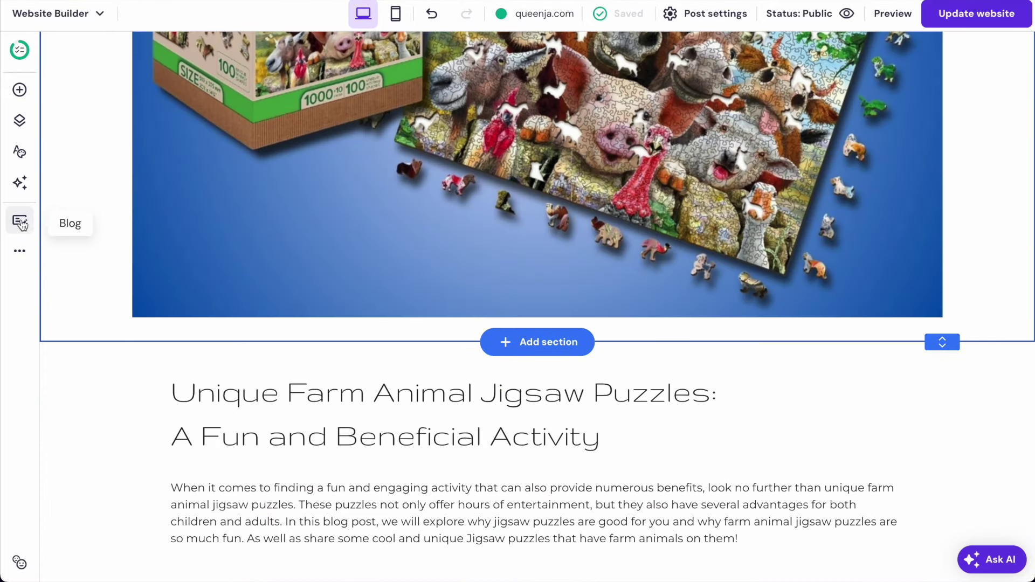
pyautogui.click(18, 223)
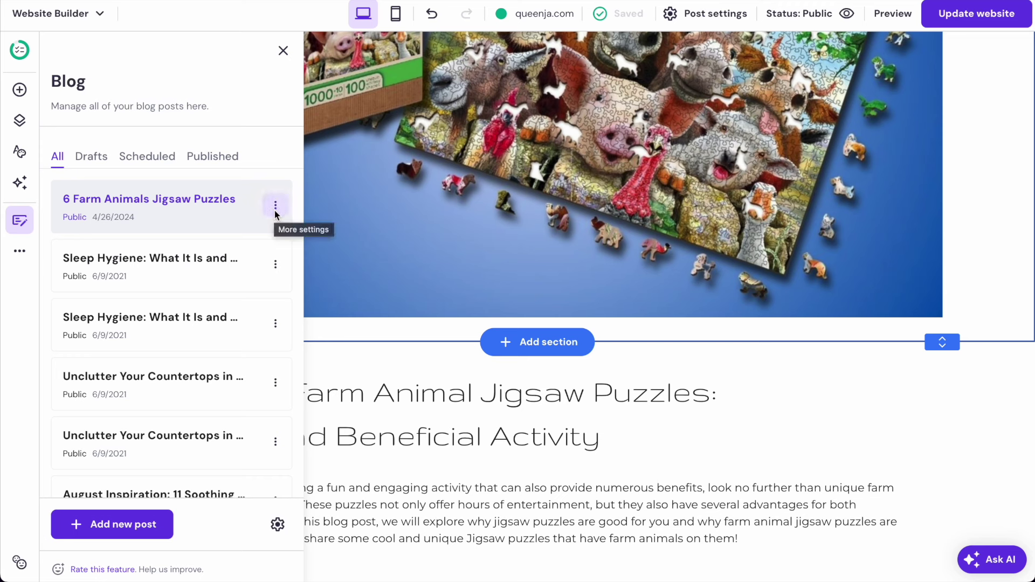
pyautogui.click(275, 212)
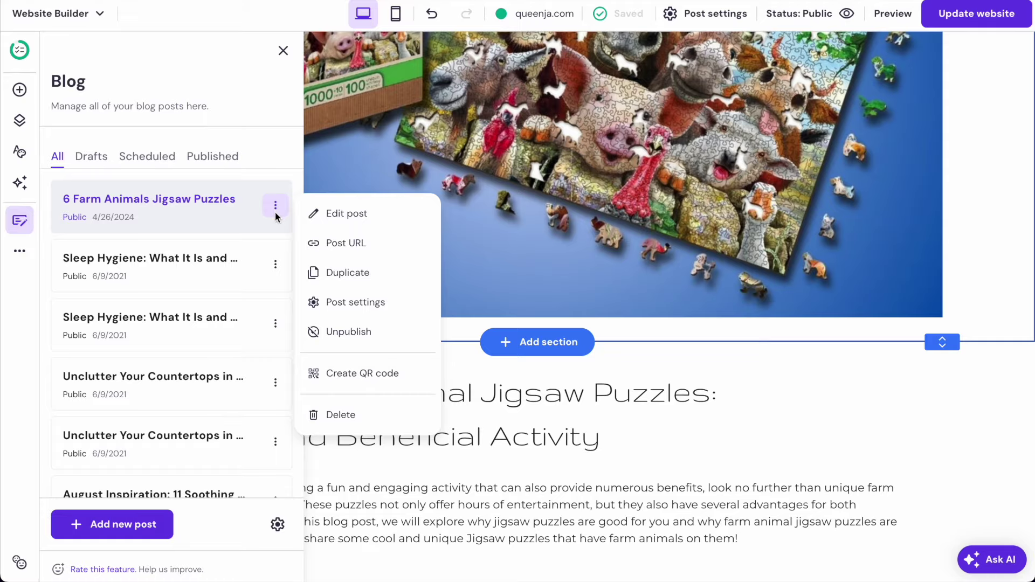
pyautogui.click(471, 262)
pyautogui.scroll(-10, 472, 262)
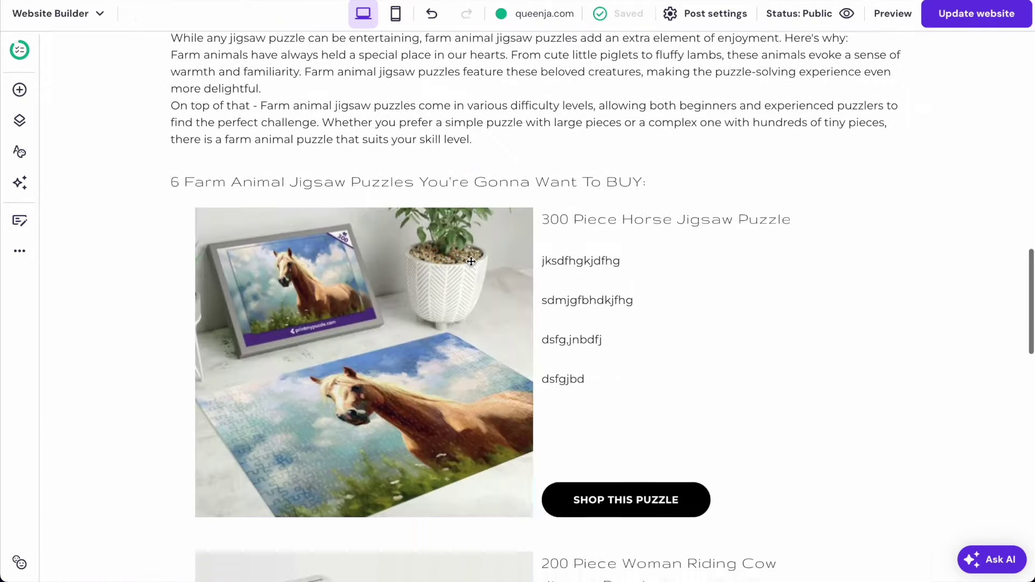
pyautogui.scroll(15, 471, 262)
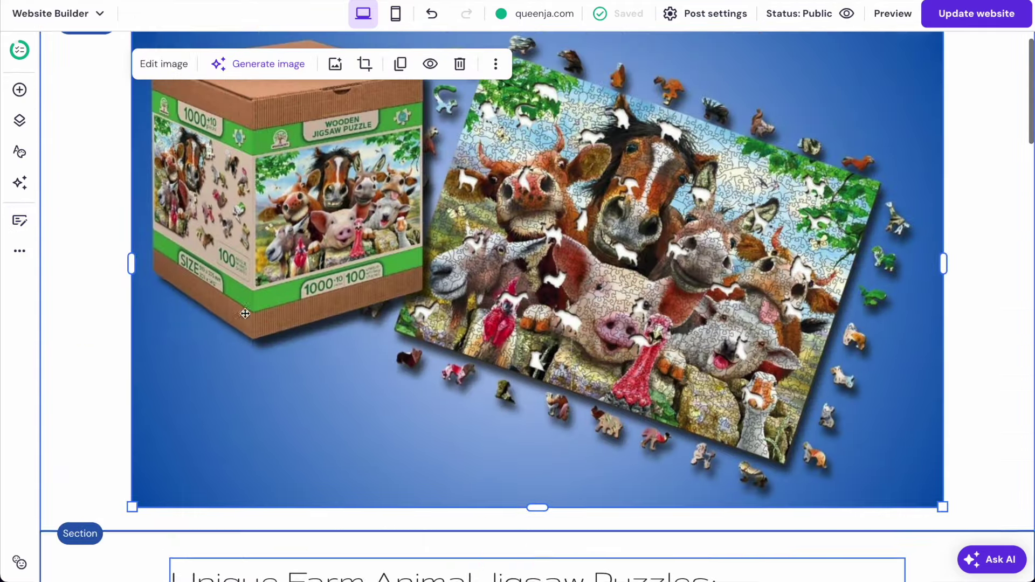
# Duplicate the 6 Farm Animals Jigsaw Puzzles post and open the copy for editing.
pyautogui.click(19, 220)
pyautogui.click(276, 207)
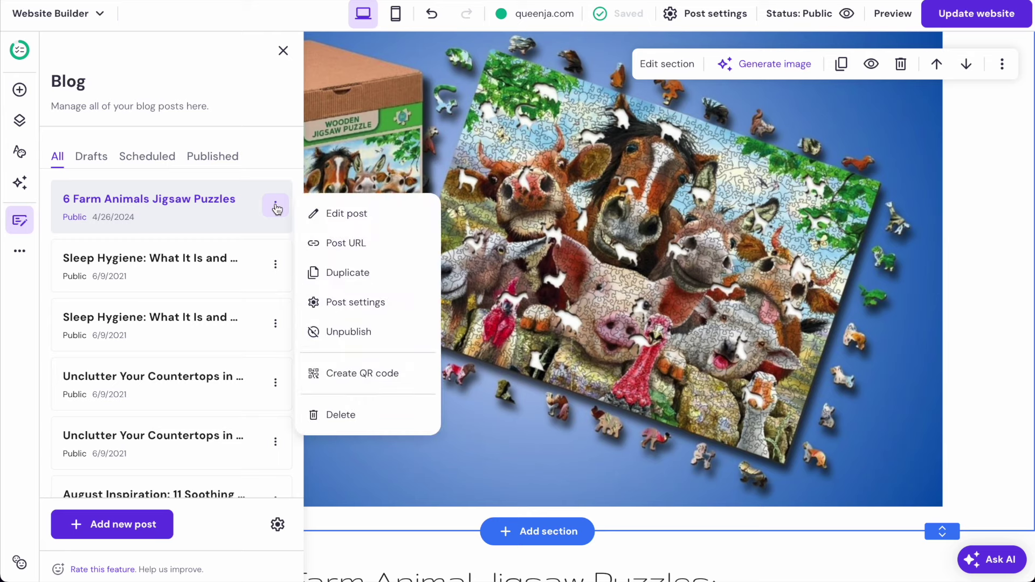
pyautogui.click(335, 272)
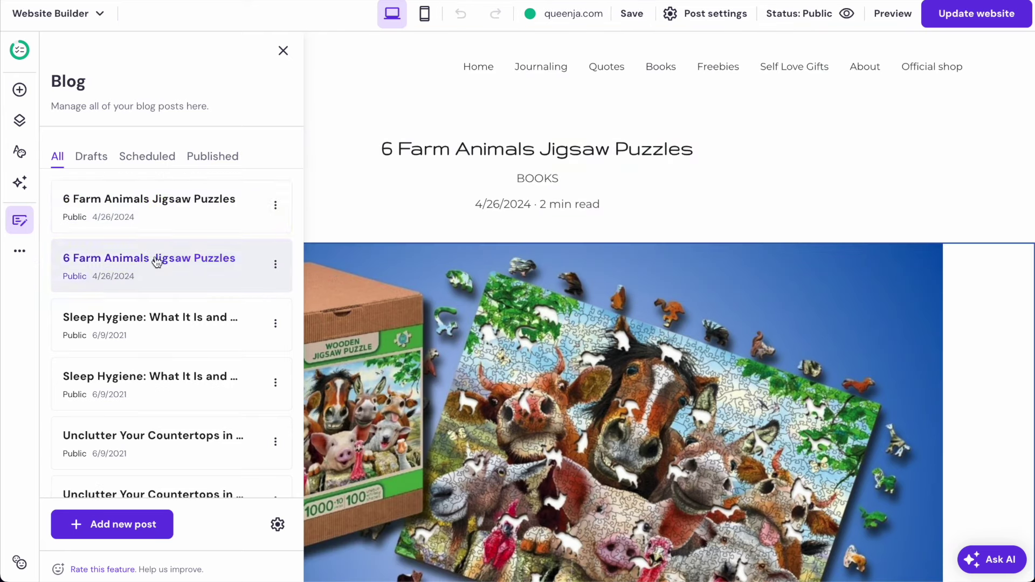
pyautogui.click(158, 336)
pyautogui.click(167, 384)
pyautogui.click(162, 274)
pyautogui.click(155, 215)
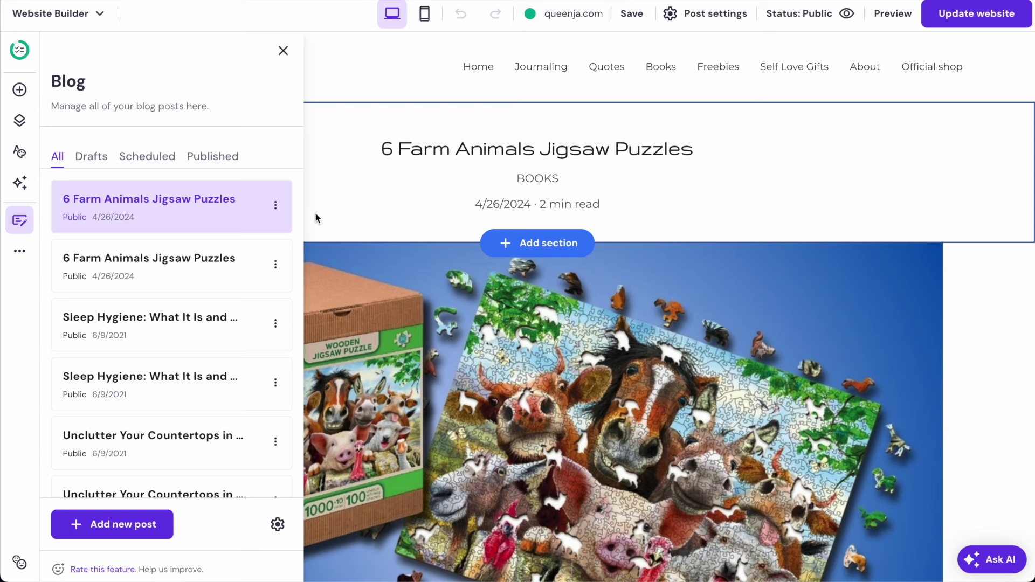
pyautogui.click(444, 156)
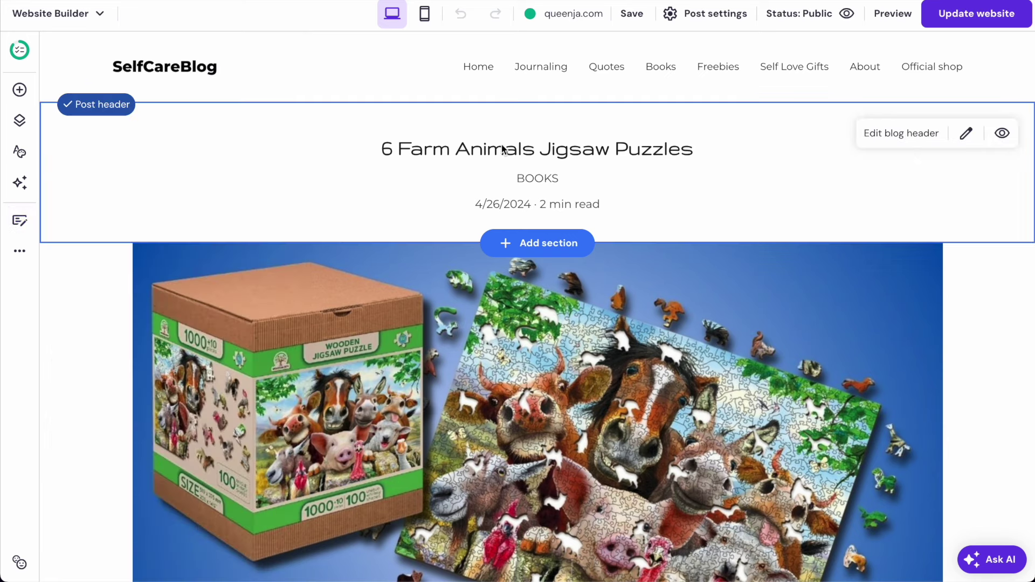
# Change the duplicated post's title to "10 Princess Jigsaw Puzzles for Kids" and save the post settings.
pyautogui.click(959, 137)
pyautogui.click(336, 125)
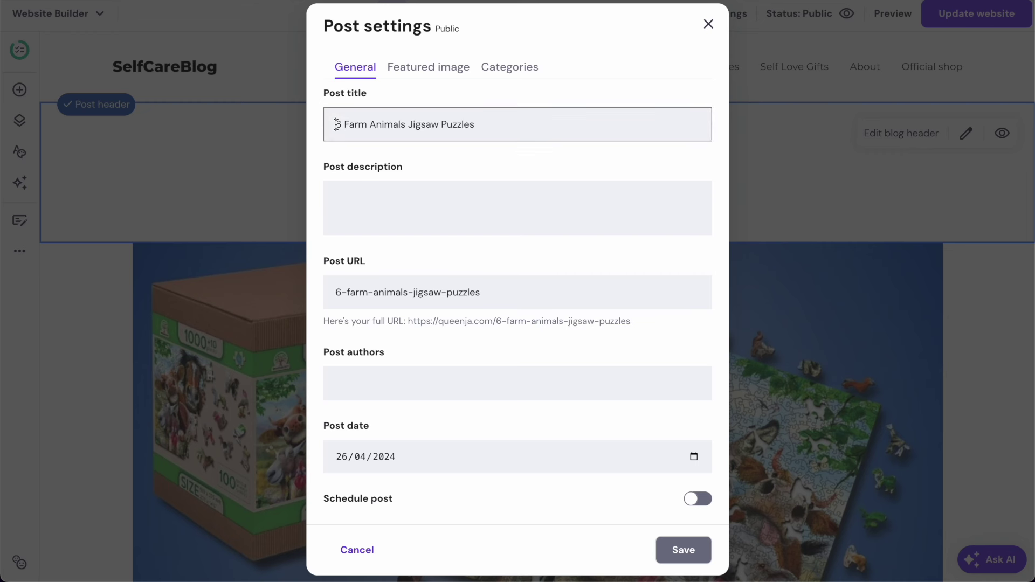
pyautogui.press('BackSpace')
pyautogui.press('BackSpace')
pyautogui.press('End')
pyautogui.write('10')
pyautogui.hotkey('ctrl', 'a')
pyautogui.write('10')
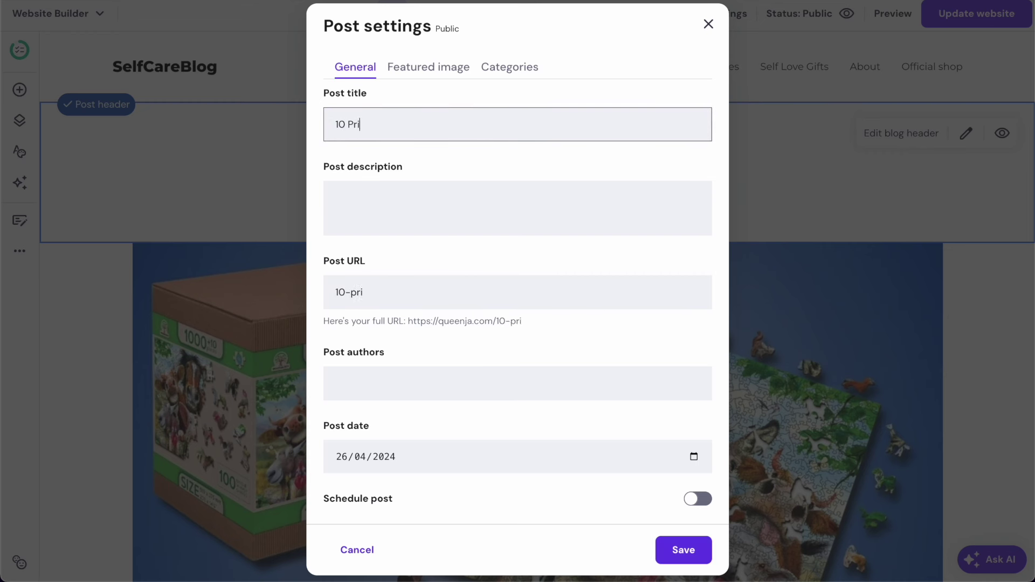
pyautogui.press('BackSpace')
pyautogui.write('s Jigsaw ')
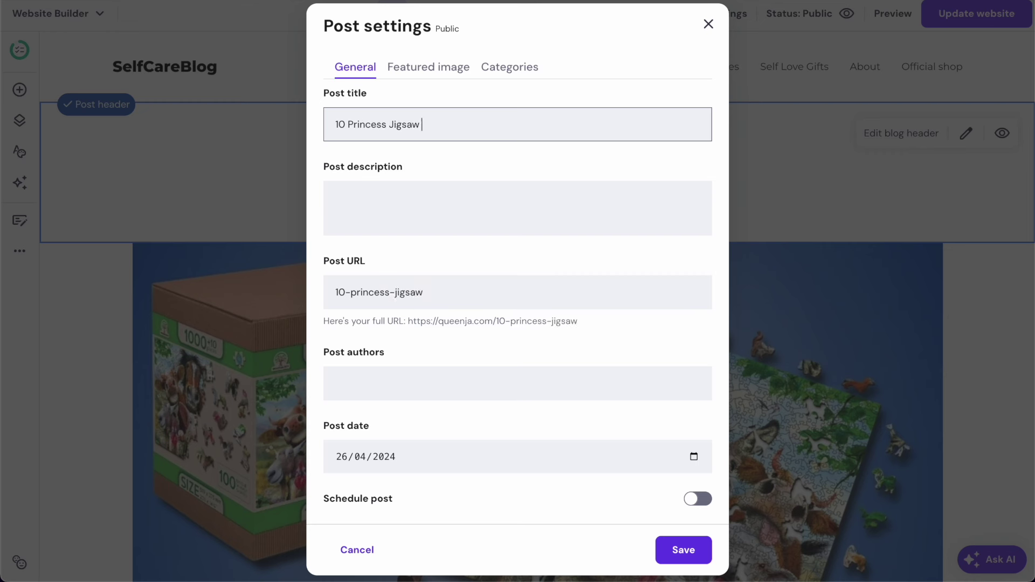
pyautogui.write('Puzzles for Kids')
pyautogui.click(684, 549)
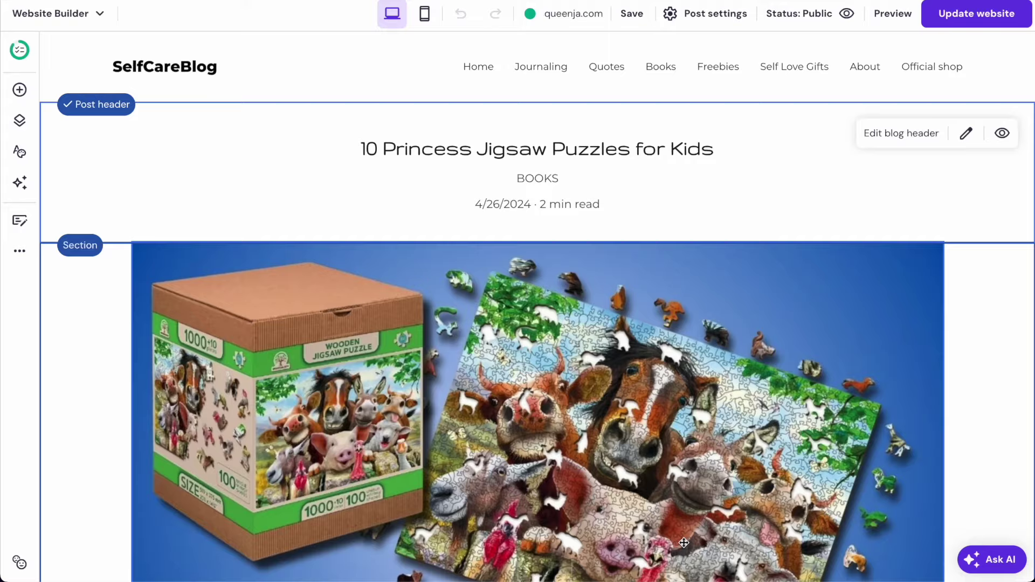
# Publish the website changes with the duplicated post, and go to the live site's Books page before returning to the editor.
pyautogui.scroll(-20, 594, 256)
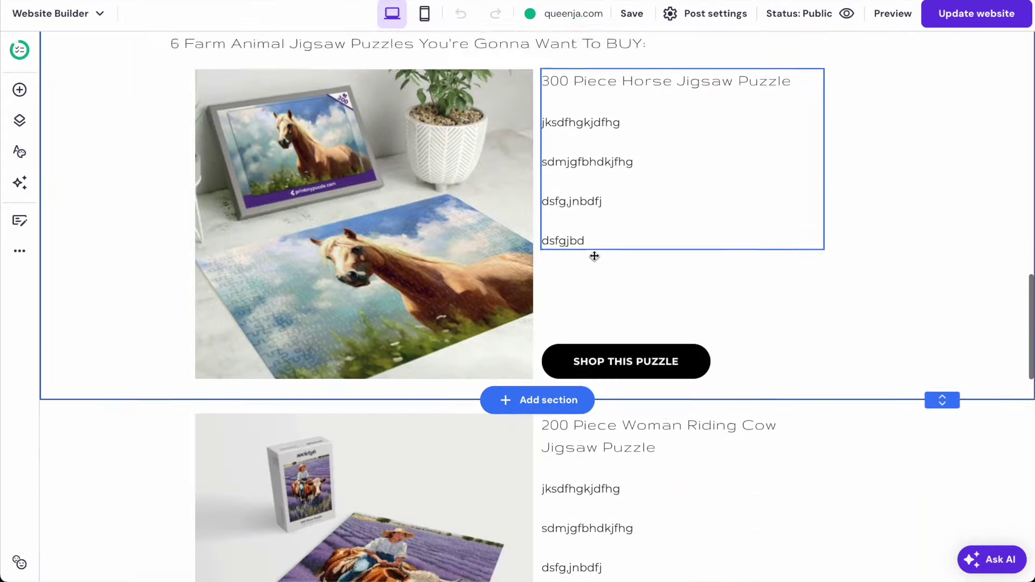
pyautogui.scroll(20, 668, 333)
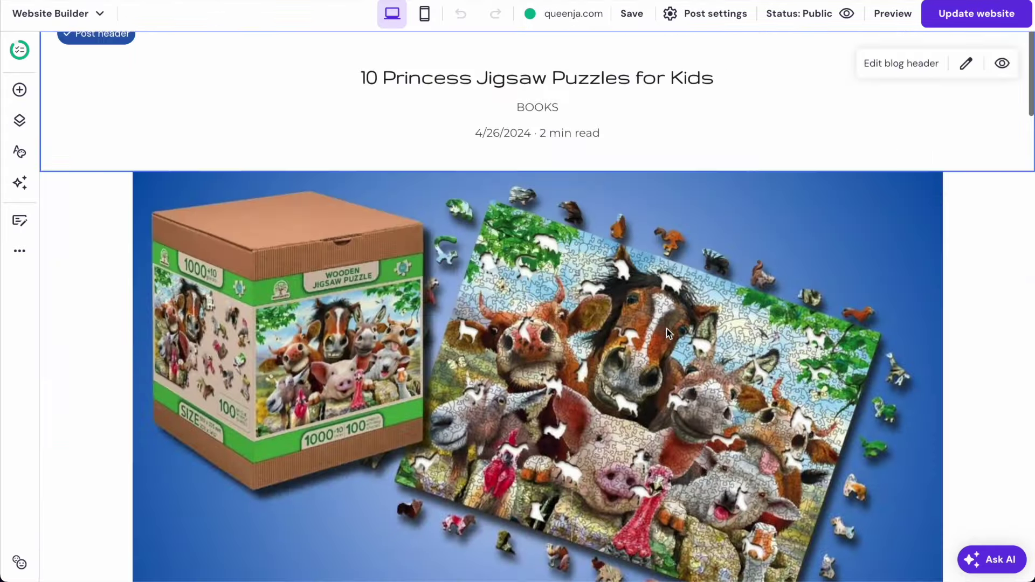
pyautogui.click(977, 14)
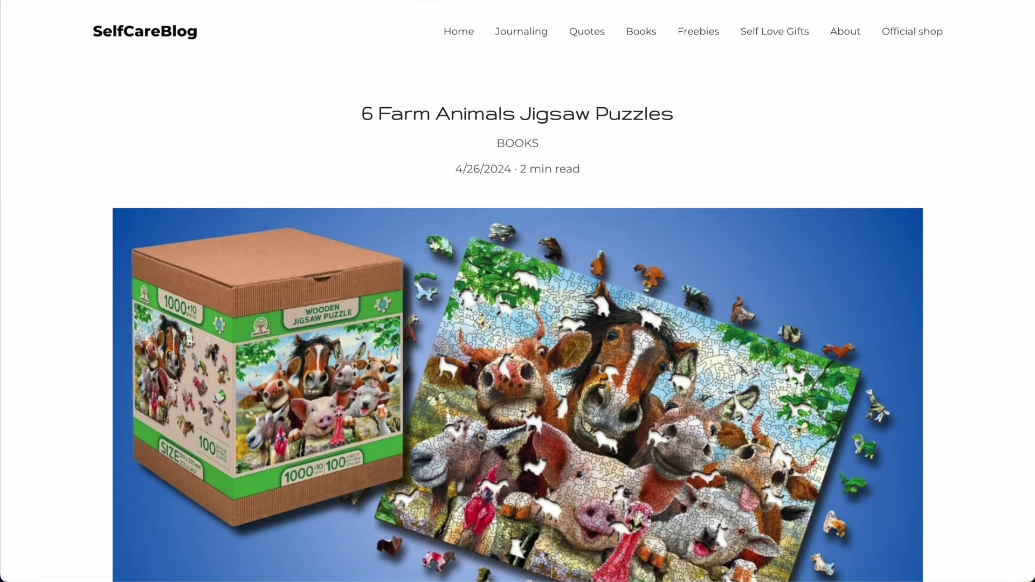
pyautogui.click(642, 32)
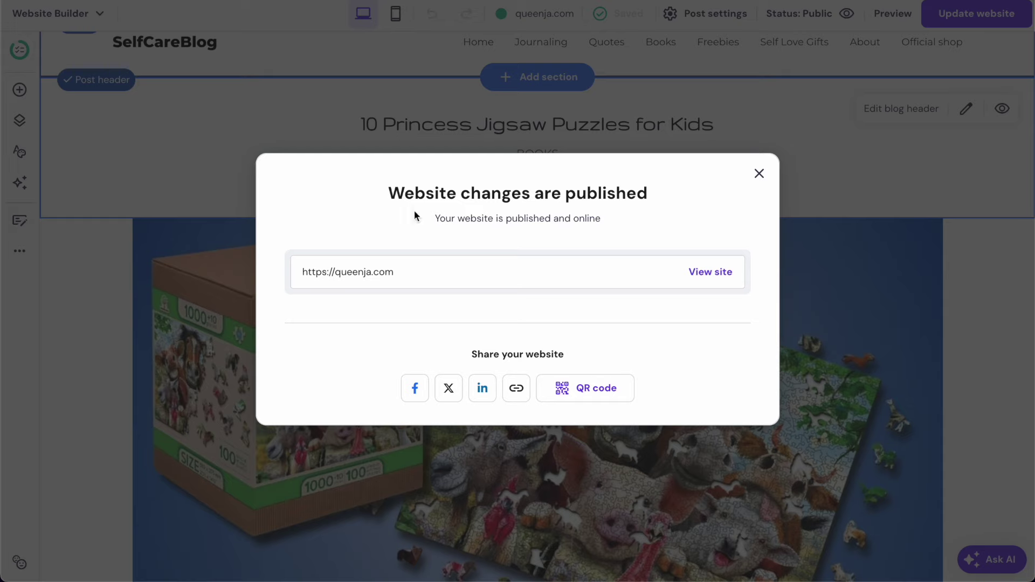
pyautogui.click(758, 175)
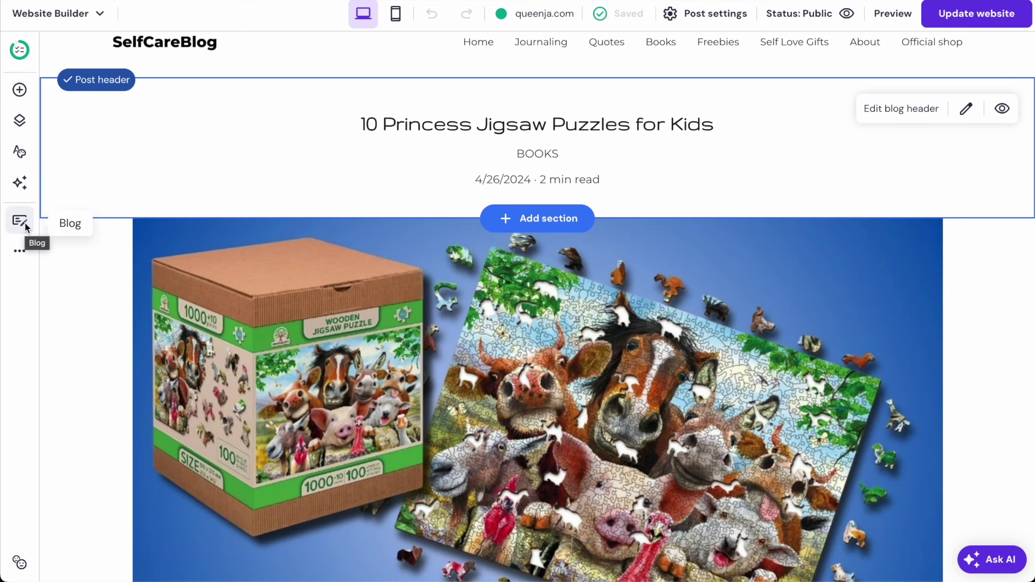
# Add a new blog post to be written manually, without AI-generated content.
pyautogui.scroll(-15, 439, 209)
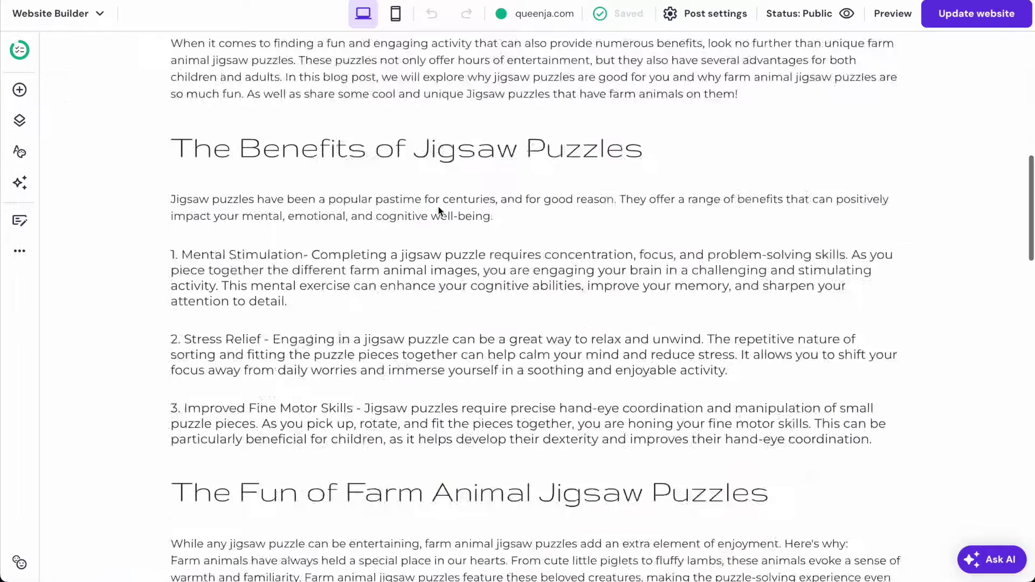
pyautogui.scroll(15, 439, 207)
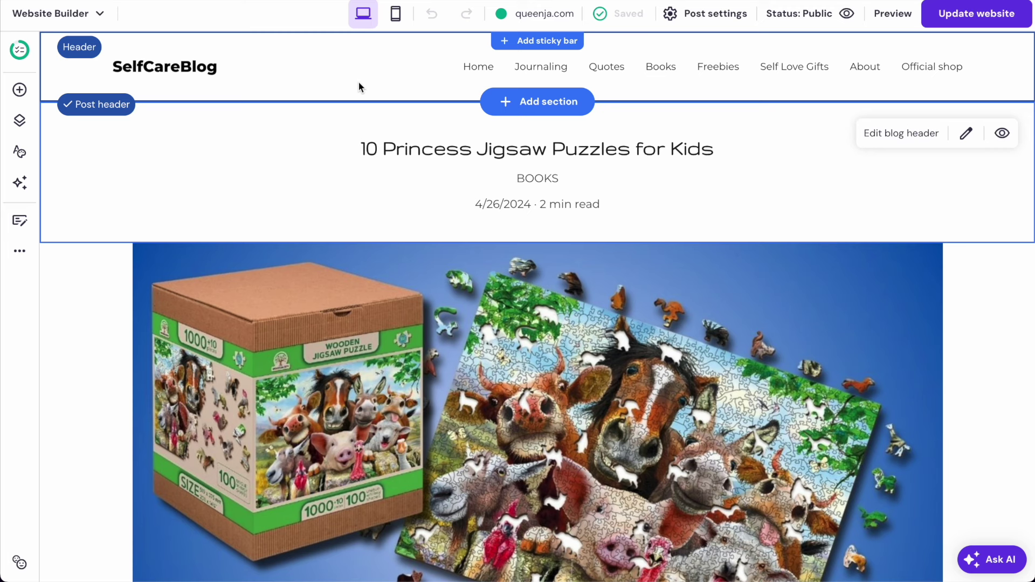
pyautogui.click(27, 223)
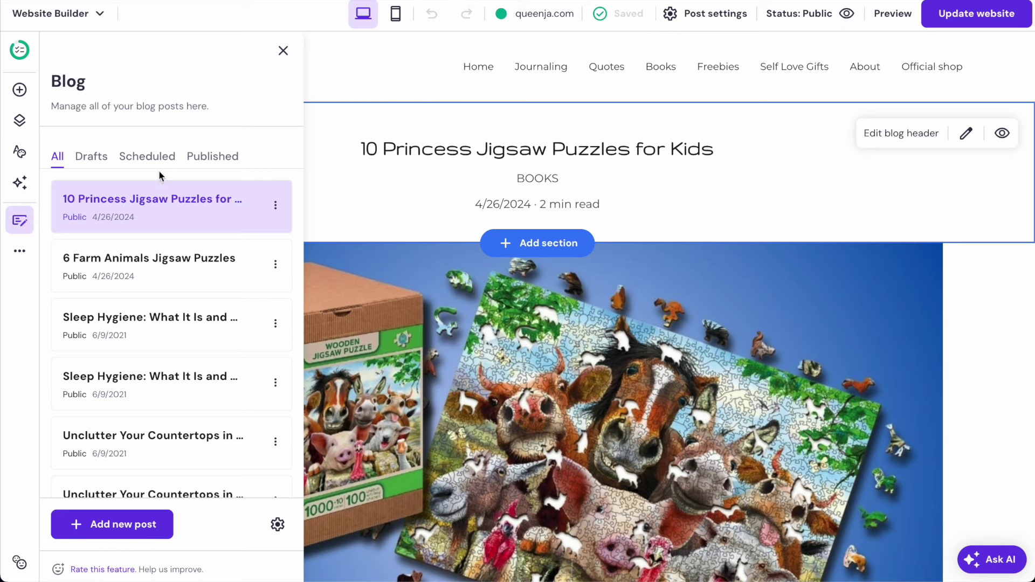
pyautogui.click(127, 528)
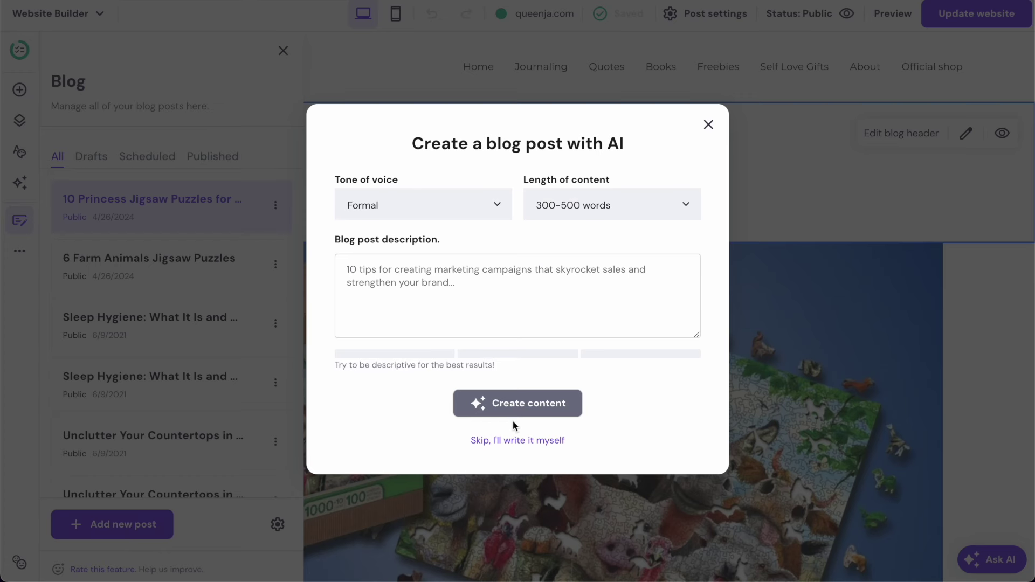
pyautogui.click(521, 441)
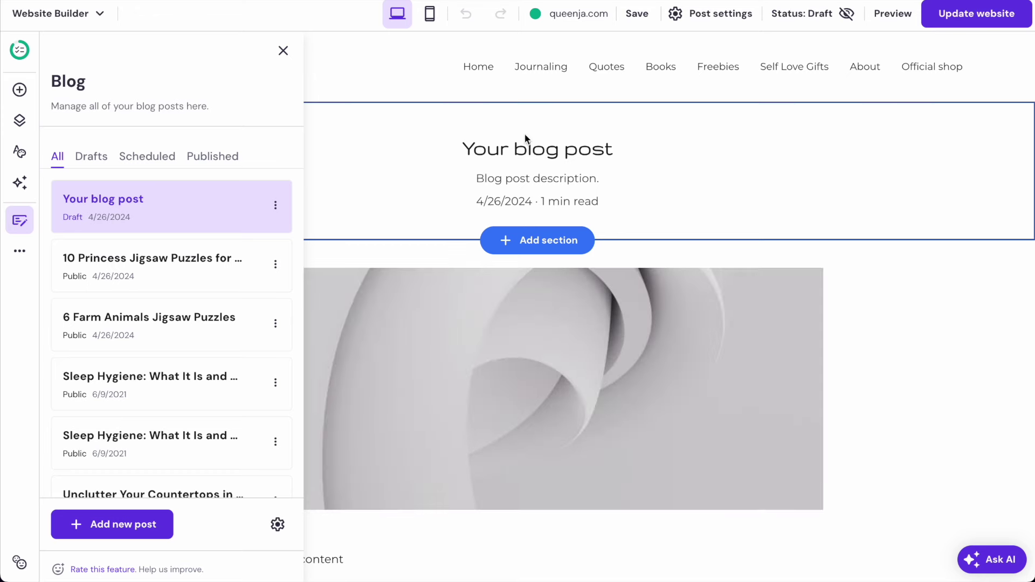
# Set the new post's title to "10 Surprising Benefits of Coloring Pages for Adults".
pyautogui.click(545, 146)
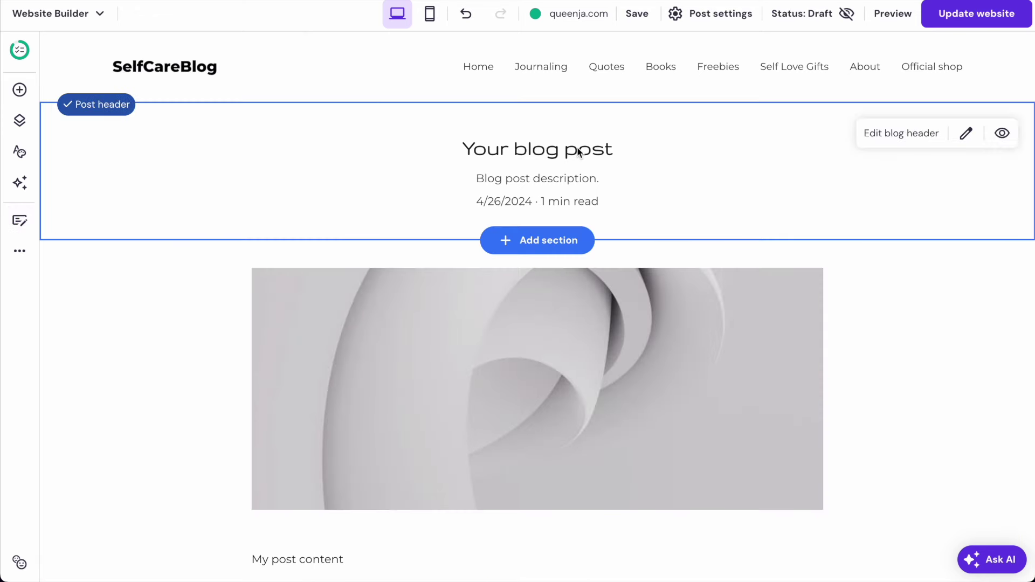
pyautogui.click(898, 133)
pyautogui.write('10 Surprising Benefits of Coloring Pages for Adults')
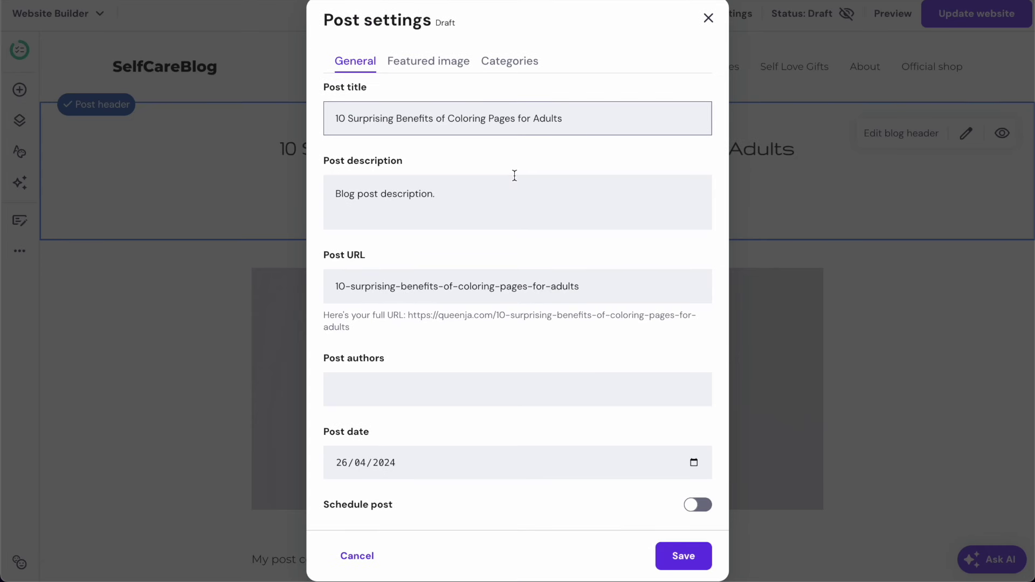
# Replace the placeholder description with text introducing coloring pages as a kids activity that adults could benefit from and the 10 benefits shared, and save the settings.
pyautogui.click(453, 194)
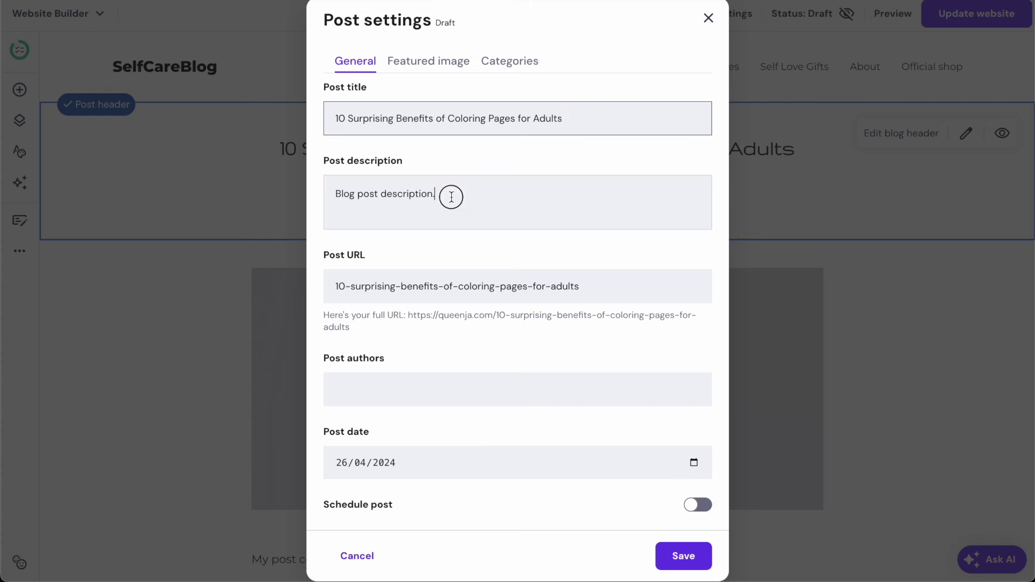
pyautogui.doubleClick(402, 194)
pyautogui.click(402, 194)
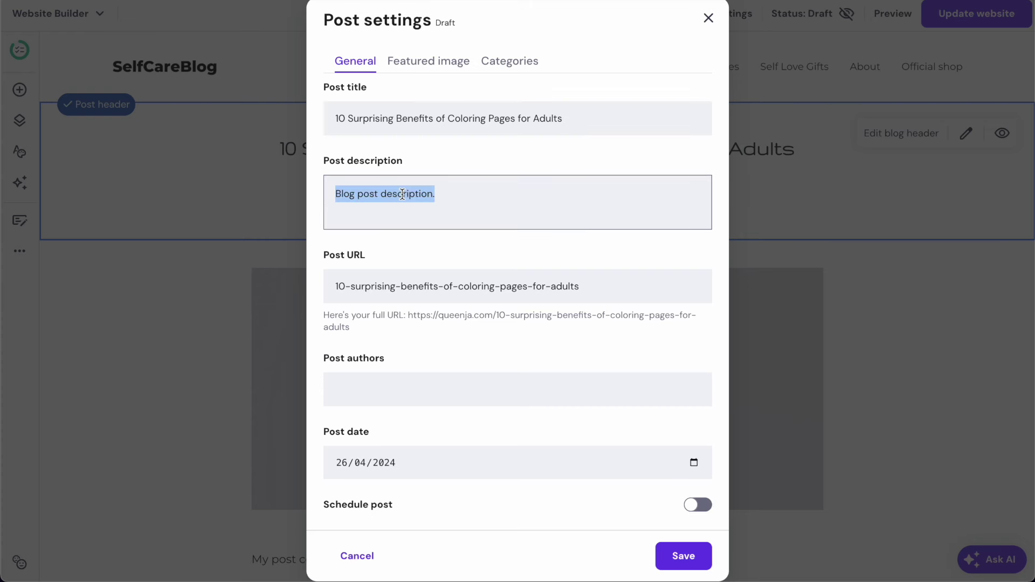
pyautogui.write("Coloring pages is usually known as a kids activity, but it's actually something that many adults could benefit from. In this blog post we will share 10 Surprising Benefits of Coloring Pages for Adults.")
pyautogui.click(683, 555)
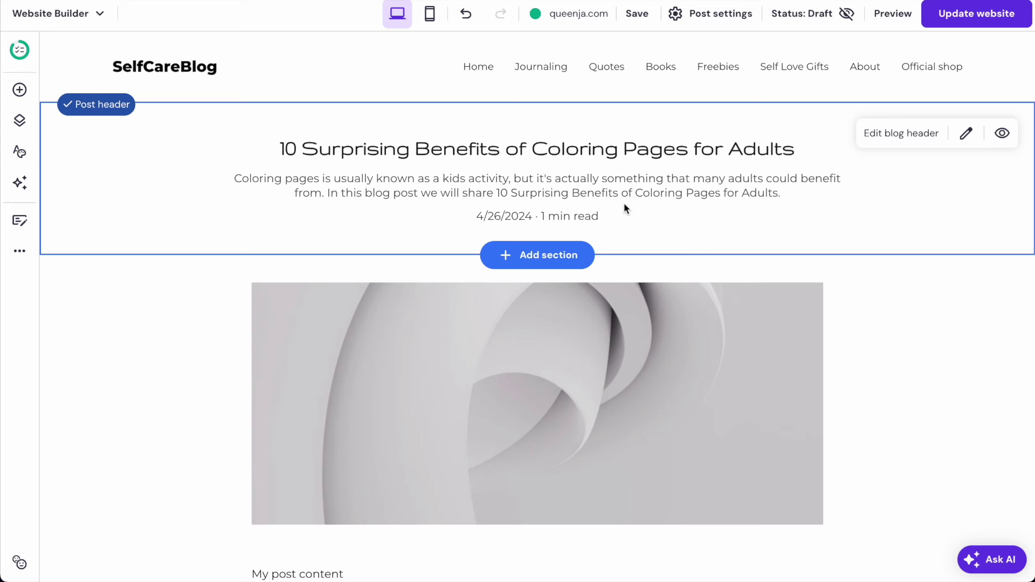
# Delete the grey placeholder image below the new post's header.
pyautogui.scroll(-4, 608, 191)
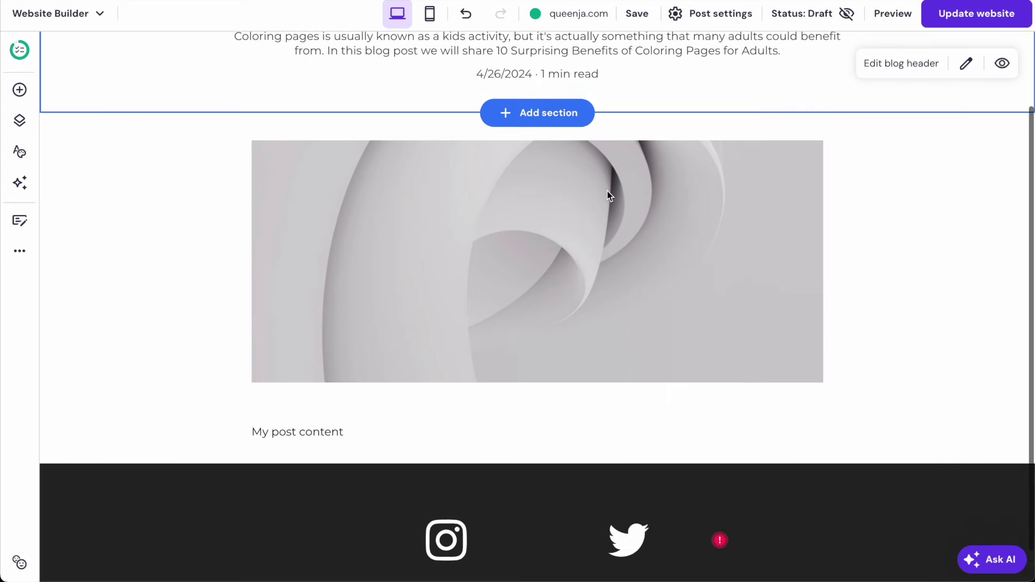
pyautogui.click(525, 241)
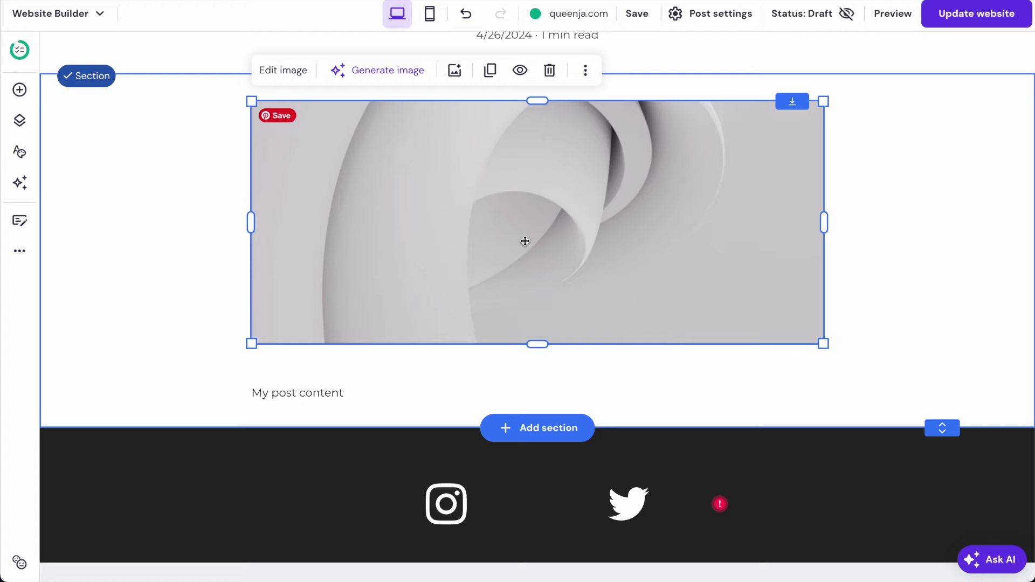
pyautogui.press('Delete')
# Move the "My post content" text to the top of its section and replace it with the copied article on coloring benefits.
pyautogui.click(312, 394)
pyautogui.moveTo(312, 393); pyautogui.dragTo(310, 94)
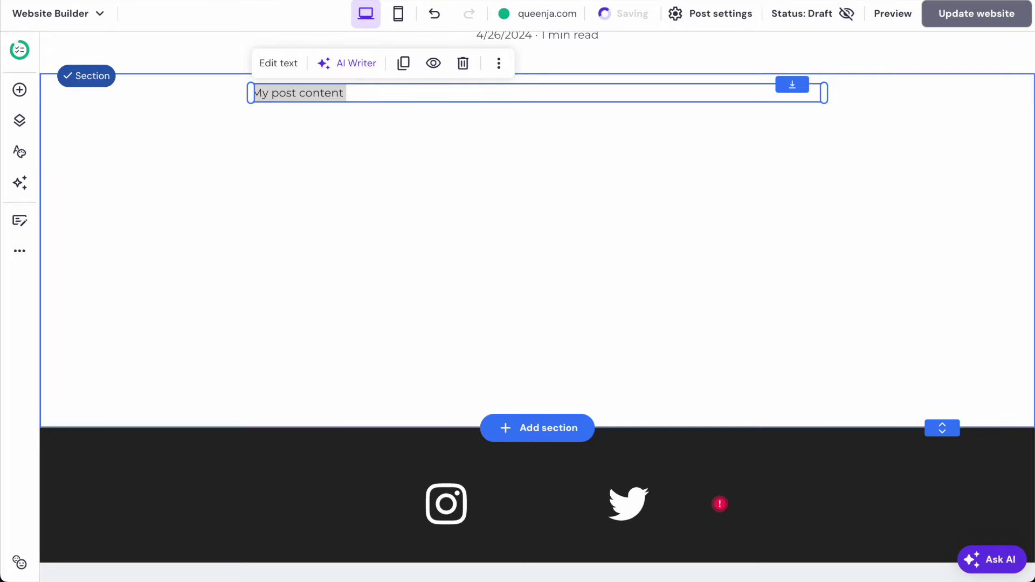
pyautogui.hotkey('ctrl', 'v')
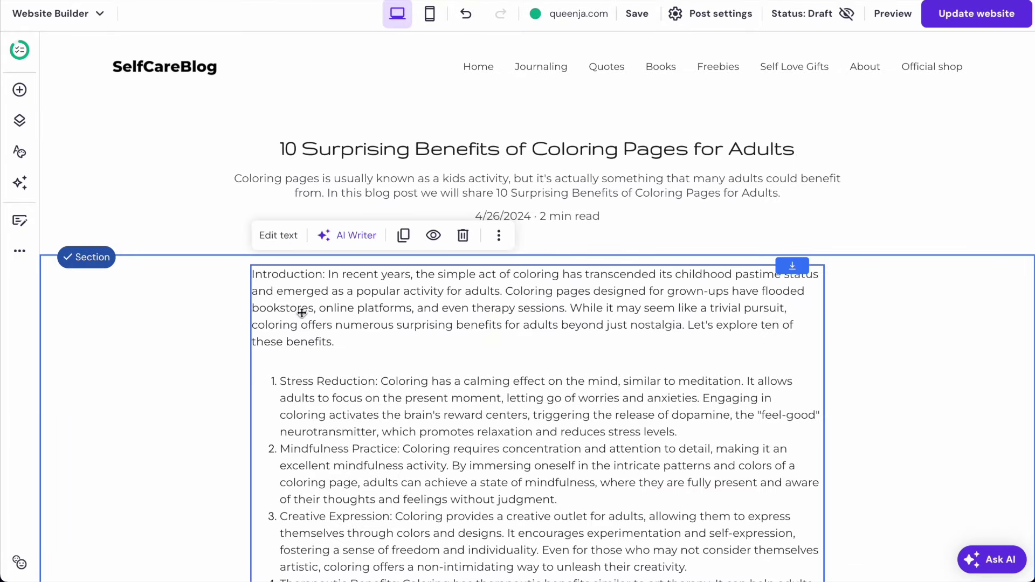
# Remove the "Introduction:" label from the start of the article's opening paragraph.
pyautogui.click(331, 293)
pyautogui.scroll(-10, 330, 281)
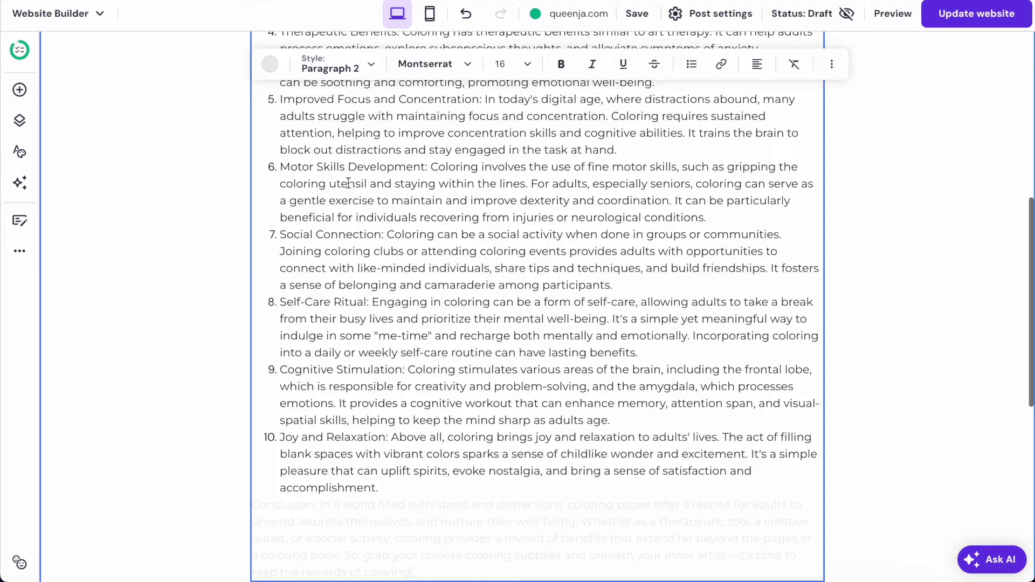
pyautogui.scroll(10, 348, 184)
pyautogui.moveTo(329, 275); pyautogui.dragTo(239, 280)
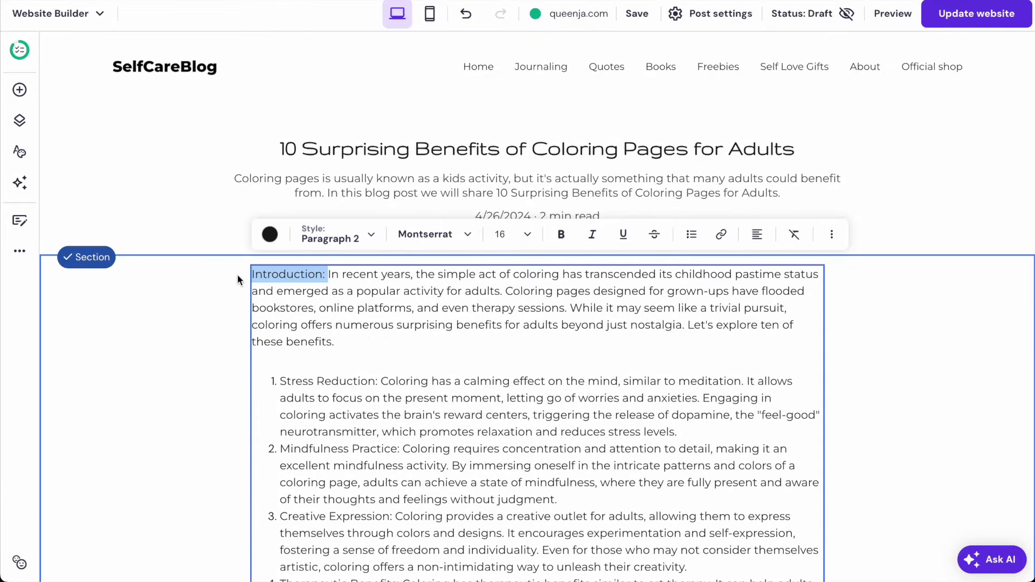
pyautogui.press('BackSpace')
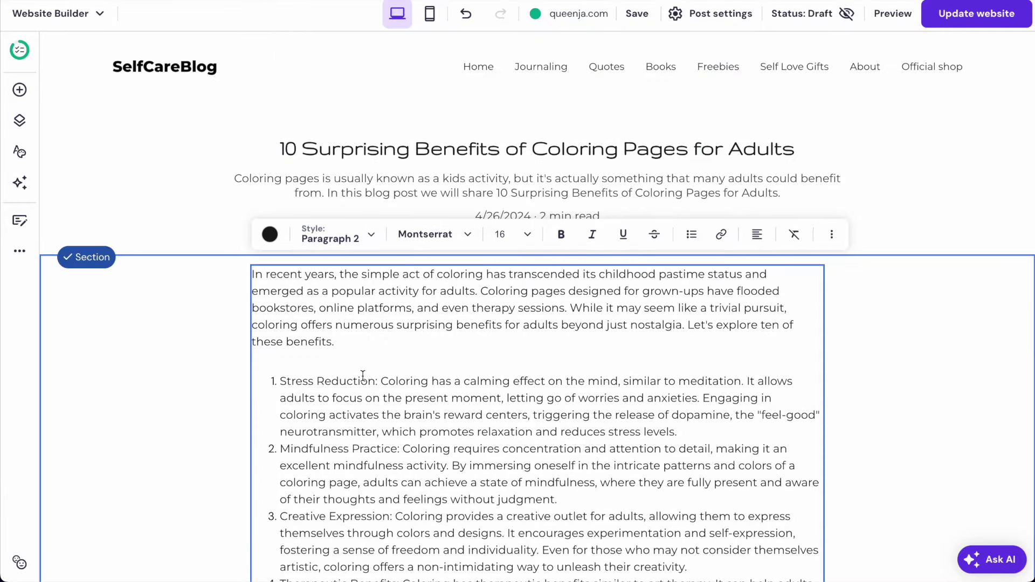
# Insert a blank line after each of the numbered benefits 1 to 9 to space out the list.
pyautogui.click(381, 379)
pyautogui.scroll(-3, 382, 320)
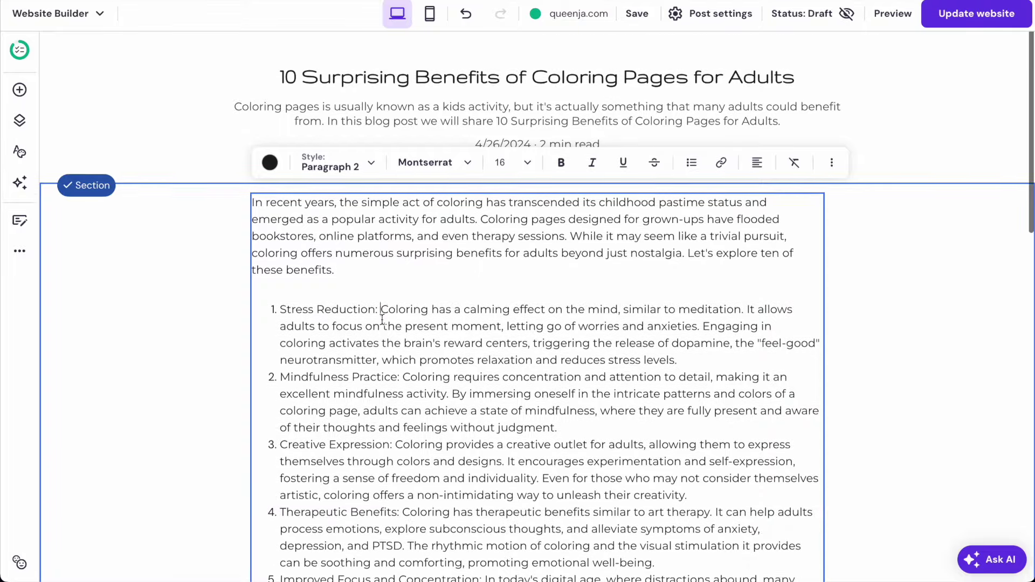
pyautogui.scroll(-3, 382, 269)
pyautogui.scroll(6, 382, 269)
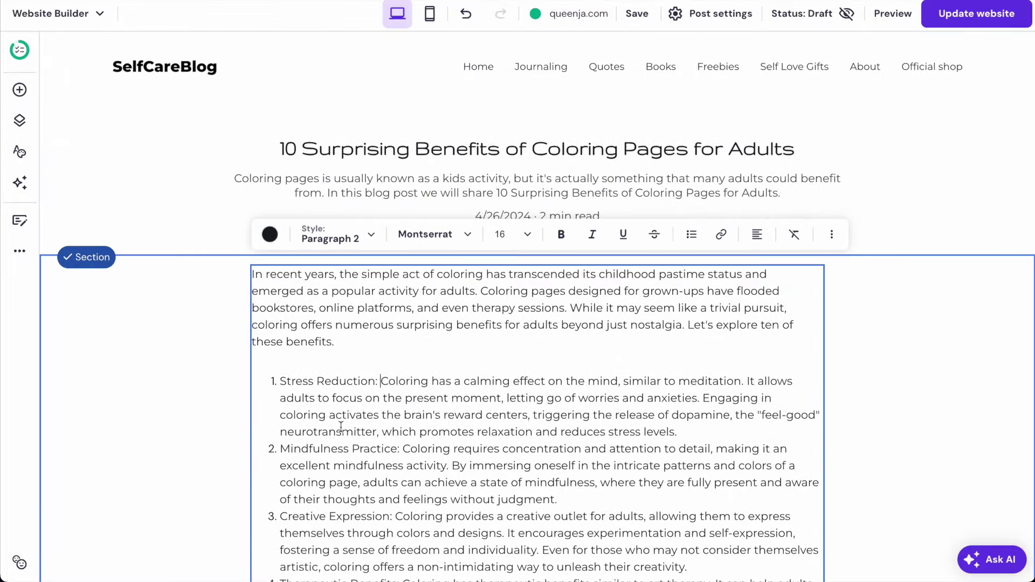
pyautogui.click(686, 435)
pyautogui.press('Return')
pyautogui.scroll(-3, 585, 387)
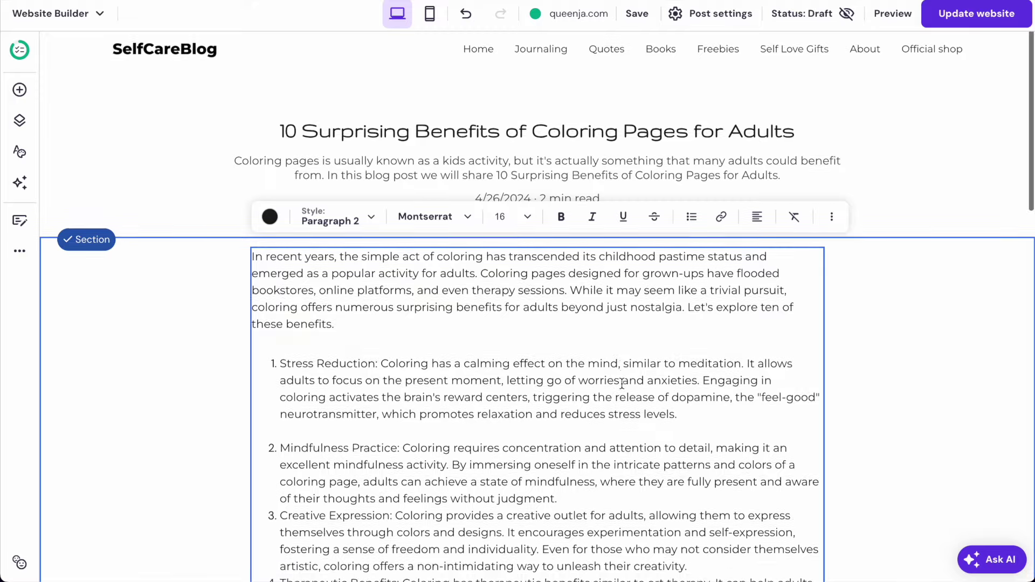
pyautogui.click(585, 387)
pyautogui.press('Return')
pyautogui.scroll(-3, 585, 387)
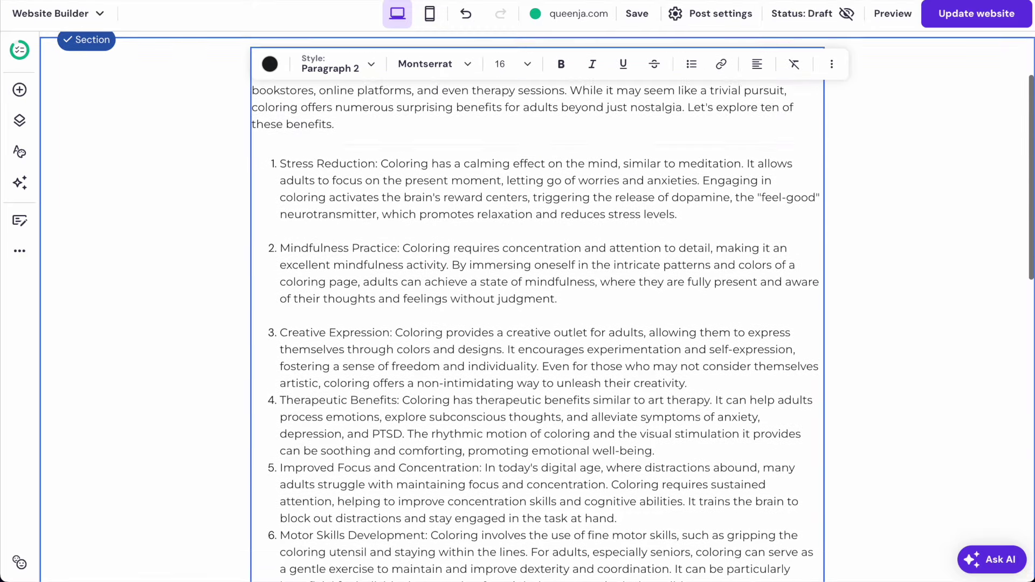
pyautogui.click(719, 320)
pyautogui.press('Return')
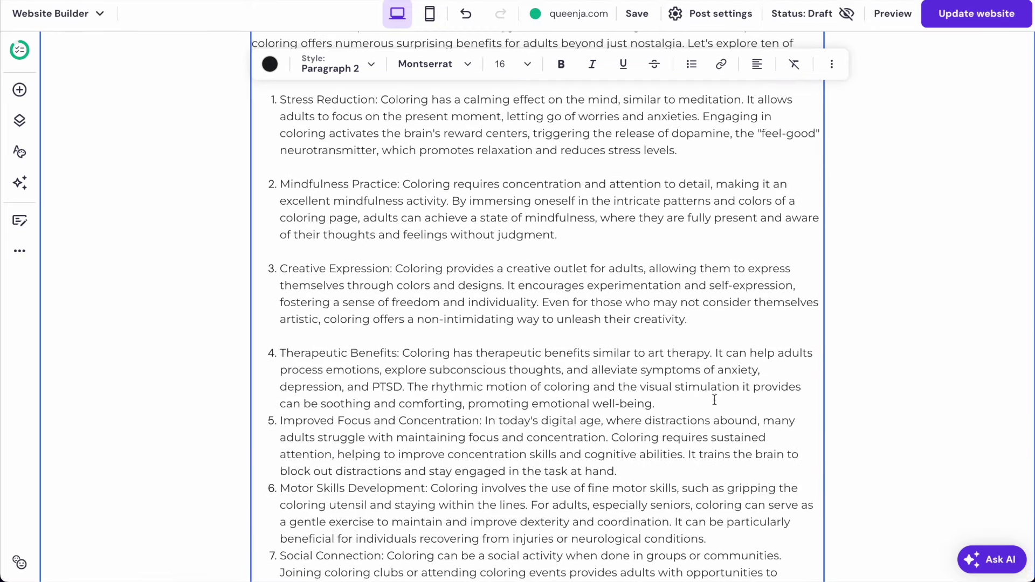
pyautogui.press('Return')
pyautogui.scroll(-1, 663, 403)
pyautogui.click(650, 438)
pyautogui.press('Return')
pyautogui.scroll(-2, 723, 426)
pyautogui.click(723, 425)
pyautogui.press('Return')
pyautogui.scroll(-2, 632, 371)
pyautogui.click(660, 410)
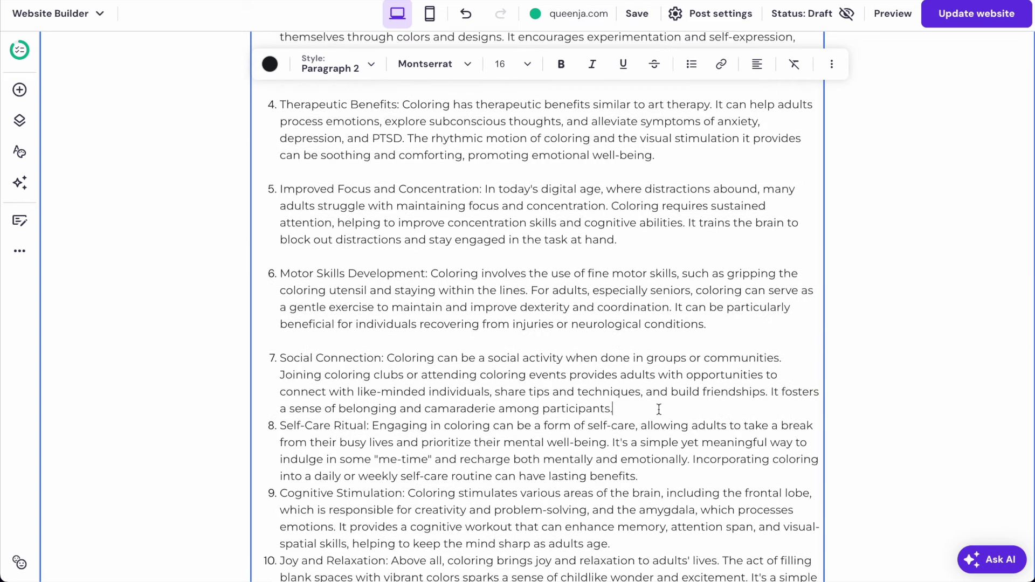
pyautogui.press('Return')
pyautogui.scroll(-1, 647, 436)
pyautogui.click(647, 436)
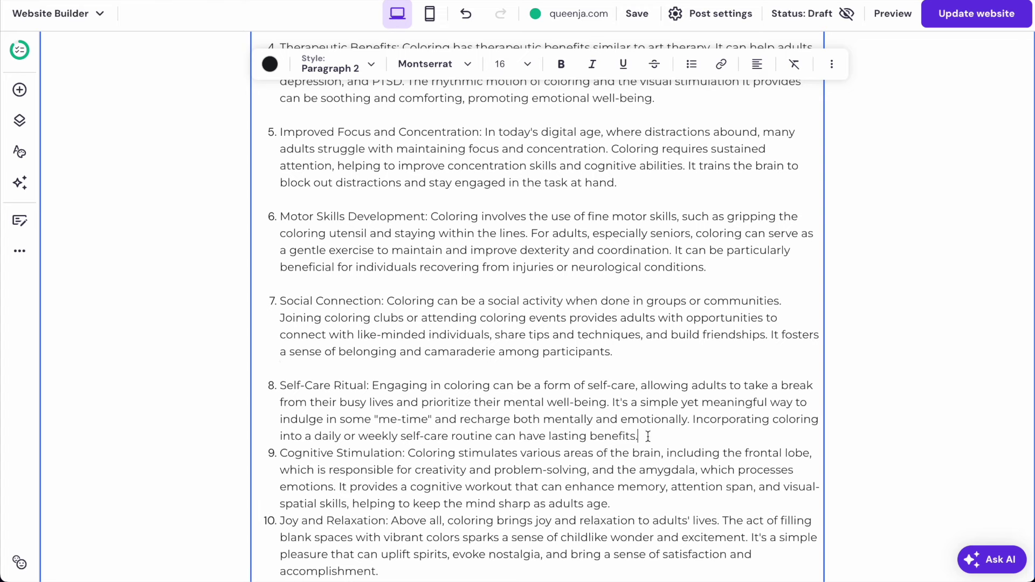
pyautogui.press('Return')
pyautogui.scroll(-2, 630, 432)
pyautogui.click(631, 423)
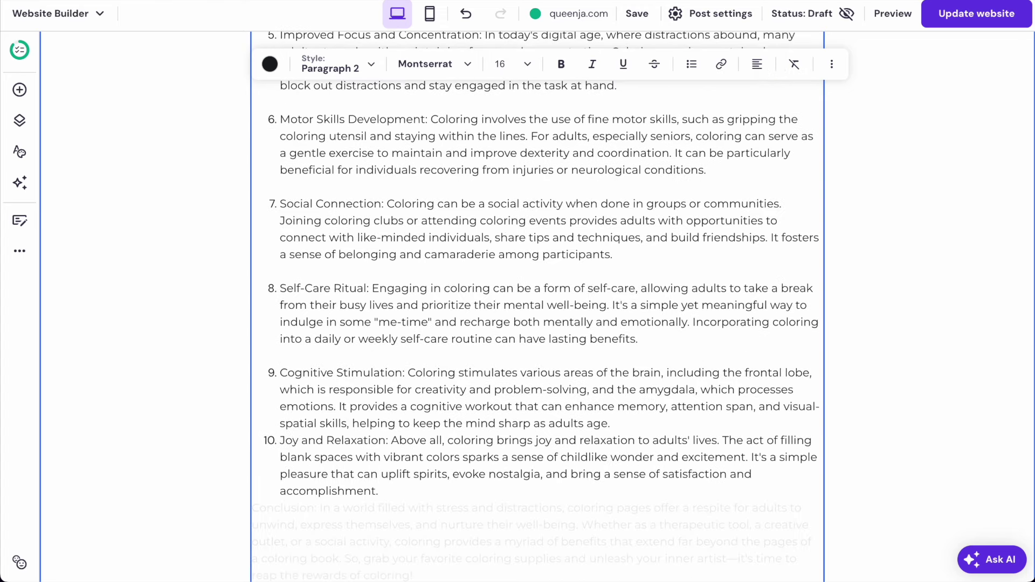
pyautogui.press('Return')
# Change the text color of the pale conclusion paragraph below the list to the black website color.
pyautogui.click(917, 356)
pyautogui.click(438, 454)
pyautogui.moveTo(403, 423); pyautogui.dragTo(404, 429)
pyautogui.scroll(-1, 389, 504)
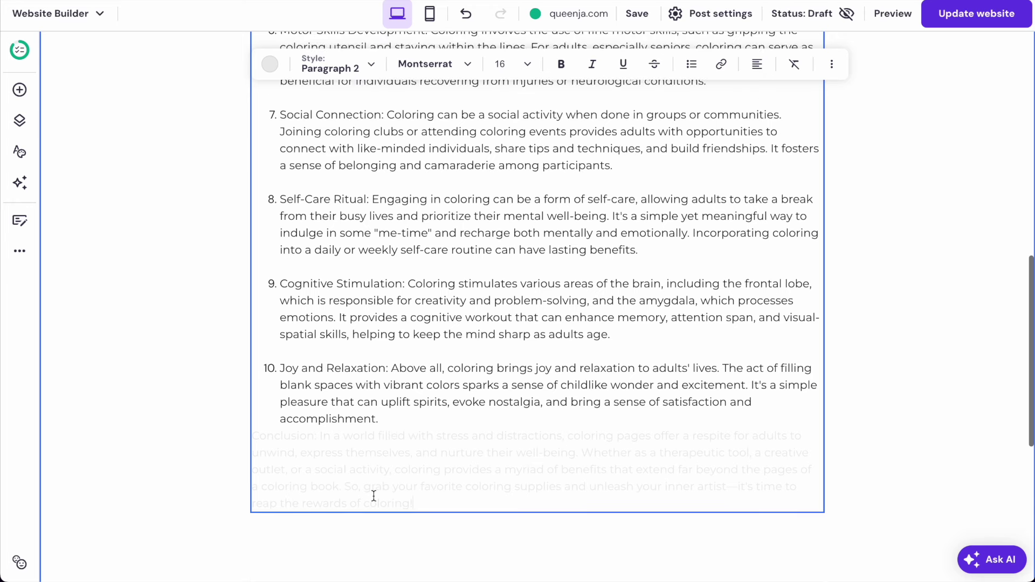
pyautogui.moveTo(424, 498); pyautogui.dragTo(250, 436)
pyautogui.click(270, 64)
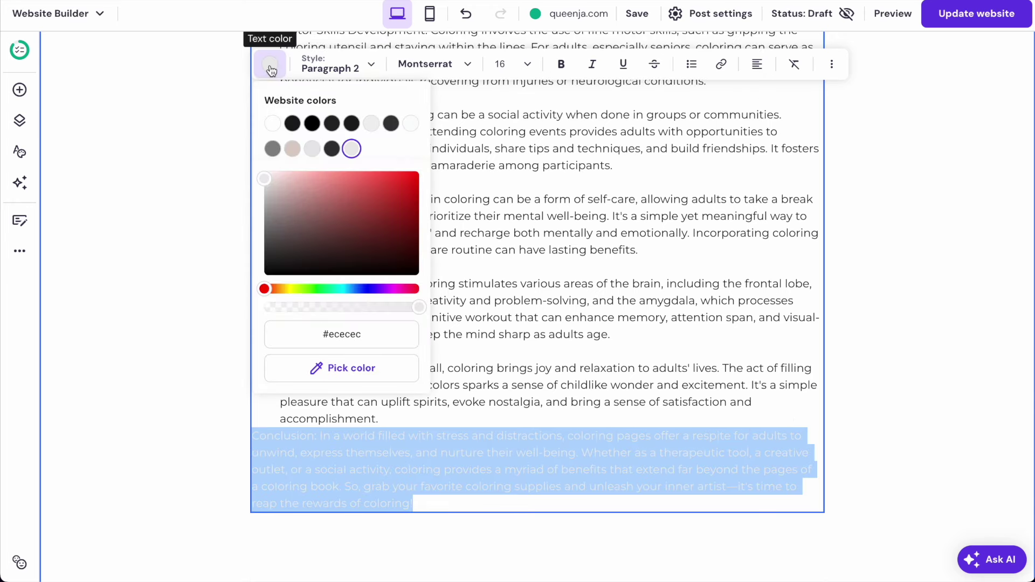
pyautogui.click(293, 124)
# Replace the "Conclusion:" label with a separate line reading "Color your way to a healthier lifestyle", leaving a blank line above it.
pyautogui.click(252, 433)
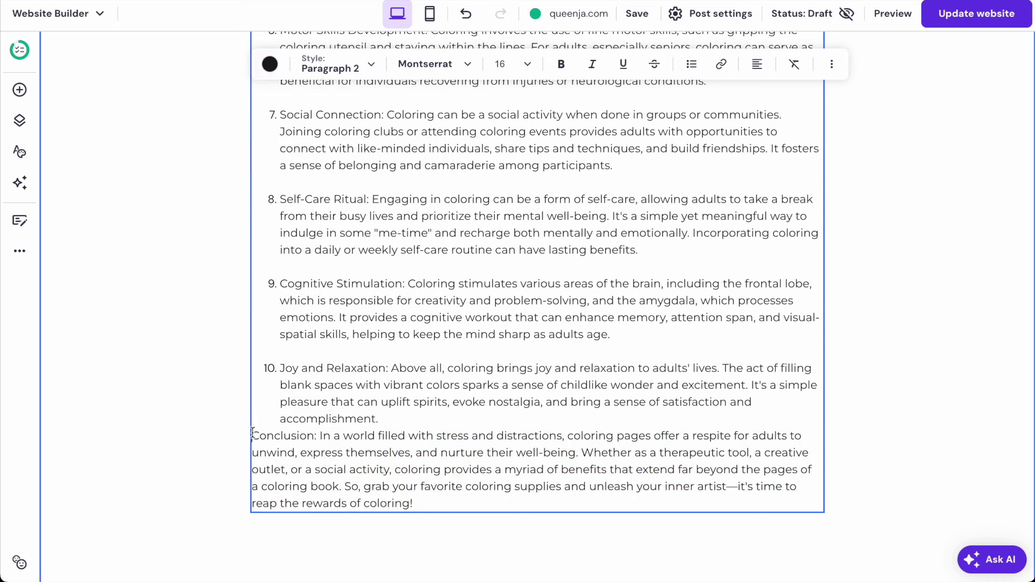
pyautogui.write('Color your w')
pyautogui.write('ay to a healthier lifestyle')
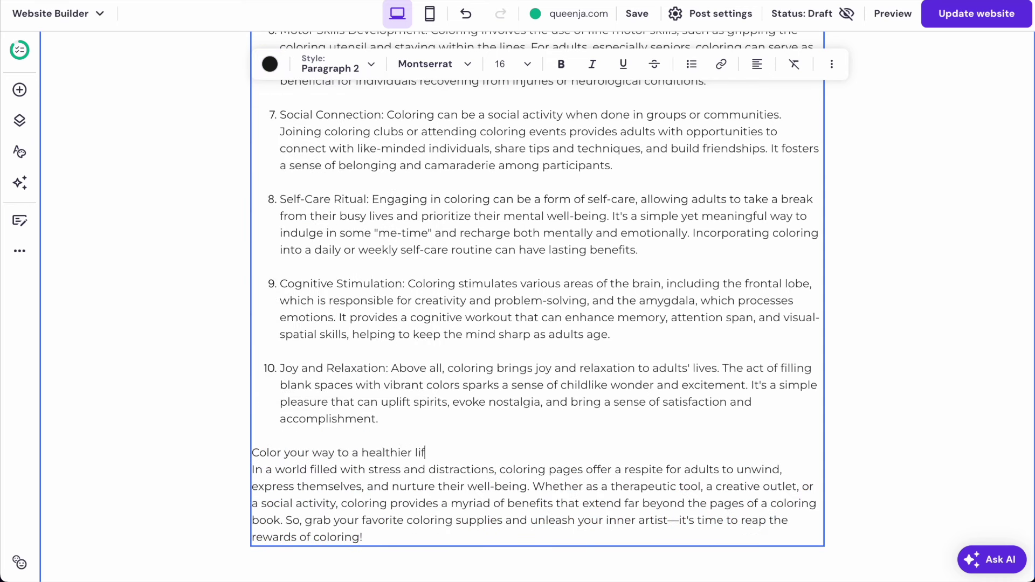
# Apply the Heading 2 style to the line "Color your way to a healthier lifestyle".
pyautogui.tripleClick(464, 452)
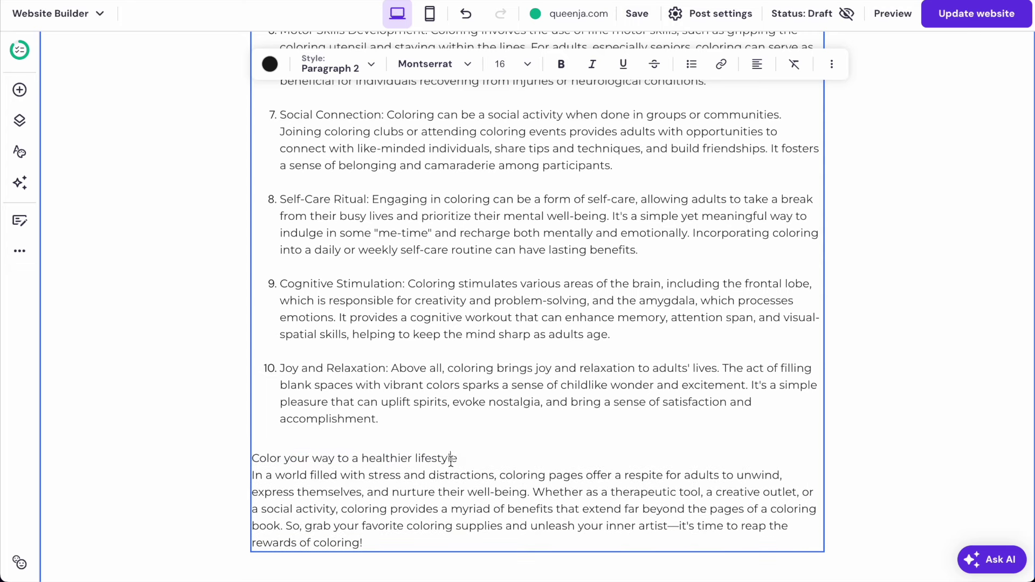
pyautogui.moveTo(457, 458); pyautogui.dragTo(221, 466)
pyautogui.click(329, 65)
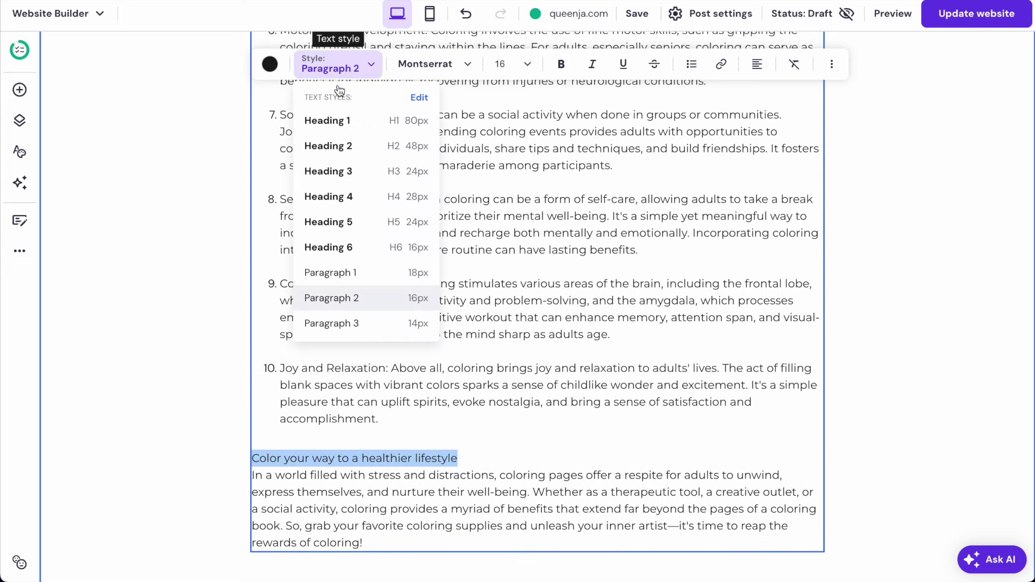
pyautogui.click(331, 146)
# Replace the word "lifestyle" in the closing heading with "life!".
pyautogui.scroll(-3, 377, 412)
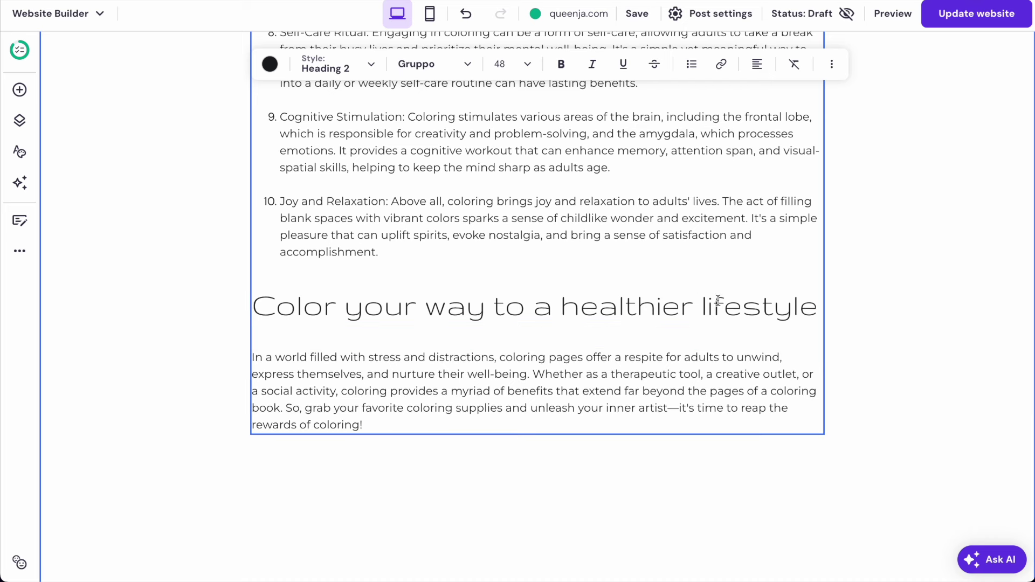
pyautogui.doubleClick(749, 301)
pyautogui.write('life!')
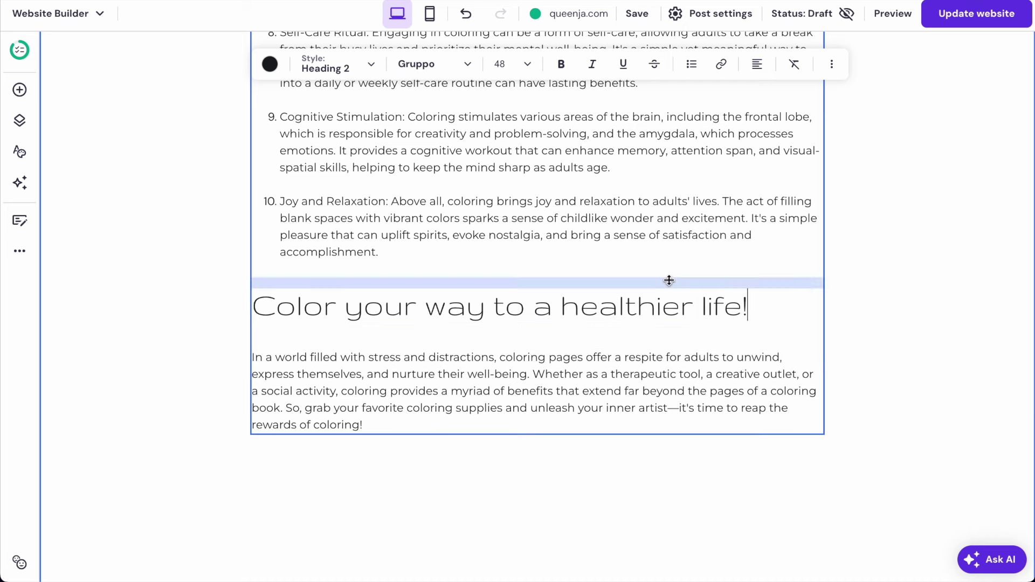
pyautogui.click(568, 270)
# Review the whole post from the header through the ten benefits to the closing paragraph.
pyautogui.scroll(15, 570, 273)
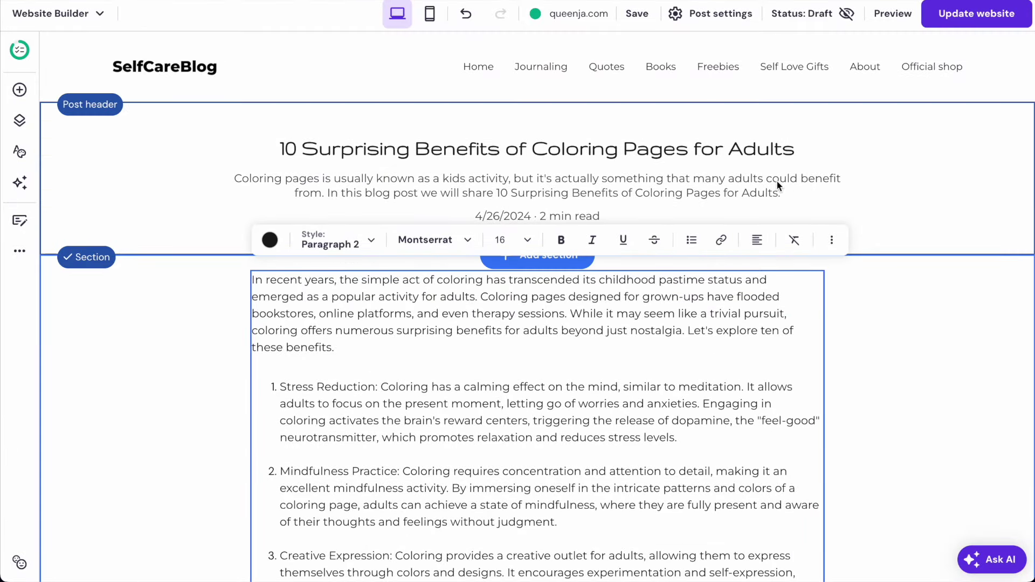
pyautogui.scroll(-12, 778, 181)
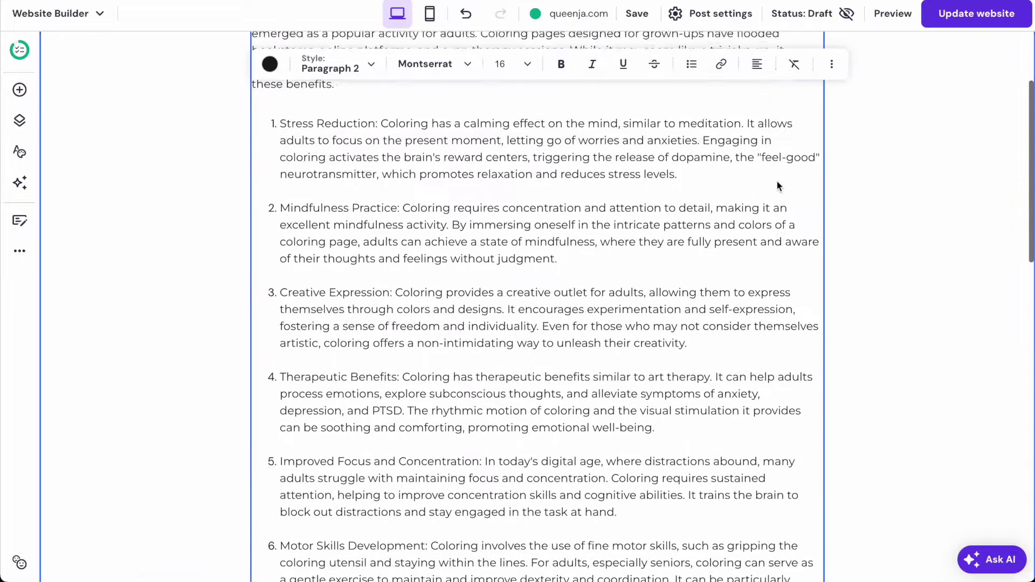
pyautogui.scroll(-2, 778, 181)
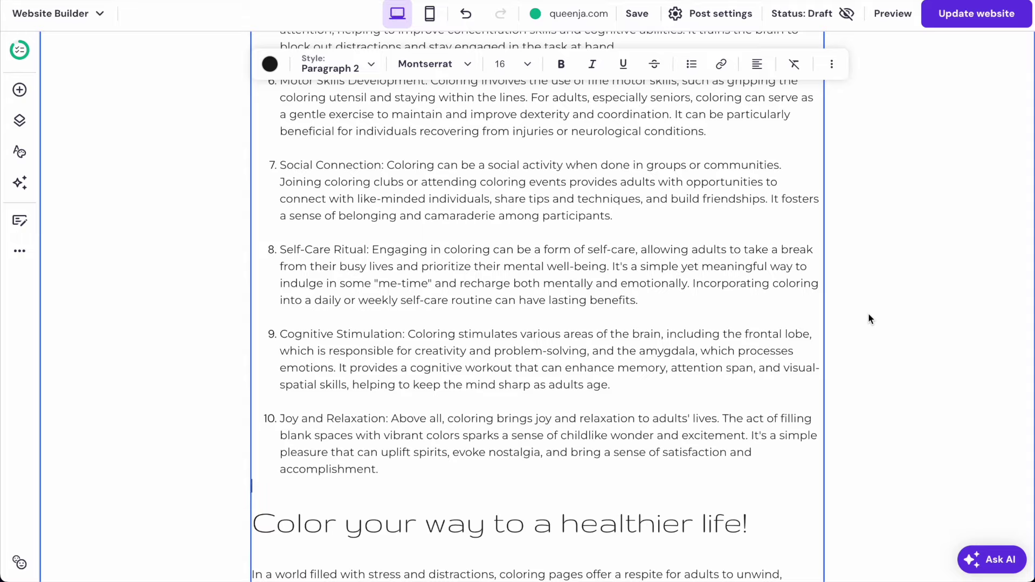
pyautogui.scroll(-7, 869, 319)
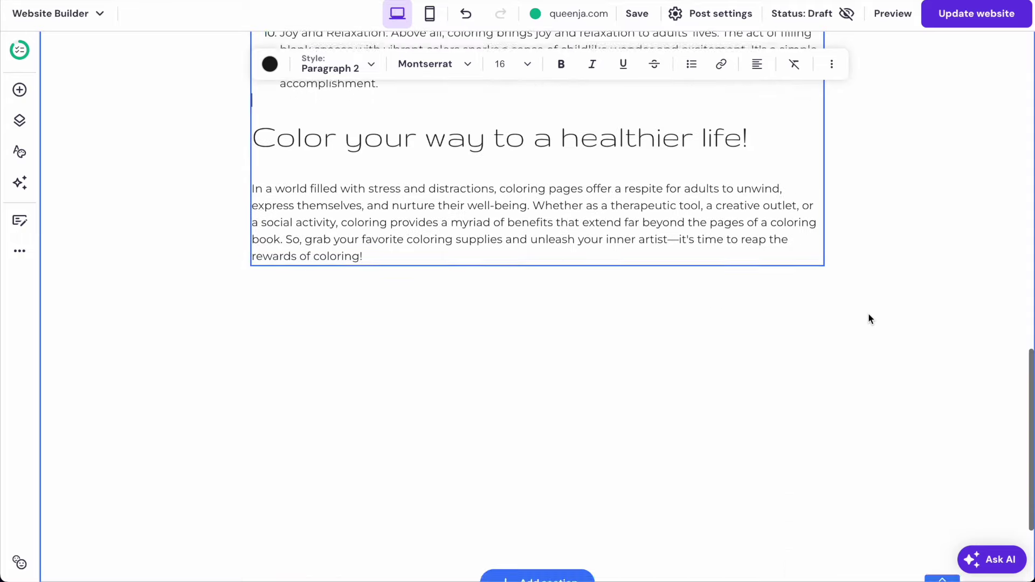
pyautogui.scroll(10, 869, 318)
pyautogui.scroll(10, 869, 316)
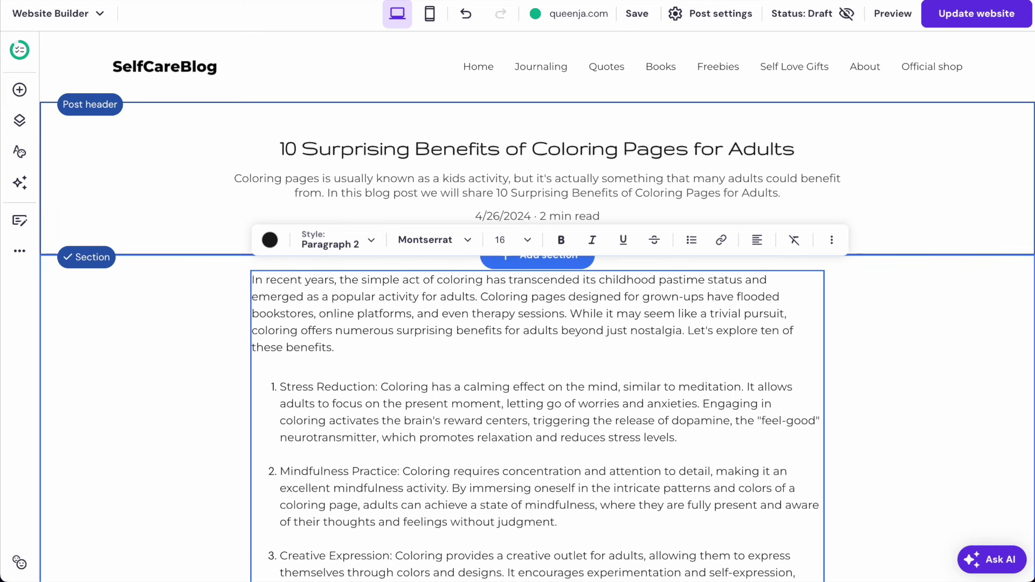
pyautogui.scroll(-5, 717, 296)
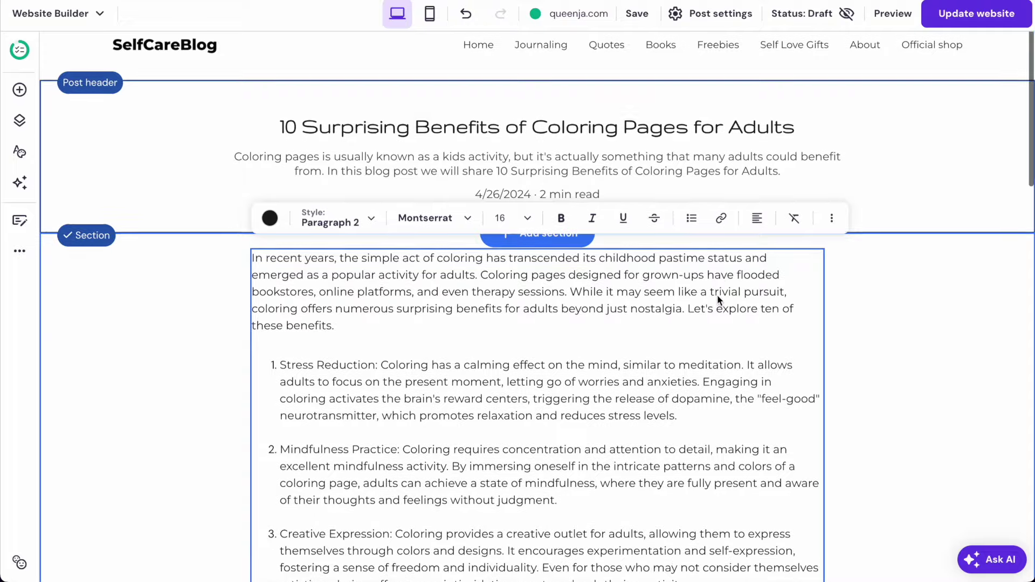
pyautogui.scroll(-6, 717, 300)
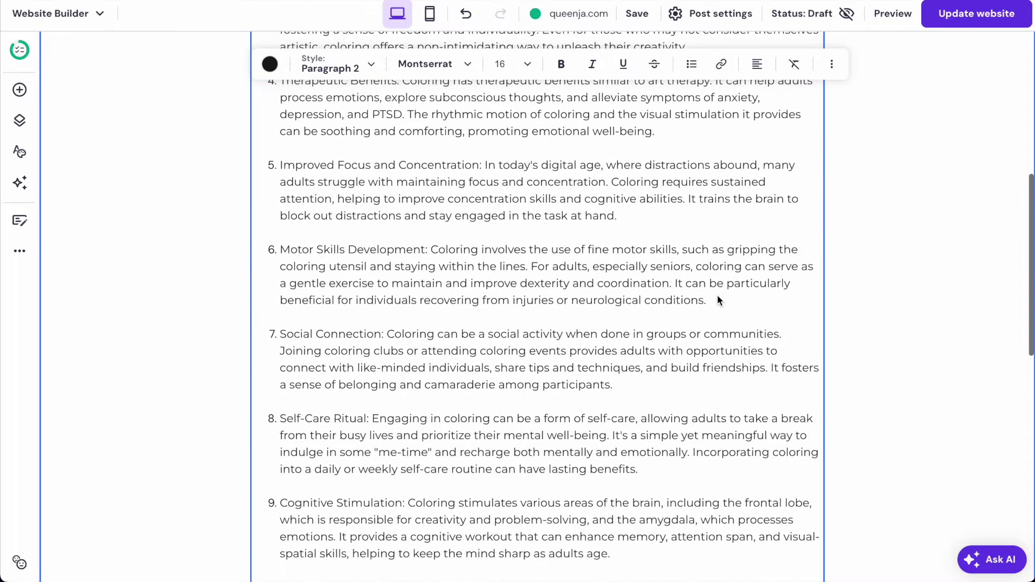
pyautogui.scroll(-8, 717, 301)
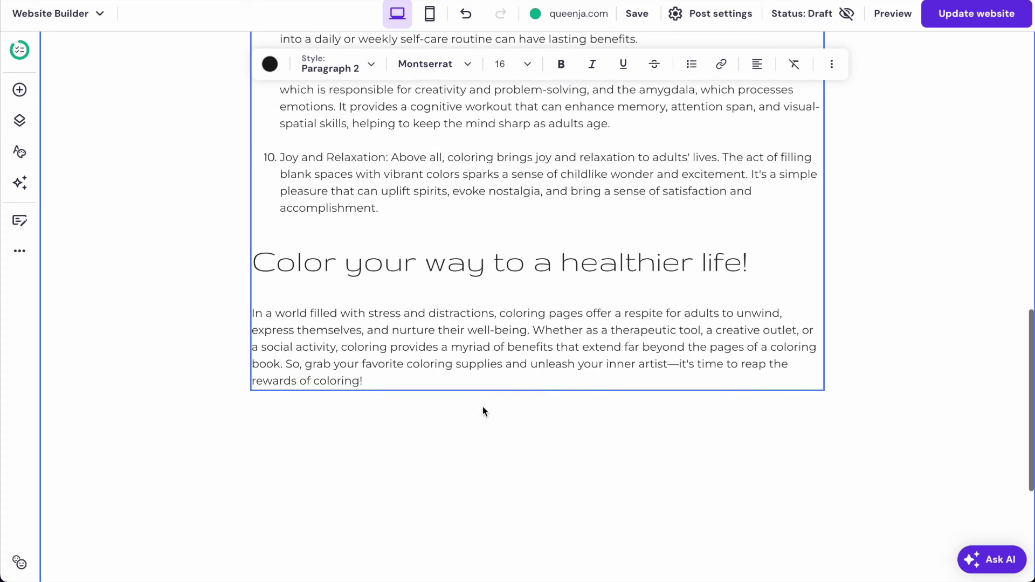
# Open the new section choices, look over the Etsy coloring book results and Zazzle products, and return to the post in Website Builder.
pyautogui.click(458, 401)
pyautogui.click(555, 561)
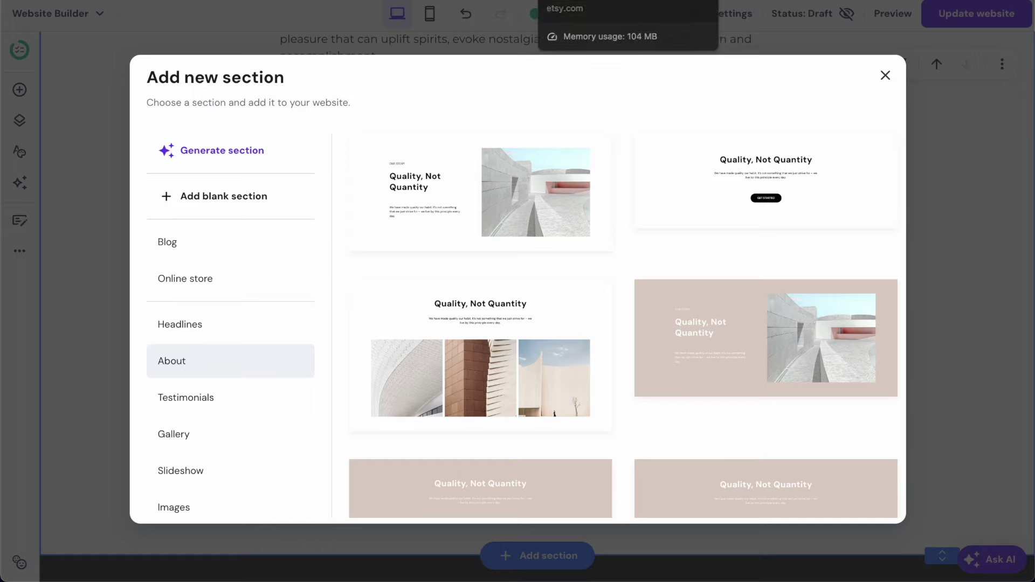
pyautogui.click(615, 1)
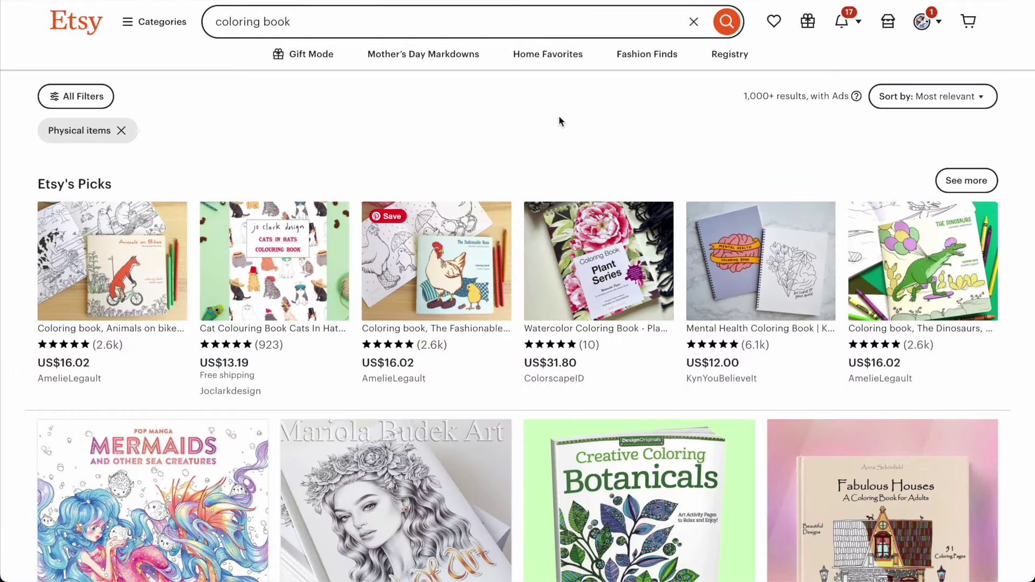
pyautogui.click(651, 1)
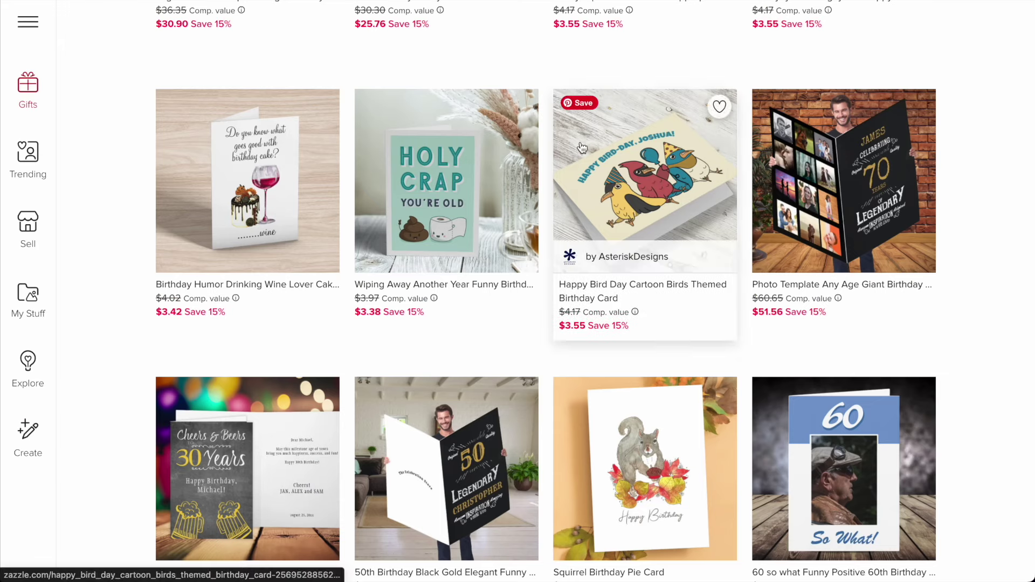
pyautogui.click(680, 1)
pyautogui.scroll(-2, 638, 169)
pyautogui.scroll(-3, 637, 168)
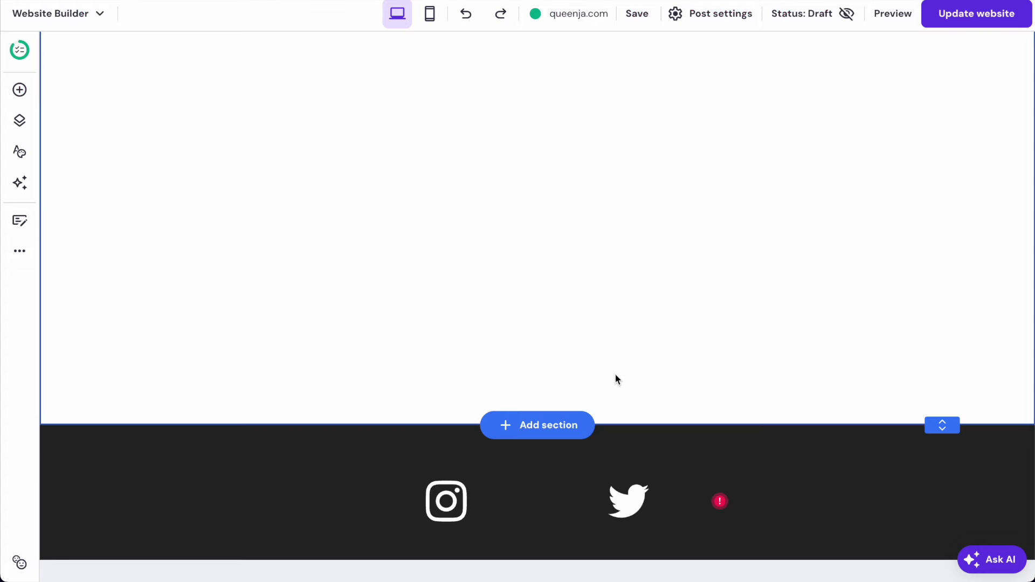
# Add the About section with three side-by-side images below the article and set its heading to "Looking For Something To Color?".
pyautogui.click(550, 423)
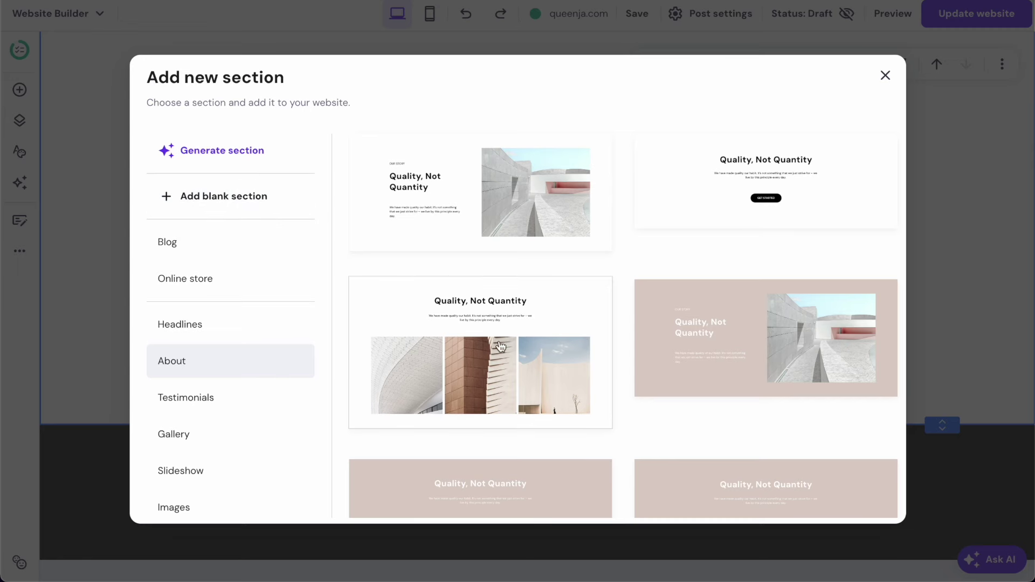
pyautogui.click(484, 325)
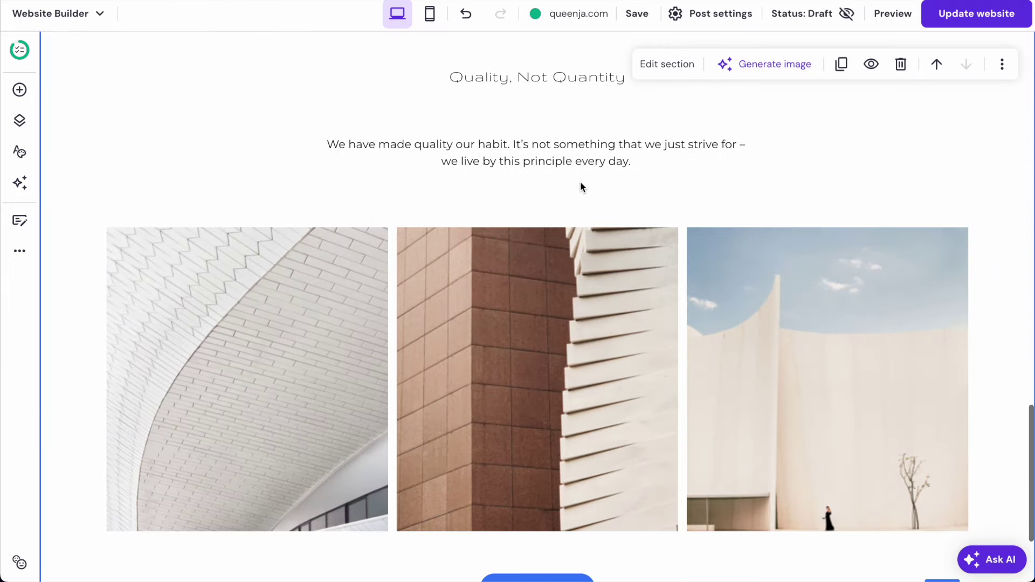
pyautogui.scroll(2, 580, 185)
pyautogui.tripleClick(547, 196)
pyautogui.write('Find What To Co')
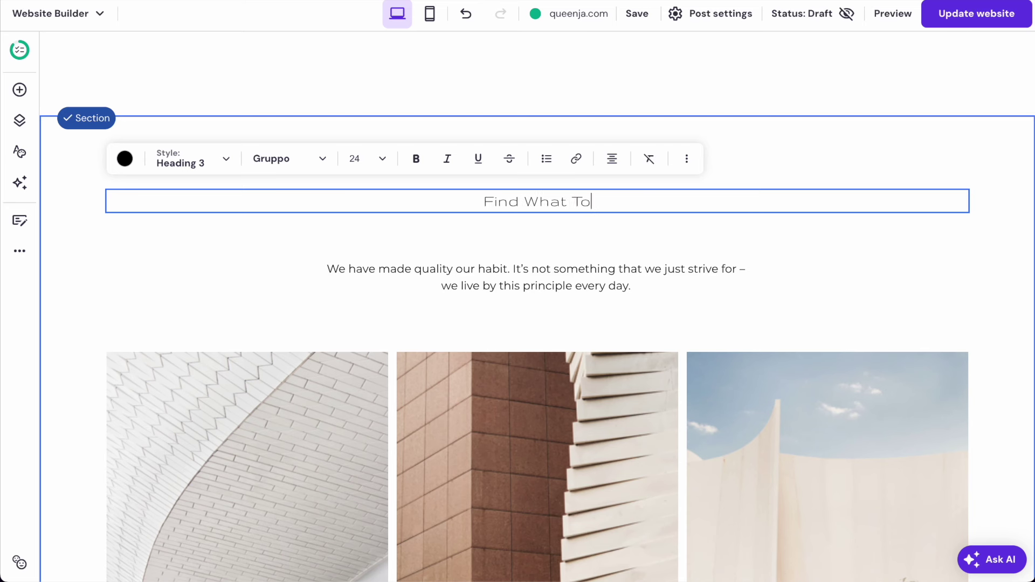
pyautogui.write('lor')
pyautogui.doubleClick(488, 199)
pyautogui.write('L')
# Replace the paragraph under the "Looking For Something To Color?" heading with "Check out these handpicked coloring book, printable, and majot coloring poster".
pyautogui.tripleClick(535, 277)
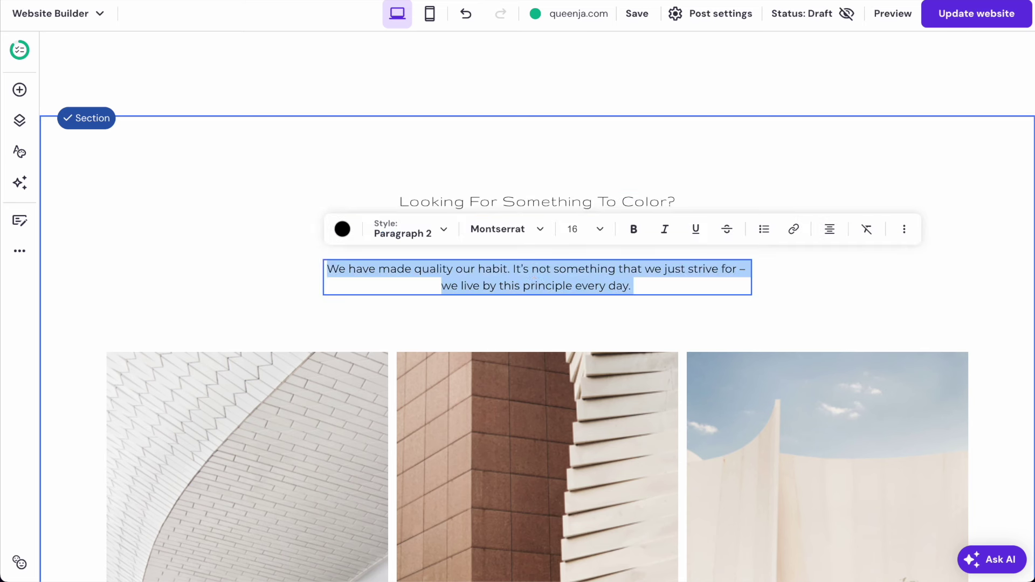
pyautogui.write('Chech out these handpicked')
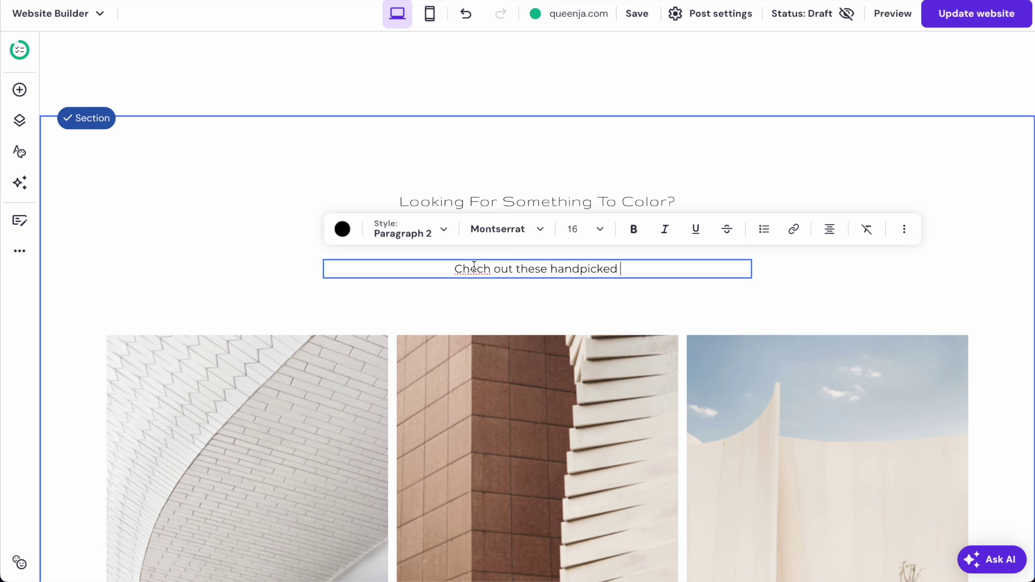
pyautogui.press('BackSpace')
pyautogui.write('jk')
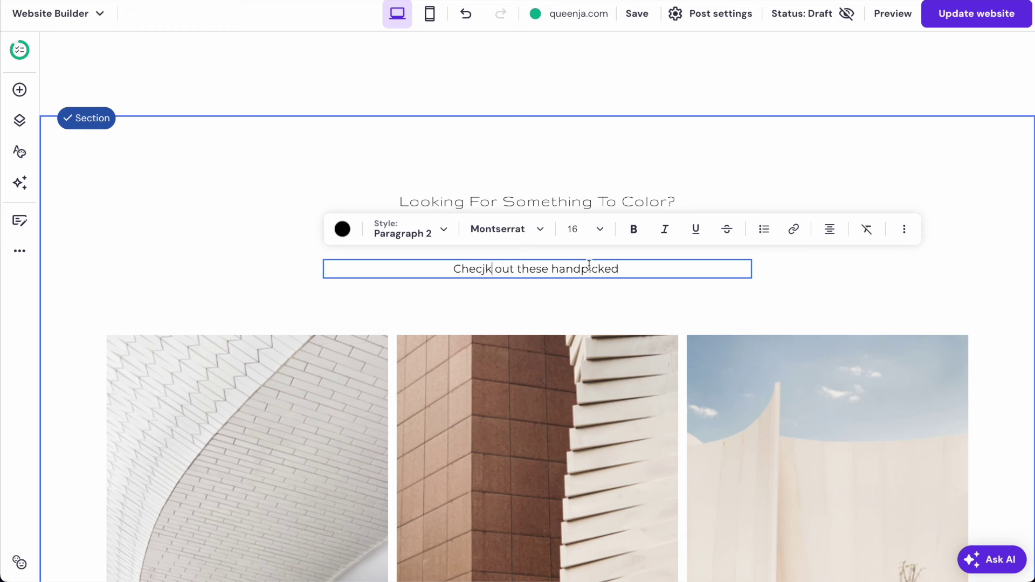
pyautogui.press('BackSpace')
pyautogui.press('BackSpace')
pyautogui.write('ked ')
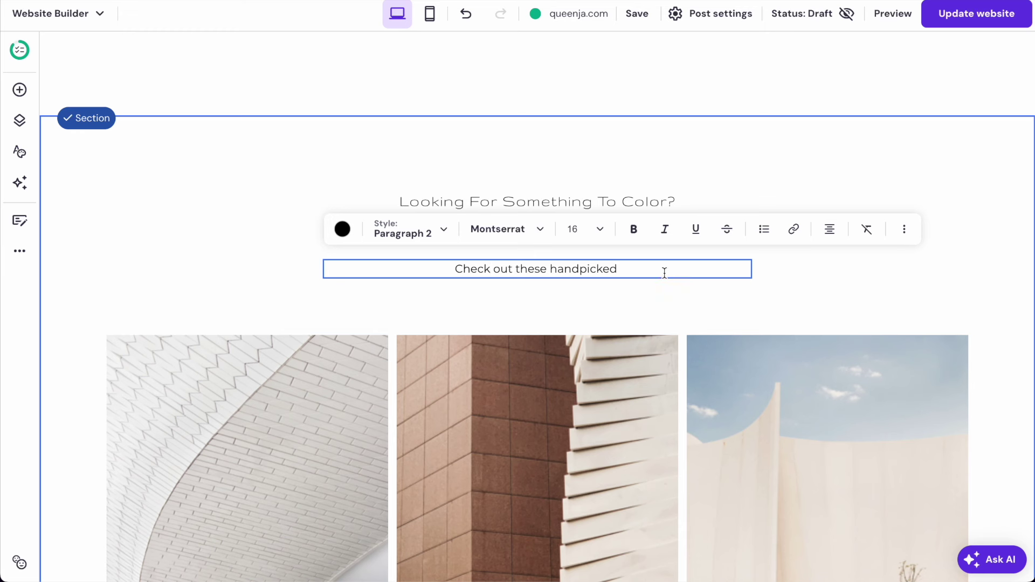
pyautogui.write('co')
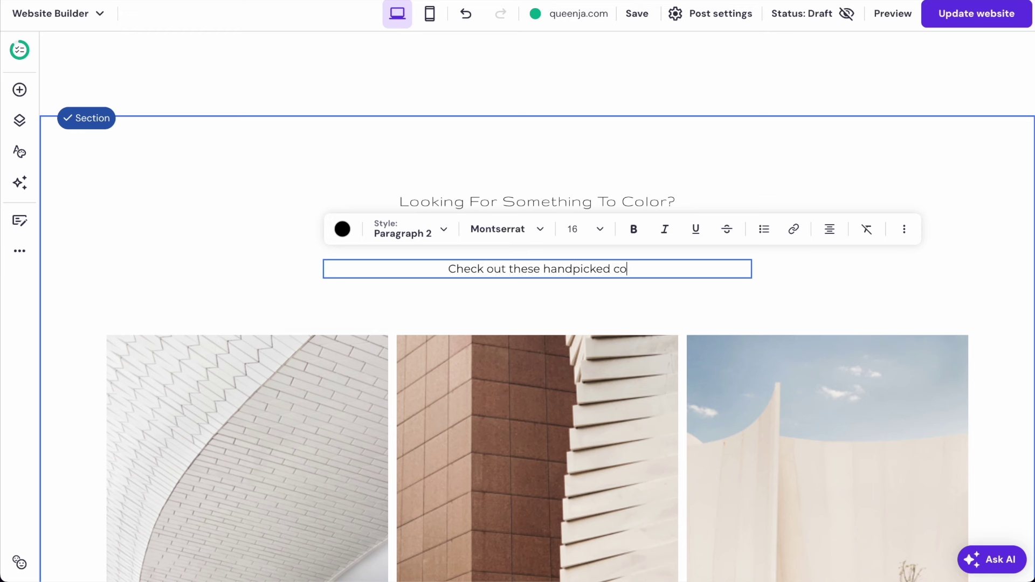
pyautogui.write('loring book, printable, ')
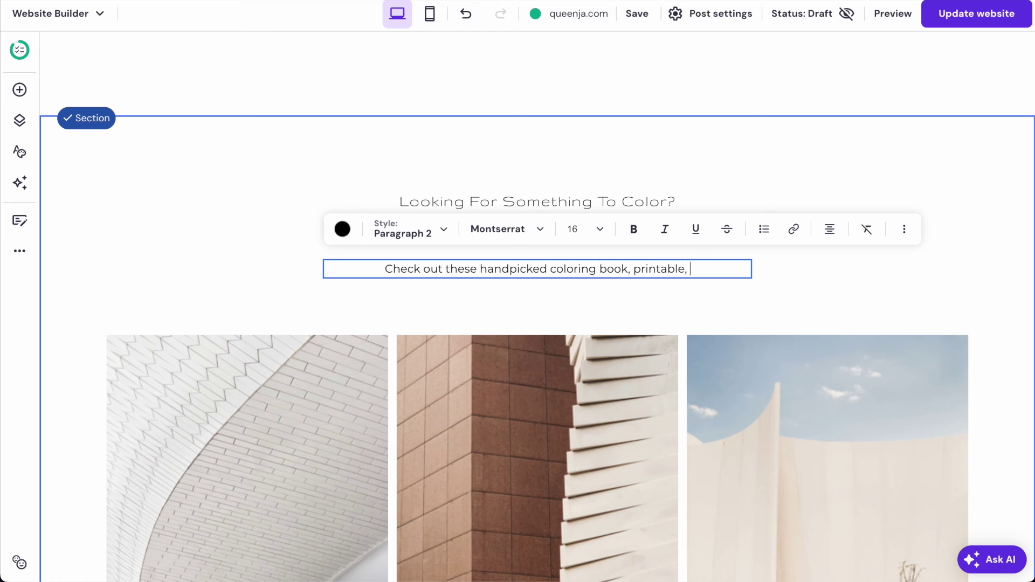
pyautogui.write('and majot col')
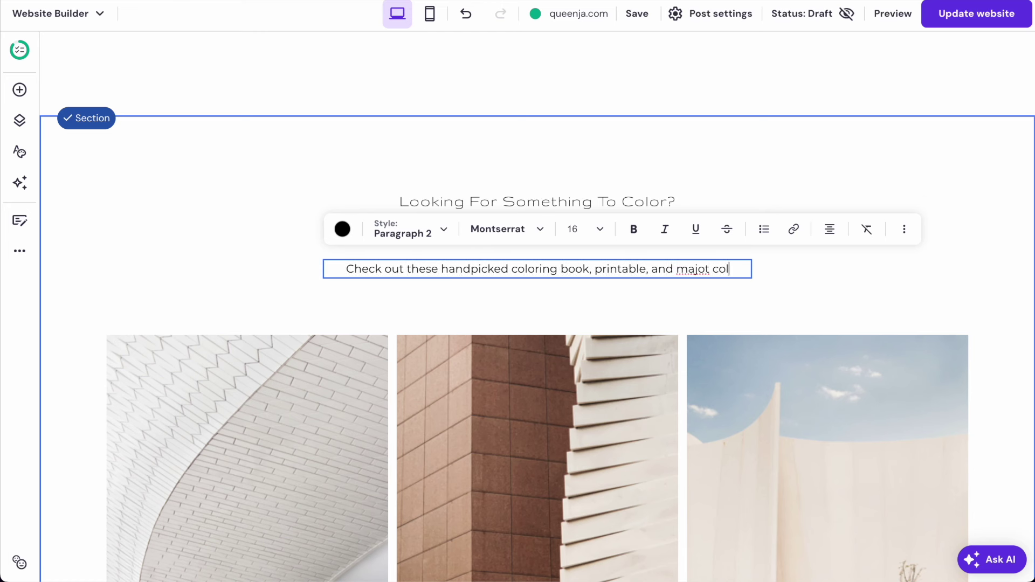
pyautogui.write('oring poster')
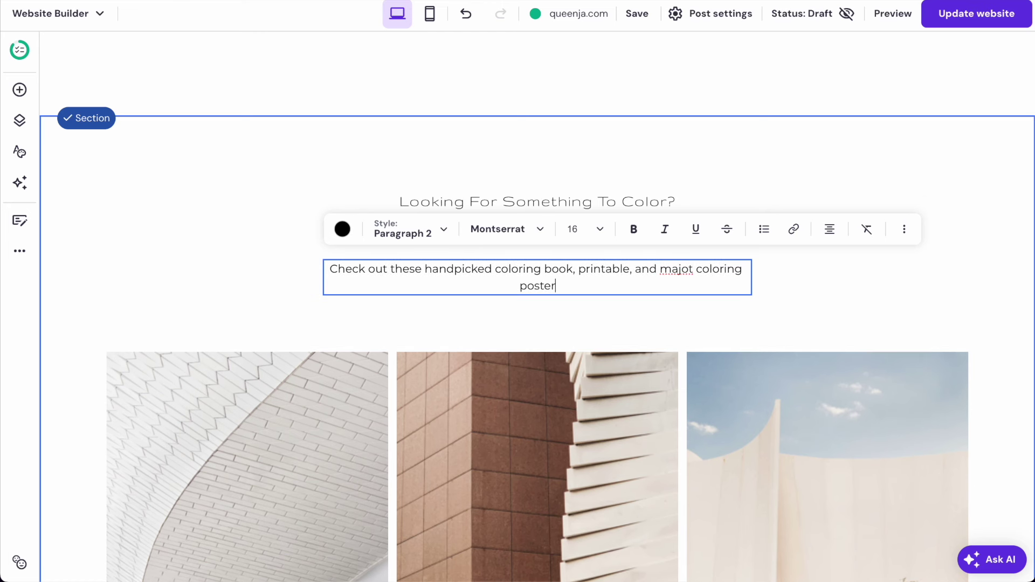
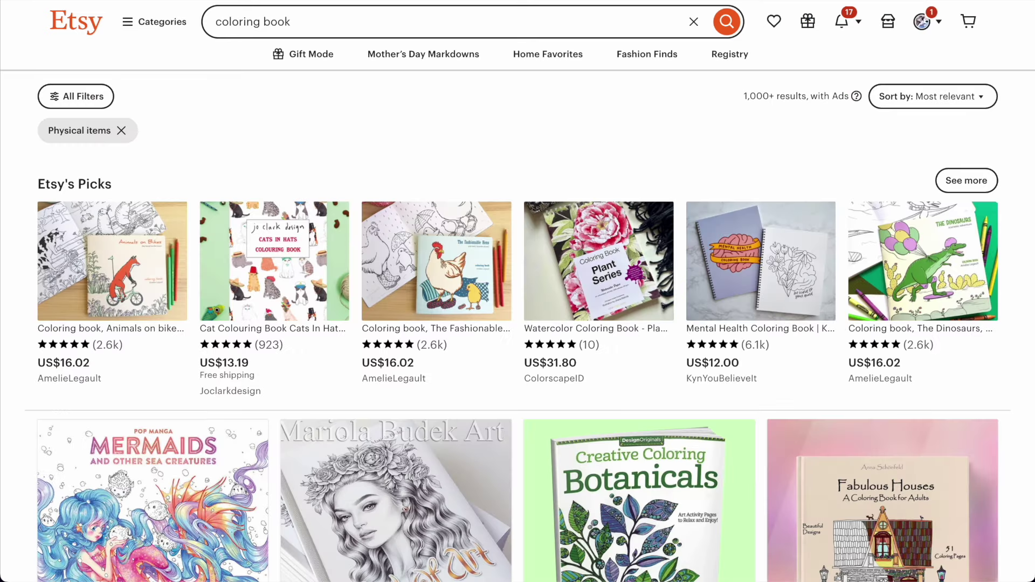
# Browse the Etsy coloring book results and examine the photos in the Spooky Movie Colouring Book listing.
pyautogui.scroll(-10, 506, 215)
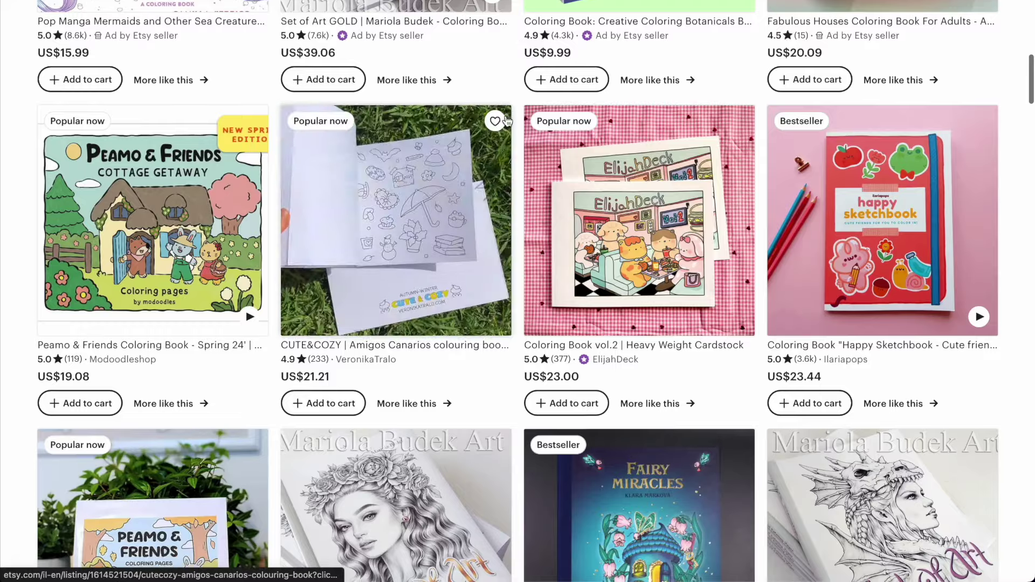
pyautogui.scroll(-6, 507, 121)
pyautogui.scroll(-5, 507, 121)
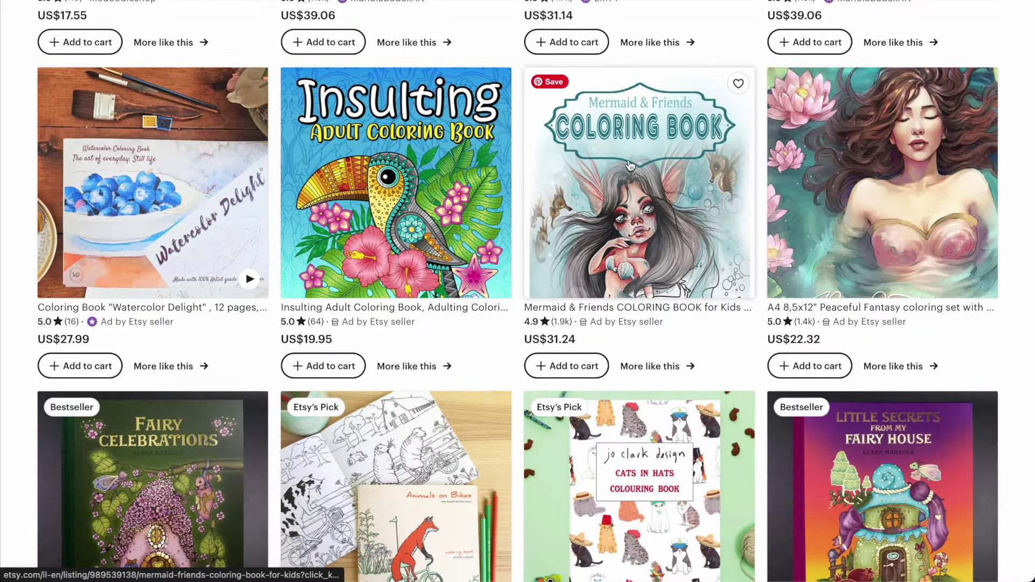
pyautogui.scroll(-6, 472, 172)
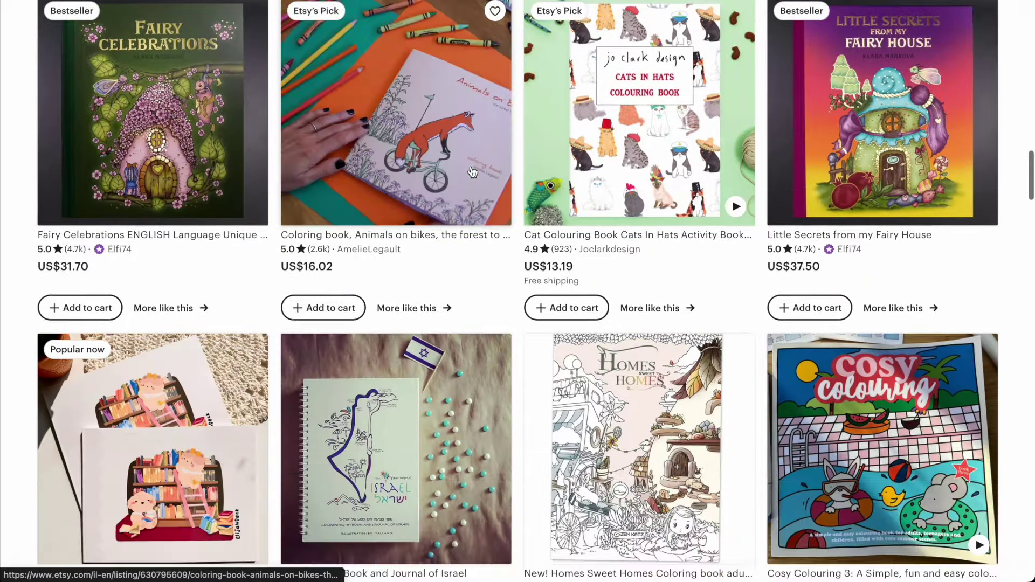
pyautogui.scroll(-8, 602, 214)
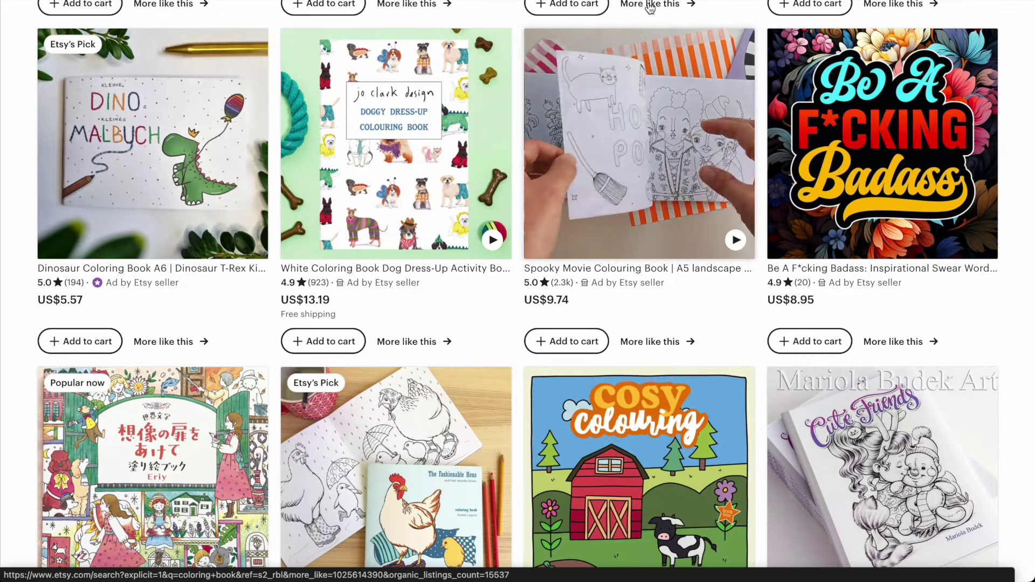
pyautogui.click(598, 264)
pyautogui.scroll(-1, 600, 266)
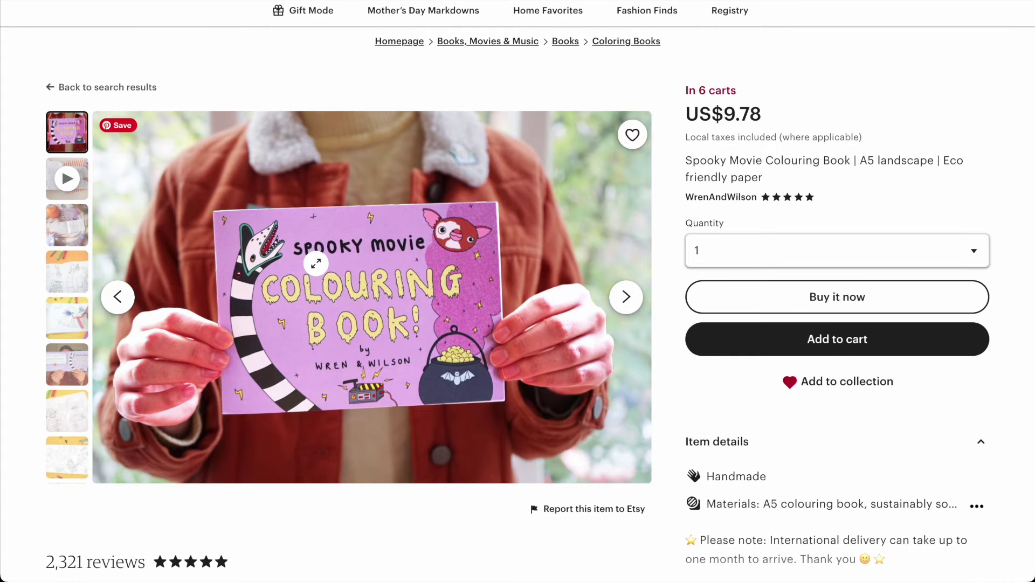
pyautogui.click(66, 222)
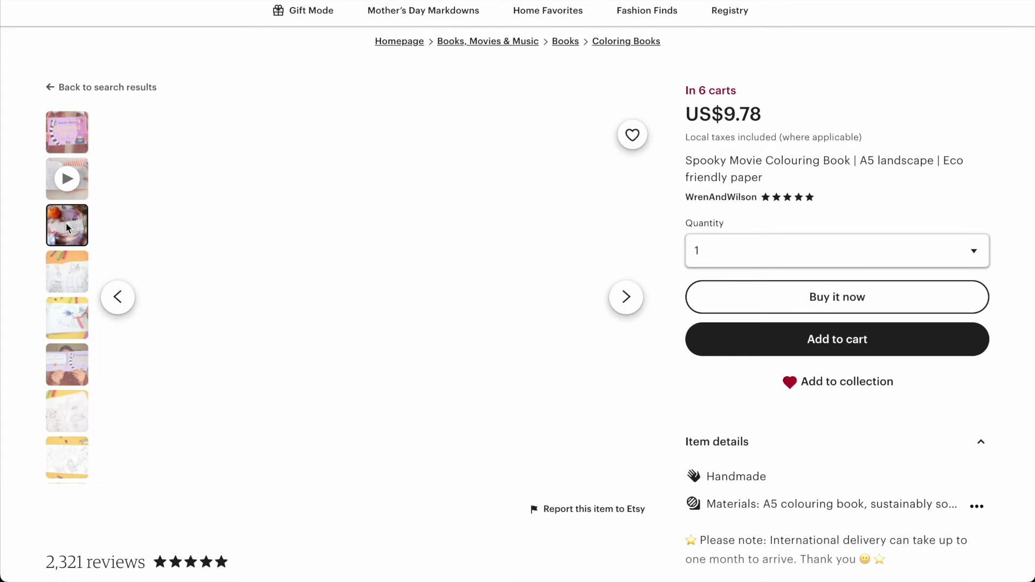
pyautogui.click(73, 278)
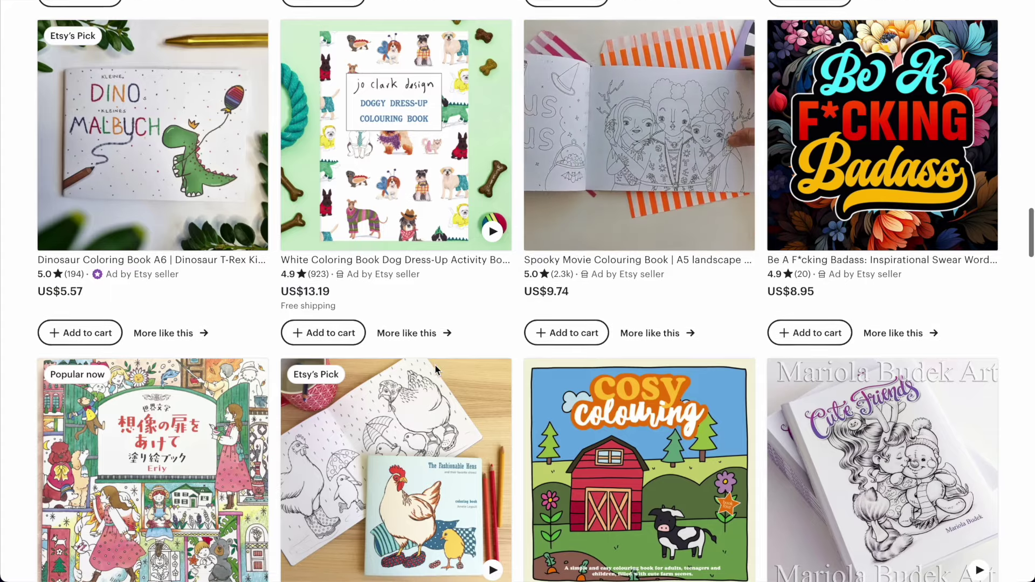
# Look through more Etsy coloring book results and examine the inside-page photos of the Watercolor Coloring Book Plant Series listing.
pyautogui.scroll(-4, 476, 264)
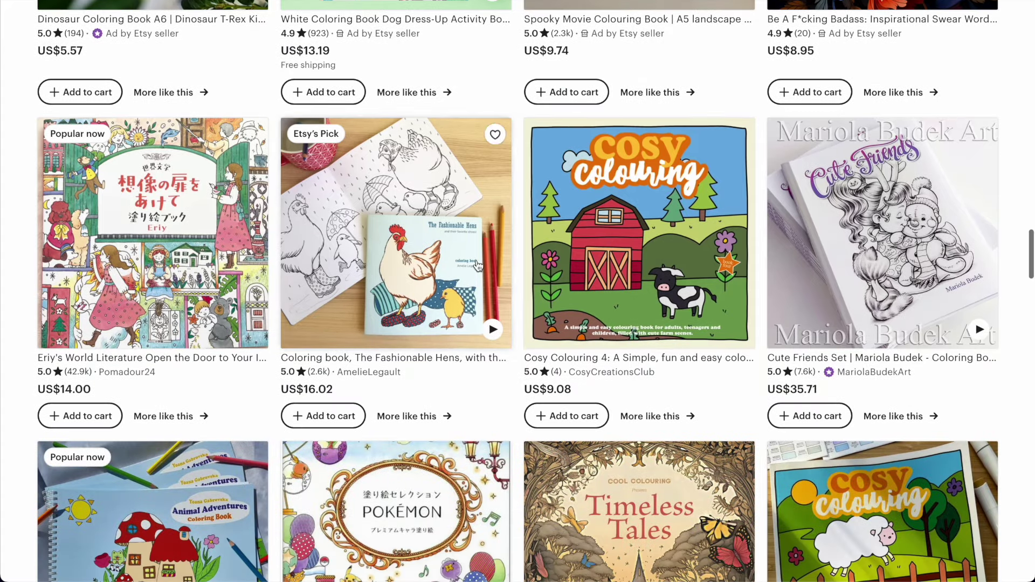
pyautogui.scroll(-8, 478, 264)
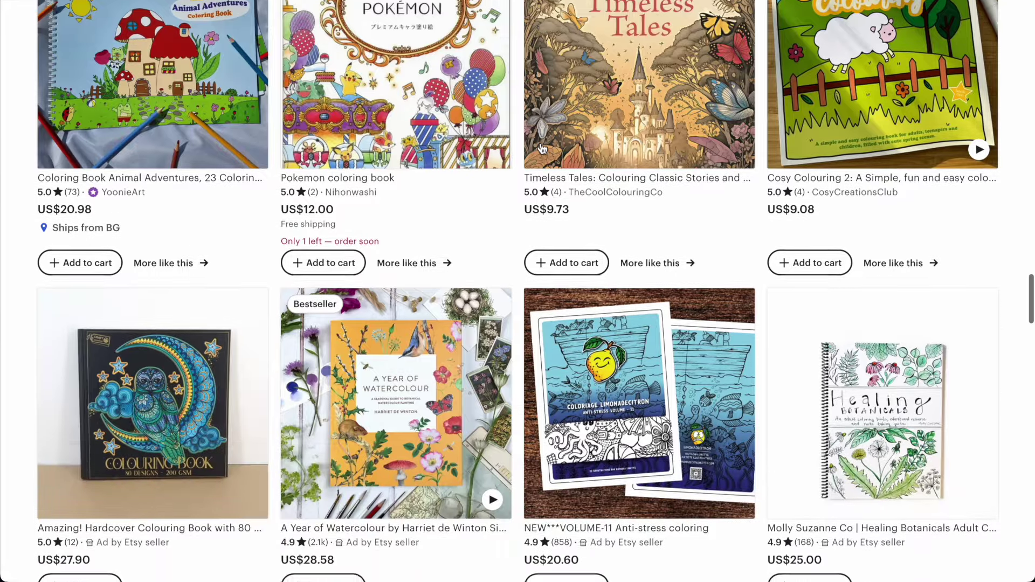
pyautogui.scroll(-5, 542, 149)
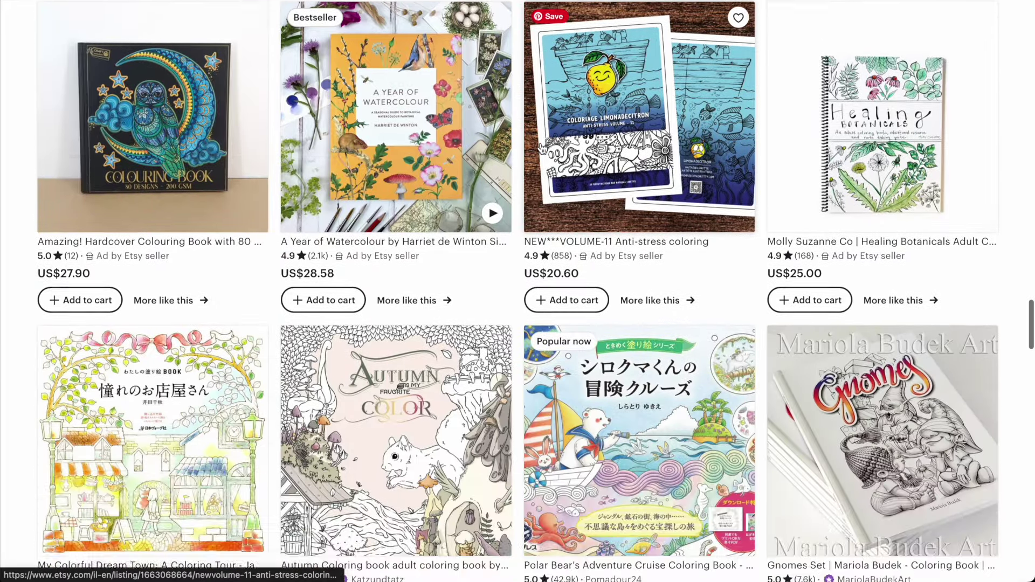
pyautogui.scroll(-9, 542, 148)
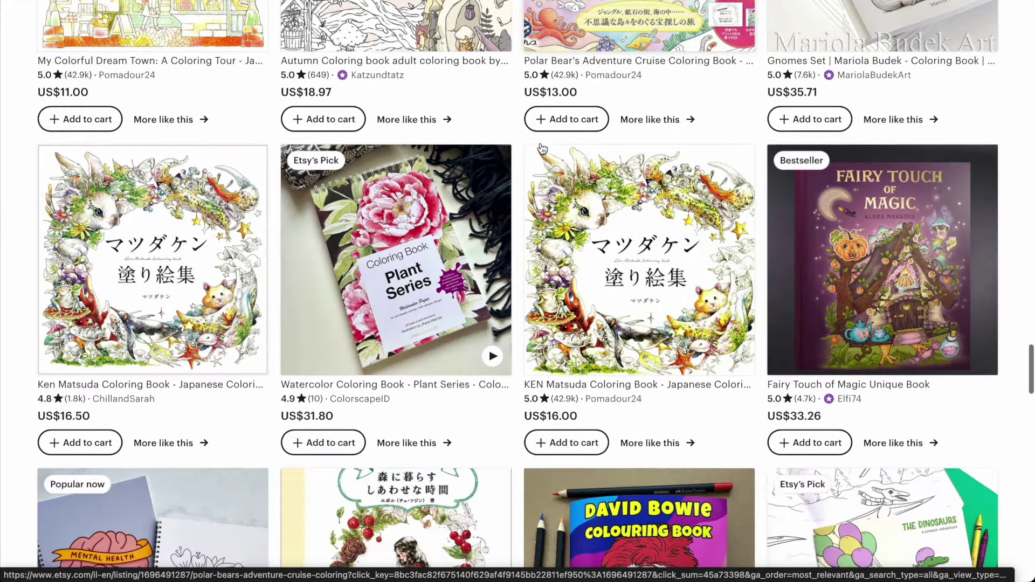
pyautogui.scroll(-1, 542, 149)
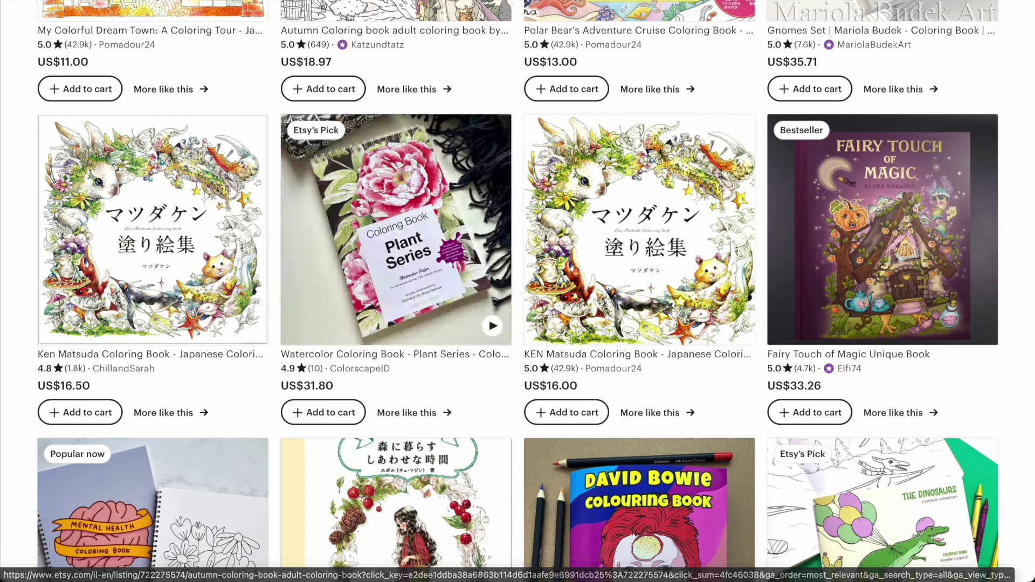
pyautogui.click(396, 229)
pyautogui.scroll(-1, 245, 190)
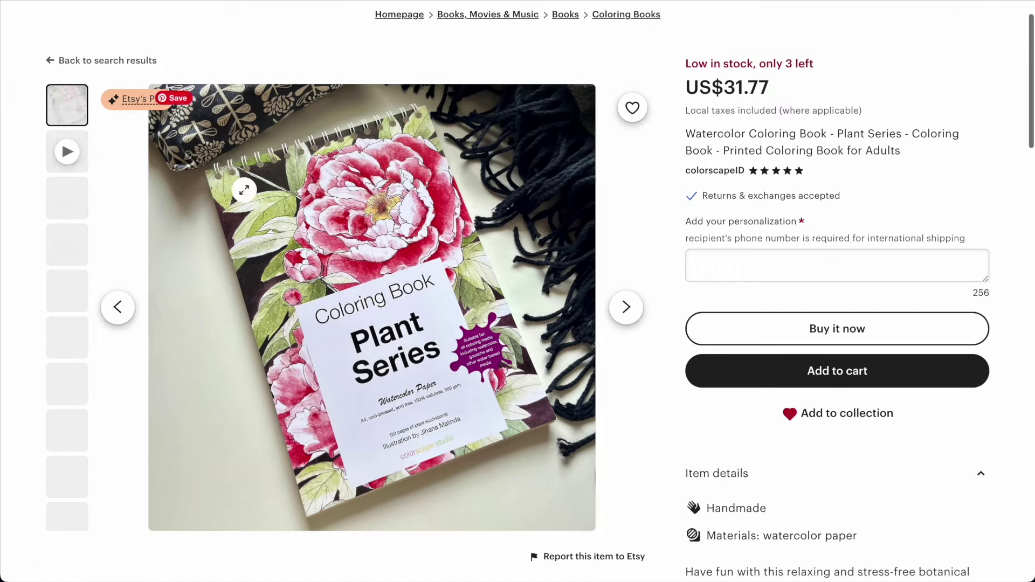
pyautogui.click(63, 260)
pyautogui.click(69, 297)
pyautogui.click(69, 348)
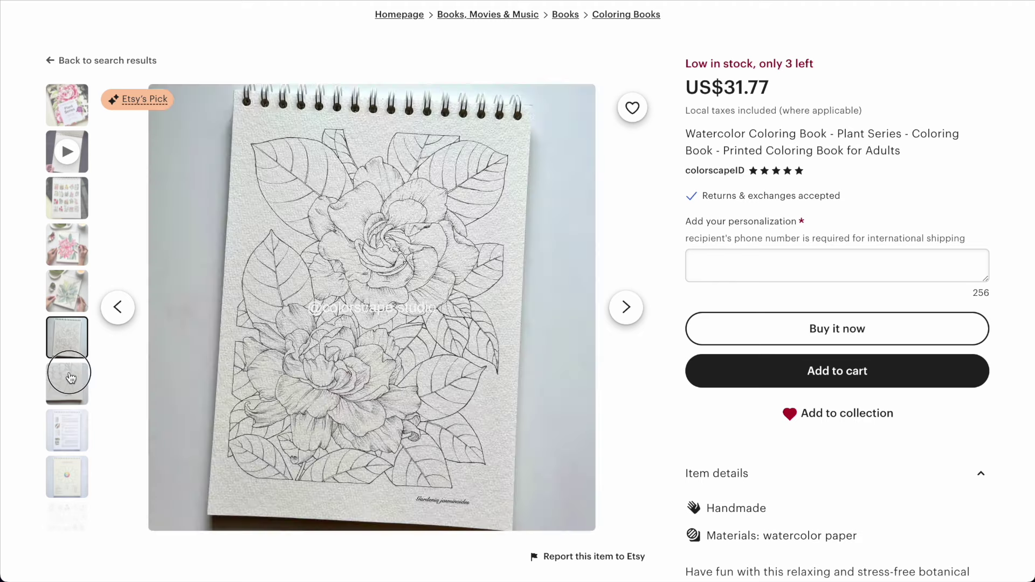
pyautogui.click(69, 376)
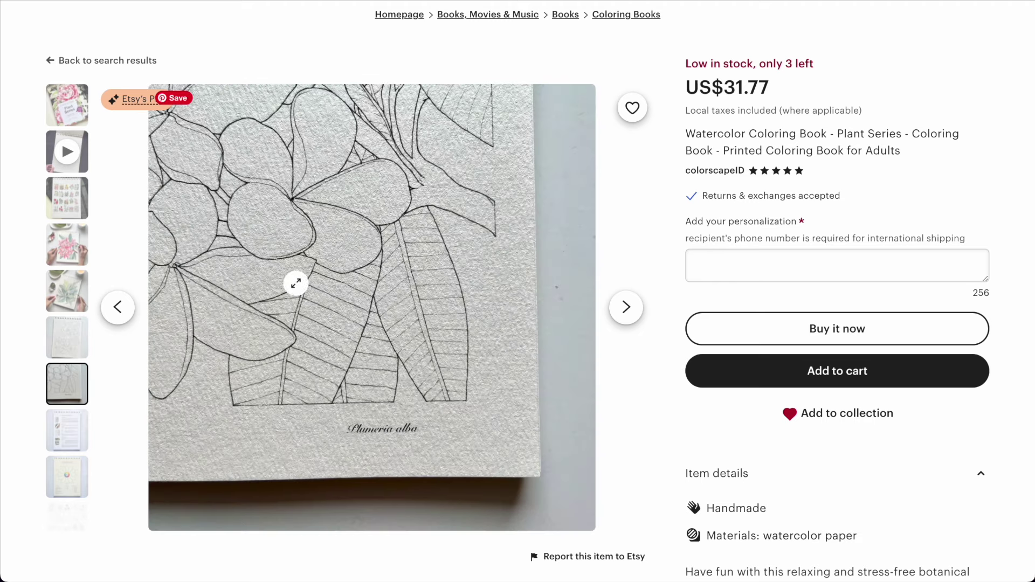
# Save the cover photo of the Watercolor Coloring Book Plant Series listing to the computer.
pyautogui.click(72, 111)
pyautogui.scroll(1, 447, 330)
pyautogui.rightClick(391, 313)
pyautogui.click(408, 338)
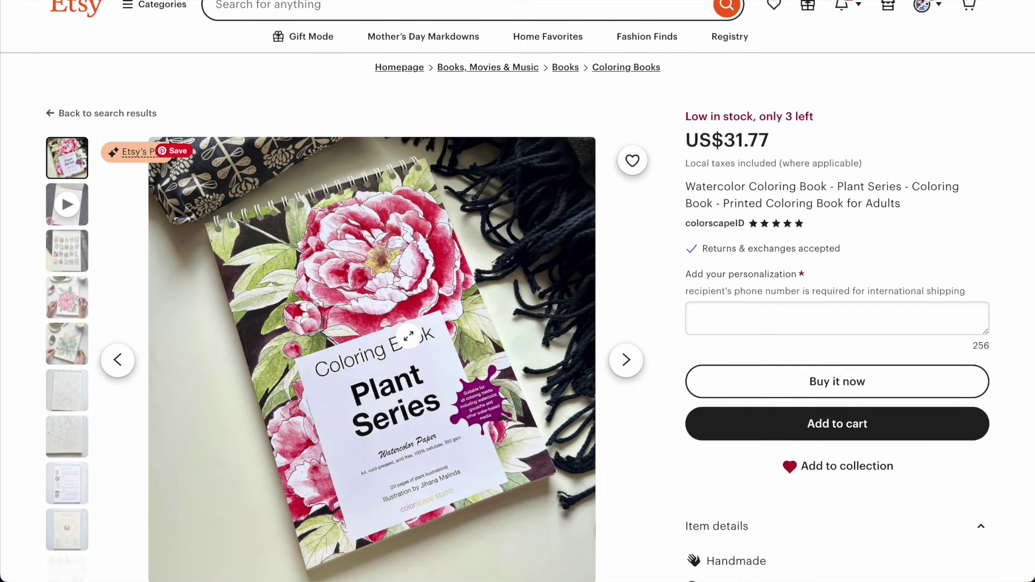
pyautogui.press('Return')
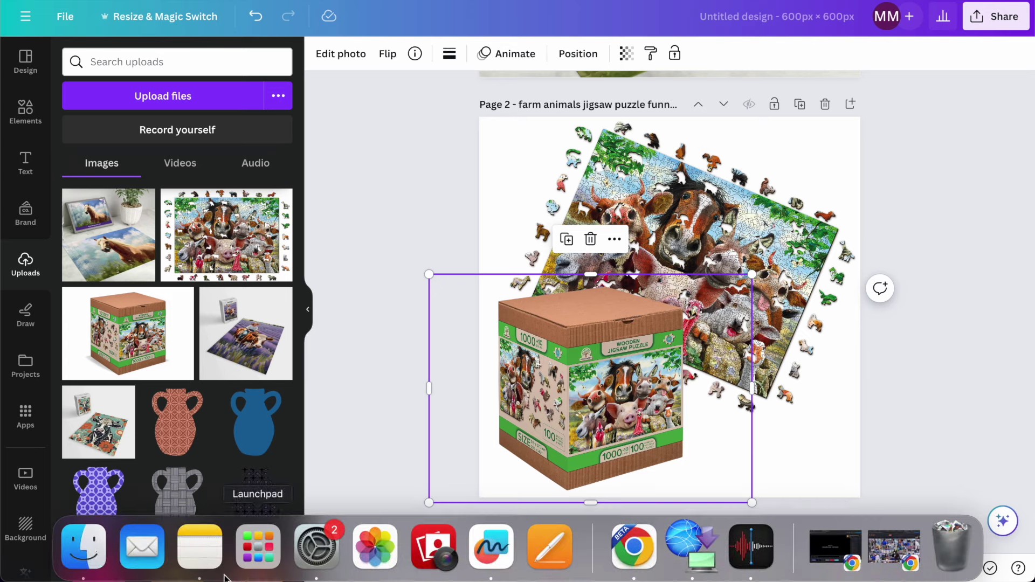
# Switch to Canva and add the saved coloring book cover from the Downloads folder to the uploads.
pyautogui.click(87, 548)
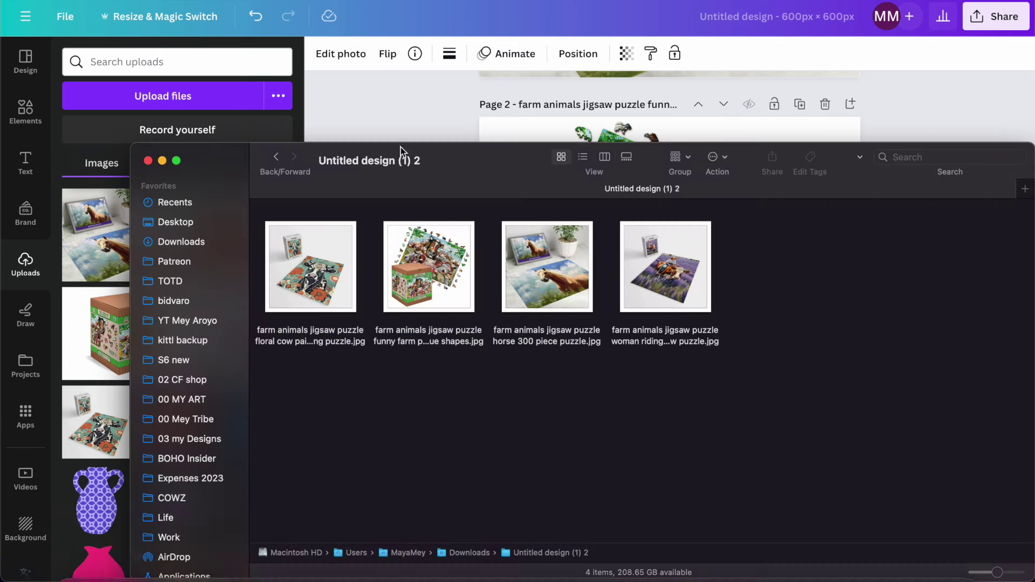
pyautogui.click(186, 243)
pyautogui.moveTo(667, 268); pyautogui.dragTo(107, 322)
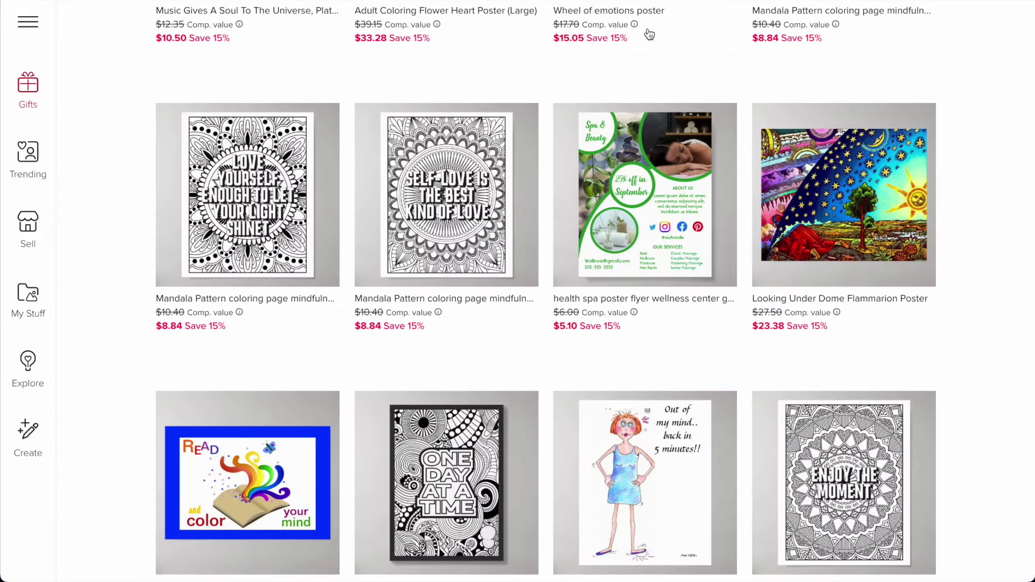
# Browse the Zazzle coloring poster results and examine the preview photos of the Abstract Hand Drawn Doodle Art Coloring Page Poster.
pyautogui.scroll(-3, 547, 207)
pyautogui.scroll(4, 546, 213)
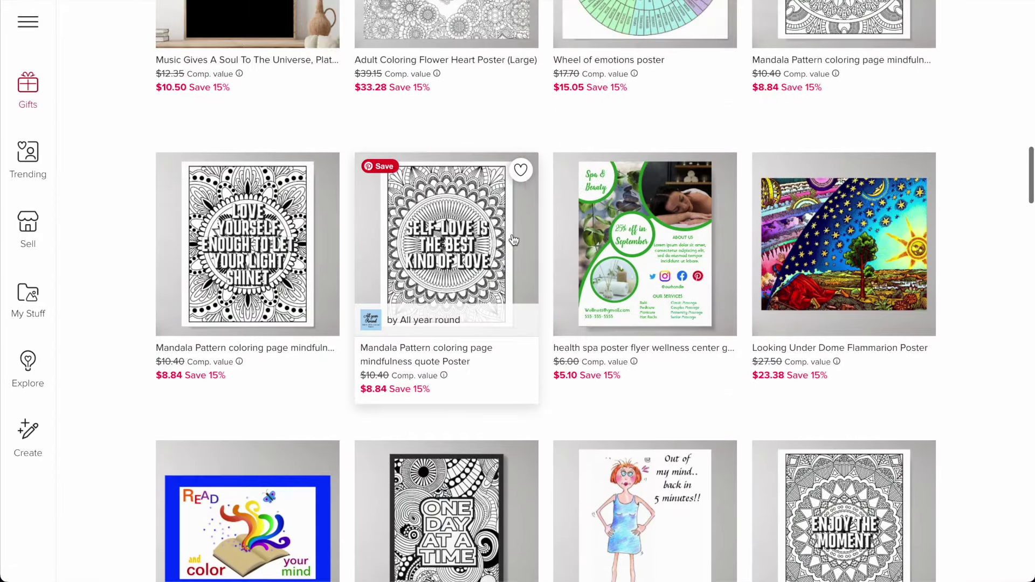
pyautogui.scroll(-7, 537, 160)
pyautogui.scroll(-6, 537, 160)
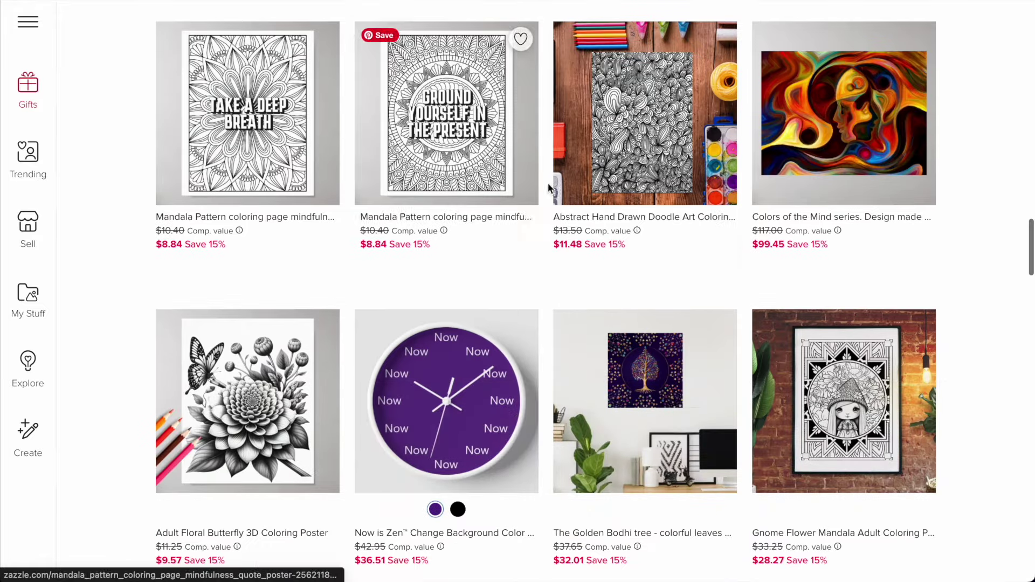
pyautogui.click(631, 125)
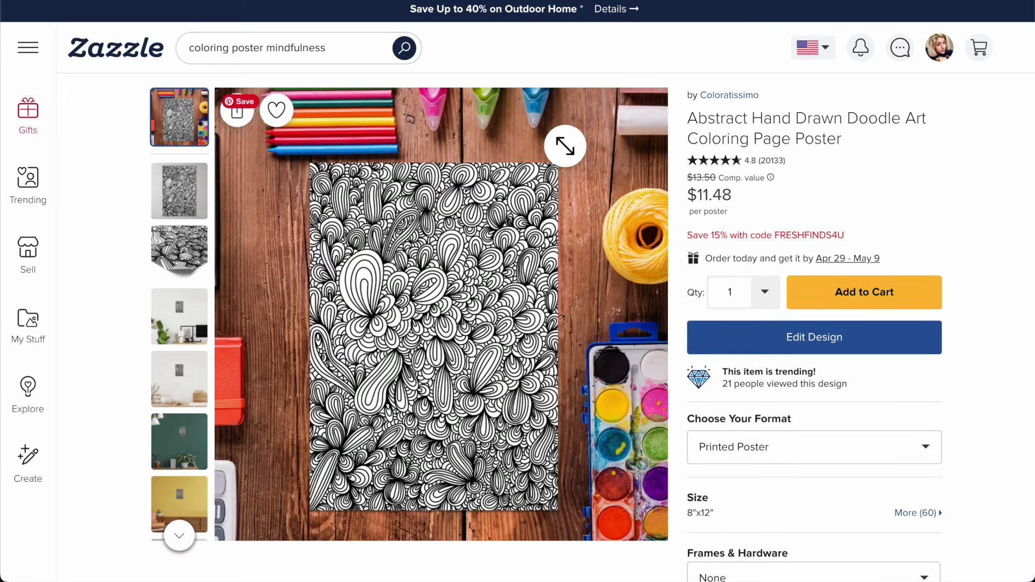
pyautogui.click(199, 204)
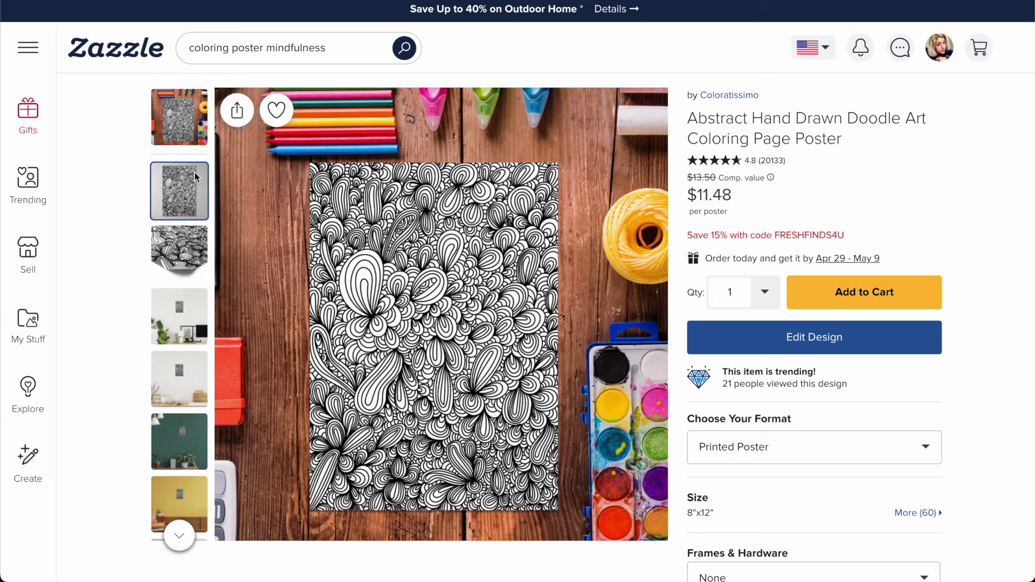
pyautogui.click(183, 254)
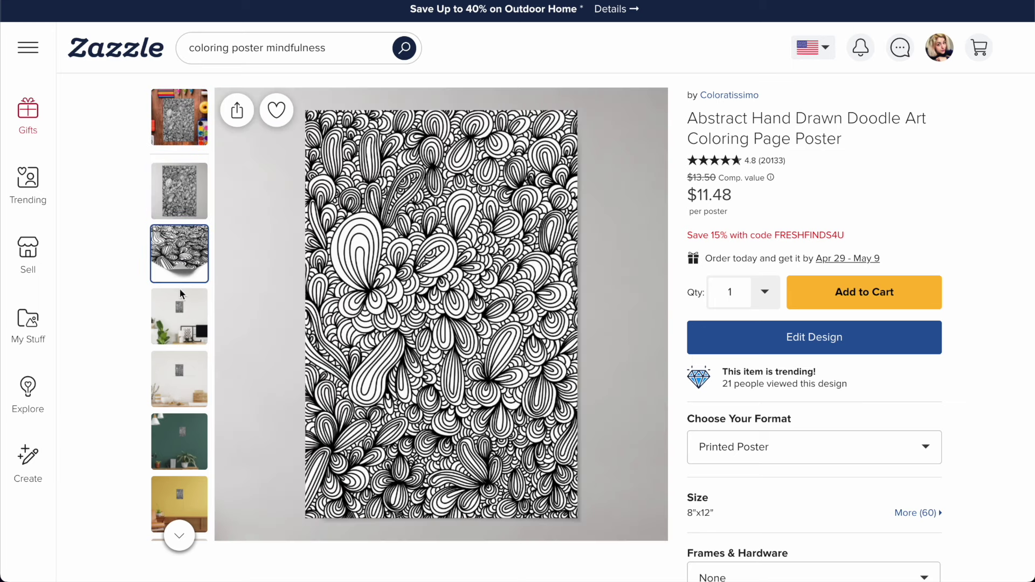
pyautogui.click(180, 326)
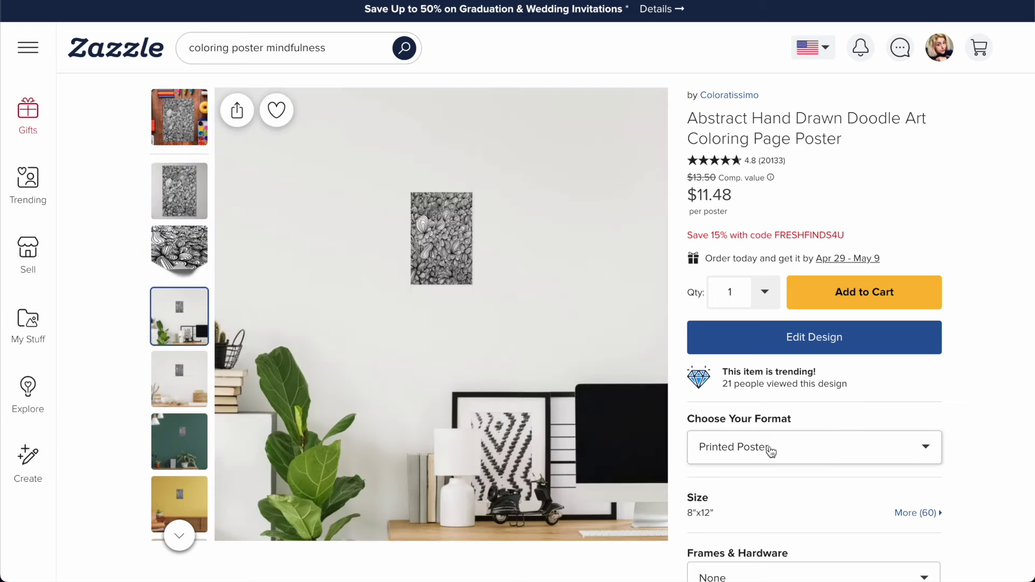
# Compare larger portrait sizes for the doodle art poster and set its size to 24"x32".
pyautogui.click(771, 451)
pyautogui.scroll(-1, 765, 458)
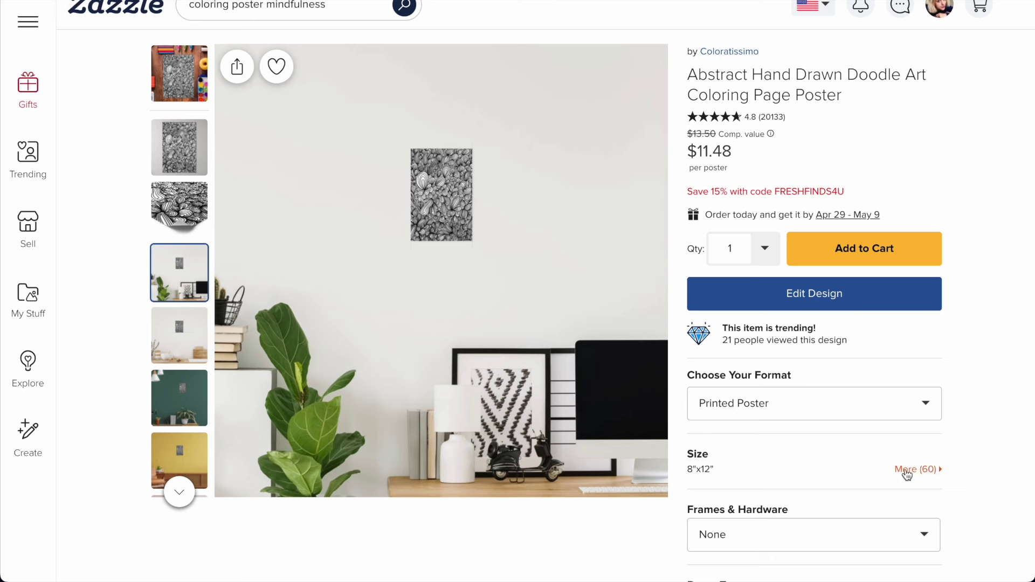
pyautogui.click(907, 470)
pyautogui.click(729, 437)
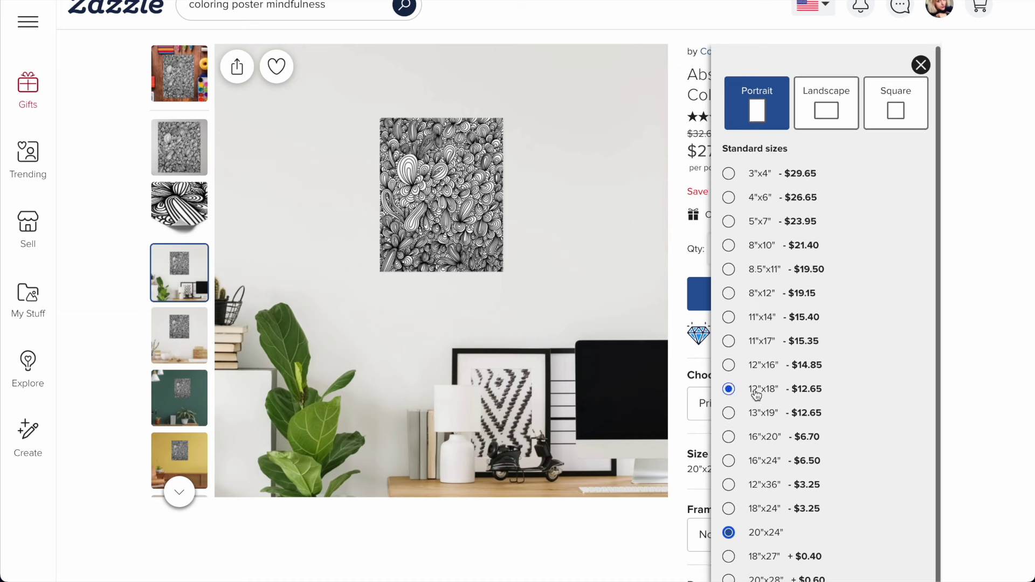
pyautogui.scroll(-2, 733, 537)
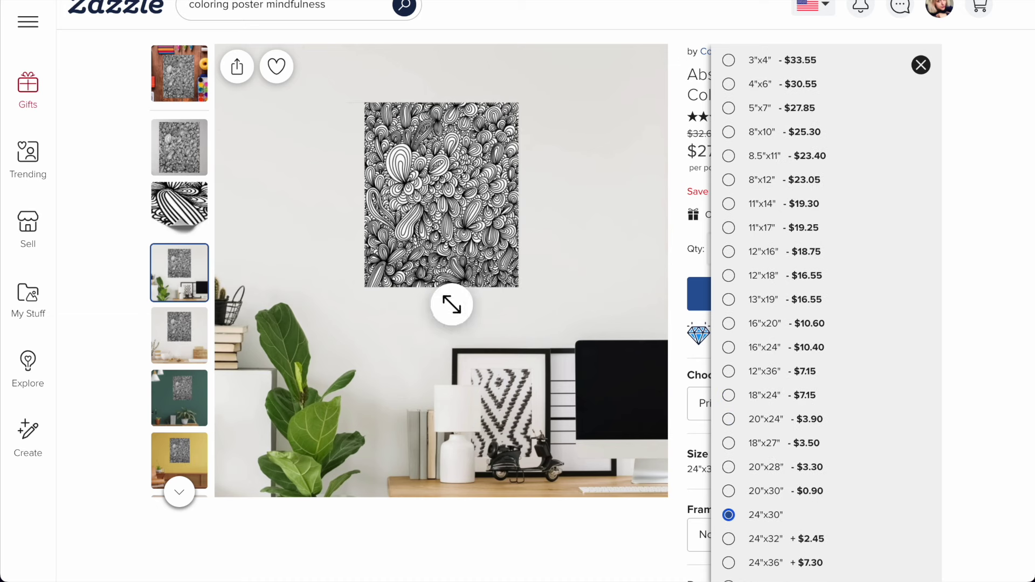
pyautogui.click(747, 564)
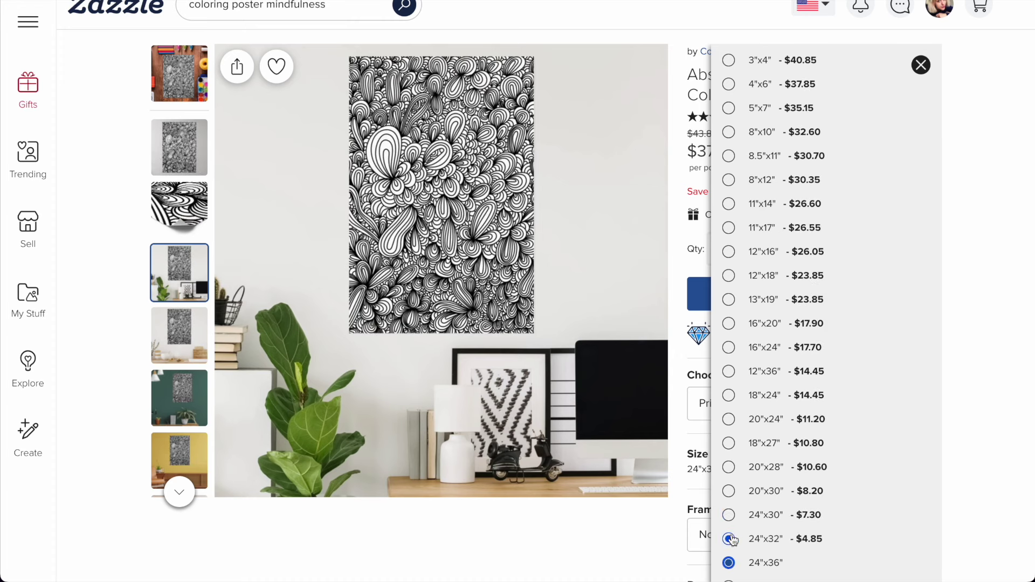
pyautogui.click(729, 539)
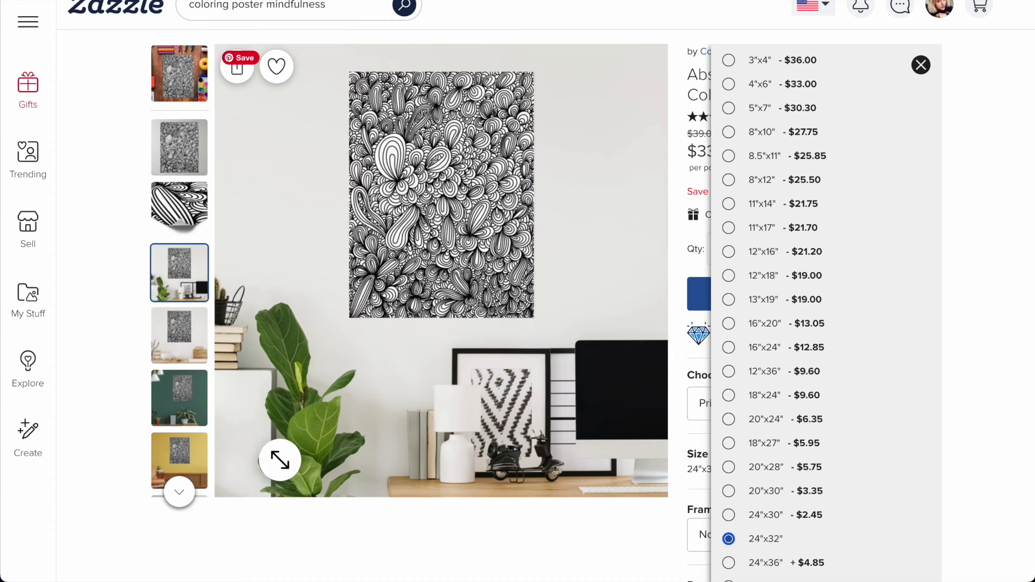
# Look through the remaining room previews of the doodle art poster and select the yellow living room preview.
pyautogui.scroll(-1, 186, 381)
pyautogui.click(179, 460)
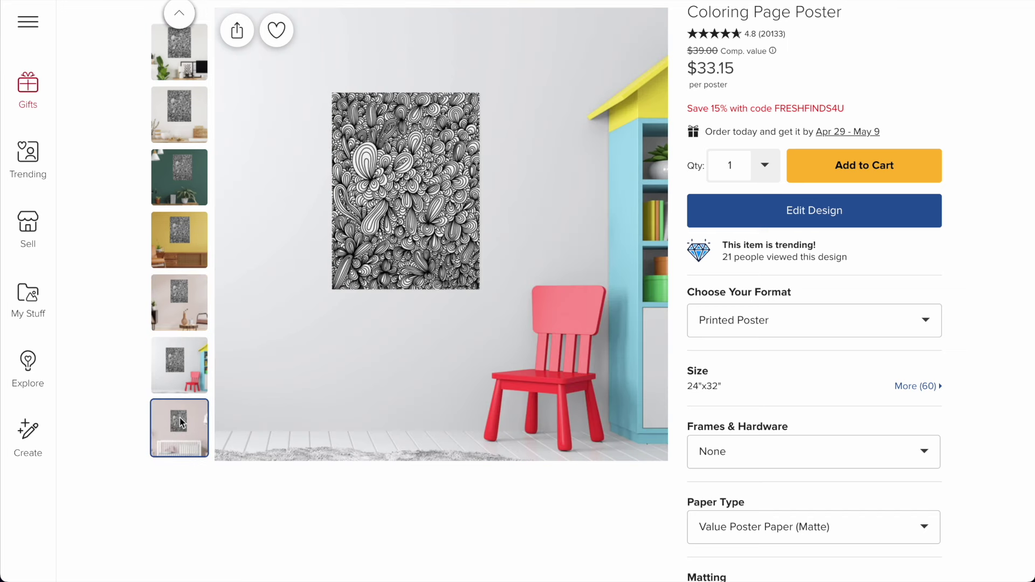
pyautogui.click(179, 295)
pyautogui.click(180, 252)
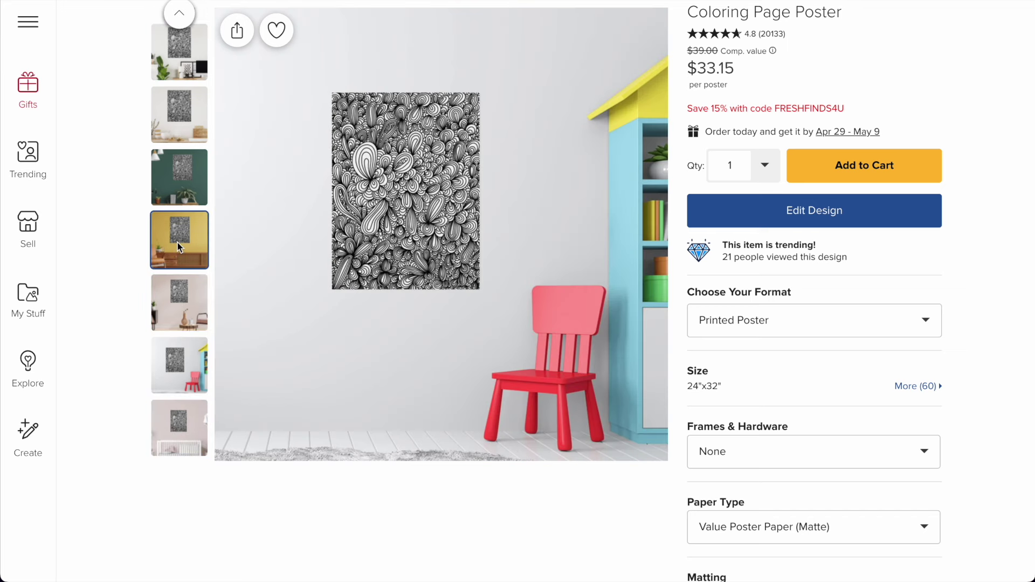
pyautogui.scroll(2, 180, 253)
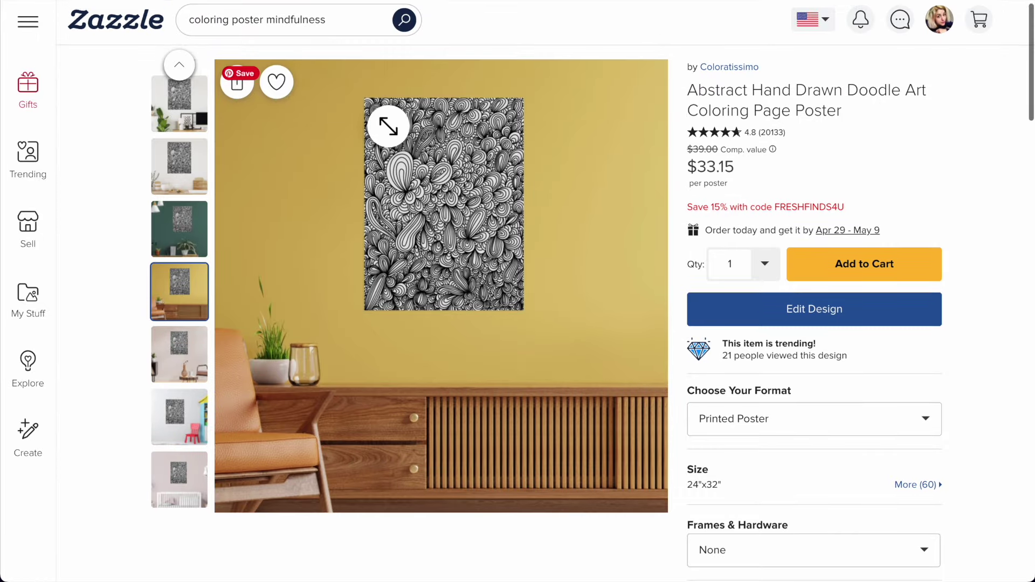
pyautogui.scroll(1, 377, 135)
pyautogui.click(240, 114)
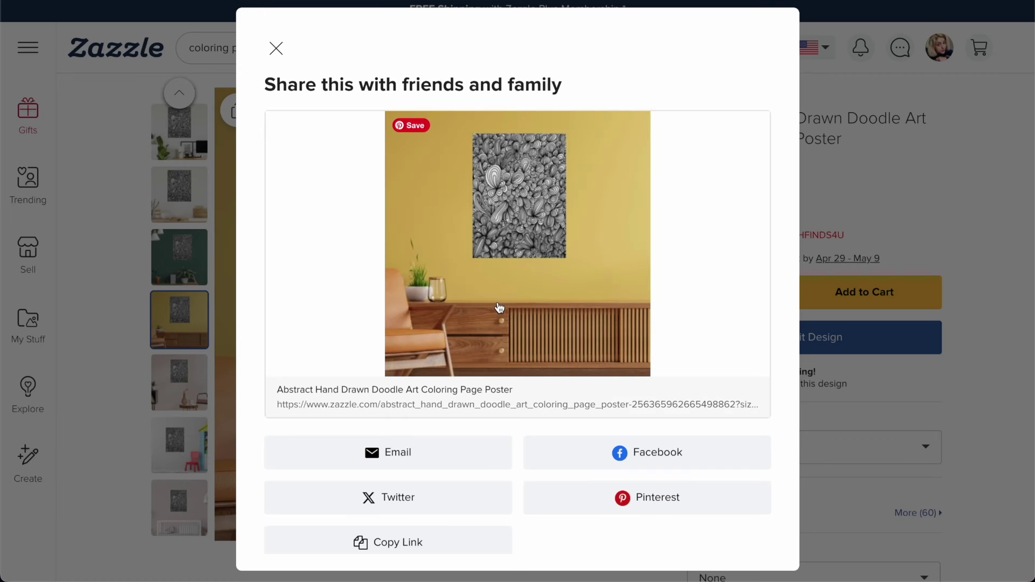
pyautogui.scroll(-1, 505, 314)
pyautogui.click(985, 184)
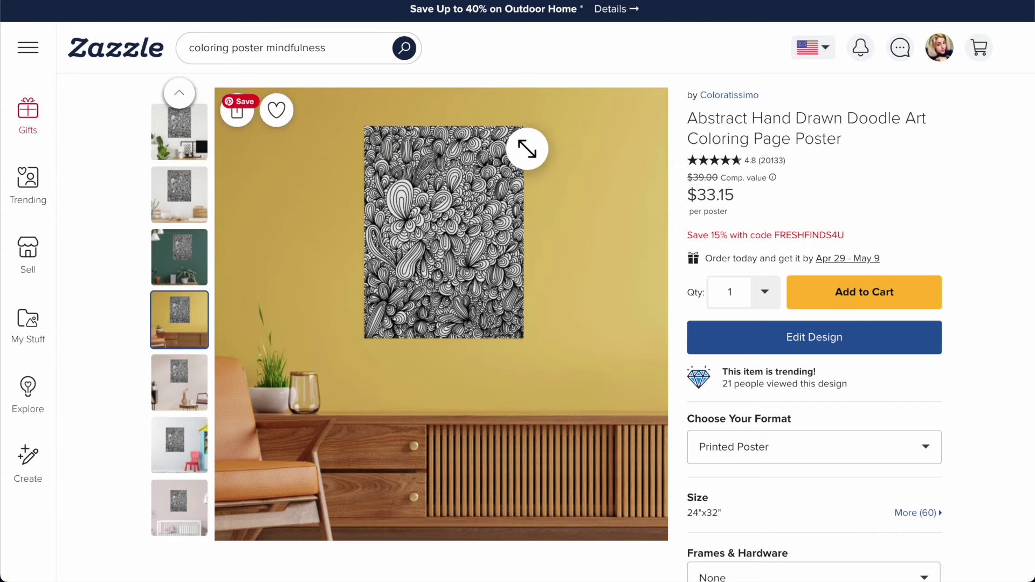
pyautogui.click(452, 228)
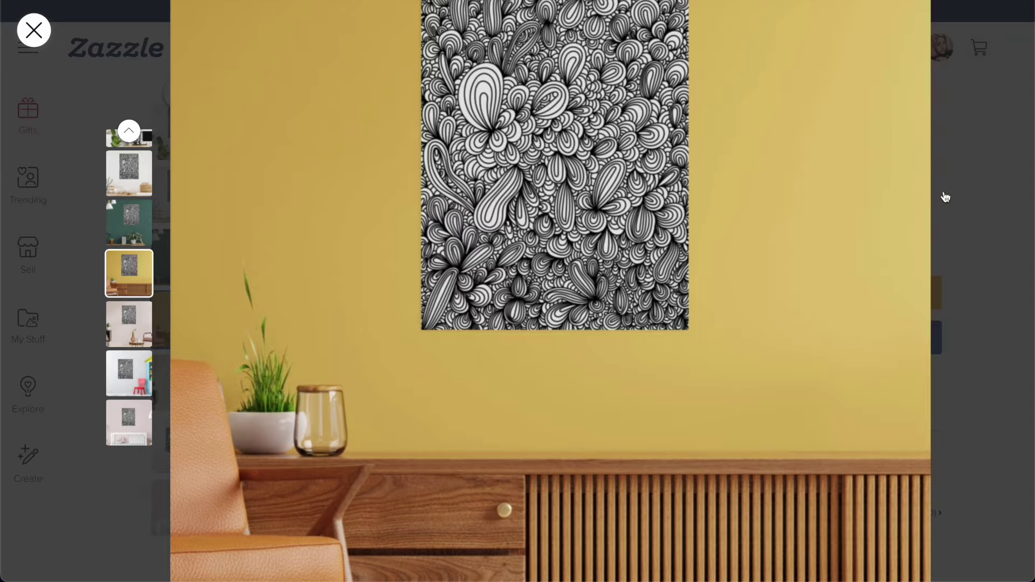
pyautogui.click(946, 197)
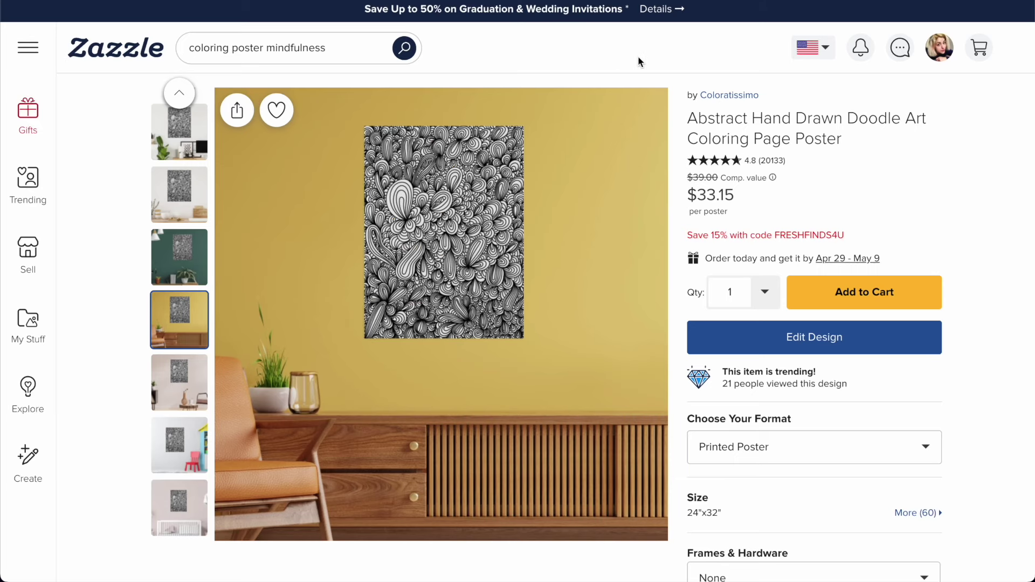
# Enlarge the yellow living room preview and reduce the browser zoom to 75% so the whole image fits on screen.
pyautogui.click(594, 212)
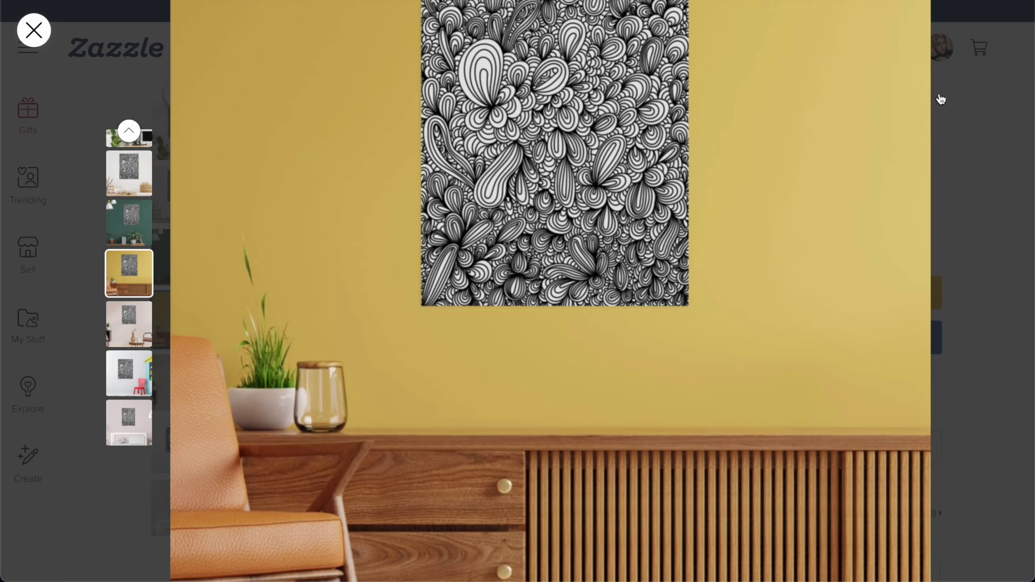
pyautogui.click(1014, 1)
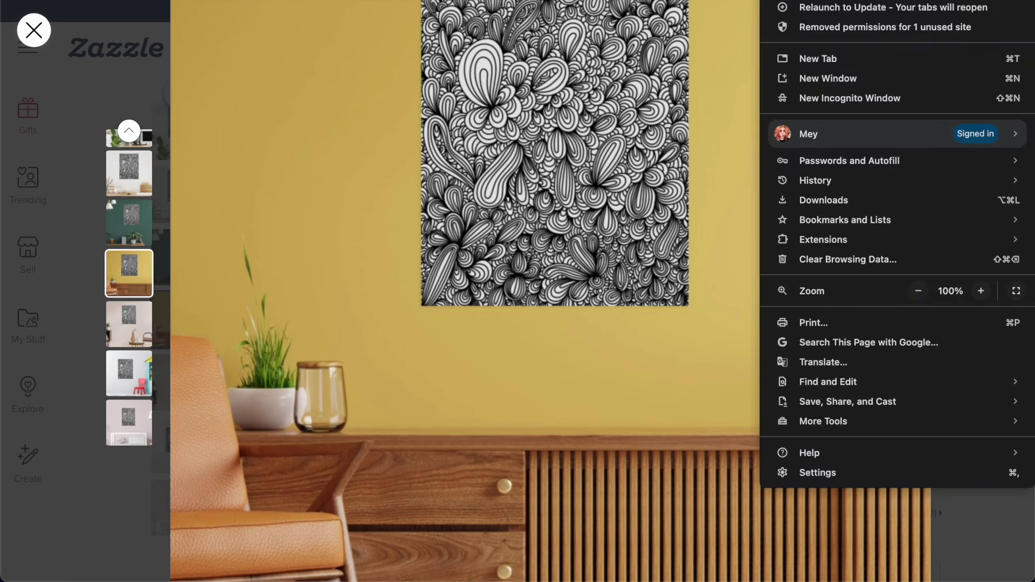
pyautogui.click(919, 291)
pyautogui.click(919, 291)
pyautogui.click(919, 291)
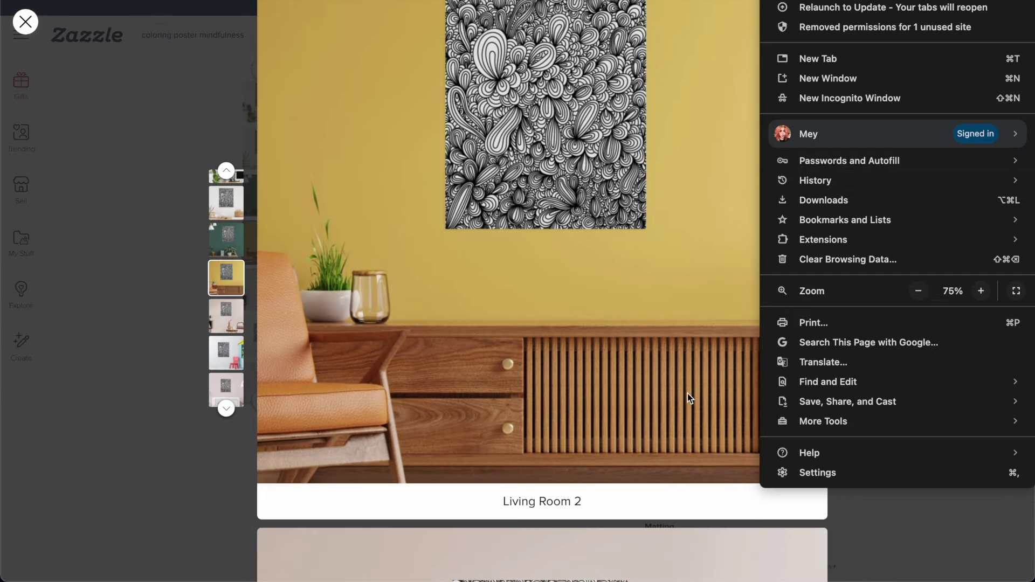
pyautogui.click(688, 394)
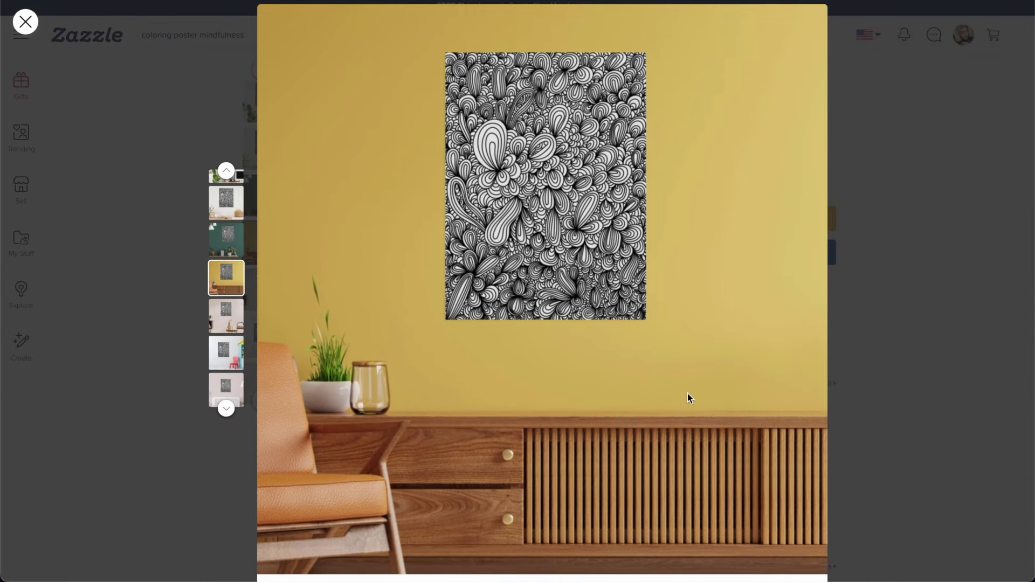
# Capture a screenshot of the enlarged yellow living room preview and add it to the uploads in Canva.
pyautogui.press('super+shift+4')
pyautogui.moveTo(259, 7); pyautogui.dragTo(826, 572)
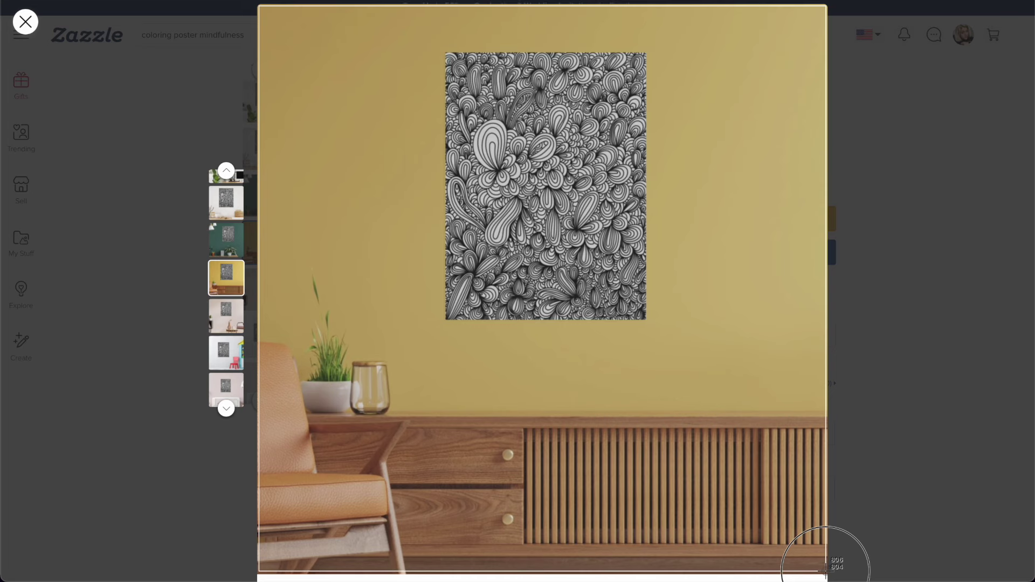
pyautogui.moveTo(826, 571); pyautogui.dragTo(826, 572)
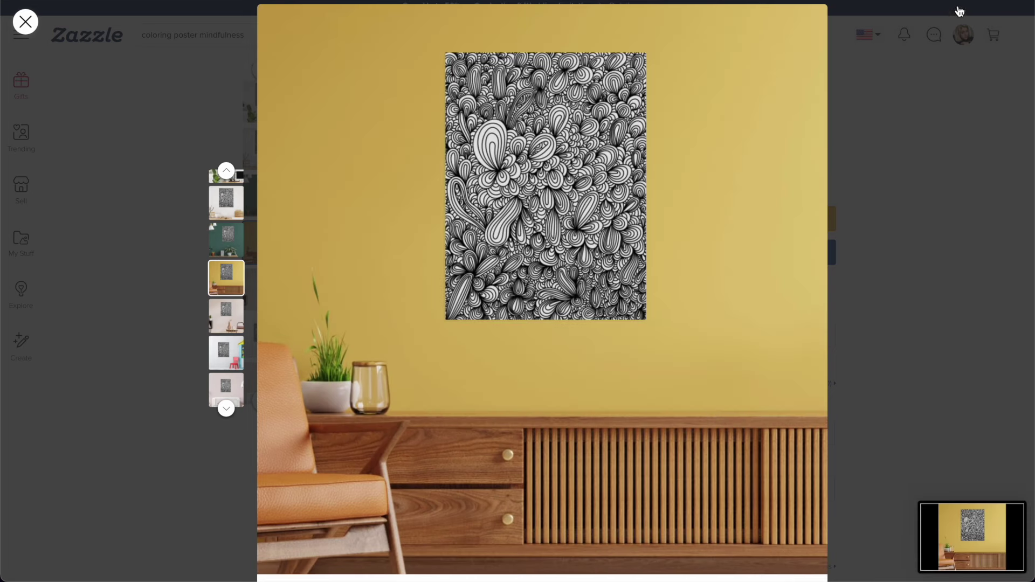
pyautogui.click(830, 1)
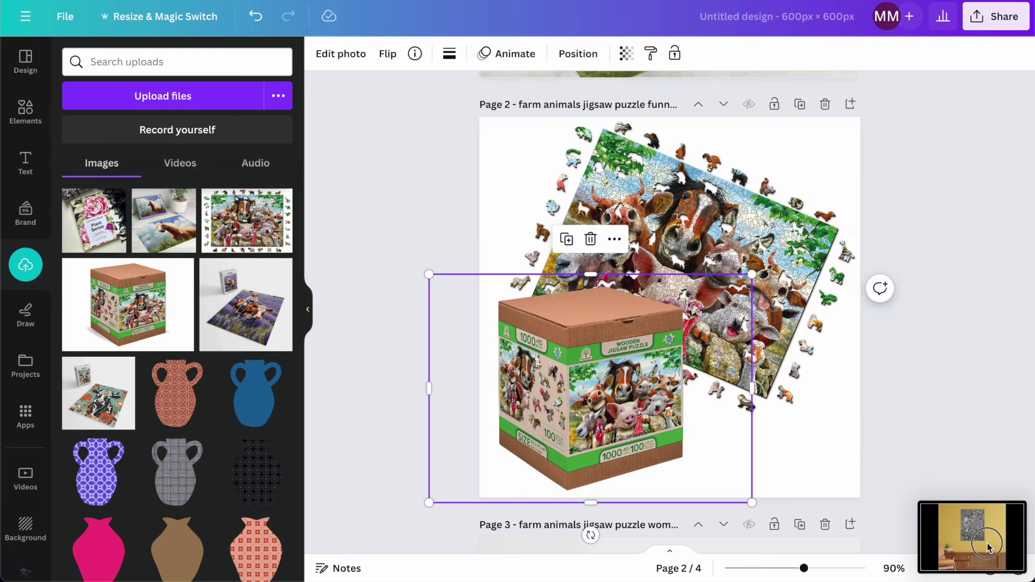
pyautogui.moveTo(989, 548); pyautogui.dragTo(173, 394)
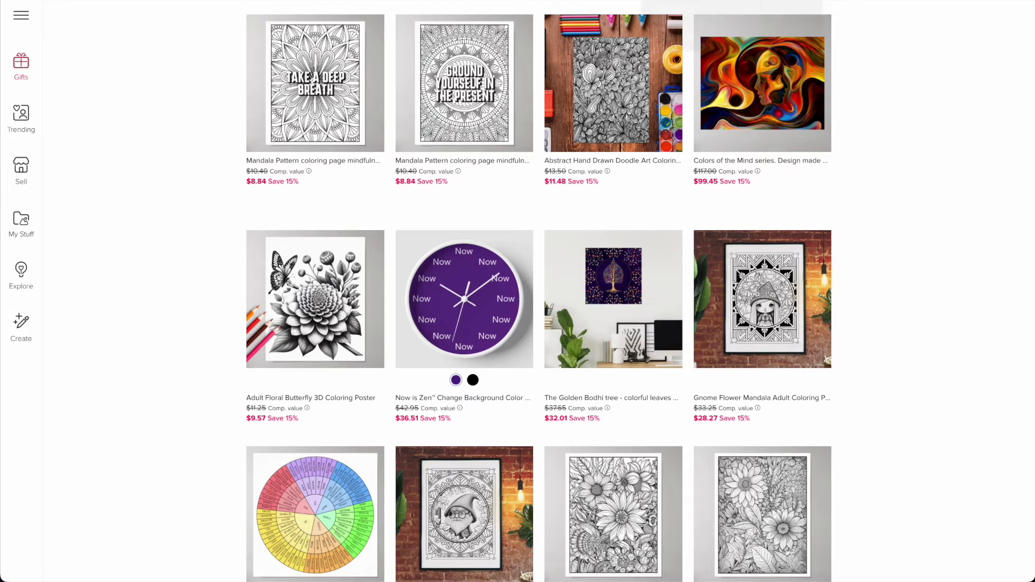
# Return to the Zazzle results, open the sunflower Inspirational/Mindfulness Adult Coloring Poster and enlarge its front image.
pyautogui.scroll(-6, 658, 188)
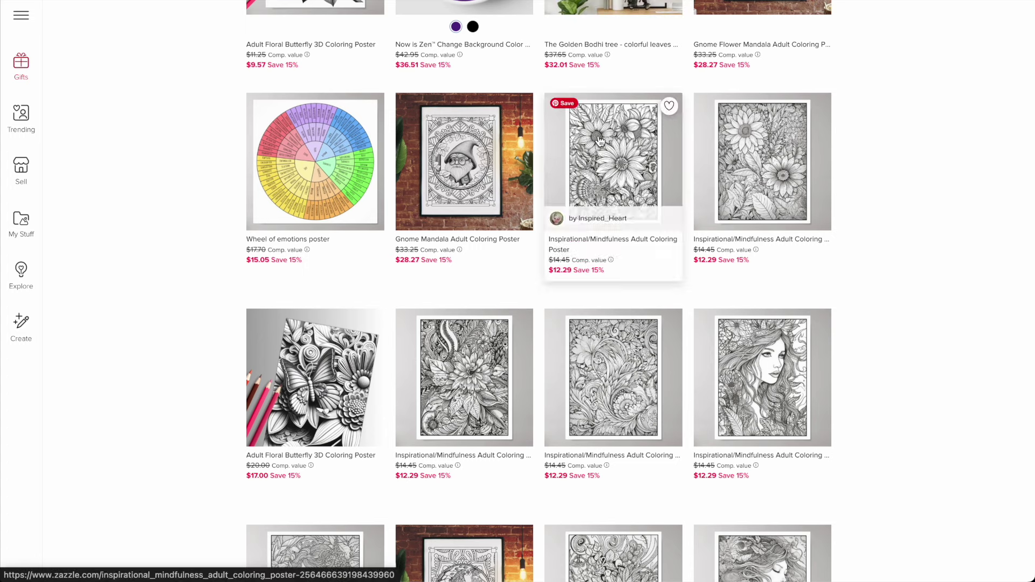
pyautogui.click(624, 161)
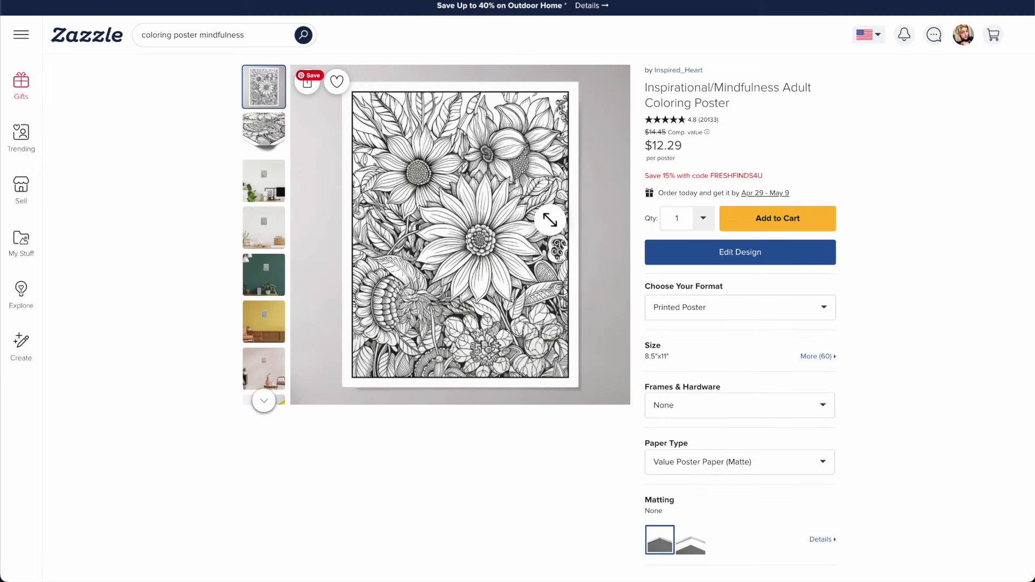
pyautogui.click(511, 228)
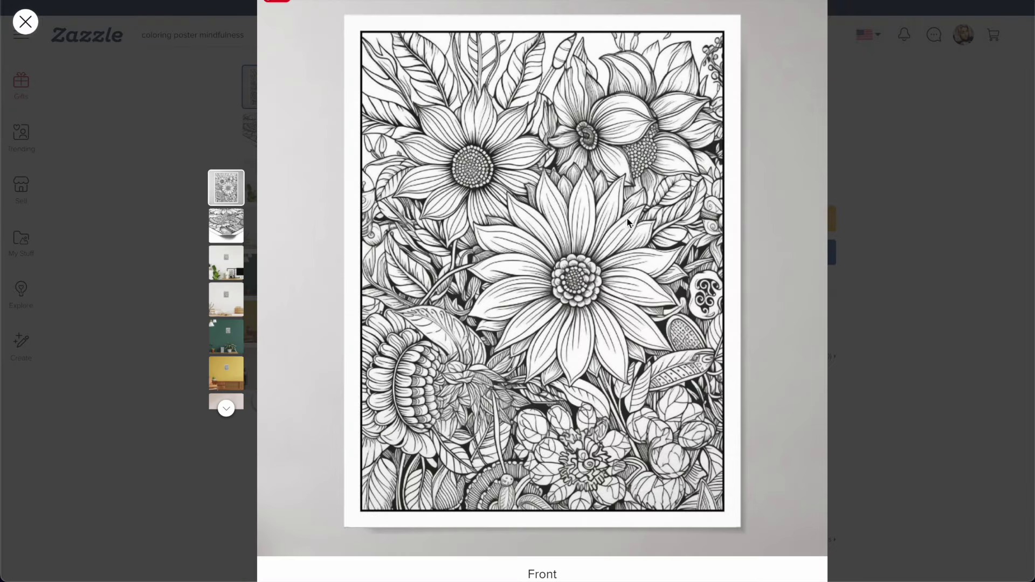
pyautogui.scroll(1, 636, 225)
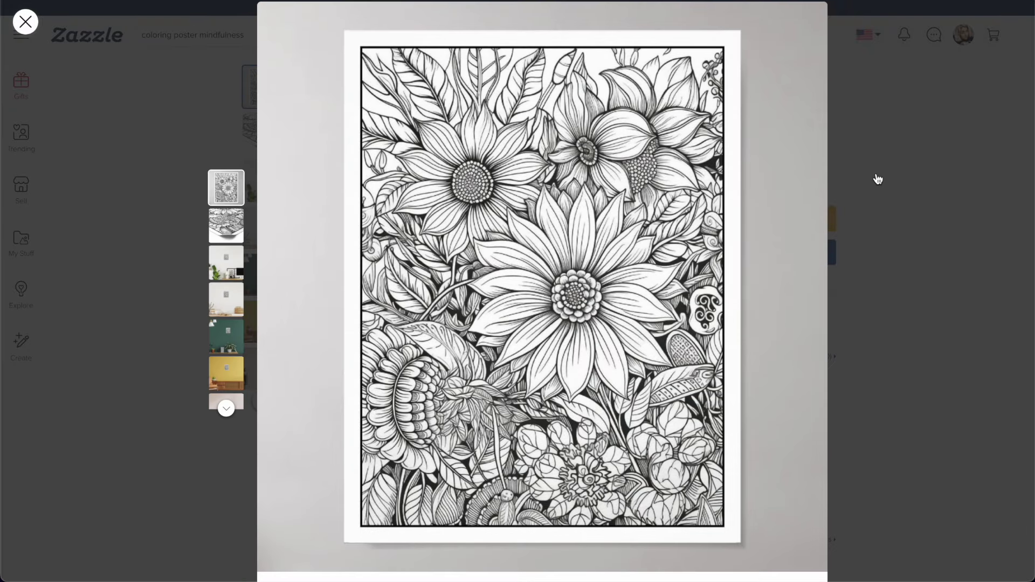
# Capture a screenshot of the enlarged floral coloring poster and add it to the Canva uploads.
pyautogui.moveTo(825, 5); pyautogui.dragTo(258, 572)
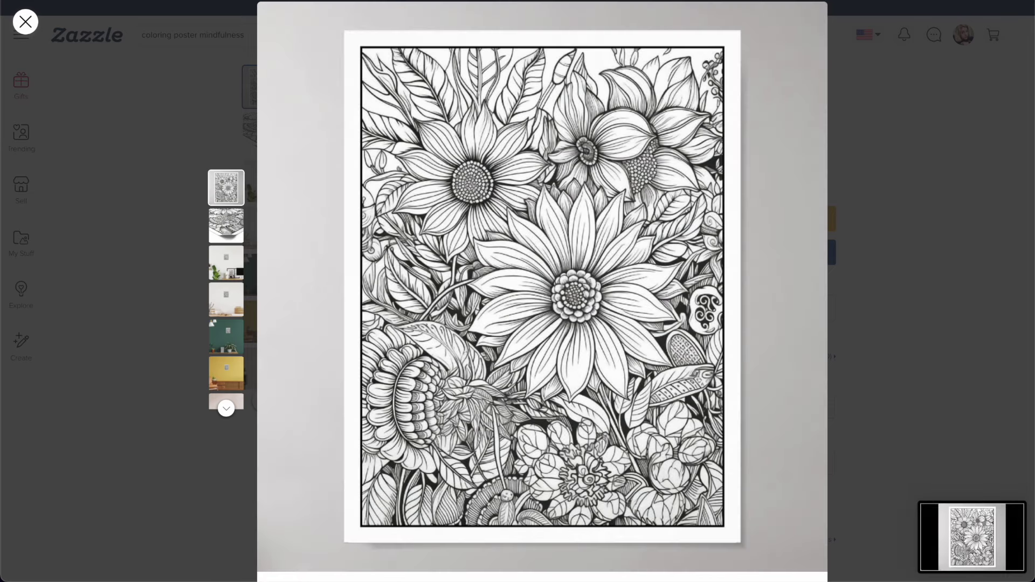
pyautogui.click(854, 0)
pyautogui.click(892, 1)
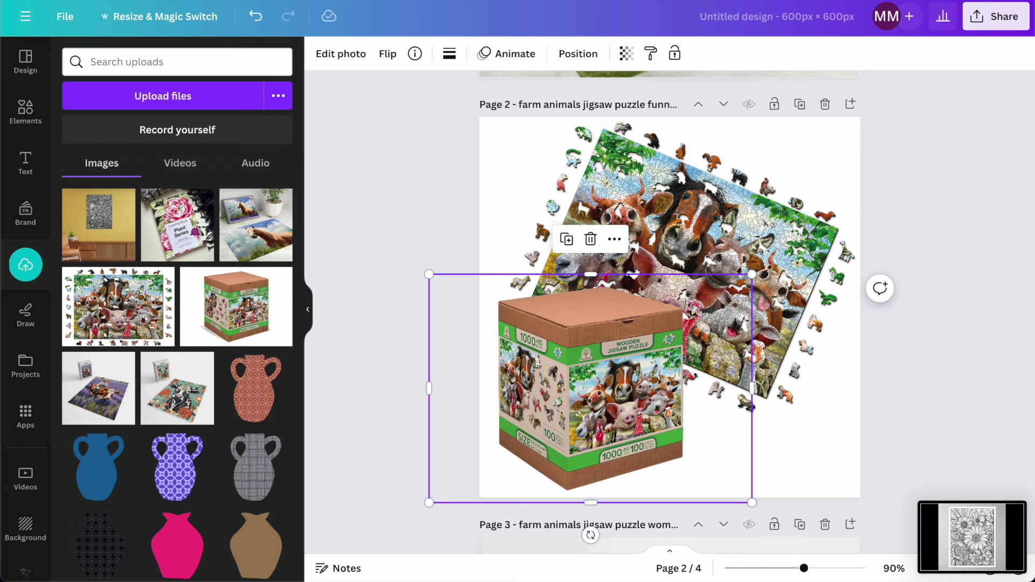
pyautogui.moveTo(961, 550); pyautogui.dragTo(128, 393)
# Add a fifth page to the design and set the Plant Series coloring book photo as its background.
pyautogui.scroll(-1, 481, 409)
pyautogui.scroll(-15, 481, 408)
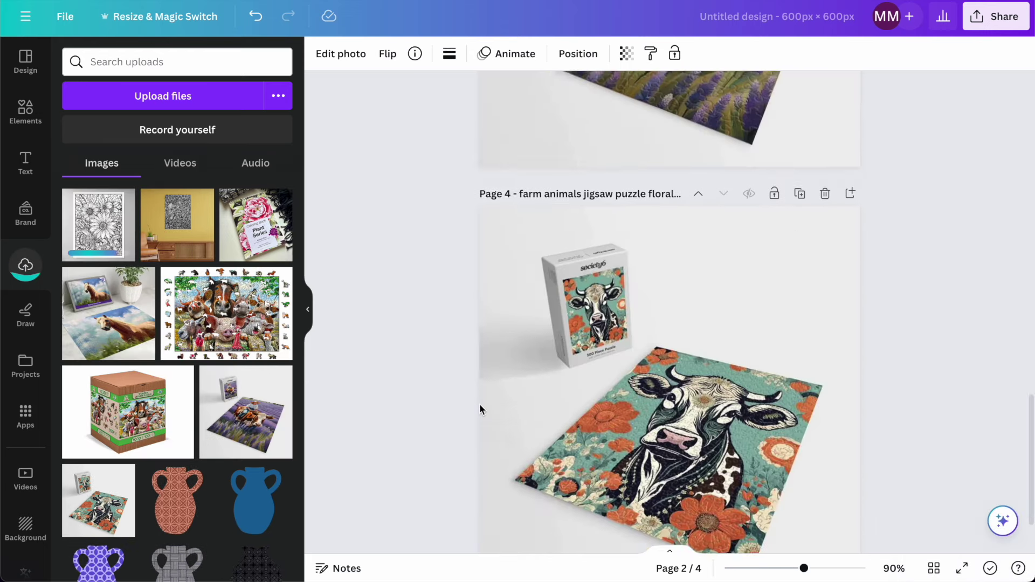
pyautogui.click(580, 533)
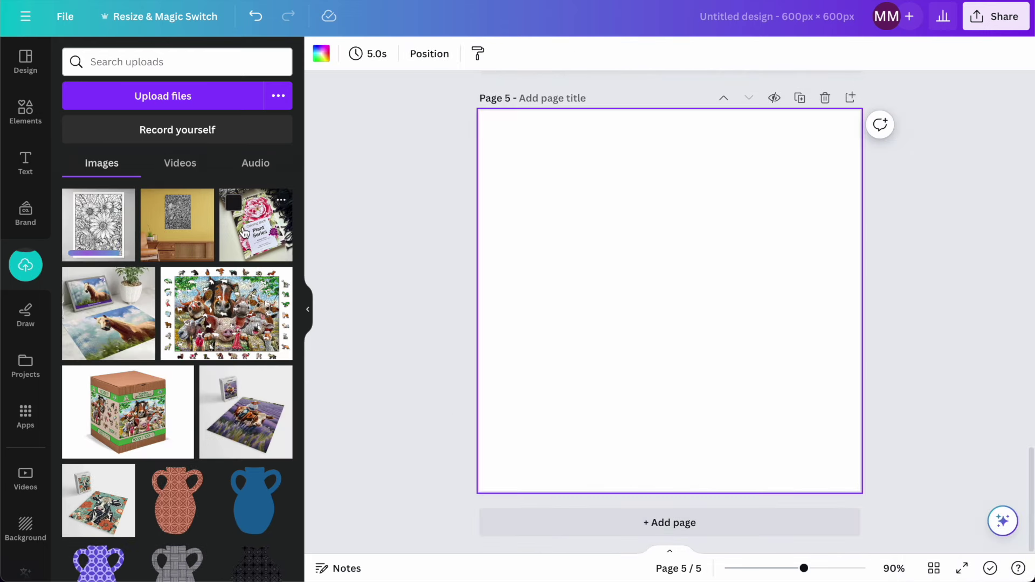
pyautogui.click(245, 232)
pyautogui.rightClick(674, 426)
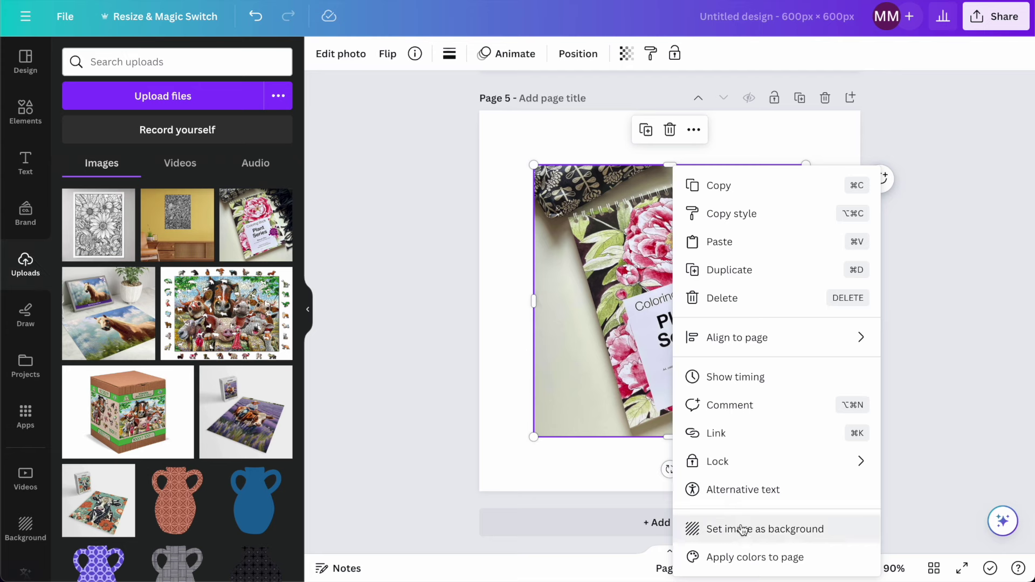
pyautogui.click(743, 527)
# Add a sixth page and set the yellow living room poster image as its background.
pyautogui.click(573, 521)
pyautogui.click(208, 246)
pyautogui.rightClick(594, 167)
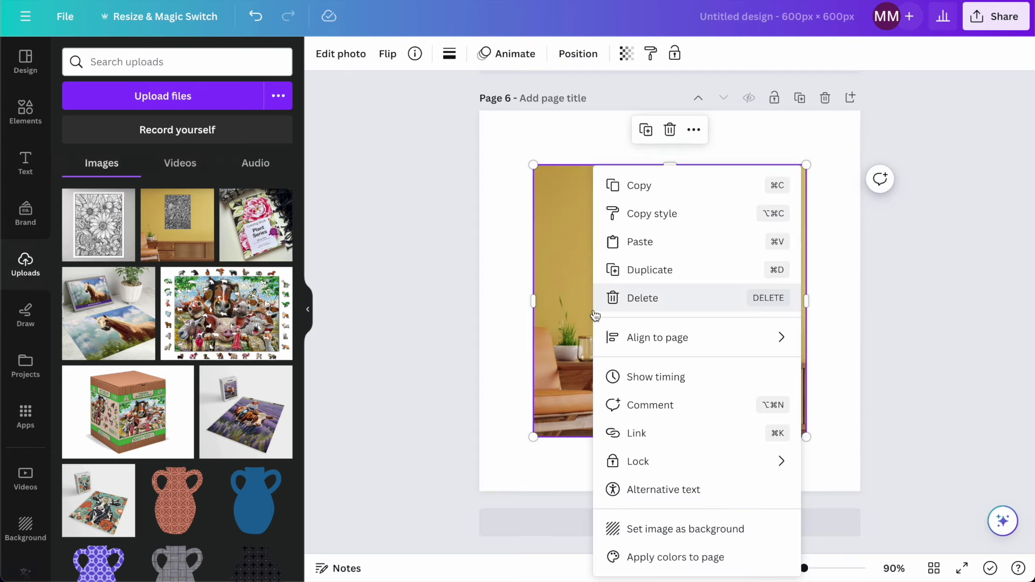
pyautogui.click(647, 527)
# Add a seventh page and set the black-and-white sunflower coloring poster as its background.
pyautogui.click(603, 524)
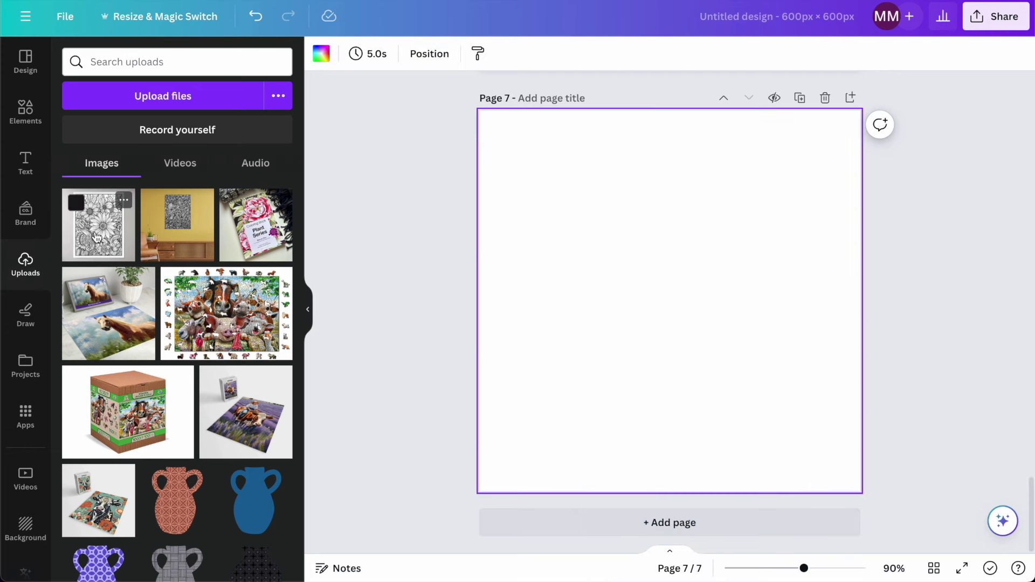
pyautogui.click(98, 224)
pyautogui.rightClick(539, 169)
pyautogui.click(674, 529)
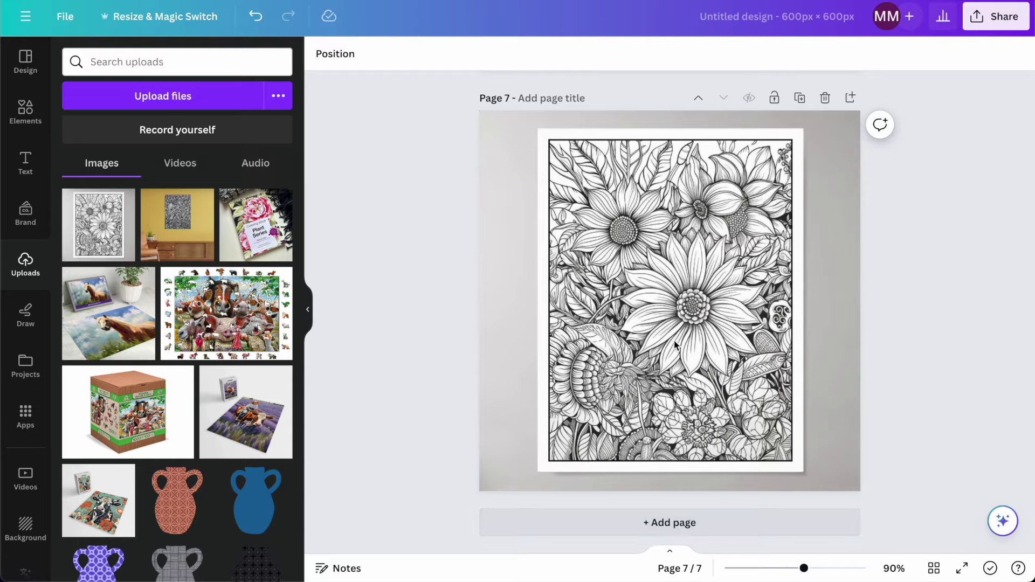
# Title page 5 "benefits of coloring pages for adults flower watercolor coloring book", copying its "benefits of coloring pages for adults" beginning for reuse.
pyautogui.scroll(15, 574, 300)
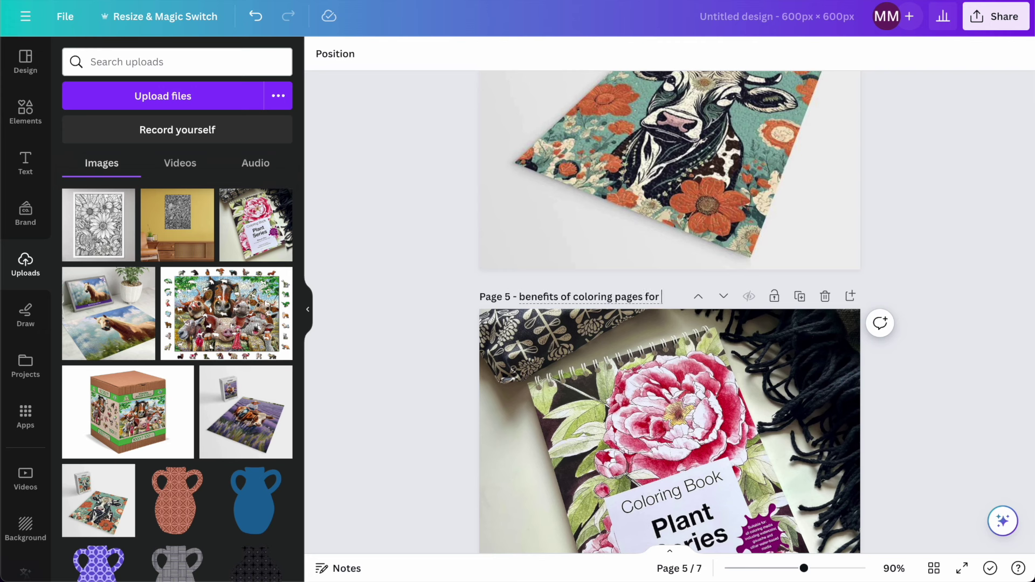
pyautogui.write('ts')
pyautogui.press('super+a')
pyautogui.press('super+c')
pyautogui.press('Right')
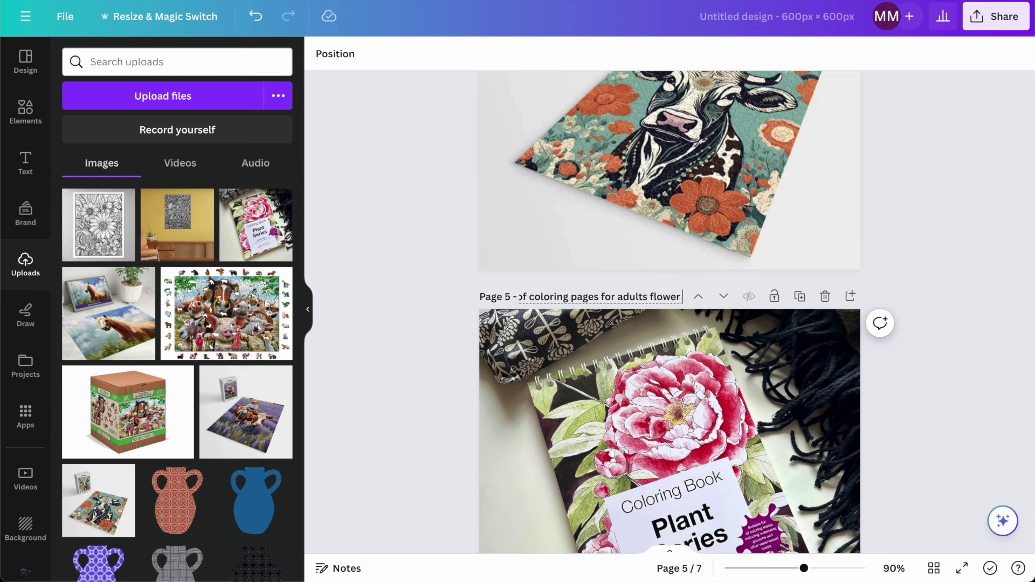
pyautogui.write('lor coloring book')
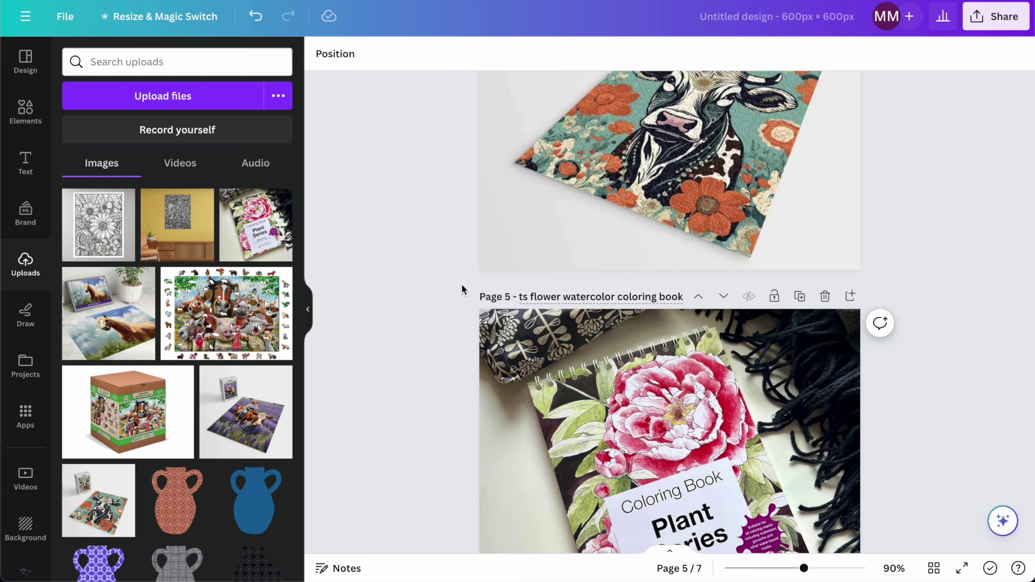
pyautogui.click(431, 301)
# Title page 6 "benefits of coloring pages for adults huge coloring poster", reusing the copied beginning.
pyautogui.scroll(-6, 423, 302)
pyautogui.click(572, 390)
pyautogui.press('super+v')
pyautogui.scroll(-1, 573, 390)
pyautogui.write('huge coloring poster')
pyautogui.press('Return')
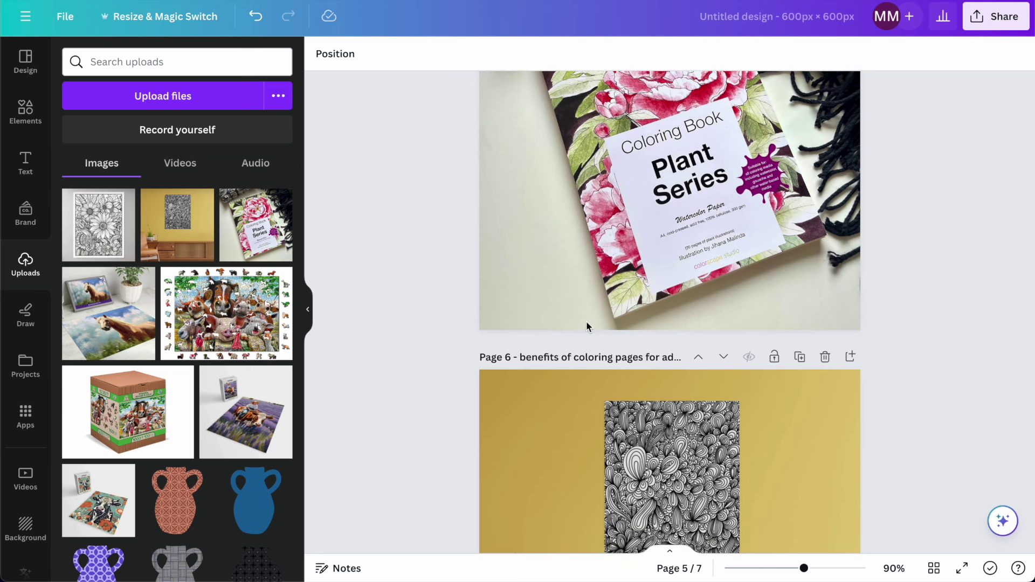
# Title page 7 "benefits of coloring pages for adults coloring printables", reusing the copied beginning.
pyautogui.scroll(-10, 586, 327)
pyautogui.click(566, 233)
pyautogui.press('super+v')
pyautogui.write('coloring printa')
pyautogui.press('Return')
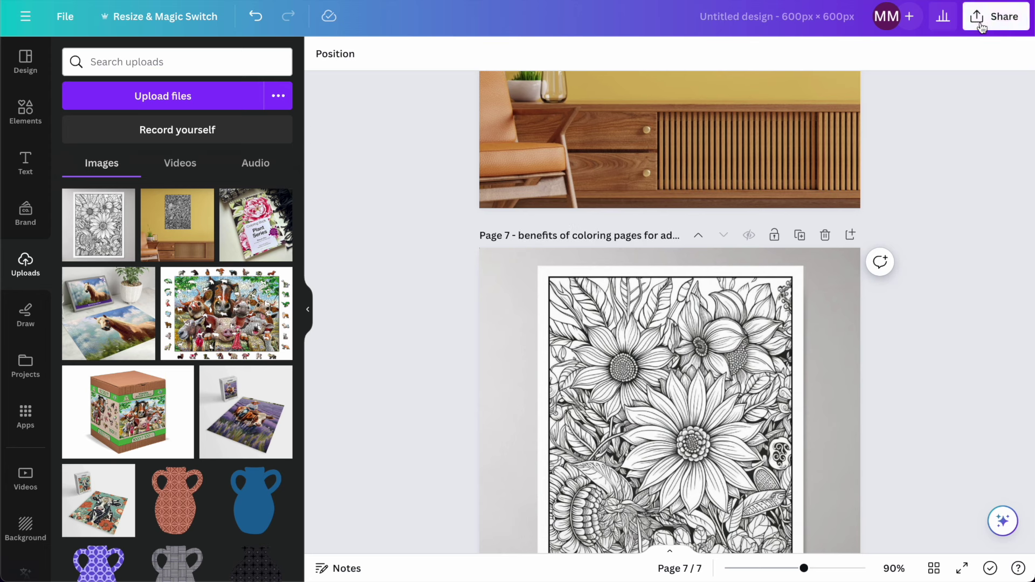
# Download only pages 5–7 of the design as JPG files.
pyautogui.click(996, 16)
pyautogui.click(871, 370)
pyautogui.click(799, 125)
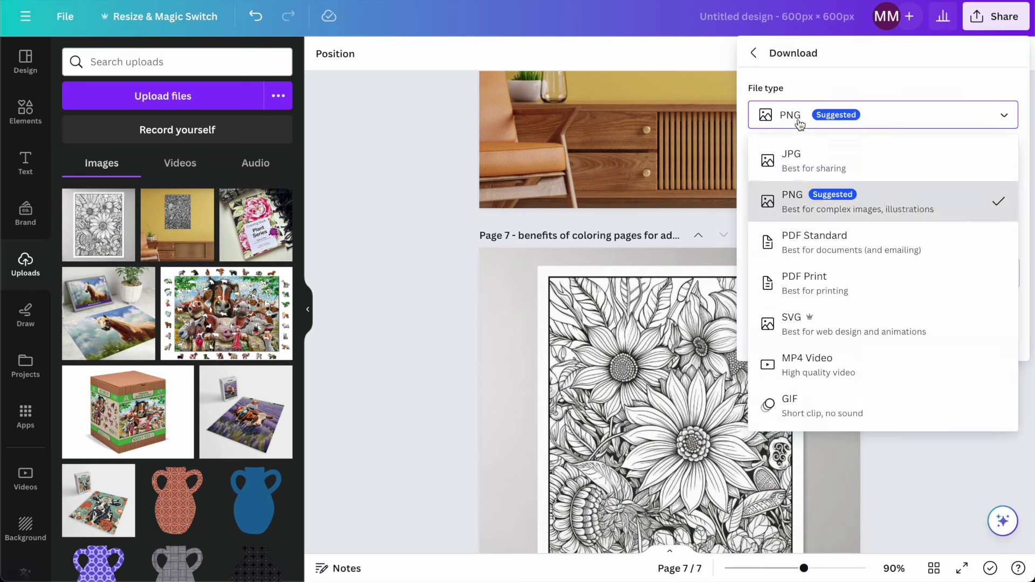
pyautogui.click(793, 148)
pyautogui.click(782, 281)
pyautogui.click(801, 322)
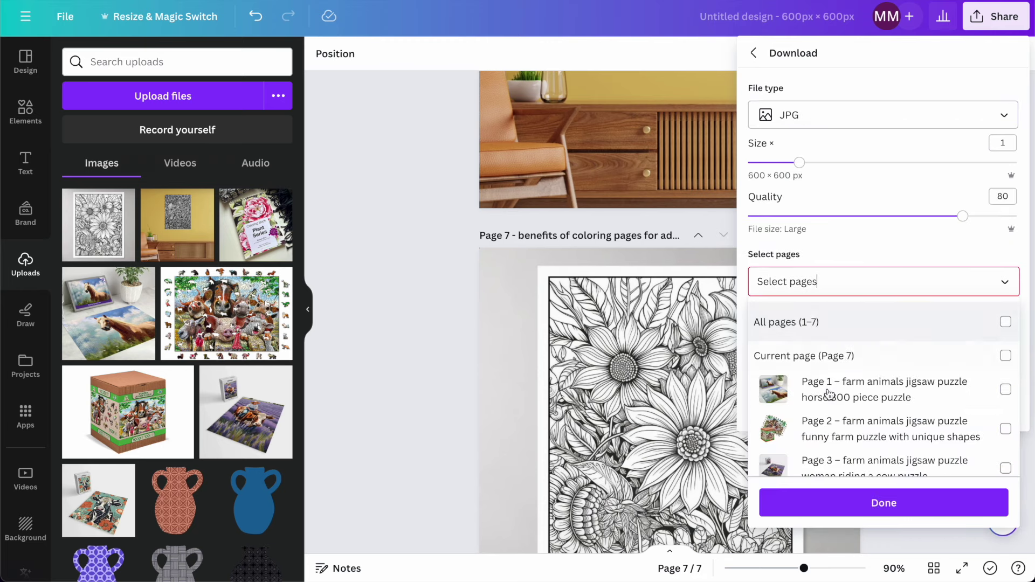
pyautogui.scroll(-3, 803, 345)
pyautogui.click(802, 365)
pyautogui.click(823, 424)
pyautogui.click(825, 452)
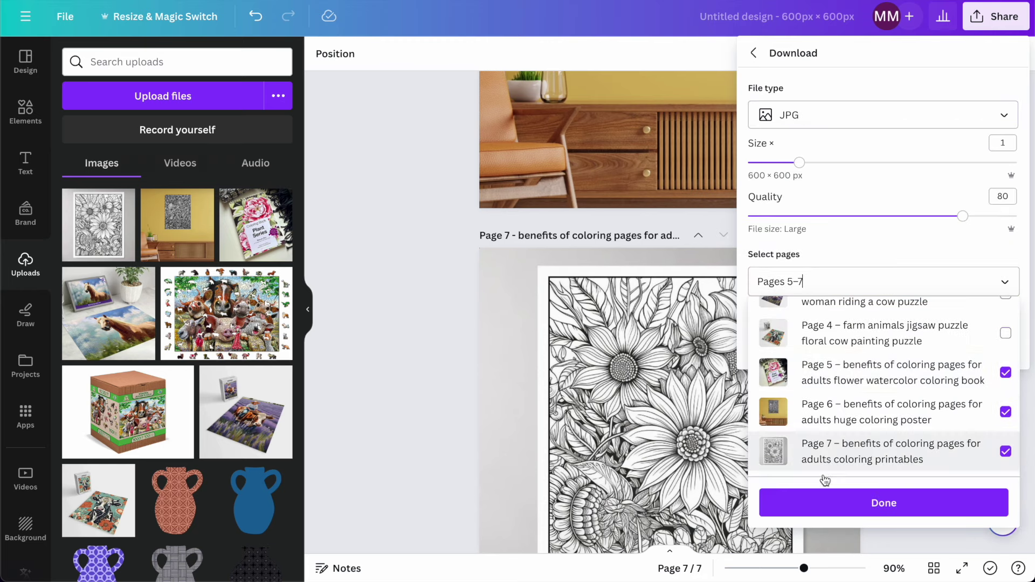
pyautogui.click(827, 500)
pyautogui.click(827, 344)
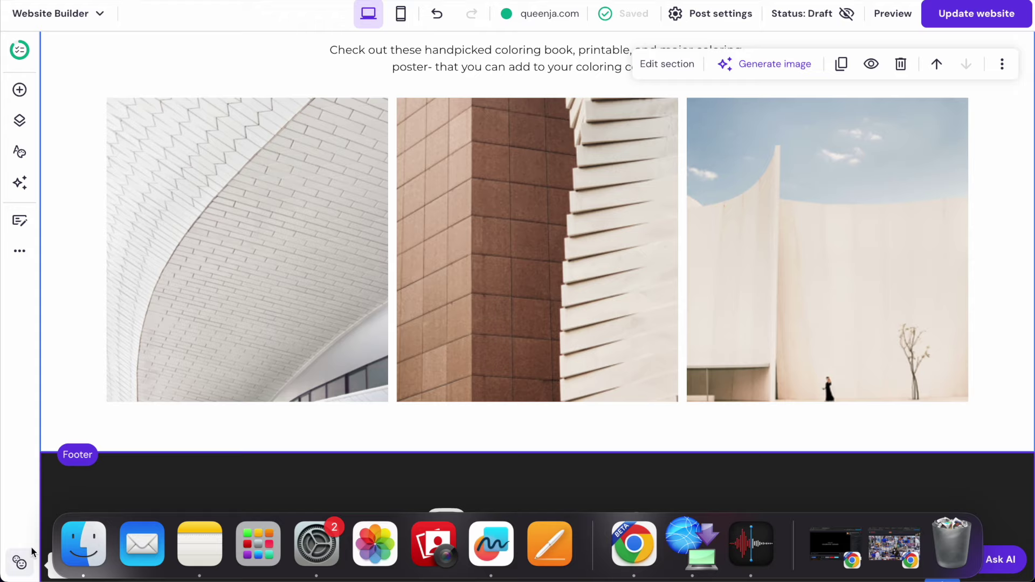
# Switch to Finder, extract Untitled design (1).zip in Downloads and open the extracted folder.
pyautogui.click(83, 543)
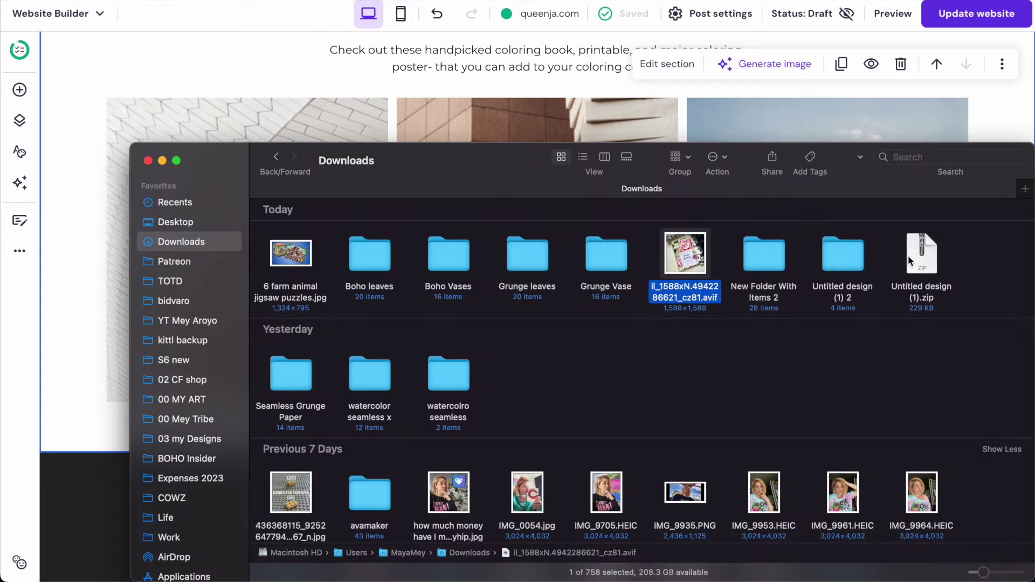
pyautogui.doubleClick(910, 261)
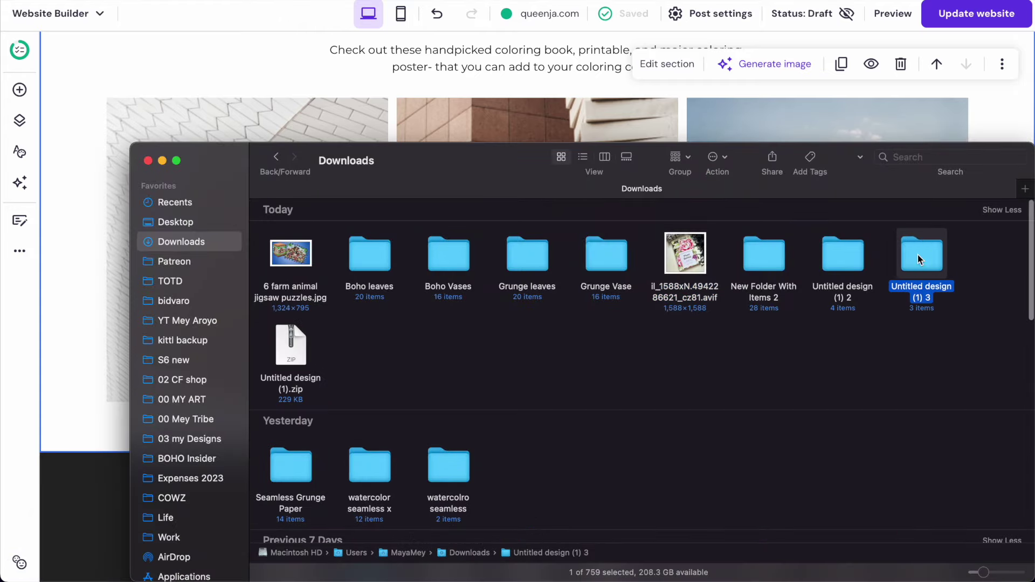
pyautogui.doubleClick(920, 261)
# Upload the three coloring images from the extracted folder and replace the section's first placeholder image with the Plant Series coloring book.
pyautogui.click(180, 122)
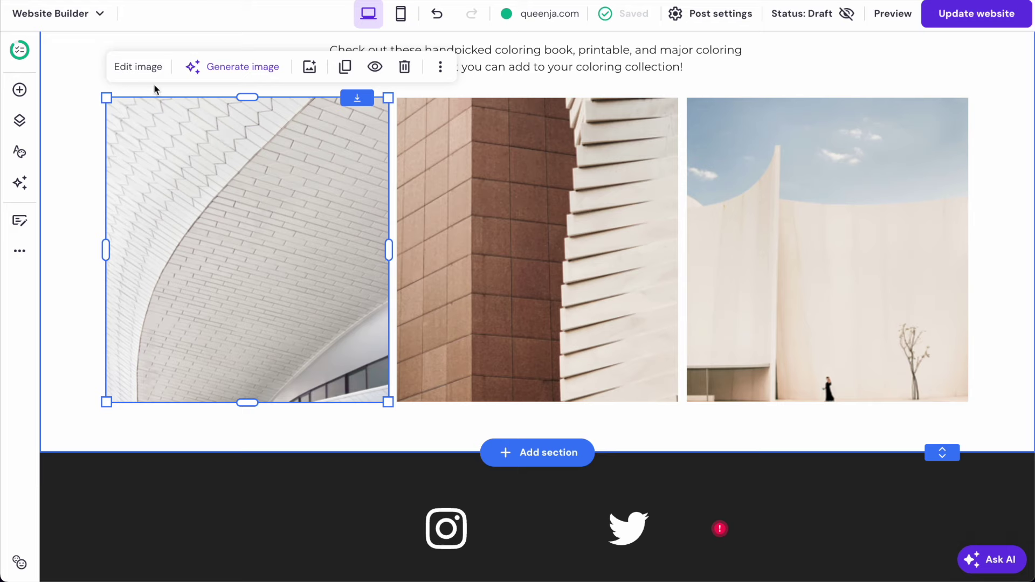
pyautogui.click(145, 65)
pyautogui.click(527, 294)
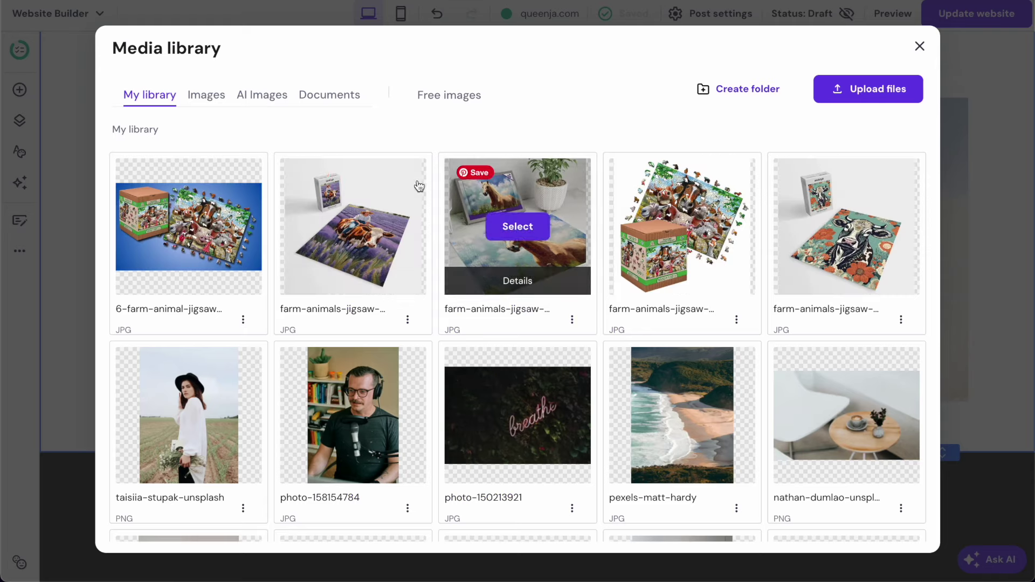
pyautogui.click(855, 92)
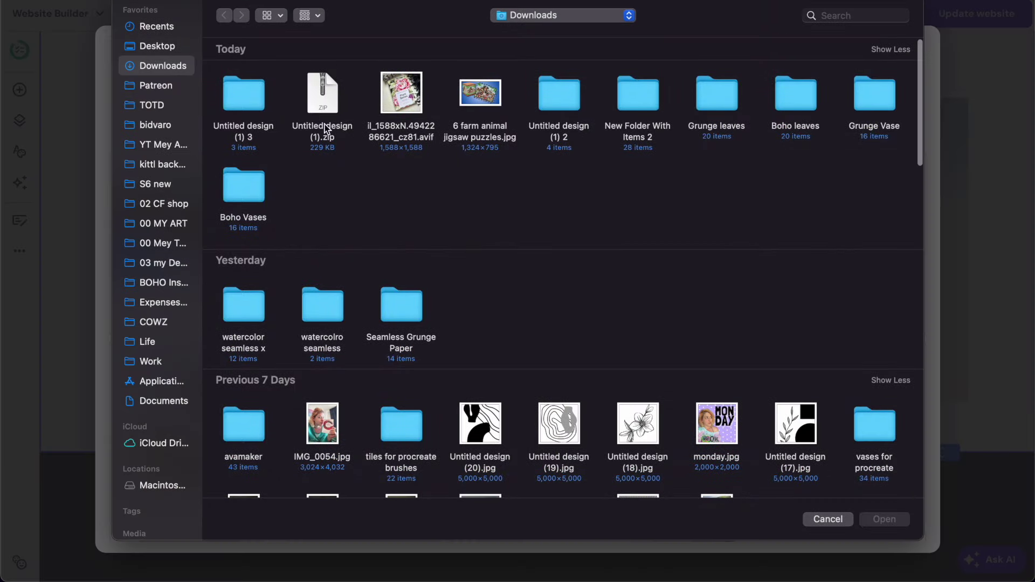
pyautogui.doubleClick(240, 94)
pyautogui.moveTo(552, 205); pyautogui.dragTo(188, 76)
pyautogui.press('Return')
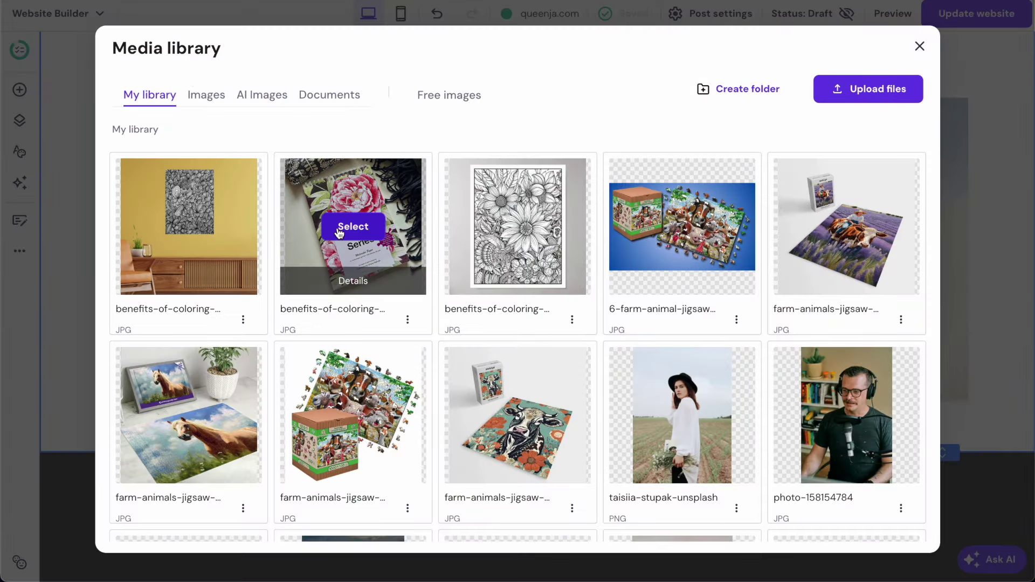
pyautogui.click(340, 233)
# Replace the section's middle placeholder image with the sunflower coloring poster from the media library.
pyautogui.click(746, 215)
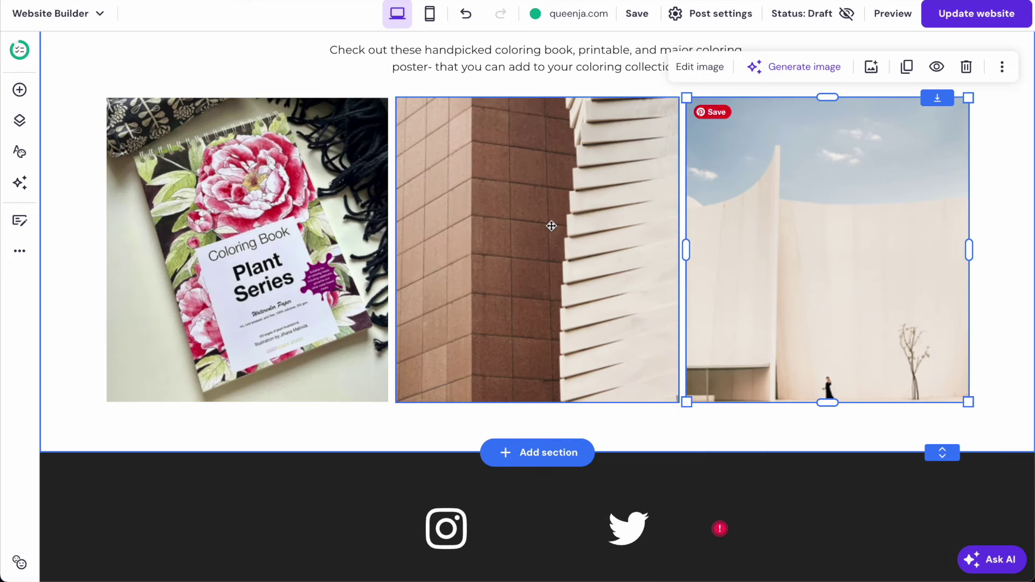
pyautogui.click(550, 224)
pyautogui.click(428, 66)
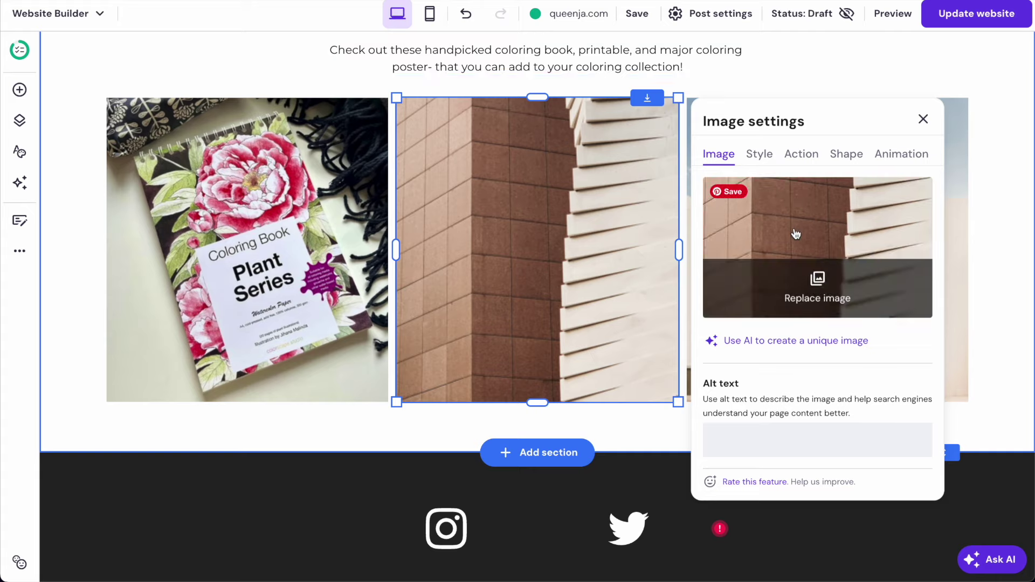
pyautogui.click(812, 245)
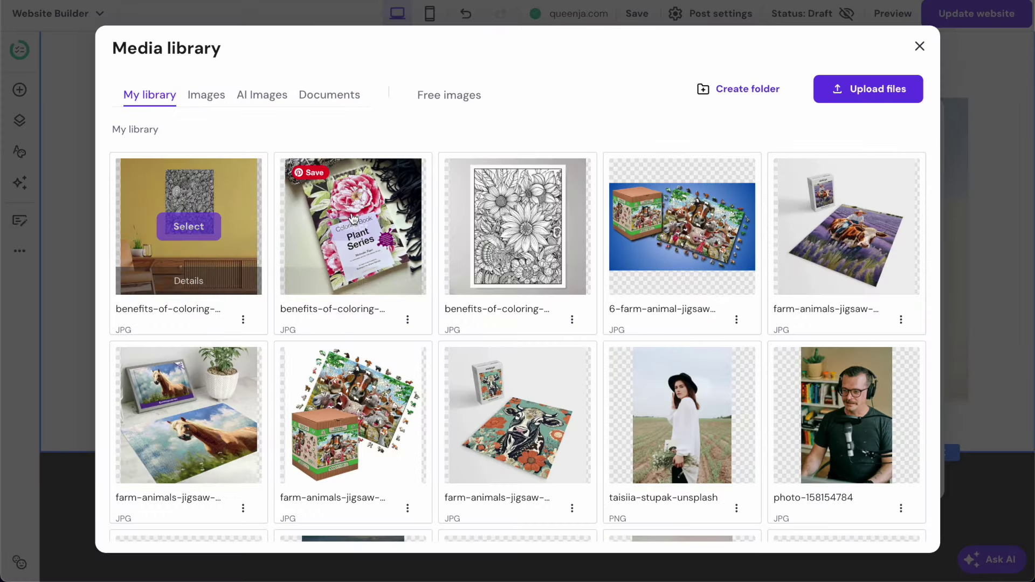
pyautogui.click(537, 226)
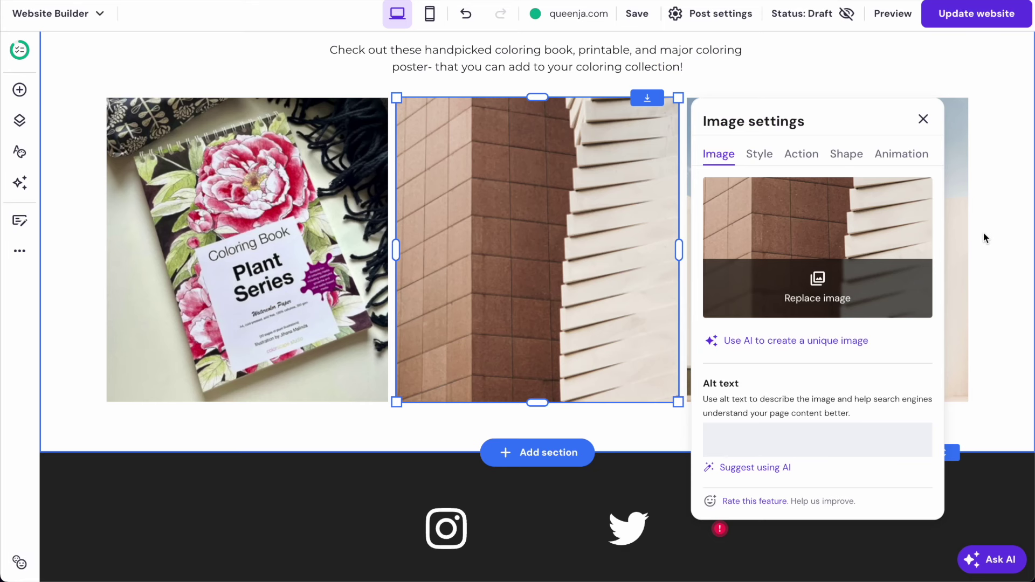
pyautogui.click(1029, 236)
# Replace the section's third placeholder image with the yellow living room poster from the media library.
pyautogui.click(895, 235)
pyautogui.click(685, 72)
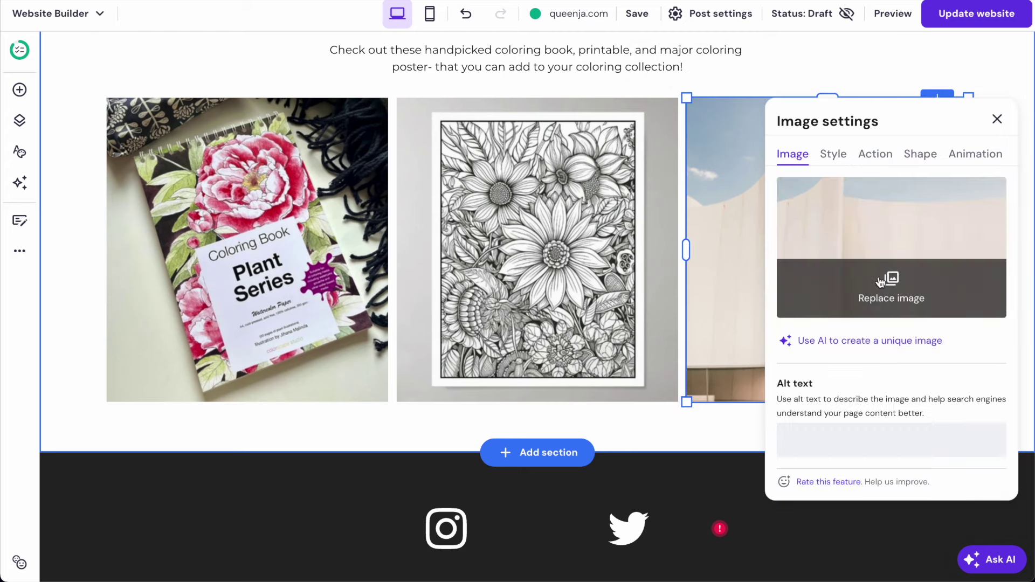
pyautogui.click(880, 282)
pyautogui.click(195, 231)
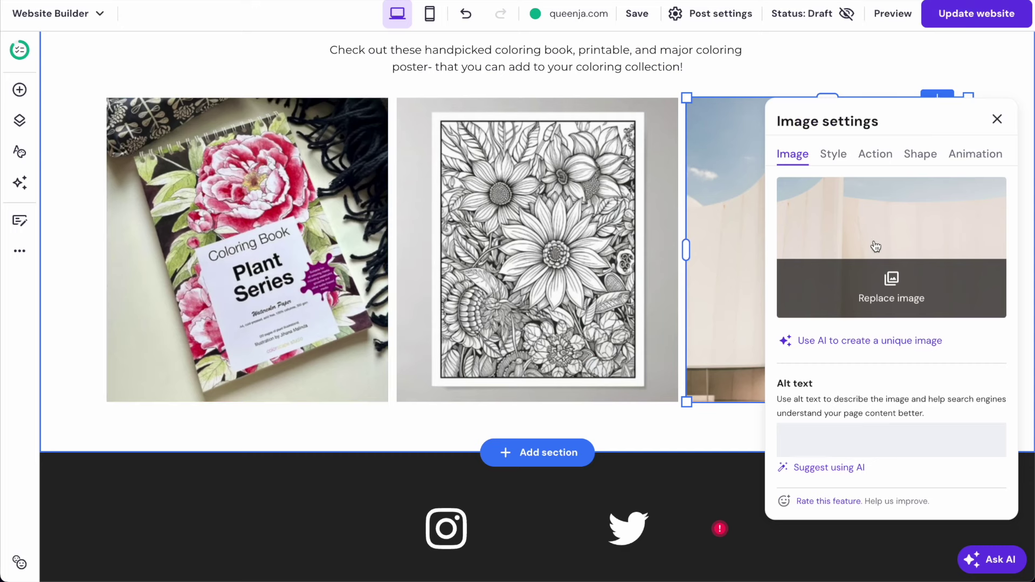
pyautogui.click(557, 403)
# Set the coloring book image's on-click action to Open link with a web address as the target.
pyautogui.click(272, 282)
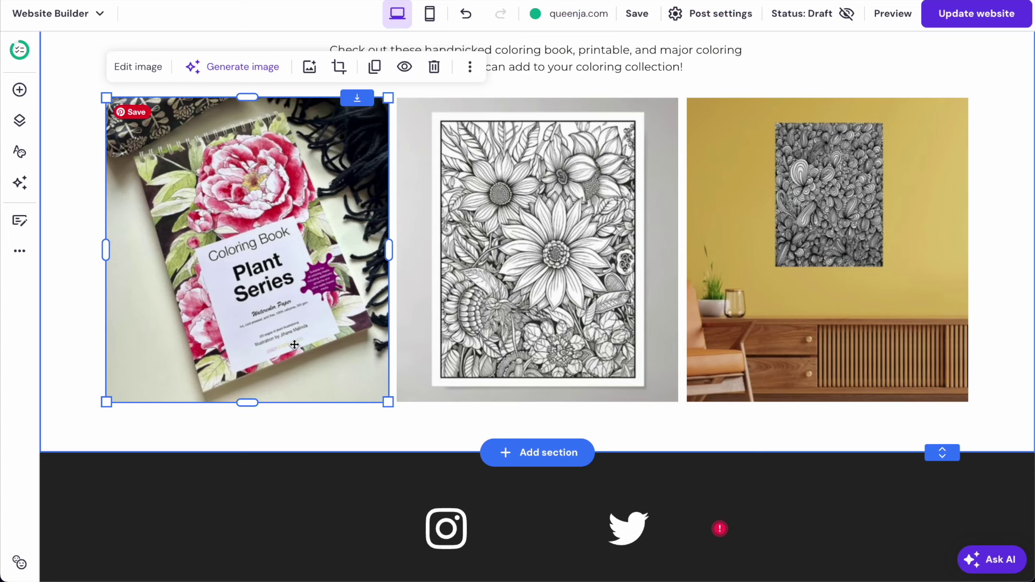
pyautogui.click(132, 69)
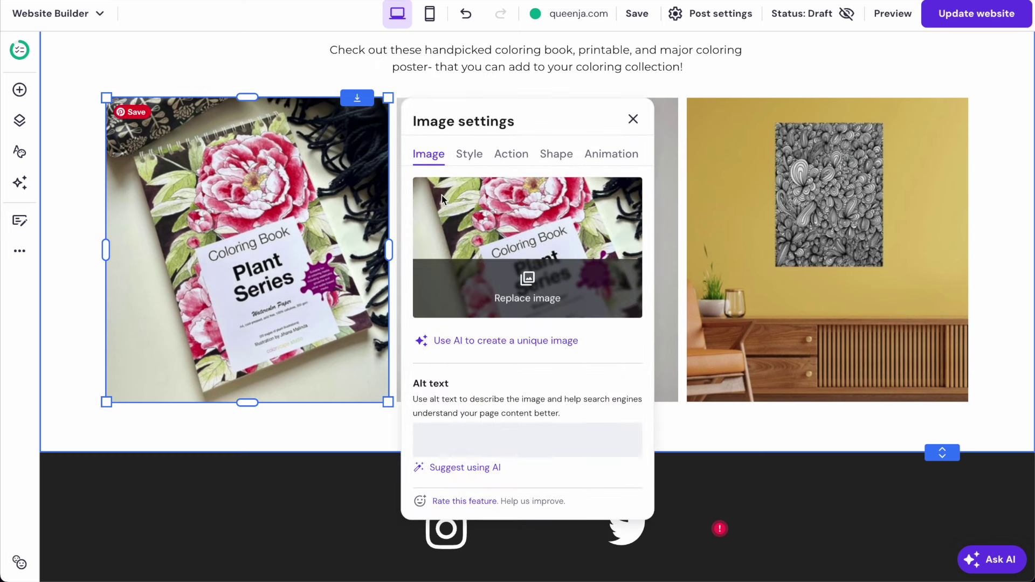
pyautogui.click(513, 155)
pyautogui.click(487, 216)
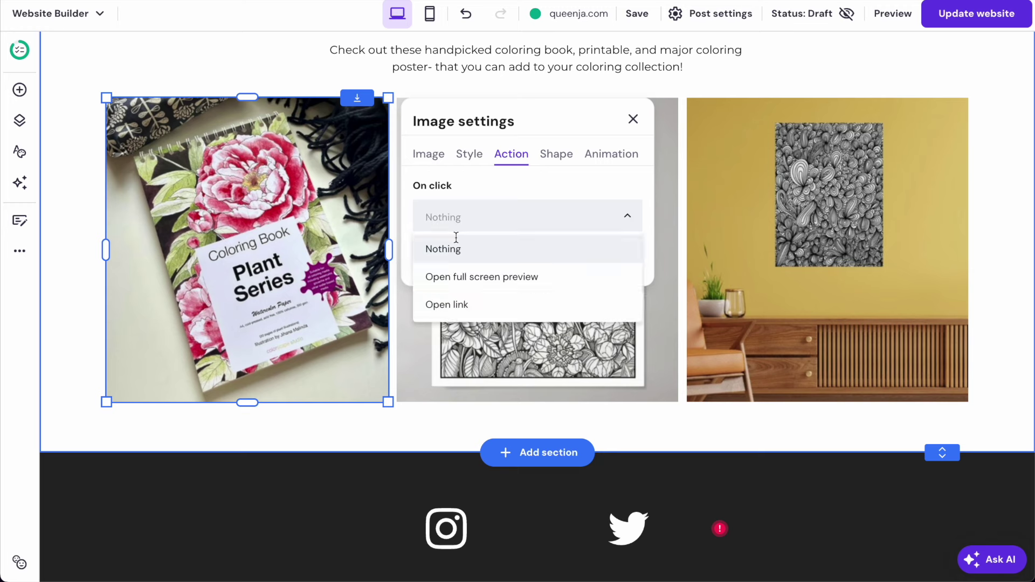
pyautogui.click(459, 302)
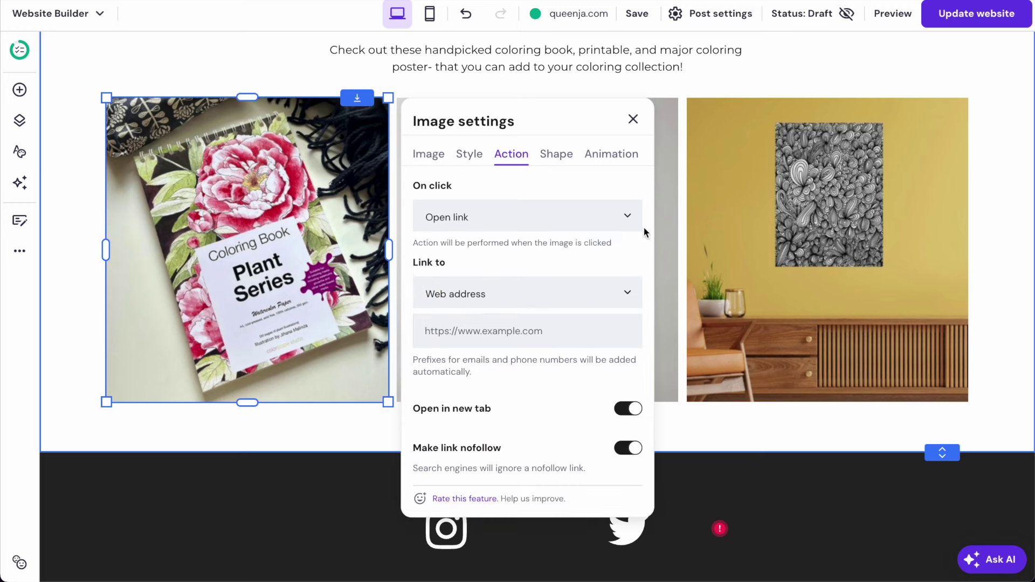
pyautogui.click(681, 202)
# Return to the Zazzle Inspirational/Mindfulness Adult Coloring Poster, close its enlarged preview and raise the browser zoom back to normal size.
pyautogui.click(553, 205)
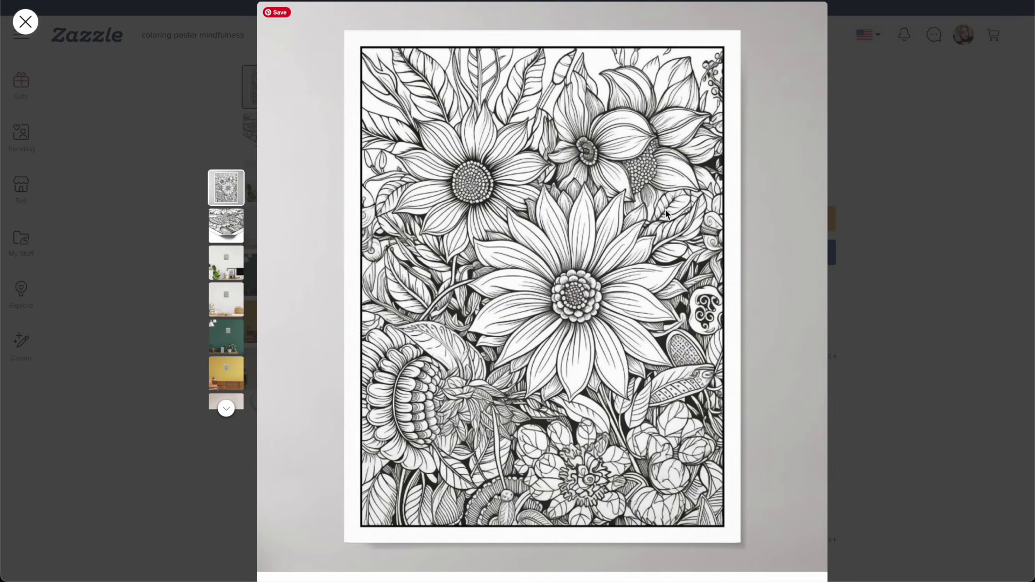
pyautogui.click(919, 149)
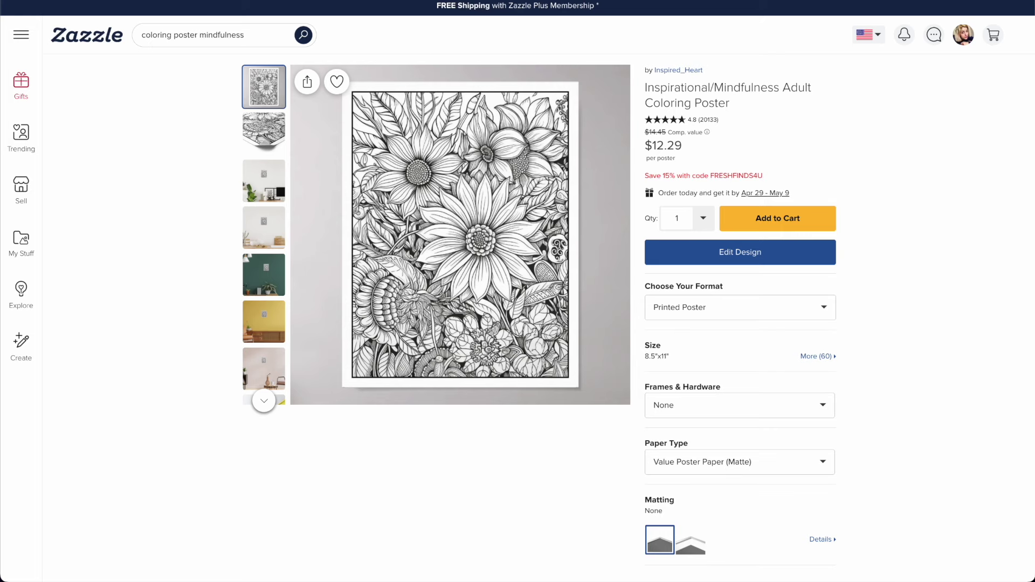
pyautogui.click(1025, 2)
pyautogui.click(981, 292)
pyautogui.click(981, 292)
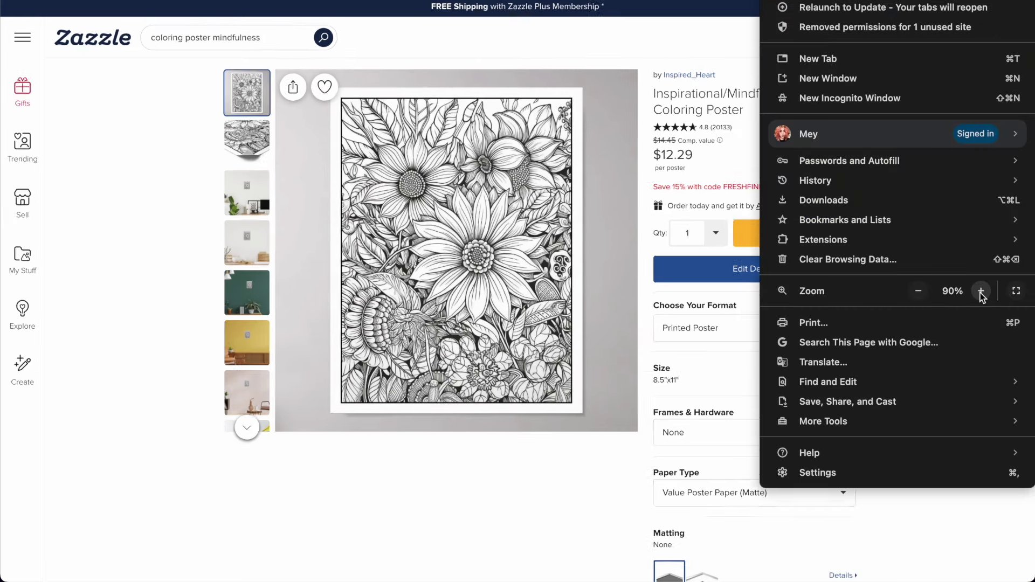
pyautogui.click(981, 293)
pyautogui.click(540, 52)
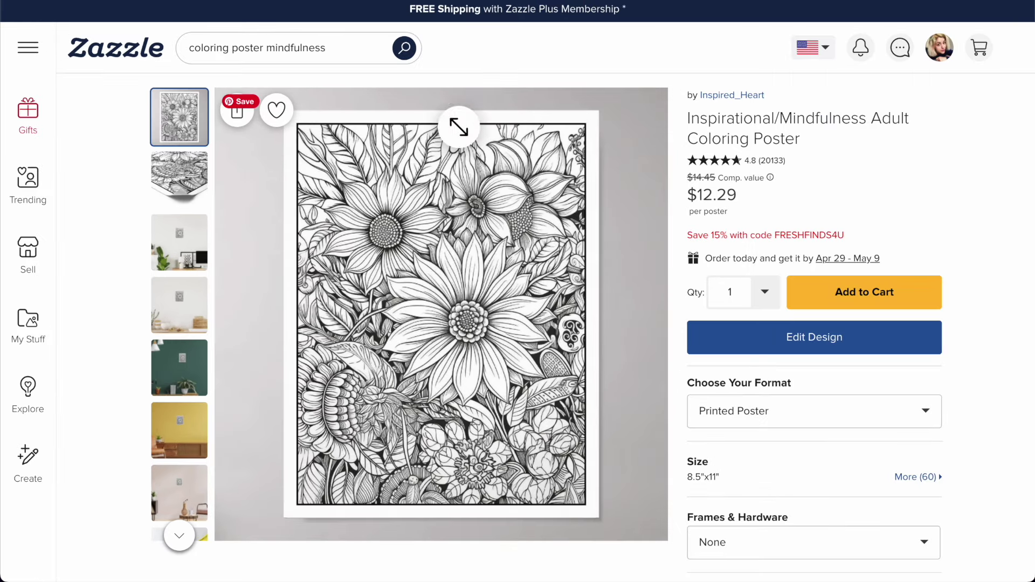
# Copy the share link of the Zazzle Inspirational/Mindfulness Adult Coloring Poster and switch back to the website builder.
pyautogui.click(236, 113)
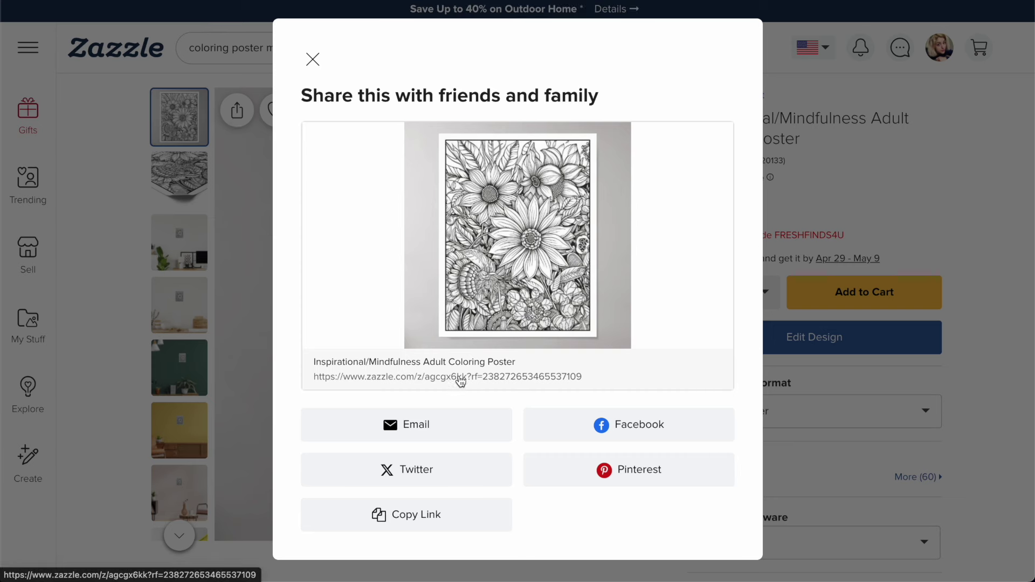
pyautogui.click(435, 516)
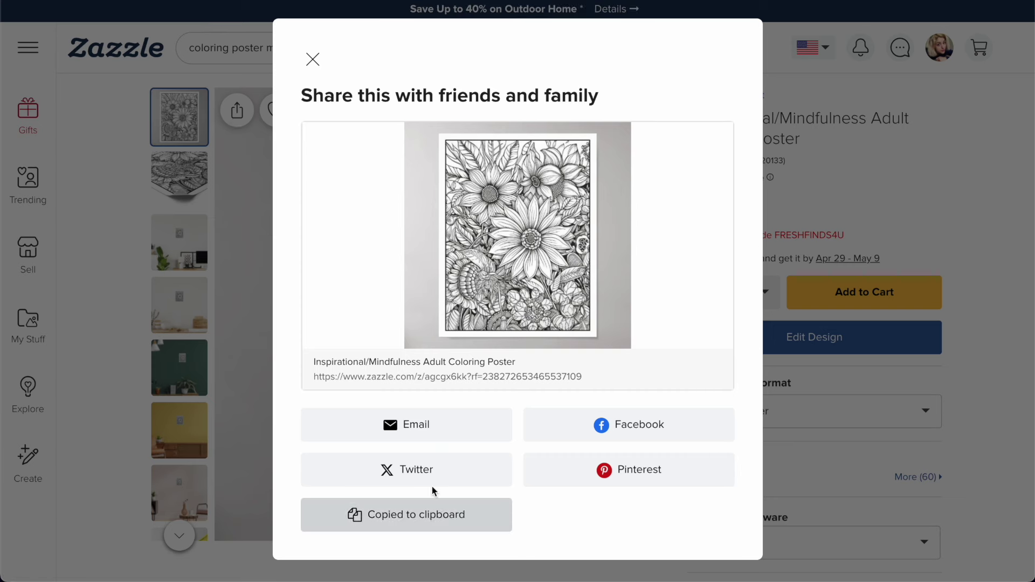
pyautogui.click(253, 1)
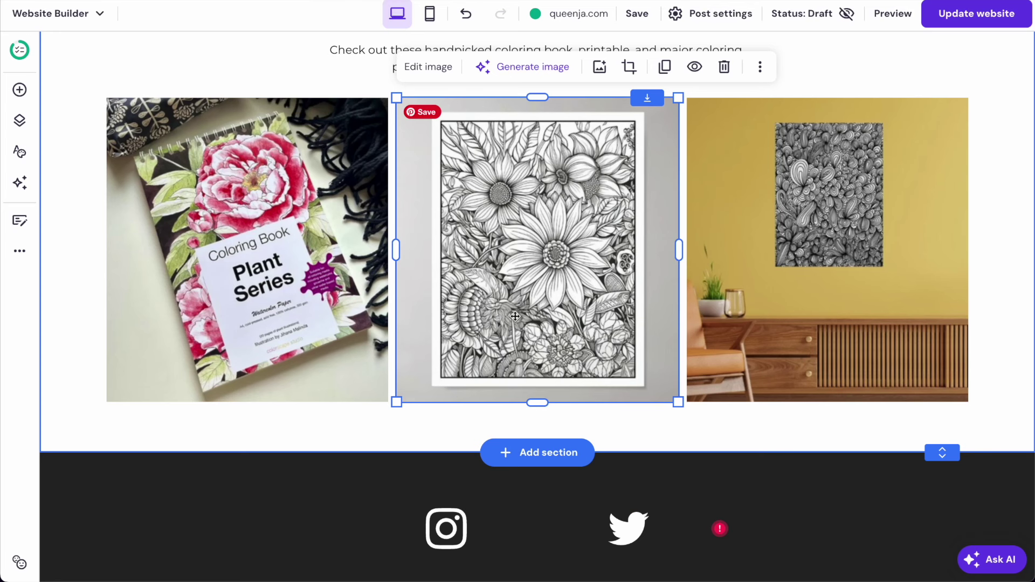
# Set the middle sunflower poster image's on-click action to Open link, with the copied Zazzle share link as its web address.
pyautogui.click(437, 68)
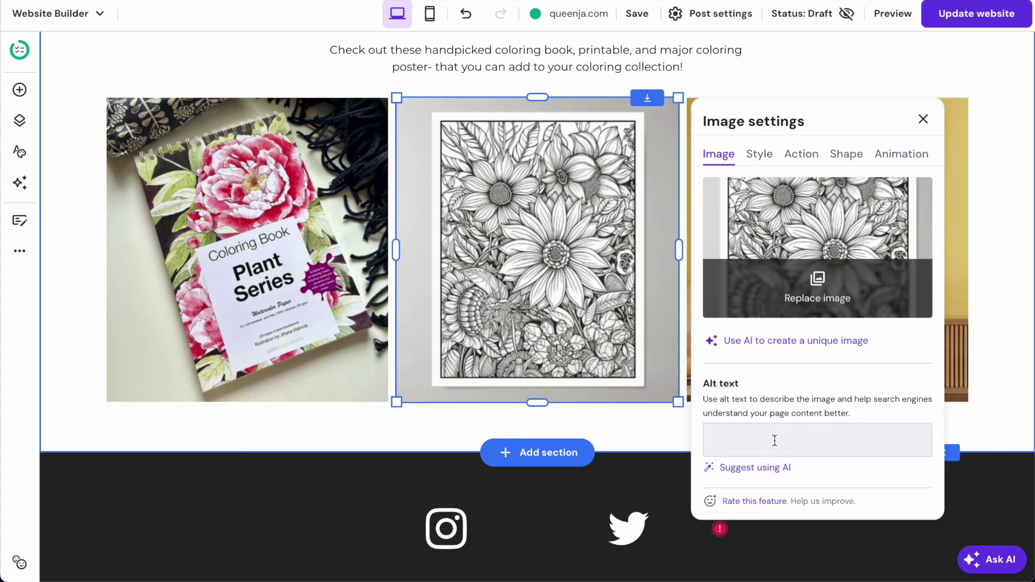
pyautogui.click(800, 157)
pyautogui.click(782, 215)
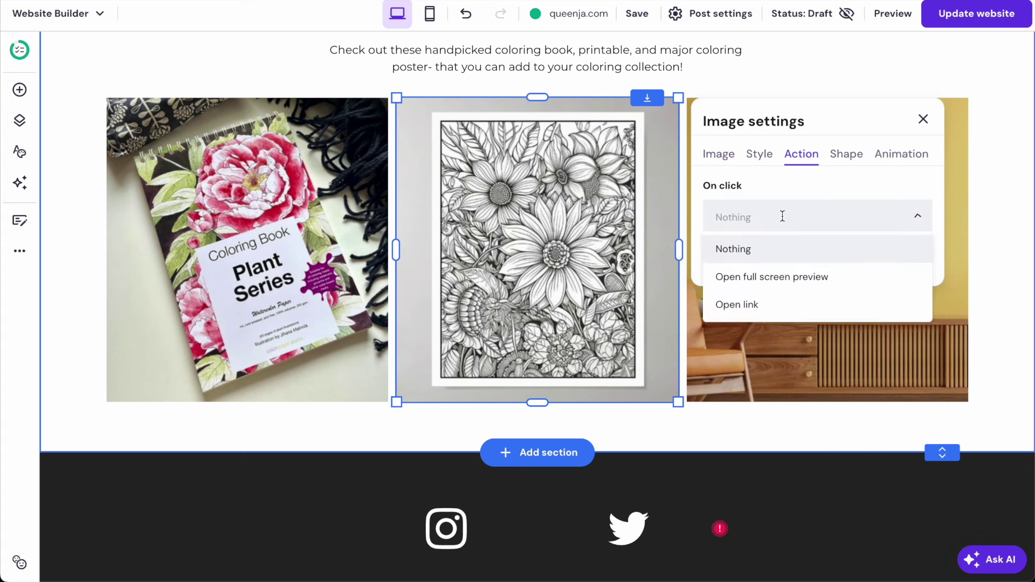
pyautogui.click(780, 300)
pyautogui.click(777, 339)
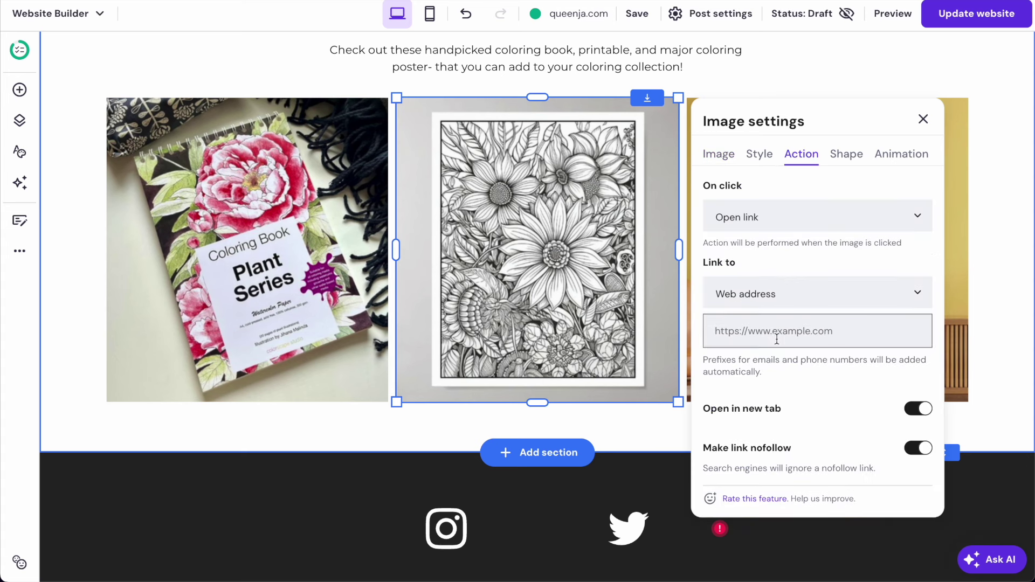
pyautogui.hotkey('ctrl', 'v')
pyautogui.click(1004, 280)
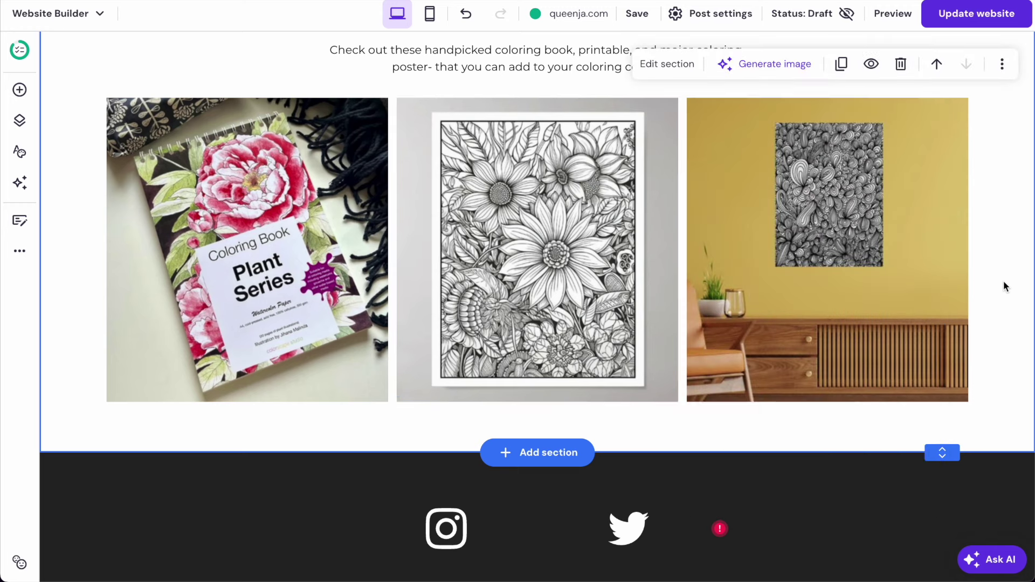
# Publish the website changes with the coloring benefits post set to Public, and open the list of blog posts.
pyautogui.click(947, 20)
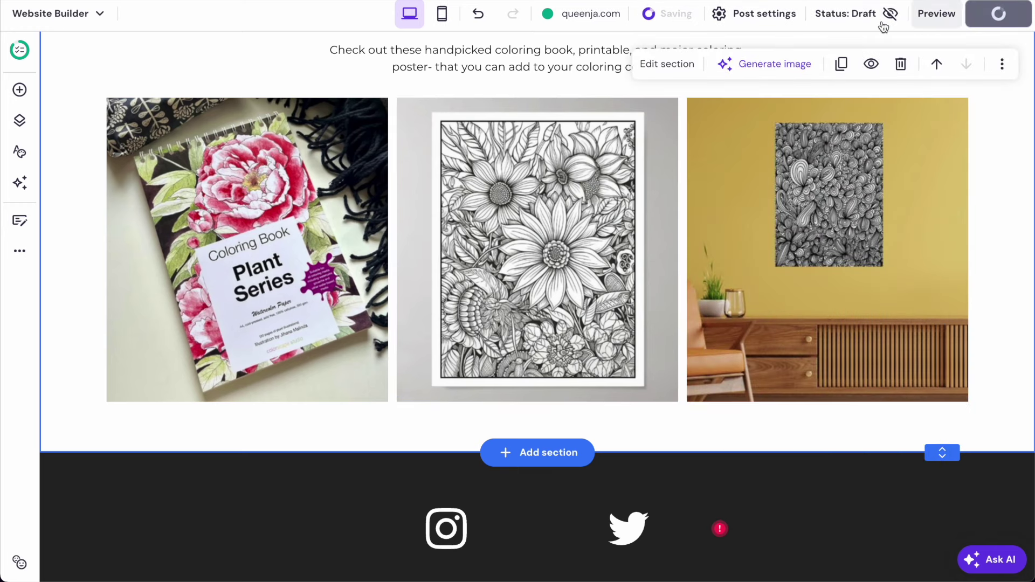
pyautogui.click(857, 17)
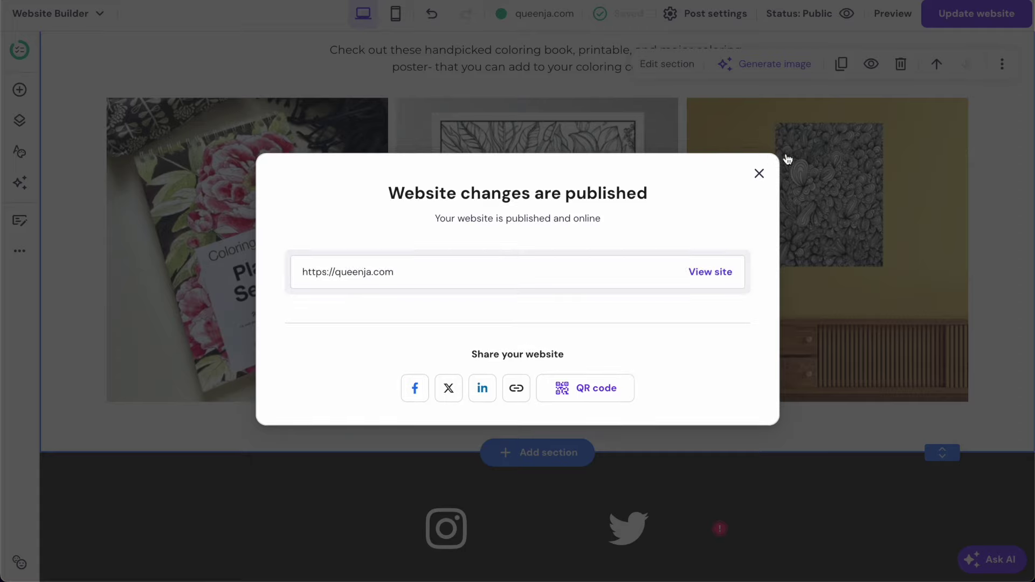
pyautogui.click(758, 172)
pyautogui.click(21, 222)
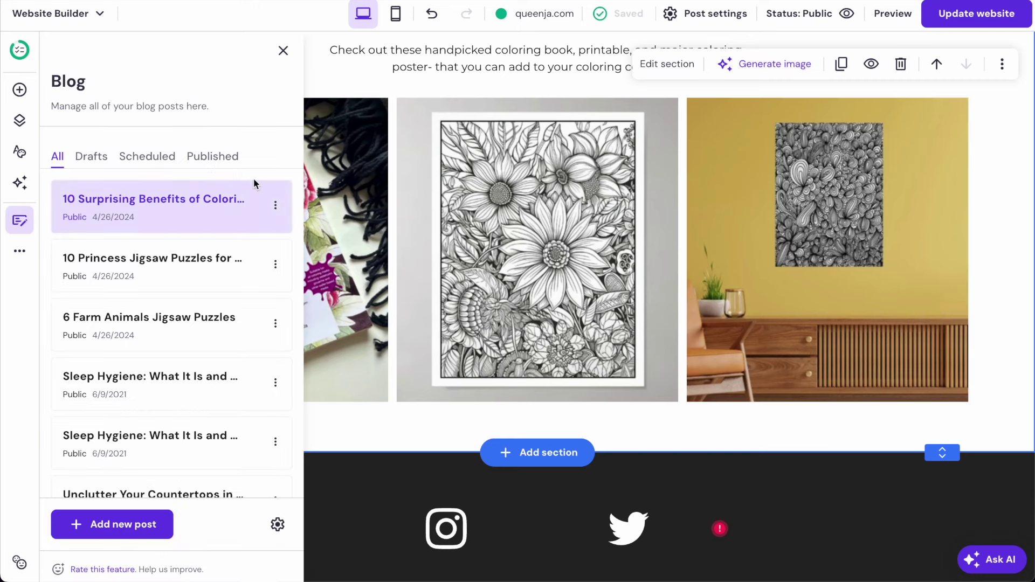
# Assign the "10 Surprising Benefits of Coloring Pages for Adults" post to the Books category and save its post settings.
pyautogui.click(276, 207)
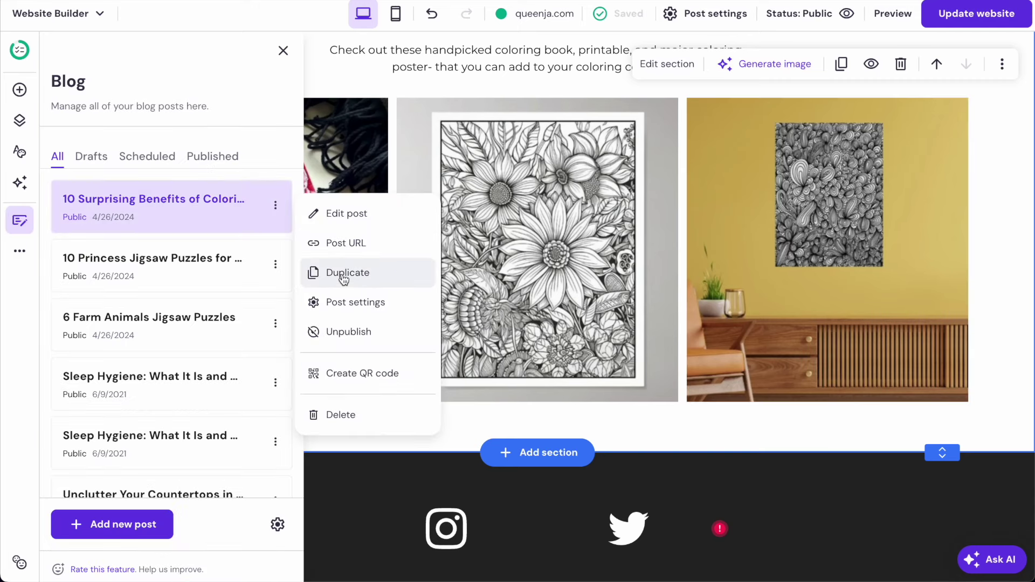
pyautogui.click(343, 305)
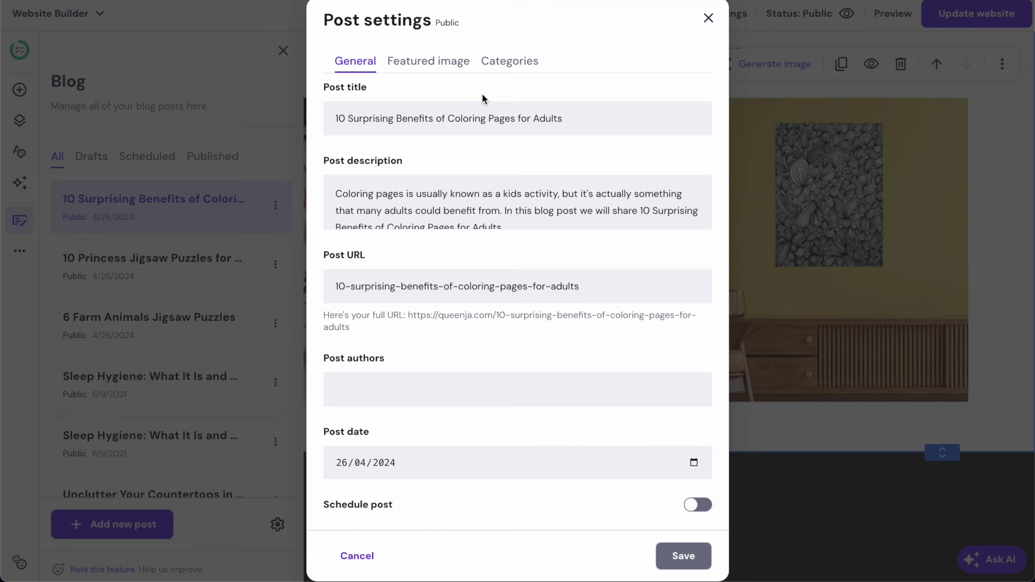
pyautogui.click(435, 62)
pyautogui.click(509, 214)
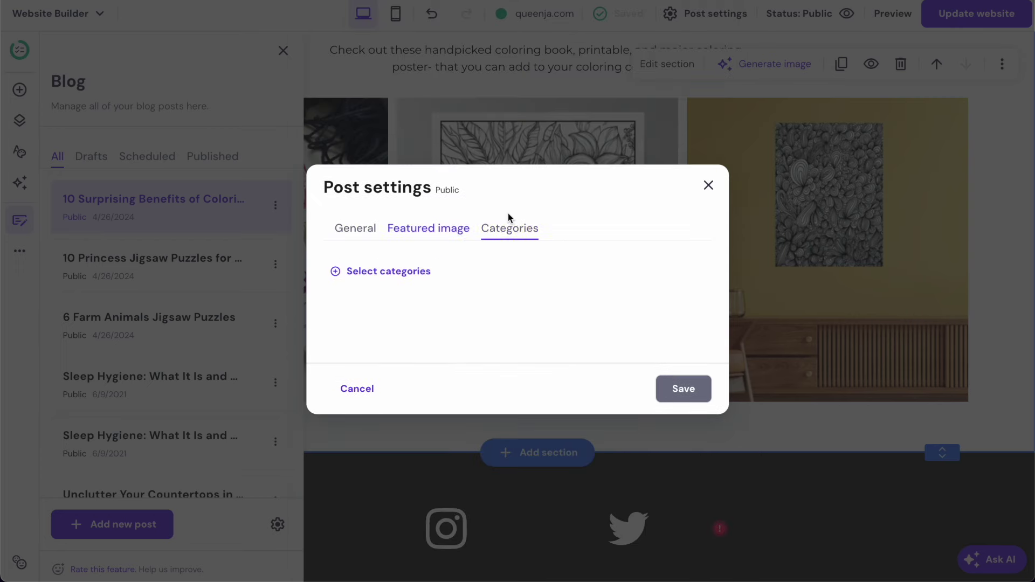
pyautogui.click(411, 273)
pyautogui.click(377, 305)
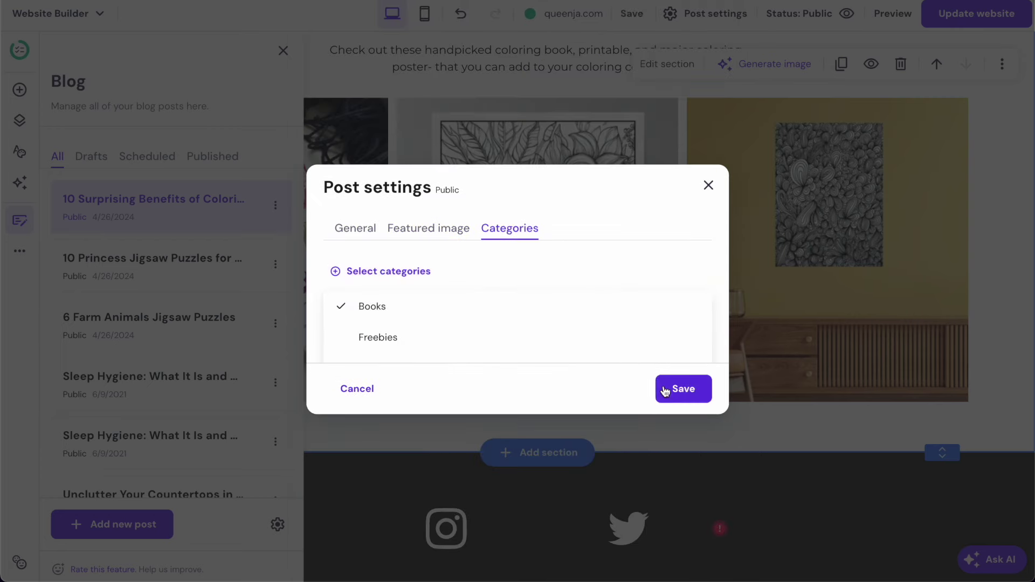
pyautogui.click(668, 389)
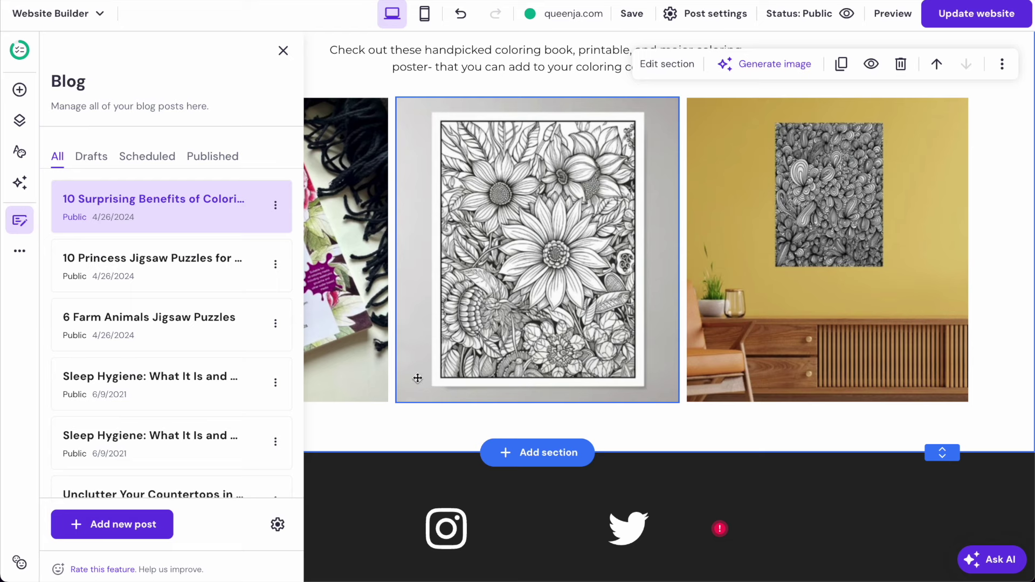
pyautogui.click(393, 425)
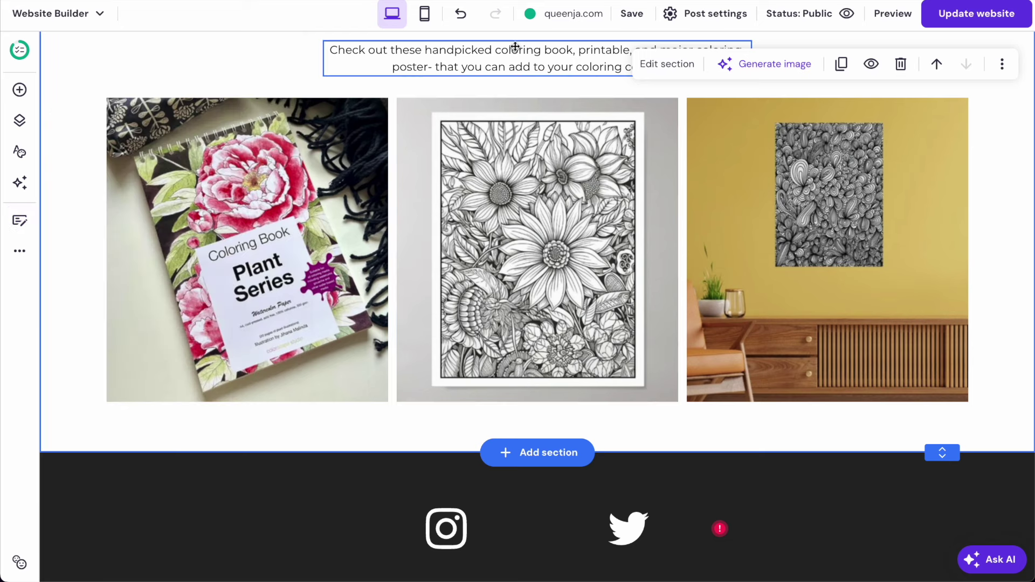
# Switch to the Canva design "blog posts for queenja" and search for "woman coloring" photos for the blank page 2.
pyautogui.click(814, 0)
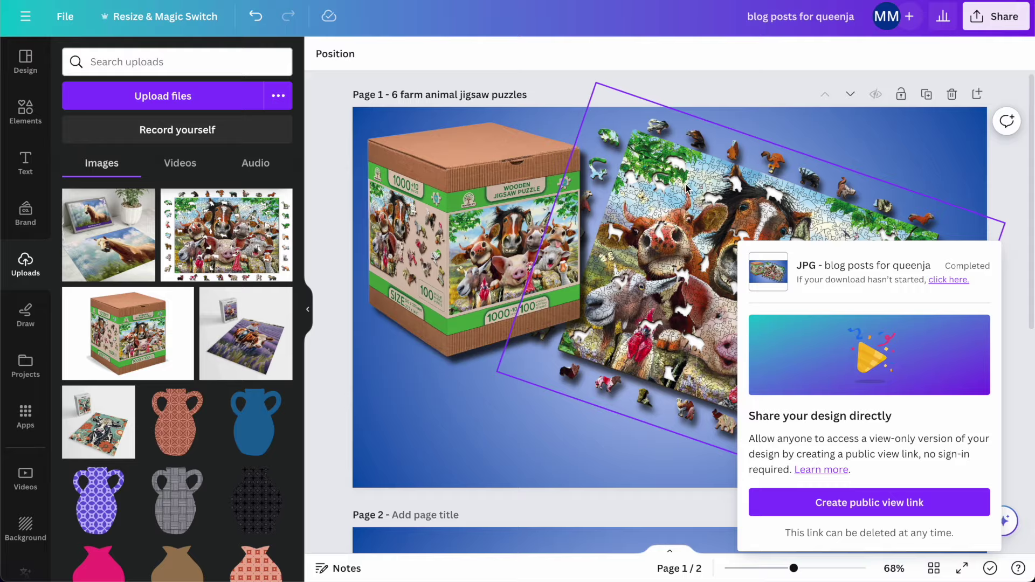
pyautogui.scroll(-5, 621, 313)
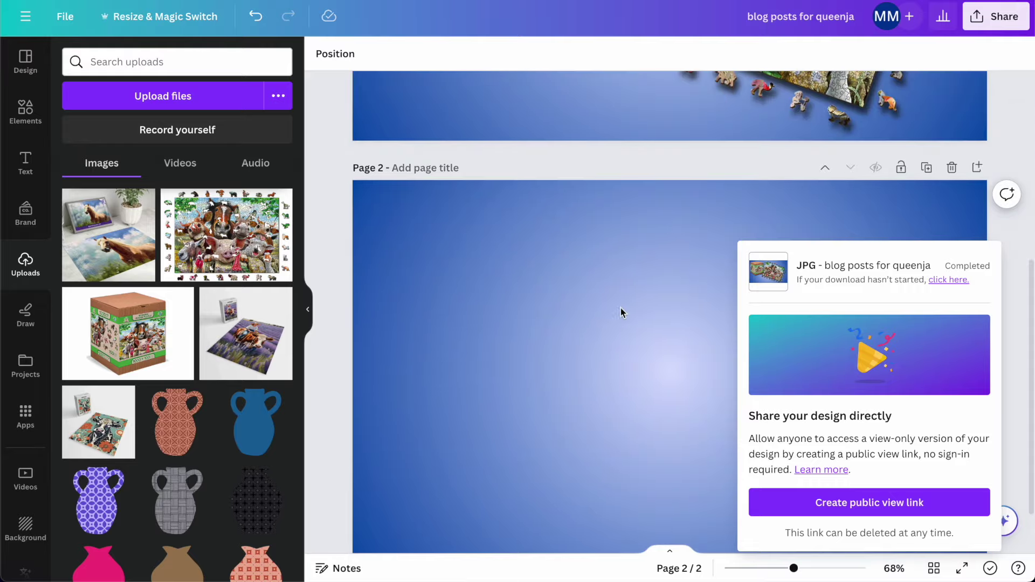
pyautogui.click(613, 353)
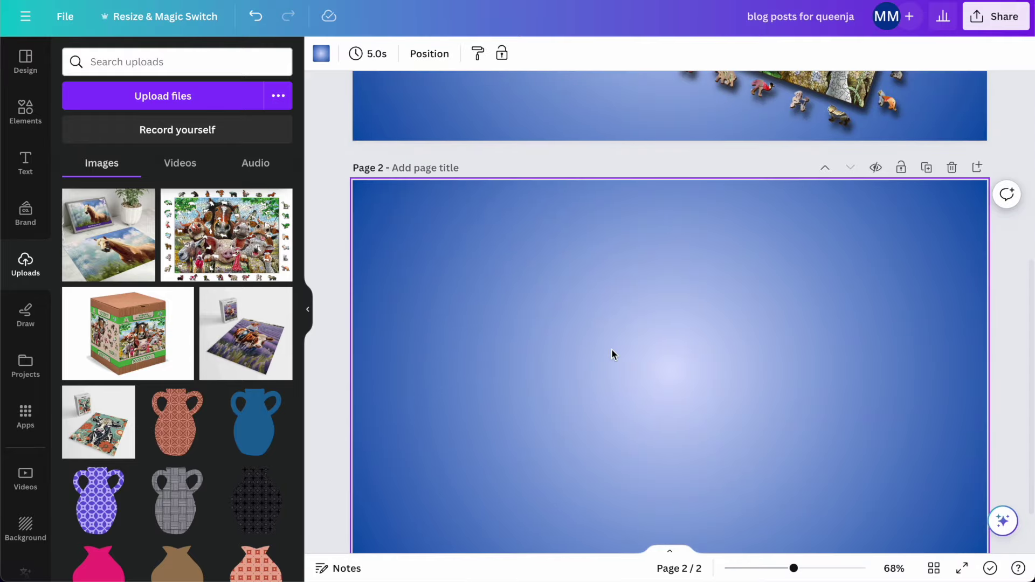
pyautogui.click(24, 113)
pyautogui.click(116, 61)
pyautogui.write('woman coloring')
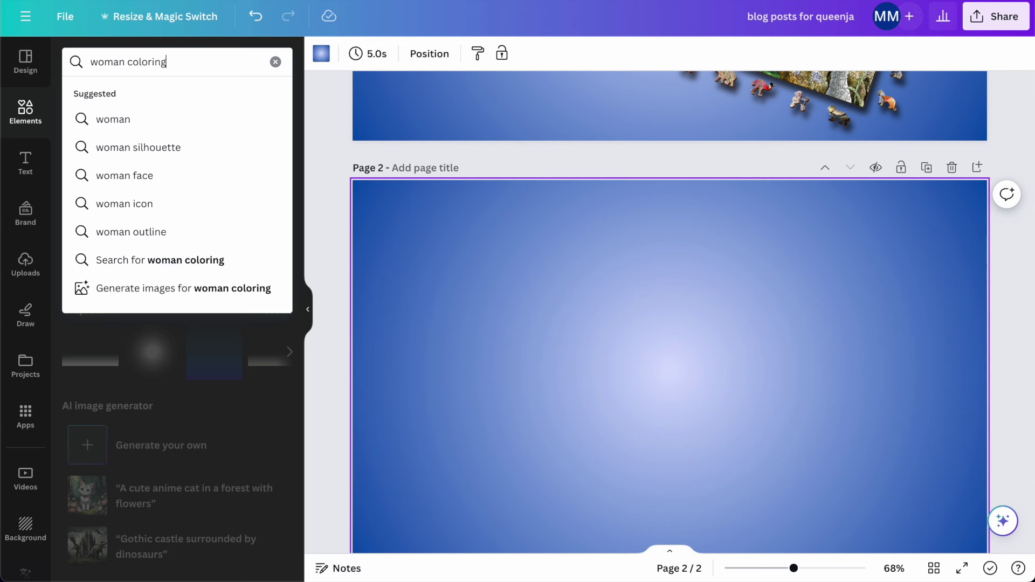
pyautogui.press('Return')
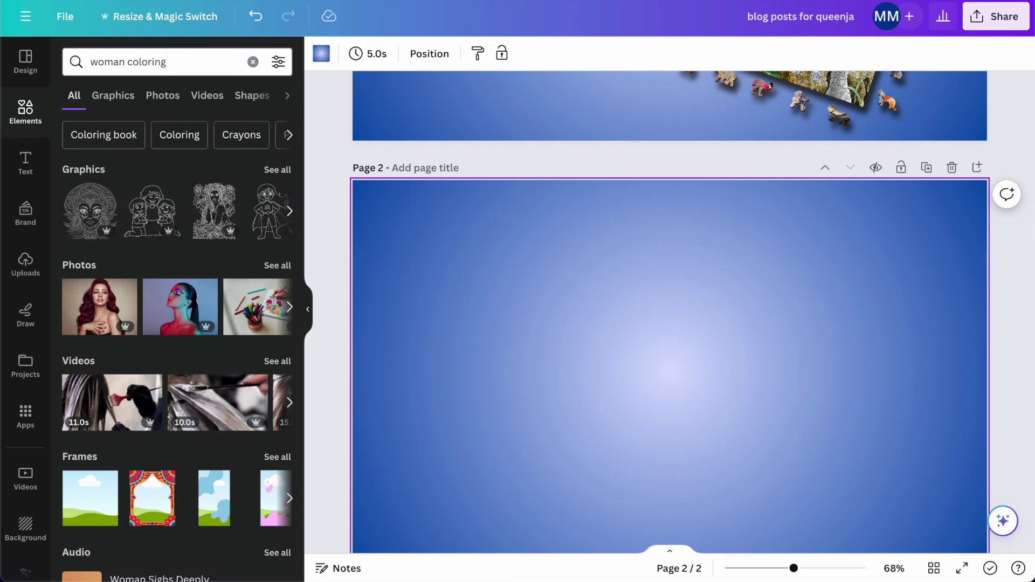
pyautogui.click(162, 96)
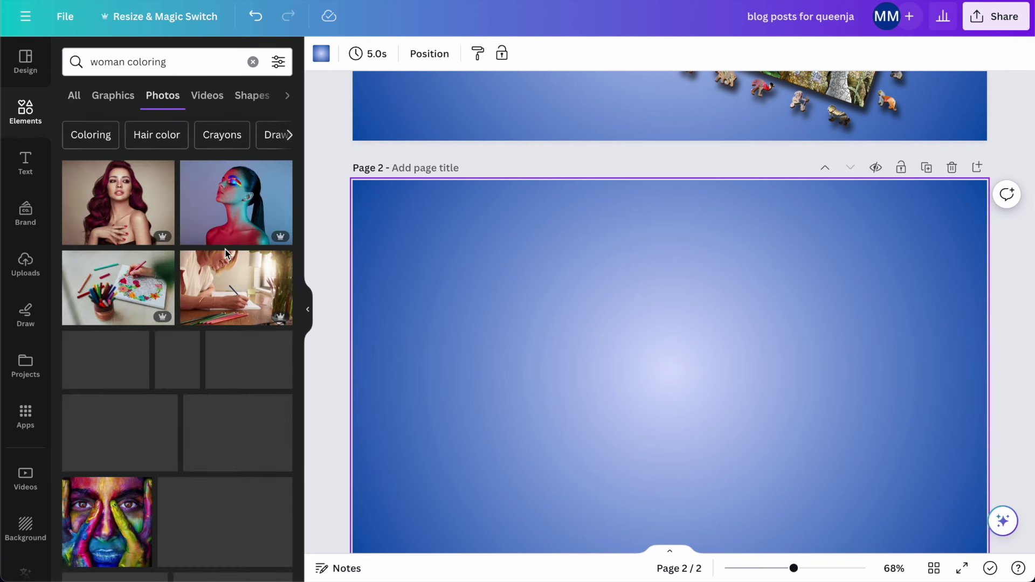
pyautogui.scroll(-4, 193, 266)
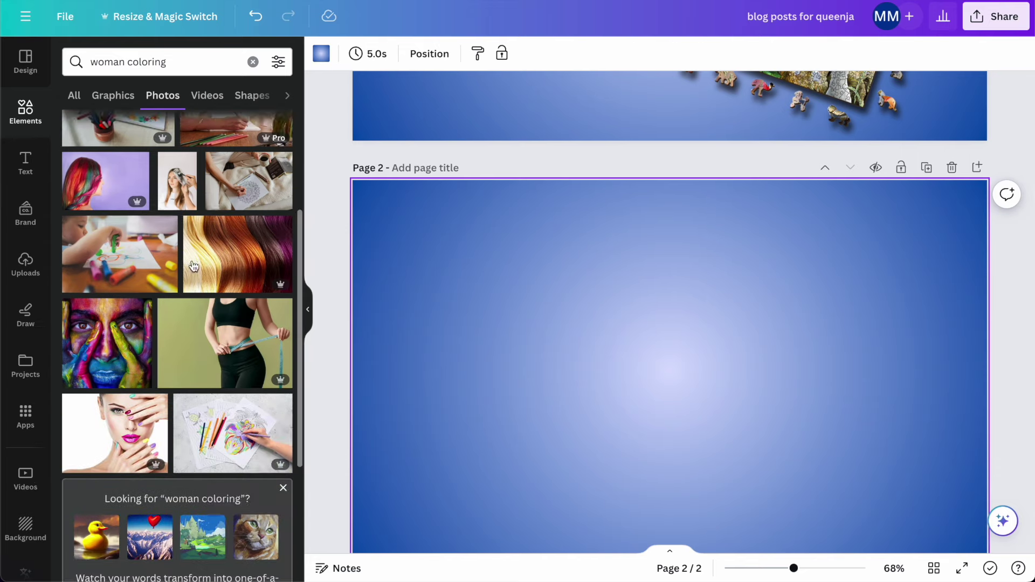
pyautogui.click(219, 424)
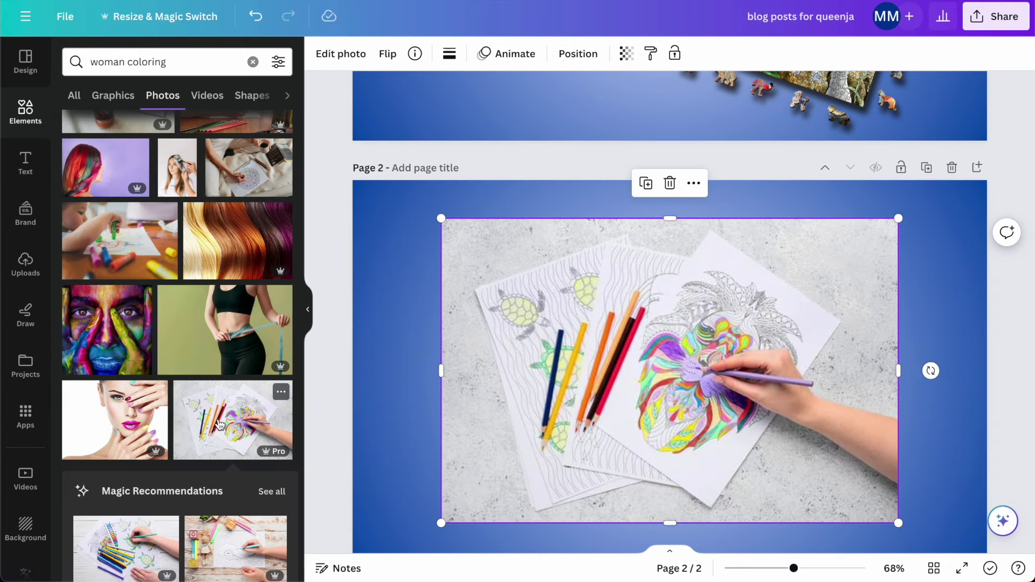
pyautogui.press('Delete')
pyautogui.scroll(-5, 124, 485)
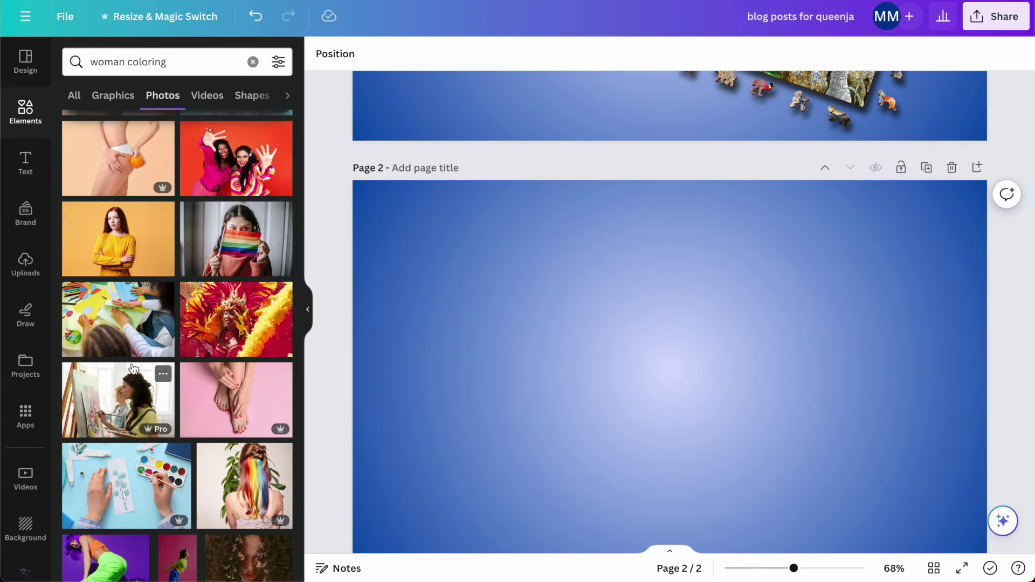
pyautogui.scroll(-5, 209, 340)
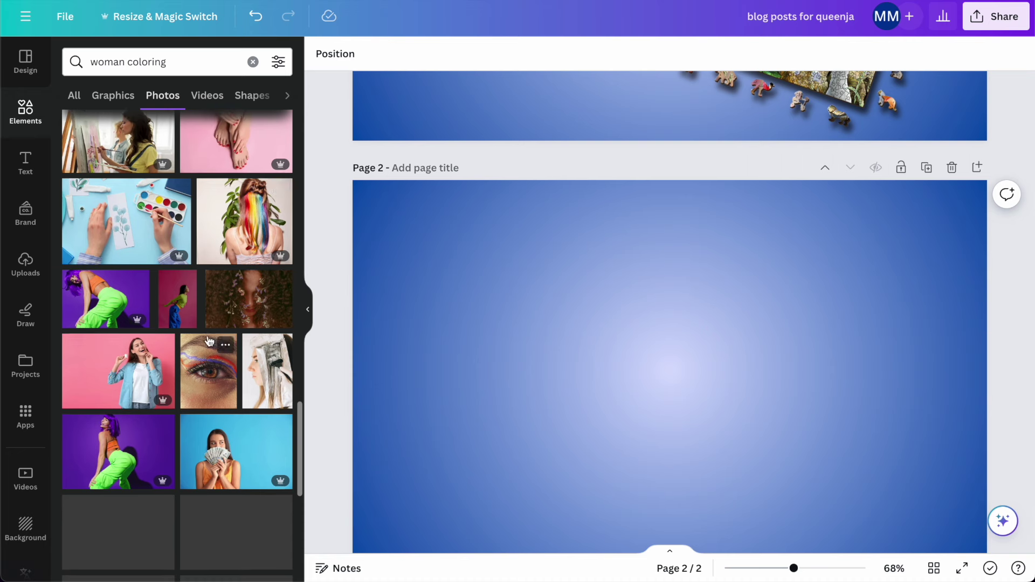
pyautogui.scroll(-3, 210, 341)
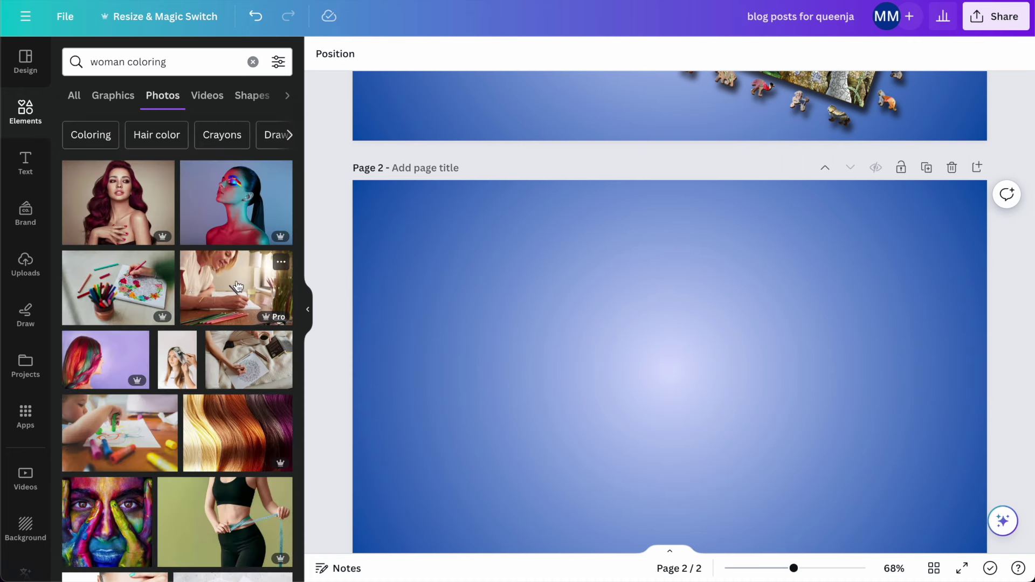
# Add the photo of a woman drawing with colored pencils to page 2 and make it the page background.
pyautogui.click(218, 287)
pyautogui.rightClick(717, 373)
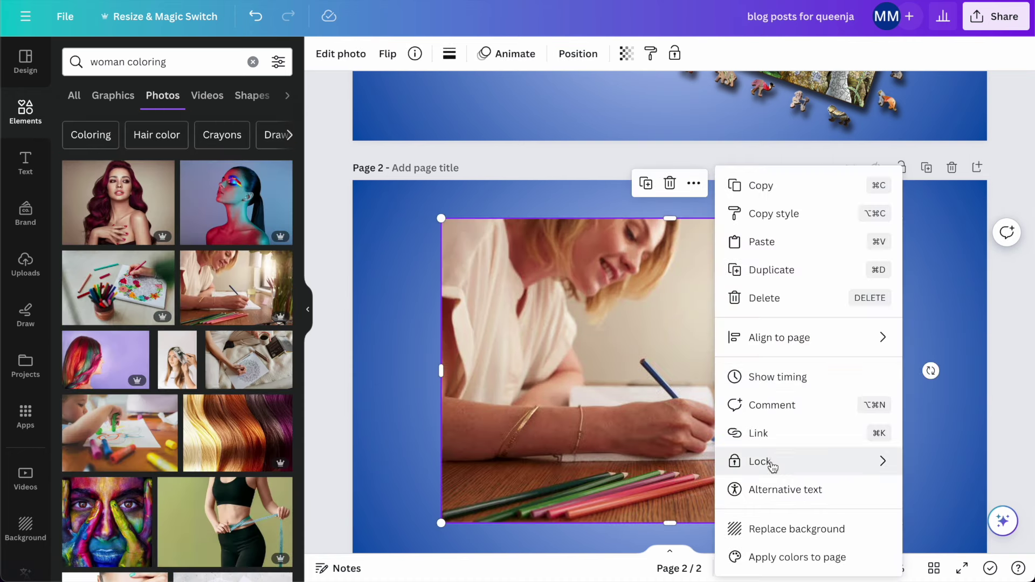
pyautogui.click(791, 531)
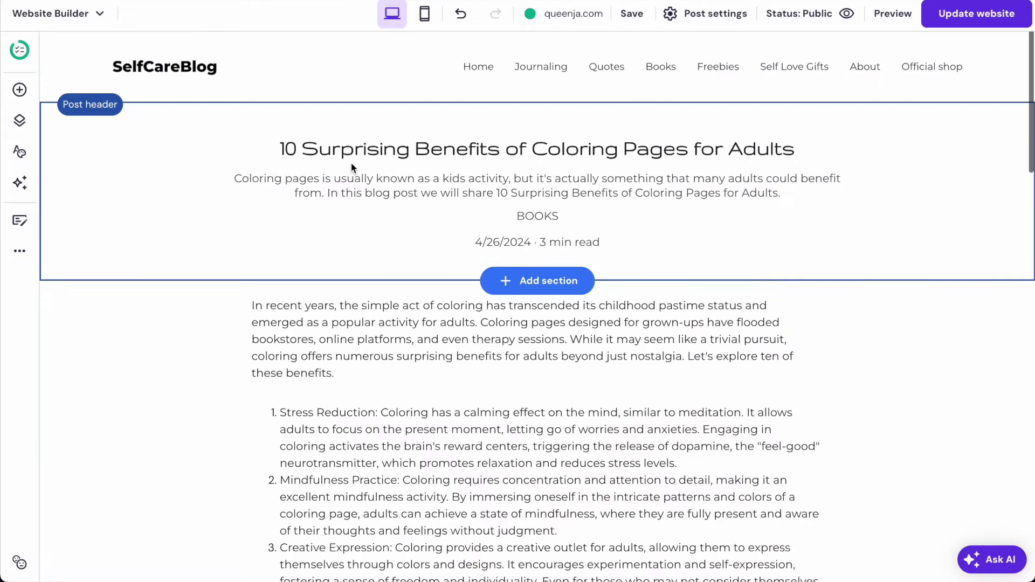
# Copy the blog post's title from its settings in Website Builder and use it as the title of page 2 in Canva.
pyautogui.click(354, 152)
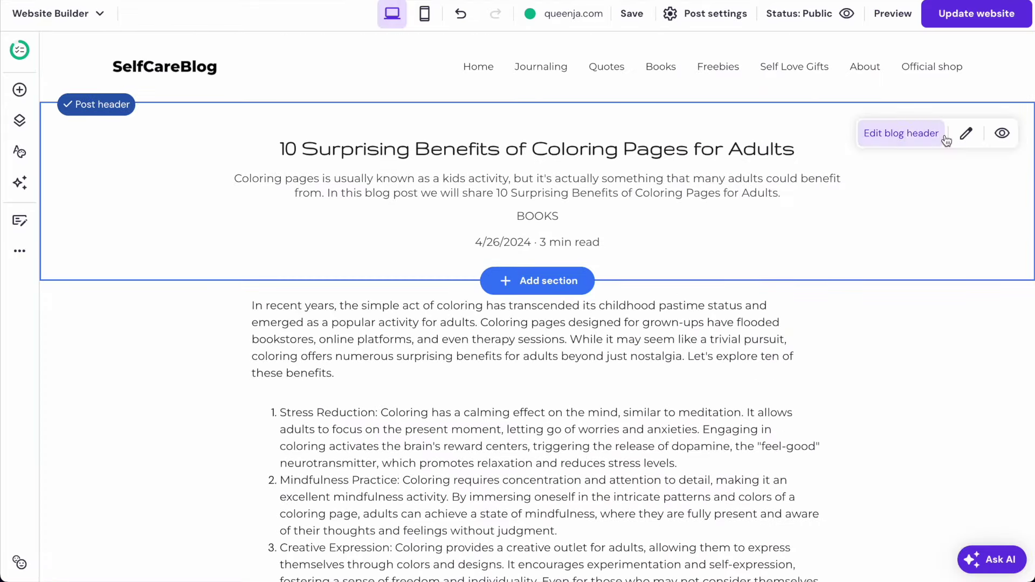
pyautogui.click(965, 138)
pyautogui.tripleClick(491, 120)
pyautogui.hotkey('ctrl', 'c')
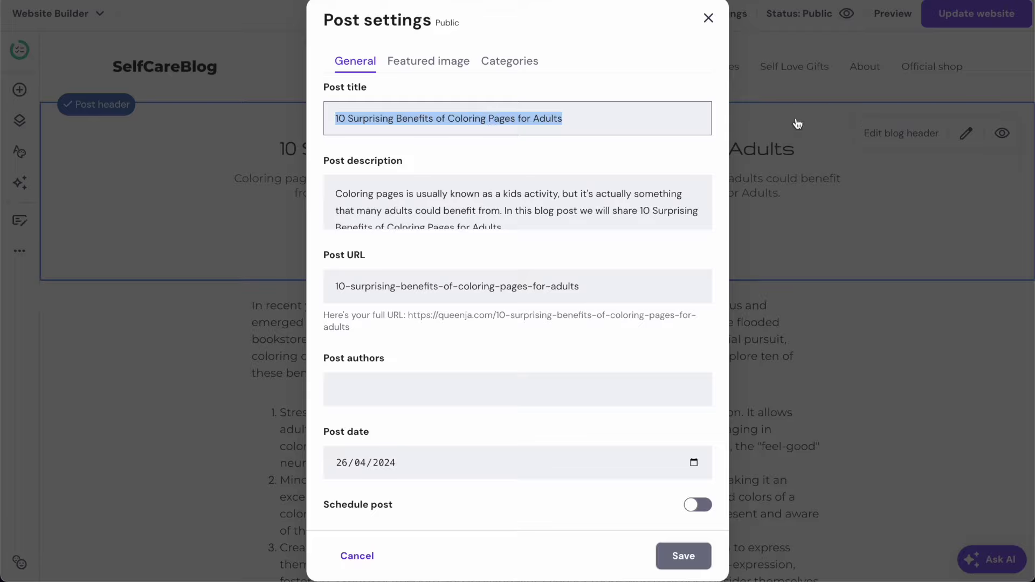
pyautogui.click(798, 124)
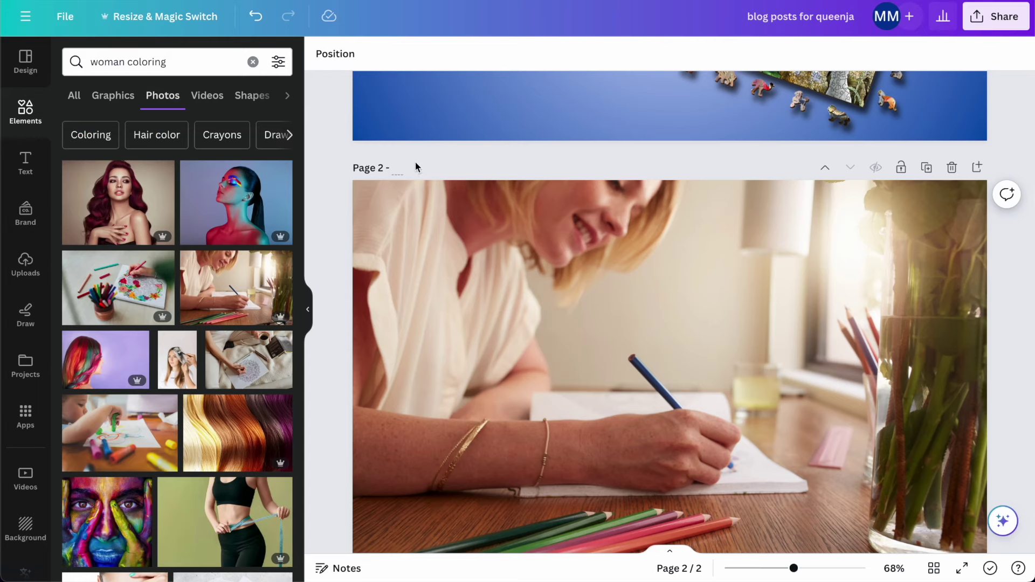
pyautogui.hotkey('ctrl', 'v')
# Download only page 2 of the design as a JPG.
pyautogui.click(996, 16)
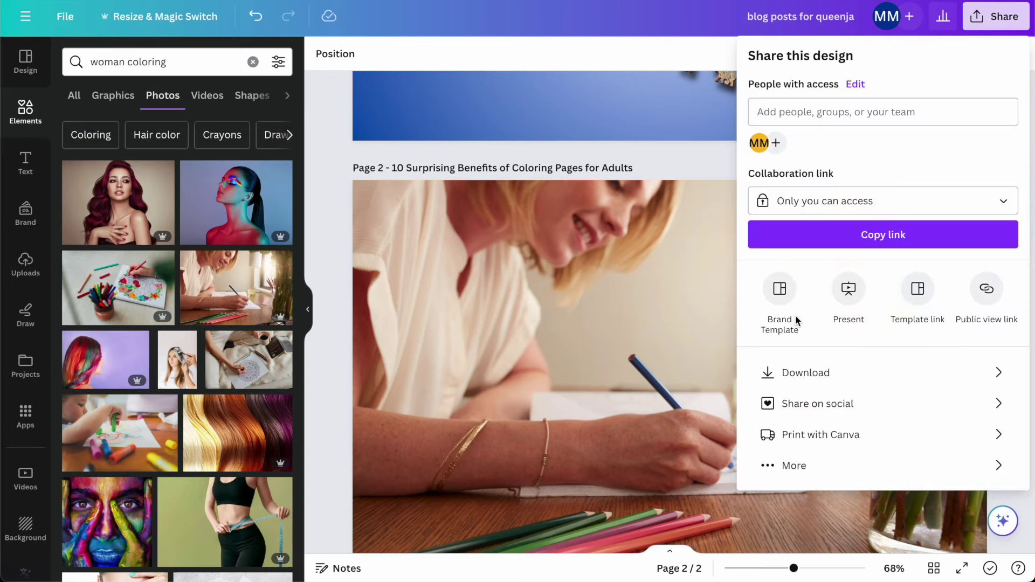
pyautogui.click(794, 370)
pyautogui.click(797, 115)
pyautogui.click(798, 157)
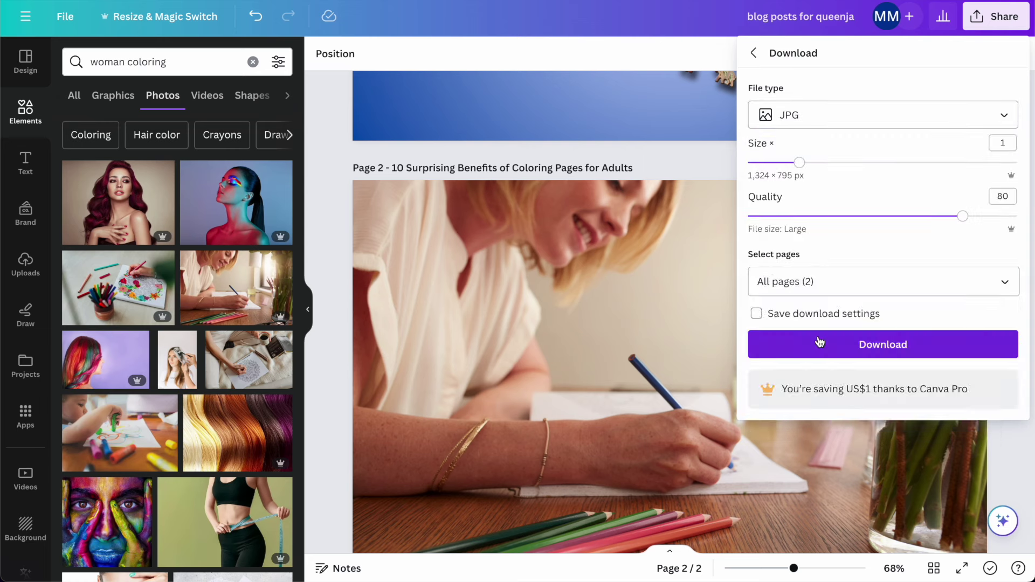
pyautogui.click(820, 283)
pyautogui.click(814, 326)
pyautogui.click(820, 409)
pyautogui.click(825, 450)
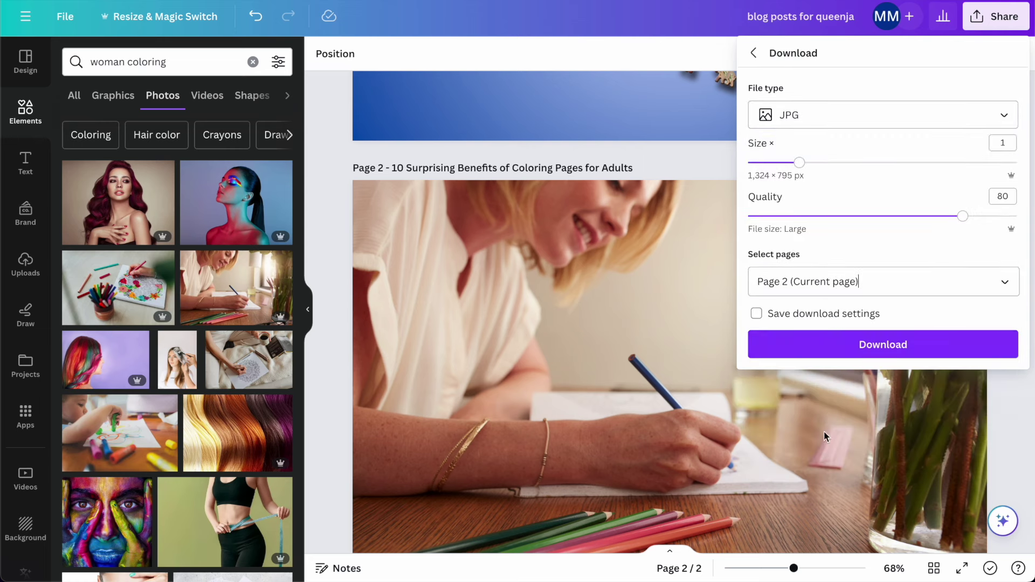
pyautogui.click(835, 344)
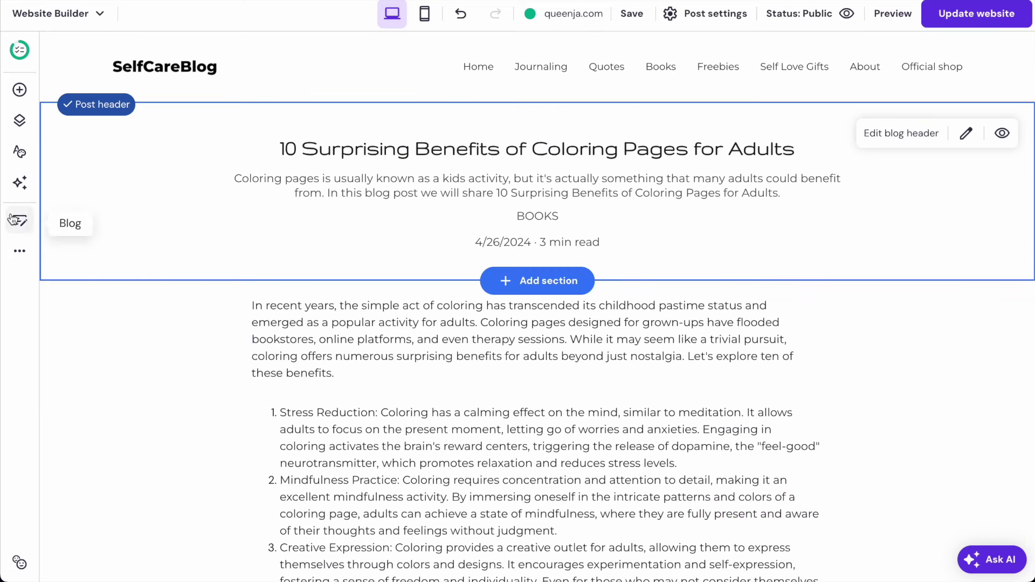
# In Website Builder, upload the downloaded "10 Surprising Benefits" JPG, set it as the coloring post's featured image and save the settings.
pyautogui.click(20, 222)
pyautogui.click(275, 205)
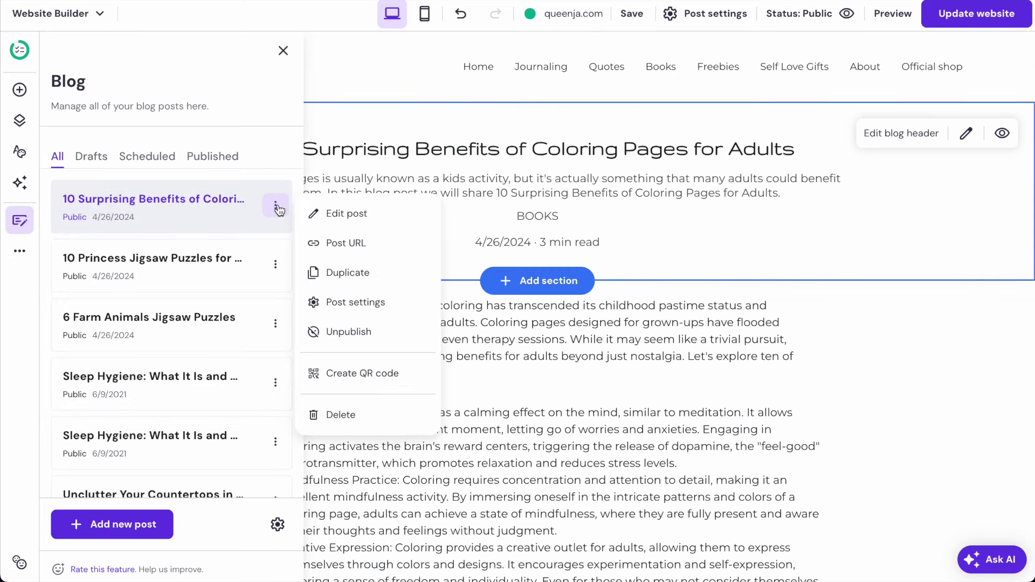
pyautogui.click(358, 304)
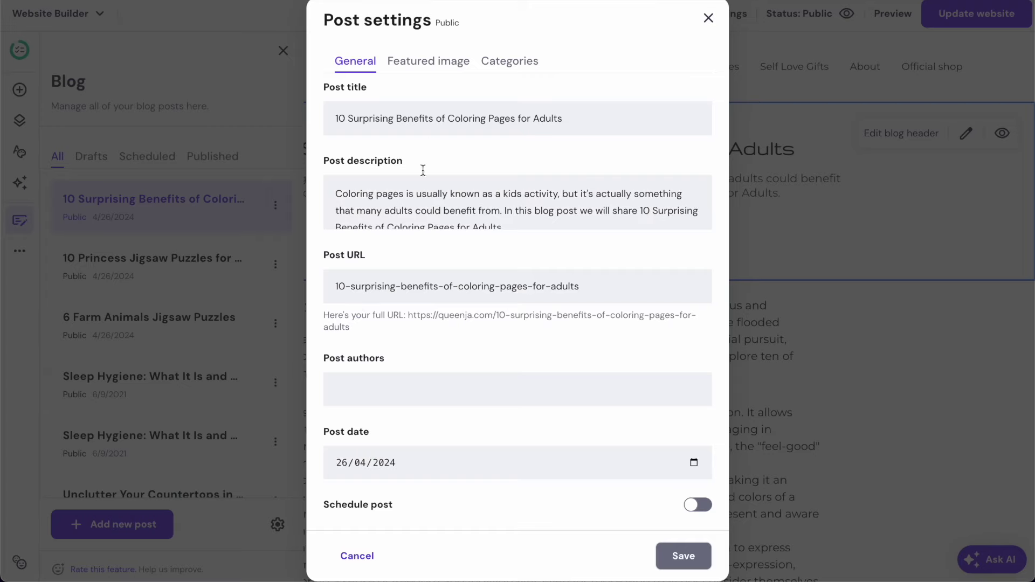
pyautogui.click(414, 59)
pyautogui.click(534, 320)
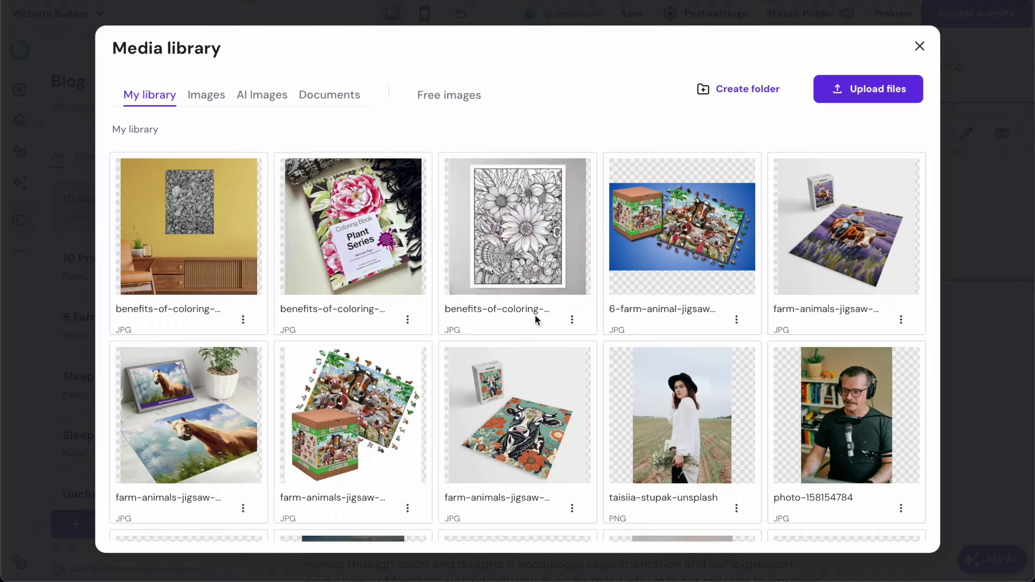
pyautogui.click(868, 93)
pyautogui.click(162, 65)
pyautogui.doubleClick(233, 103)
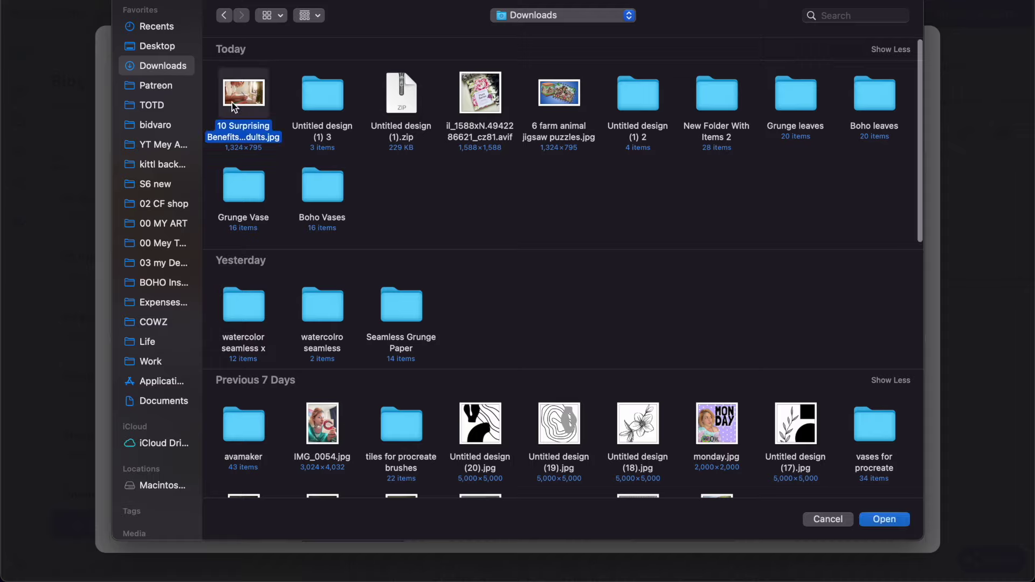
pyautogui.moveTo(682, 253)
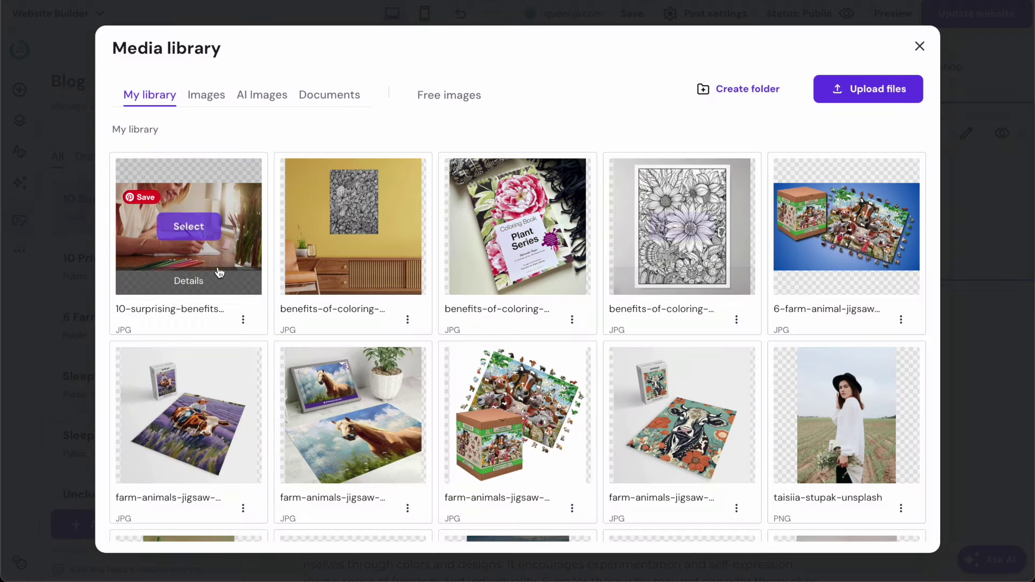
pyautogui.click(189, 226)
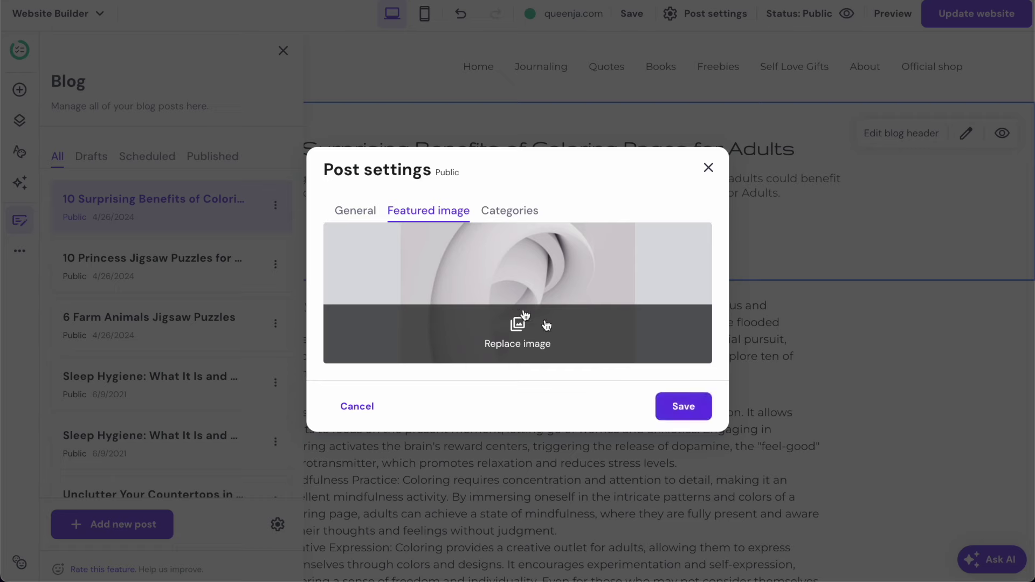
pyautogui.click(679, 410)
# Review the coloring blog post's layout from its header through the numbered benefits to the "Looking for something to color?" section.
pyautogui.click(659, 324)
pyautogui.scroll(-1, 659, 324)
pyautogui.scroll(1, 636, 315)
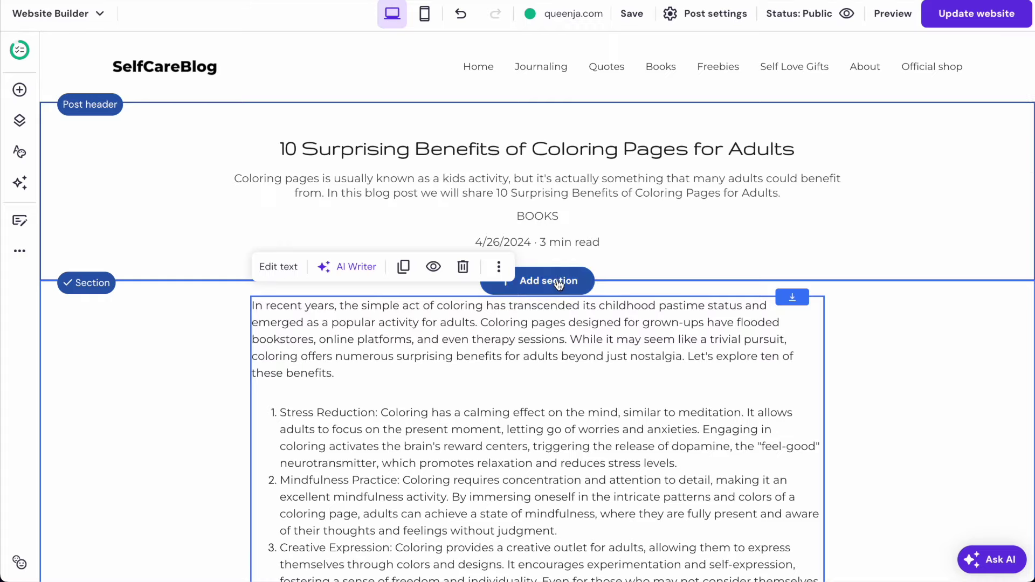
pyautogui.scroll(-10, 566, 302)
pyautogui.scroll(-2, 576, 345)
pyautogui.scroll(4, 577, 383)
pyautogui.scroll(-8, 577, 420)
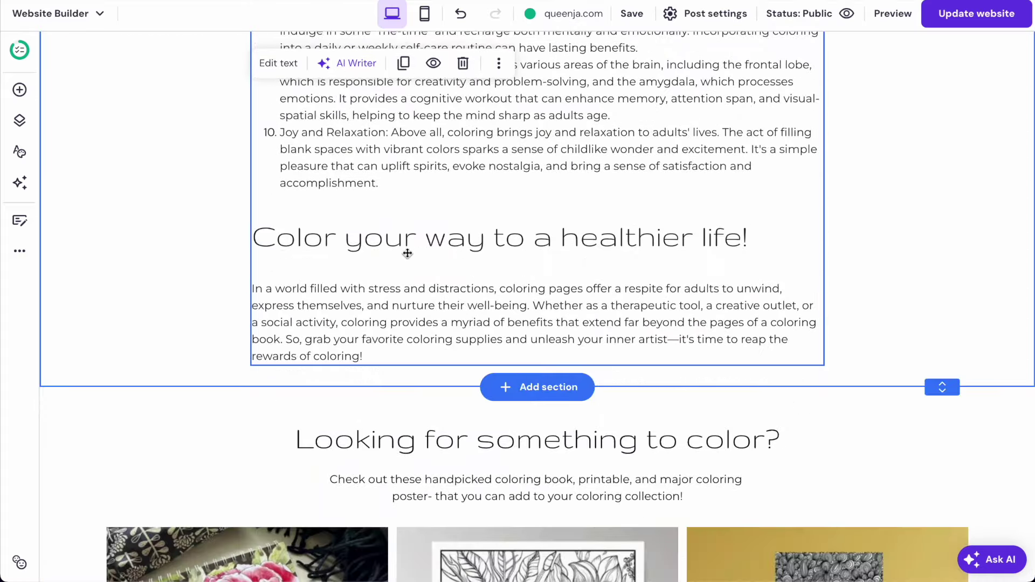
pyautogui.scroll(14, 429, 214)
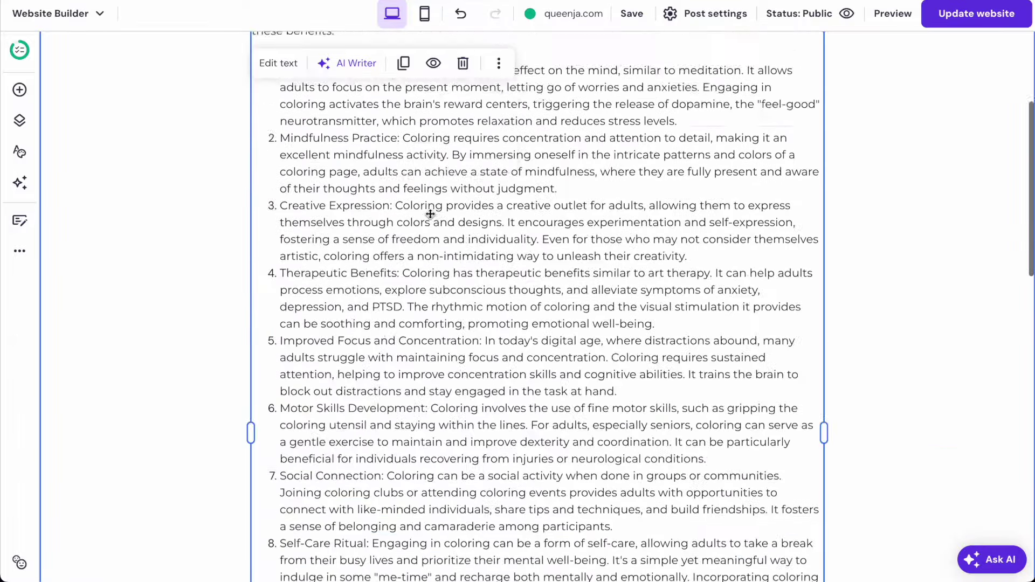
# Duplicate the coloring post's article text block and move the copy down and away from the original.
pyautogui.click(291, 265)
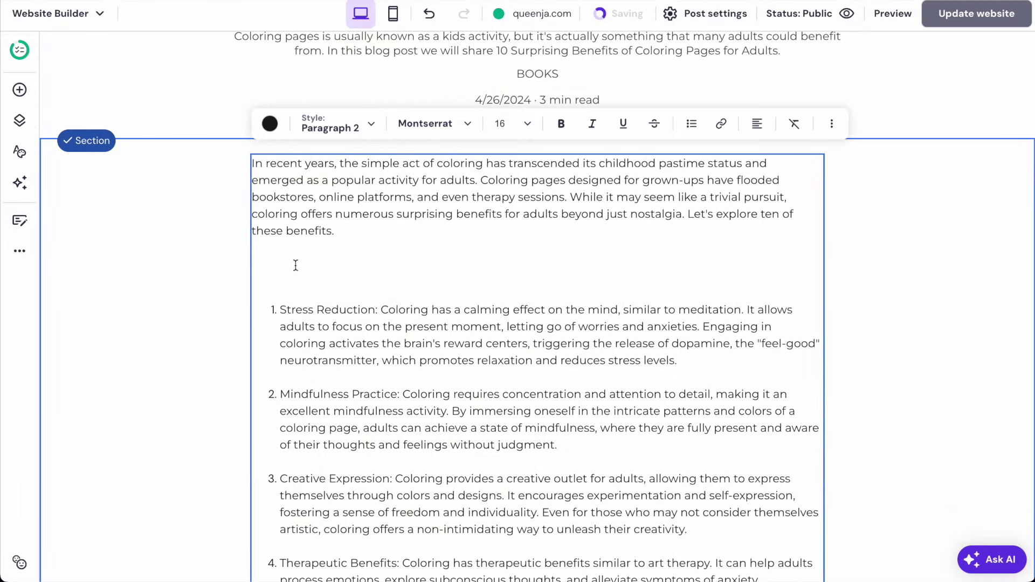
pyautogui.click(919, 239)
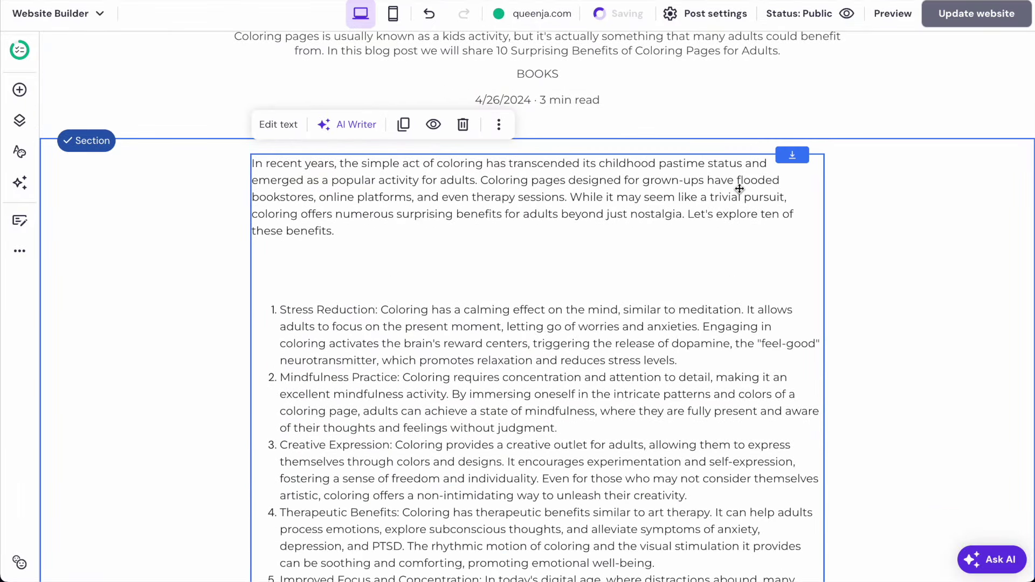
pyautogui.click(404, 124)
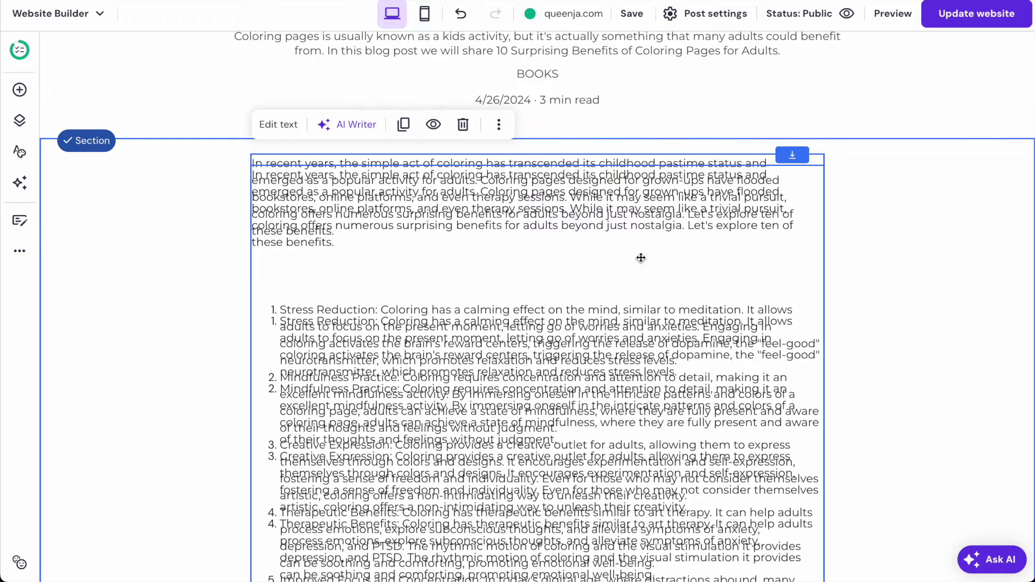
pyautogui.moveTo(450, 259); pyautogui.dragTo(479, 282)
pyautogui.moveTo(480, 283); pyautogui.dragTo(479, 283)
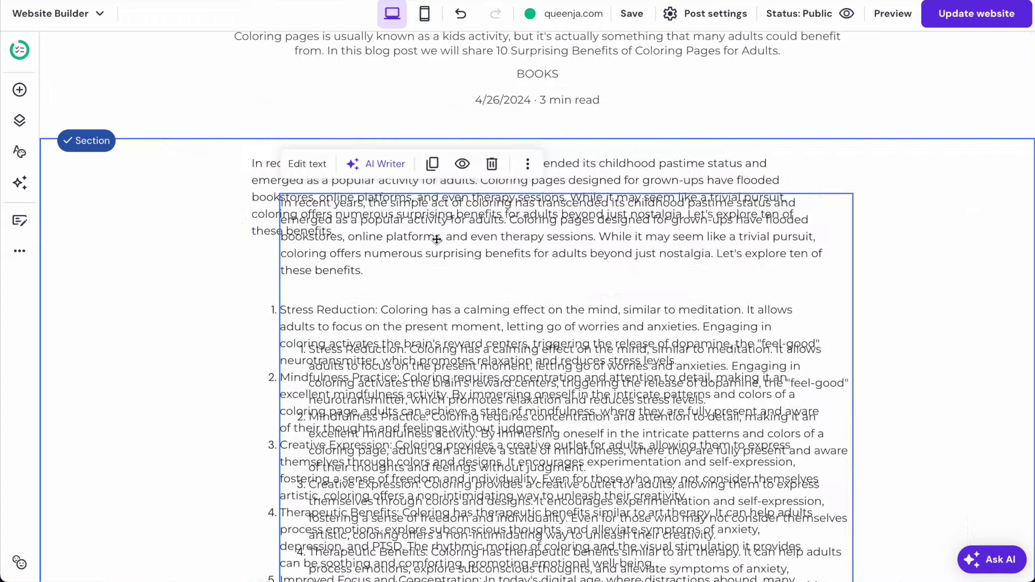
pyautogui.doubleClick(435, 241)
pyautogui.press('Escape')
pyautogui.moveTo(354, 265); pyautogui.dragTo(555, 404)
pyautogui.scroll(5, 313, 300)
pyautogui.scroll(3, 313, 300)
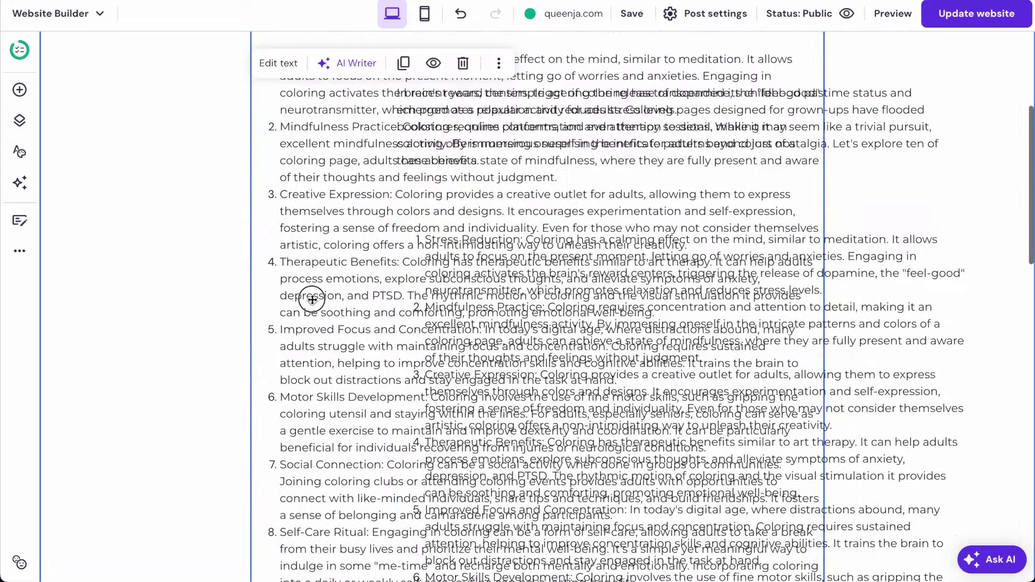
# Delete everything after the introductory paragraph in the original text block, starting with the numbered list.
pyautogui.doubleClick(311, 298)
pyautogui.scroll(-3, 326, 358)
pyautogui.moveTo(366, 402); pyautogui.dragTo(232, 248)
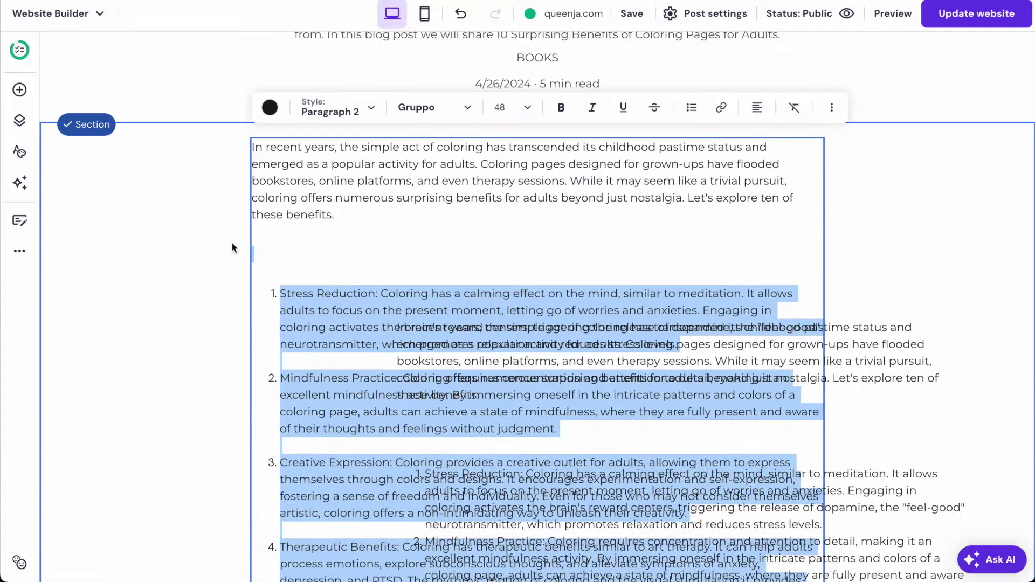
pyautogui.press('BackSpace')
pyautogui.press('BackSpace')
# Align the copied text block below the introduction and delete the repeated introductory paragraph from it.
pyautogui.click(580, 306)
pyautogui.moveTo(627, 327); pyautogui.dragTo(463, 294)
pyautogui.doubleClick(421, 280)
pyautogui.scroll(15, 362, 270)
pyautogui.moveTo(261, 349); pyautogui.dragTo(259, 283)
pyautogui.moveTo(355, 303); pyautogui.dragTo(222, 229)
pyautogui.press('BackSpace')
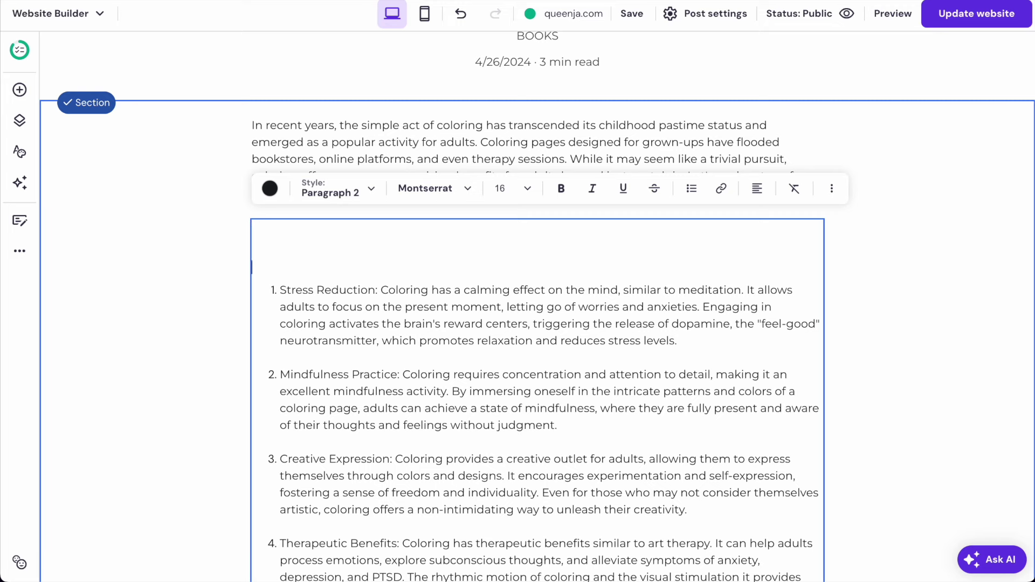
# Trim the extra empty lines above the Stress Reduction item while keeping it as number 1 of the list.
pyautogui.press('BackSpace')
pyautogui.press('BackSpace')
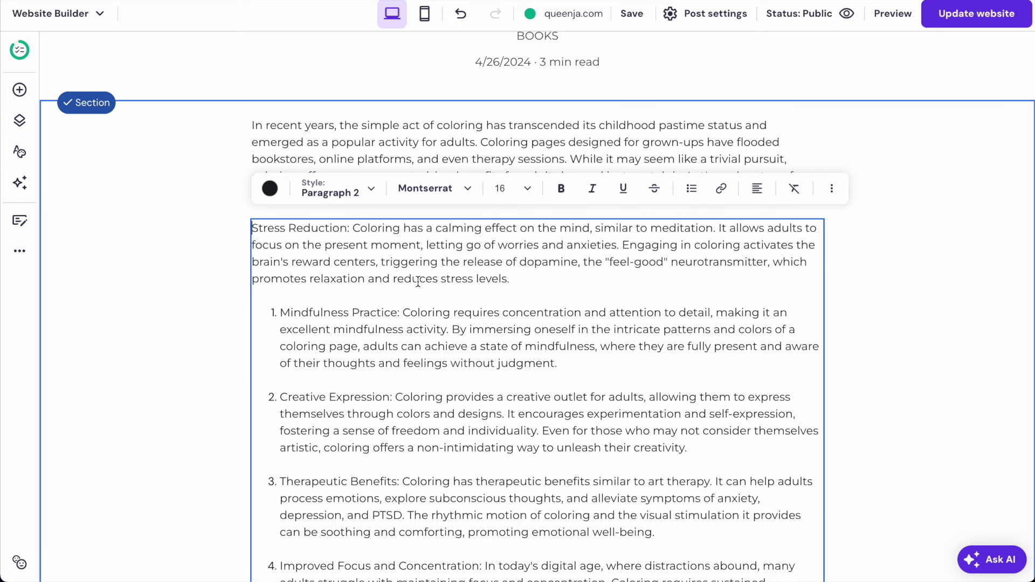
pyautogui.hotkey('ctrl', 'z')
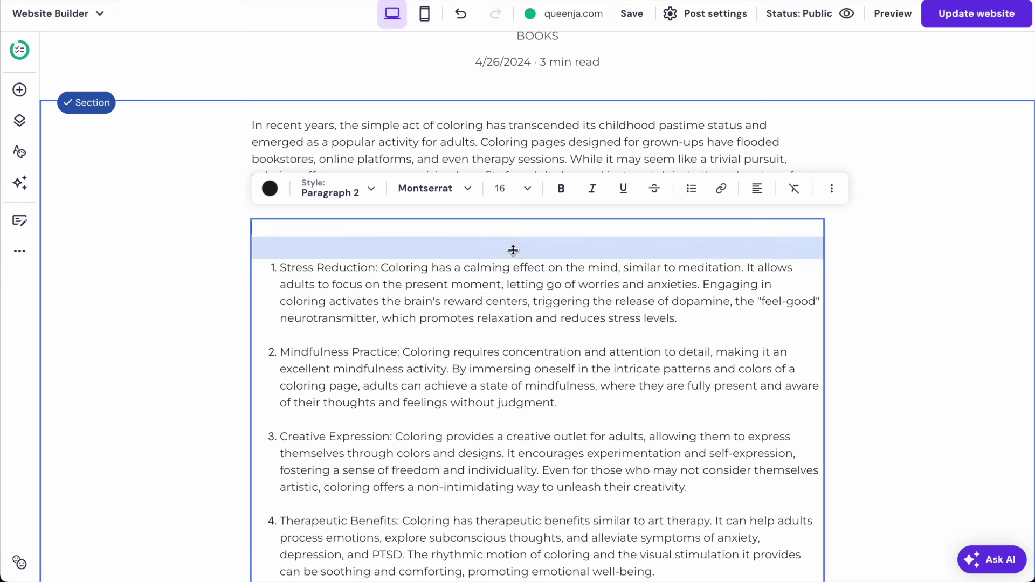
pyautogui.moveTo(513, 248); pyautogui.dragTo(513, 229)
pyautogui.click(906, 257)
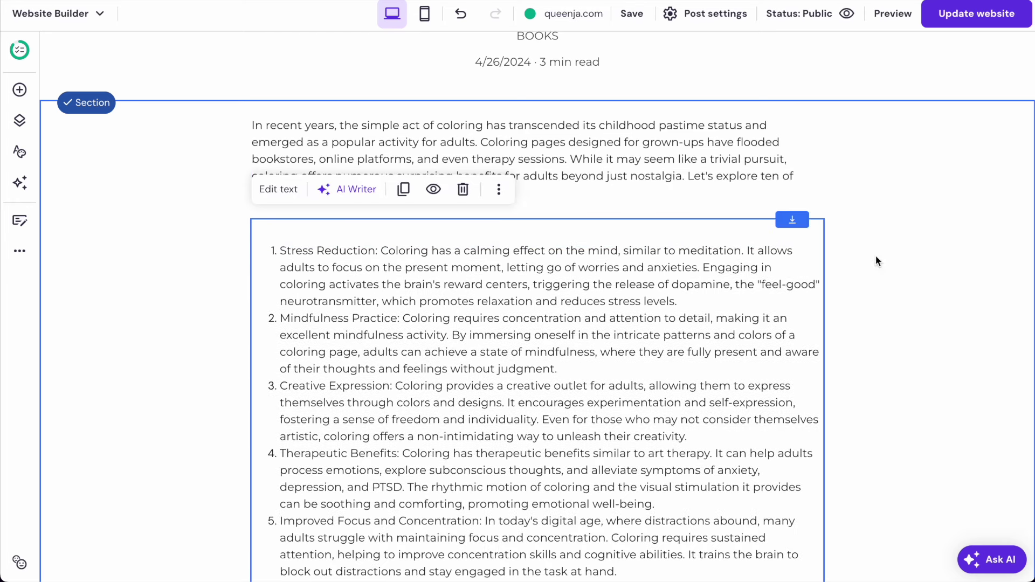
# Add an image element to the article section and start moving it up toward the introduction.
pyautogui.click(548, 216)
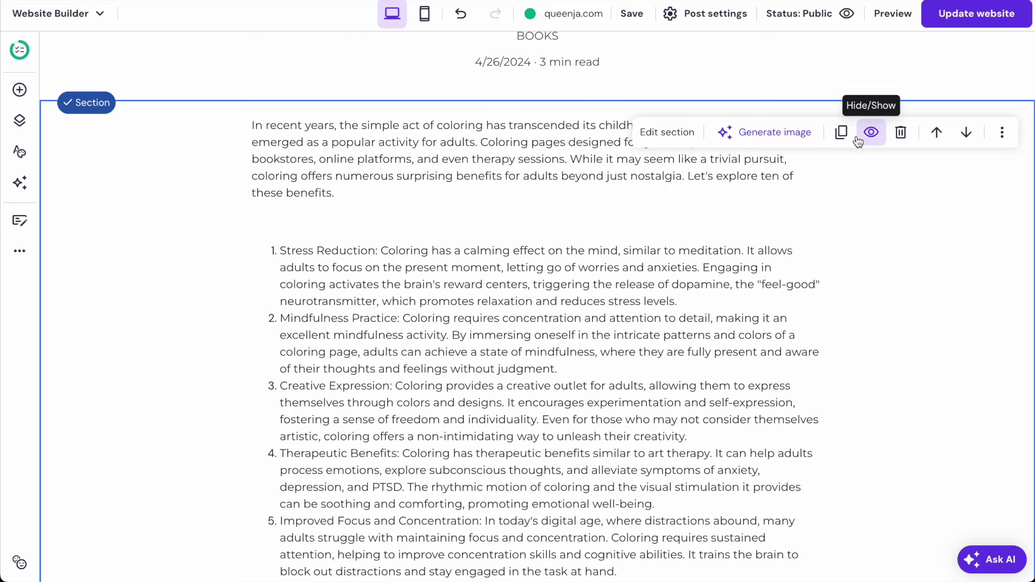
pyautogui.click(19, 89)
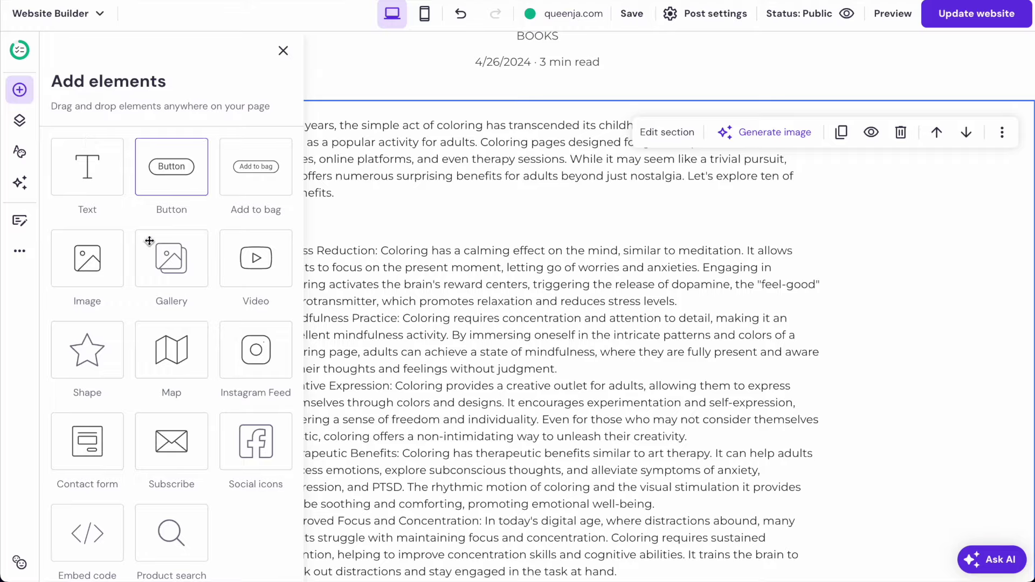
pyautogui.click(86, 253)
pyautogui.moveTo(547, 474); pyautogui.dragTo(555, 130)
pyautogui.scroll(7, 555, 130)
pyautogui.scroll(-2, 564, 461)
pyautogui.scroll(3, 563, 461)
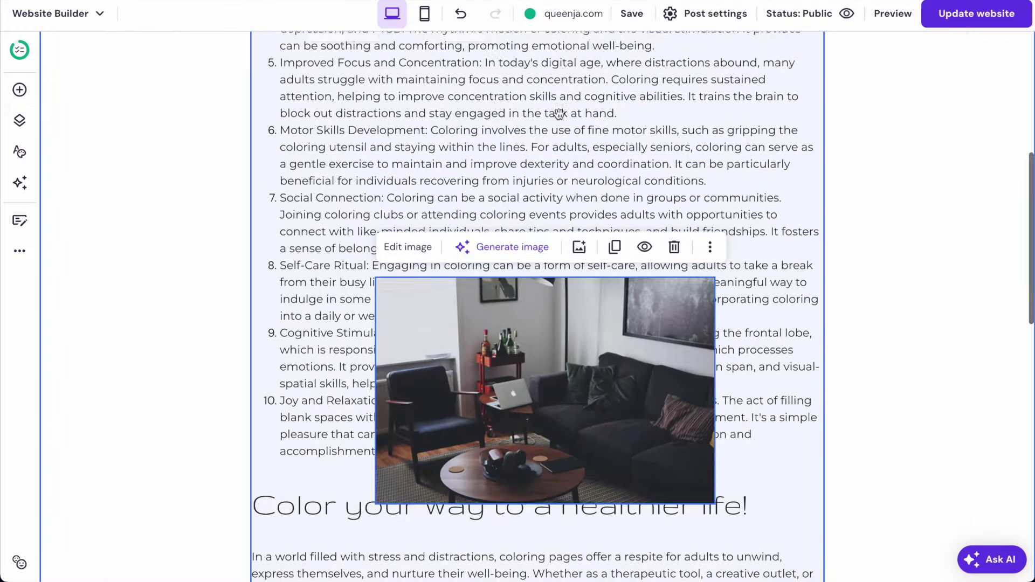
# Move the image up to the introduction and shift the numbered list block down to make room for it.
pyautogui.click(859, 275)
pyautogui.moveTo(616, 461); pyautogui.dragTo(623, 93)
pyautogui.scroll(7, 624, 95)
pyautogui.moveTo(598, 492); pyautogui.dragTo(599, 376)
pyautogui.moveTo(305, 419); pyautogui.dragTo(310, 575)
pyautogui.scroll(-7, 322, 300)
pyautogui.moveTo(331, 243); pyautogui.dragTo(330, 341)
pyautogui.scroll(5, 330, 342)
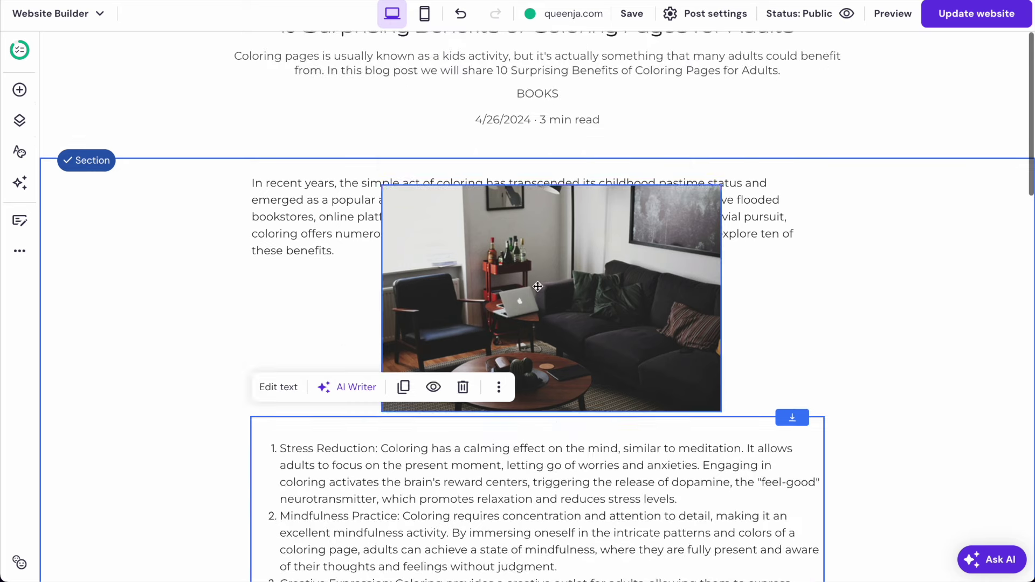
# Replace the placeholder living-room image with the photo of the woman drawing and reset the image proportions.
pyautogui.click(534, 282)
pyautogui.click(422, 156)
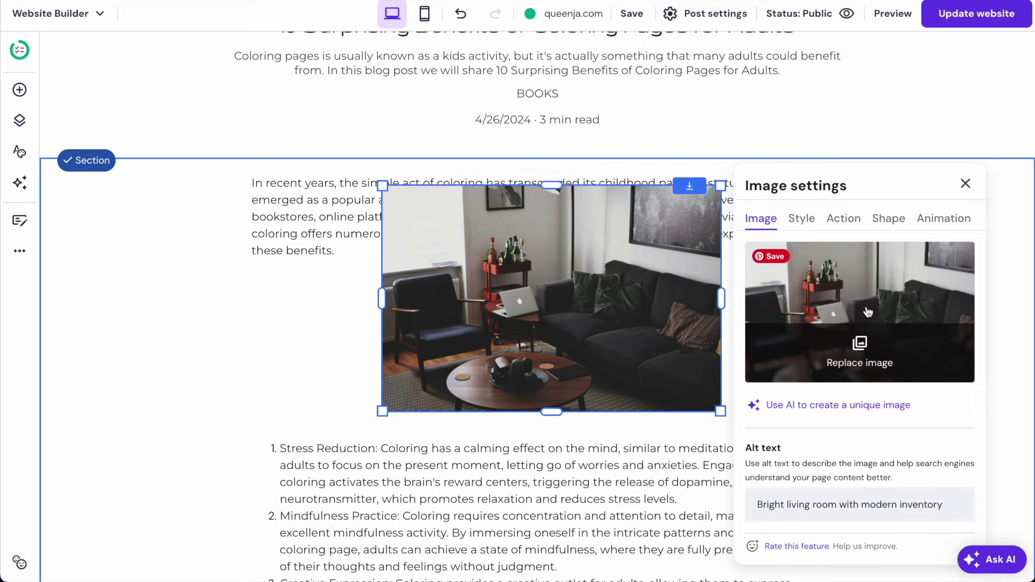
pyautogui.click(862, 356)
pyautogui.click(190, 229)
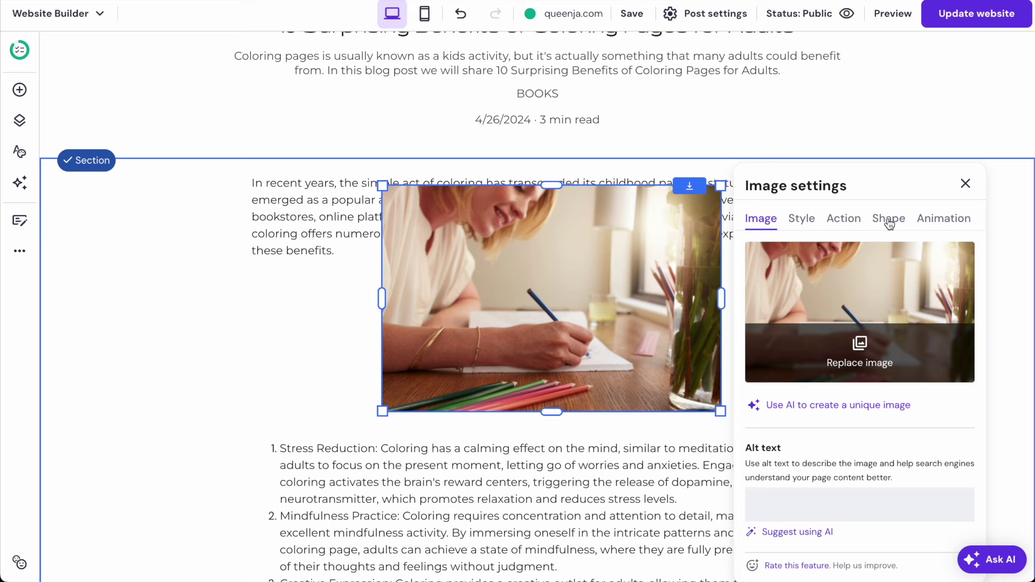
pyautogui.click(803, 226)
pyautogui.click(819, 257)
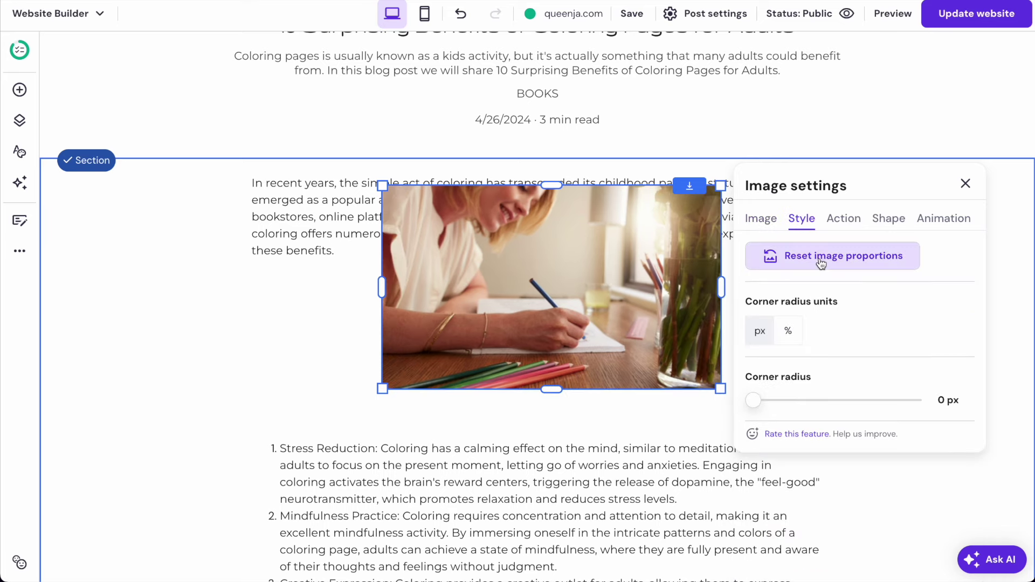
# Place the photo just below the introduction and enlarge it to the full width of the text column.
pyautogui.scroll(-4, 647, 324)
pyautogui.click(594, 365)
pyautogui.moveTo(592, 365); pyautogui.dragTo(590, 436)
pyautogui.scroll(2, 596, 303)
pyautogui.moveTo(574, 219); pyautogui.dragTo(439, 292)
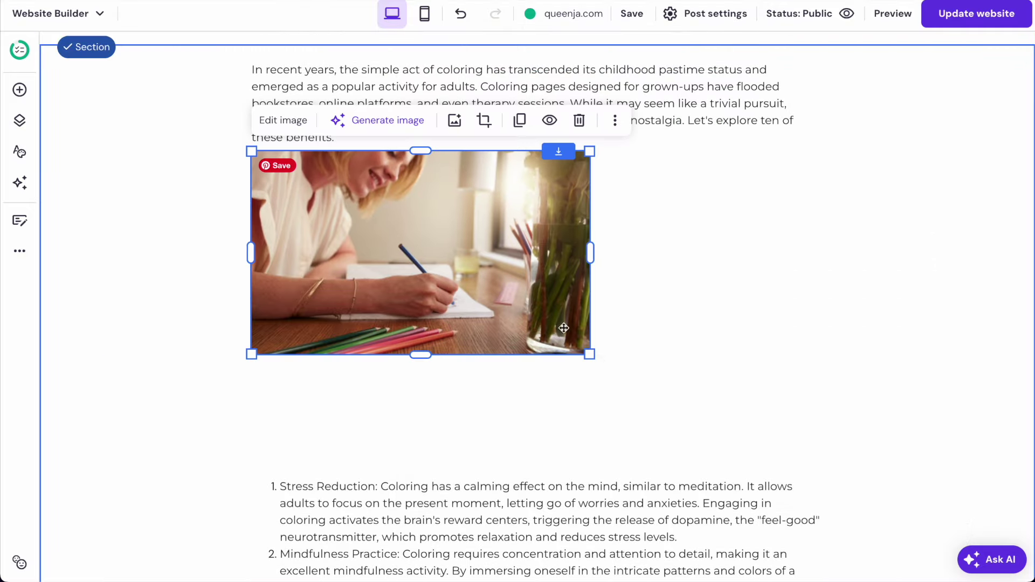
pyautogui.moveTo(589, 354); pyautogui.dragTo(824, 438)
# Position the numbered list block directly below the enlarged photo so that they no longer overlap.
pyautogui.scroll(-6, 694, 291)
pyautogui.click(656, 312)
pyautogui.scroll(-3, 656, 310)
pyautogui.scroll(5, 647, 280)
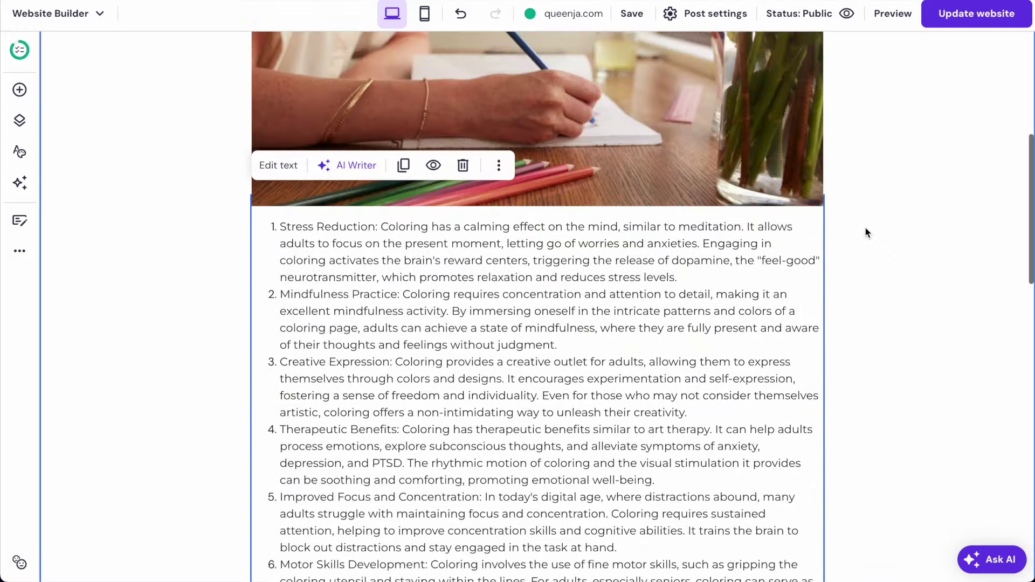
pyautogui.click(897, 246)
# Check the coloring post down to its product images, then publish the website changes and dismiss the publishing dialog.
pyautogui.scroll(-15, 895, 240)
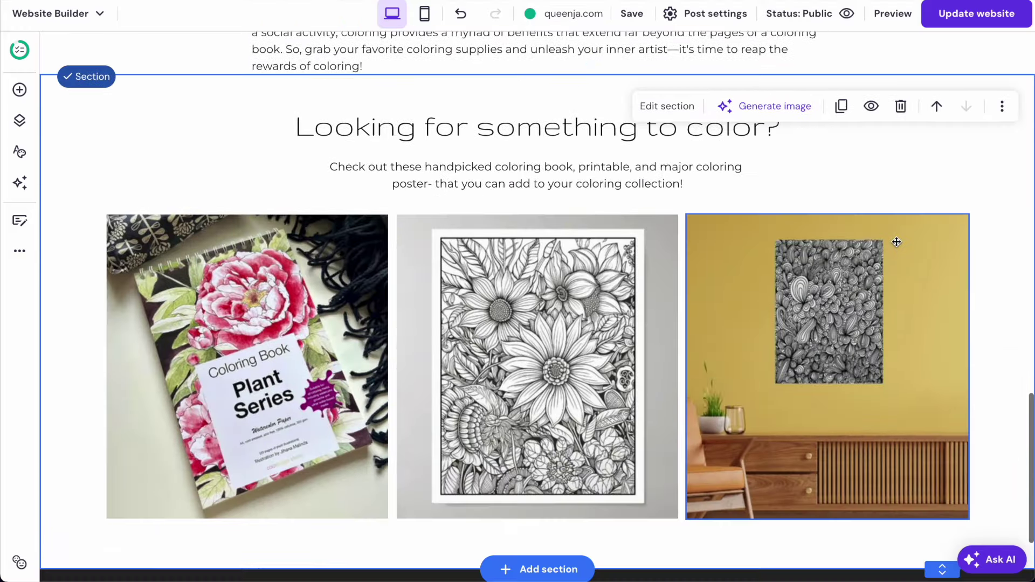
pyautogui.scroll(-5, 678, 189)
pyautogui.scroll(20, 525, 176)
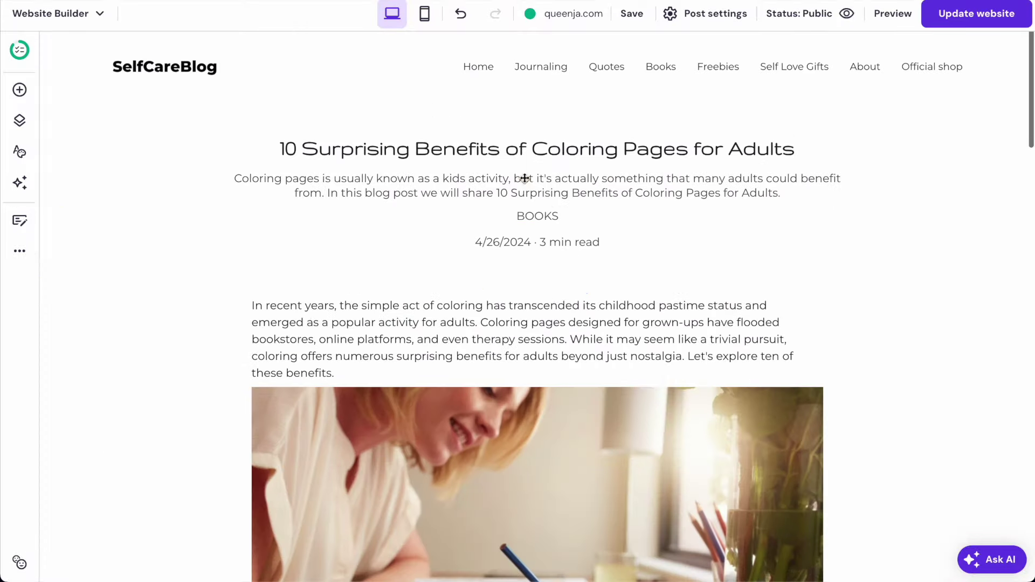
pyautogui.click(965, 15)
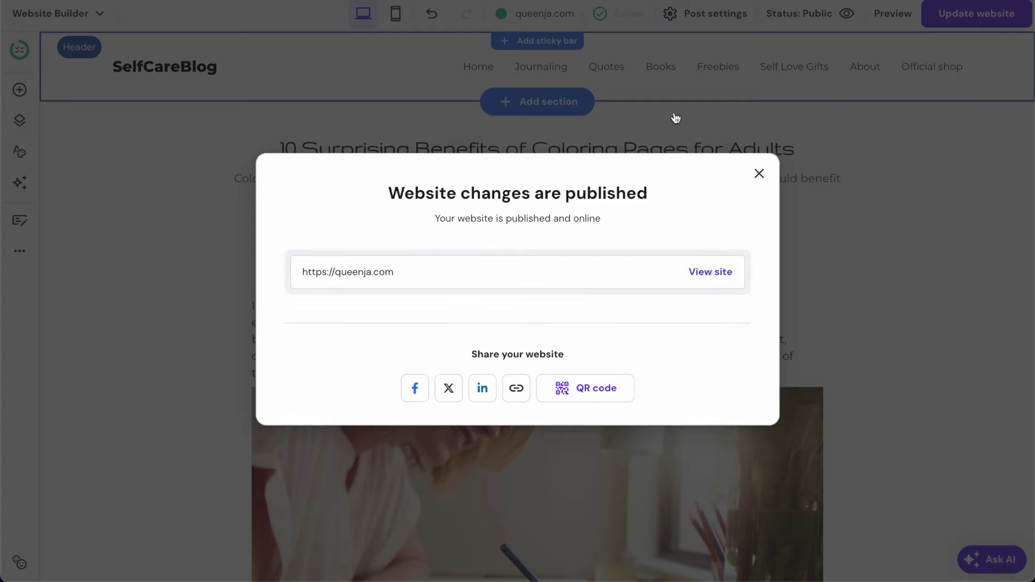
pyautogui.click(760, 172)
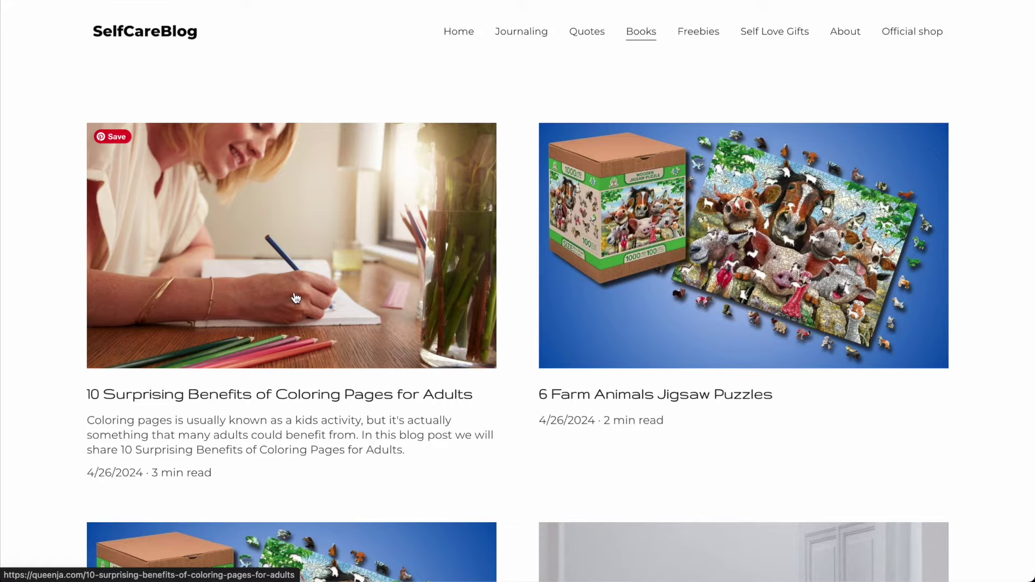
# Open the published coloring post from the Books page and examine it from its header to the footer.
pyautogui.click(294, 292)
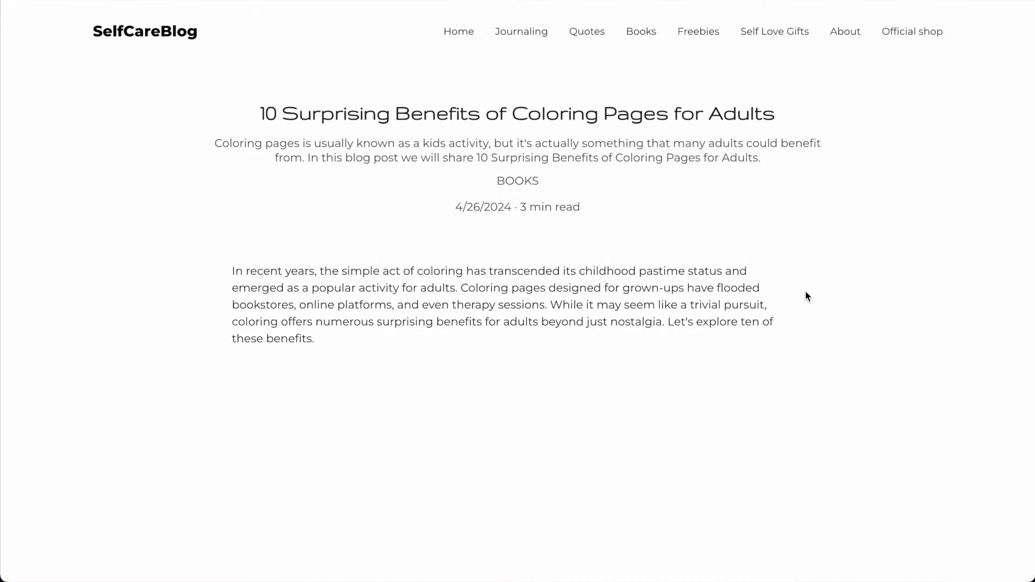
pyautogui.scroll(-20, 807, 296)
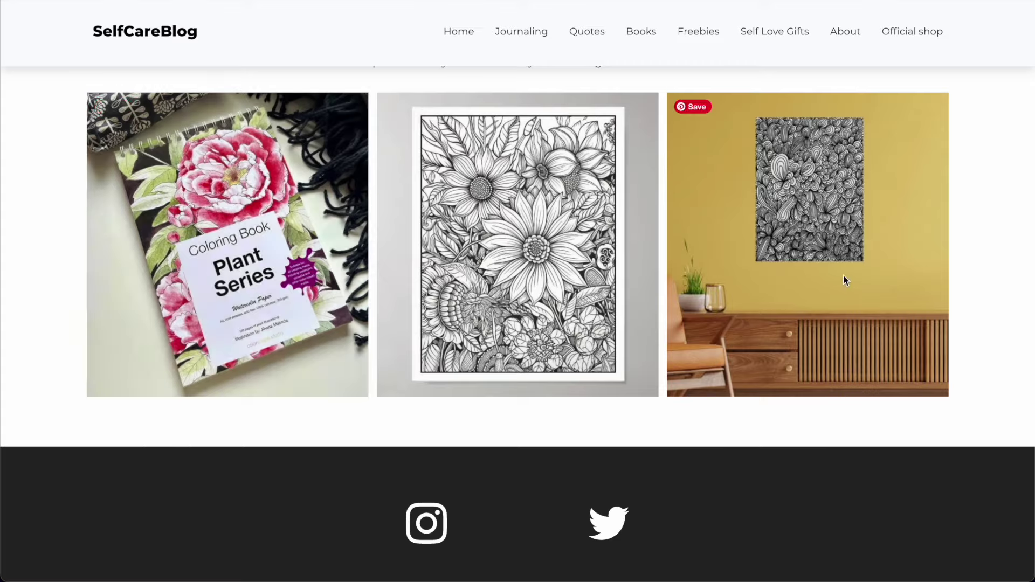
pyautogui.scroll(20, 609, 306)
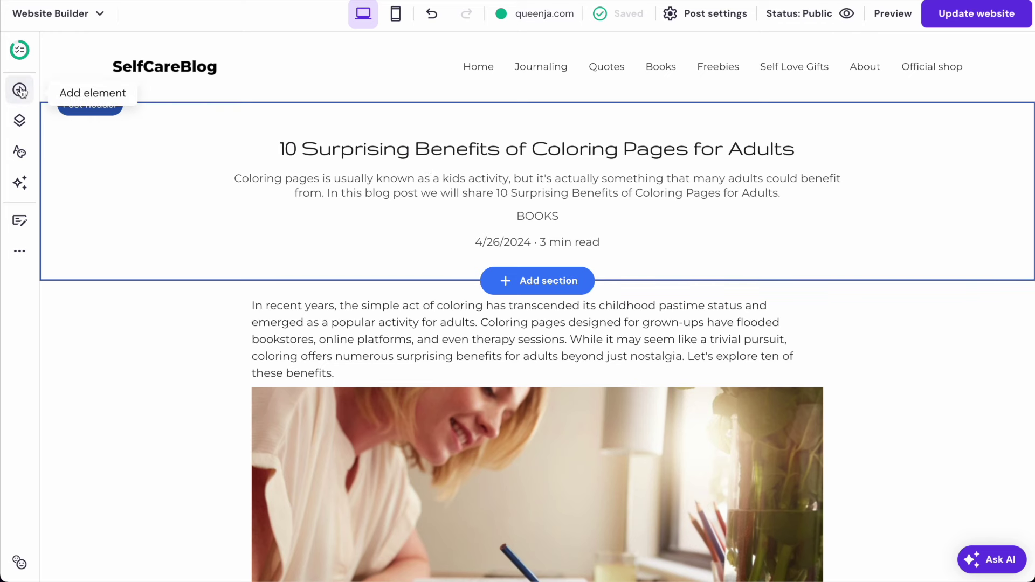
# Add a new blog post in Website Builder, skipping the AI content generator to write it manually.
pyautogui.click(20, 221)
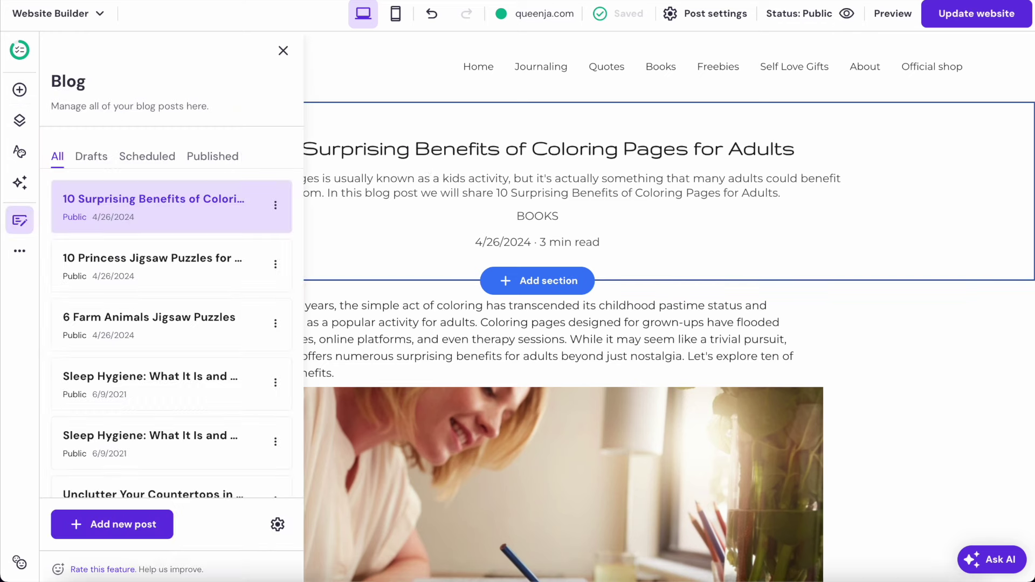
pyautogui.click(114, 525)
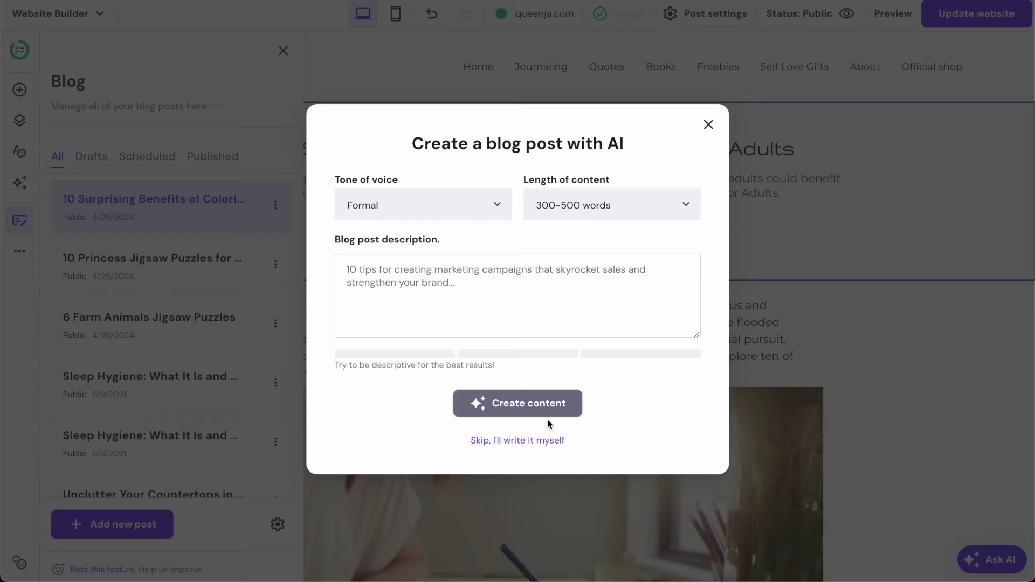
pyautogui.click(533, 441)
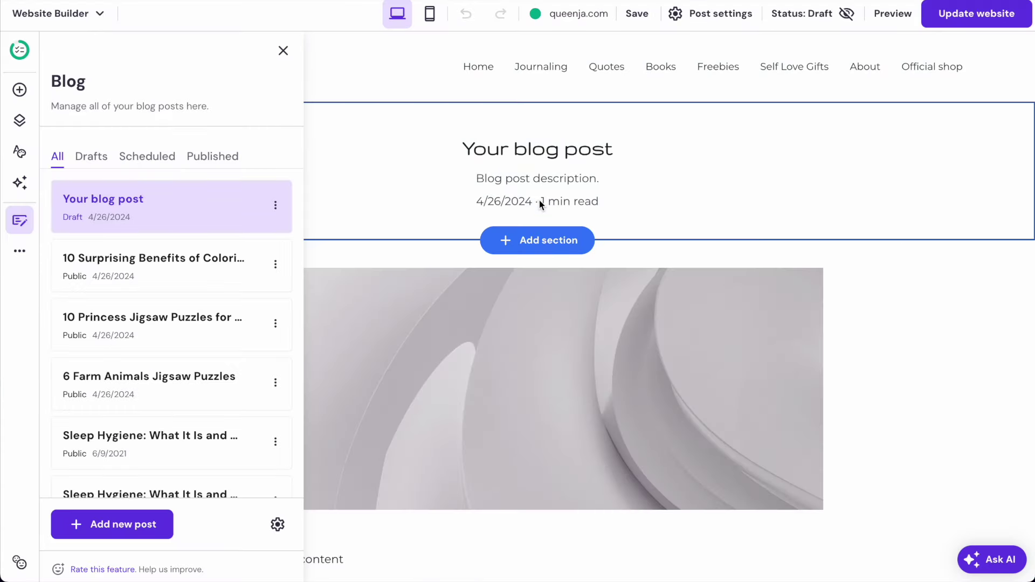
# Title the post "Funny Birthday Greetings for Turning 50", describe it as offering cool and funky birthday card ideas, and save the settings.
pyautogui.click(540, 162)
pyautogui.click(967, 141)
pyautogui.moveTo(335, 125); pyautogui.dragTo(406, 118)
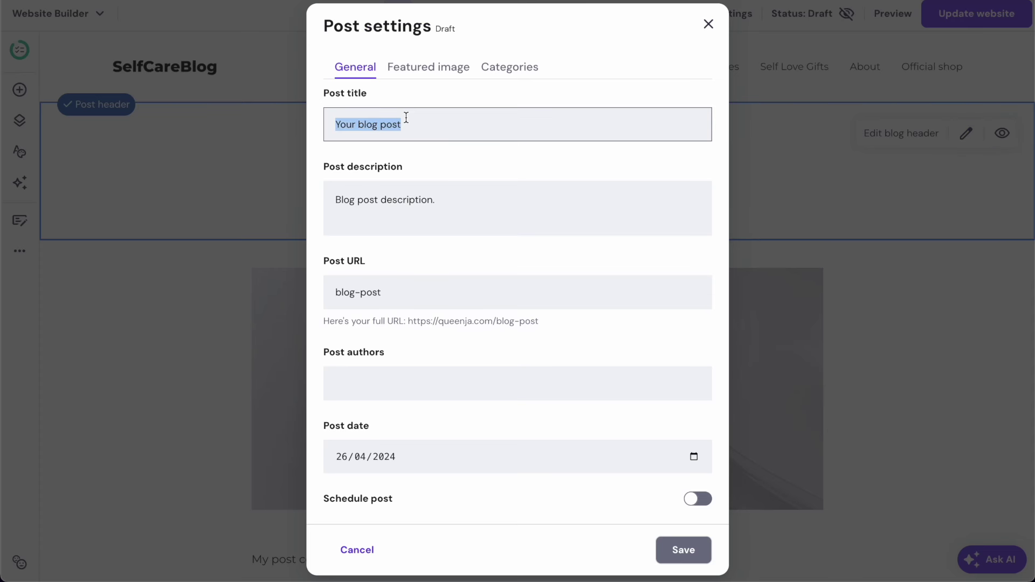
pyautogui.write('Fu')
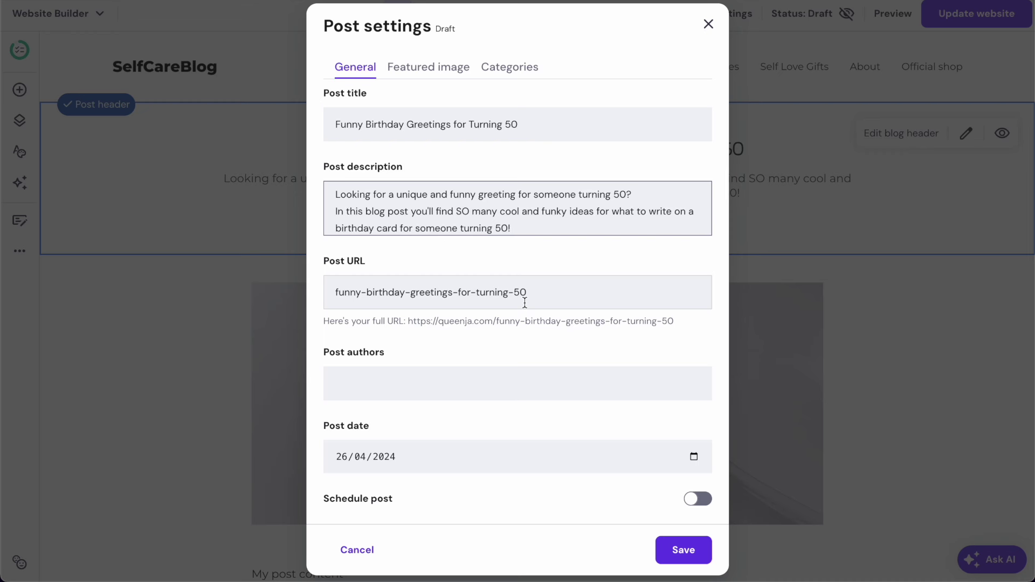
pyautogui.click(683, 550)
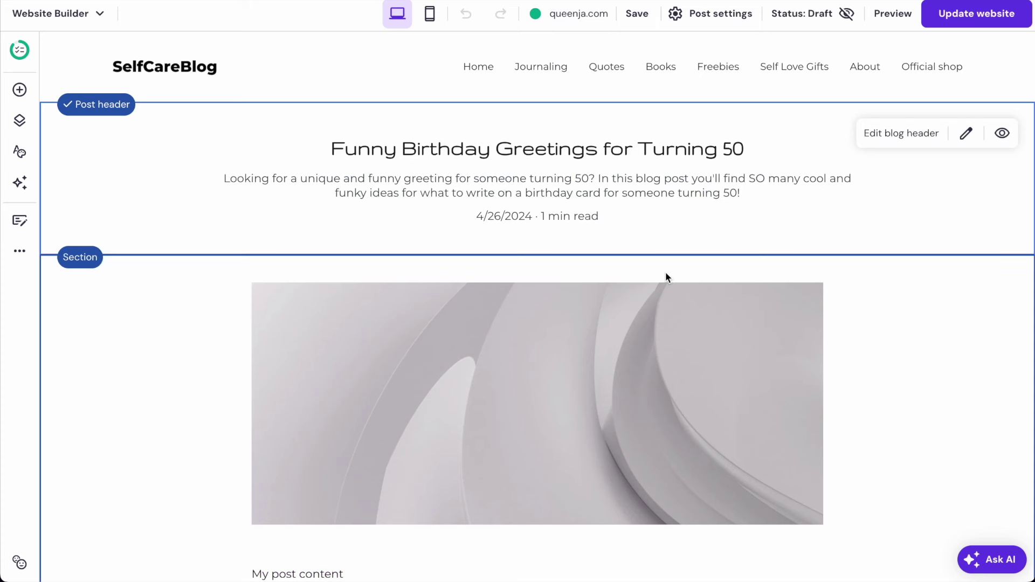
# Delete the new post's placeholder image and move the "My post content" text up to the beginning of the section.
pyautogui.click(620, 323)
pyautogui.press('Delete')
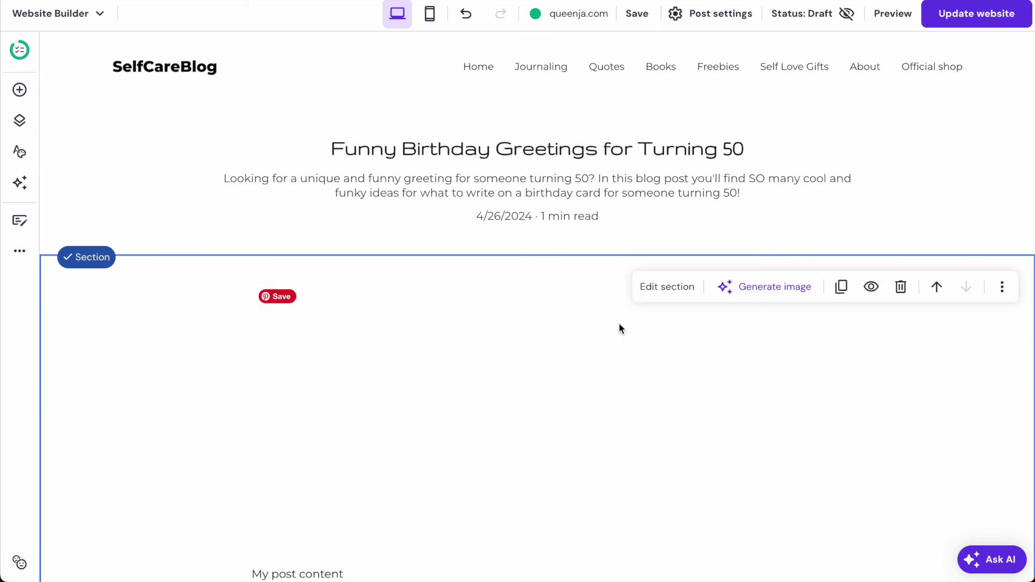
pyautogui.scroll(-3, 531, 264)
pyautogui.moveTo(310, 418); pyautogui.dragTo(311, 124)
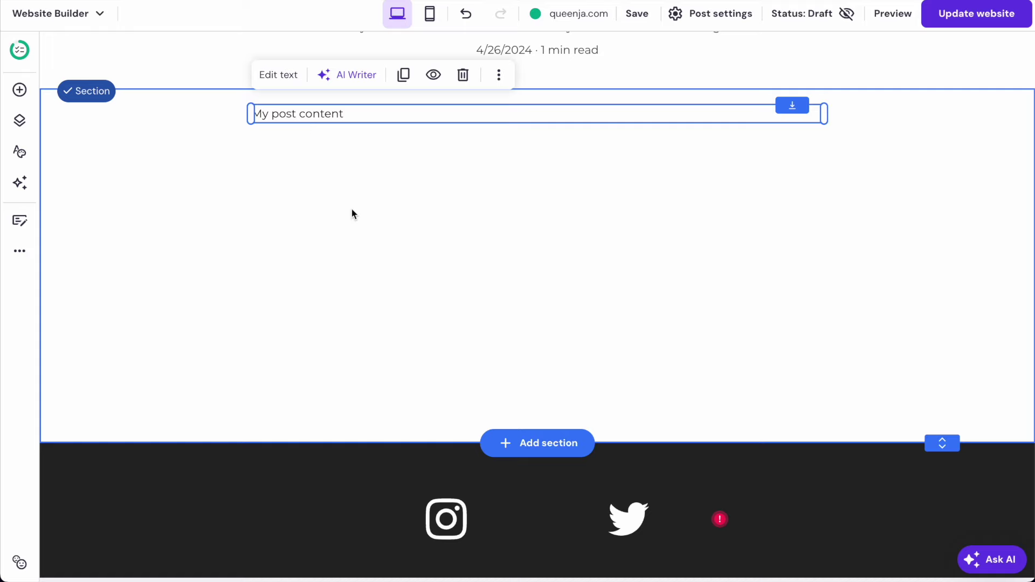
pyautogui.scroll(3, 351, 214)
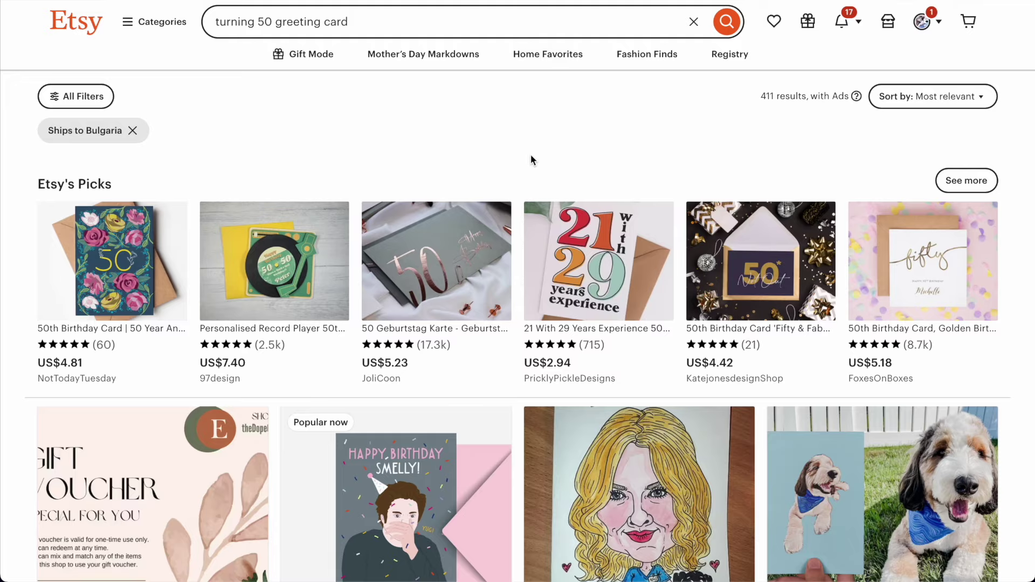
# Browse the Etsy results for turning 50 greeting cards for funny designs, opening the "You still look 49 from a distance" listing.
pyautogui.scroll(-12, 530, 155)
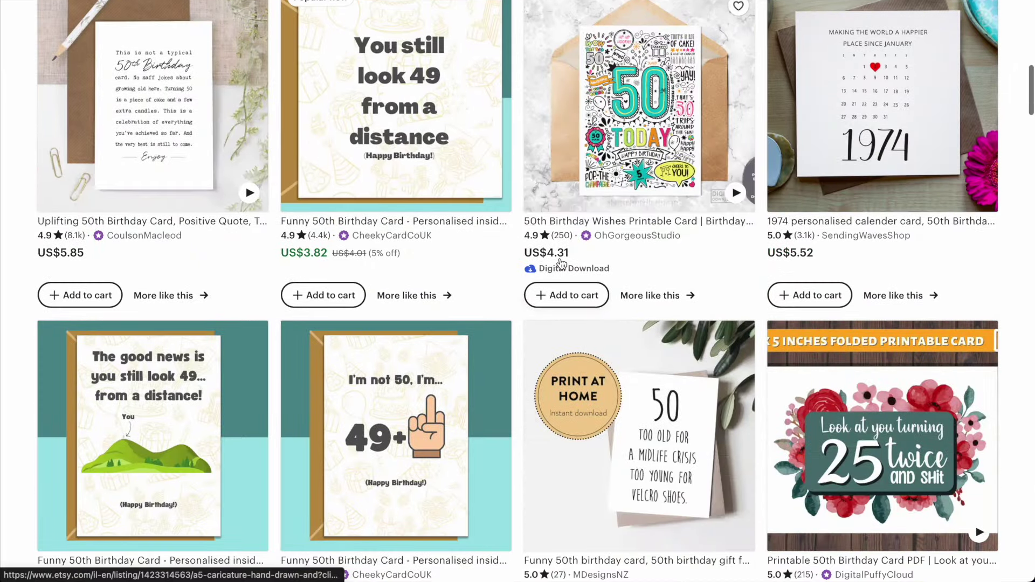
pyautogui.scroll(-3, 561, 264)
pyautogui.scroll(5, 485, 227)
pyautogui.click(426, 213)
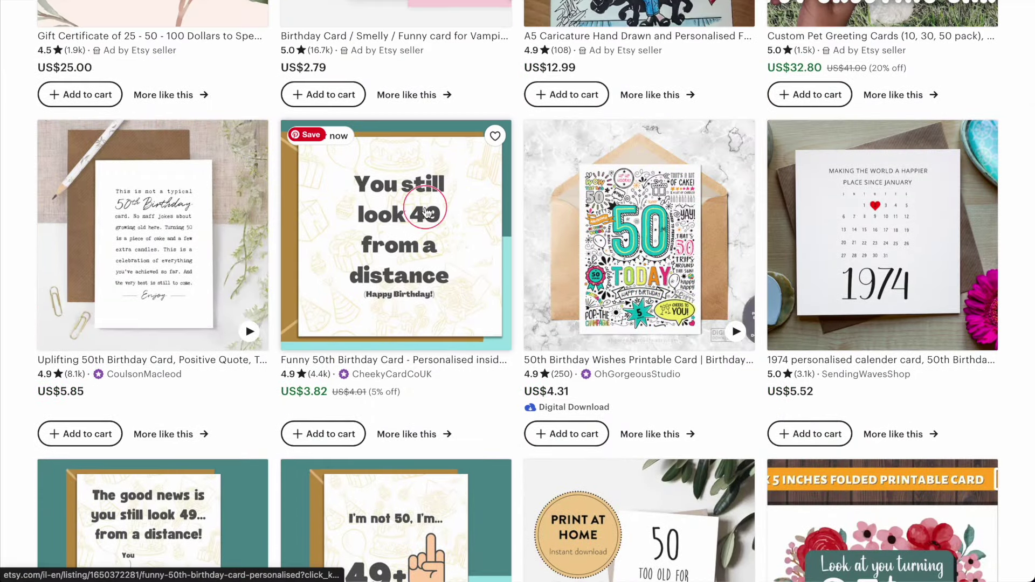
pyautogui.scroll(-4, 423, 211)
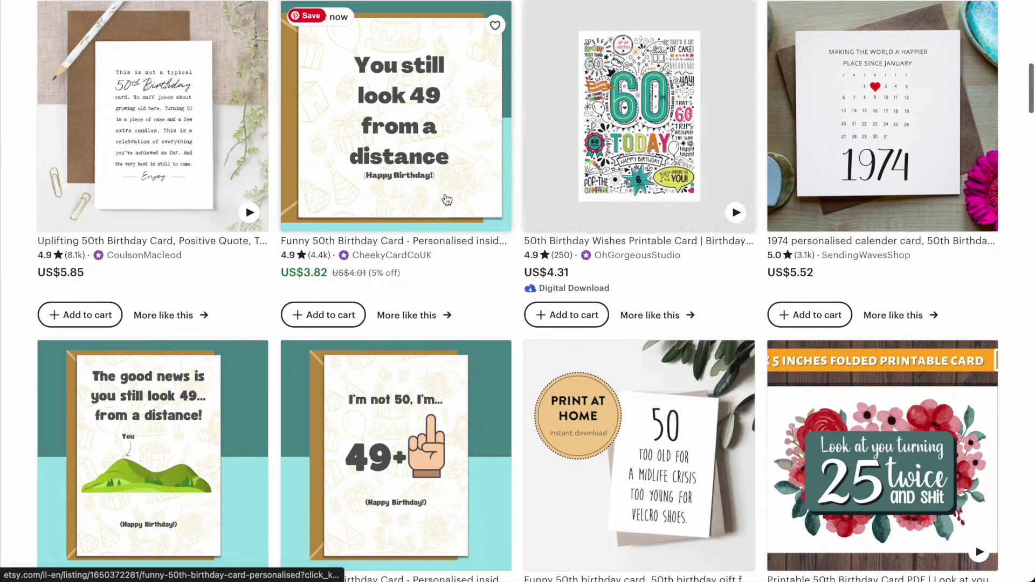
pyautogui.scroll(-2, 422, 207)
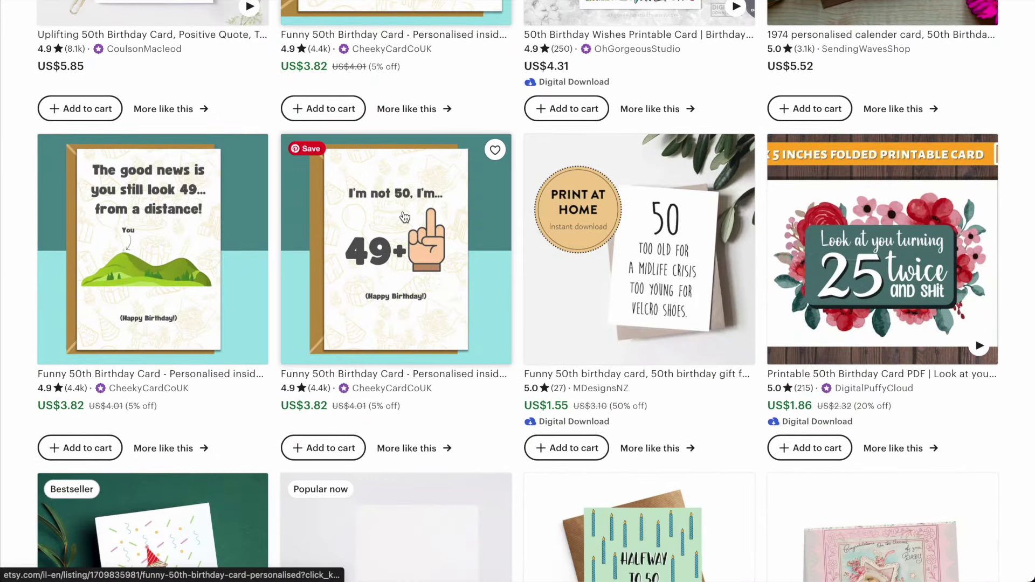
pyautogui.scroll(6, 405, 217)
pyautogui.scroll(-7, 400, 206)
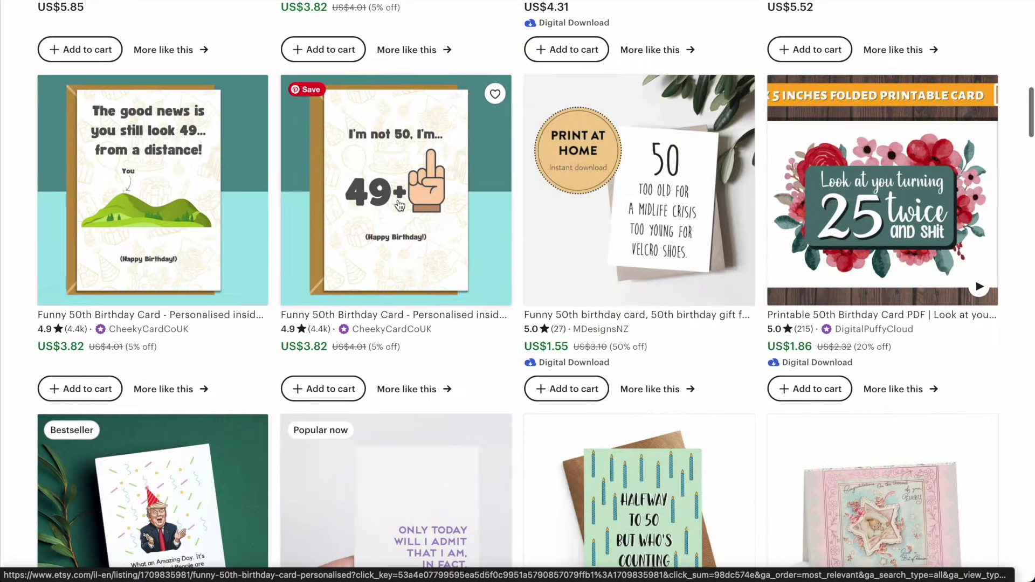
pyautogui.scroll(-1, 647, 236)
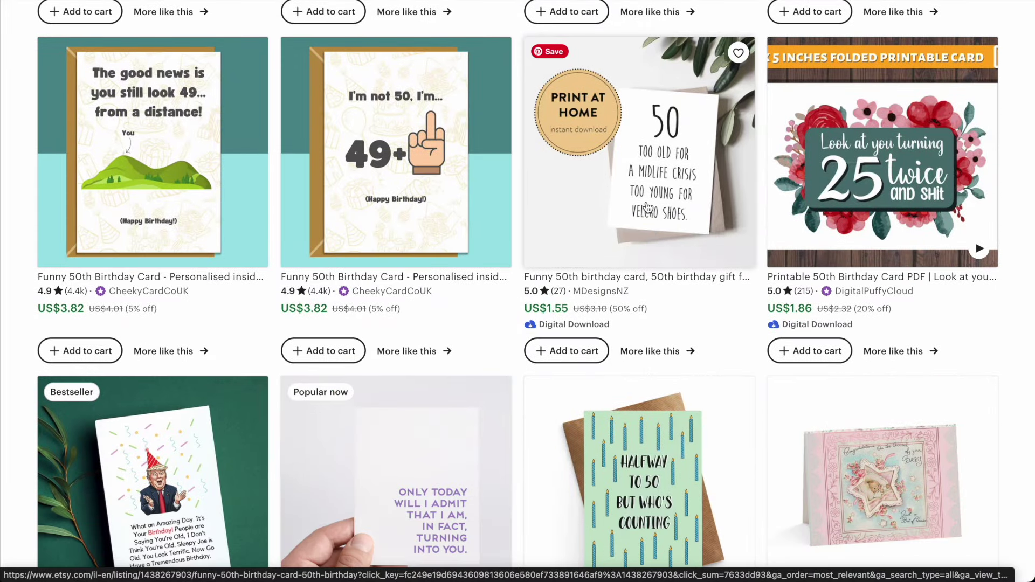
pyautogui.scroll(-4, 618, 176)
pyautogui.scroll(-3, 474, 178)
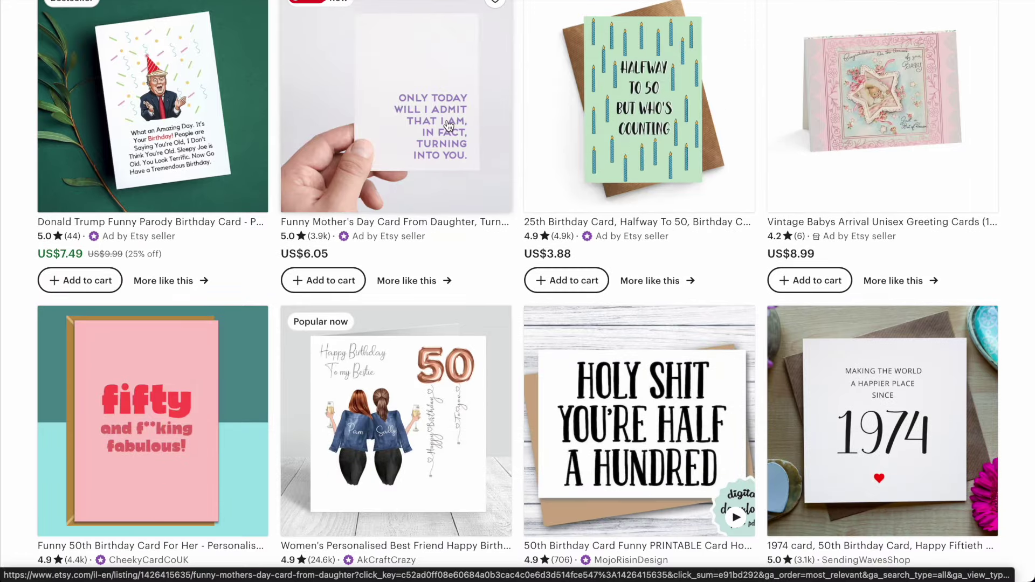
pyautogui.scroll(-2, 449, 124)
pyautogui.scroll(-3, 449, 126)
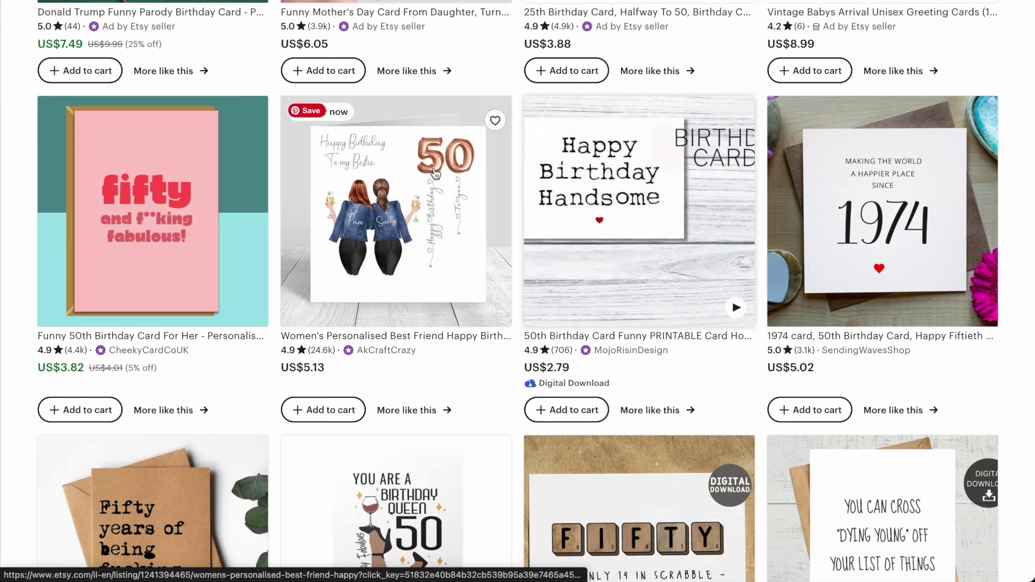
pyautogui.scroll(-5, 435, 172)
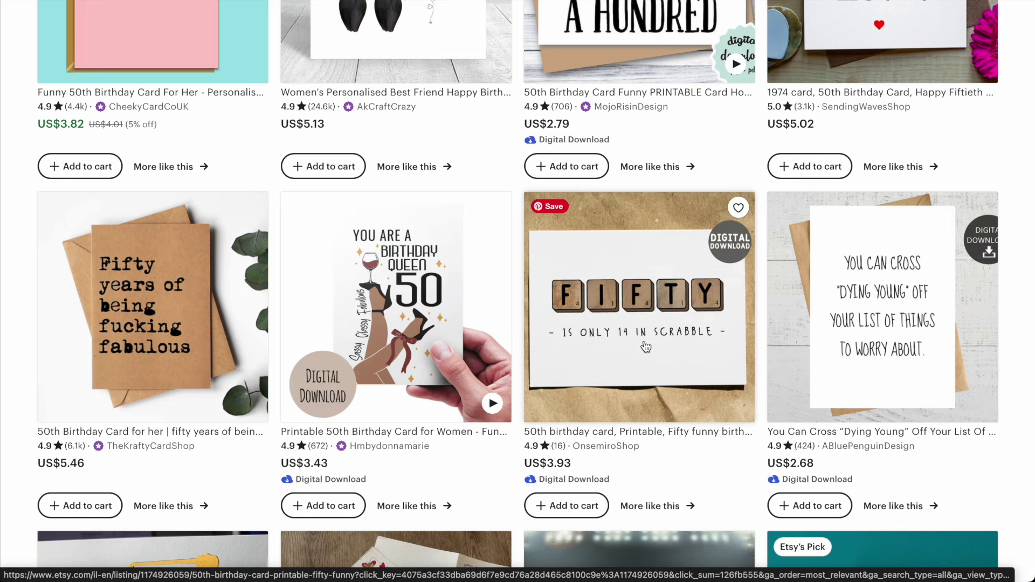
# Save the main product image from the "Holy Shit You're Half a Hundred" Etsy listing.
pyautogui.hotkey('ctrl', 'Tab')
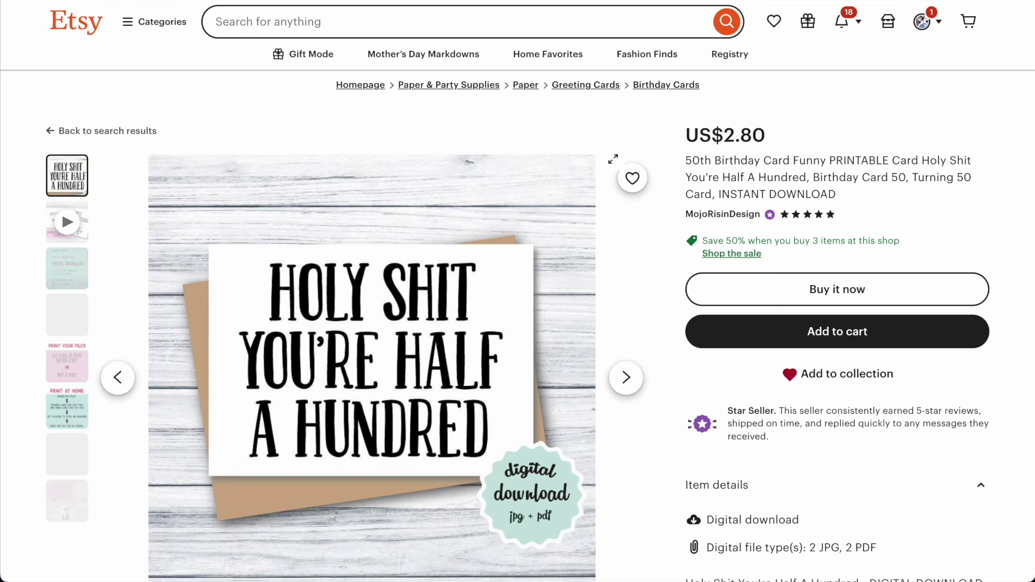
pyautogui.rightClick(425, 291)
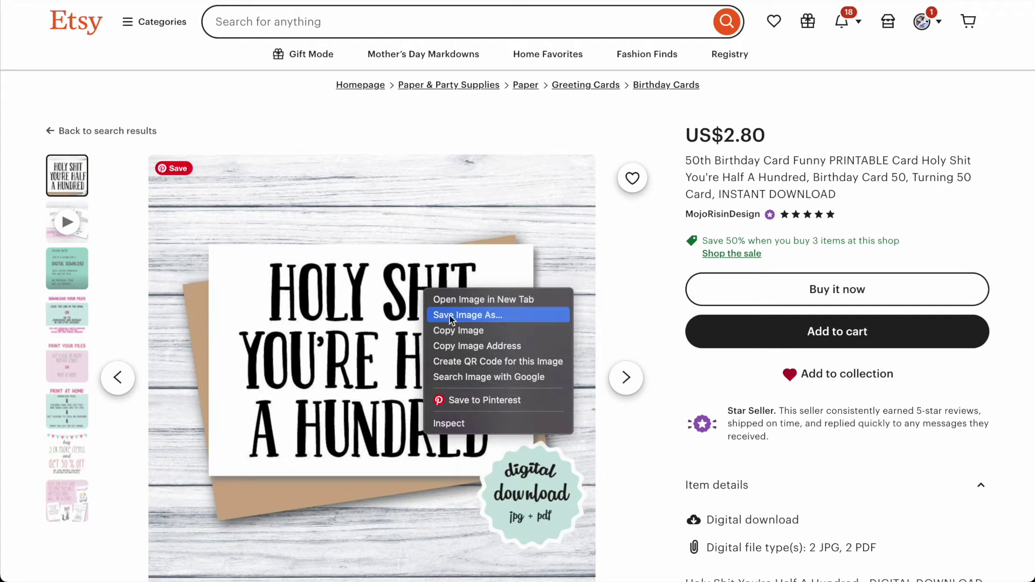
pyautogui.click(453, 317)
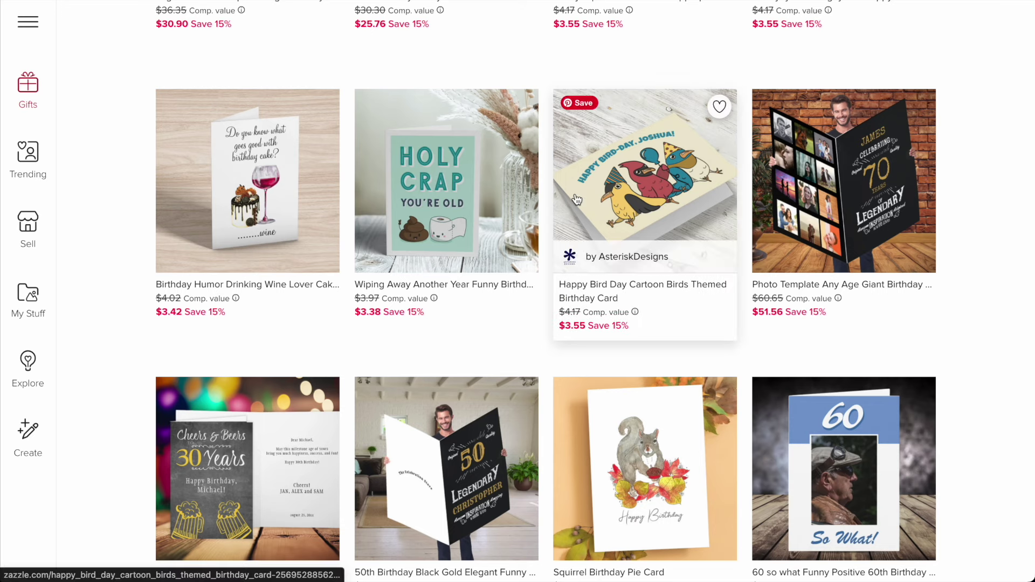
# Browse Zazzle's funny birthday greeting cards for suitable designs, opening the "Holy Crap You're Old" card's listing.
pyautogui.scroll(-1, 575, 201)
pyautogui.scroll(2, 573, 201)
pyautogui.click(425, 218)
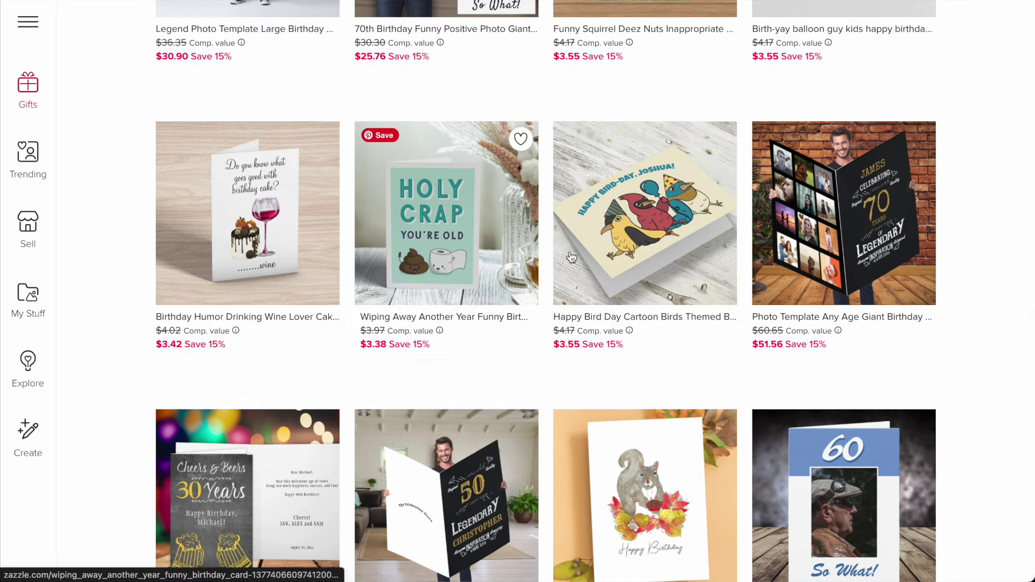
pyautogui.scroll(3, 633, 229)
pyautogui.scroll(7, 633, 228)
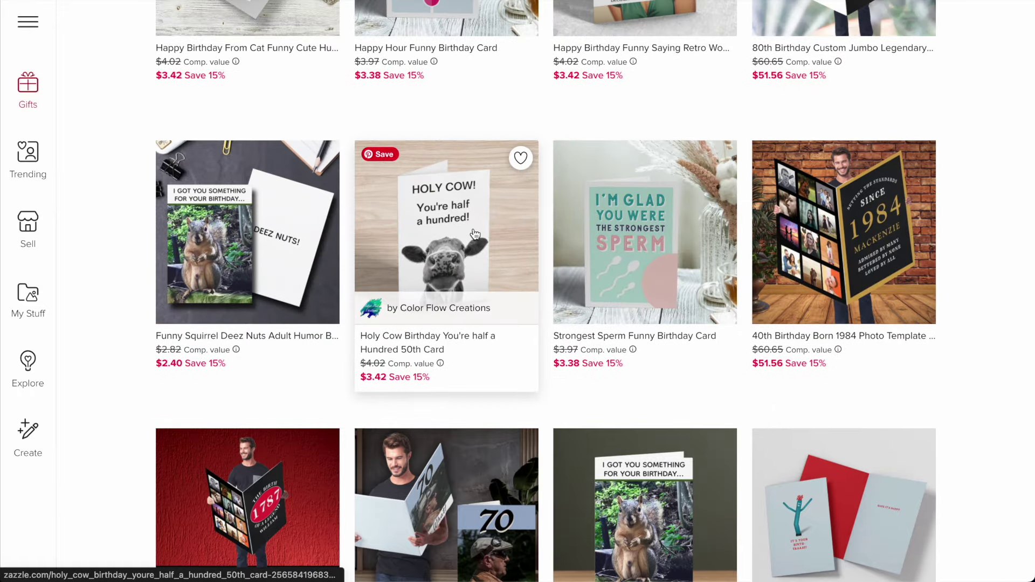
pyautogui.scroll(5, 630, 245)
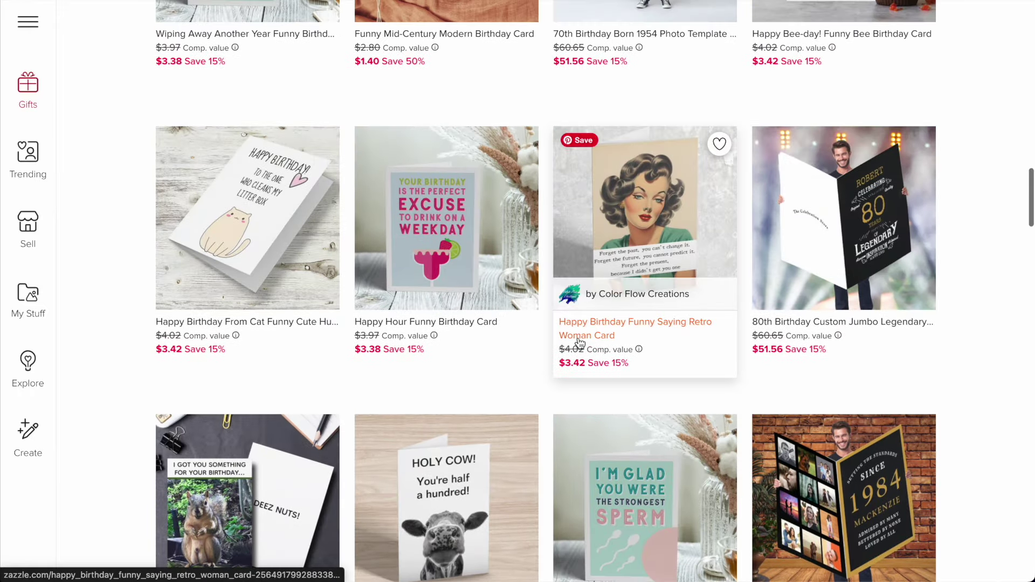
pyautogui.scroll(4, 630, 245)
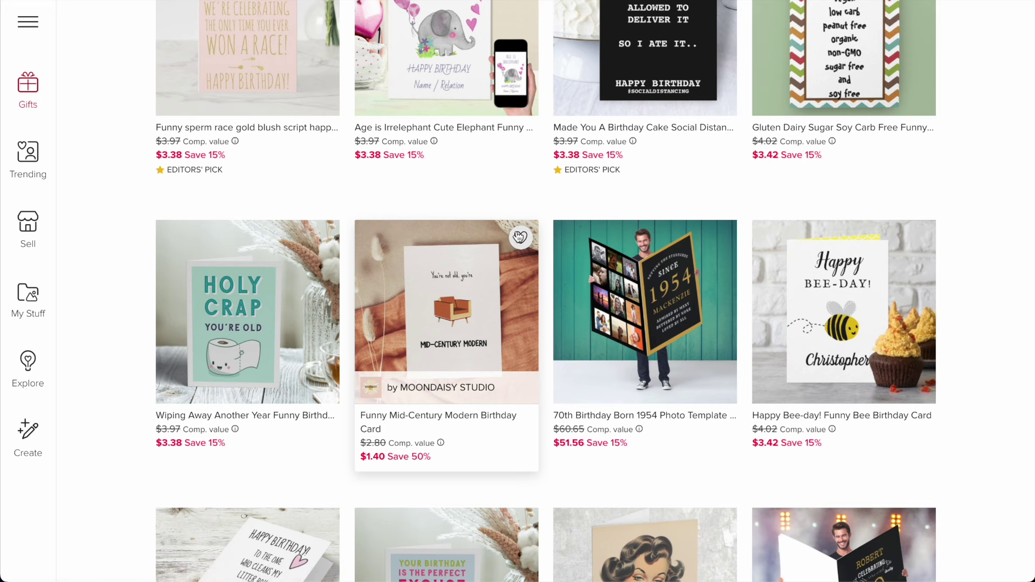
pyautogui.scroll(1, 516, 236)
pyautogui.scroll(9, 516, 237)
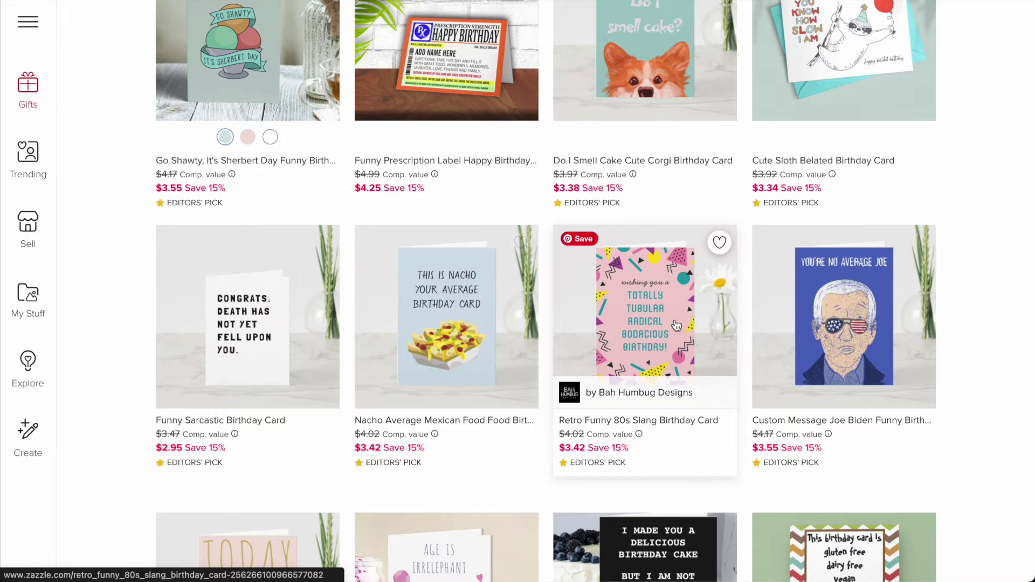
pyautogui.scroll(6, 674, 323)
pyautogui.scroll(5, 660, 377)
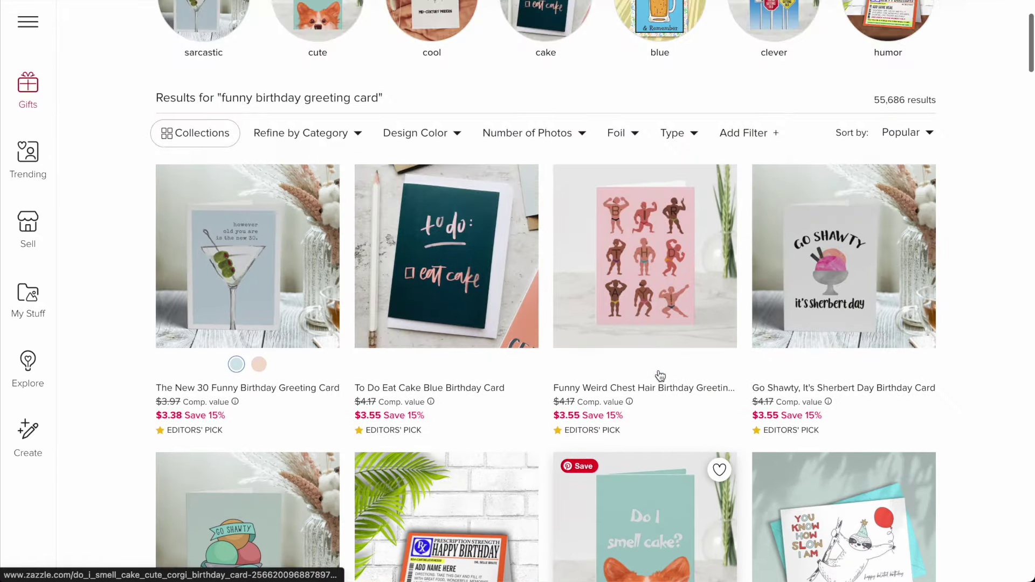
pyautogui.scroll(-20, 613, 302)
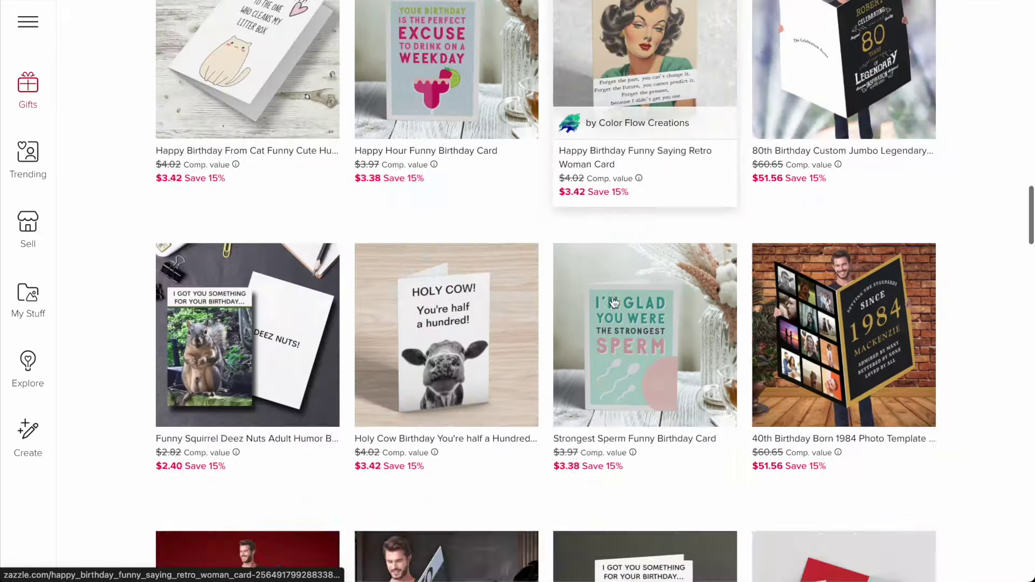
pyautogui.scroll(-11, 613, 302)
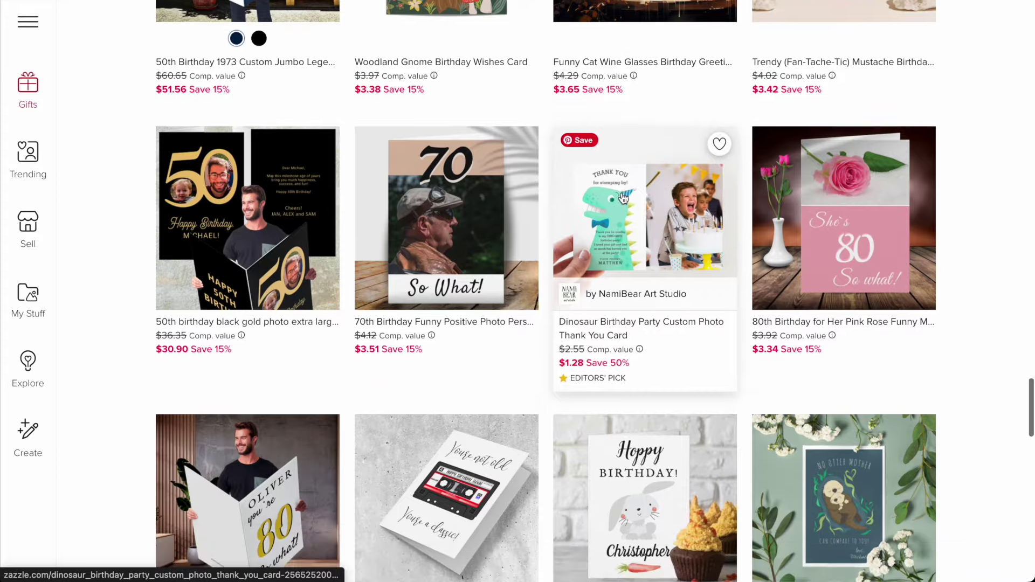
pyautogui.scroll(-2, 624, 199)
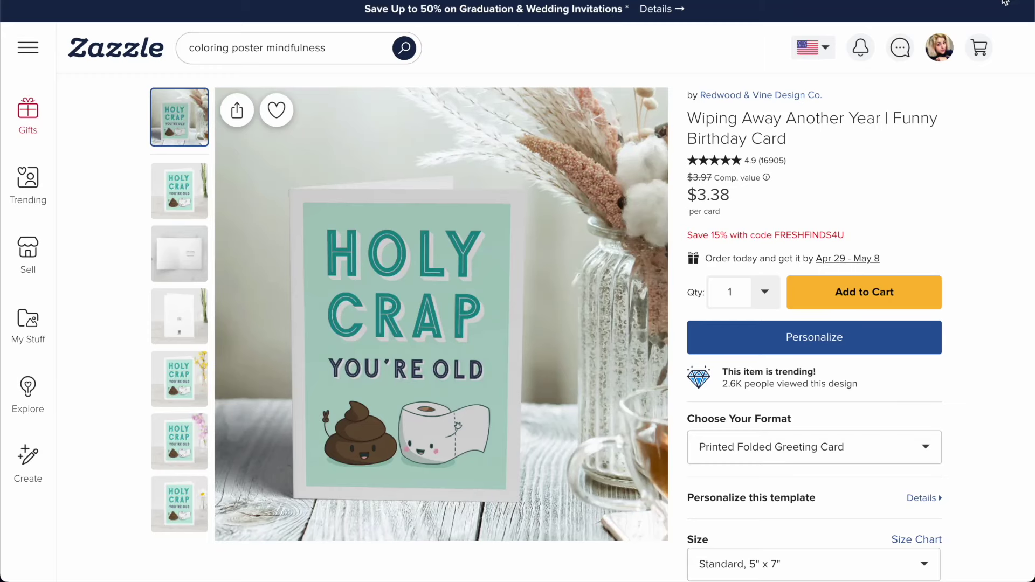
# Reduce the browser zoom to 75% on the "Holy Crap You're Old" card's Zazzle page.
pyautogui.click(1005, 2)
pyautogui.click(919, 291)
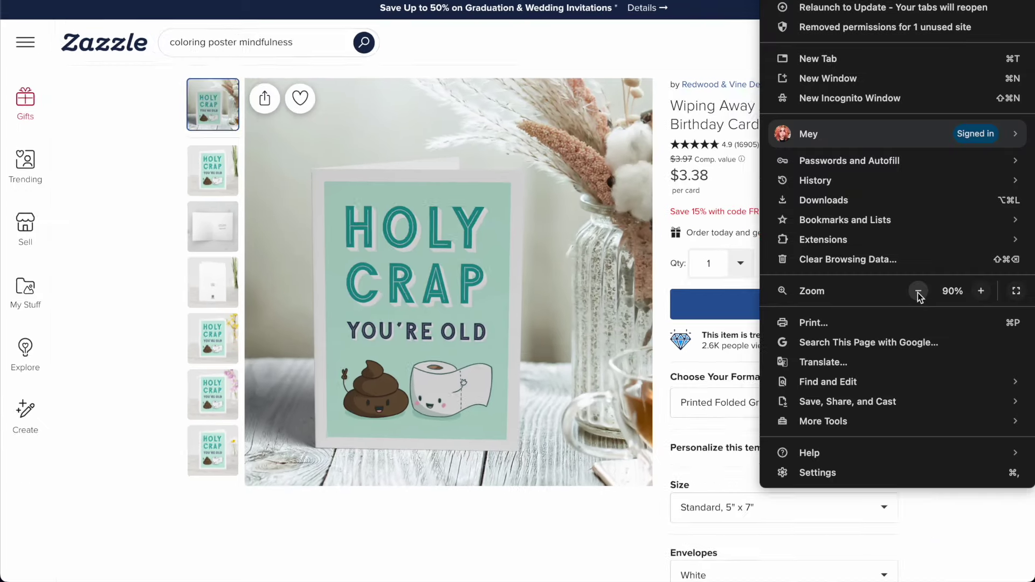
pyautogui.click(918, 291)
pyautogui.click(918, 292)
pyautogui.click(550, 473)
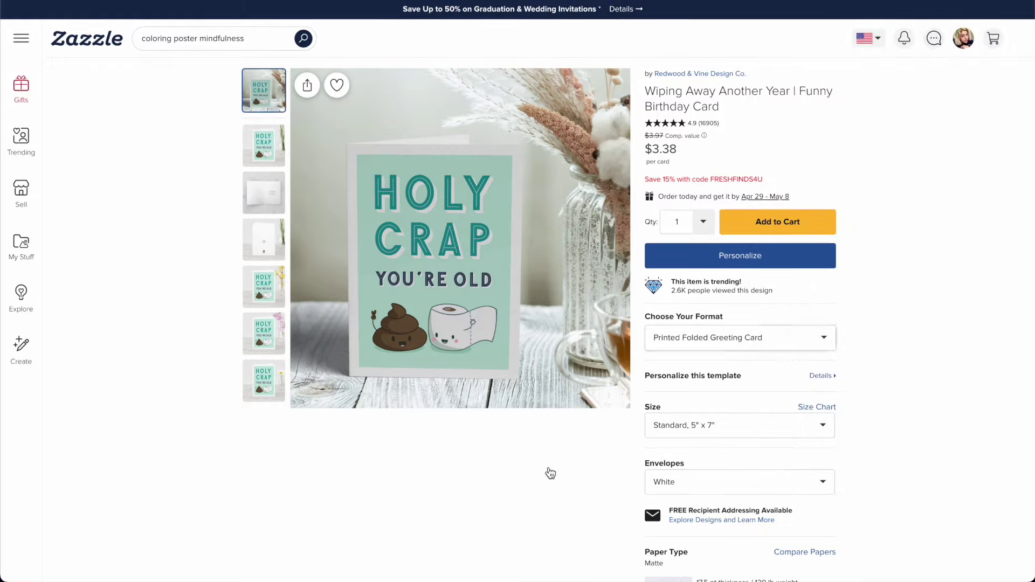
# Capture screenshots of the enlarged "Holy Crap You're Old" and "You're not old You're a classic" card images on Zazzle.
pyautogui.click(516, 284)
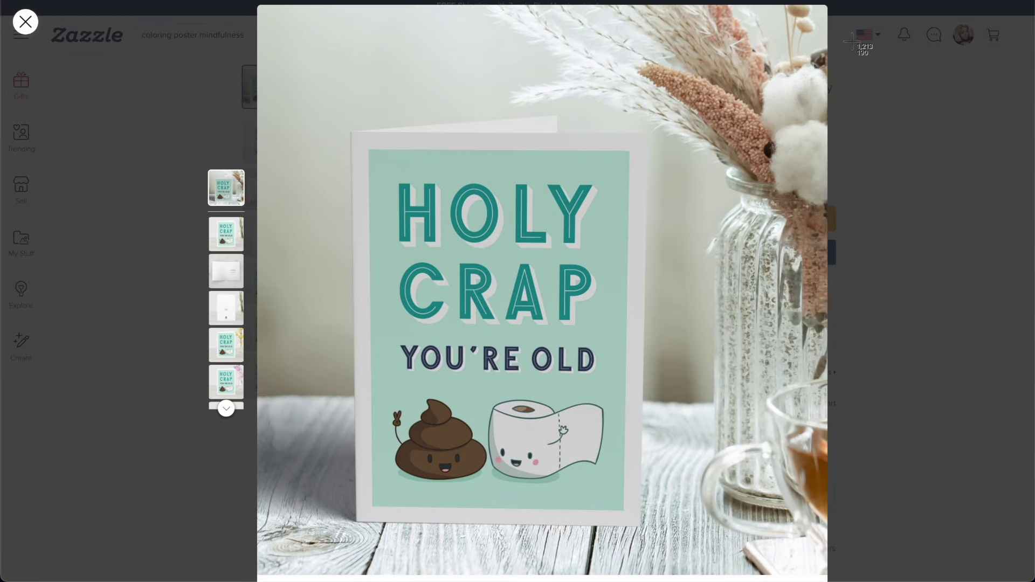
pyautogui.moveTo(825, 8); pyautogui.dragTo(258, 574)
pyautogui.click(867, 203)
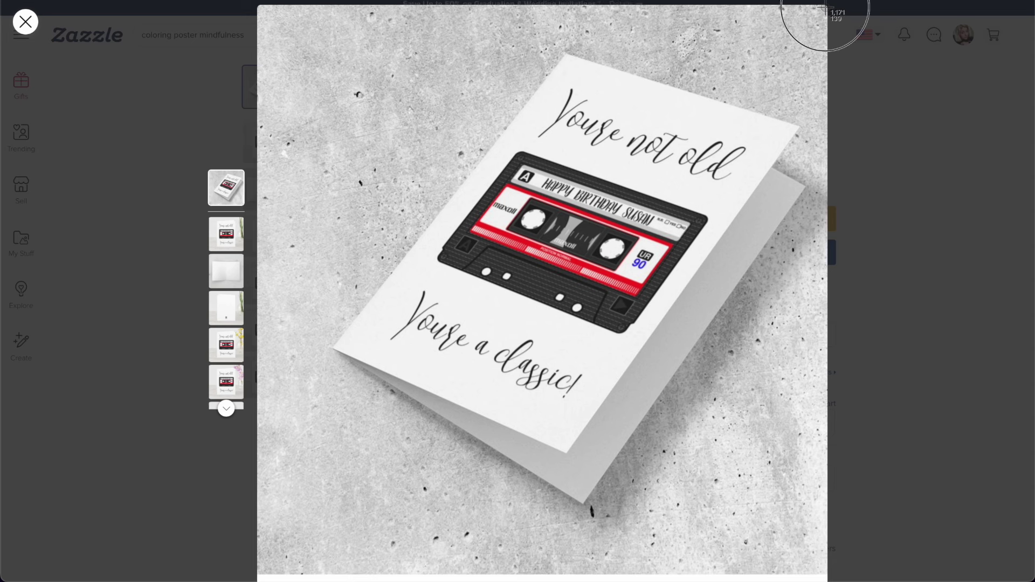
pyautogui.moveTo(826, 6); pyautogui.dragTo(257, 573)
pyautogui.click(887, 253)
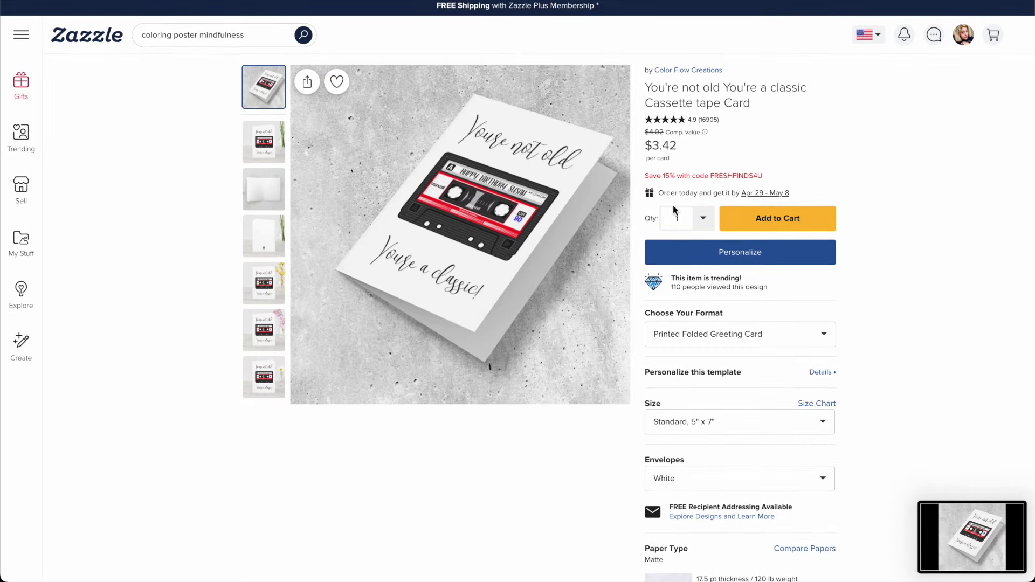
# Restore the browser zoom to its original level on the cassette tape card's page.
pyautogui.click(1022, 1)
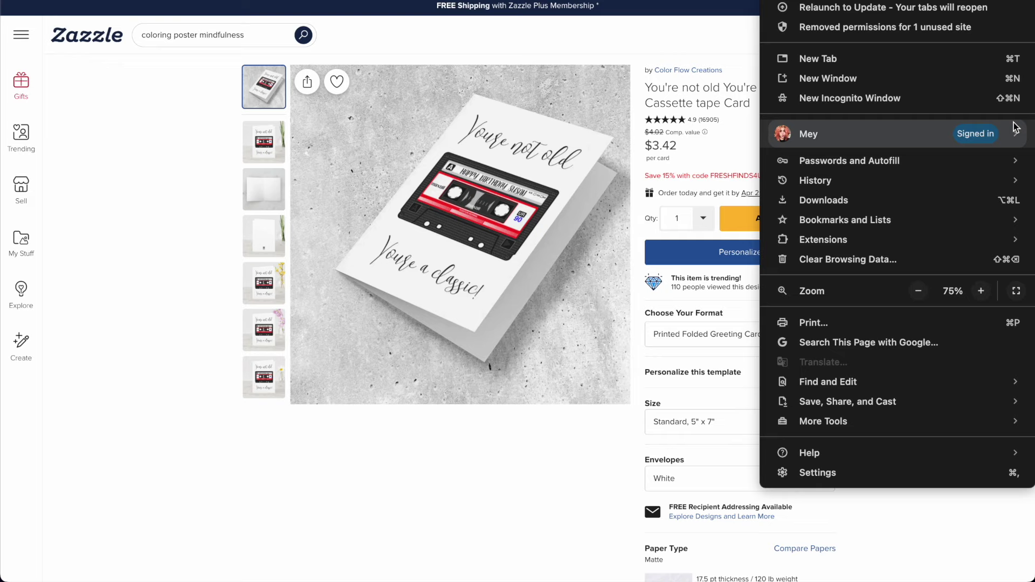
pyautogui.click(981, 290)
pyautogui.click(981, 291)
pyautogui.click(981, 291)
pyautogui.press('Escape')
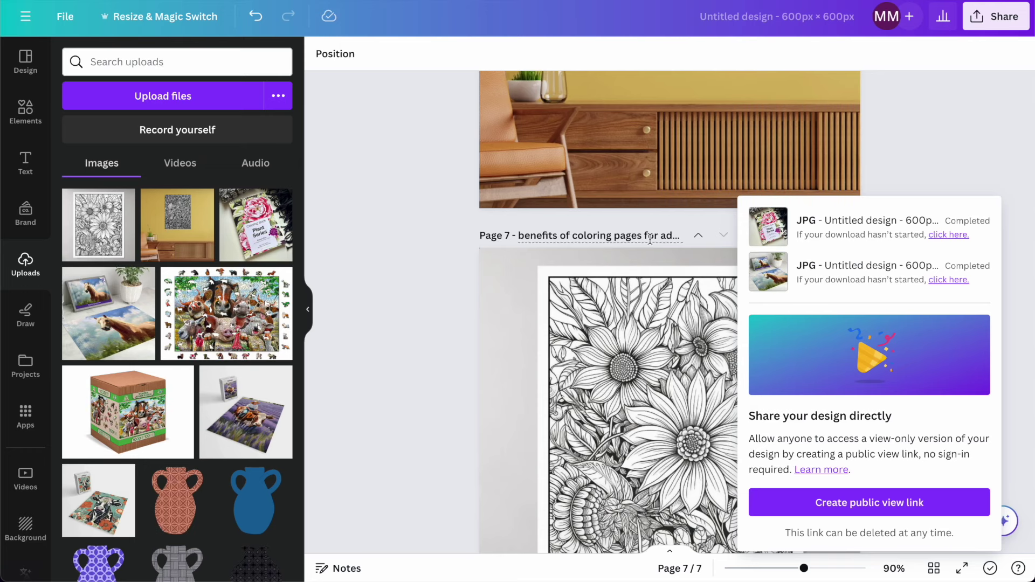
# Switch to Canva, add a blank page 8 to the 600 px design, and upload the collected birthday card images.
pyautogui.click(413, 279)
pyautogui.scroll(-3, 414, 280)
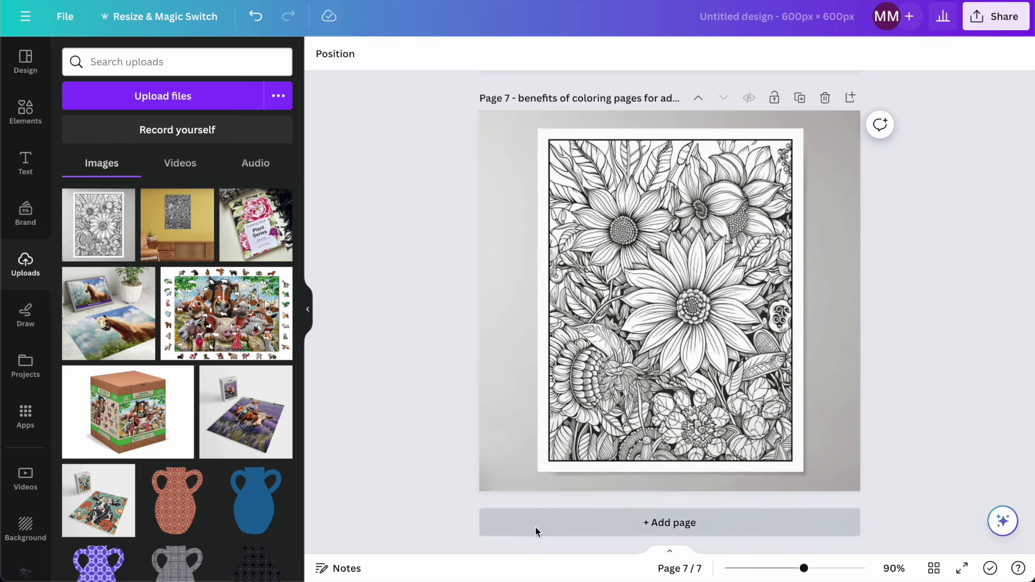
pyautogui.click(535, 532)
pyautogui.click(82, 553)
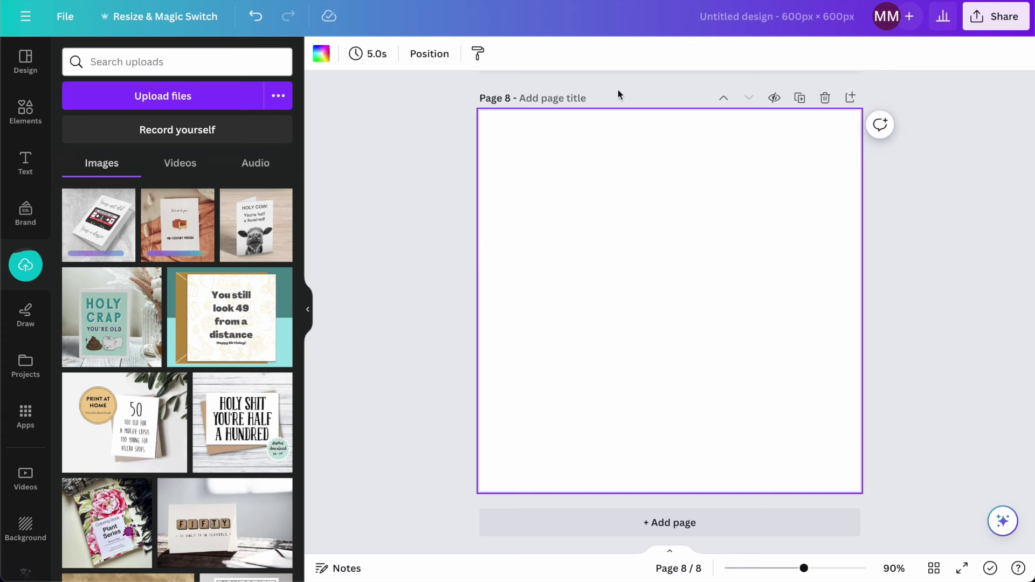
pyautogui.click(723, 15)
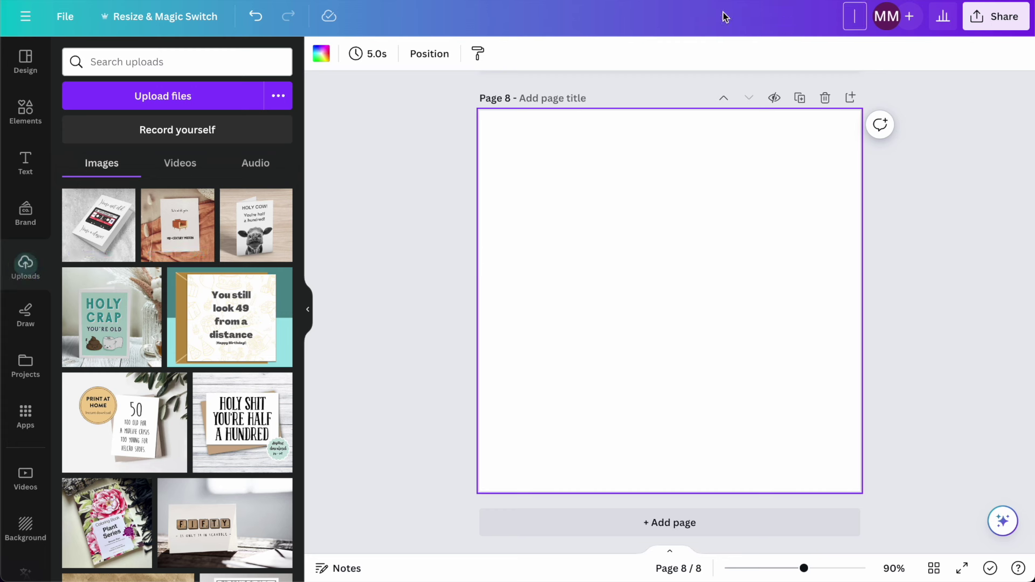
pyautogui.click(389, 216)
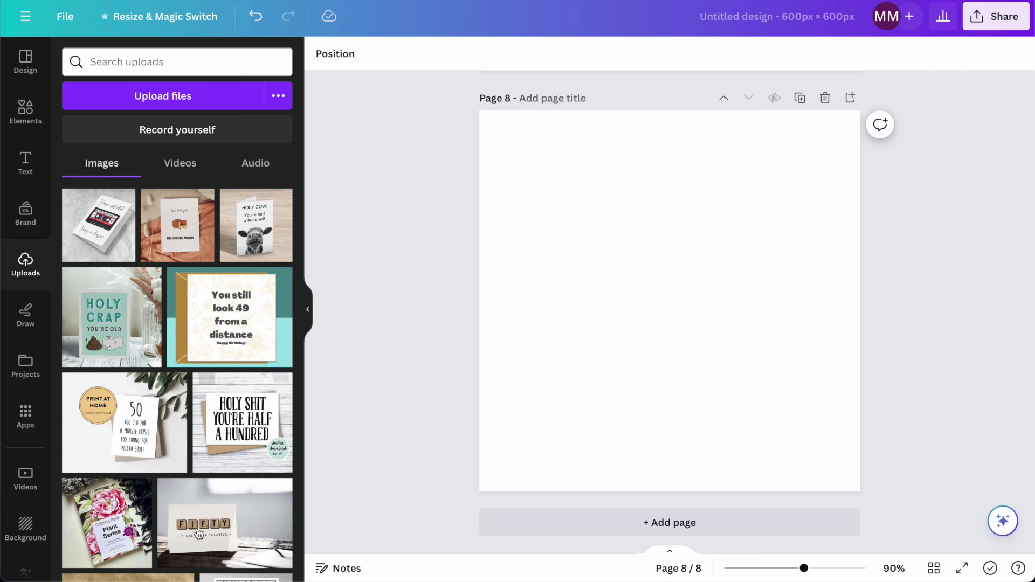
# Set the "50 Too old for a midlife crisis" card photo as page 8's background and shift it slightly right within the frame.
pyautogui.click(124, 432)
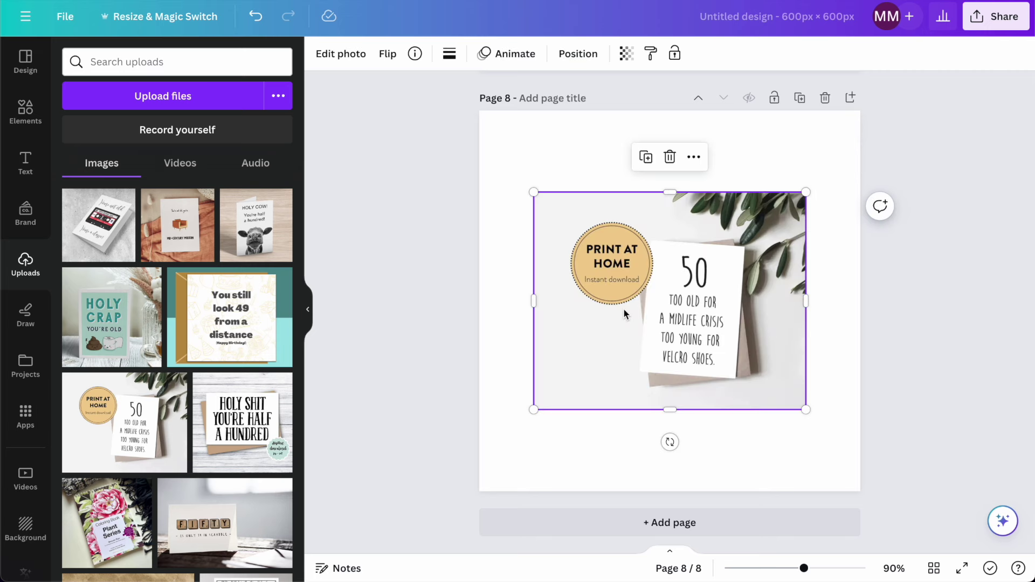
pyautogui.rightClick(658, 318)
pyautogui.click(740, 528)
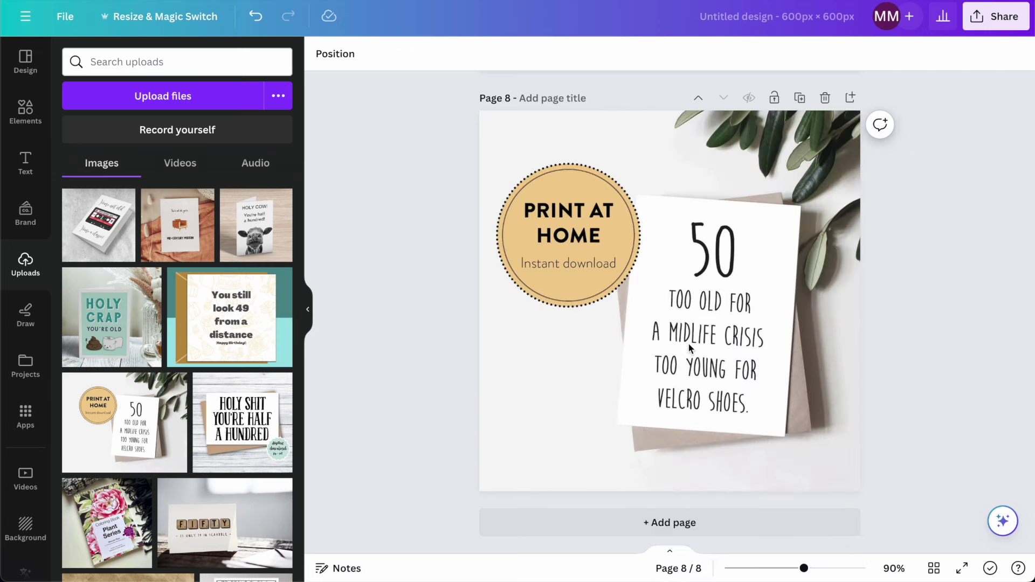
pyautogui.click(692, 236)
pyautogui.doubleClick(692, 235)
pyautogui.click(966, 157)
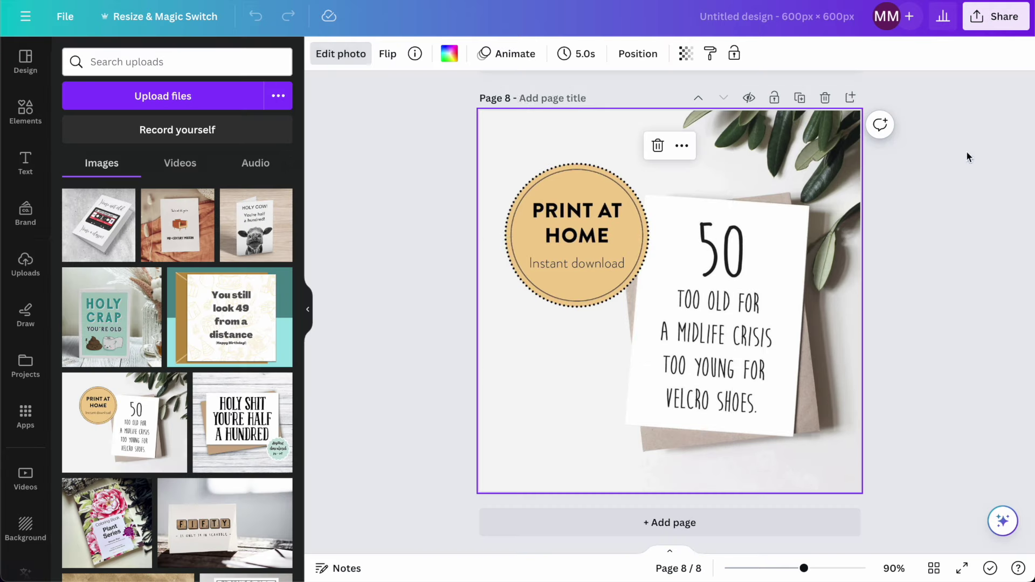
# Title page 8 "greeting ideas for 50 year old birthday".
pyautogui.click(528, 98)
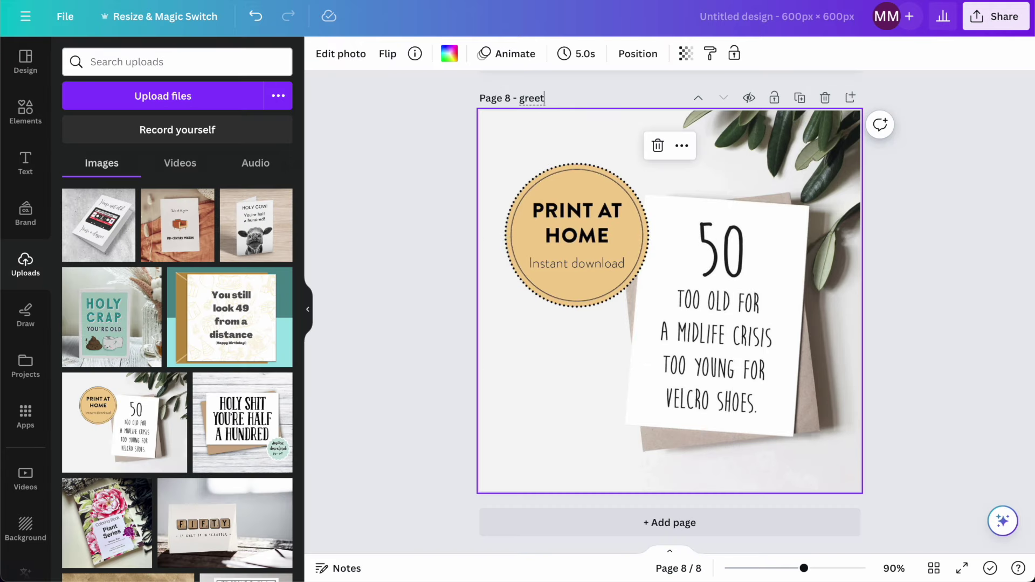
pyautogui.write('greeting ideas for 50 y')
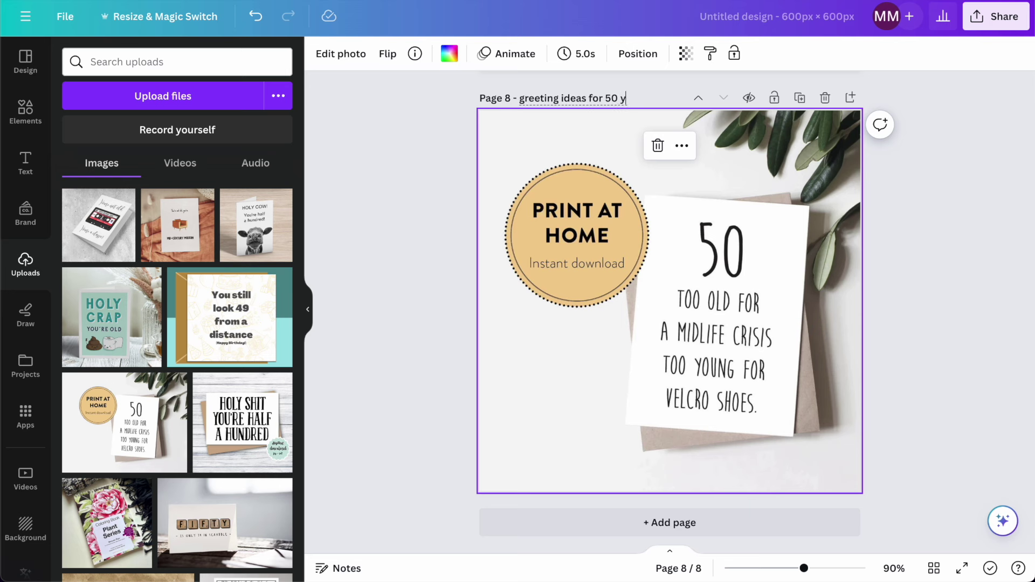
pyautogui.write('ear old birthday')
pyautogui.click(470, 286)
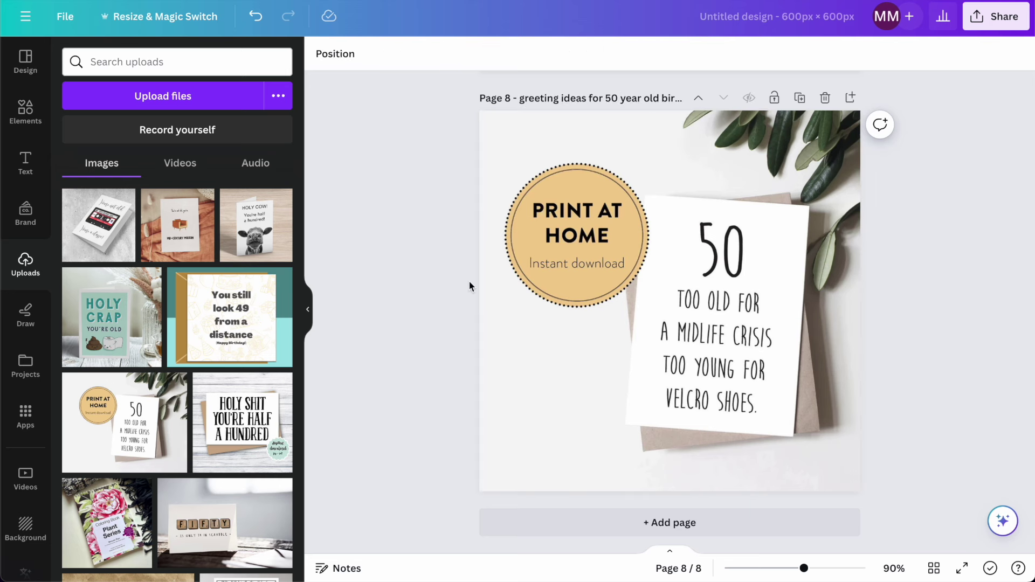
# Add further pages for the remaining card images, using the "You're not old You're a classic" cassette card as page 14's background.
pyautogui.click(613, 526)
pyautogui.click(241, 447)
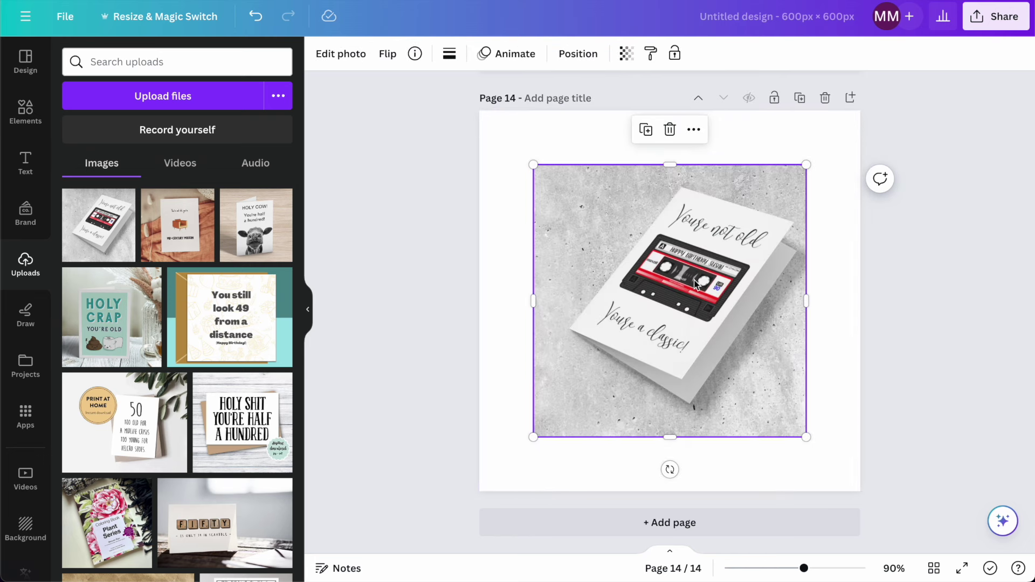
pyautogui.rightClick(695, 289)
pyautogui.click(764, 533)
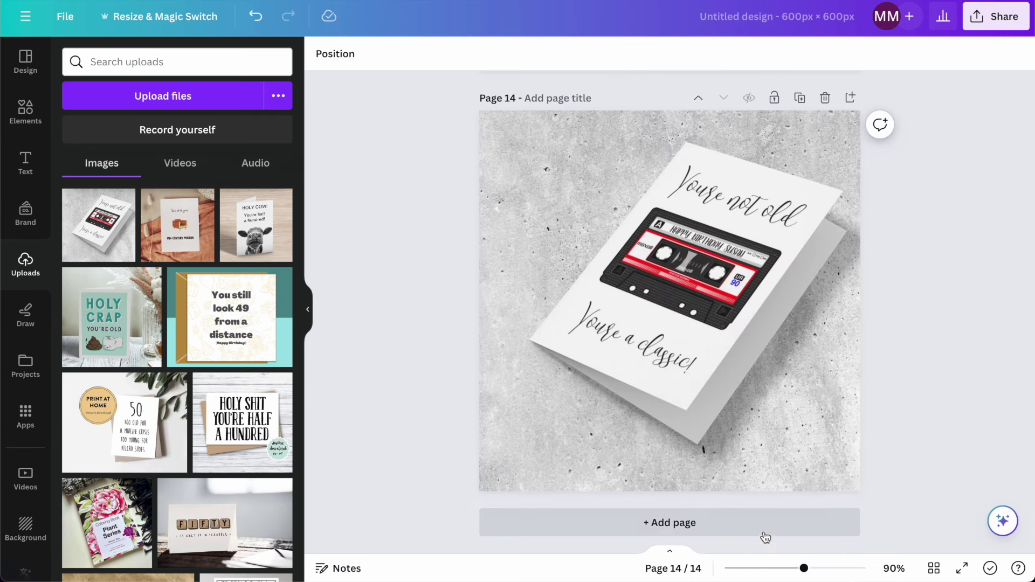
# Title page 14 "greeting card for turning 50 retro cassette tape".
pyautogui.scroll(1, 607, 386)
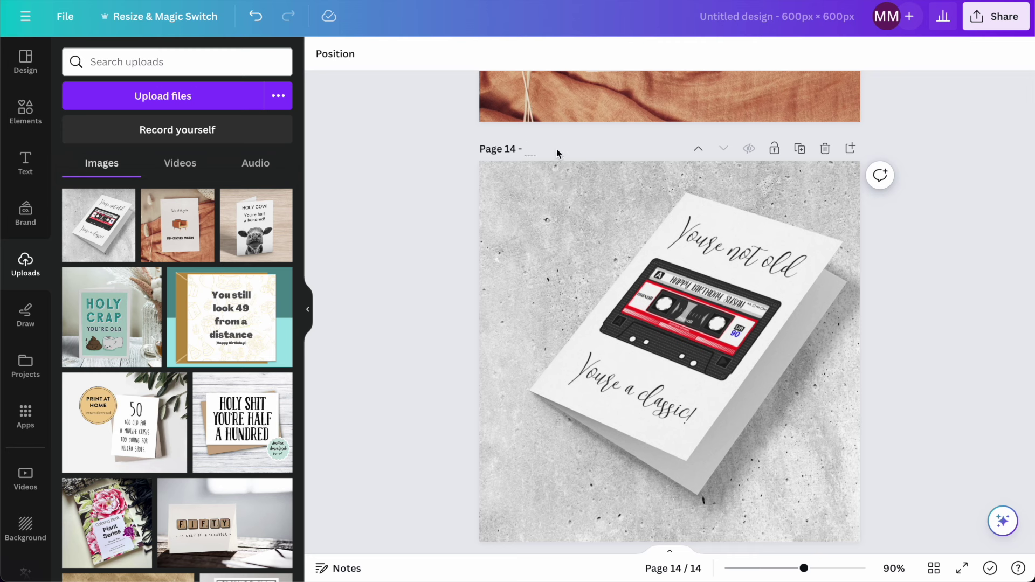
pyautogui.write('greeting card for turning 50')
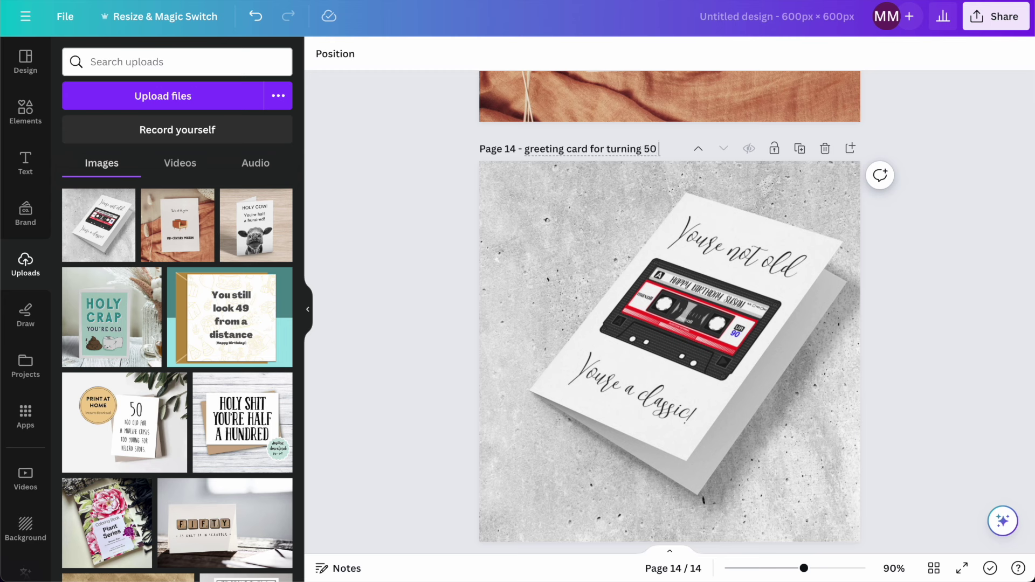
pyautogui.write(' retro cassette')
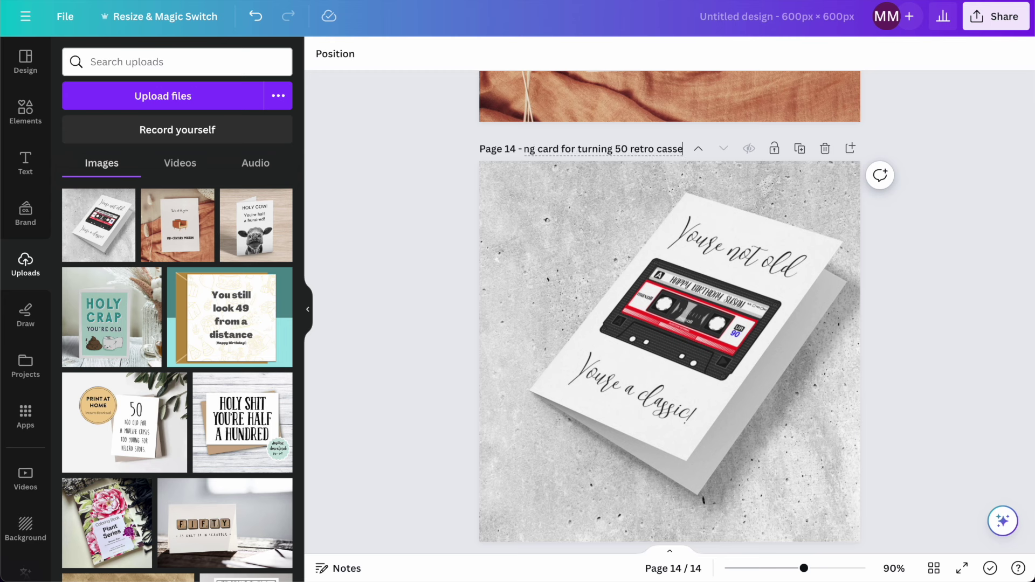
pyautogui.press('Return')
# Set up the design's download as JPG and clear the default selection of all pages.
pyautogui.click(995, 25)
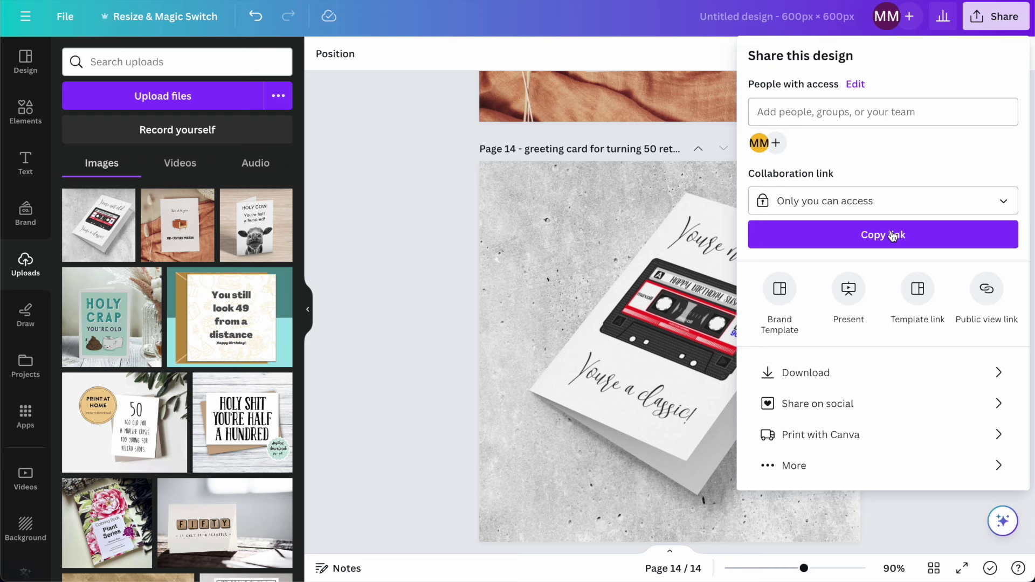
pyautogui.click(827, 370)
pyautogui.click(844, 117)
pyautogui.click(812, 160)
pyautogui.click(776, 282)
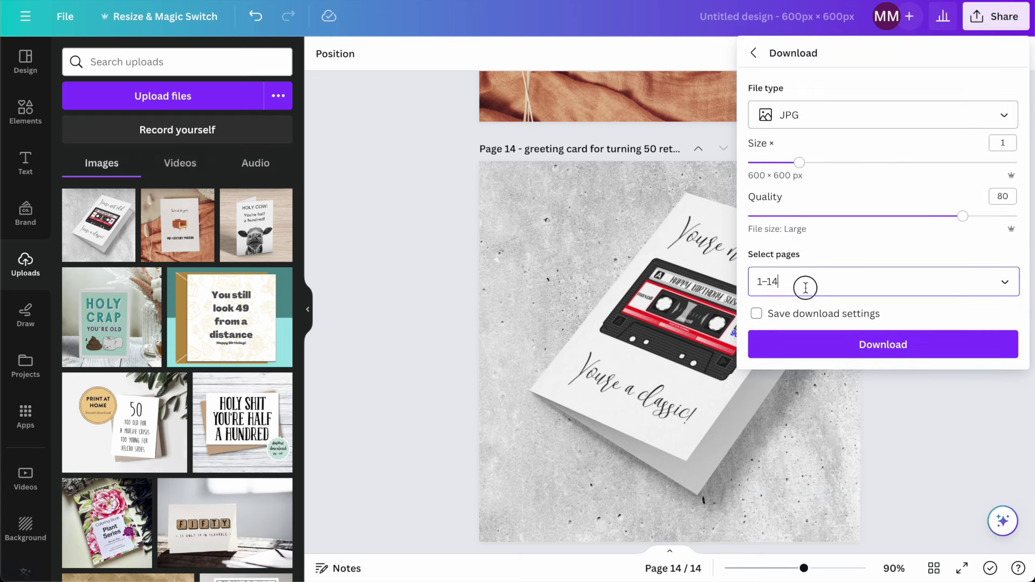
pyautogui.click(812, 323)
# Select pages 8 to 14 for export, download them, and dismiss the download notice.
pyautogui.scroll(-8, 809, 345)
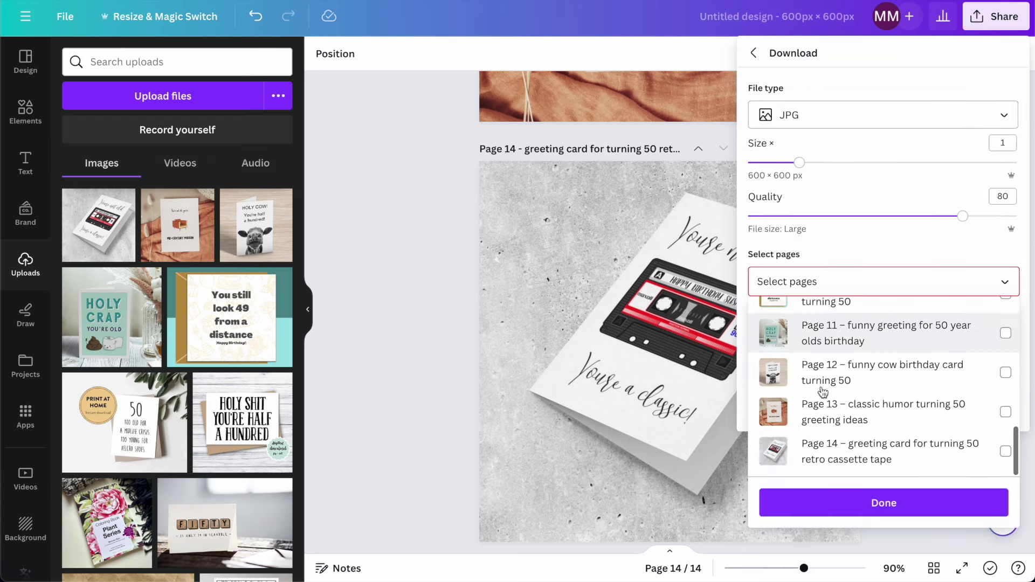
pyautogui.click(828, 445)
pyautogui.click(831, 412)
pyautogui.click(825, 366)
pyautogui.scroll(2, 825, 389)
pyautogui.click(822, 415)
pyautogui.click(817, 375)
pyautogui.scroll(1, 823, 380)
pyautogui.click(819, 384)
pyautogui.click(820, 345)
pyautogui.click(843, 505)
pyautogui.click(871, 346)
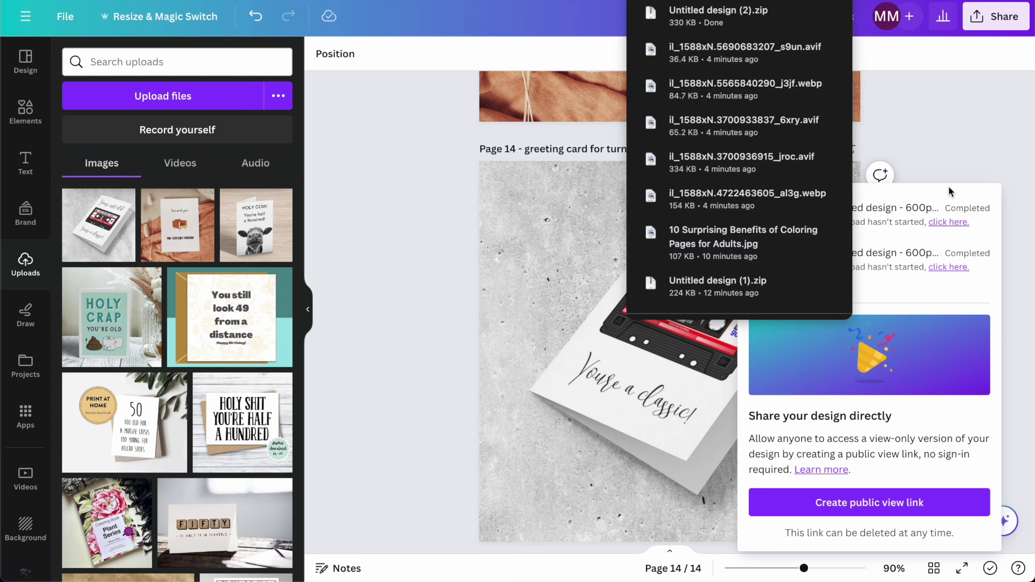
pyautogui.click(938, 146)
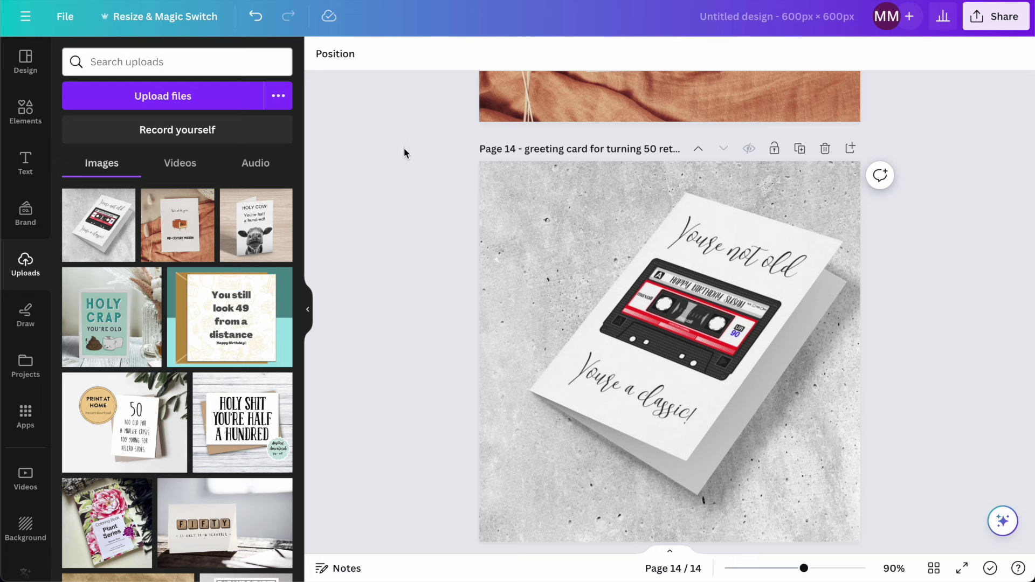
# Switch to the Website Builder and delete the "My post content" text block from the blog post.
pyautogui.click(226, 1)
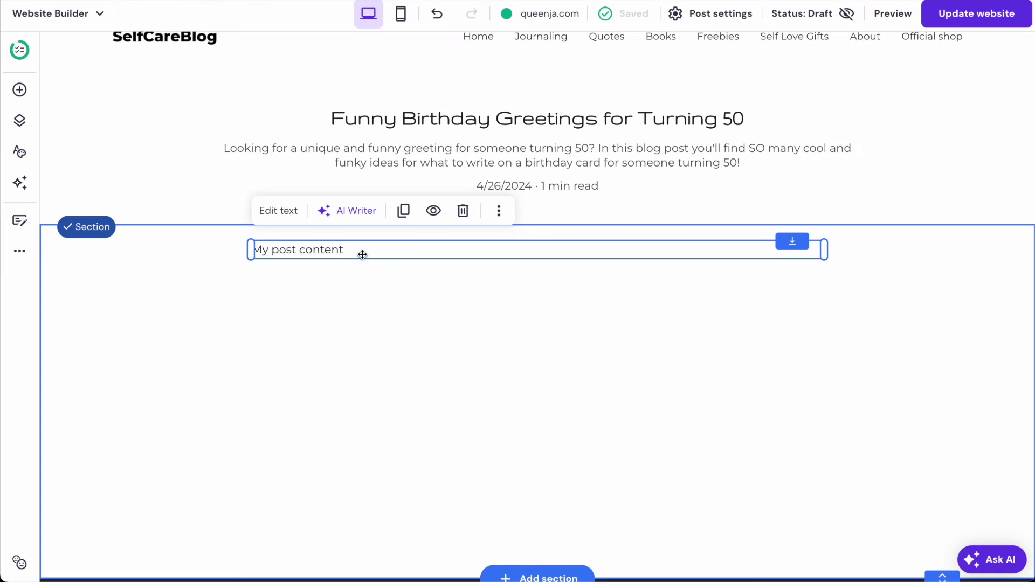
pyautogui.doubleClick(367, 248)
pyautogui.tripleClick(370, 247)
pyautogui.press('BackSpace')
pyautogui.click(205, 246)
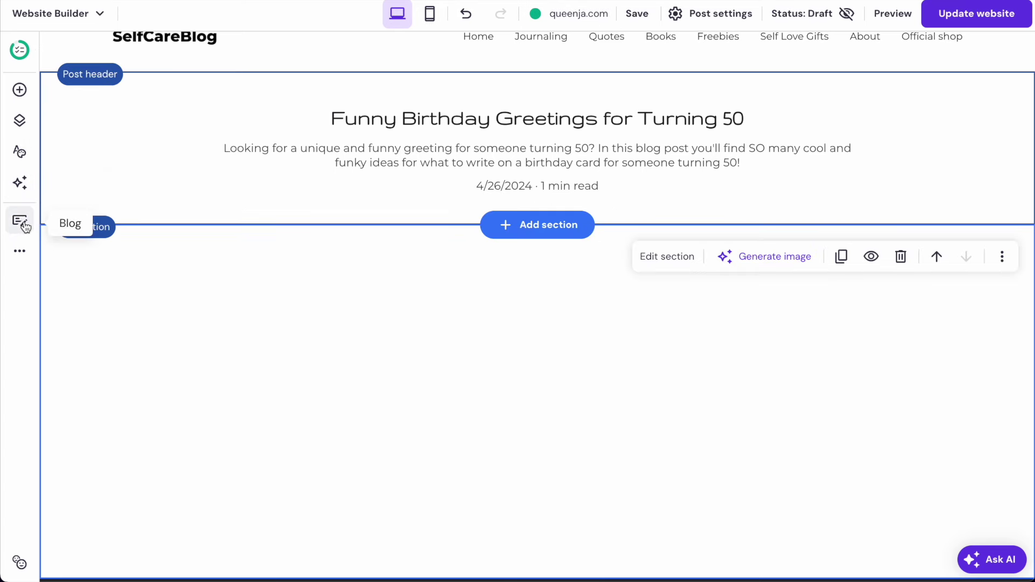
# Add a text element to the empty section, place it at the section's upper left, and widen it across the content area.
pyautogui.click(20, 89)
pyautogui.click(85, 165)
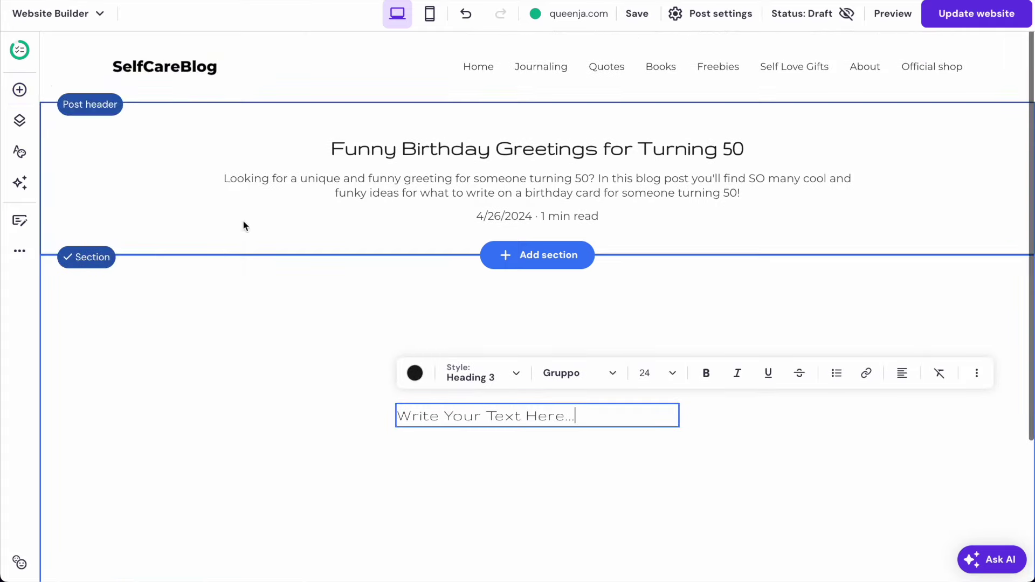
pyautogui.press('Escape')
pyautogui.moveTo(490, 419); pyautogui.dragTo(275, 287)
pyautogui.moveTo(465, 282); pyautogui.dragTo(898, 283)
pyautogui.click(807, 287)
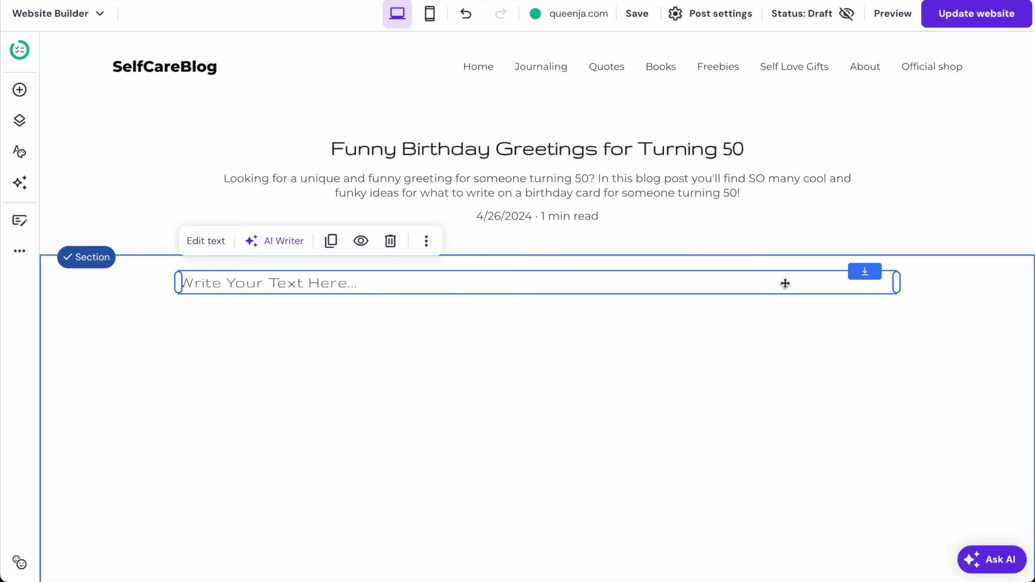
# Replace the placeholder text with "Greeting Ideas For Someone Turning 50:" and apply the Heading 2 style.
pyautogui.doubleClick(247, 282)
pyautogui.write('Greeting I')
pyautogui.write('deas For Someone Turning 50:')
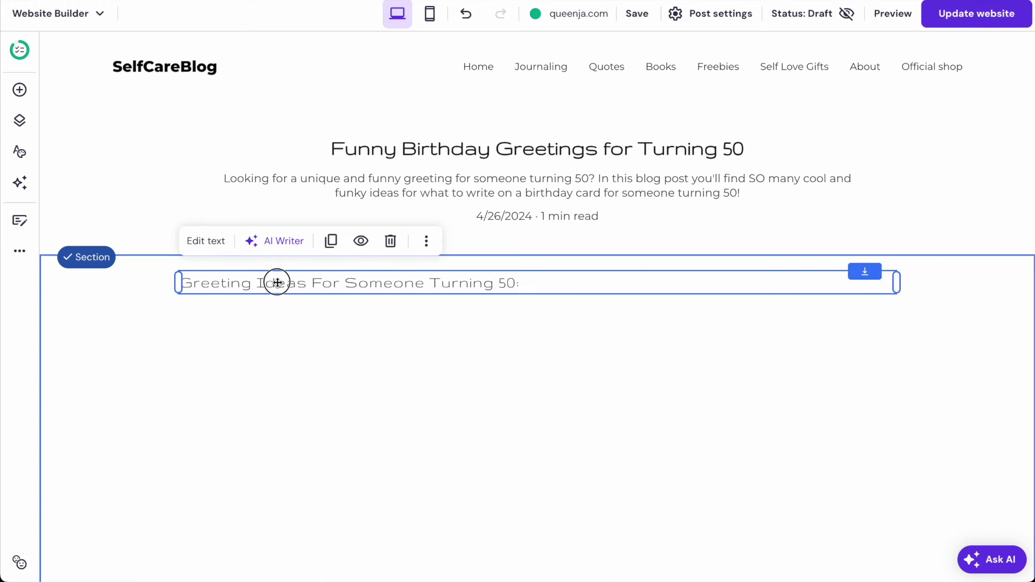
pyautogui.doubleClick(503, 278)
pyautogui.click(264, 240)
pyautogui.click(264, 322)
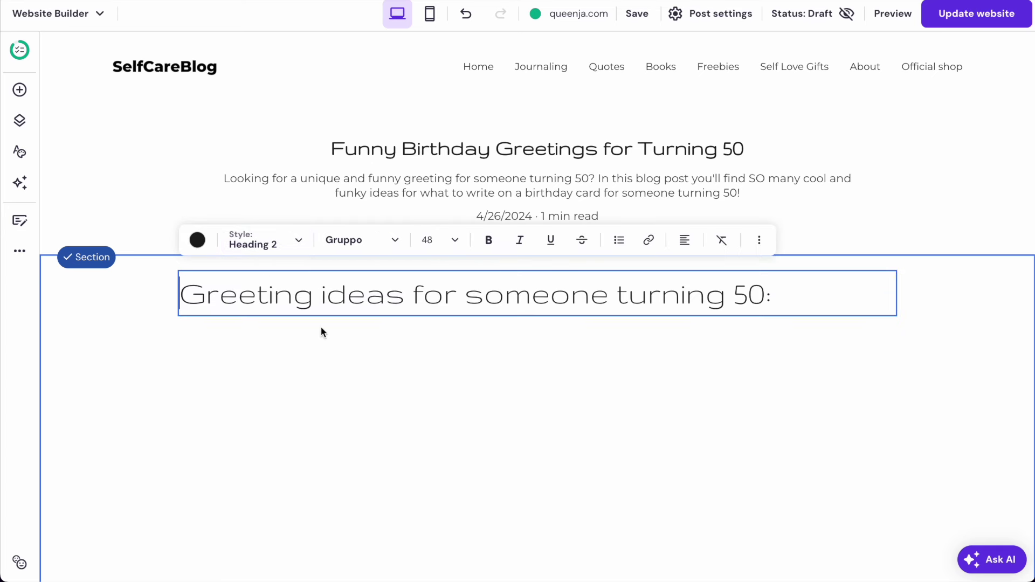
pyautogui.click(363, 365)
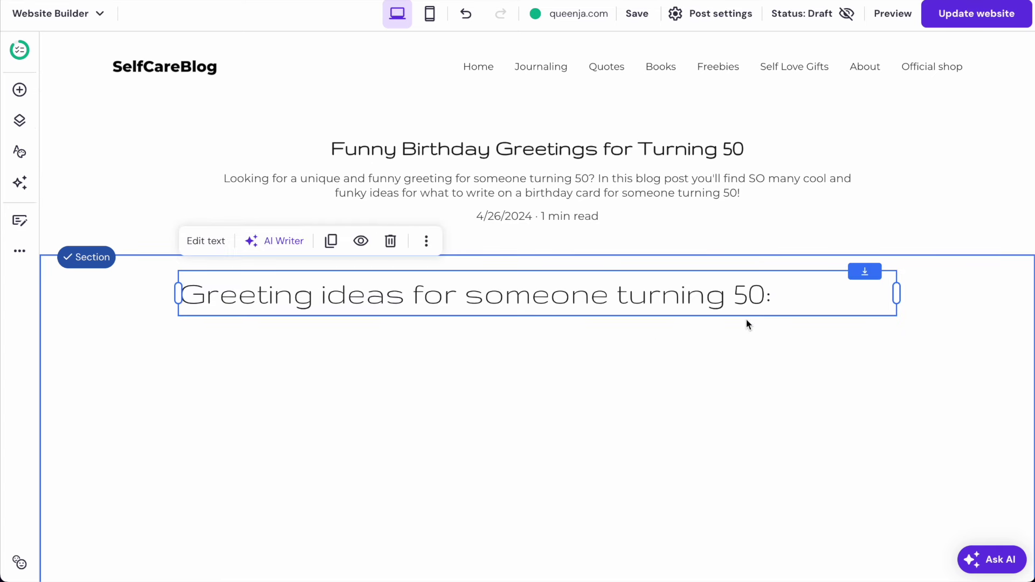
# Write an introductory paragraph below the heading about humor in 50th birthday greetings and the post's 30 greeting ideas, correcting the misspelled "turning".
pyautogui.click(781, 301)
pyautogui.press('Return')
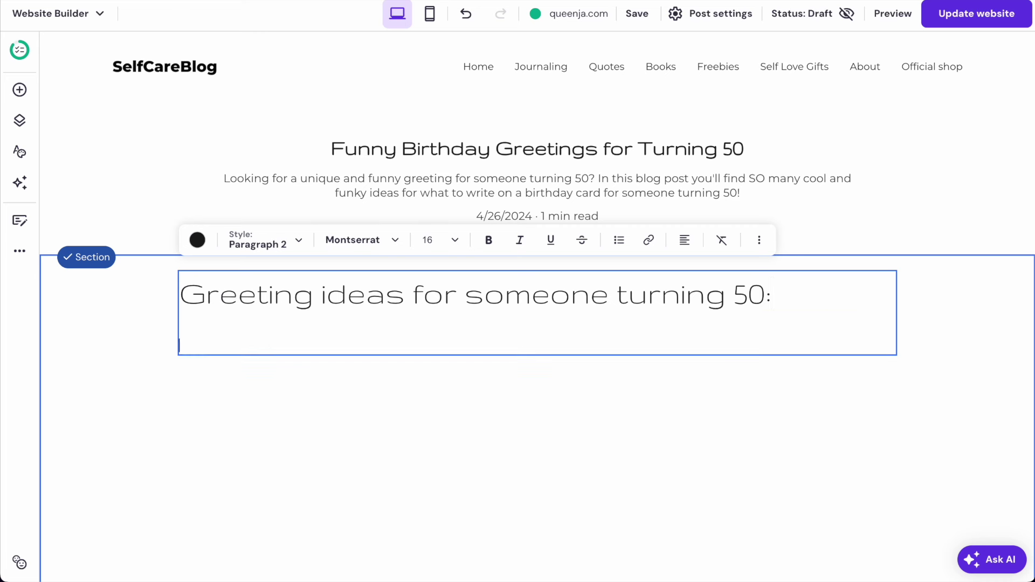
pyautogui.write("There's a healthy dose of humor to be expected from writing greetings. Especially for Birthdays, and especially for someone's 50th birthday! In this post you'll find")
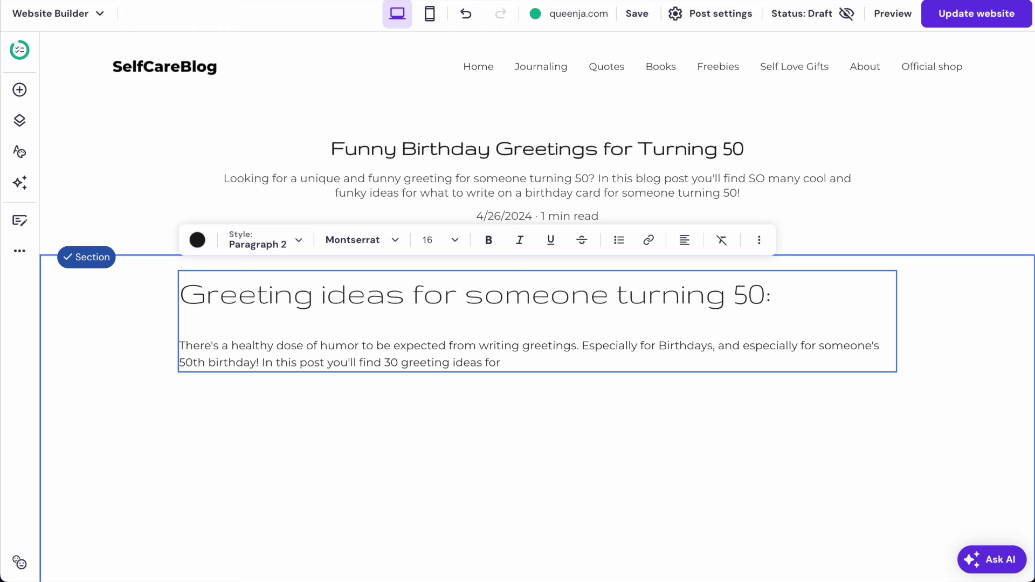
pyautogui.write('card for someone turnign 50!')
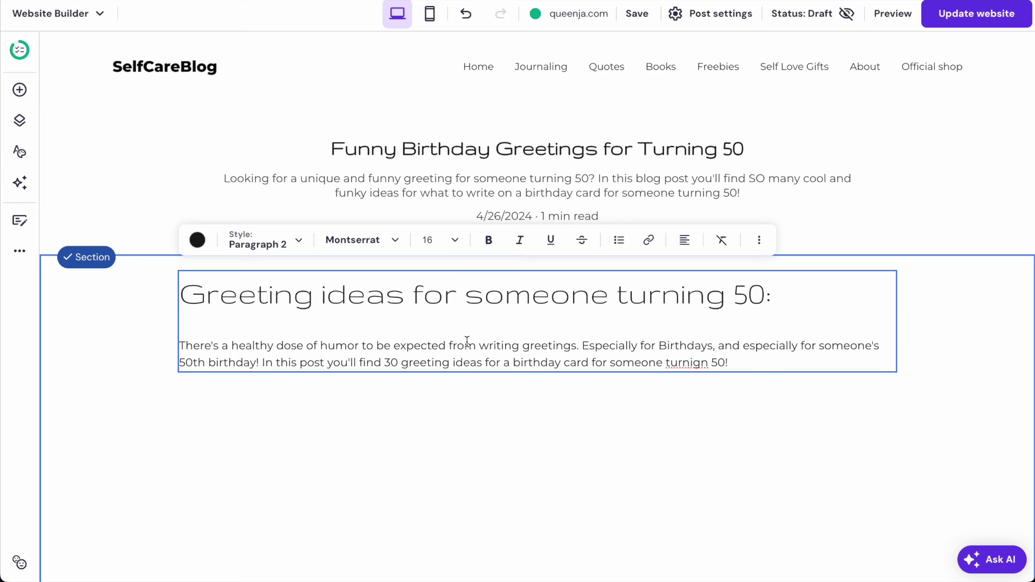
pyautogui.rightClick(672, 361)
pyautogui.click(706, 296)
pyautogui.press('Escape')
# Shorten the intro section to fit its text and add the About section with text beside an image below it.
pyautogui.scroll(-5, 739, 413)
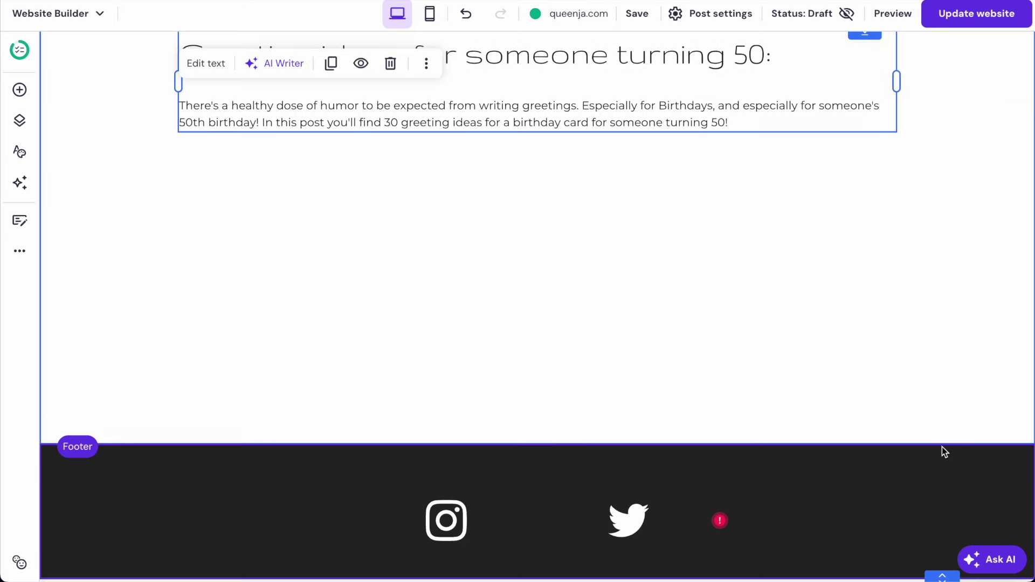
pyautogui.moveTo(936, 443); pyautogui.dragTo(922, 155)
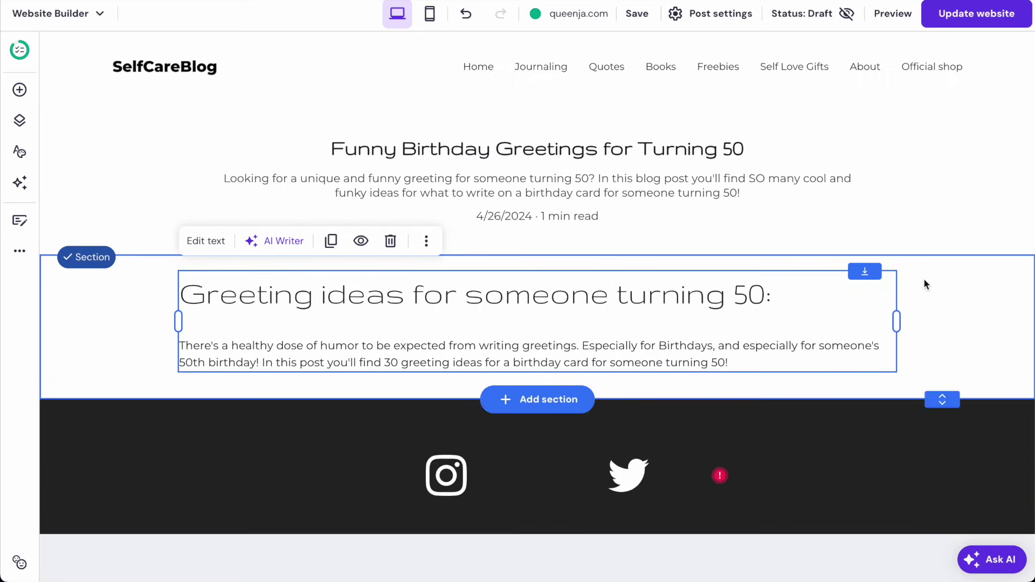
pyautogui.click(534, 398)
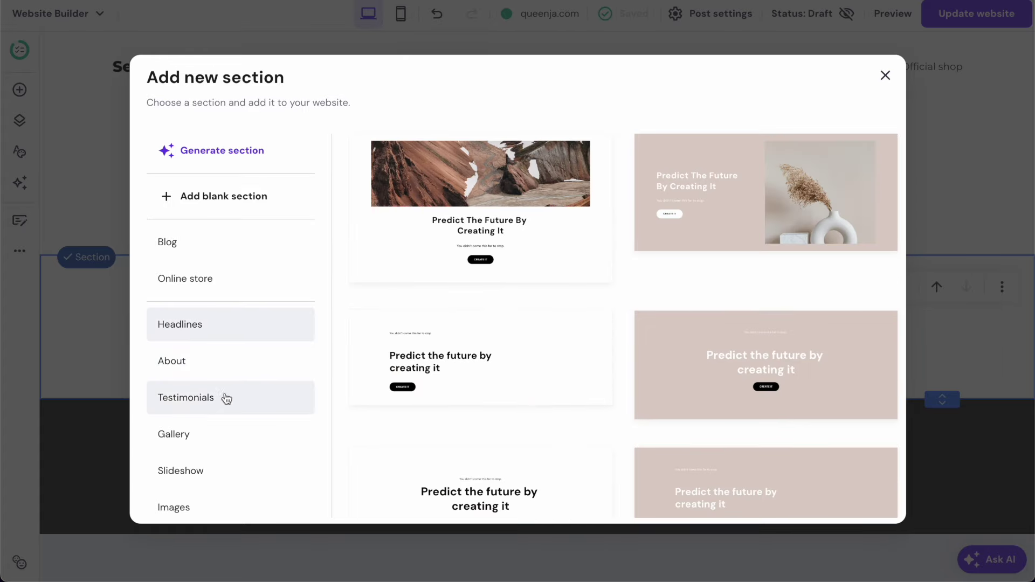
pyautogui.click(186, 367)
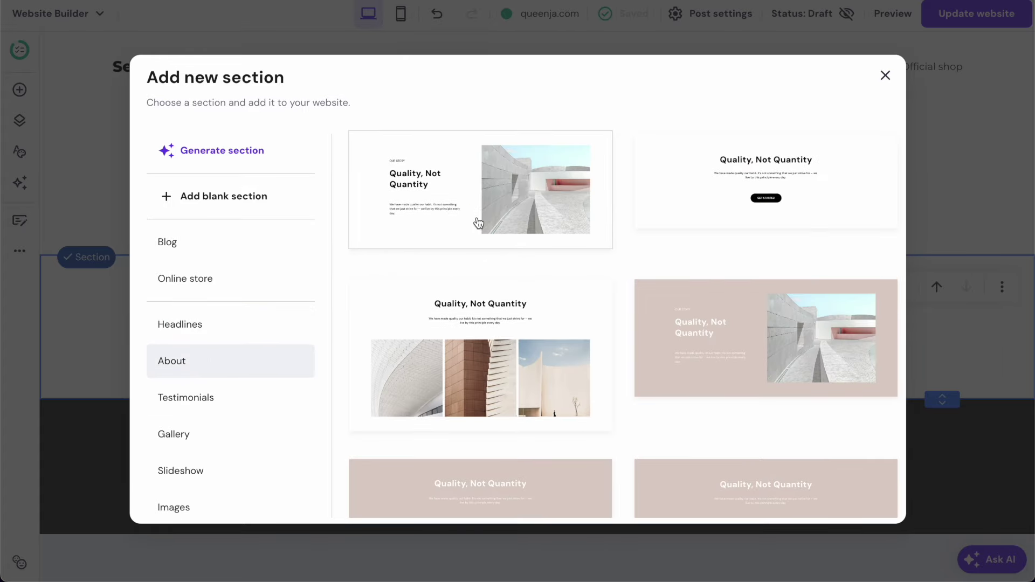
pyautogui.click(481, 201)
# Delete the "OUR STORY" label and the "Quality, Not Quantity" heading from the new section.
pyautogui.scroll(3, 442, 340)
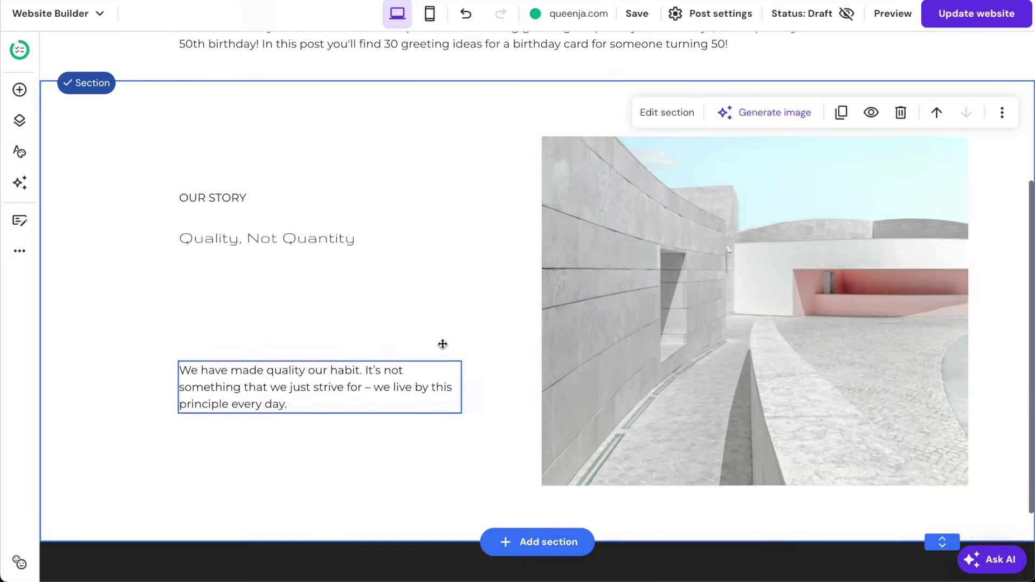
pyautogui.click(227, 261)
pyautogui.press('Delete')
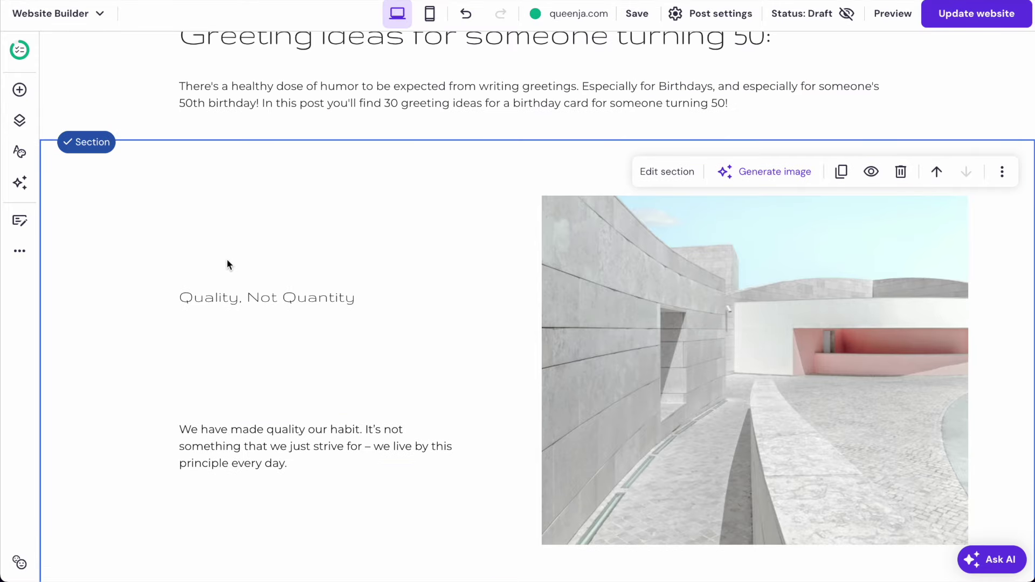
pyautogui.click(249, 295)
pyautogui.press('Delete')
# Move the image to the section's upper left and place the paragraph to its right, beside the image's lower end.
pyautogui.click(265, 435)
pyautogui.moveTo(689, 370); pyautogui.dragTo(388, 358)
pyautogui.moveTo(476, 331); pyautogui.dragTo(417, 329)
pyautogui.moveTo(405, 249); pyautogui.dragTo(596, 231)
pyautogui.moveTo(211, 428); pyautogui.dragTo(776, 403)
pyautogui.moveTo(471, 423); pyautogui.dragTo(282, 422)
pyautogui.moveTo(716, 423); pyautogui.dragTo(655, 504)
pyautogui.click(740, 341)
# Reduce the image section's height so it ends just below the image and paragraph.
pyautogui.scroll(-3, 668, 299)
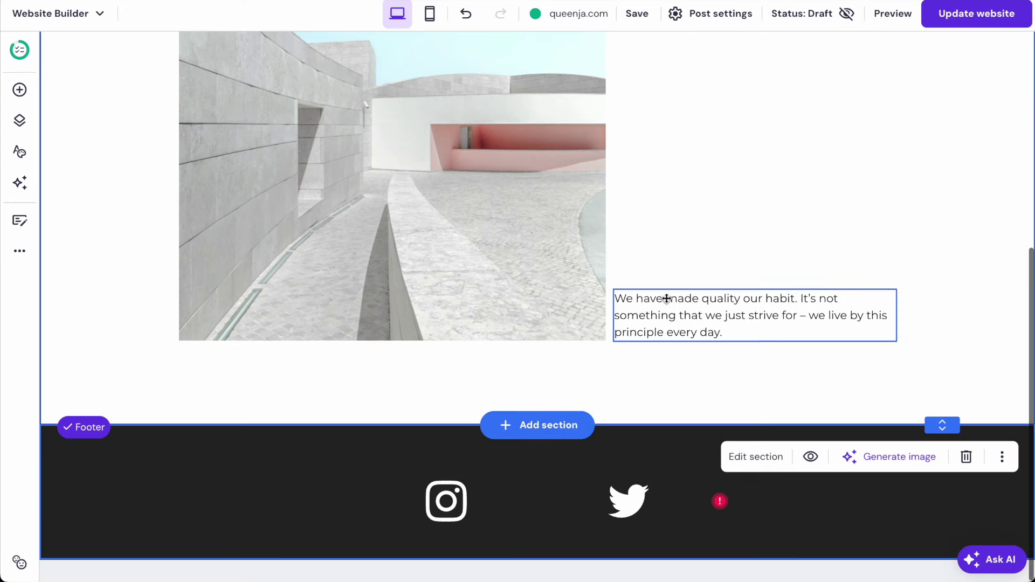
pyautogui.moveTo(941, 429); pyautogui.dragTo(934, 382)
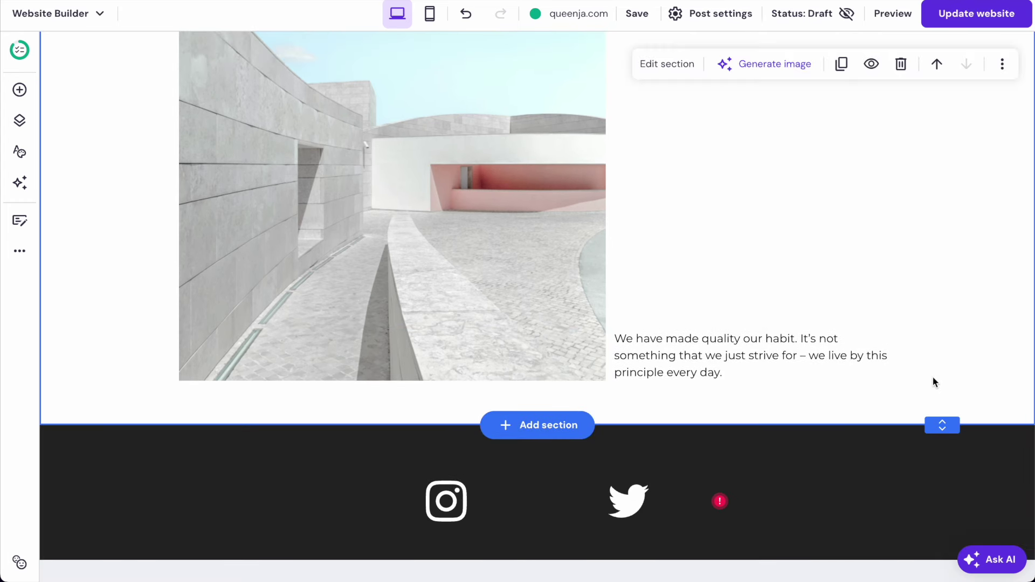
pyautogui.scroll(3, 791, 225)
pyautogui.scroll(-2, 591, 358)
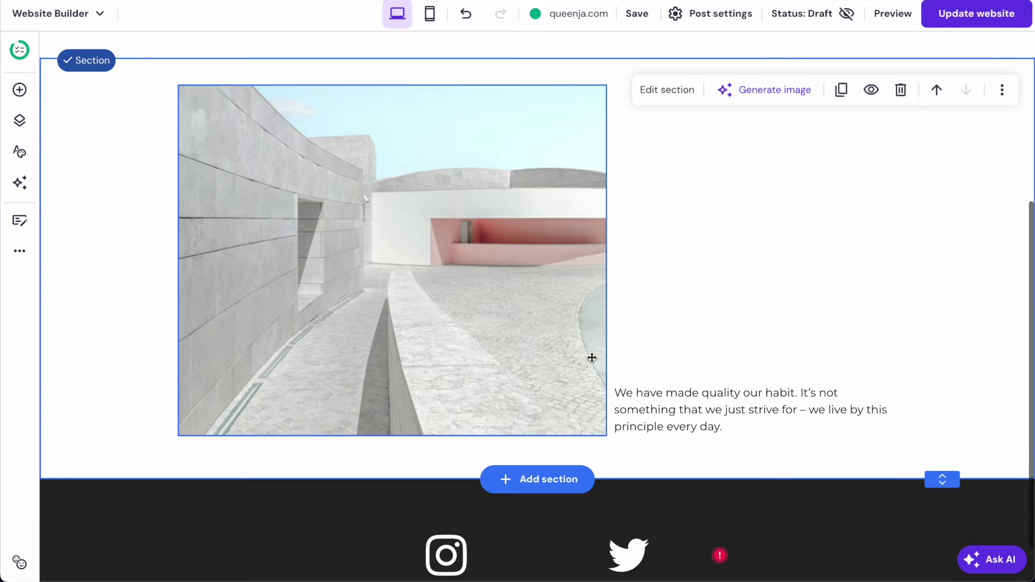
# Duplicate the image-and-paragraph section several times to provide slots for the greeting cards.
pyautogui.scroll(3, 696, 293)
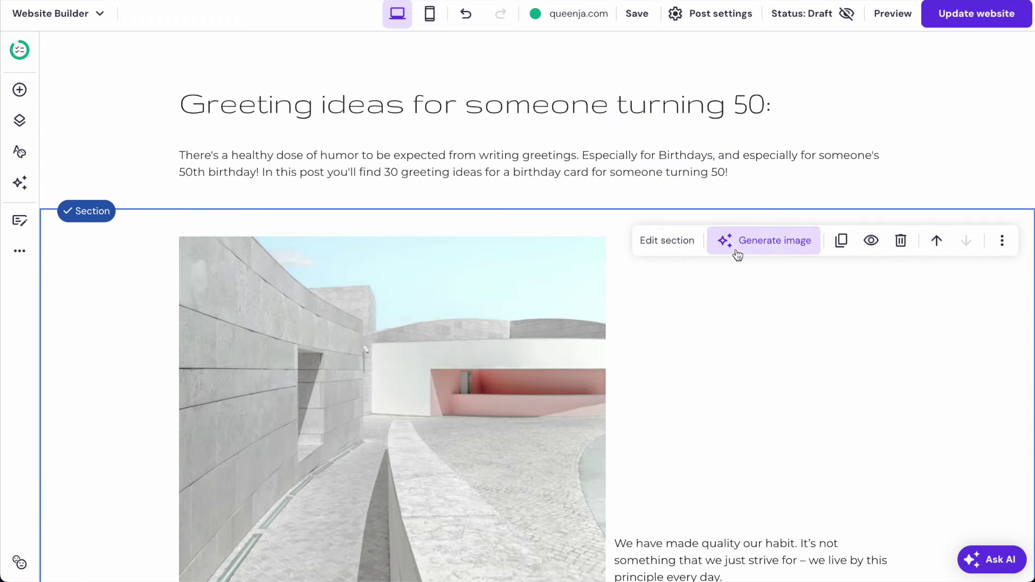
pyautogui.scroll(-2, 837, 242)
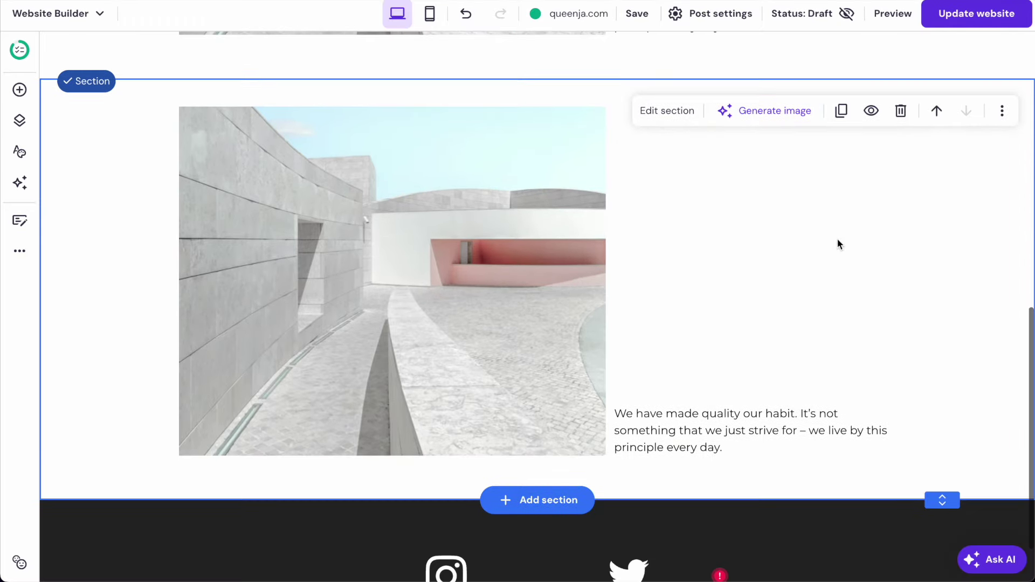
pyautogui.click(843, 112)
pyautogui.click(843, 111)
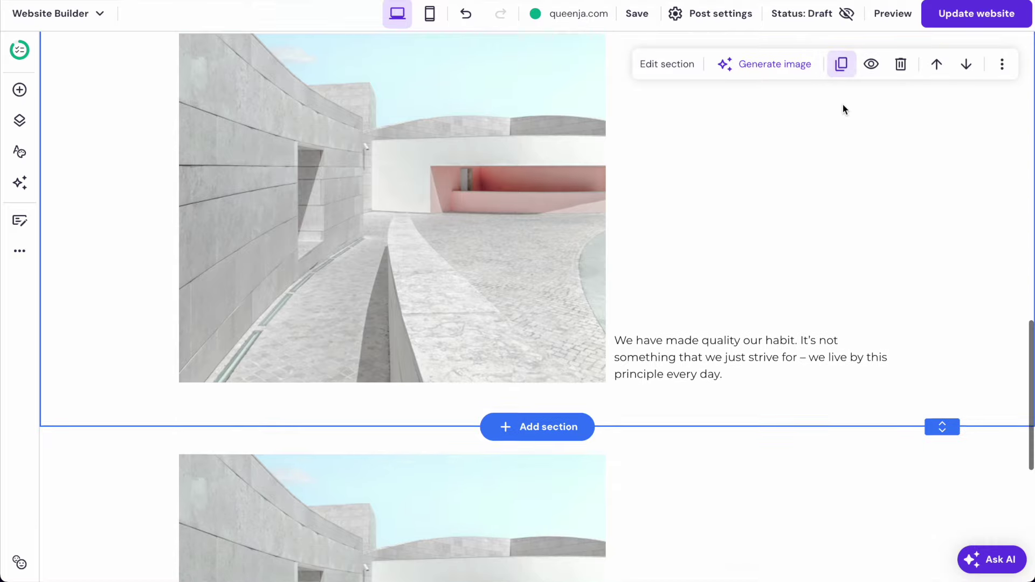
# Add two more copies of the image-and-paragraph section at the end of the post.
pyautogui.click(843, 111)
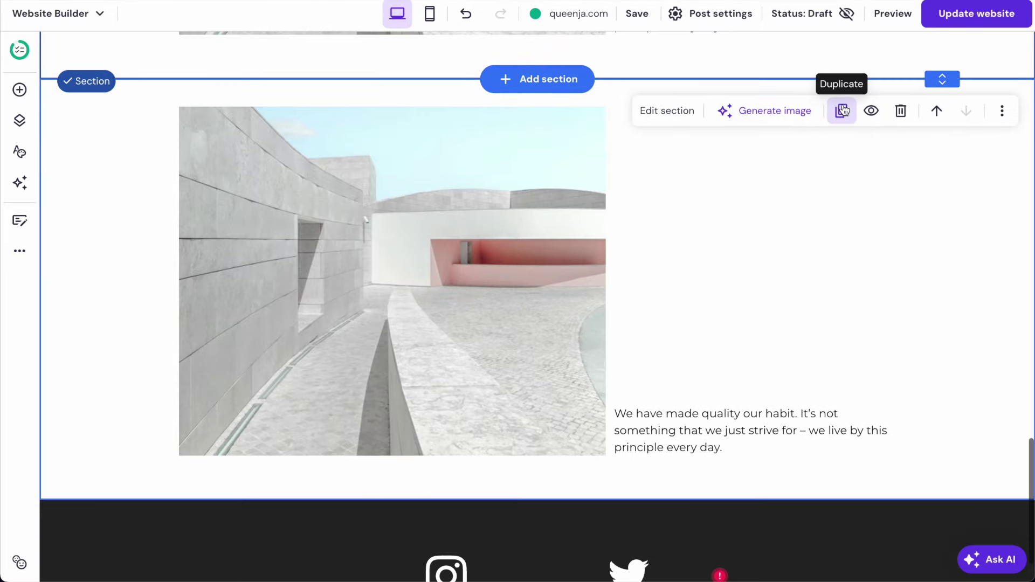
pyautogui.click(843, 111)
pyautogui.scroll(20, 798, 285)
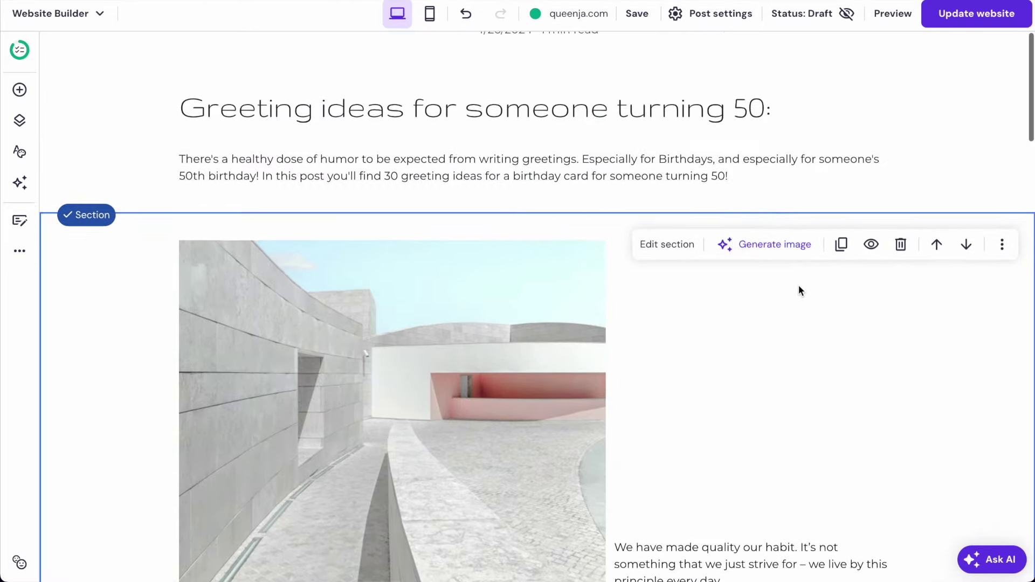
# Open the media library to replace the placeholder image in the first image section.
pyautogui.click(425, 457)
pyautogui.click(208, 298)
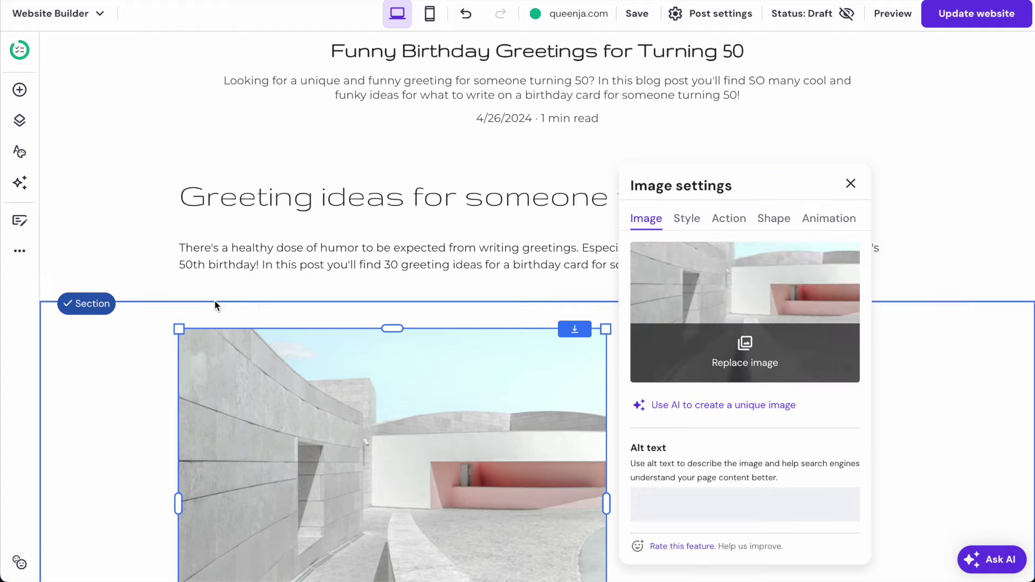
pyautogui.click(745, 353)
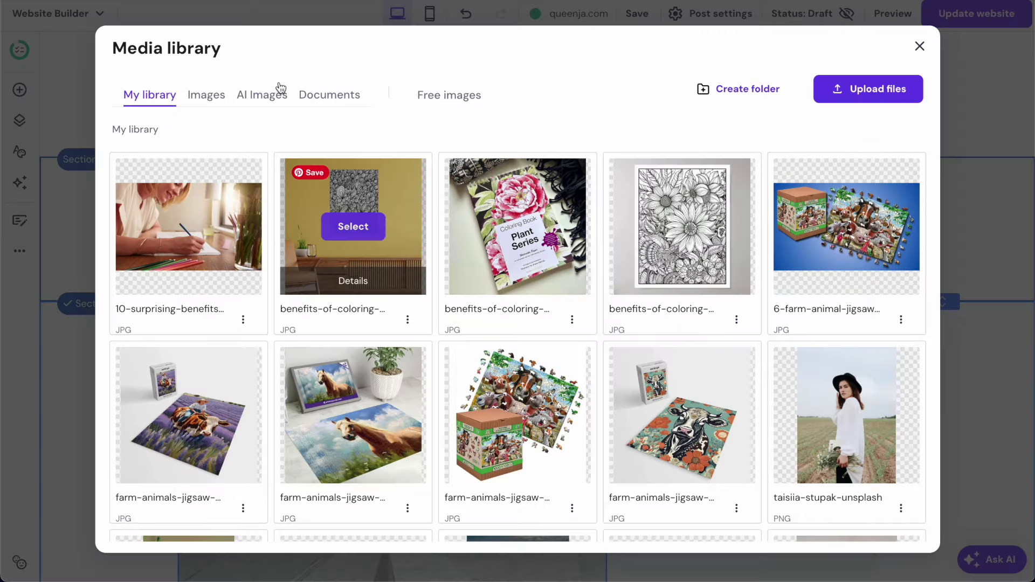
pyautogui.click(876, 97)
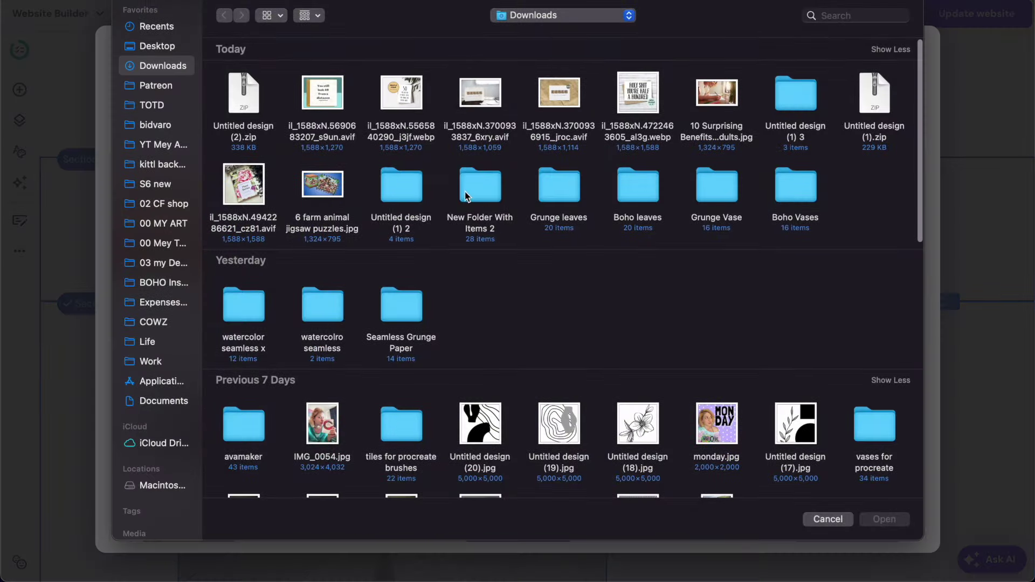
pyautogui.press('Escape')
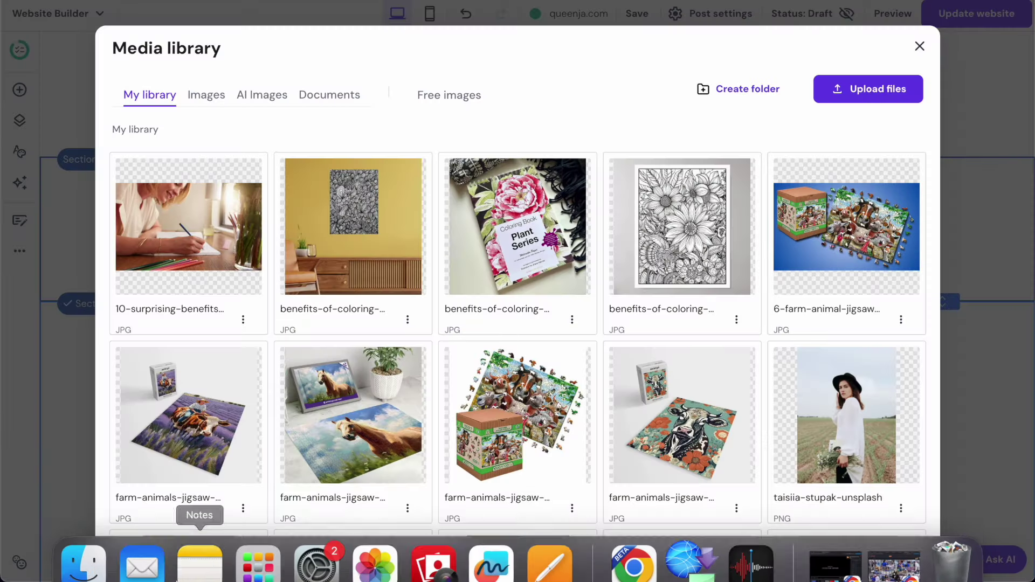
# Switch to Finder and extract the "Untitled design (2).zip" archive in the Downloads folder, leaving the media library open.
pyautogui.click(81, 555)
pyautogui.click(474, 259)
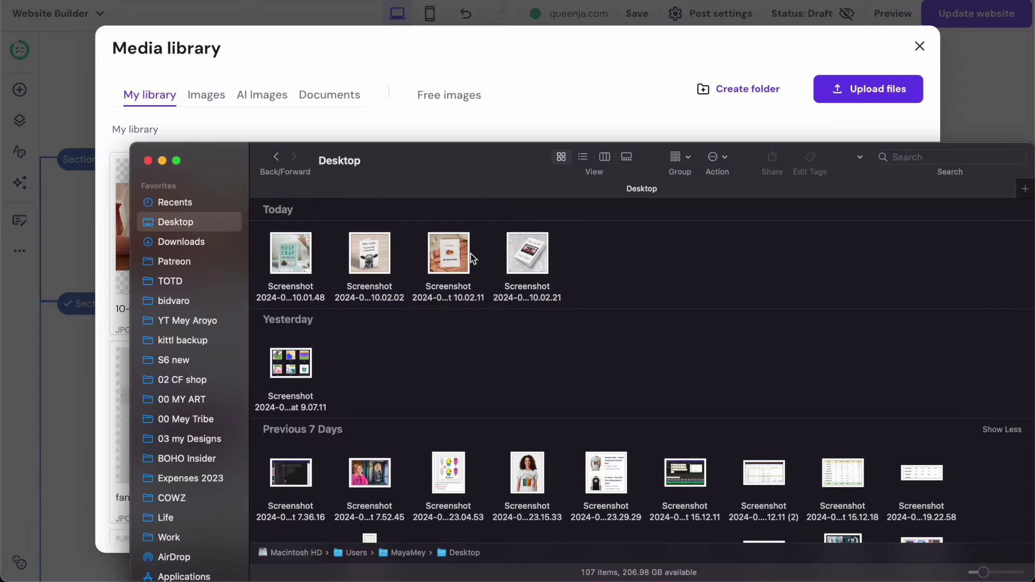
pyautogui.click(181, 242)
pyautogui.doubleClick(845, 350)
pyautogui.doubleClick(842, 356)
pyautogui.click(542, 115)
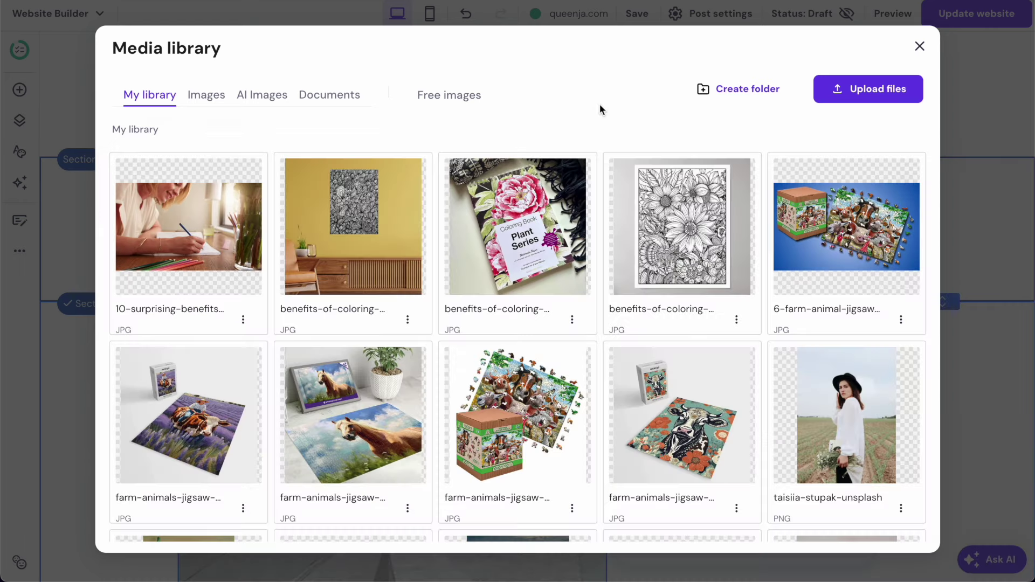
# Upload all the card images from the "Untitled design (2)" folder in Downloads to the media library.
pyautogui.click(866, 96)
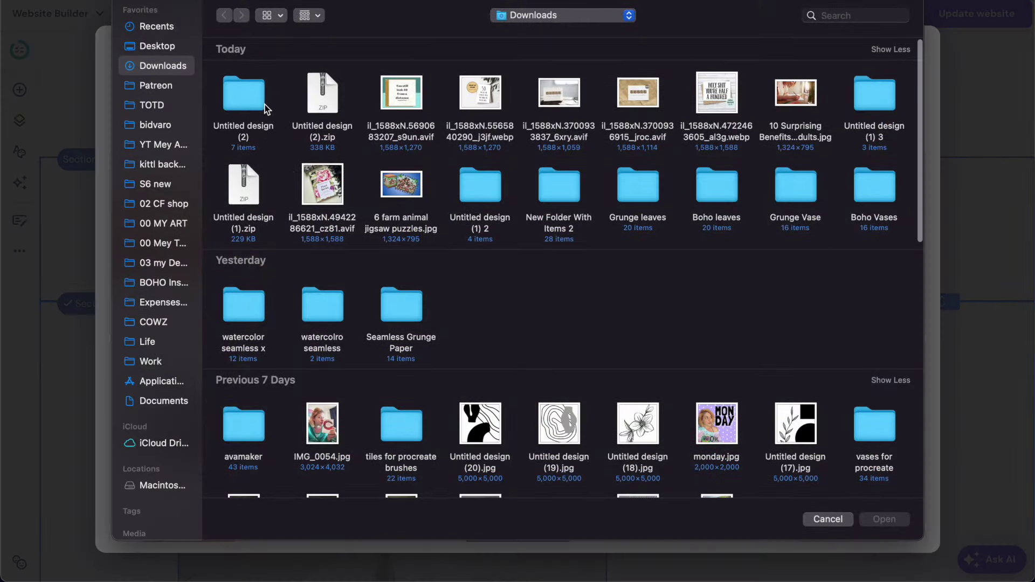
pyautogui.doubleClick(246, 97)
pyautogui.moveTo(785, 266); pyautogui.dragTo(227, 83)
pyautogui.press('Return')
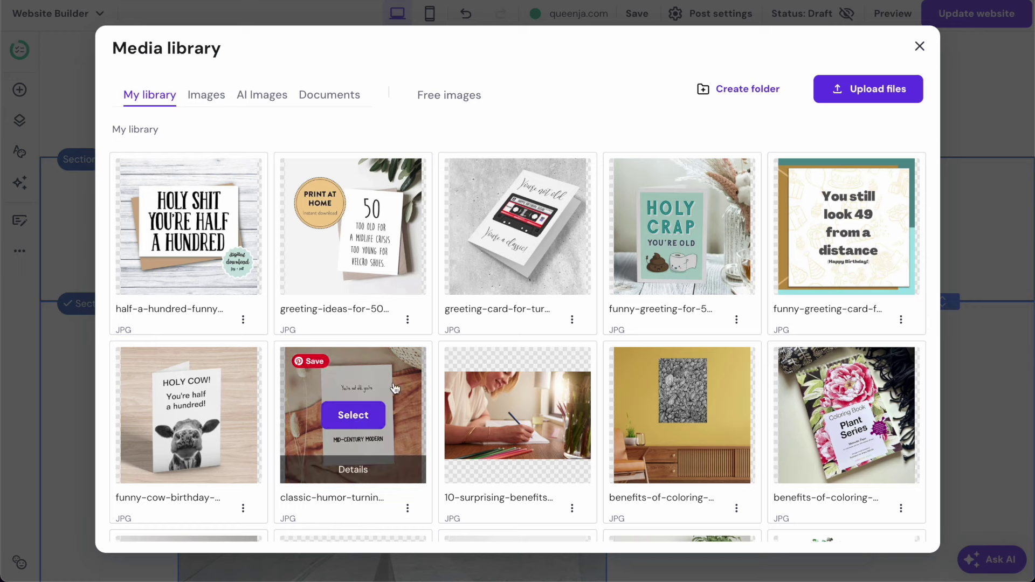
# Insert the "Mid-Century Modern" card in the first image section and replace the remaining placeholders with the other uploaded cards.
pyautogui.click(517, 225)
pyautogui.scroll(-9, 469, 248)
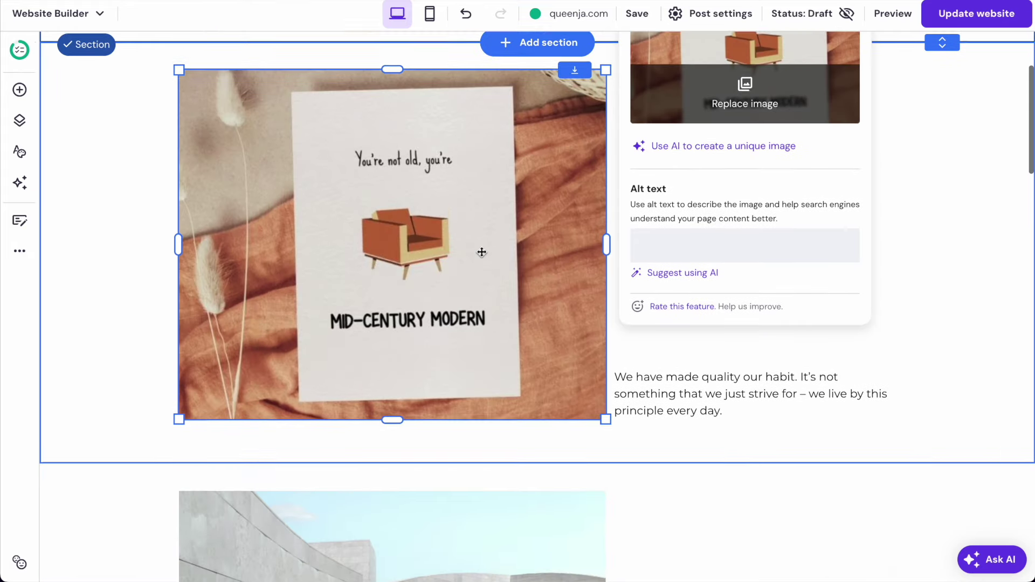
pyautogui.click(215, 234)
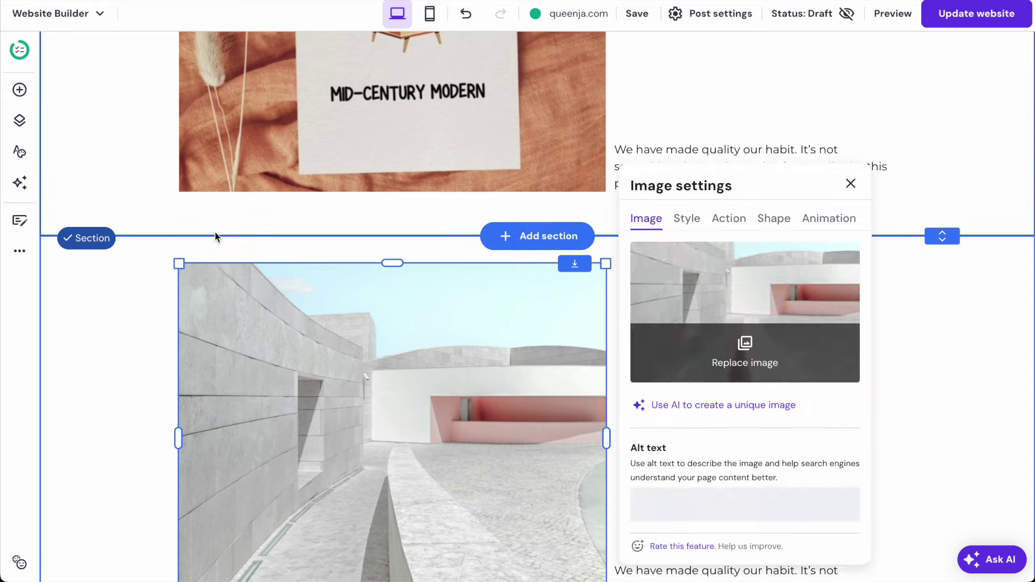
pyautogui.click(754, 327)
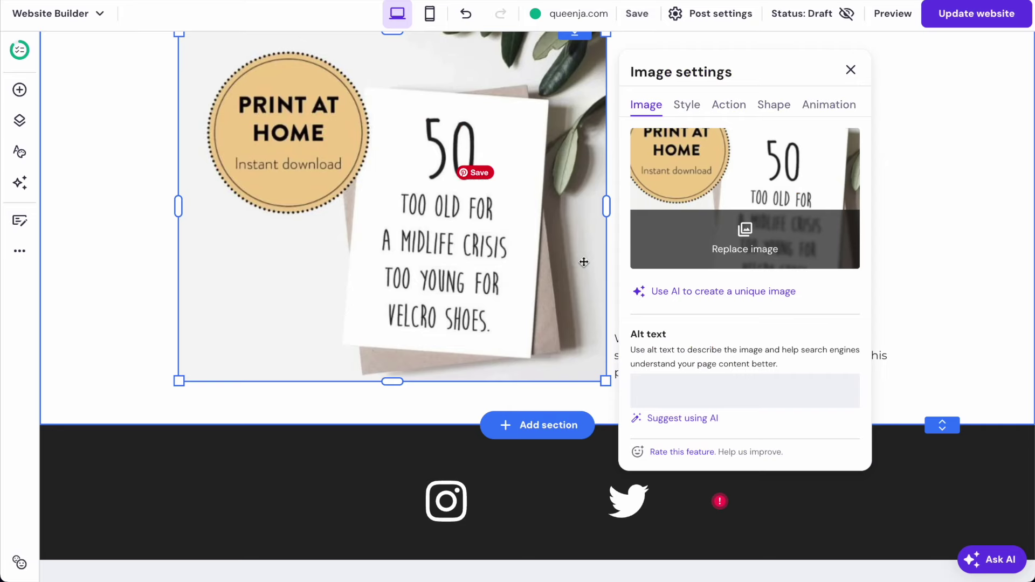
pyautogui.click(90, 306)
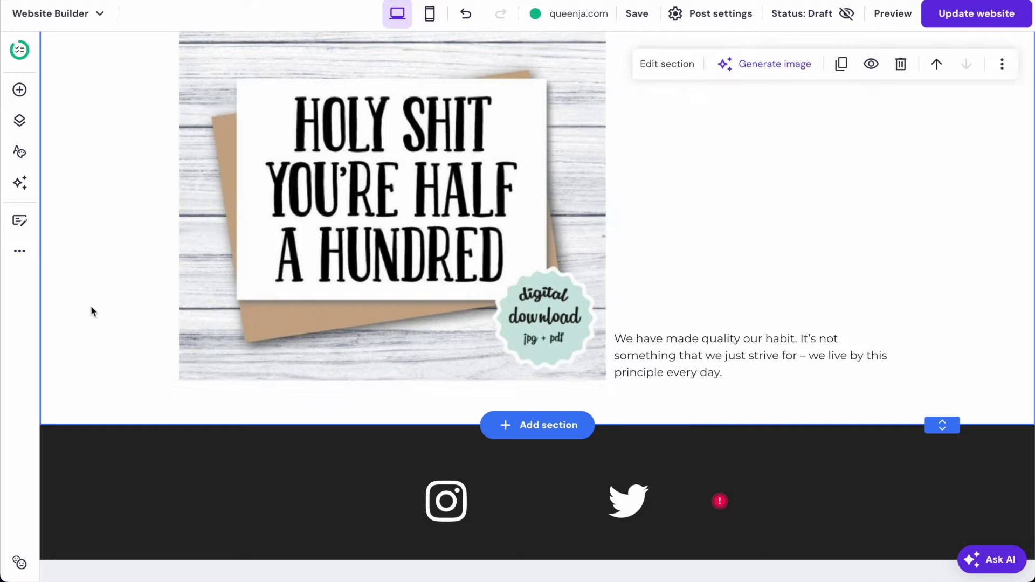
# Replace the paragraph beside the first card with "1 - You're not Old, You're Mid-Century Modern".
pyautogui.scroll(19, 91, 306)
pyautogui.scroll(18, 90, 307)
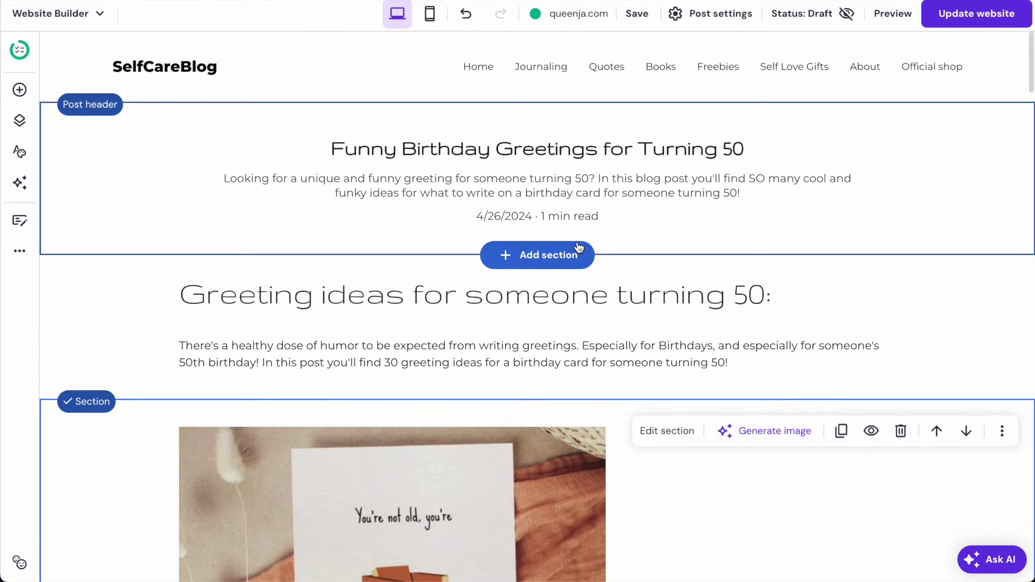
pyautogui.scroll(-3, 579, 245)
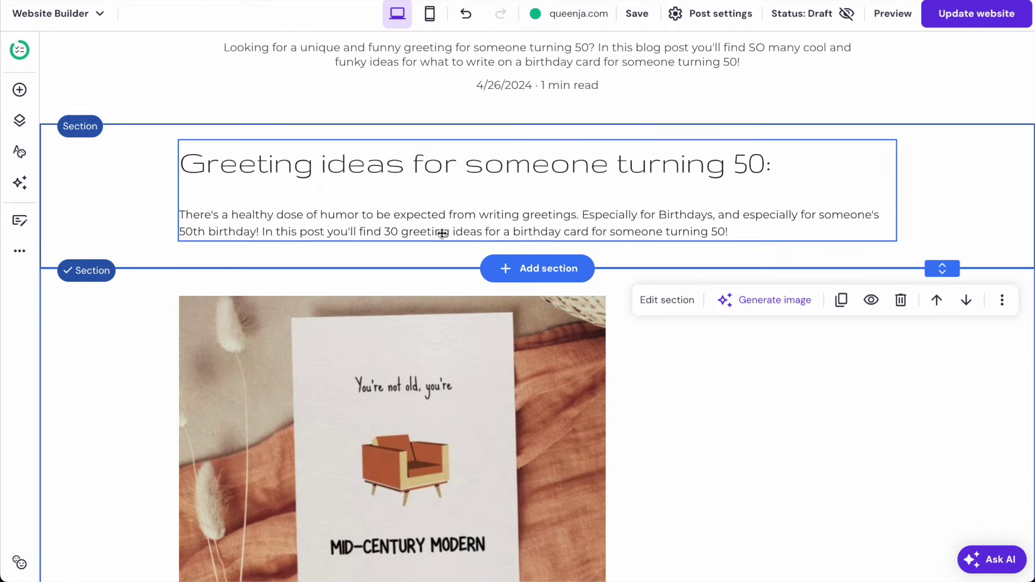
pyautogui.scroll(-5, 442, 233)
pyautogui.click(685, 342)
pyautogui.scroll(2, 686, 345)
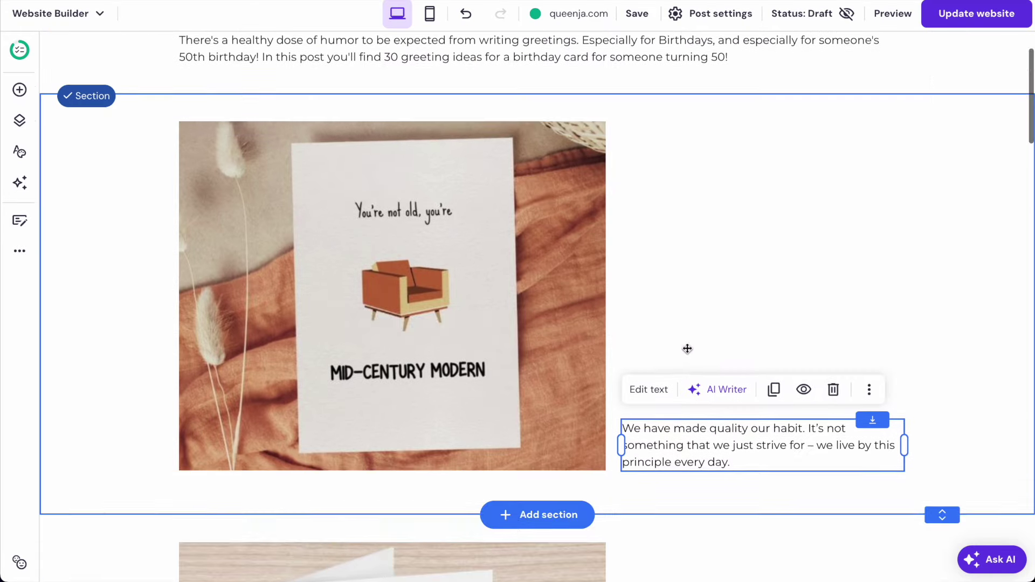
pyautogui.scroll(2, 688, 416)
pyautogui.scroll(-2, 689, 419)
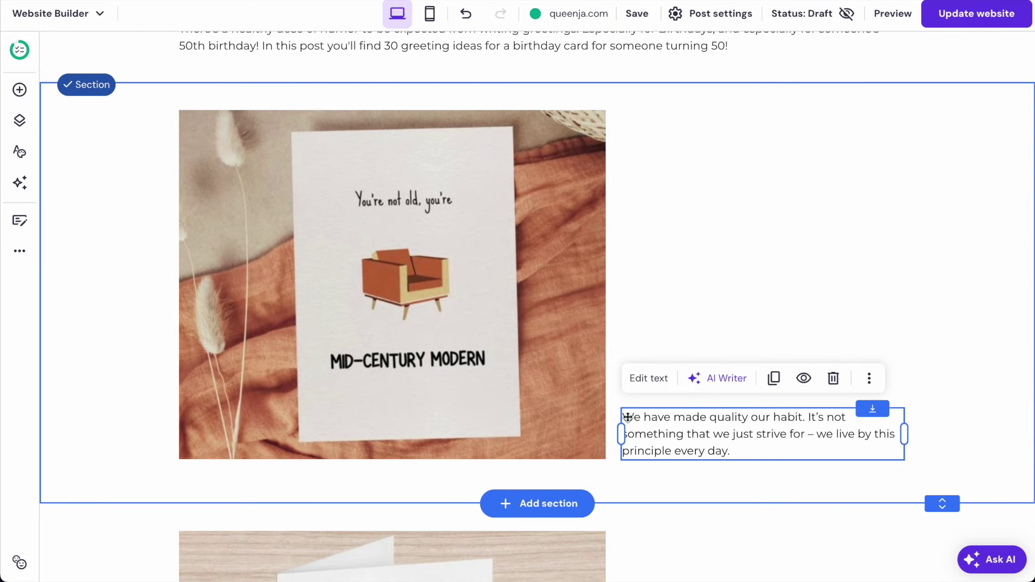
pyautogui.click(627, 416)
pyautogui.write('1.')
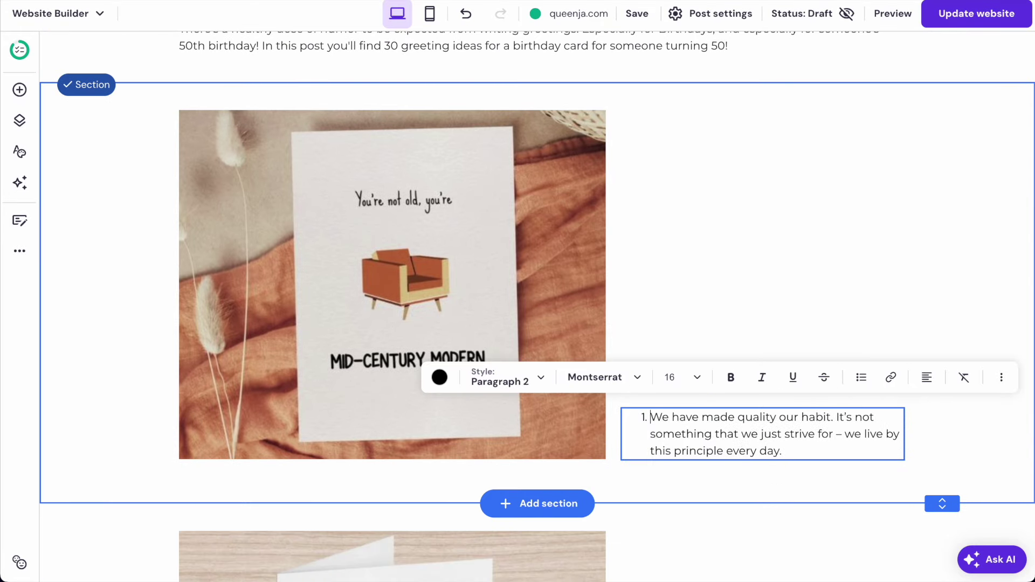
pyautogui.moveTo(790, 450); pyautogui.dragTo(653, 412)
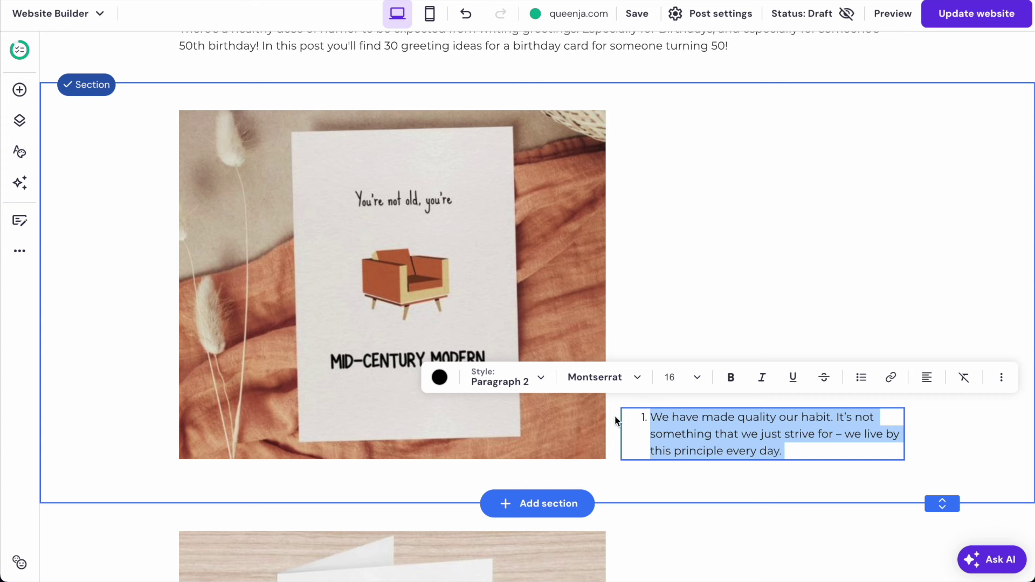
pyautogui.press('BackSpace')
pyautogui.press('BackSpace')
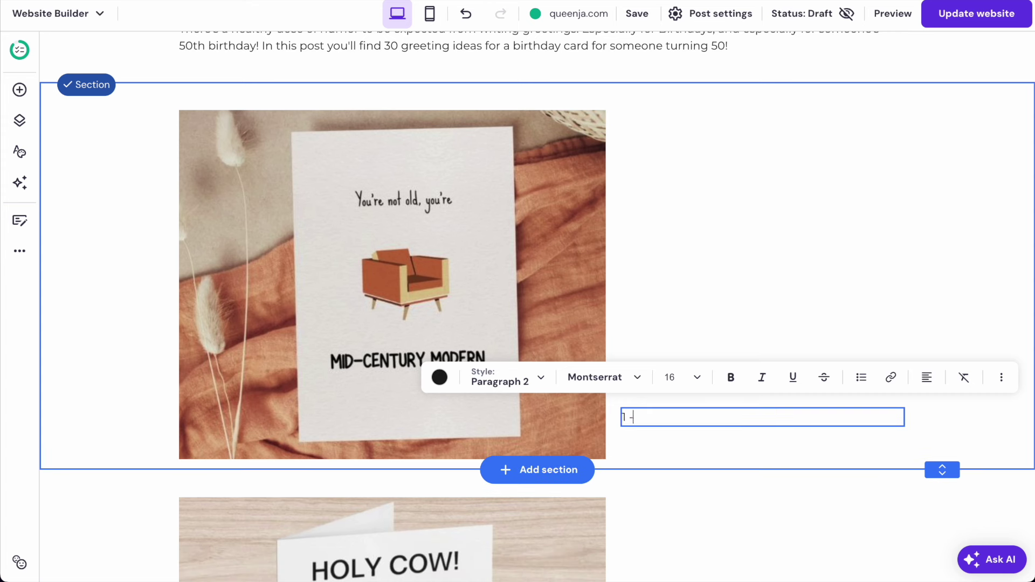
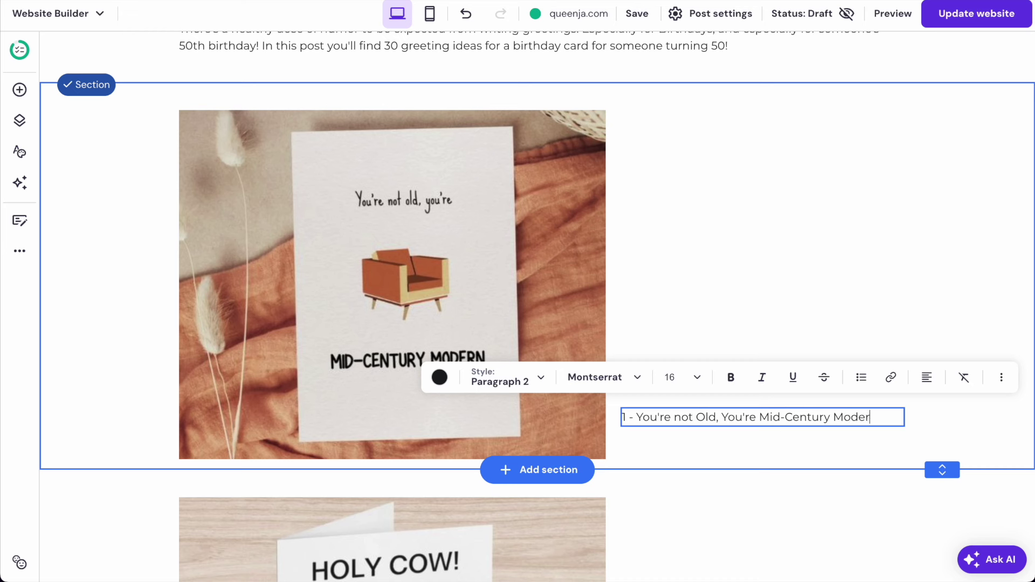
pyautogui.click(659, 284)
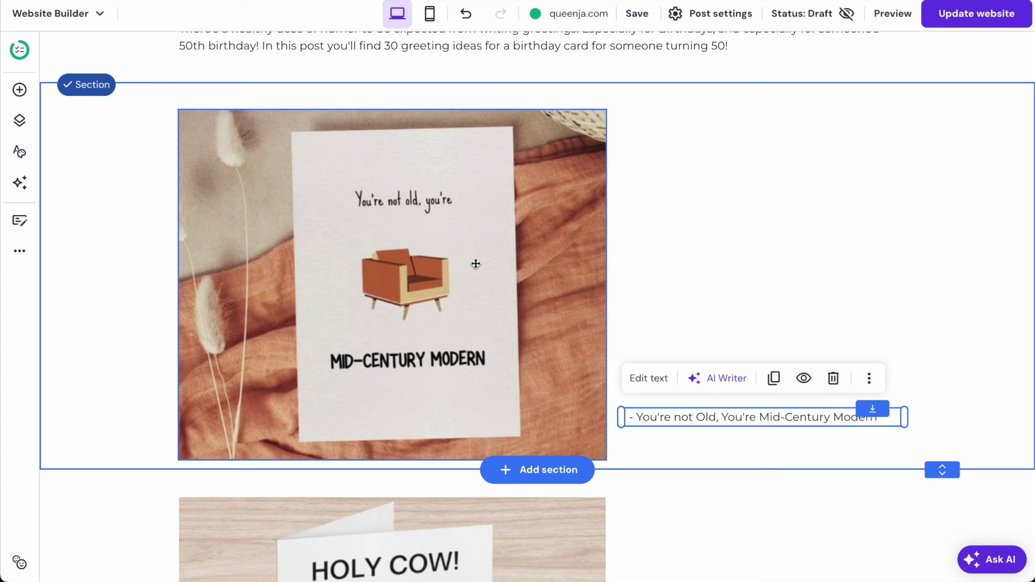
pyautogui.click(667, 221)
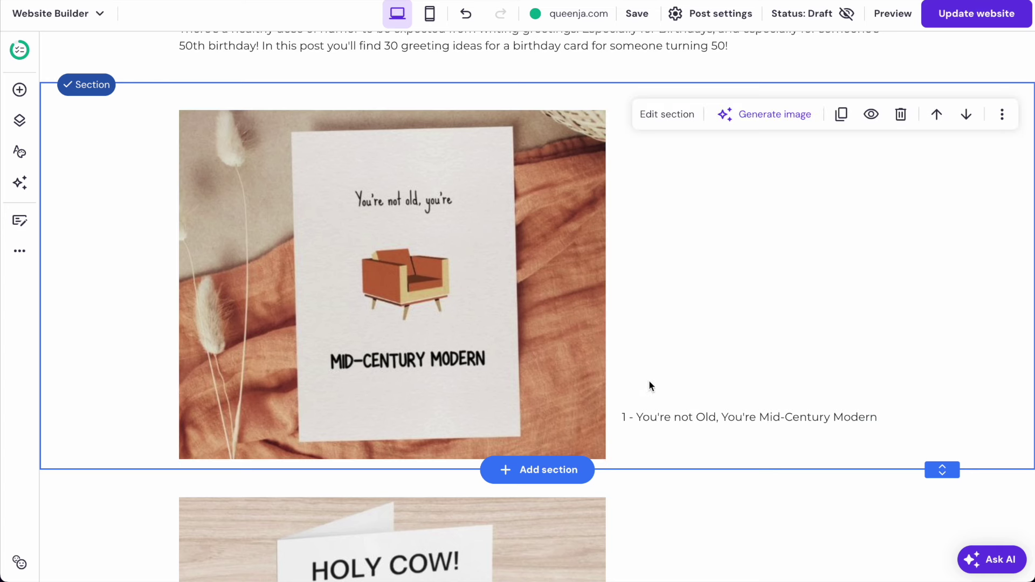
# Narrow the first greeting's text box slightly and set its font size to 32.
pyautogui.click(684, 418)
pyautogui.moveTo(905, 422); pyautogui.dragTo(887, 422)
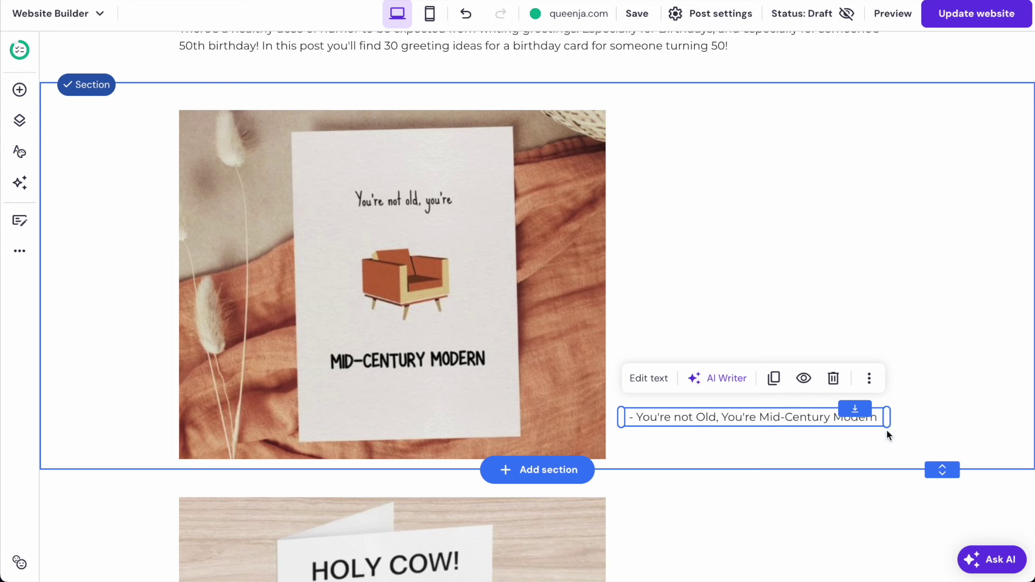
pyautogui.click(667, 378)
pyautogui.click(699, 381)
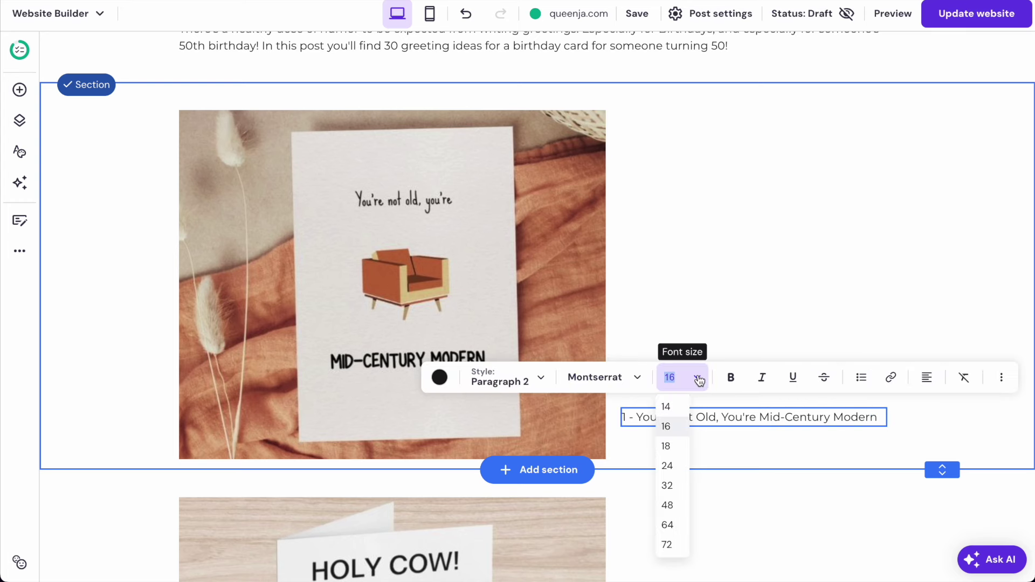
pyautogui.click(672, 487)
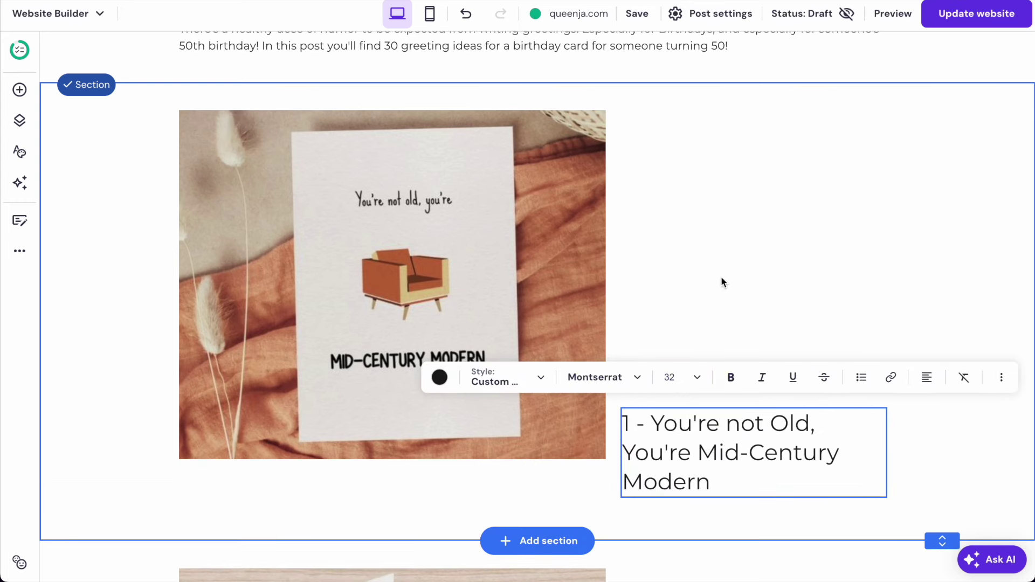
# Move the greeting text to the section's upper left and the card image to its upper right, shrinking the image.
pyautogui.moveTo(681, 456); pyautogui.dragTo(681, 158)
pyautogui.moveTo(410, 253); pyautogui.dragTo(677, 224)
pyautogui.moveTo(760, 161); pyautogui.dragTo(317, 161)
pyautogui.moveTo(776, 395); pyautogui.dragTo(749, 339)
pyautogui.moveTo(474, 459); pyautogui.dragTo(574, 377)
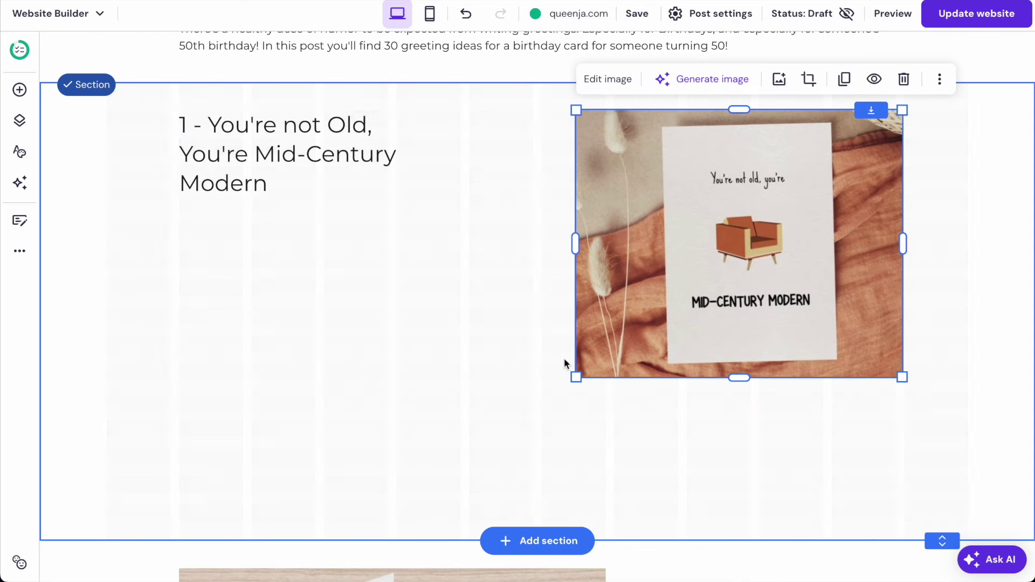
# Set the first greeting's font size to 64 and widen its text box almost to the card image.
pyautogui.click(353, 173)
pyautogui.click(219, 81)
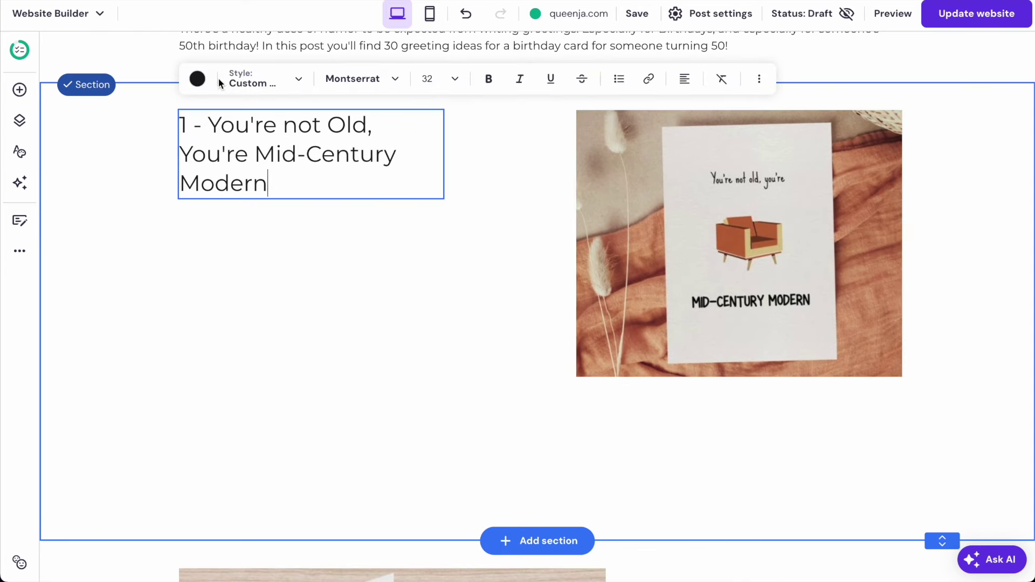
pyautogui.click(455, 79)
pyautogui.click(427, 233)
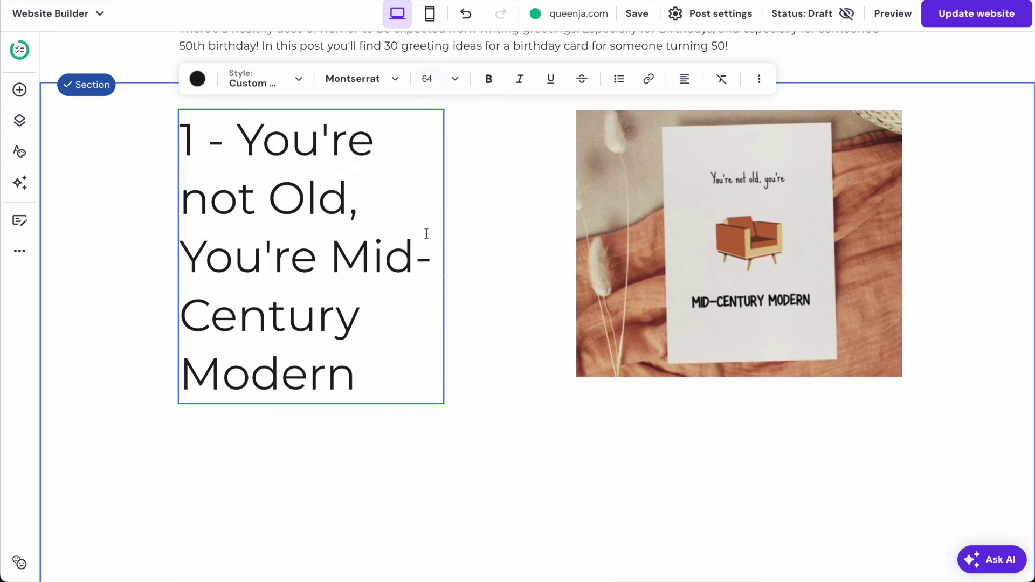
pyautogui.click(509, 285)
pyautogui.moveTo(450, 260); pyautogui.dragTo(543, 256)
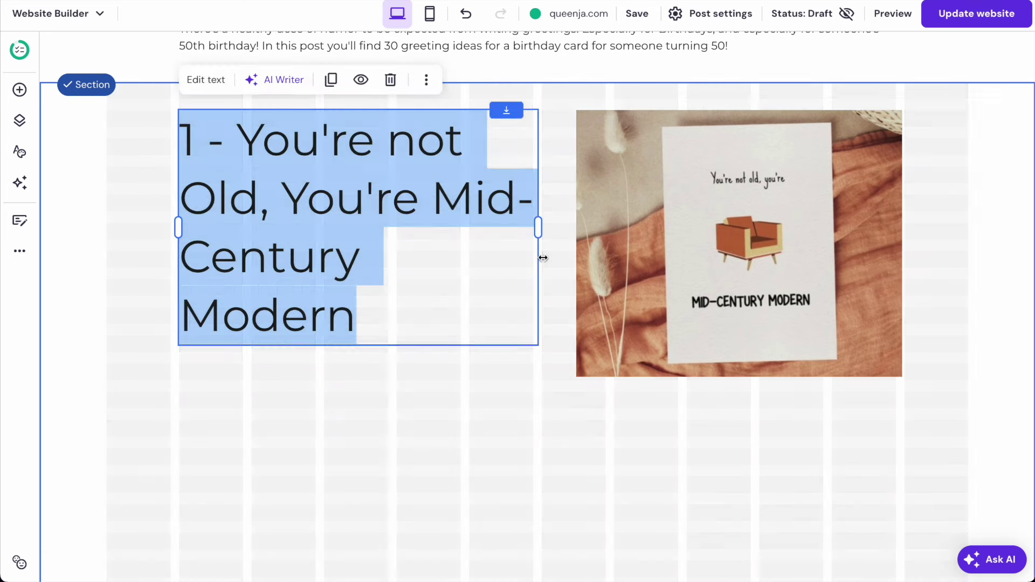
# Shrink the Mid-Century Modern card image slightly, keeping its upper right corner in place.
pyautogui.click(587, 409)
pyautogui.click(668, 289)
pyautogui.moveTo(575, 379); pyautogui.dragTo(588, 361)
# Set the Mid-Century Modern card image's action to Open link and leave the image settings.
pyautogui.click(720, 255)
pyautogui.click(621, 78)
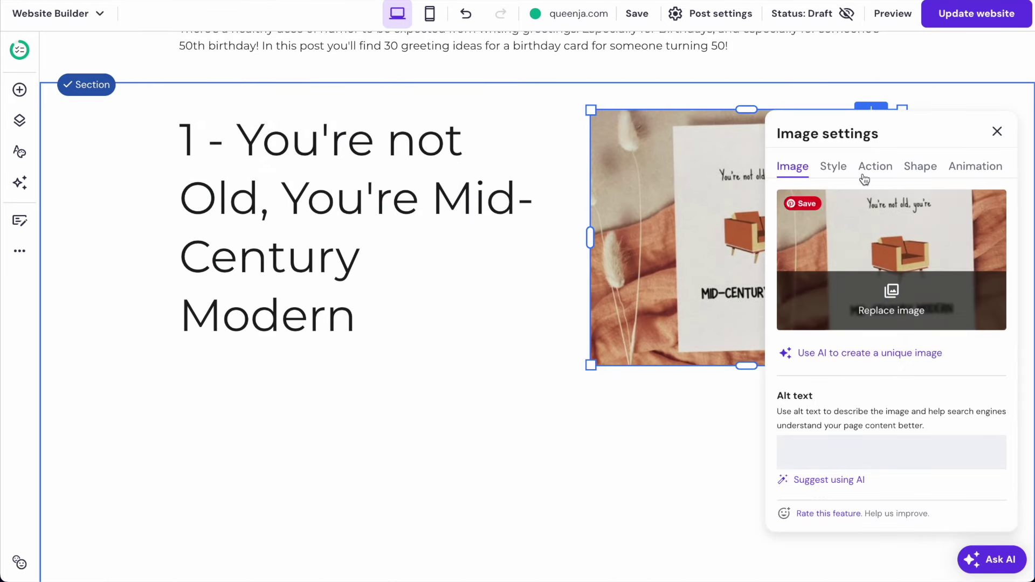
pyautogui.click(879, 167)
pyautogui.click(858, 232)
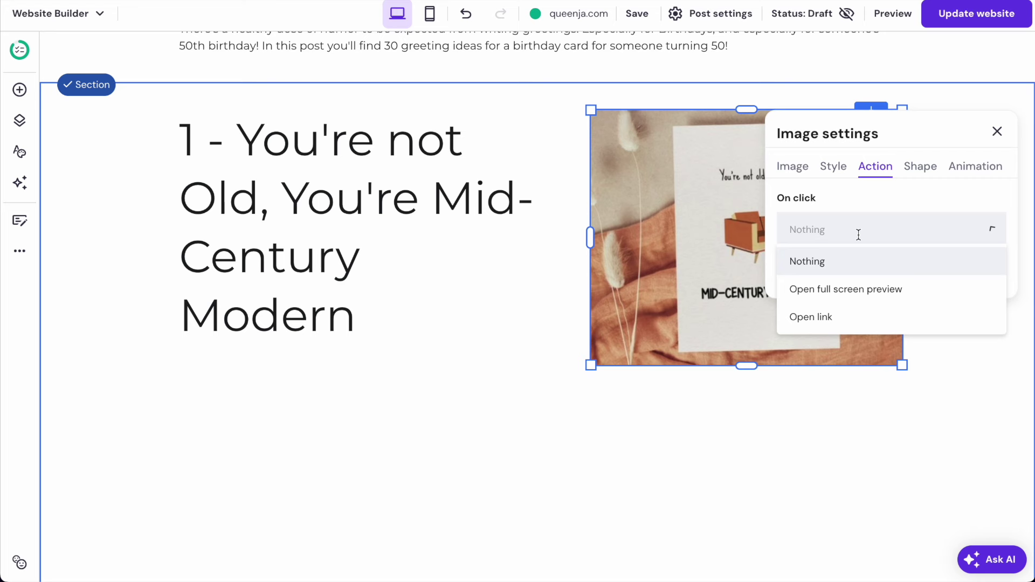
pyautogui.click(846, 320)
pyautogui.click(598, 501)
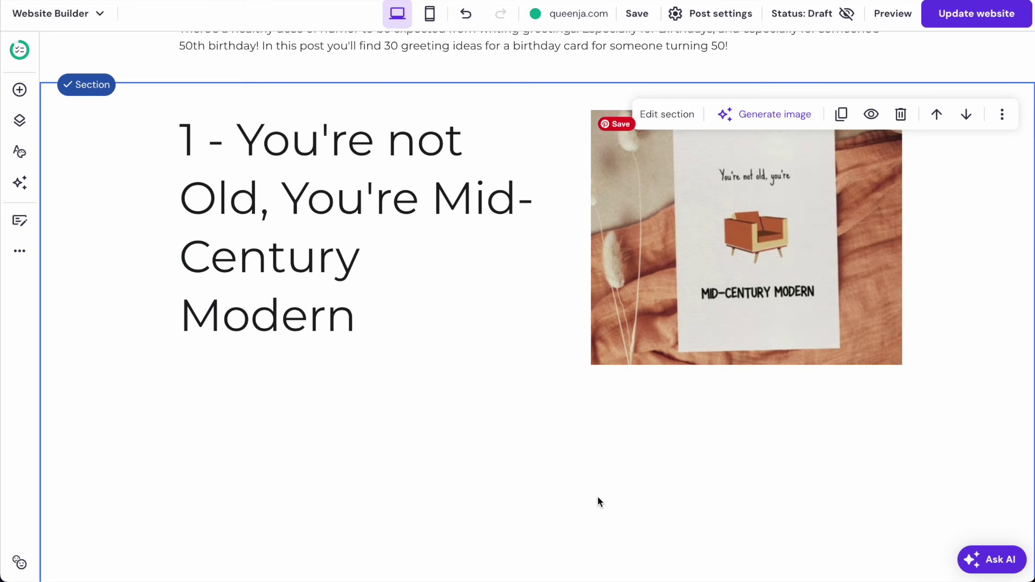
# Reduce the first card section's height so it ends just below the card image and greeting text.
pyautogui.scroll(-4, 519, 354)
pyautogui.moveTo(942, 517); pyautogui.dragTo(939, 176)
pyautogui.scroll(5, 671, 221)
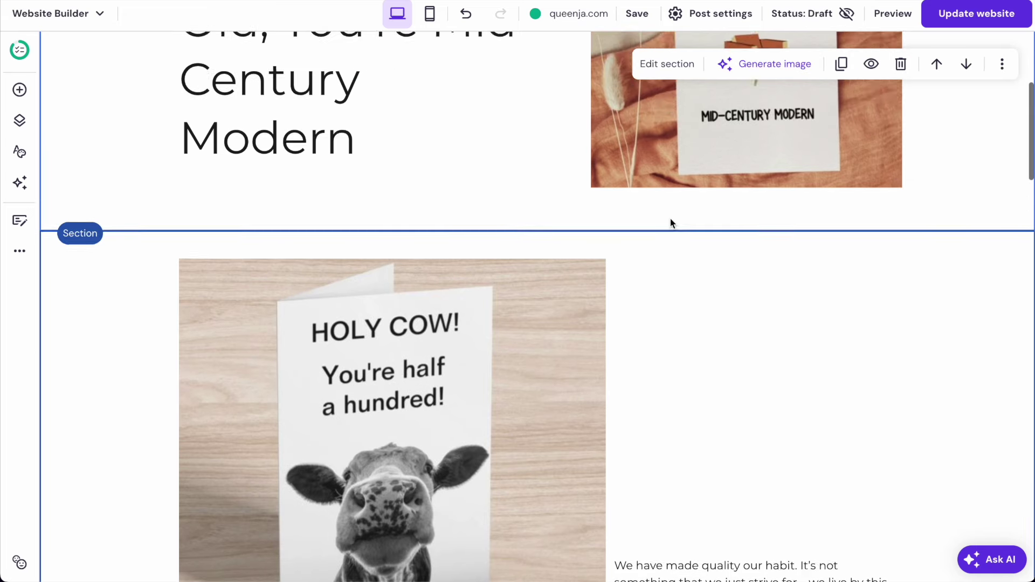
# Add a Headlines section with the centered "Predict the future by creating it" layout directly below the first card section.
pyautogui.scroll(-2, 509, 245)
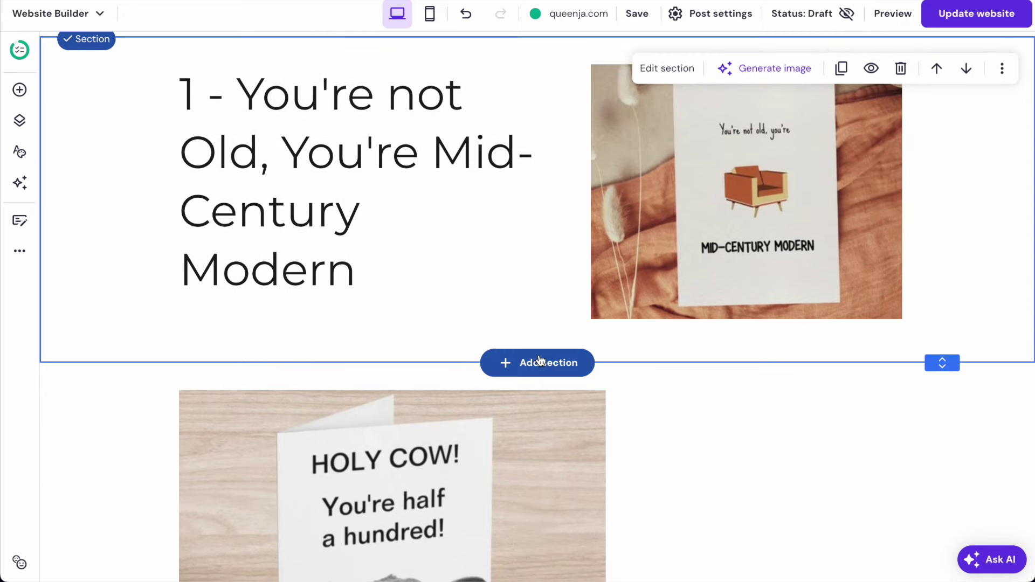
pyautogui.click(531, 363)
pyautogui.click(187, 334)
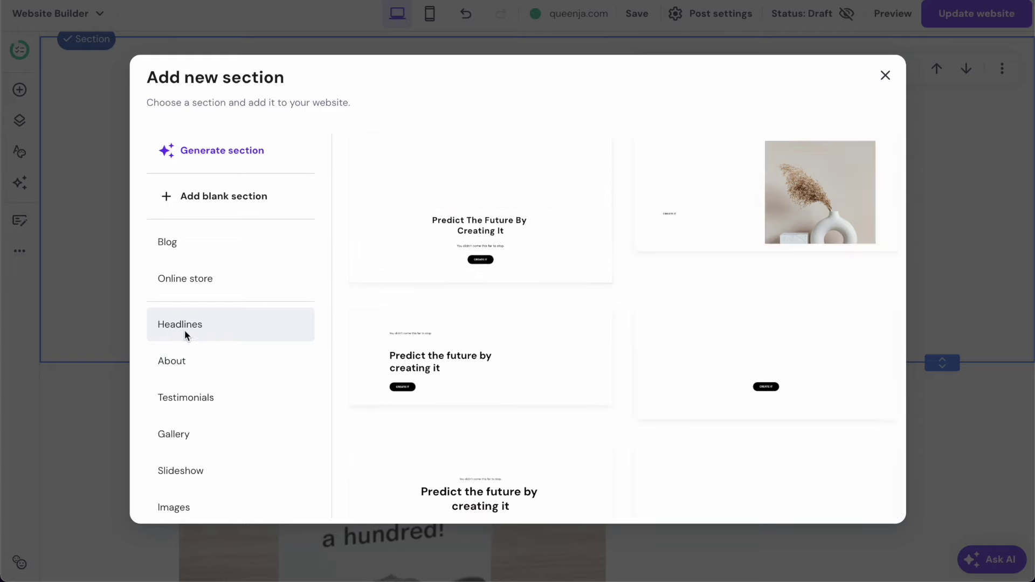
pyautogui.scroll(-4, 527, 284)
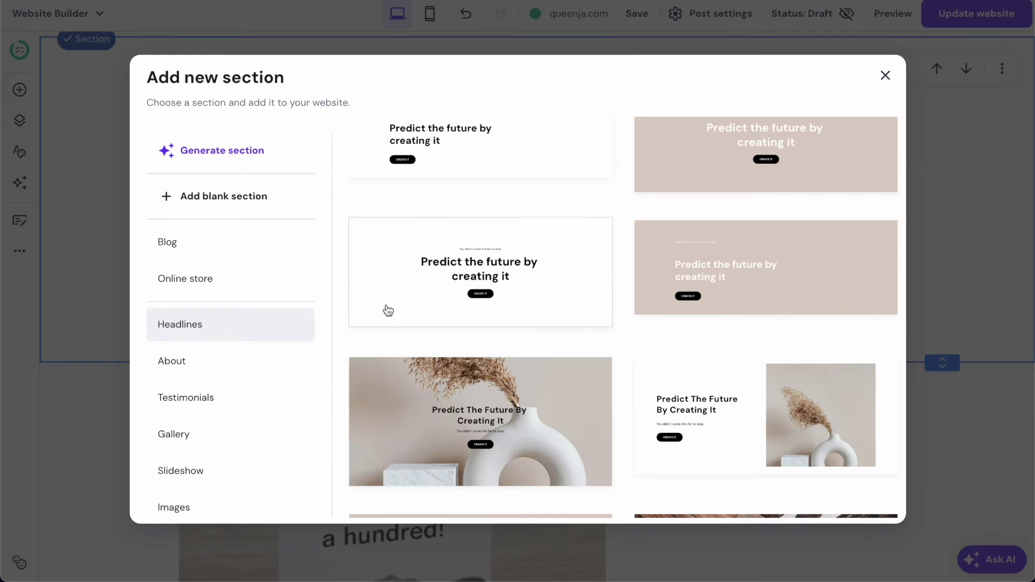
pyautogui.click(452, 286)
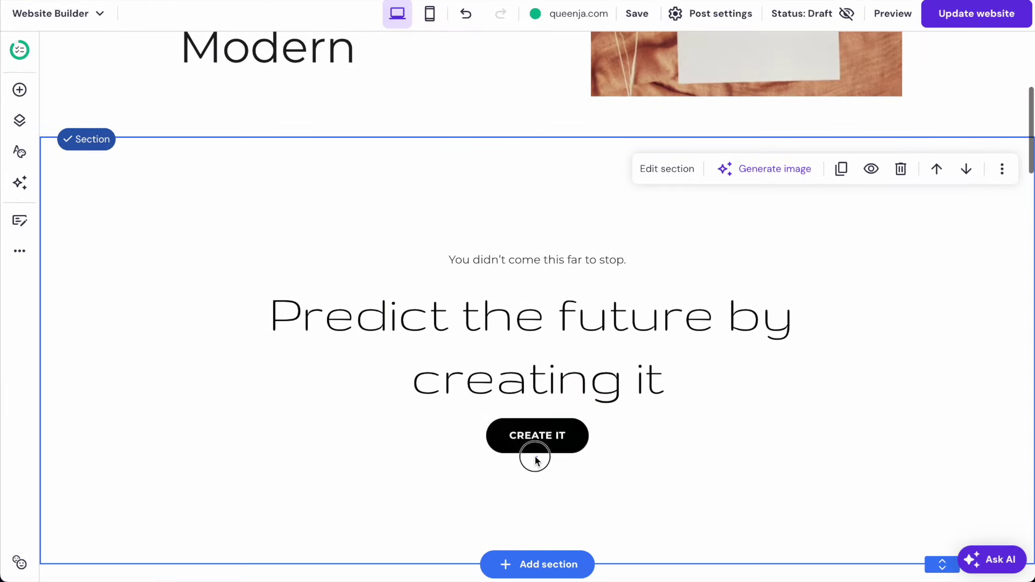
# Delete the button, heading and tagline from the new headline section to leave it empty.
pyautogui.click(533, 455)
pyautogui.press('Delete')
pyautogui.click(533, 358)
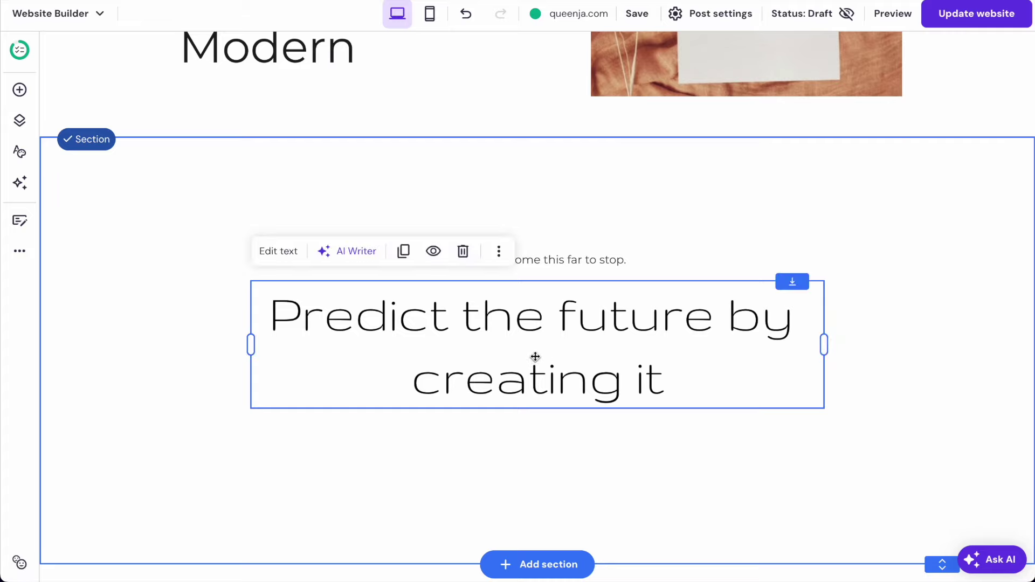
pyautogui.press('Delete')
pyautogui.click(526, 260)
pyautogui.press('Delete')
pyautogui.press('Delete')
# Duplicate the first greeting's text into the empty section and change its number to 2.
pyautogui.click(351, 186)
pyautogui.click(331, 148)
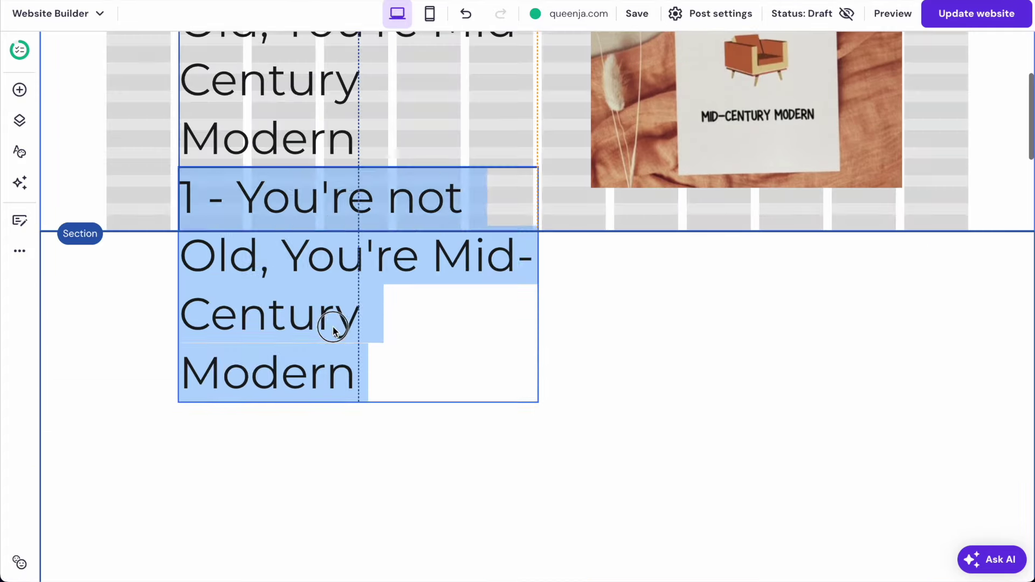
pyautogui.click(187, 288)
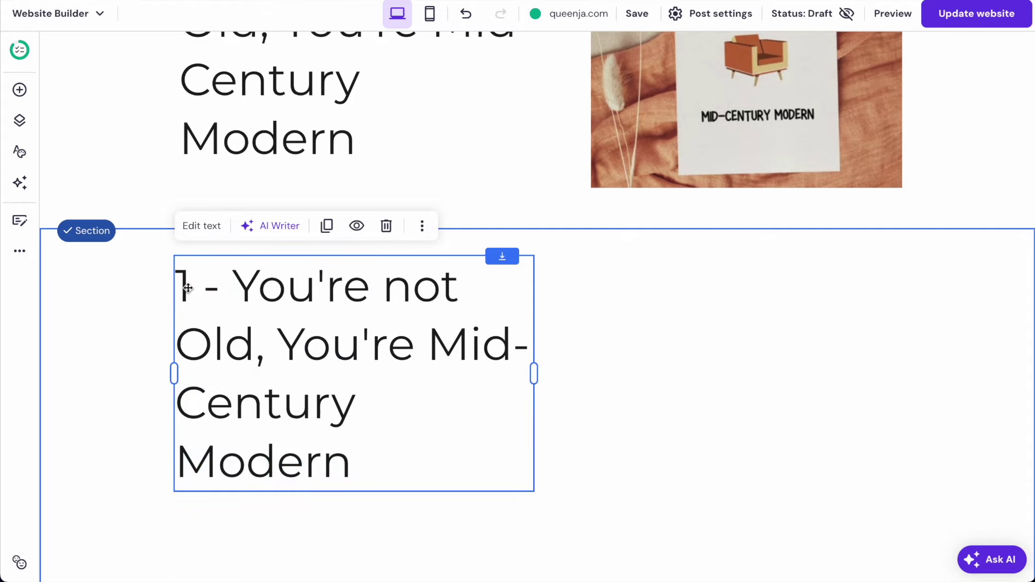
pyautogui.doubleClick(186, 287)
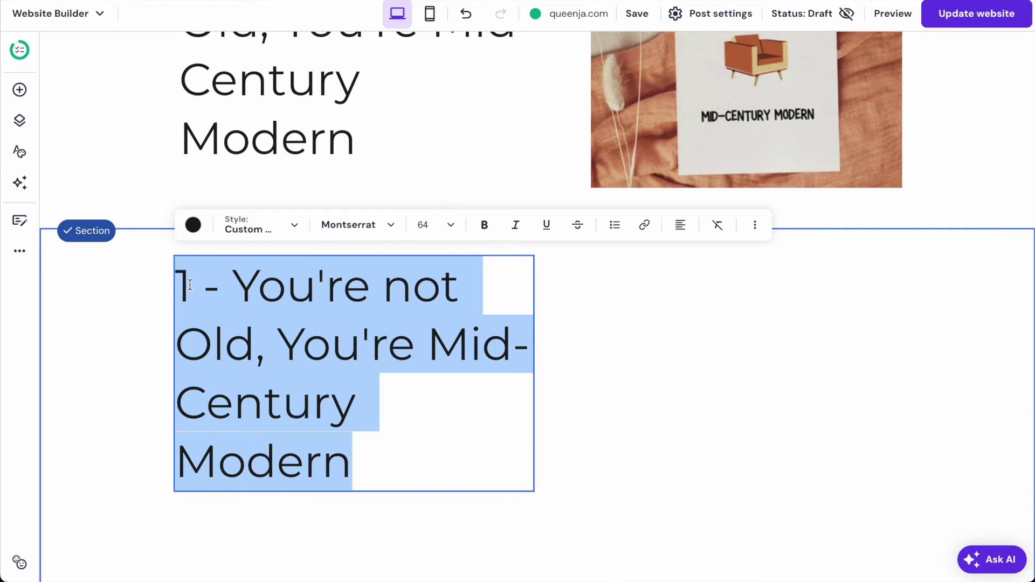
pyautogui.click(190, 285)
pyautogui.press('BackSpace')
pyautogui.write('2')
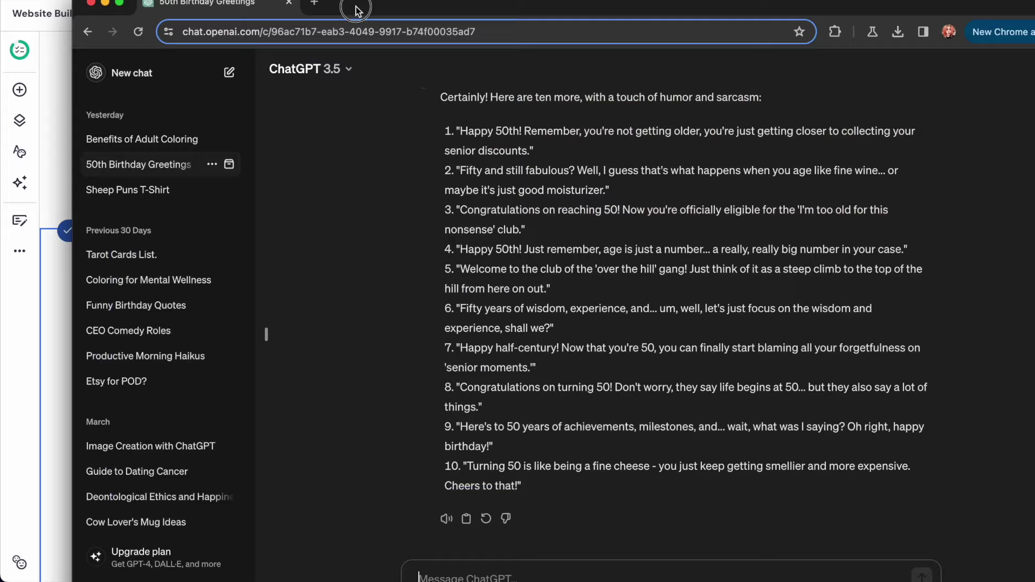
# Switch to the ChatGPT conversation and copy the tenth greeting, which compares turning 50 to being a fine cheese.
pyautogui.moveTo(354, 8); pyautogui.dragTo(278, 4)
pyautogui.scroll(2, 386, 242)
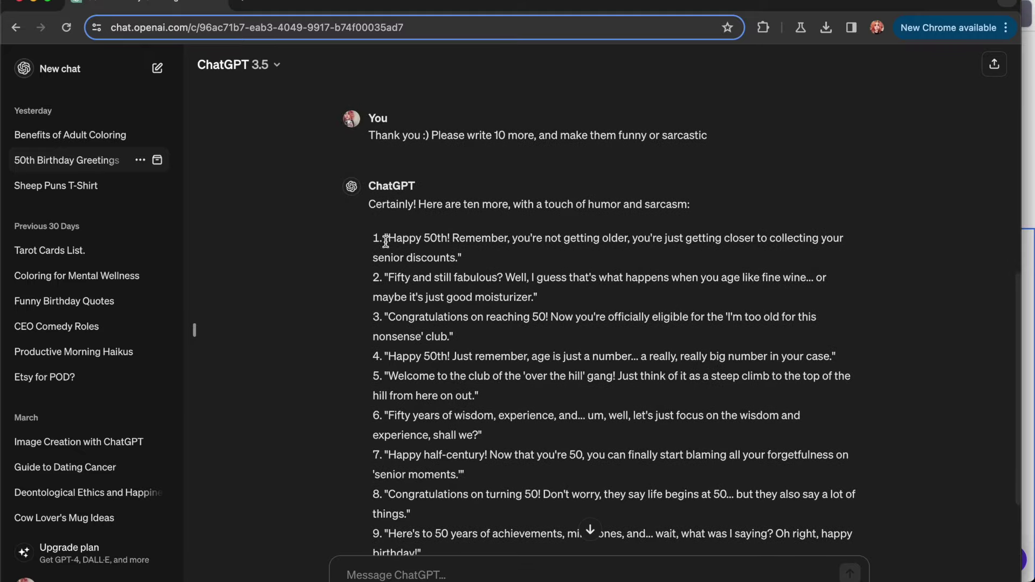
pyautogui.scroll(-2, 438, 254)
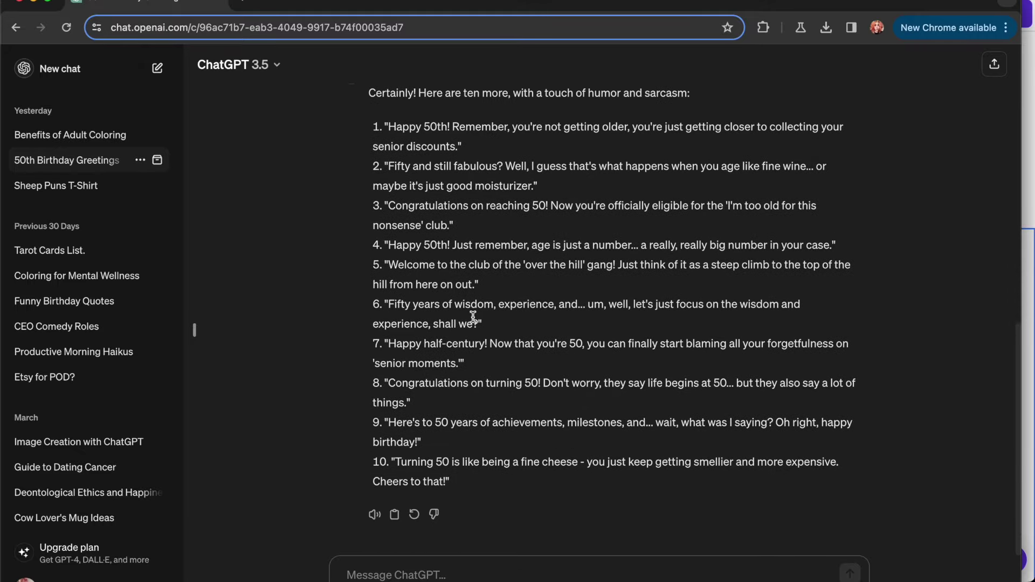
pyautogui.moveTo(160, 6); pyautogui.dragTo(183, 0)
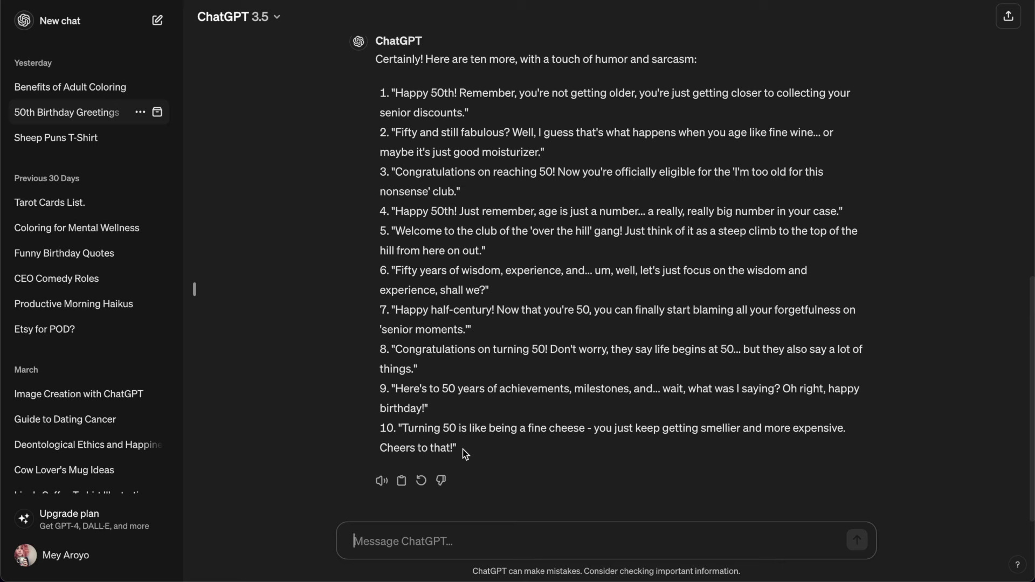
pyautogui.moveTo(458, 449); pyautogui.dragTo(401, 432)
pyautogui.hotkey('ctrl', 'c')
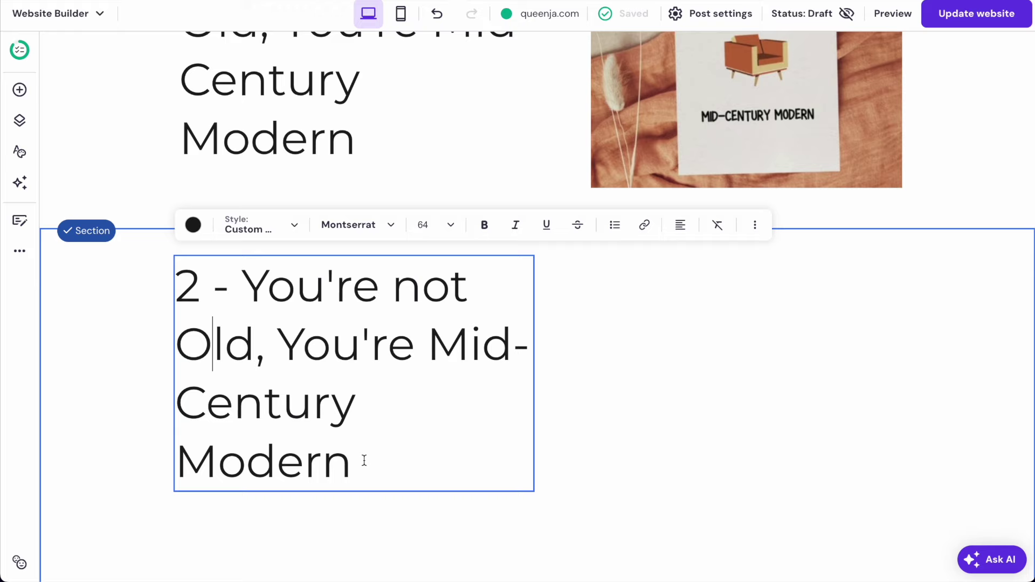
# Replace greeting 2's old wording with the copied fine cheese greeting in the website builder.
pyautogui.moveTo(365, 460); pyautogui.dragTo(241, 294)
pyautogui.hotkey('ctrl', 'v')
pyautogui.press('Escape')
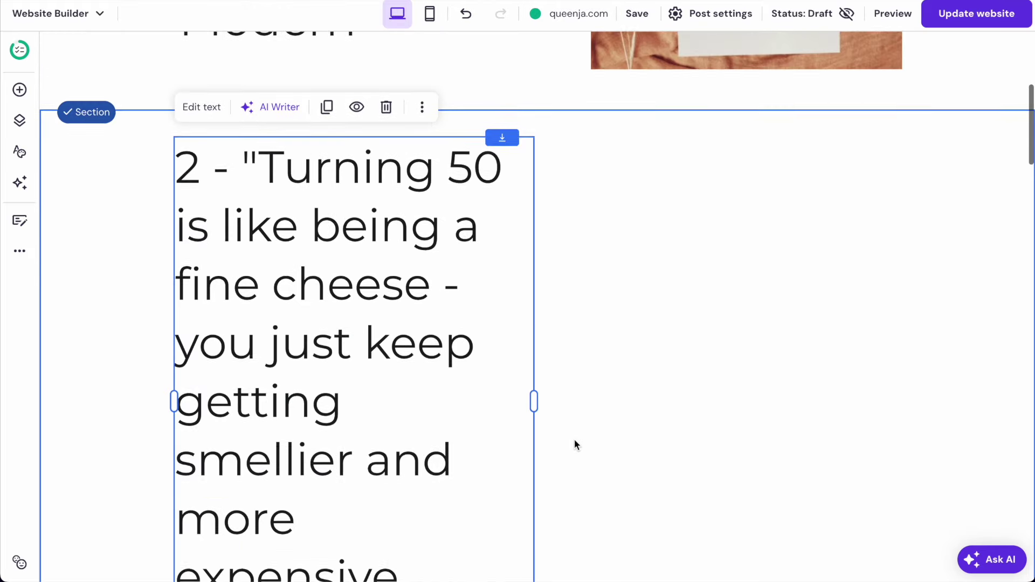
# Widen greeting 2's text box to nearly the full content width and set its font size to 48.
pyautogui.moveTo(534, 421); pyautogui.dragTo(897, 356)
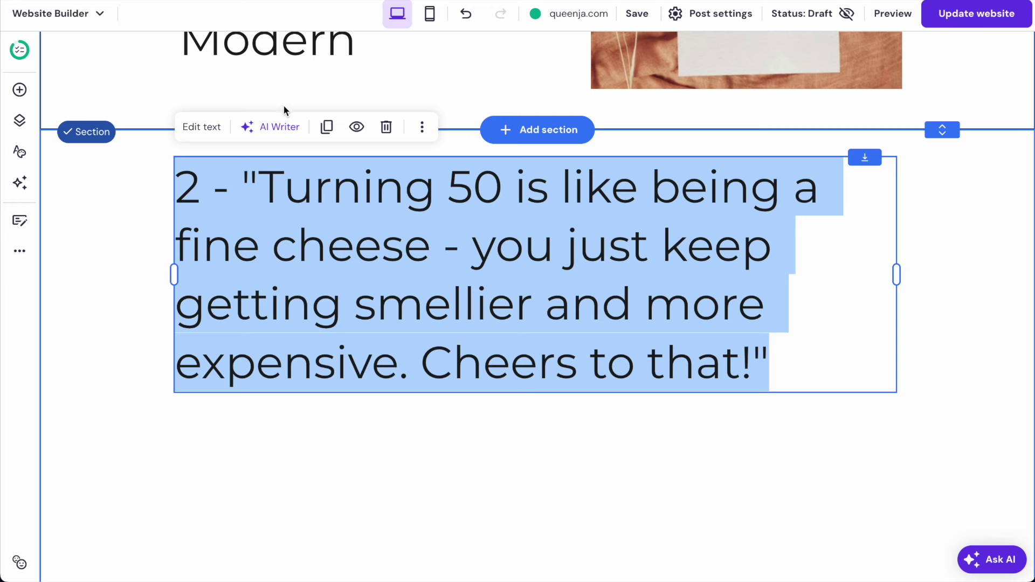
pyautogui.click(213, 128)
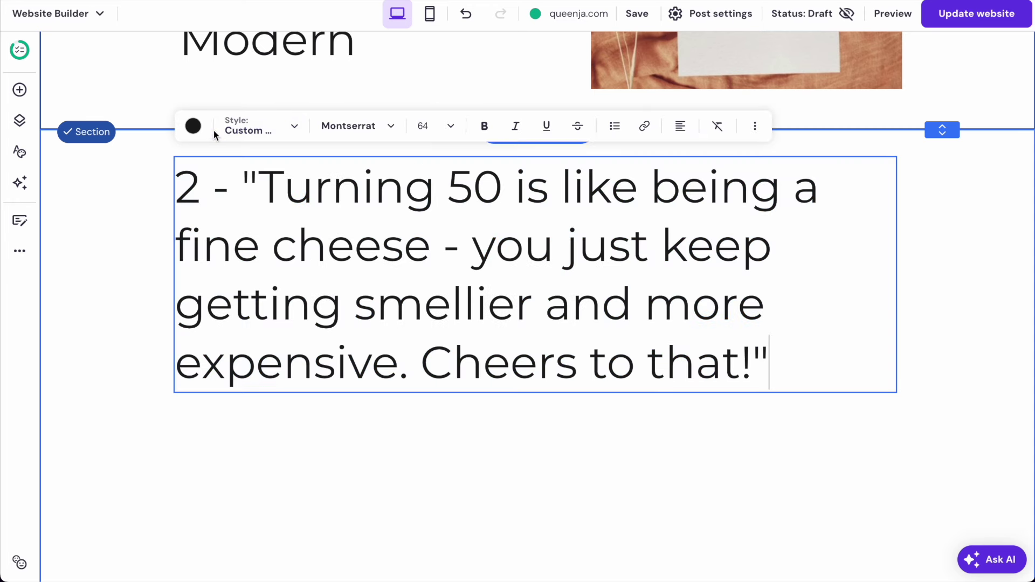
pyautogui.click(432, 125)
pyautogui.click(424, 255)
pyautogui.press('Escape')
# Reduce greeting 2's section height so it ends just below the text.
pyautogui.scroll(-5, 629, 350)
pyautogui.moveTo(943, 506); pyautogui.dragTo(916, 76)
pyautogui.scroll(2, 736, 289)
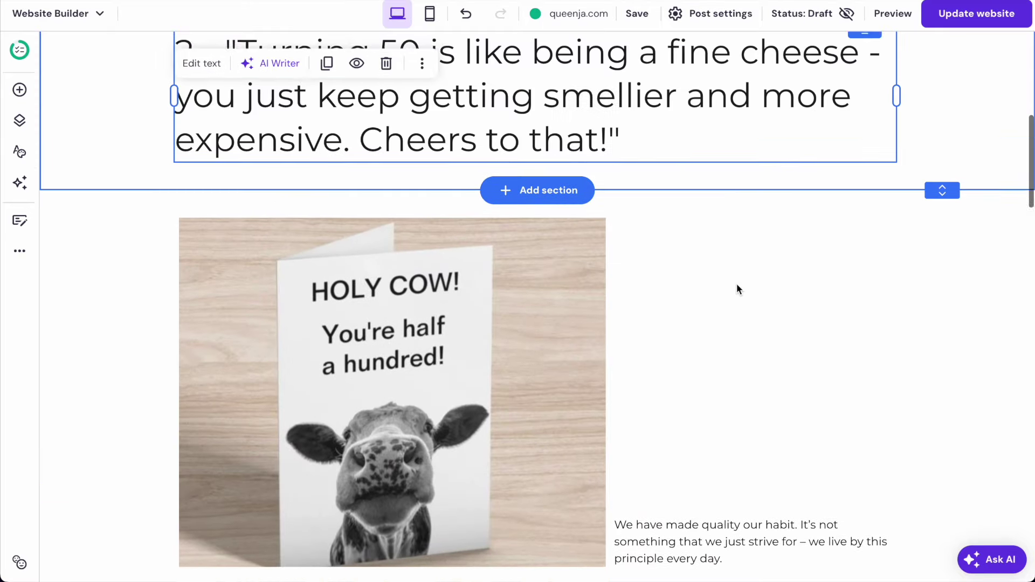
# Duplicate the whole section containing the fine cheese greeting.
pyautogui.scroll(4, 736, 290)
pyautogui.click(327, 204)
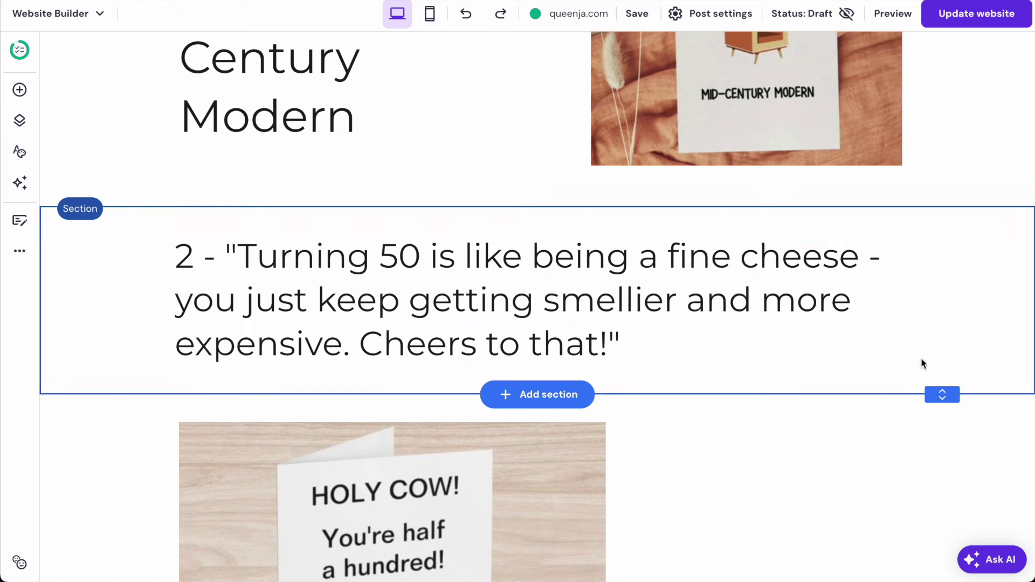
pyautogui.click(991, 288)
pyautogui.click(843, 236)
# Replace the duplicated greeting's wording with ChatGPT's sixth greeting, "Fifty years of wisdom, experience, and... um, well, let's just focus on the wisdom and experience, shall we?".
pyautogui.click(205, 238)
pyautogui.click(192, 247)
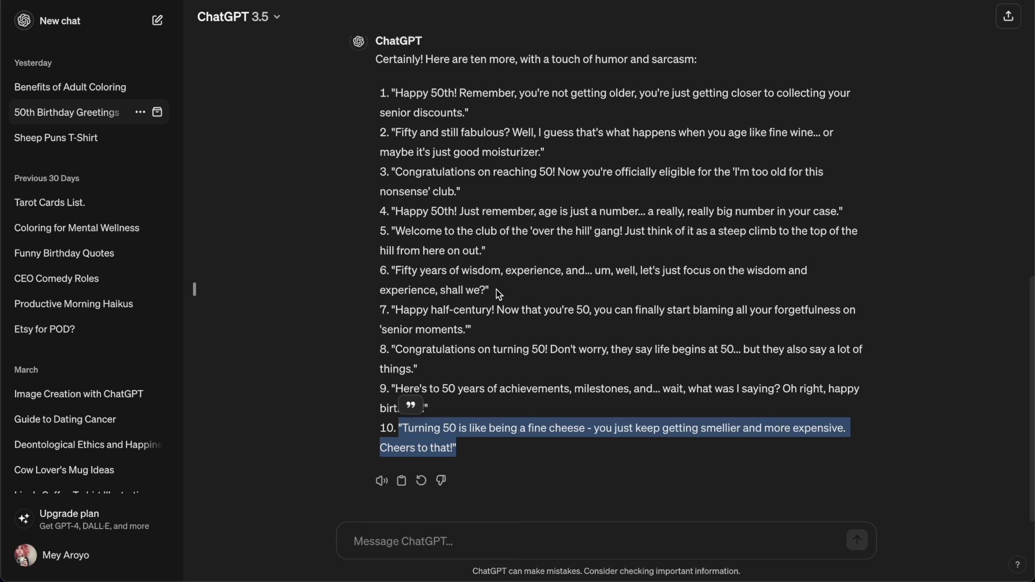
pyautogui.moveTo(492, 290); pyautogui.dragTo(393, 272)
pyautogui.hotkey('ctrl', 'c')
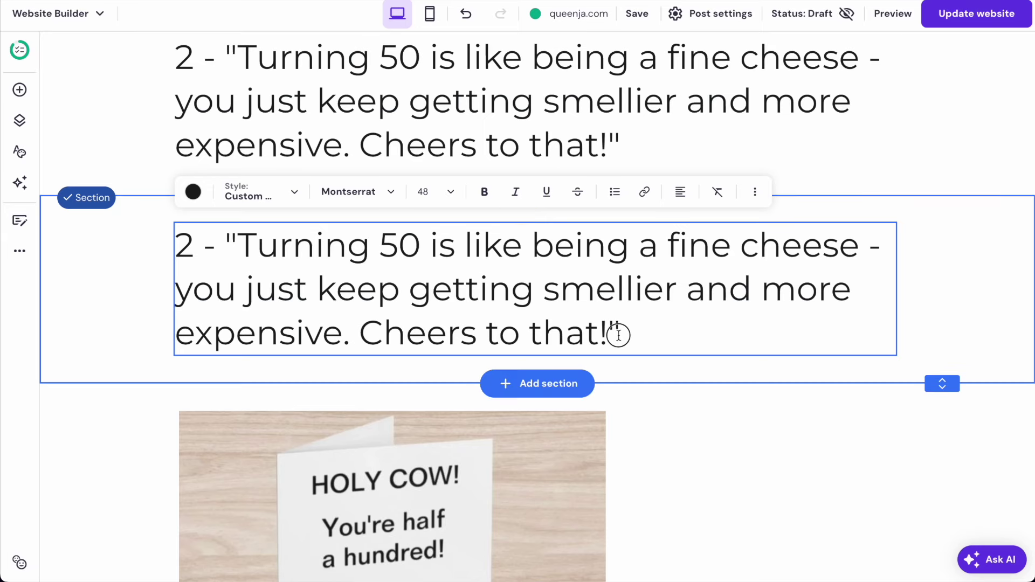
pyautogui.moveTo(619, 335); pyautogui.dragTo(231, 257)
pyautogui.hotkey('ctrl', 'v')
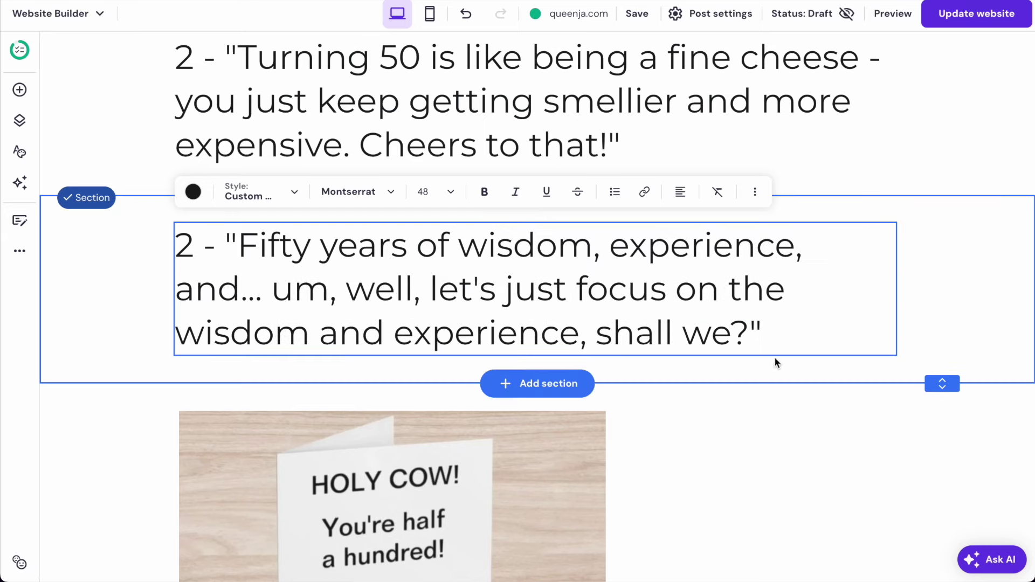
pyautogui.press('Escape')
# Delete the placeholder paragraph beside the Holy Cow card image.
pyautogui.scroll(-3, 654, 273)
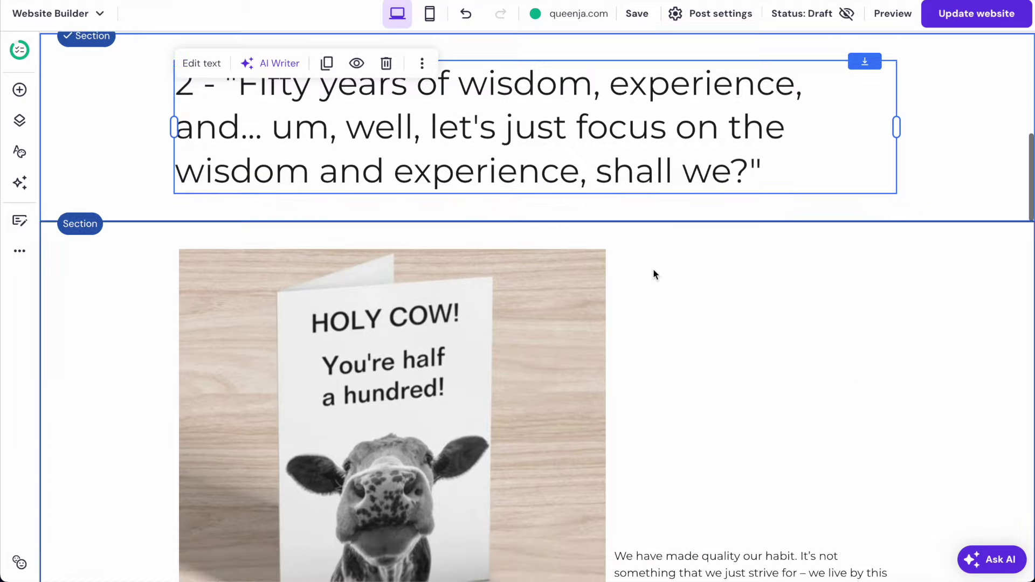
pyautogui.scroll(-8, 658, 284)
pyautogui.scroll(5, 671, 318)
pyautogui.click(693, 393)
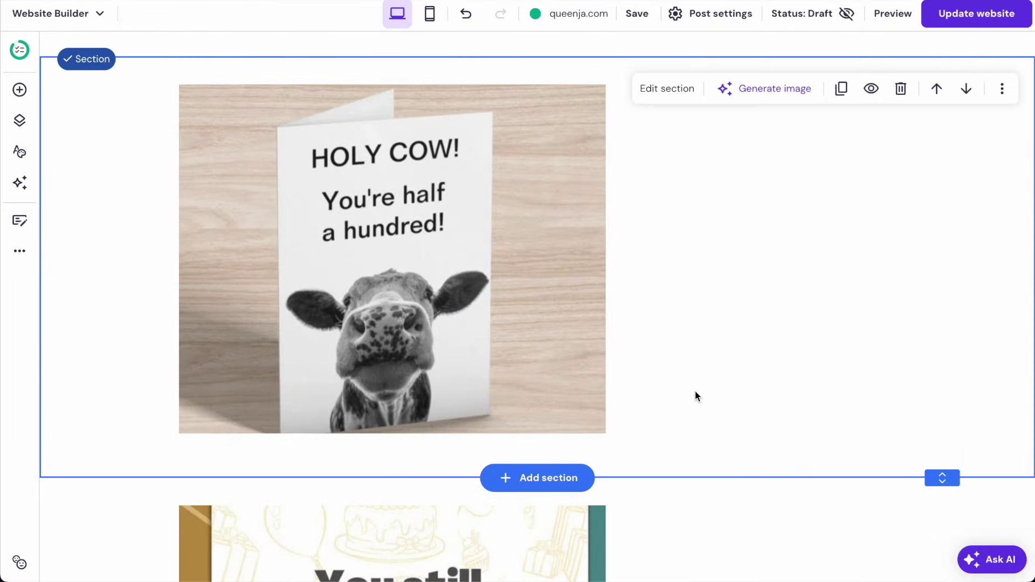
# Duplicate the first greeting's text and move the copy down into the Holy Cow section beside the card image.
pyautogui.scroll(10, 695, 390)
pyautogui.click(421, 306)
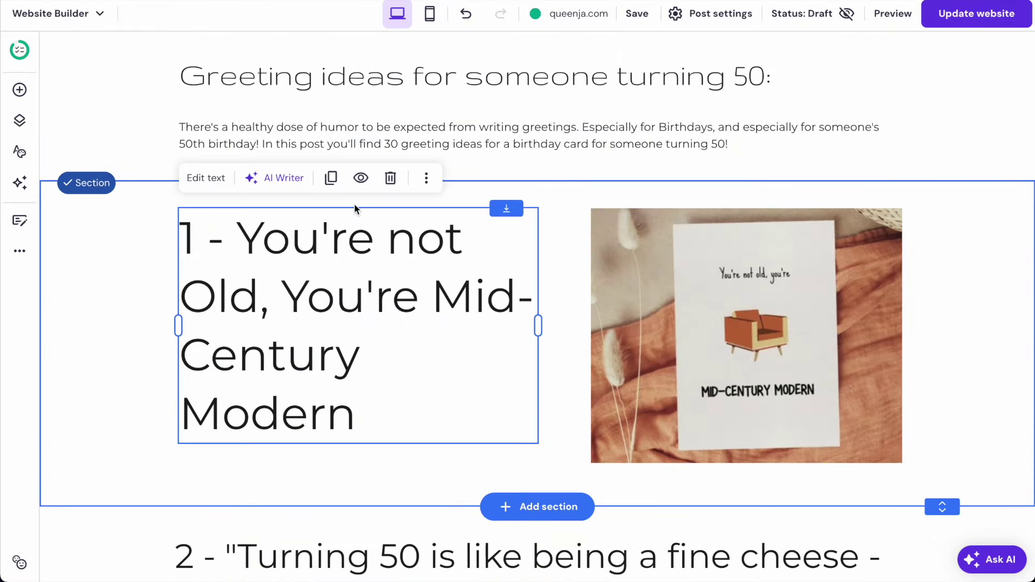
pyautogui.click(331, 178)
pyautogui.moveTo(334, 281); pyautogui.dragTo(598, 498)
pyautogui.moveTo(559, 281); pyautogui.dragTo(672, 543)
pyautogui.scroll(-7, 657, 426)
pyautogui.moveTo(666, 257); pyautogui.dragTo(718, 514)
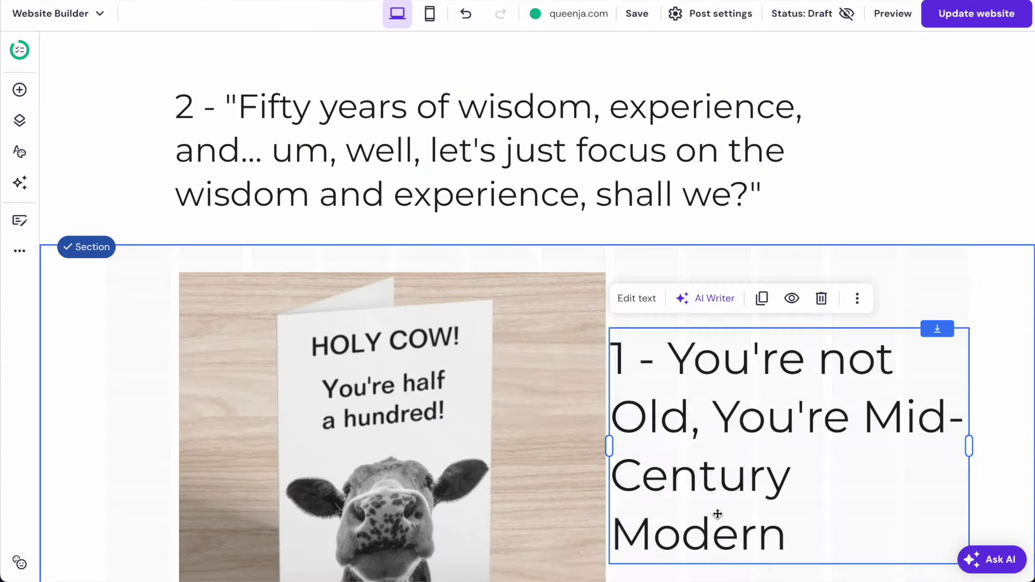
# Reduce the first card section's height so it ends just below the Mid-Century Modern image.
pyautogui.scroll(15, 718, 514)
pyautogui.scroll(-4, 557, 416)
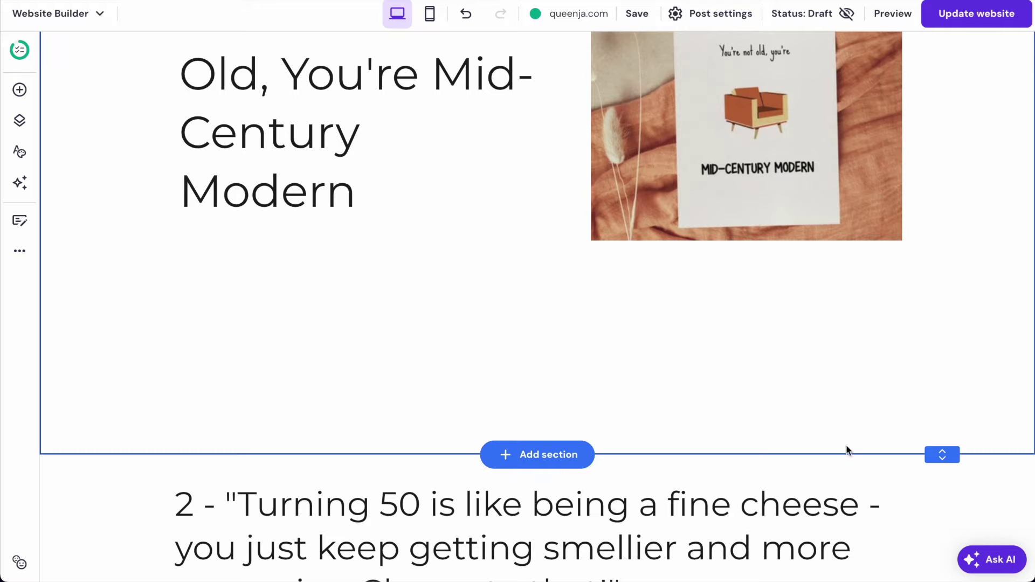
pyautogui.moveTo(938, 454); pyautogui.dragTo(929, 263)
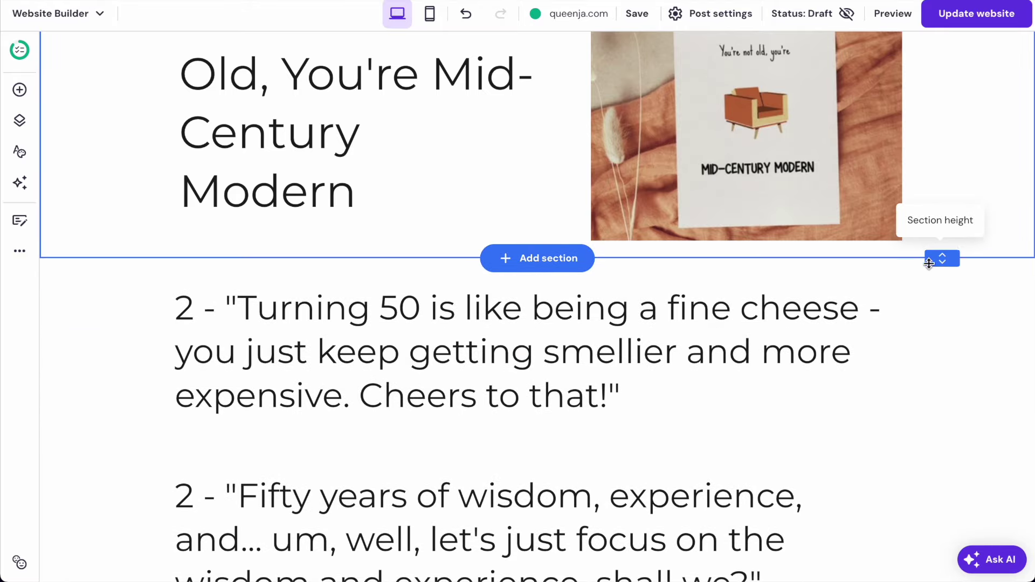
pyautogui.scroll(2, 929, 263)
# Rearrange the Holy Cow section with the greeting text on the left and the card image on the right.
pyautogui.scroll(-9, 721, 331)
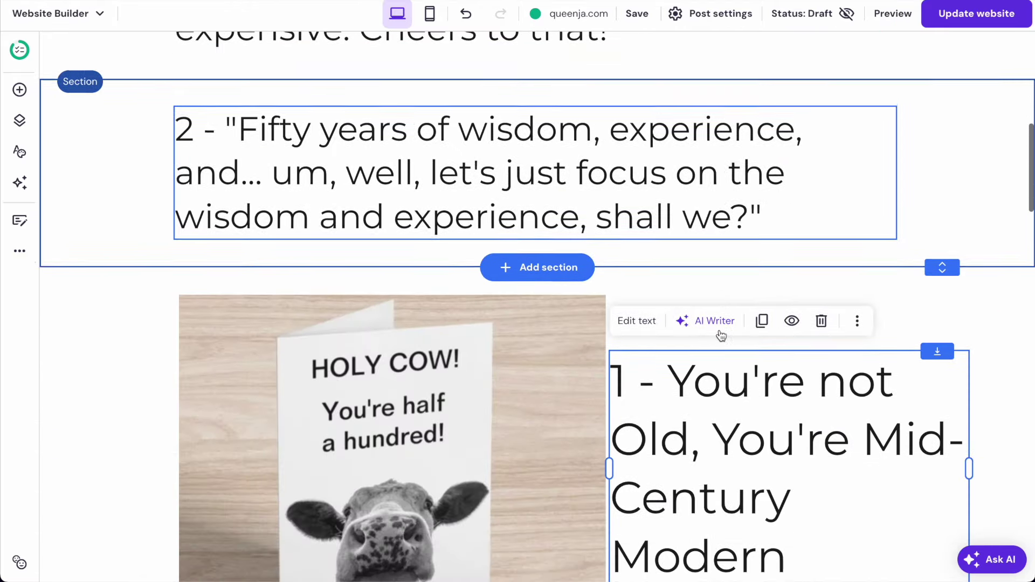
pyautogui.scroll(-4, 775, 455)
pyautogui.scroll(1, 741, 365)
pyautogui.moveTo(720, 377); pyautogui.dragTo(765, 321)
pyautogui.moveTo(413, 258); pyautogui.dragTo(704, 304)
pyautogui.moveTo(880, 186); pyautogui.dragTo(451, 189)
# Change the Holy Cow section's greeting number to 4 and clear the old wording after the dash.
pyautogui.click(225, 194)
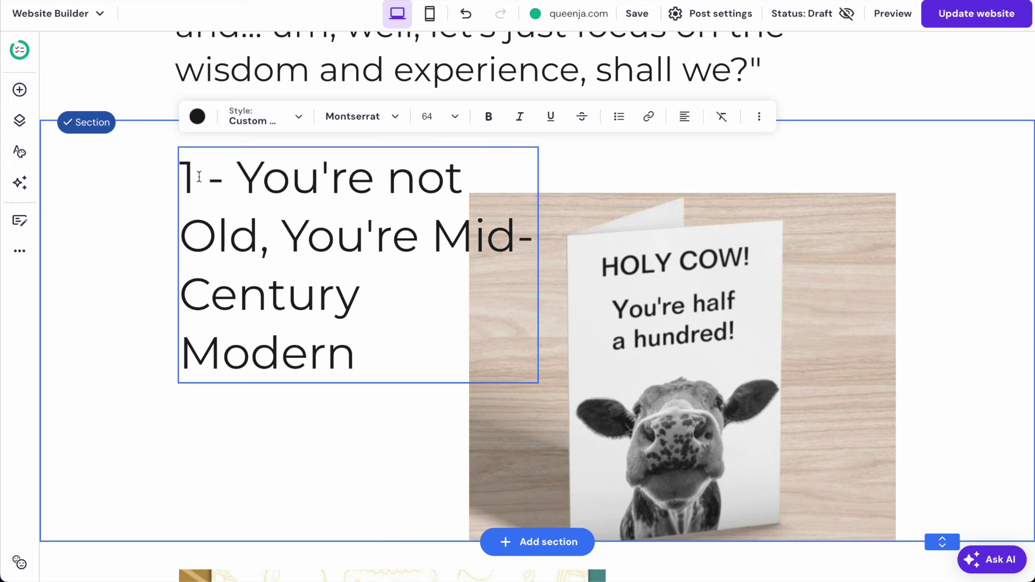
pyautogui.press('BackSpace')
pyautogui.write('4')
pyautogui.moveTo(367, 348); pyautogui.dragTo(264, 183)
pyautogui.press('BackSpace')
pyautogui.press('BackSpace')
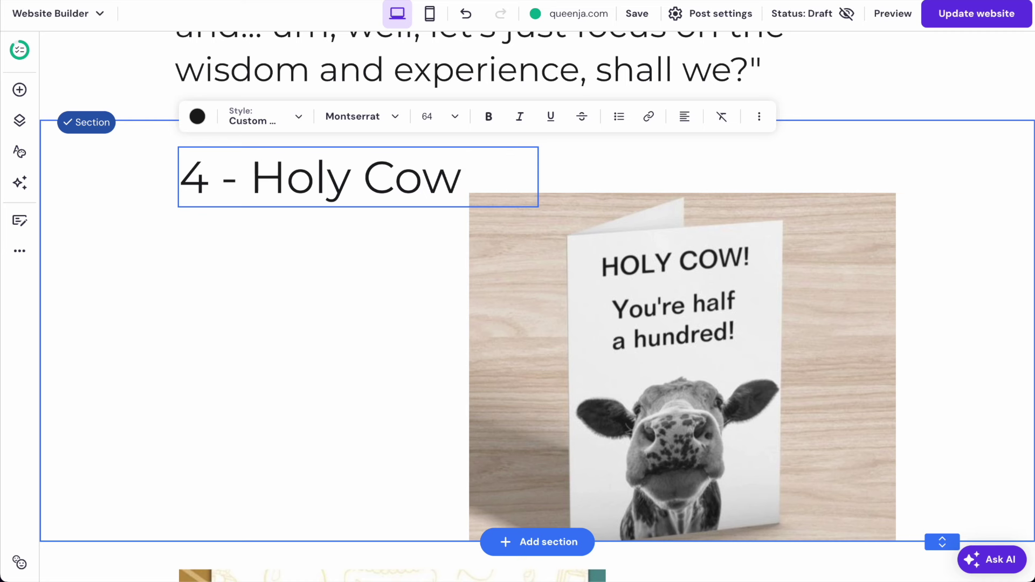
# Enter "Holy Cow! You're half a hundred!" as greeting 4's wording, with line breaks after "Cow!" and "half".
pyautogui.write('Holy Cow!')
pyautogui.press('Return')
pyautogui.write("You're")
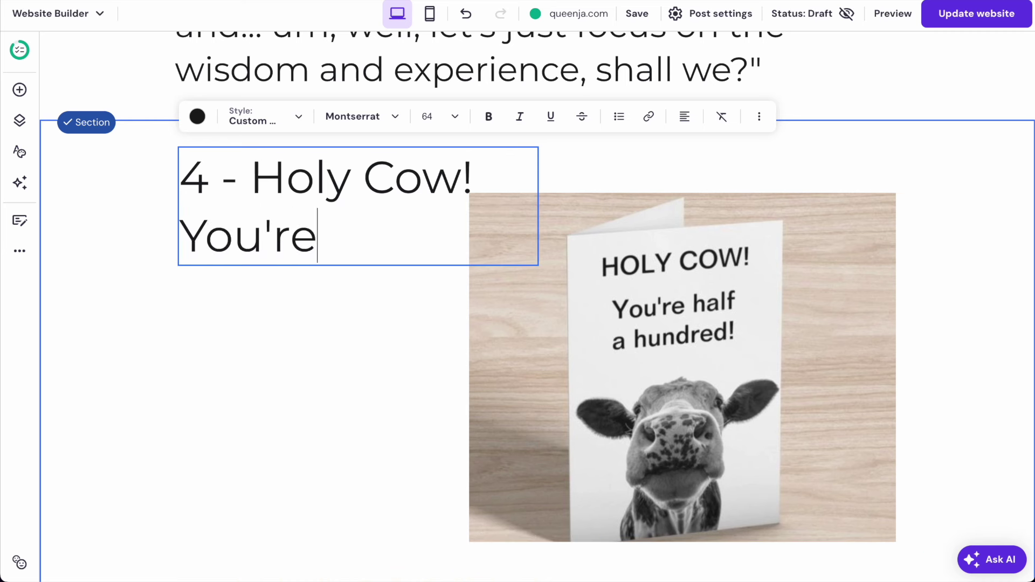
pyautogui.write(' hald')
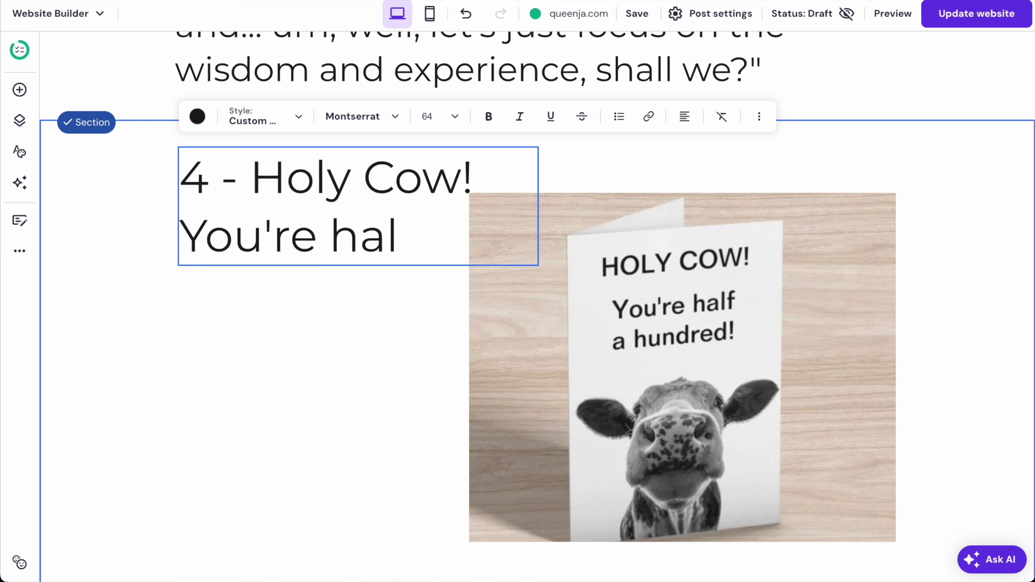
pyautogui.press('Return')
pyautogui.write('a')
pyautogui.press('BackSpace')
pyautogui.hotkey('shift', 'Return')
pyautogui.write('a hundred!')
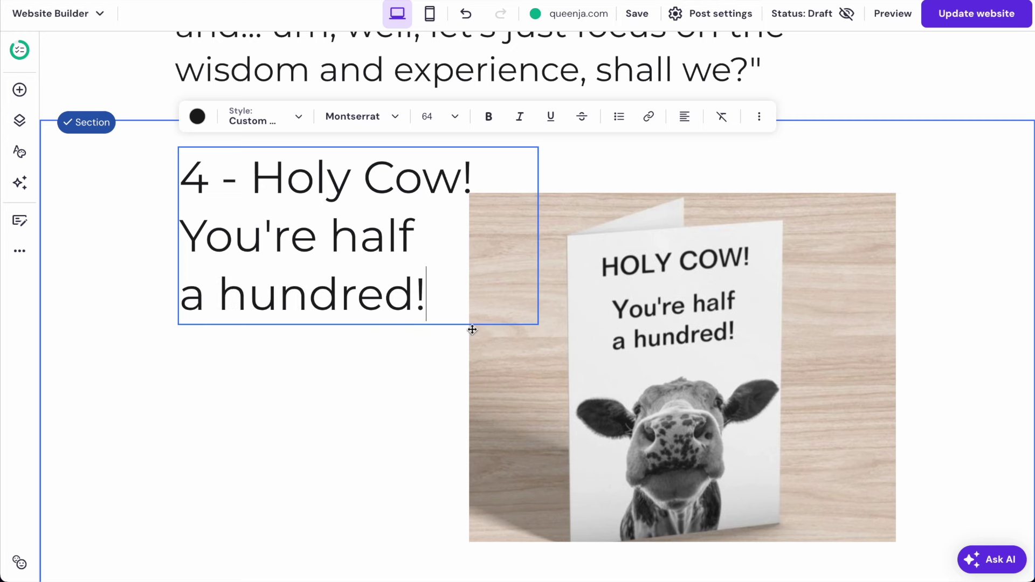
# Shrink the Holy Cow card image, align its top with the greeting text, and reduce the section's height to fit.
pyautogui.moveTo(607, 402); pyautogui.dragTo(759, 310)
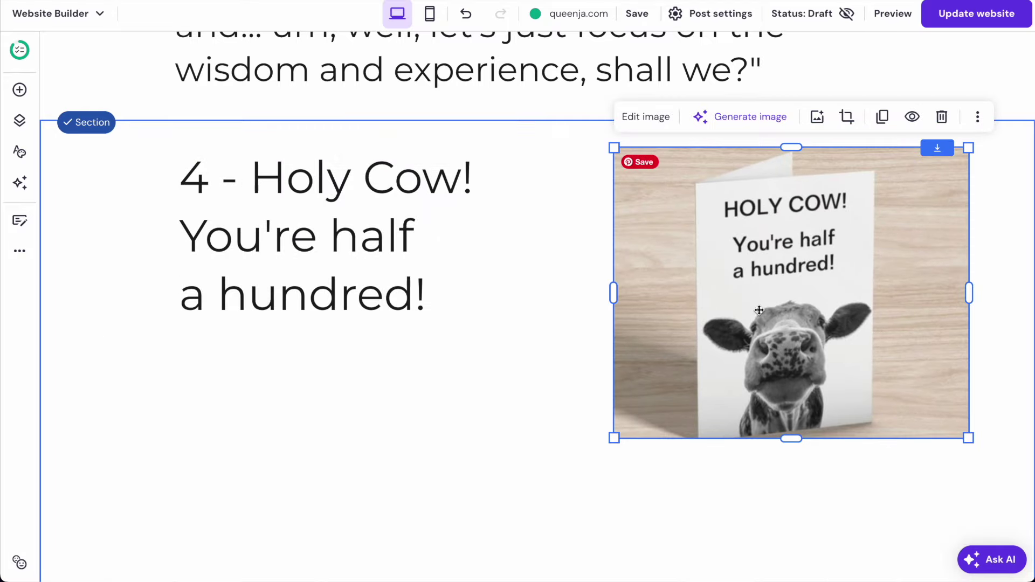
pyautogui.scroll(-4, 556, 389)
pyautogui.moveTo(950, 416); pyautogui.dragTo(936, 222)
pyautogui.scroll(8, 529, 254)
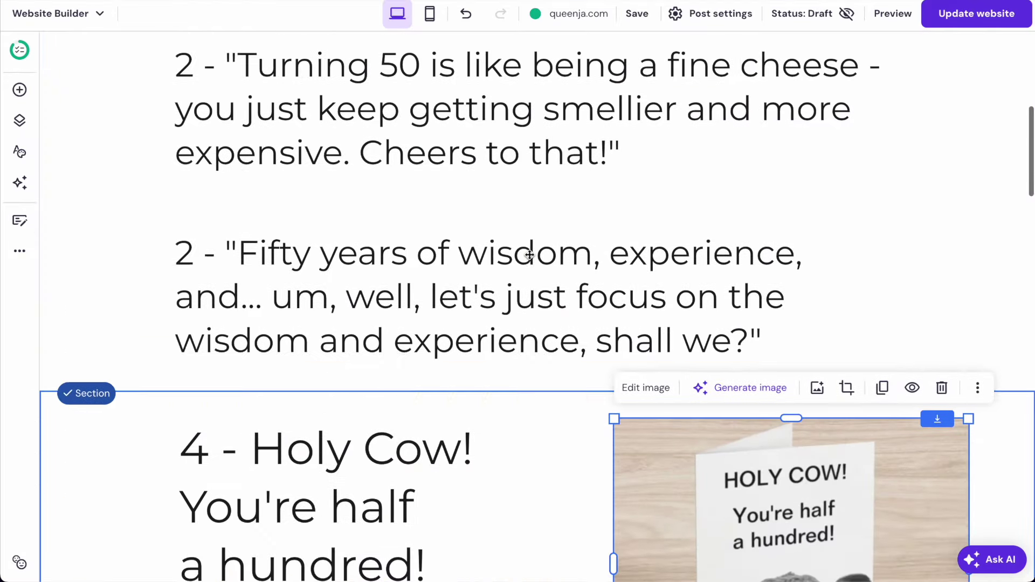
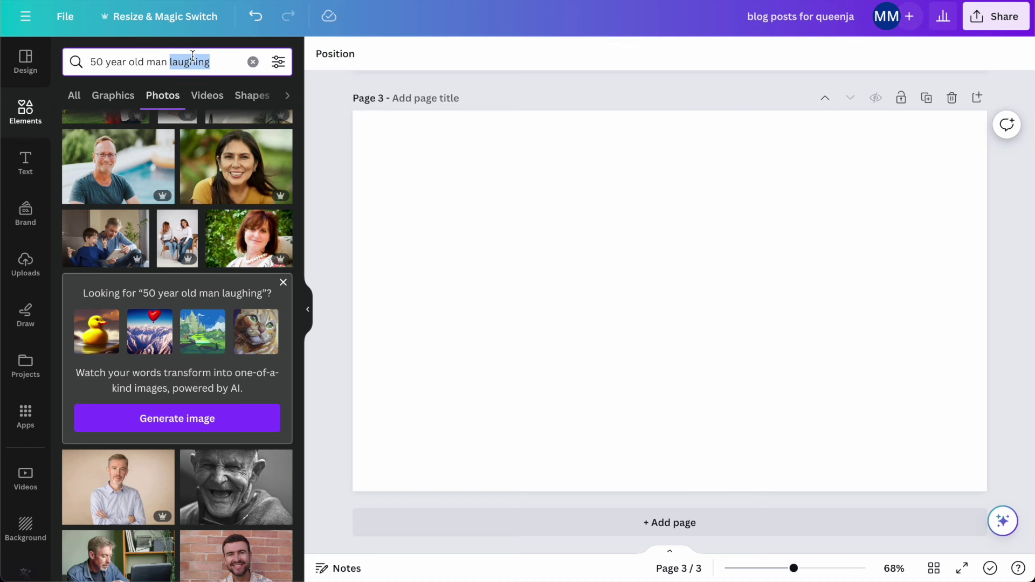
# Search the photos for "50 year old man birthday" and set the smiling man in the white shirt as page 3's background.
pyautogui.write('birthday')
pyautogui.press('Return')
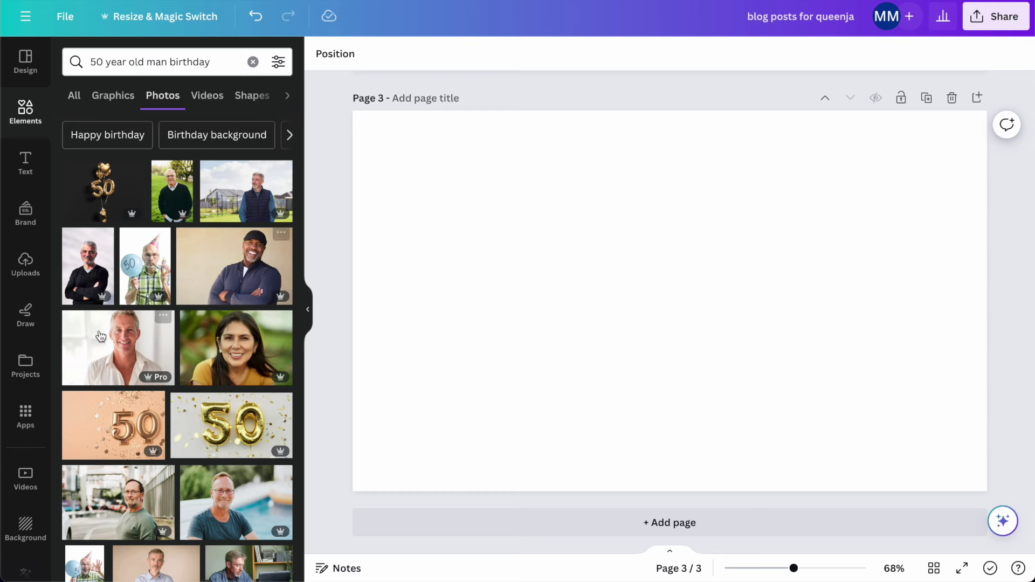
pyautogui.click(115, 355)
pyautogui.rightClick(620, 360)
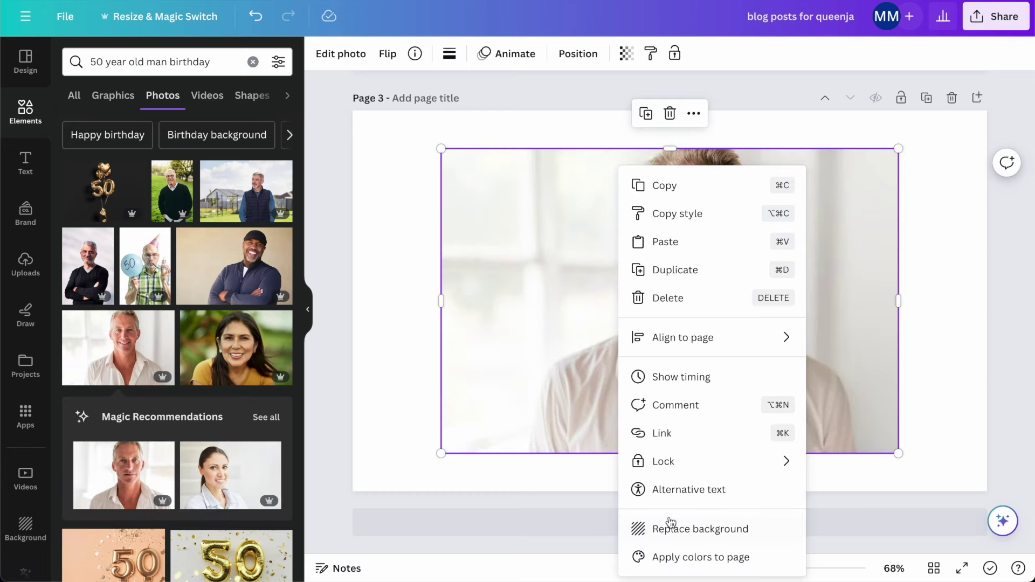
pyautogui.click(669, 522)
pyautogui.click(579, 339)
pyautogui.doubleClick(594, 324)
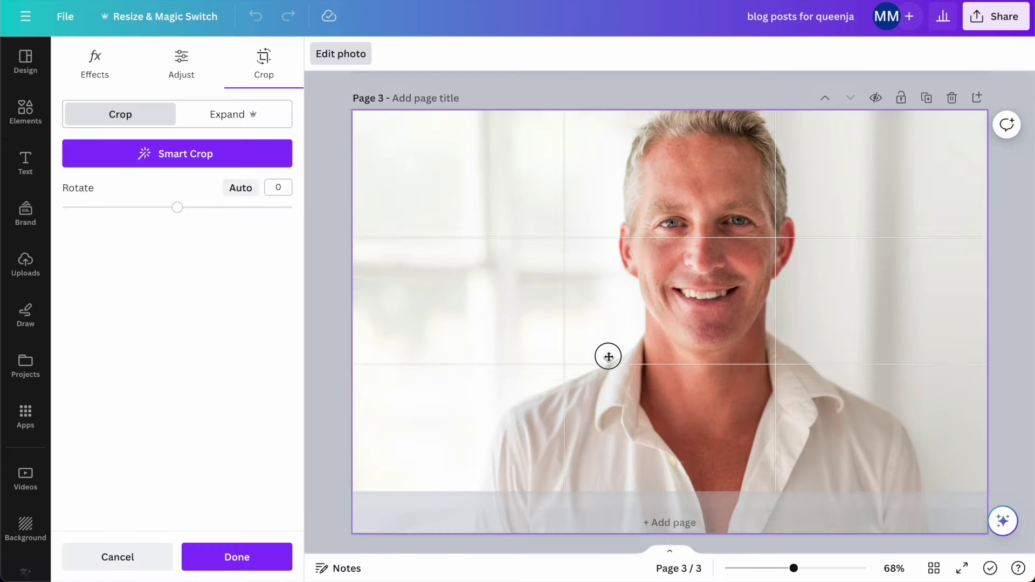
pyautogui.click(319, 342)
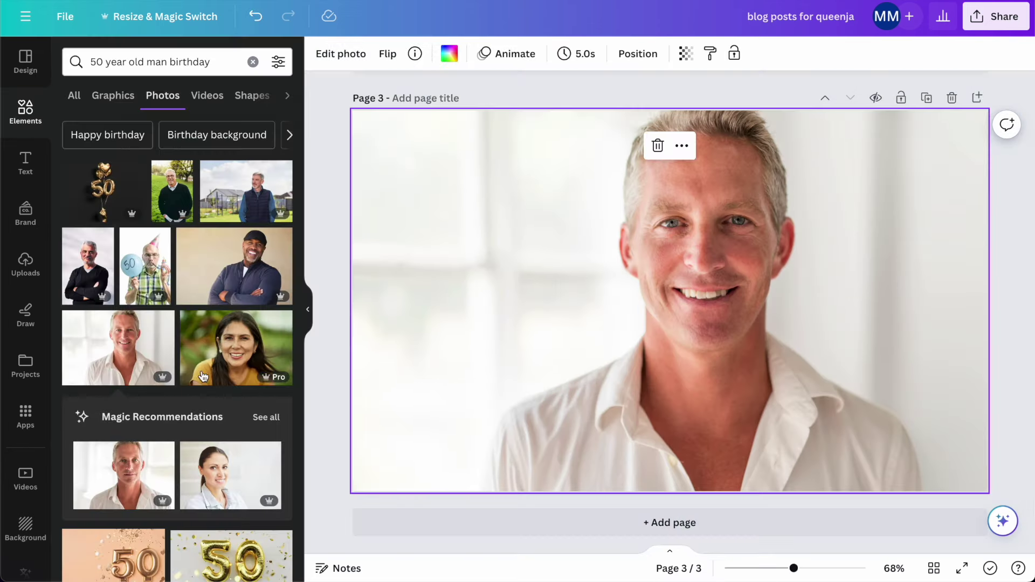
# Add the photo of gold "50" balloons held by a hand to page 3 and remove its background.
pyautogui.click(110, 199)
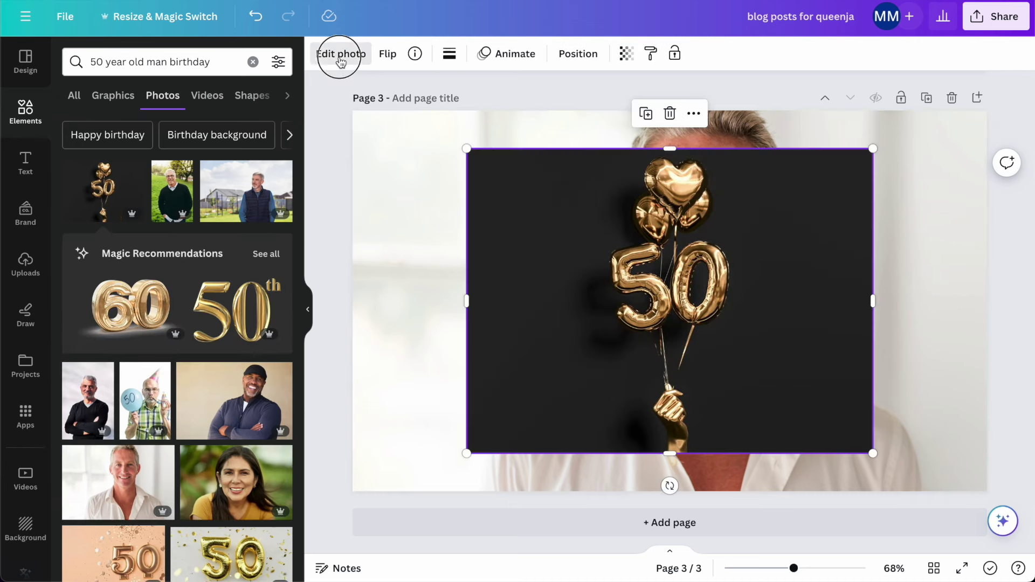
pyautogui.click(341, 57)
pyautogui.click(99, 159)
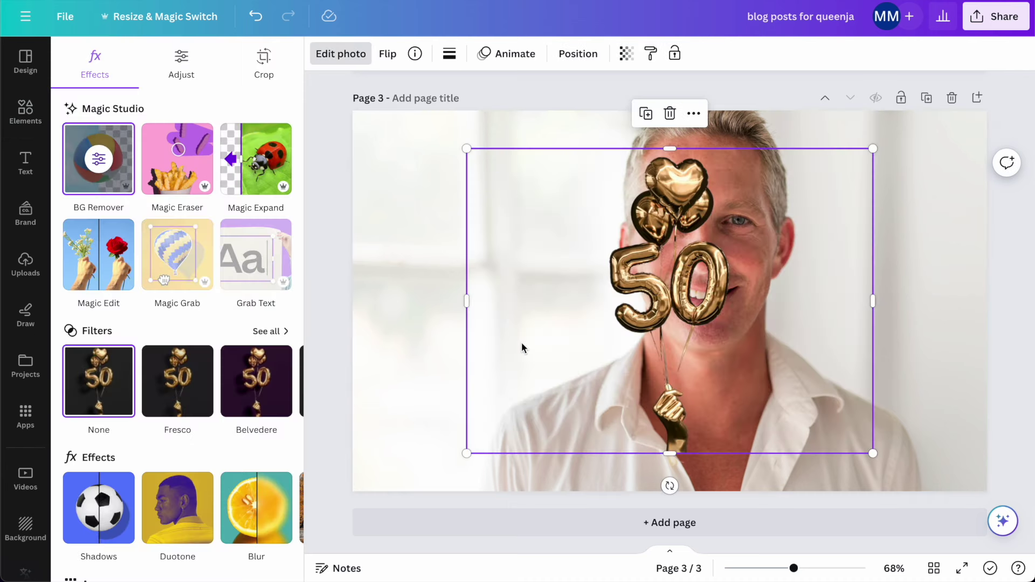
# Place the "50" balloons in the empty area to the left of the man and enlarge them slightly.
pyautogui.moveTo(697, 290); pyautogui.dragTo(519, 340)
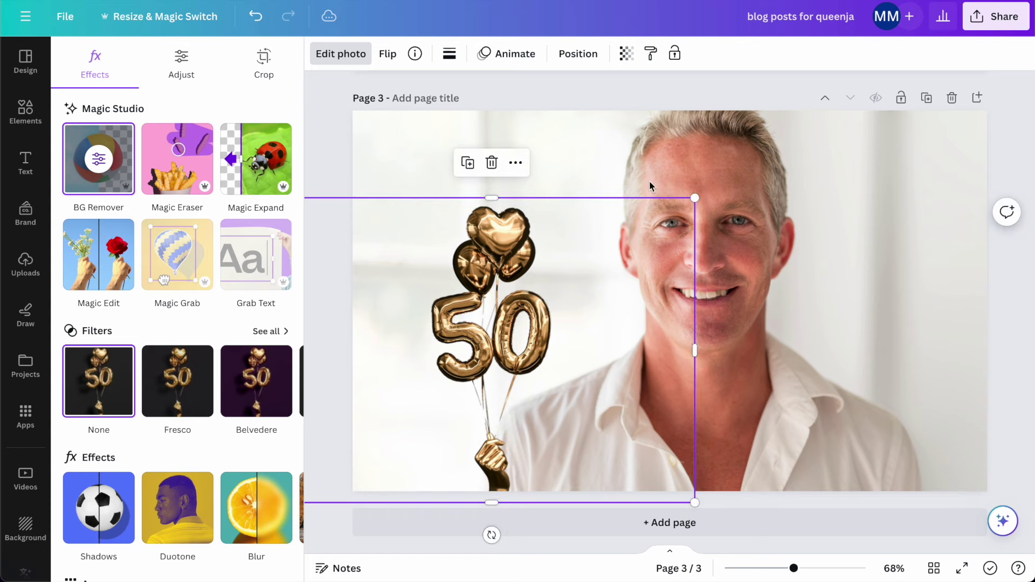
pyautogui.moveTo(701, 198); pyautogui.dragTo(767, 146)
pyautogui.moveTo(525, 302); pyautogui.dragTo(483, 289)
# Enlarge the background photo within its crop and shift the man further right, away from the balloons.
pyautogui.doubleClick(810, 319)
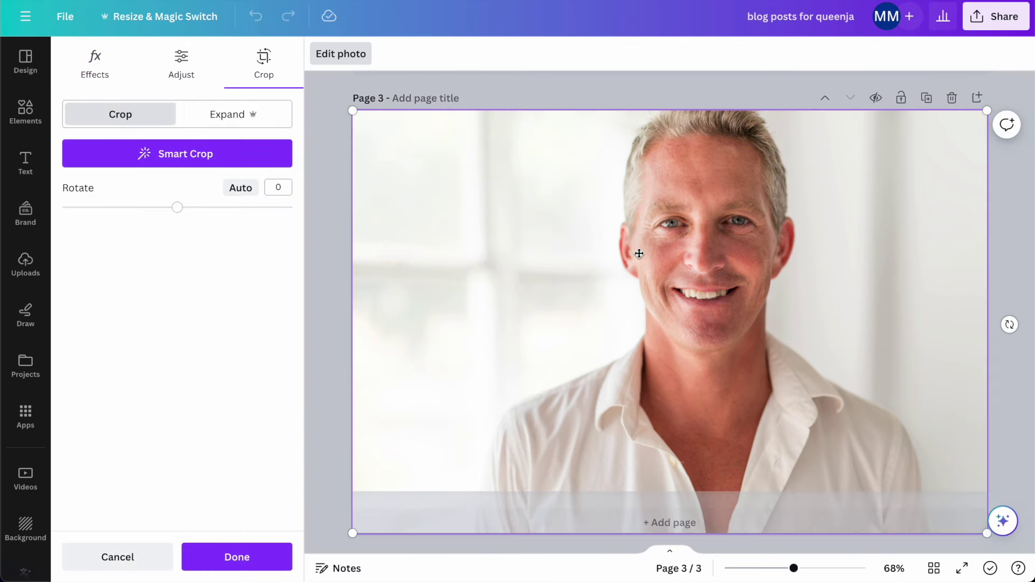
pyautogui.moveTo(347, 110); pyautogui.dragTo(284, 78)
pyautogui.moveTo(749, 289); pyautogui.dragTo(931, 370)
pyautogui.click(774, 89)
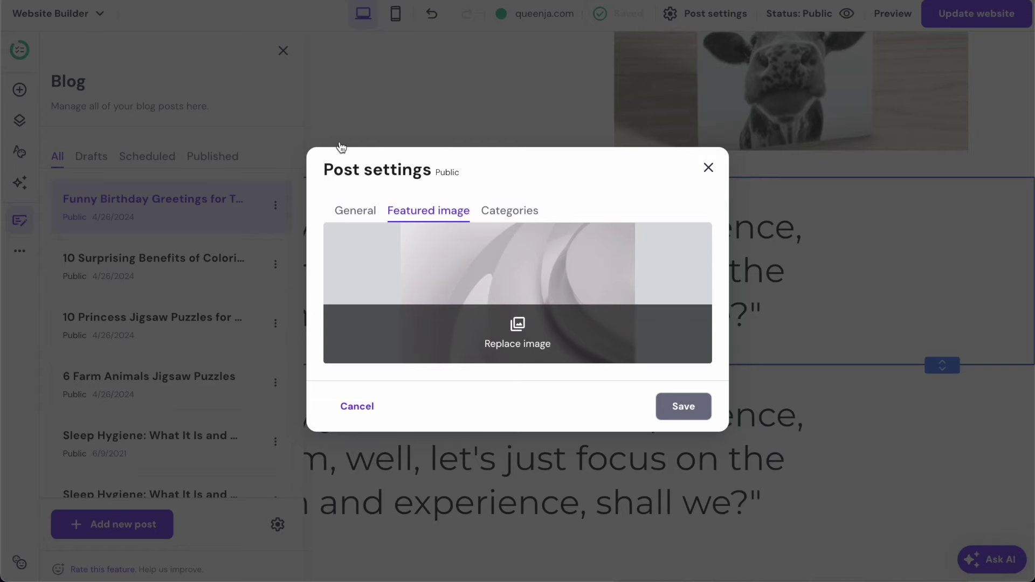
# Copy the post title from the website builder's post settings and title page 3 in Canva "Funny Birthday Greetings for Turning 50".
pyautogui.click(340, 143)
pyautogui.scroll(5, 527, 208)
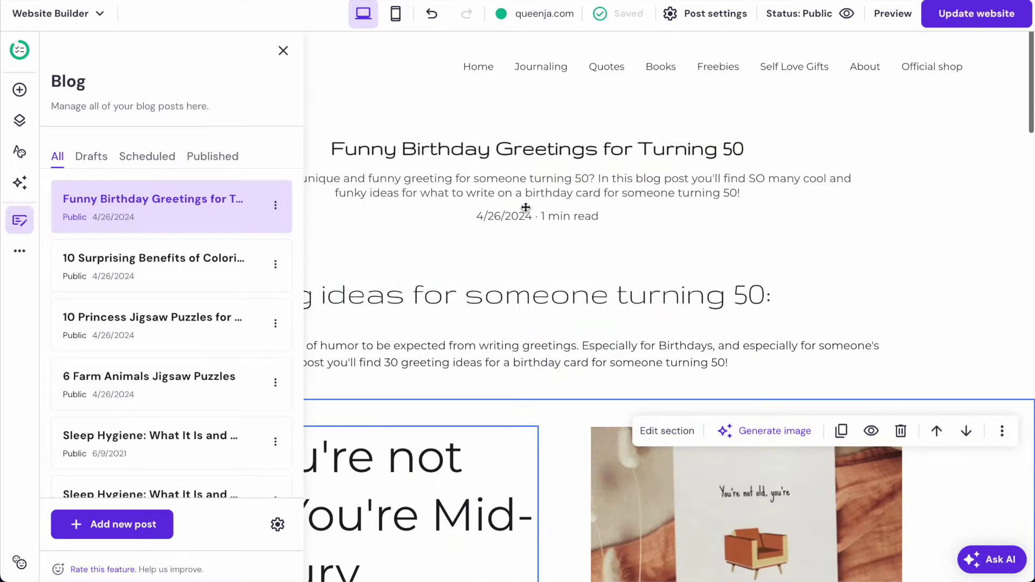
pyautogui.click(557, 155)
pyautogui.click(966, 135)
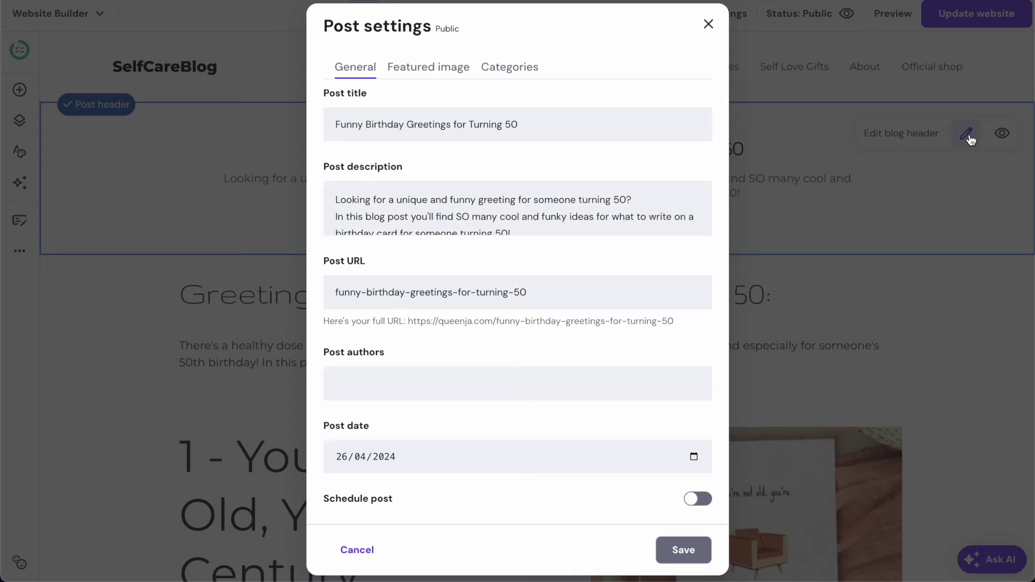
pyautogui.tripleClick(410, 129)
pyautogui.hotkey('ctrl', 'c')
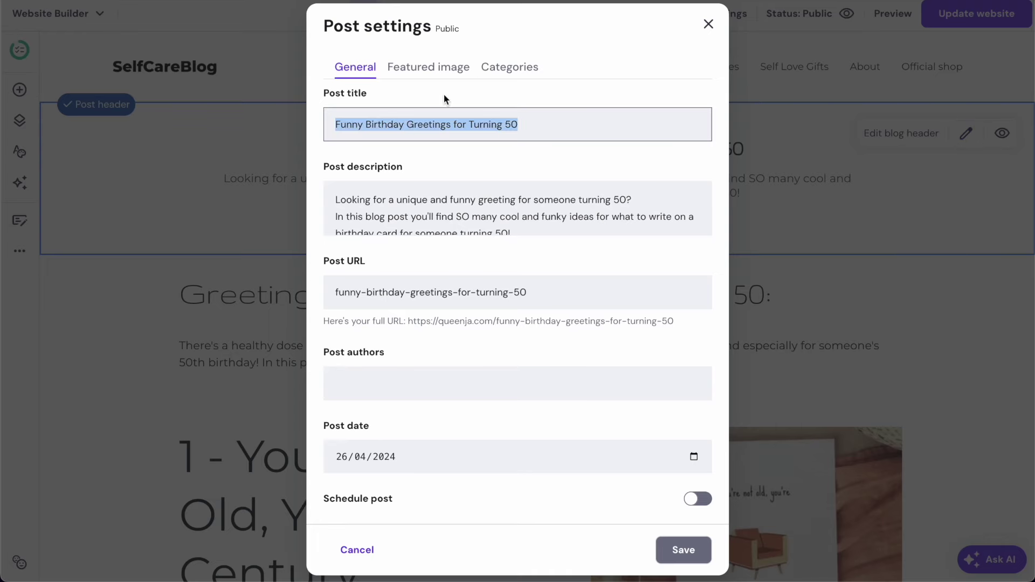
pyautogui.click(763, 95)
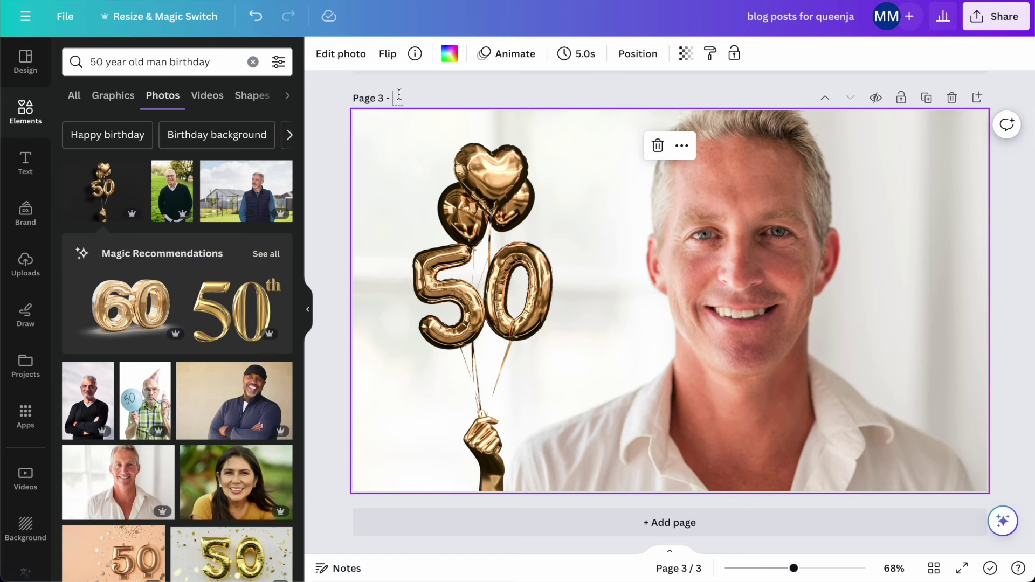
pyautogui.hotkey('ctrl', 'v')
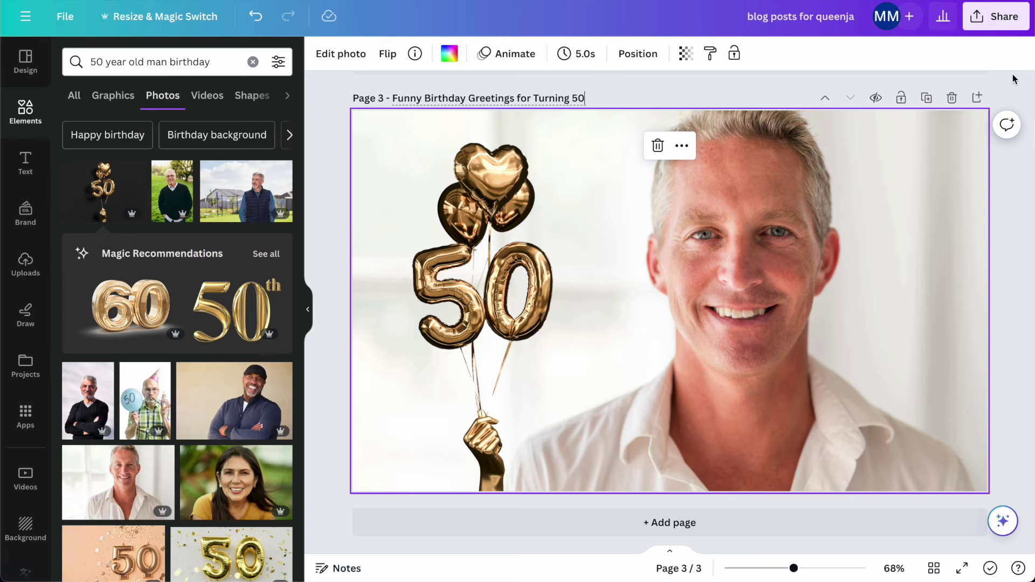
# Download only page 3 of the design as a JPG.
pyautogui.click(997, 21)
pyautogui.click(802, 372)
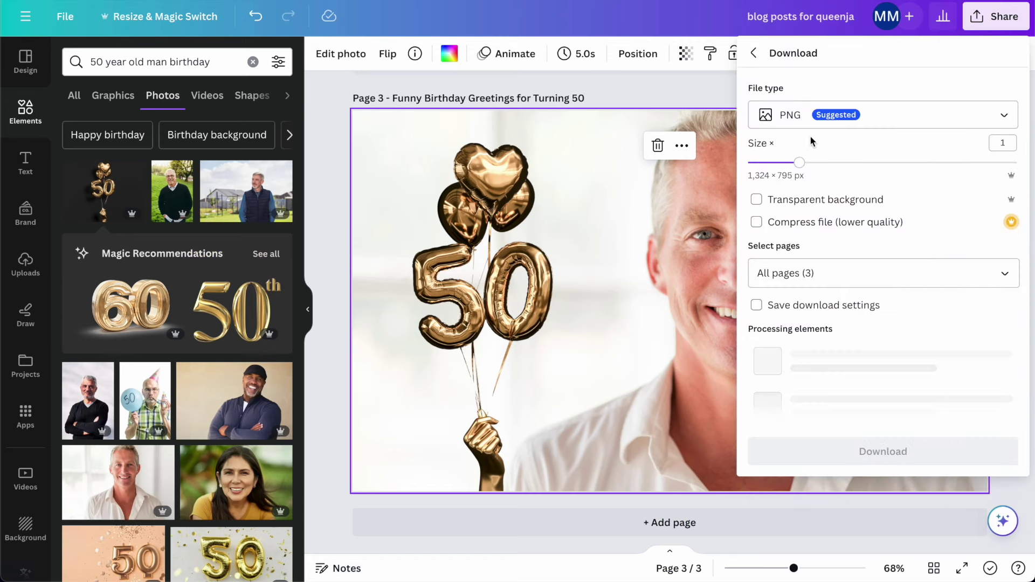
pyautogui.click(809, 114)
pyautogui.click(811, 161)
pyautogui.click(795, 288)
pyautogui.click(804, 322)
pyautogui.click(787, 355)
pyautogui.click(843, 510)
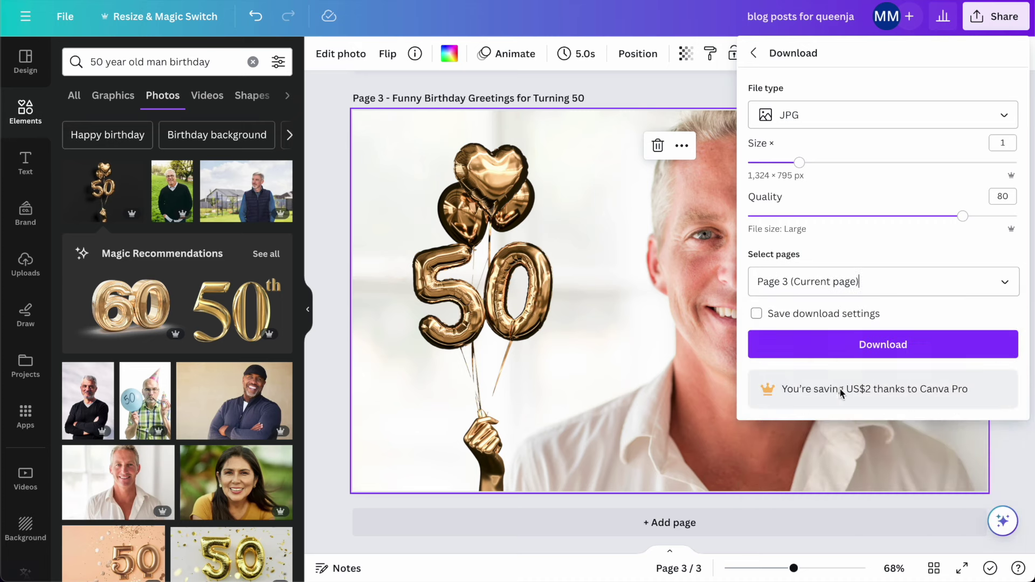
pyautogui.click(833, 348)
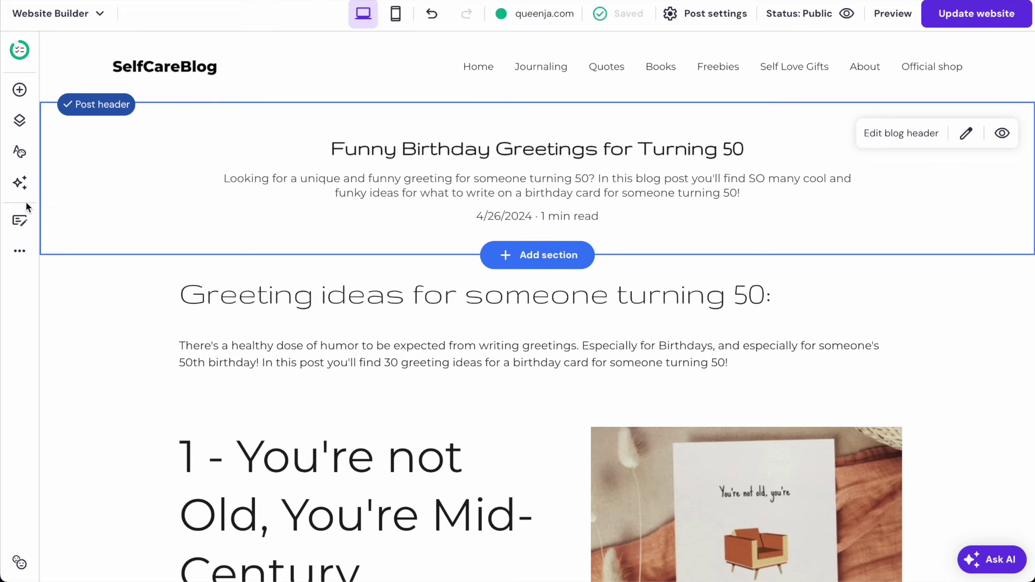
# In the website builder, upload the downloaded birthday image from Downloads and save it as the Turning 50 post's featured image.
pyautogui.click(21, 222)
pyautogui.click(275, 206)
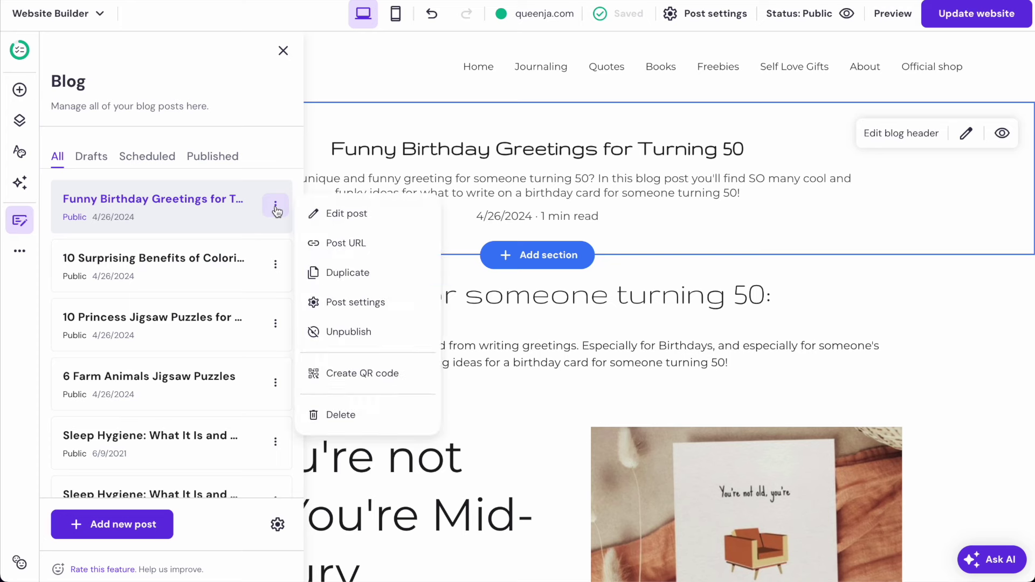
pyautogui.click(363, 300)
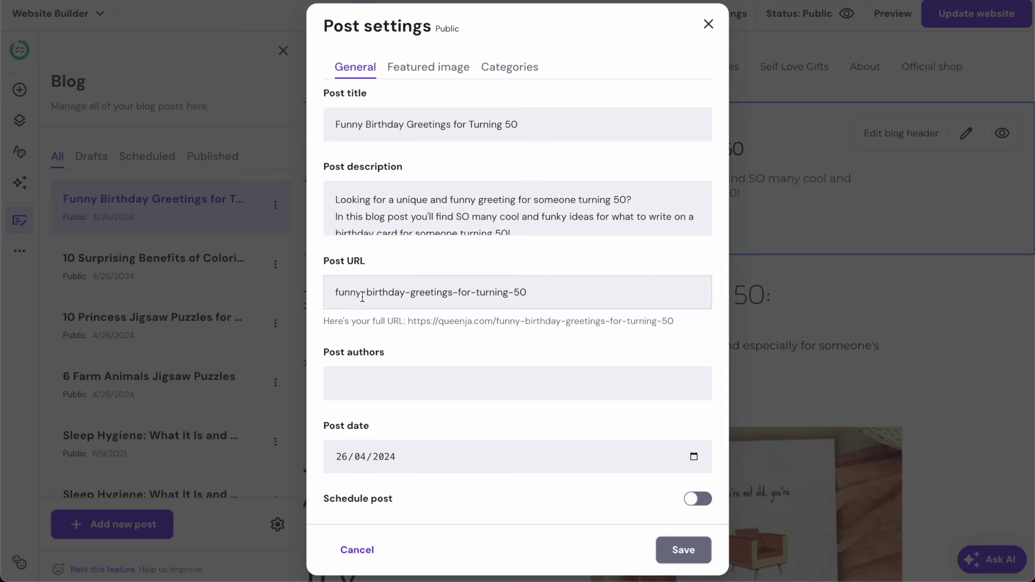
pyautogui.click(446, 76)
pyautogui.click(514, 348)
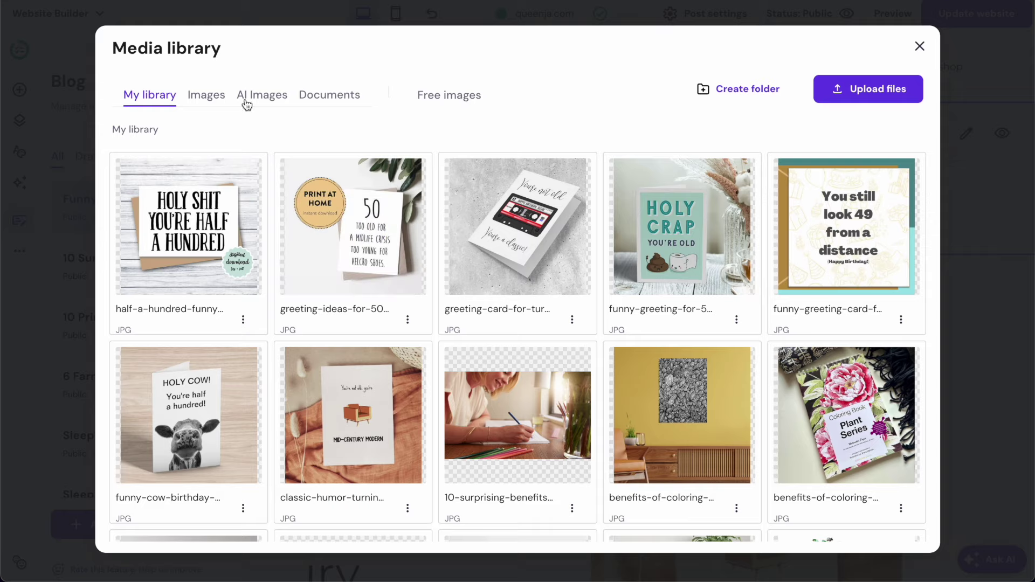
pyautogui.click(852, 91)
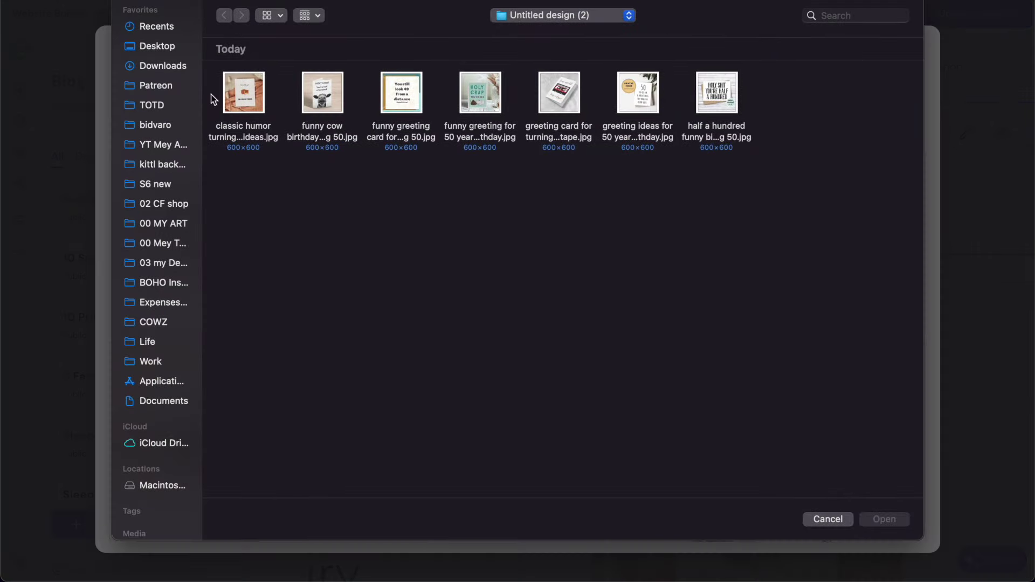
pyautogui.click(163, 65)
pyautogui.doubleClick(268, 127)
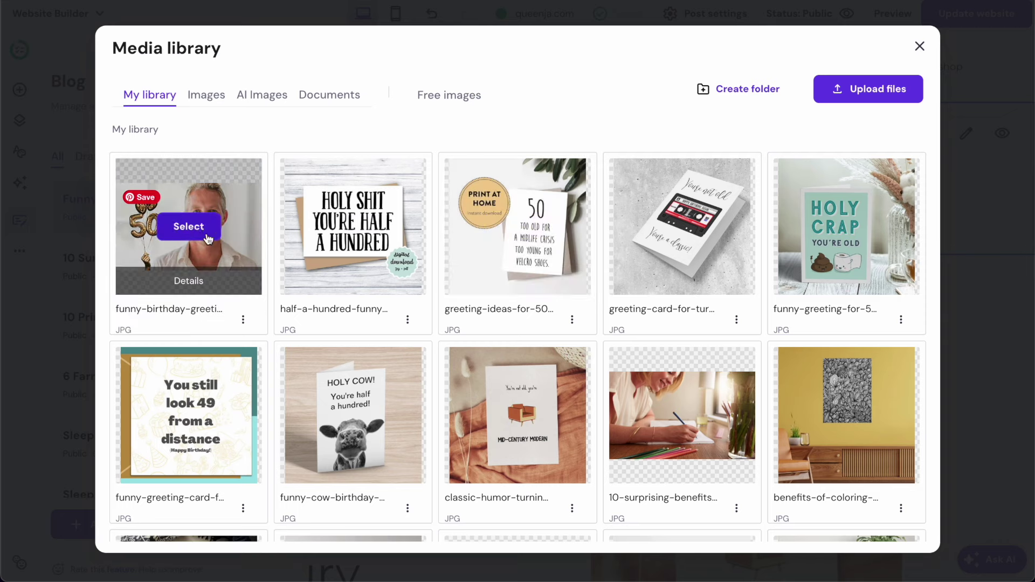
pyautogui.click(188, 226)
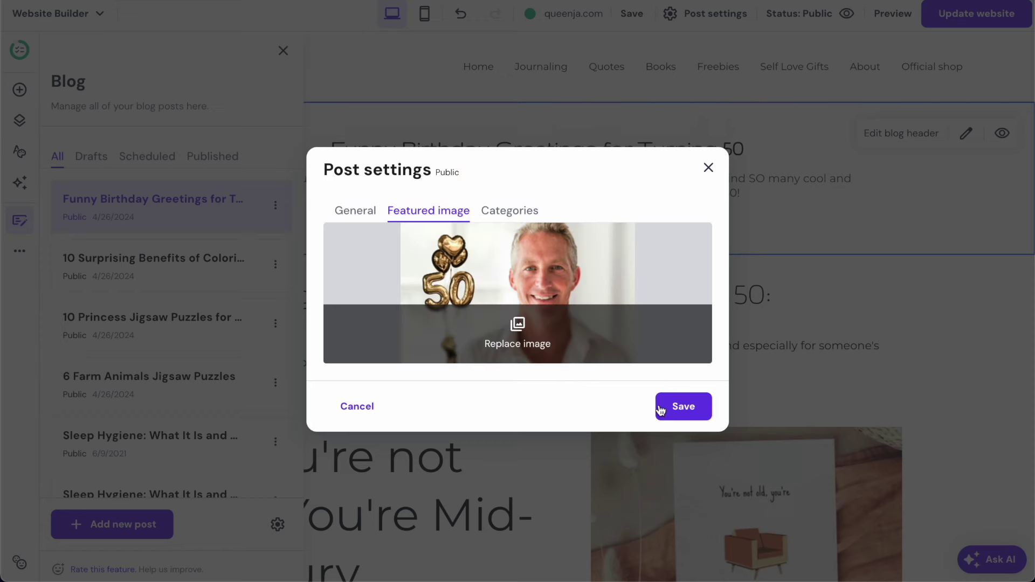
pyautogui.click(661, 411)
# Add the Headlines section with a wide image above centered text directly below the post header.
pyautogui.scroll(-3, 626, 268)
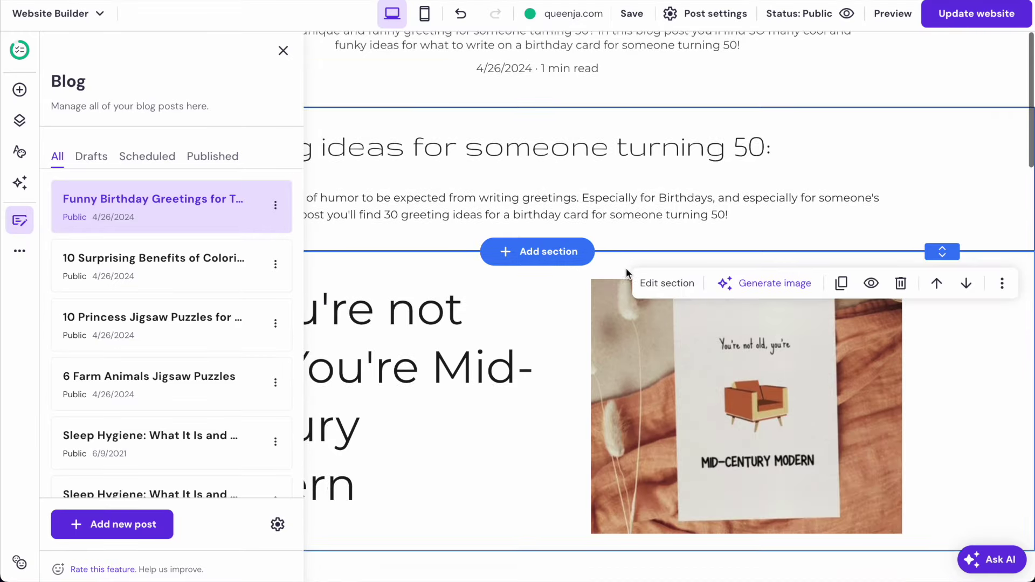
pyautogui.scroll(3, 626, 268)
pyautogui.click(619, 286)
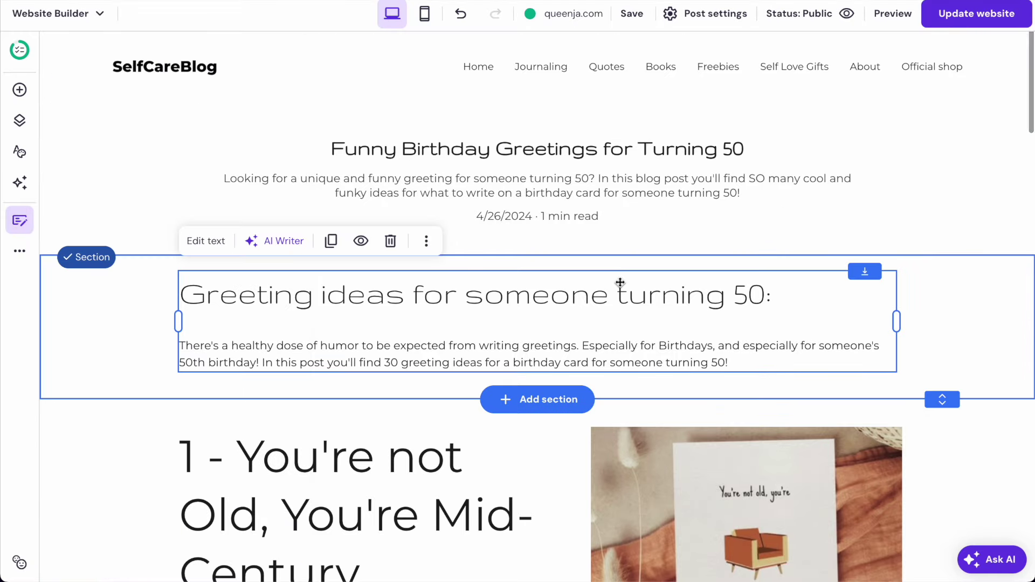
pyautogui.click(550, 265)
pyautogui.click(535, 288)
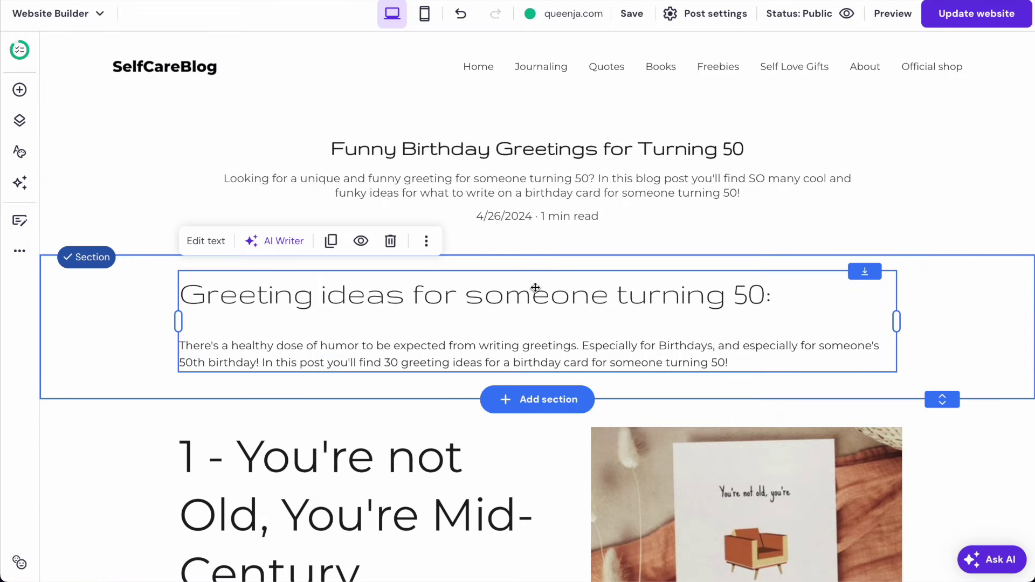
pyautogui.click(533, 261)
pyautogui.click(534, 255)
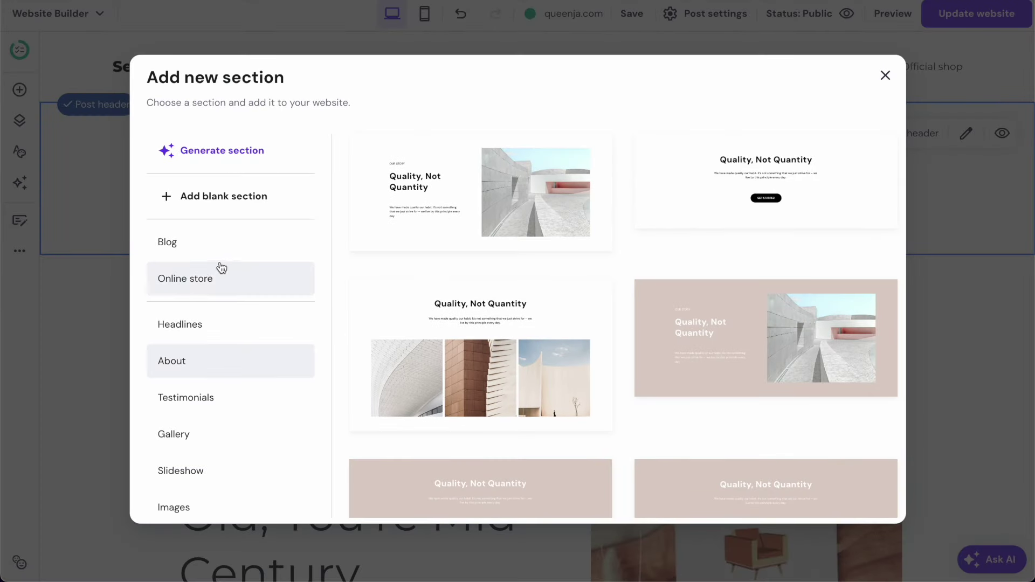
pyautogui.click(203, 326)
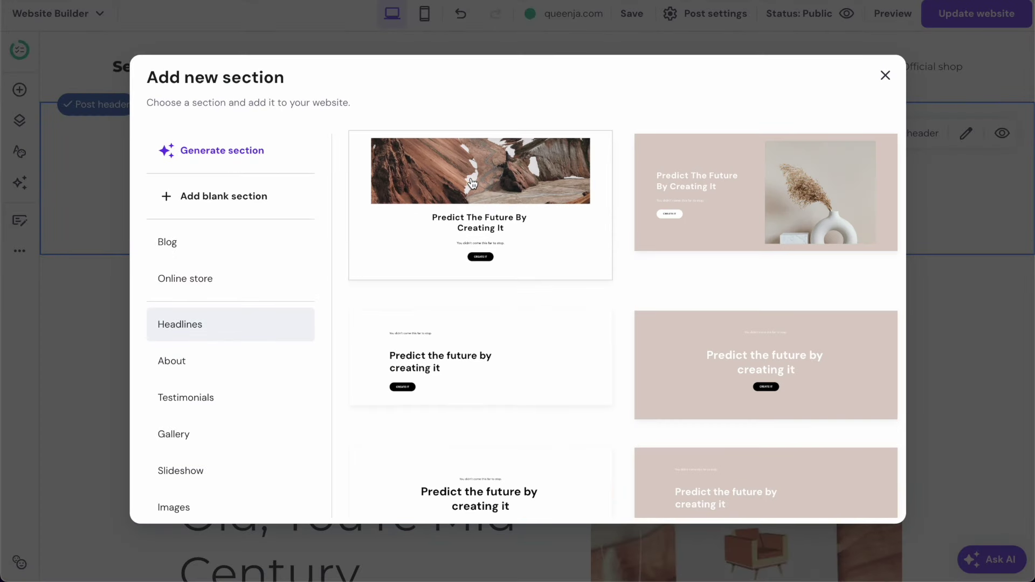
pyautogui.click(515, 186)
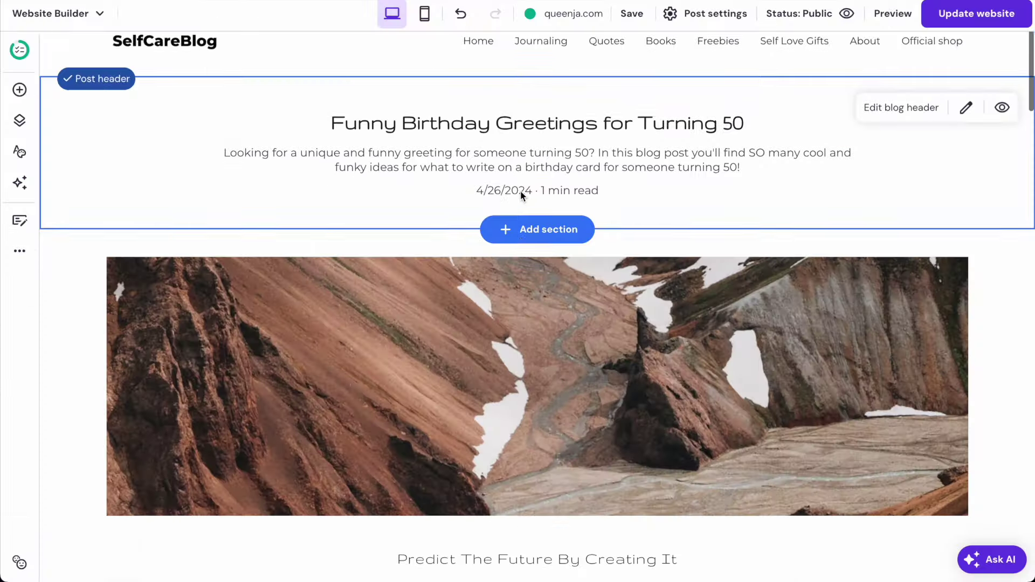
# Delete the new section's heading, subtitle and button, and reduce its height to just below the image.
pyautogui.click(568, 328)
pyautogui.press('Delete')
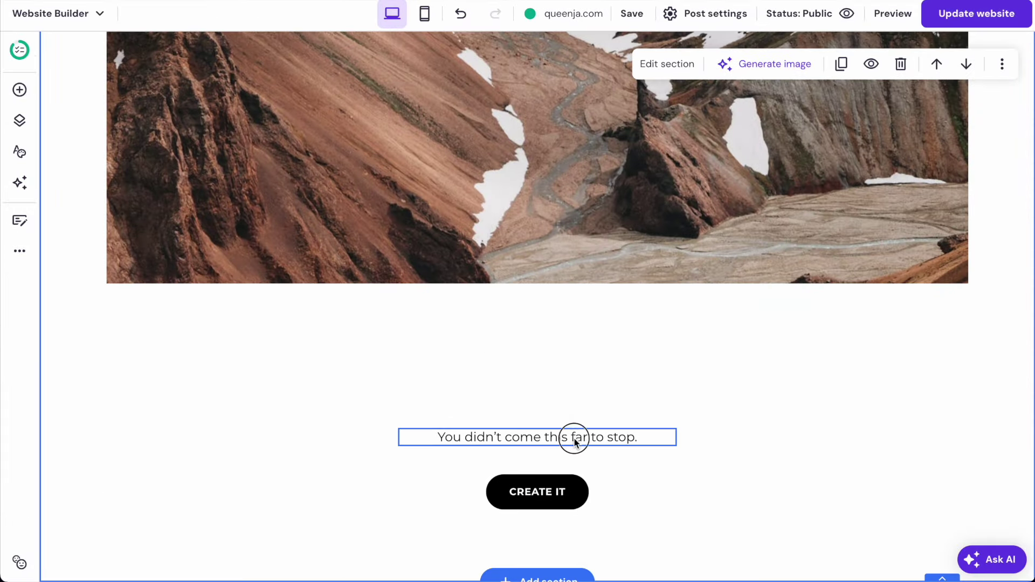
pyautogui.click(574, 437)
pyautogui.press('Delete')
pyautogui.click(566, 496)
pyautogui.press('Delete')
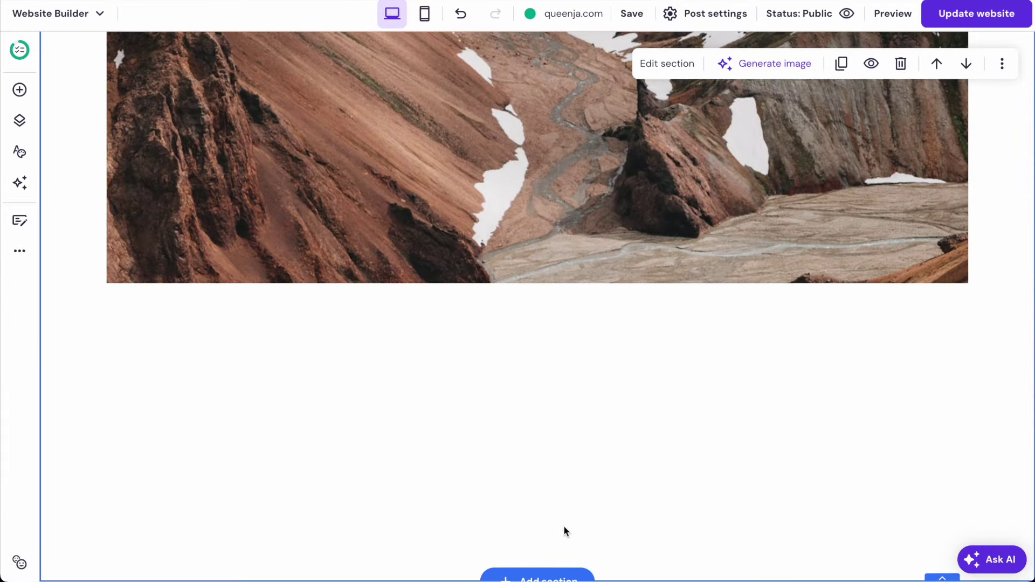
pyautogui.scroll(-3, 652, 464)
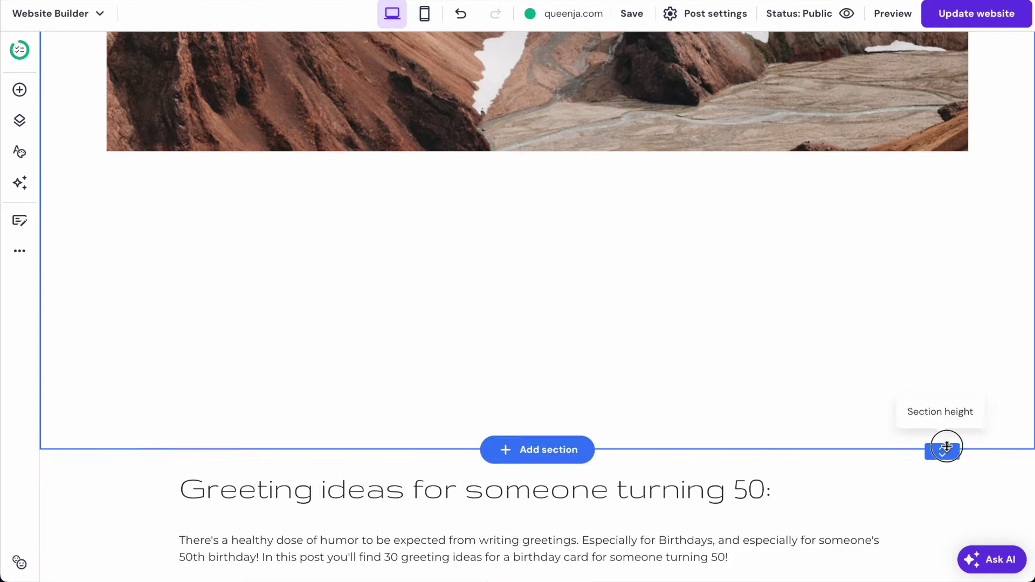
pyautogui.moveTo(942, 450); pyautogui.dragTo(946, 171)
# Replace the mountain image below the post header with the first image in the media library, the man with gold 50 balloons.
pyautogui.scroll(7, 682, 201)
pyautogui.click(240, 226)
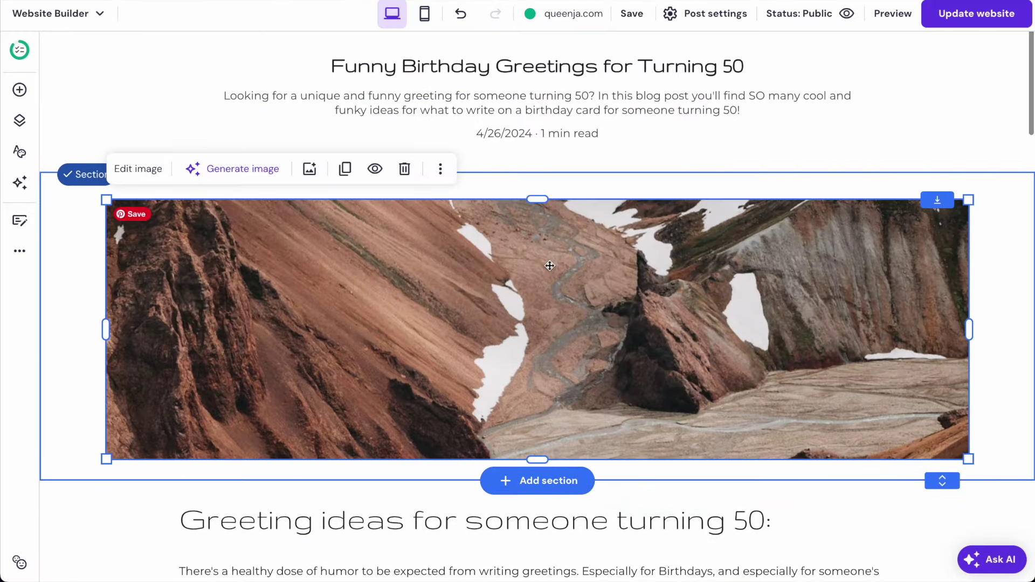
pyautogui.click(150, 171)
pyautogui.click(889, 354)
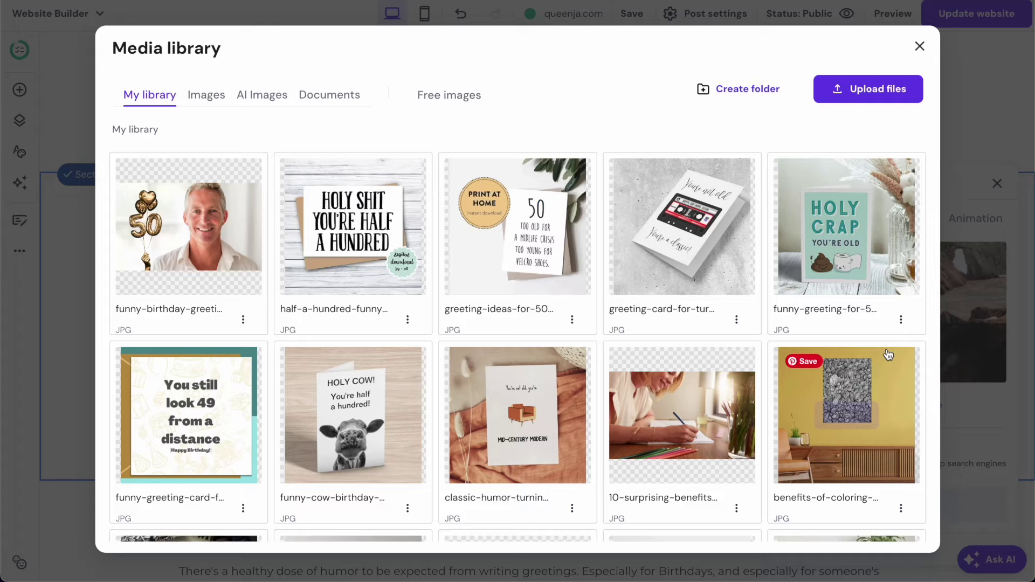
pyautogui.click(208, 216)
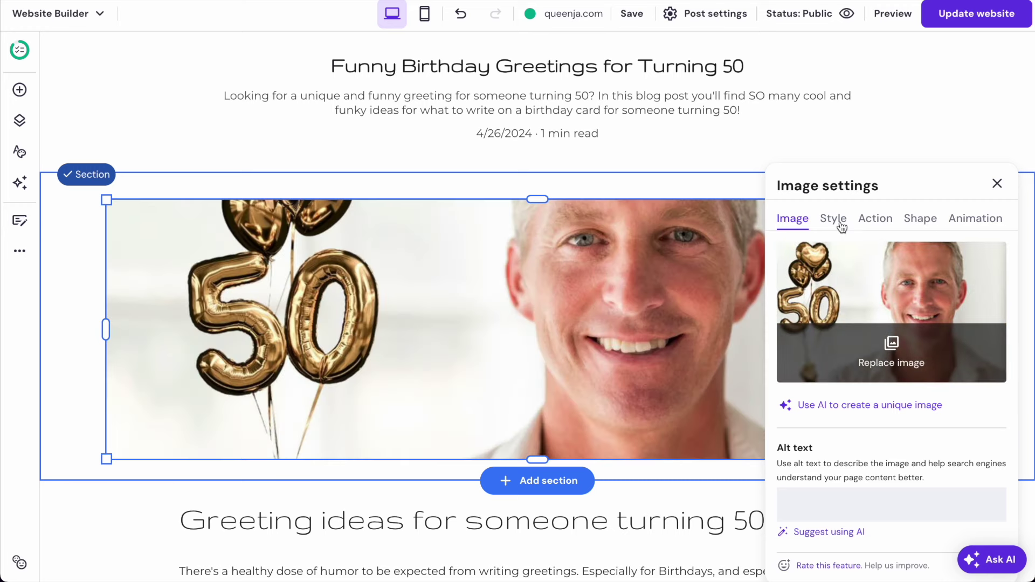
# Reset the banner image to its original proportions and check how it meets the greeting ideas section below.
pyautogui.click(840, 223)
pyautogui.click(859, 259)
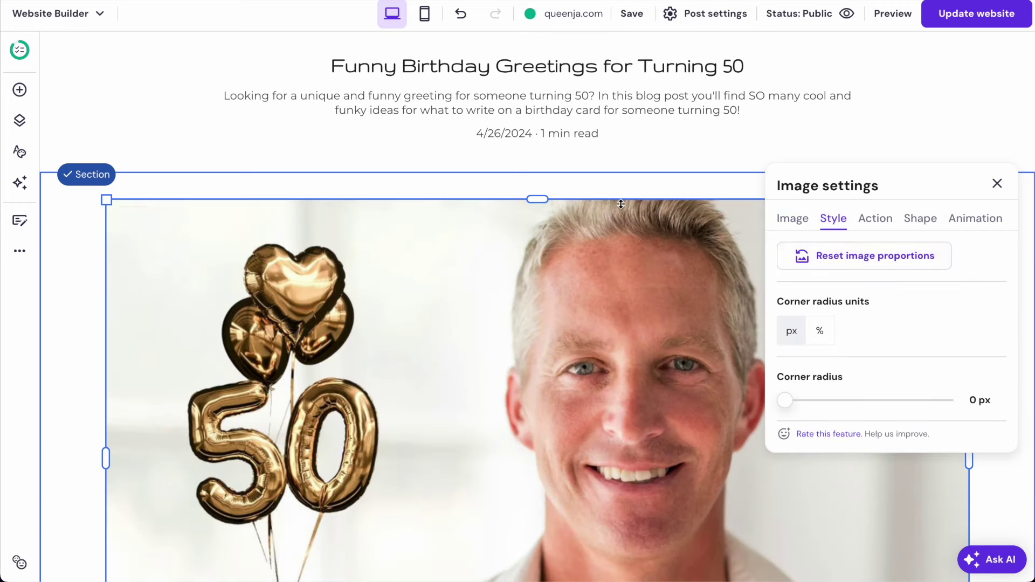
pyautogui.scroll(-5, 621, 204)
pyautogui.click(668, 404)
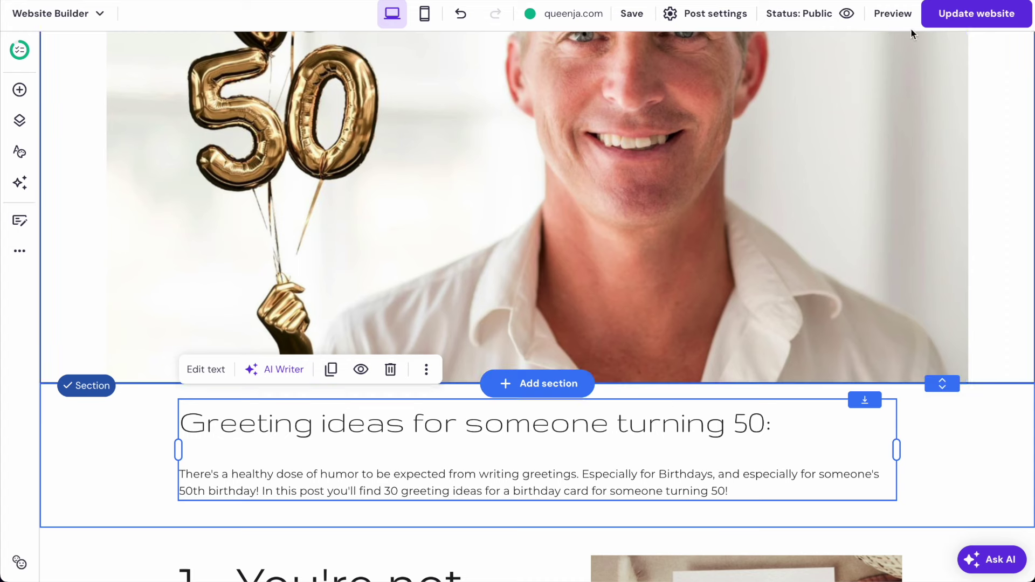
# Publish the website changes and open the Funny Birthday Greetings for Turning 50 post from the live homepage.
pyautogui.click(963, 16)
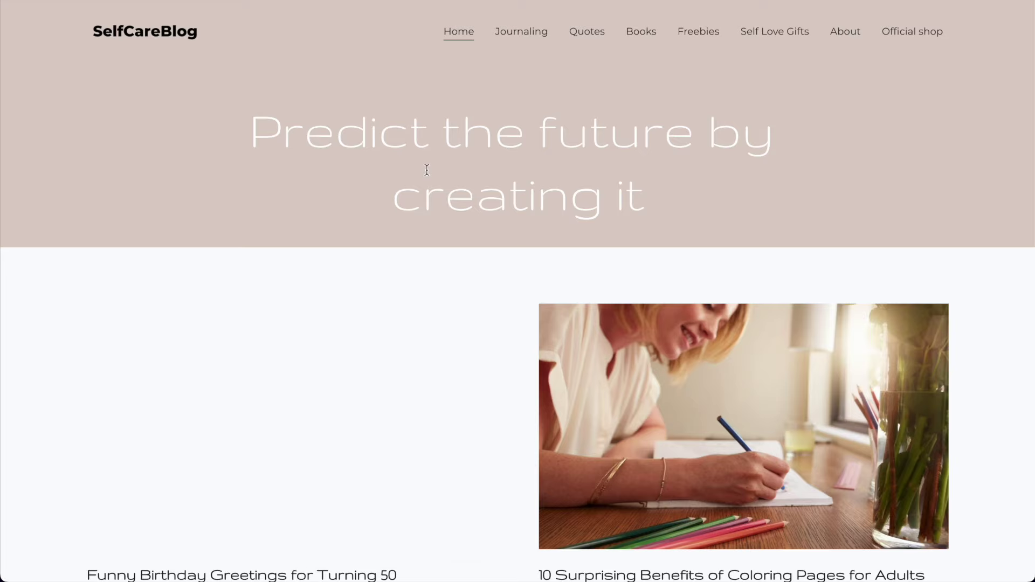
pyautogui.scroll(-2, 427, 170)
pyautogui.scroll(-3, 426, 169)
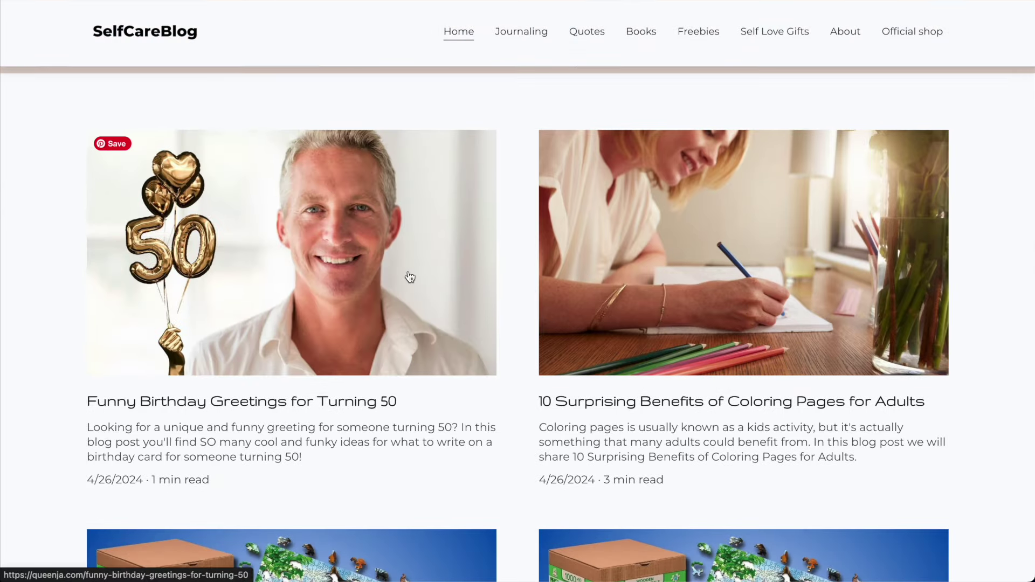
pyautogui.click(409, 276)
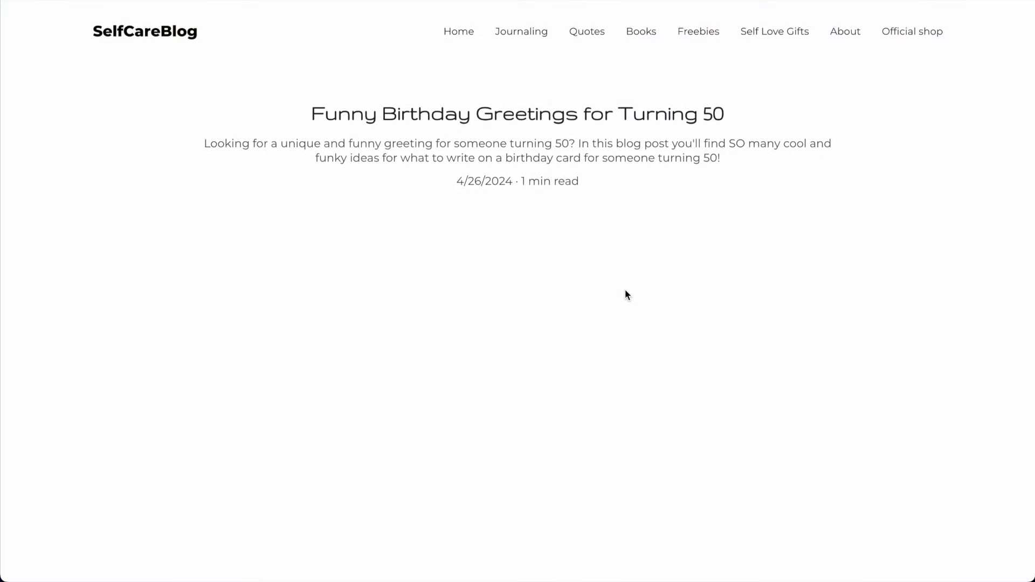
# Review the live post from the banner image through the numbered greetings and card images, and return to its beginning.
pyautogui.scroll(-15, 716, 246)
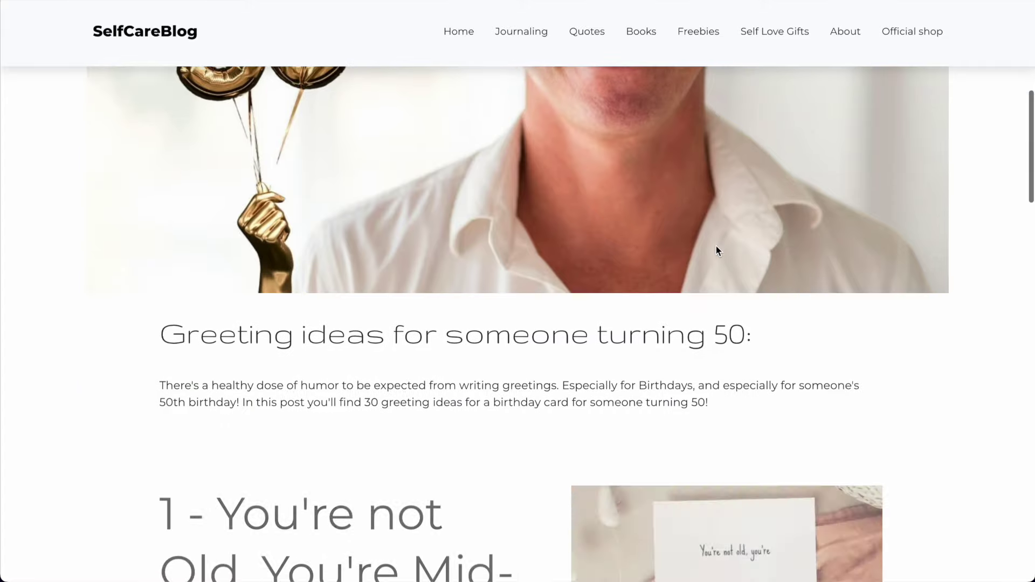
pyautogui.scroll(-1, 716, 245)
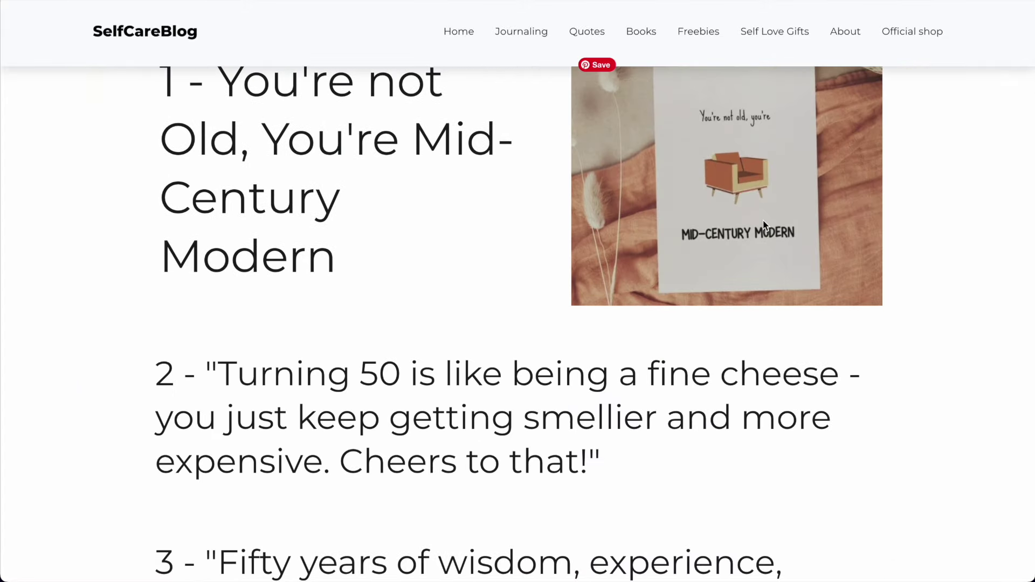
pyautogui.scroll(-5, 733, 226)
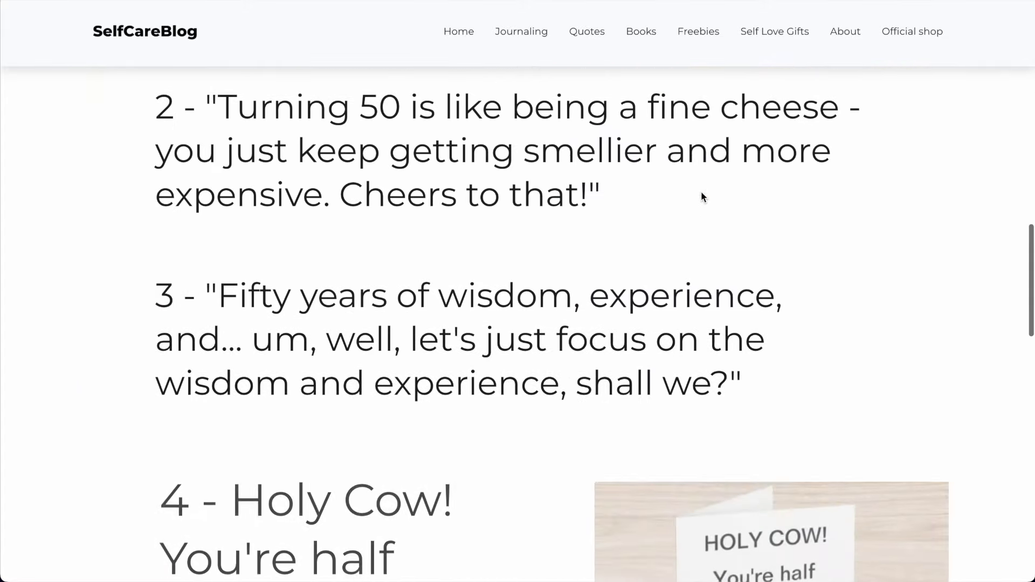
pyautogui.scroll(-3, 593, 178)
pyautogui.scroll(3, 615, 225)
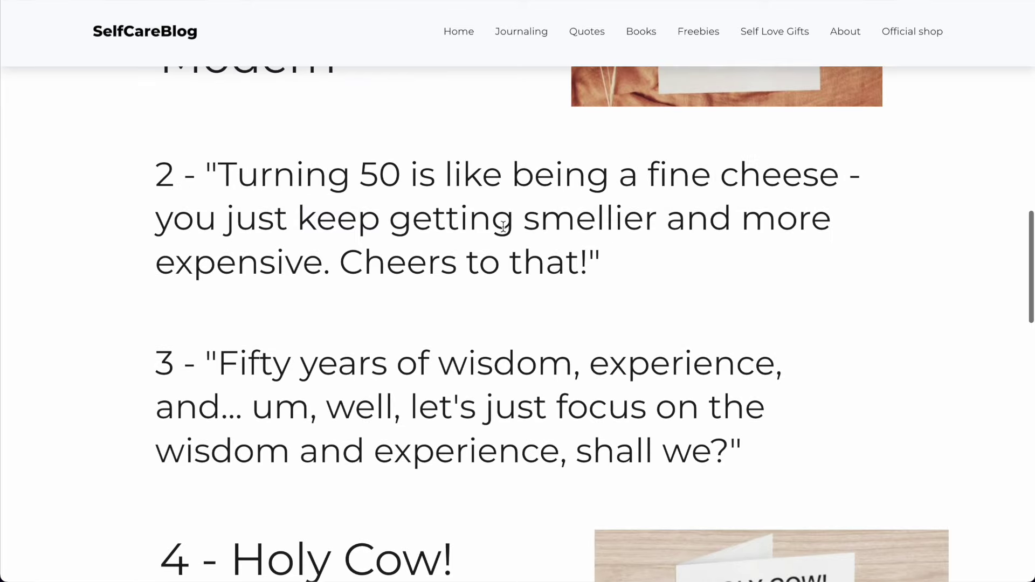
pyautogui.scroll(-2, 610, 267)
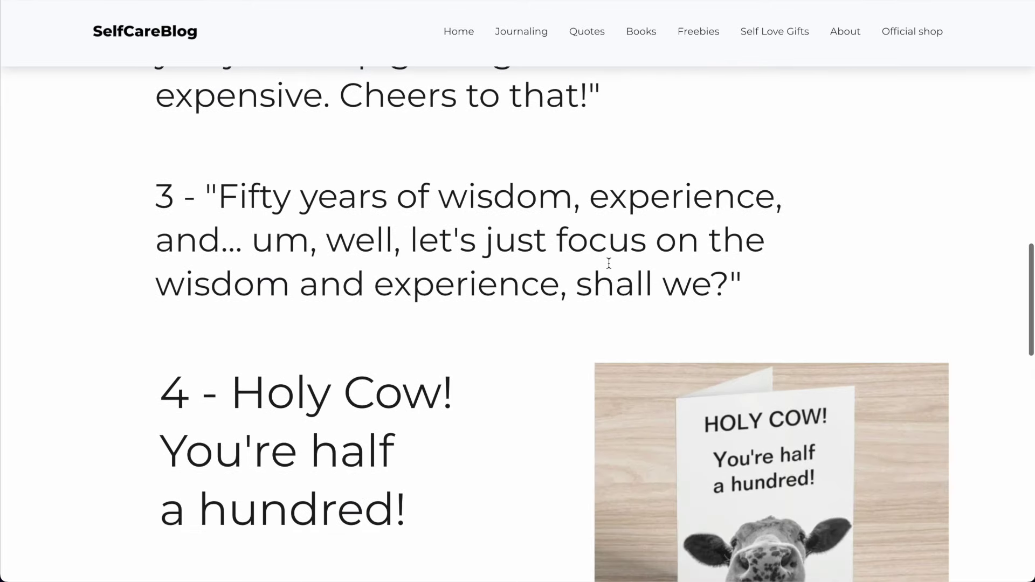
pyautogui.scroll(-5, 609, 263)
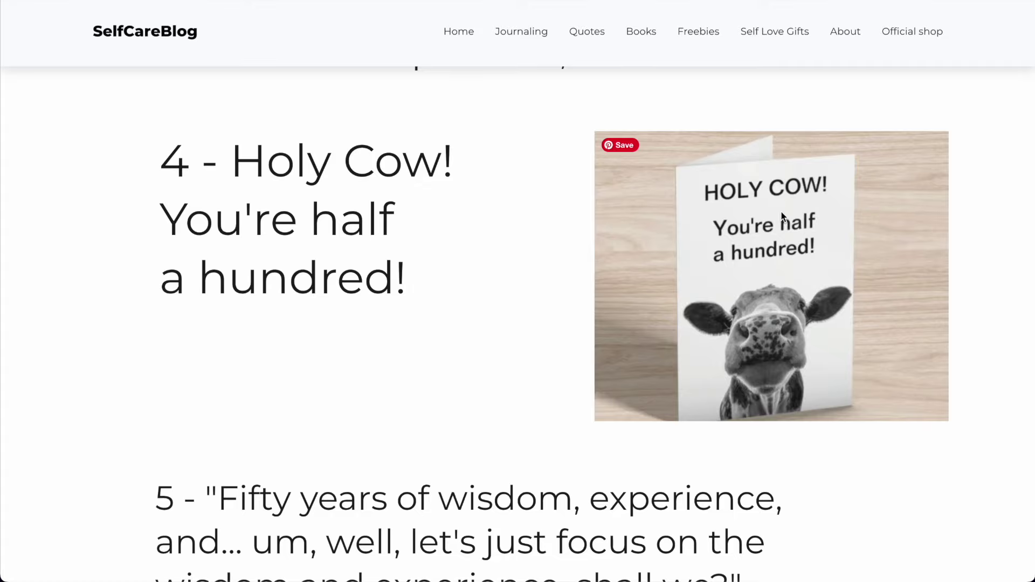
pyautogui.scroll(-20, 782, 216)
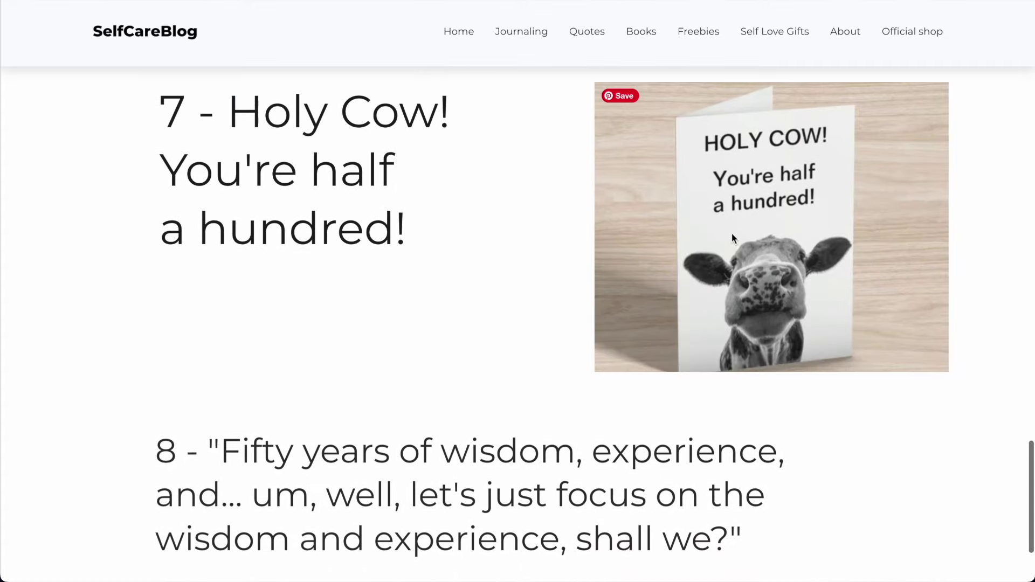
pyautogui.scroll(20, 752, 268)
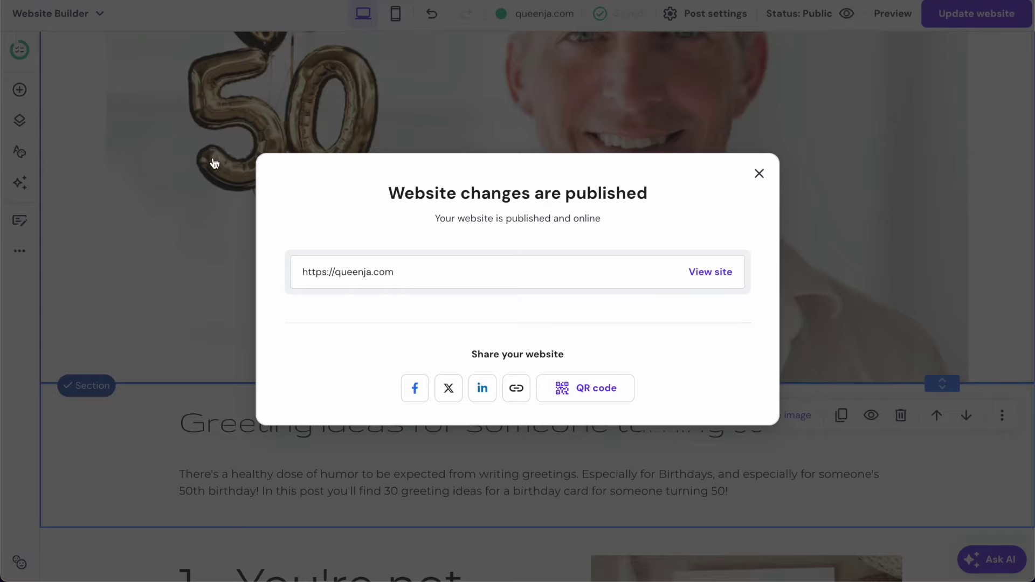
# Back in the website builder, dismiss the publishing confirmation and publish the website again.
pyautogui.click(189, 284)
pyautogui.scroll(5, 82, 248)
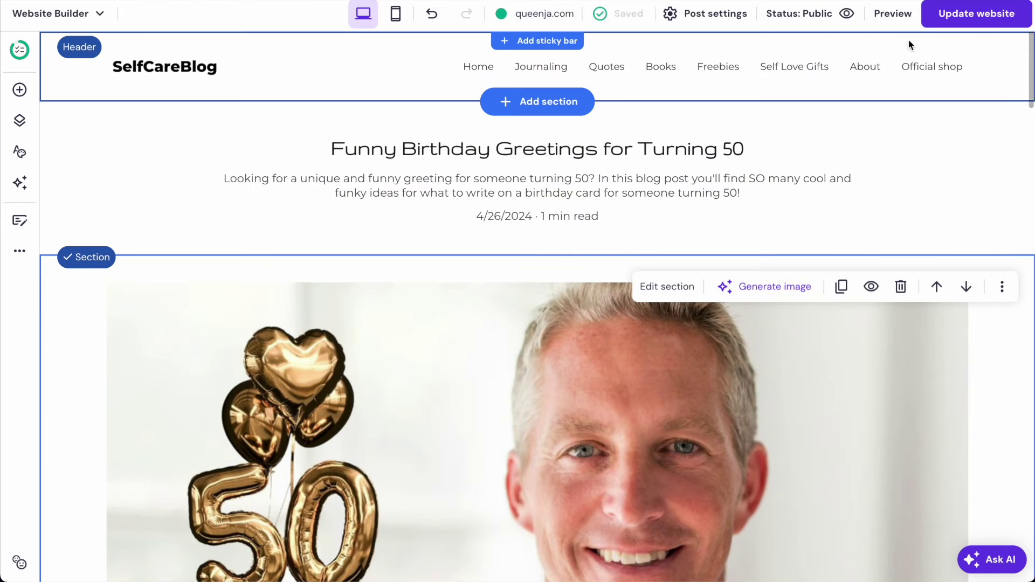
pyautogui.click(963, 16)
# Open the blog post list and look through the coloring pages, princess puzzles, farm animals puzzles and first Sleep Hygiene posts.
pyautogui.click(19, 220)
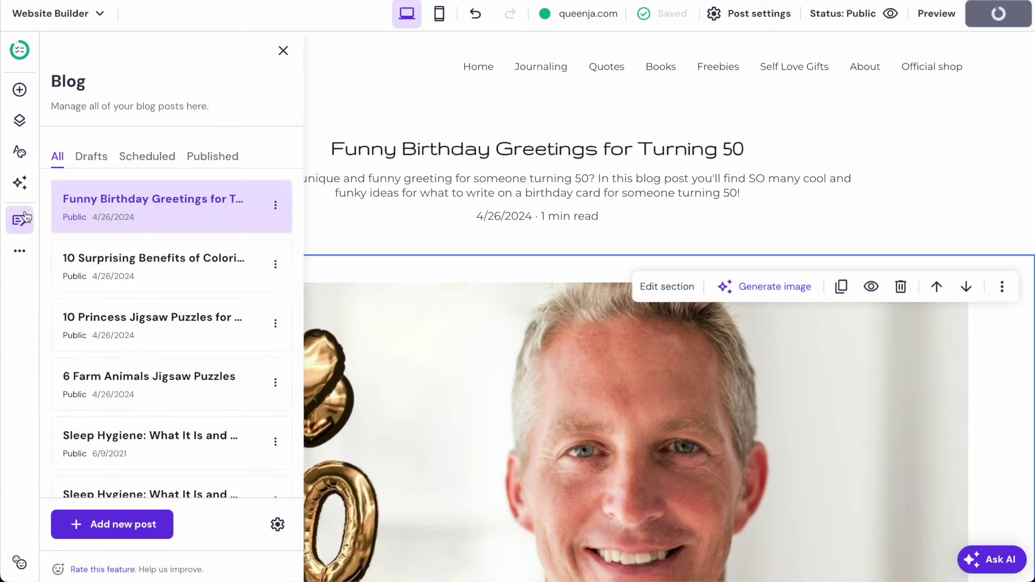
pyautogui.click(134, 269)
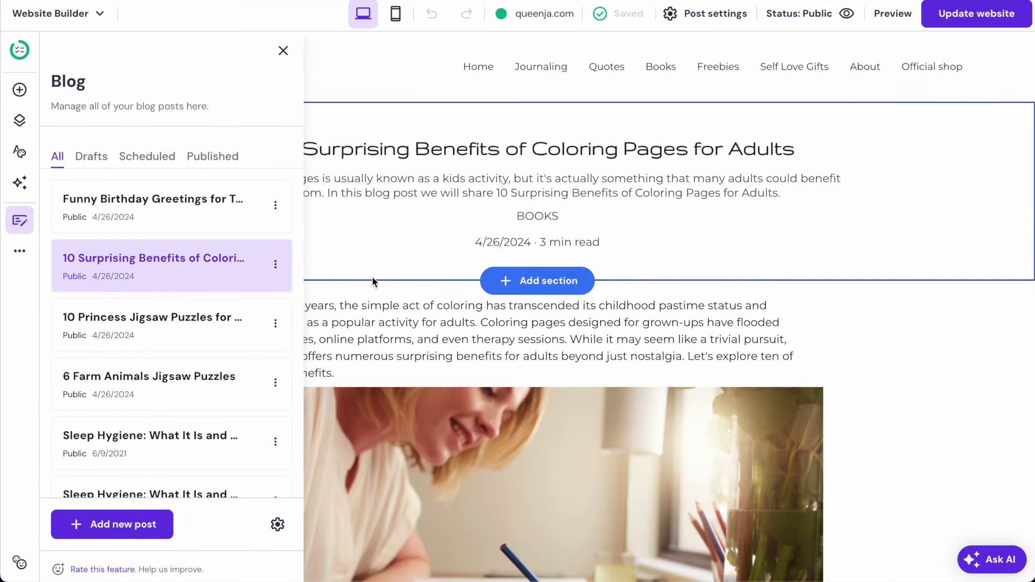
pyautogui.scroll(-5, 372, 284)
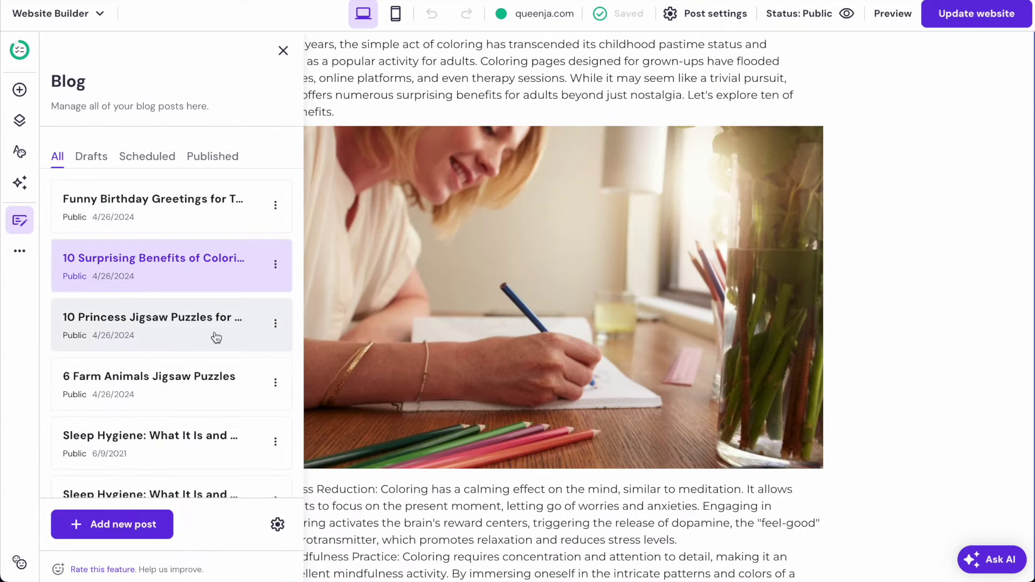
pyautogui.click(178, 335)
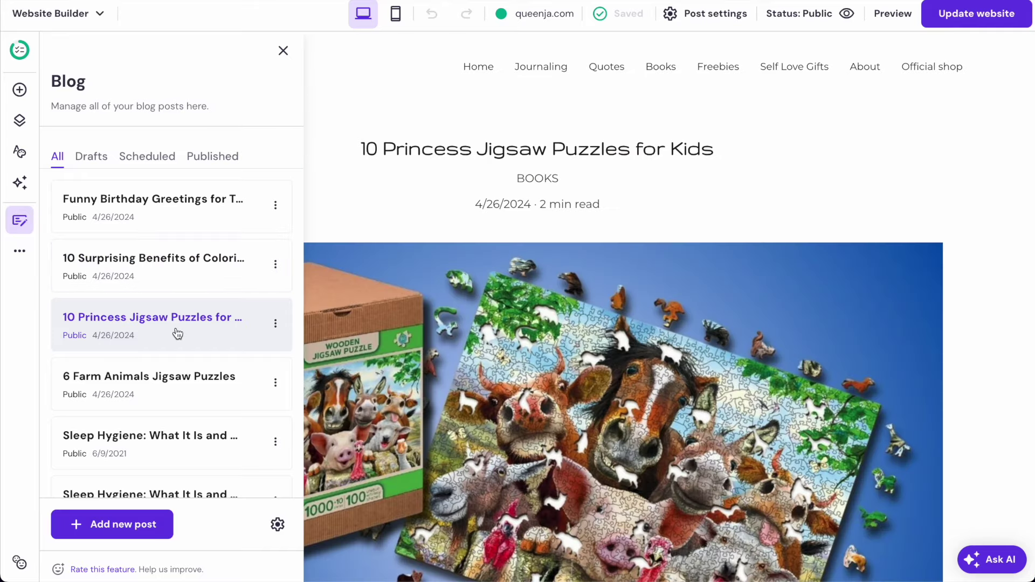
pyautogui.click(157, 403)
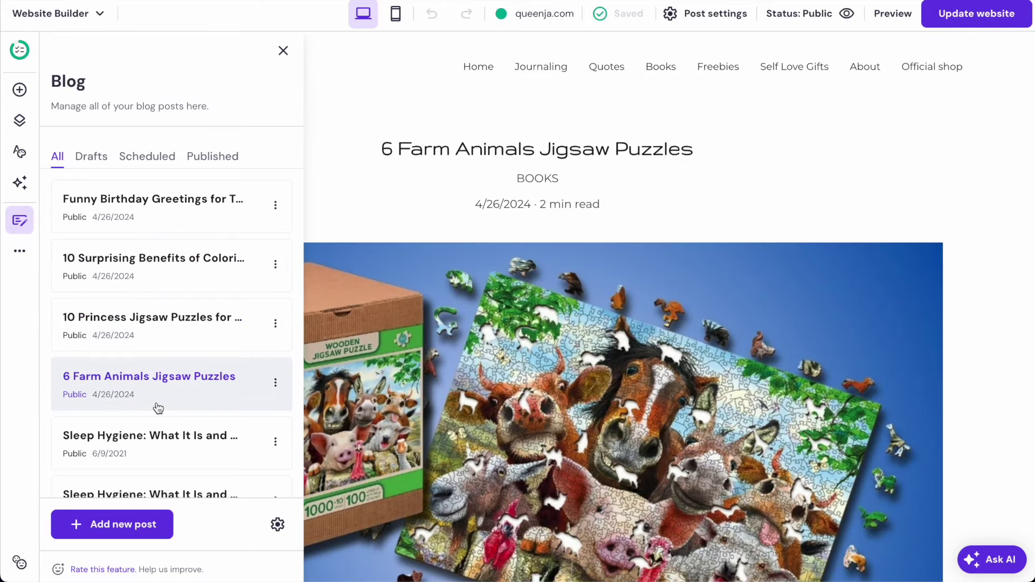
pyautogui.click(159, 453)
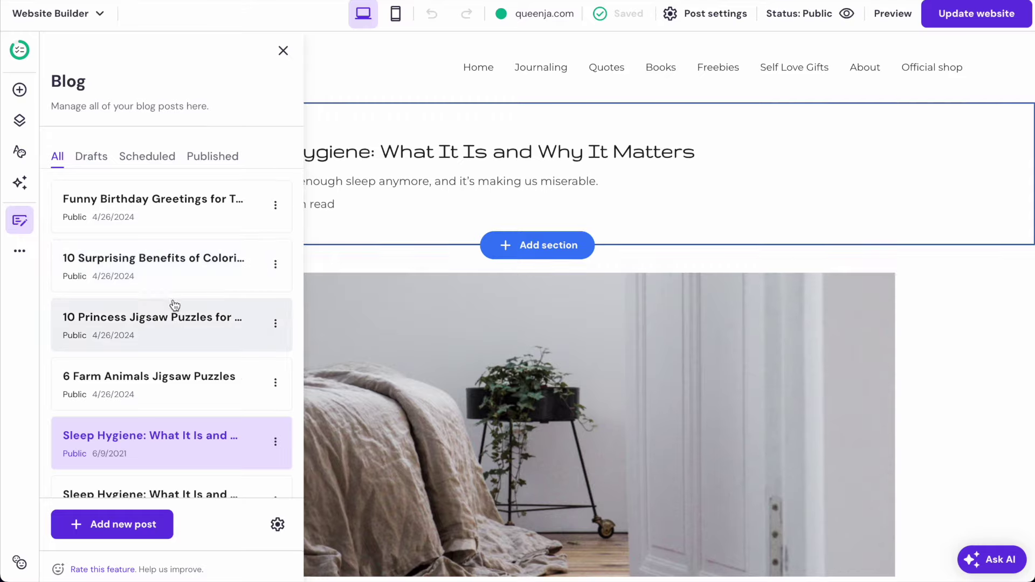
# Reopen the Funny Birthday Greetings for Turning 50 post, look over its layout and duplicate the post.
pyautogui.click(168, 203)
pyautogui.scroll(-10, 490, 216)
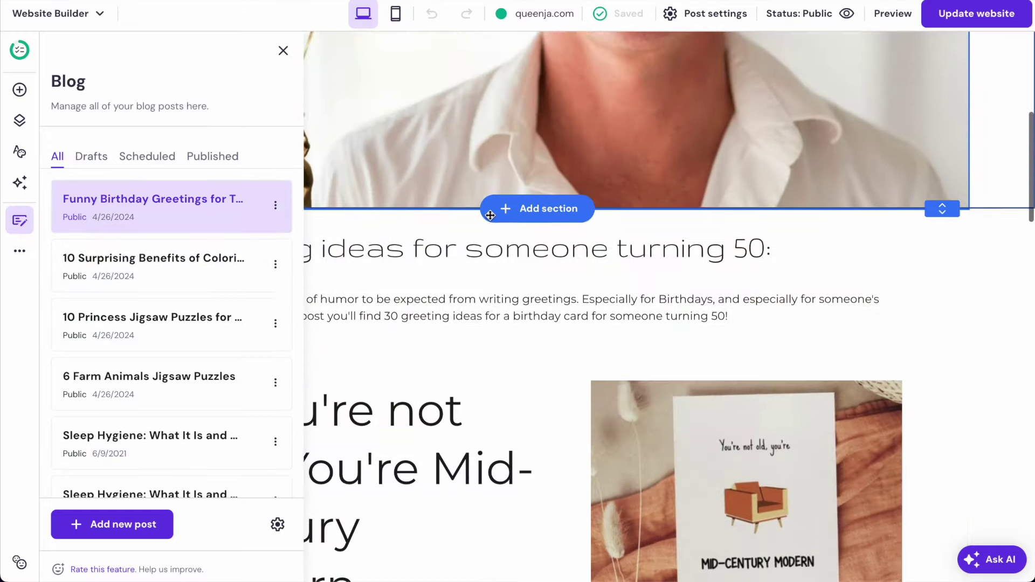
pyautogui.scroll(15, 490, 216)
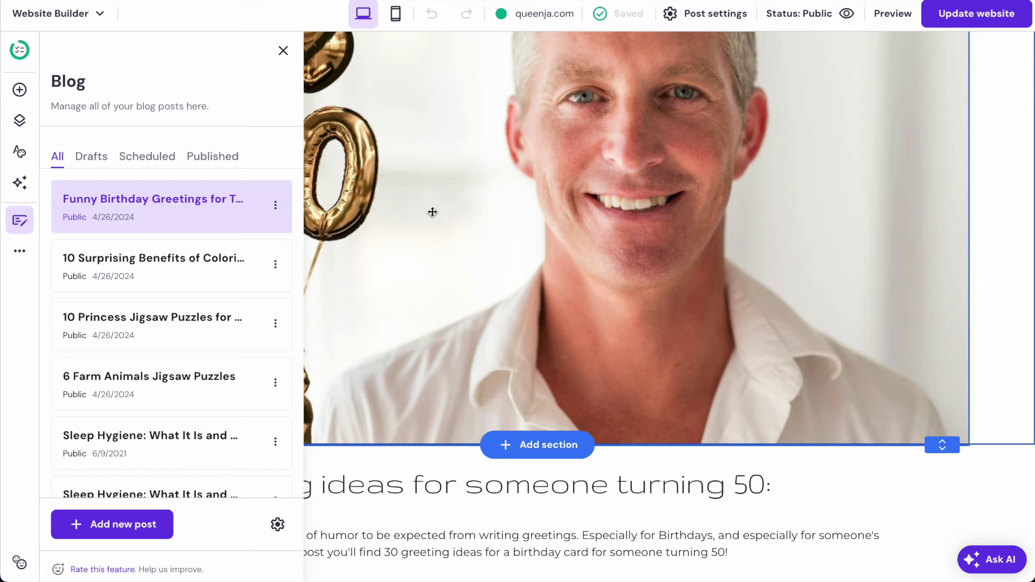
pyautogui.scroll(-15, 430, 211)
pyautogui.click(276, 205)
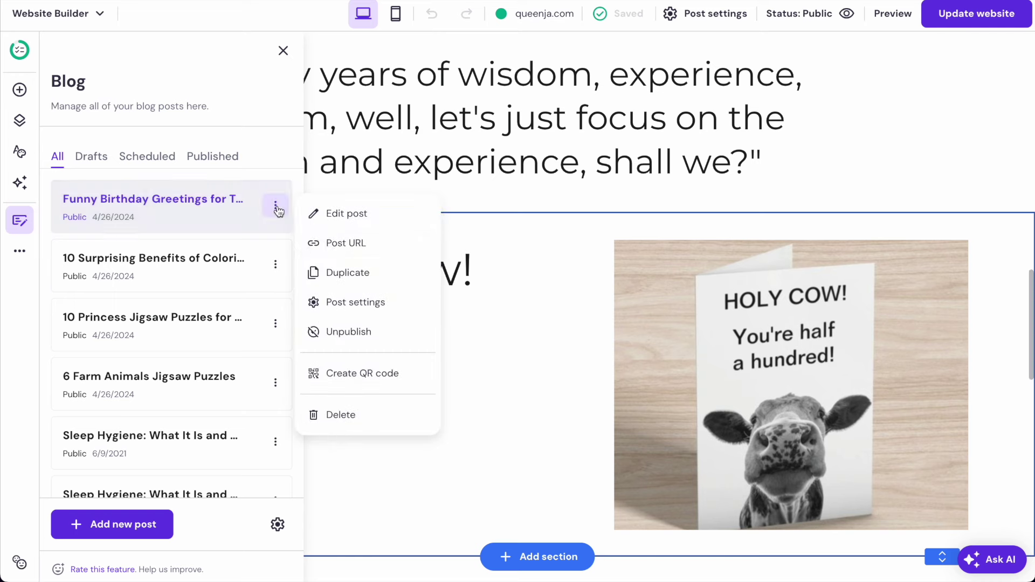
pyautogui.click(339, 271)
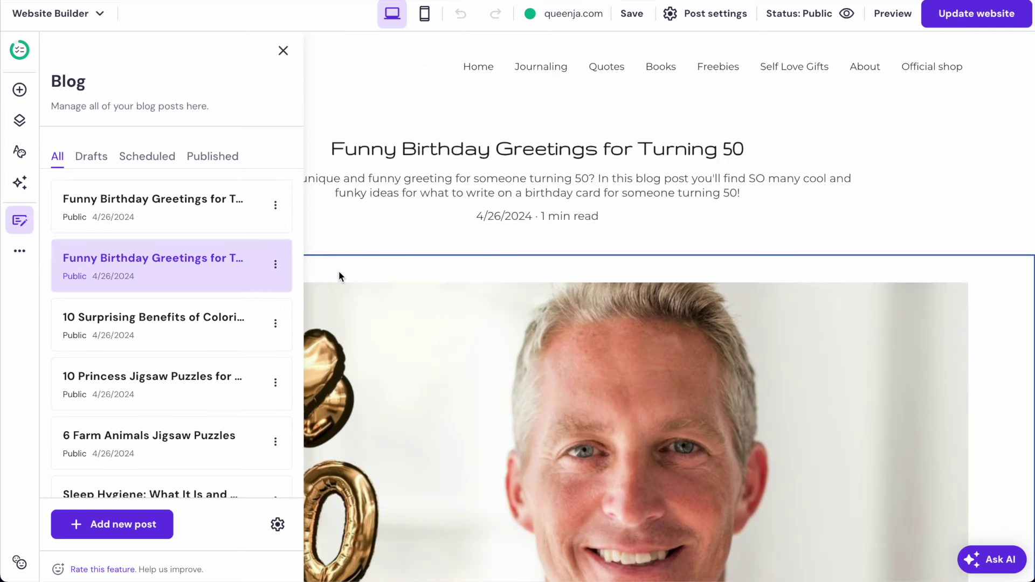